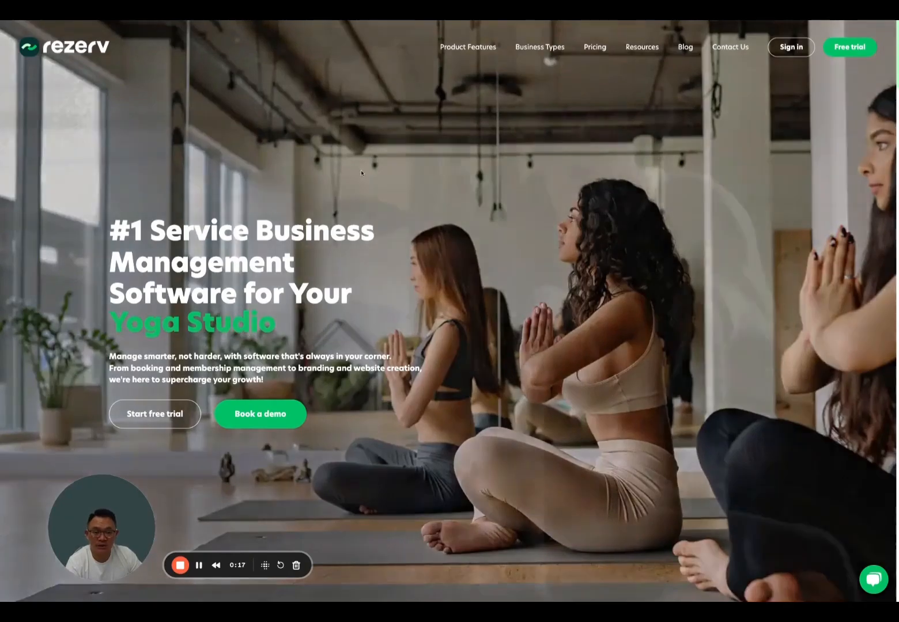
- Switch to the Power Barre Beach Club site and open the 4:00 PM Hot Yoga class from its schedule for booking
{"action": "key", "text": "ctrl+Tab"}
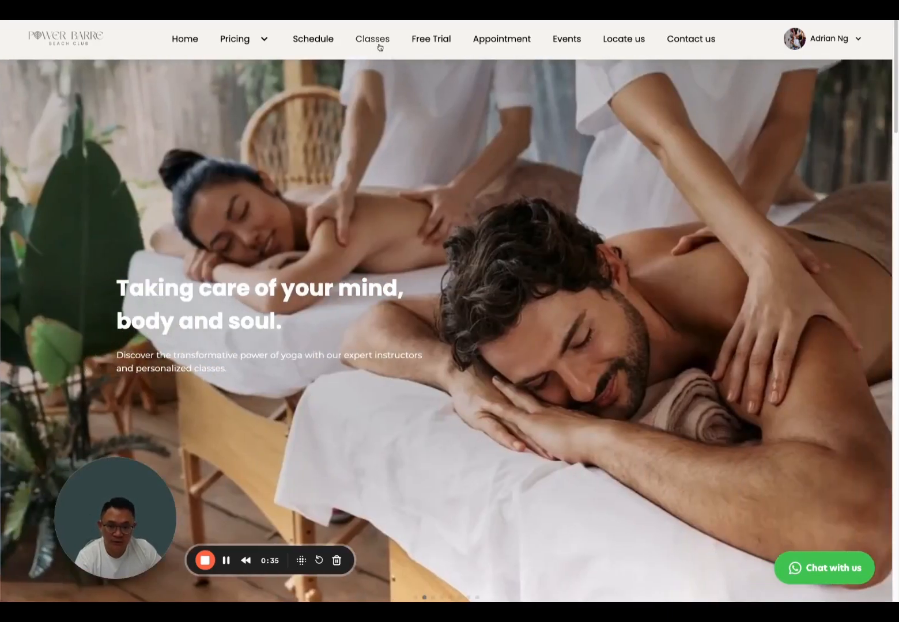
{"action": "left_click", "coordinate": [329, 39]}
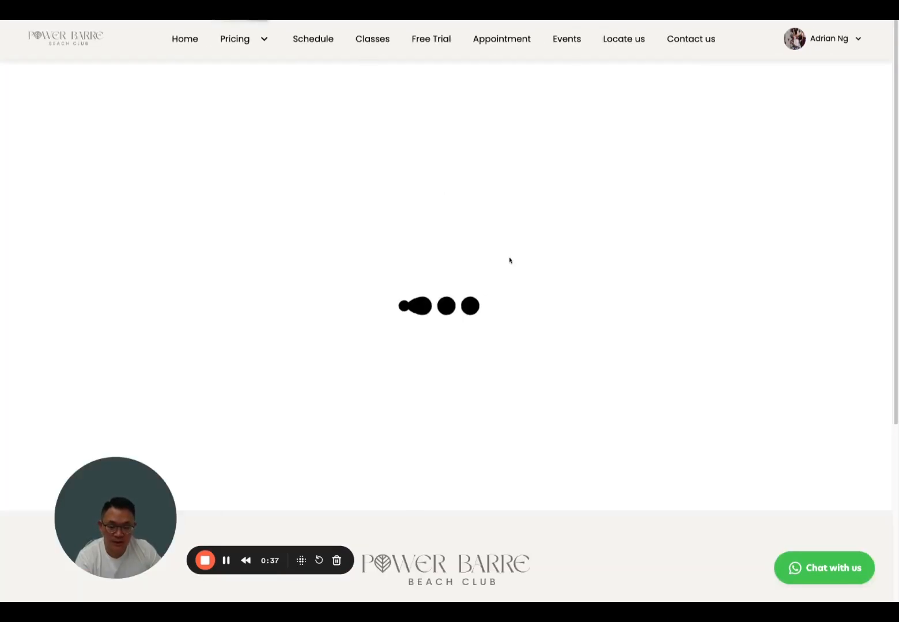
{"action": "scroll", "coordinate": [822, 347], "scroll_direction": "down", "scroll_amount": 3}
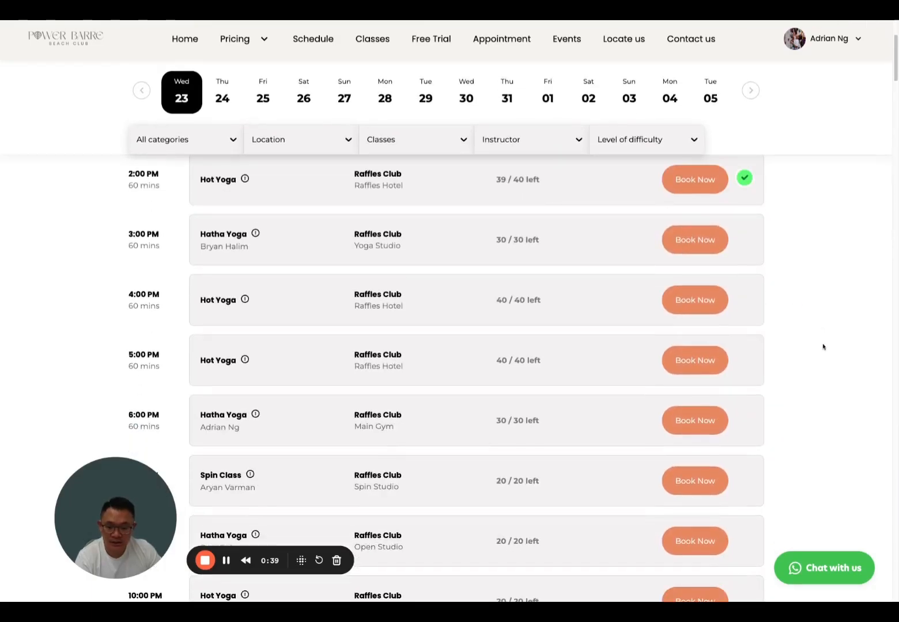
{"action": "left_click", "coordinate": [695, 304]}
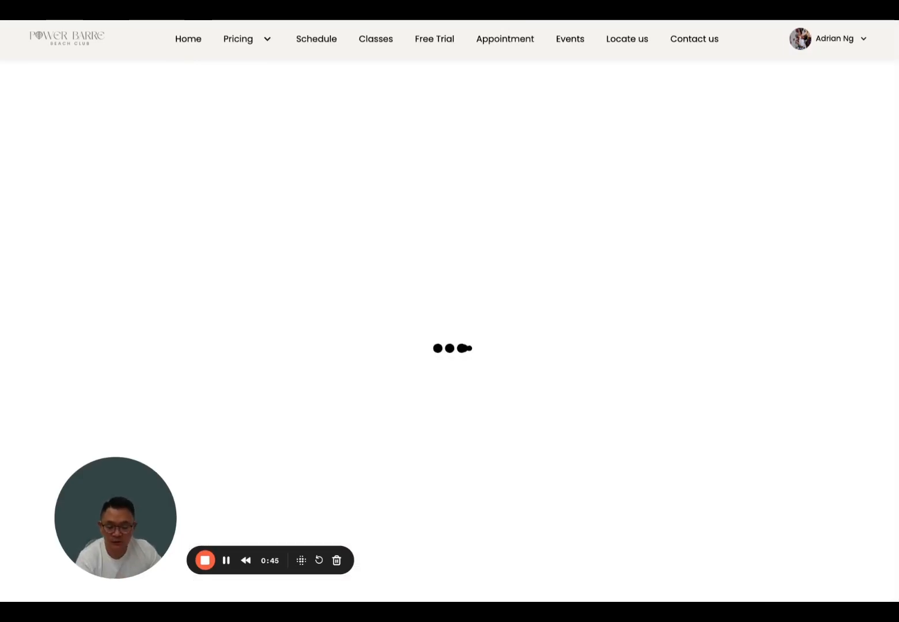
- Compare the Drop-in S$35.00 and pricing plan options, and look through the eligible and ineligible plans for the class
{"action": "scroll", "coordinate": [461, 334], "scroll_direction": "down", "scroll_amount": 5}
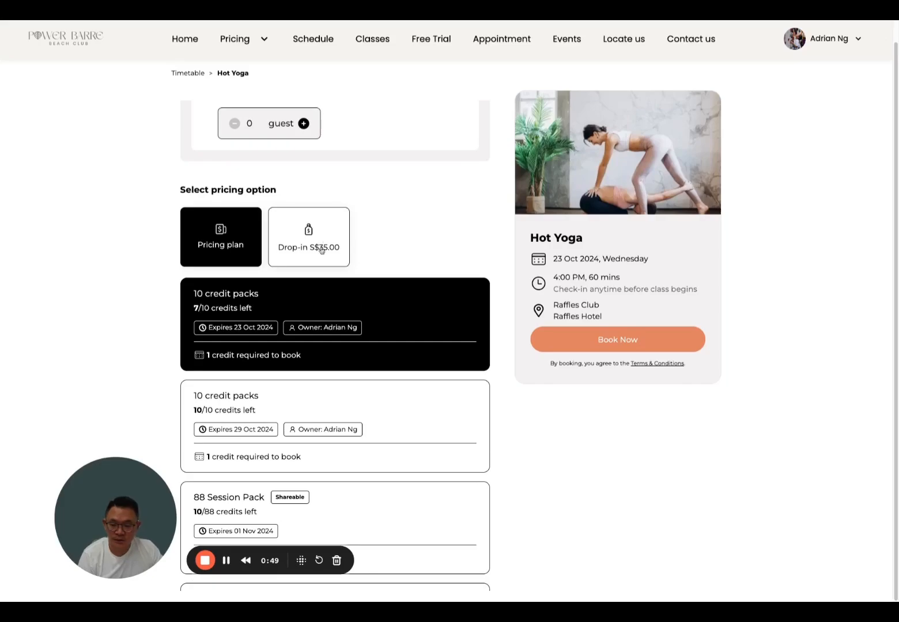
{"action": "left_click", "coordinate": [323, 254]}
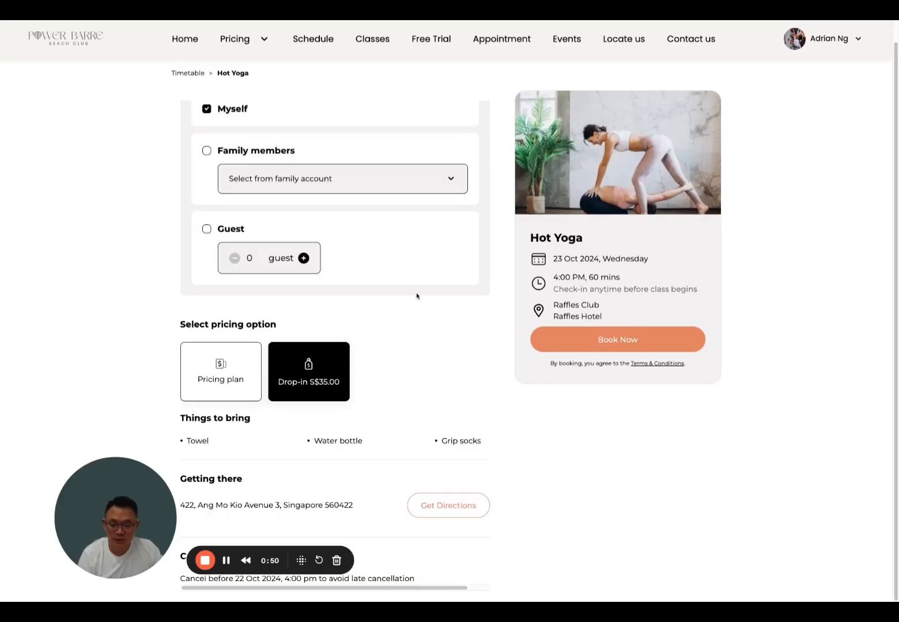
{"action": "left_click", "coordinate": [242, 379]}
{"action": "scroll", "coordinate": [493, 352], "scroll_direction": "down", "scroll_amount": 3}
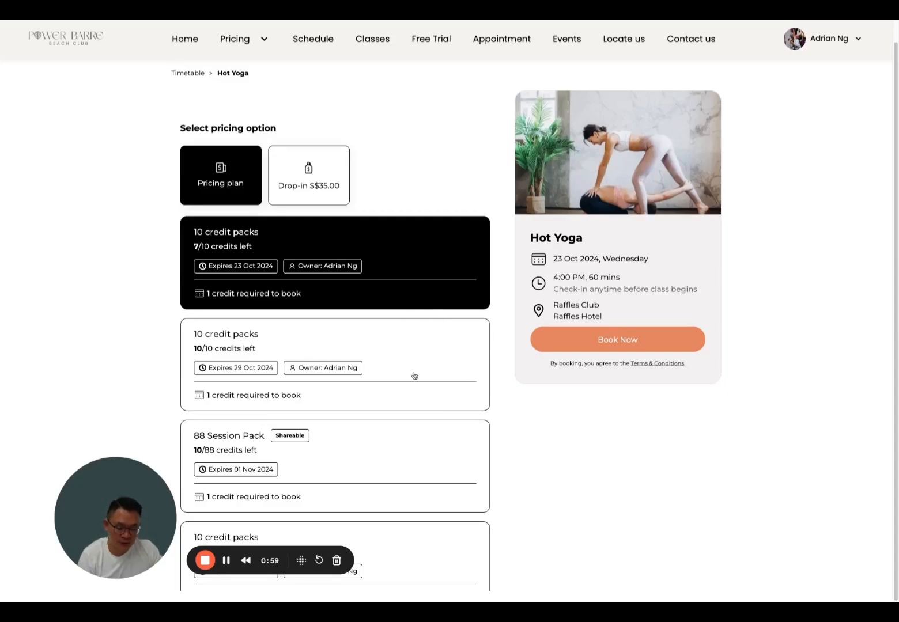
{"action": "scroll", "coordinate": [505, 399], "scroll_direction": "down", "scroll_amount": 15}
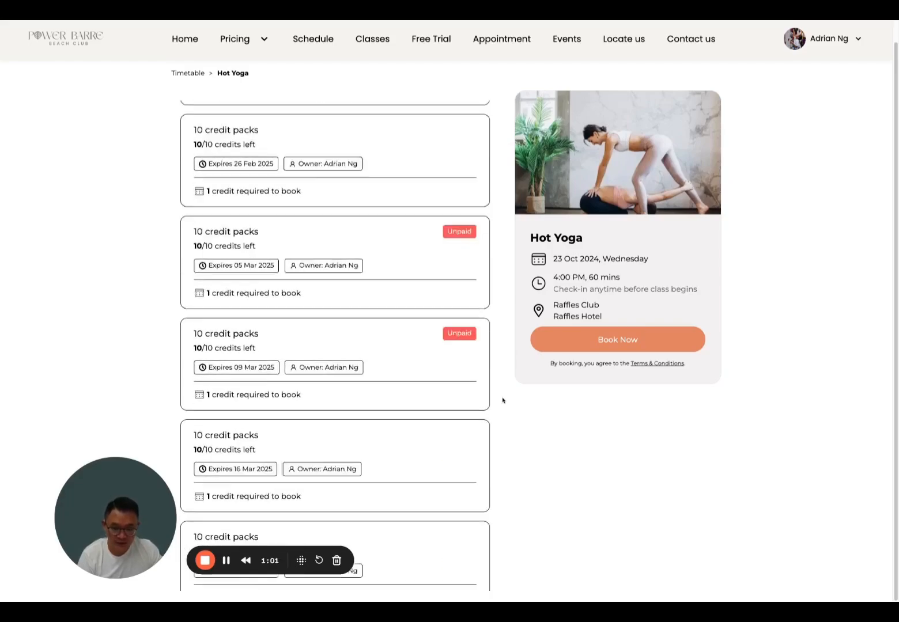
{"action": "scroll", "coordinate": [502, 400], "scroll_direction": "down", "scroll_amount": 10}
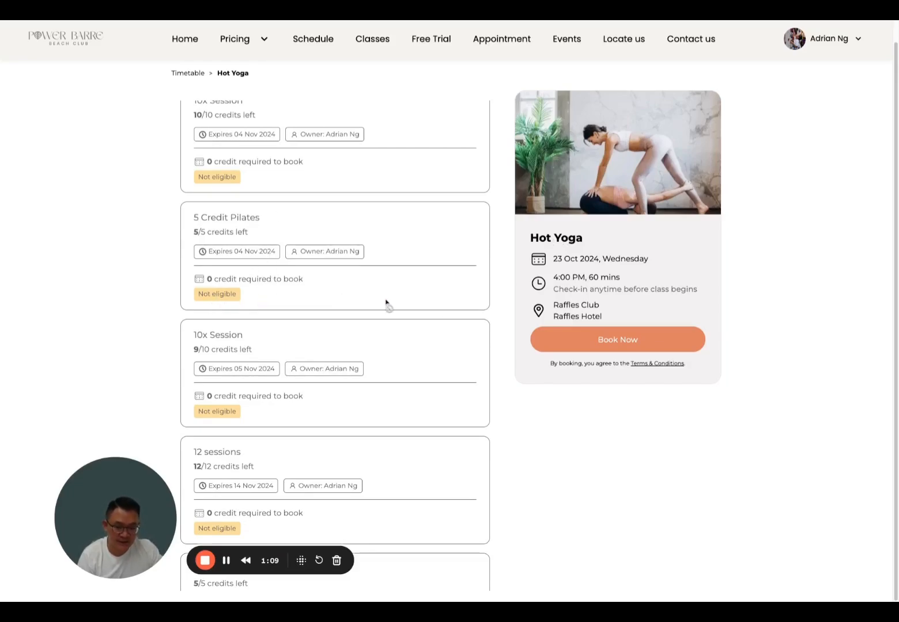
{"action": "scroll", "coordinate": [501, 295], "scroll_direction": "up", "scroll_amount": 10}
{"action": "scroll", "coordinate": [500, 295], "scroll_direction": "down", "scroll_amount": 5}
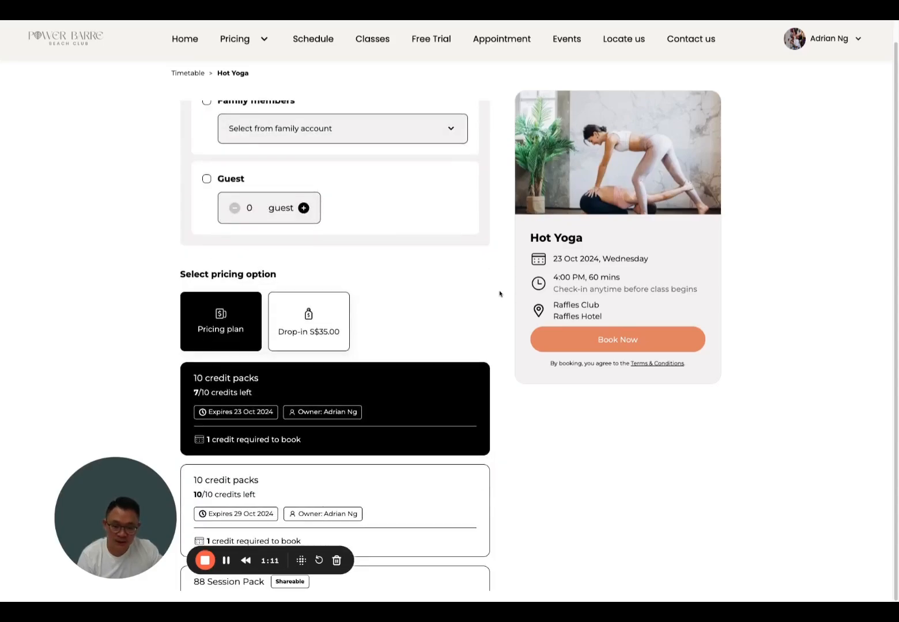
- Try the 10 credit packs plan expiring 29 Oct 2024, returning to the one expiring 23 Oct 2024
{"action": "left_click", "coordinate": [338, 307]}
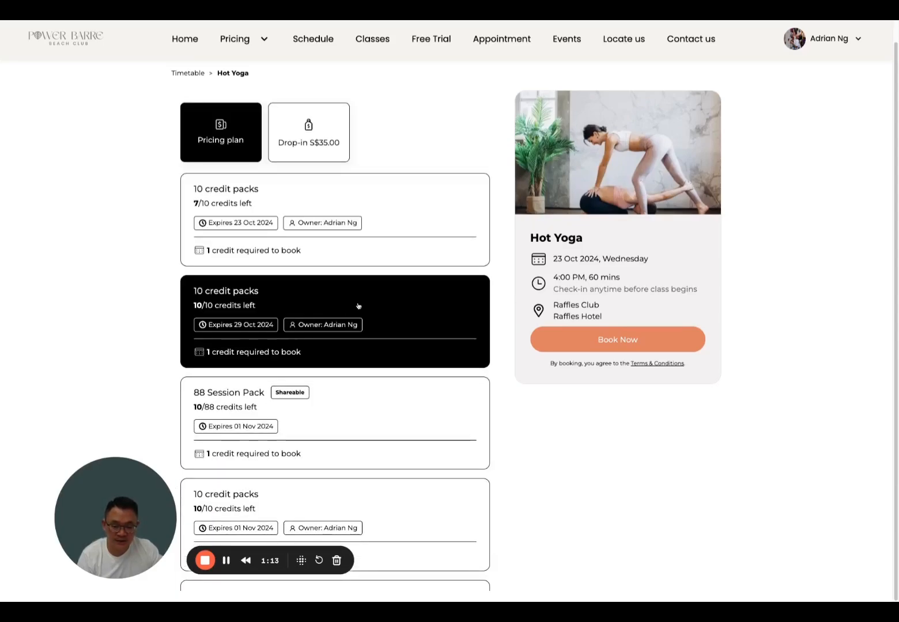
{"action": "left_click", "coordinate": [349, 214]}
{"action": "left_click", "coordinate": [347, 308]}
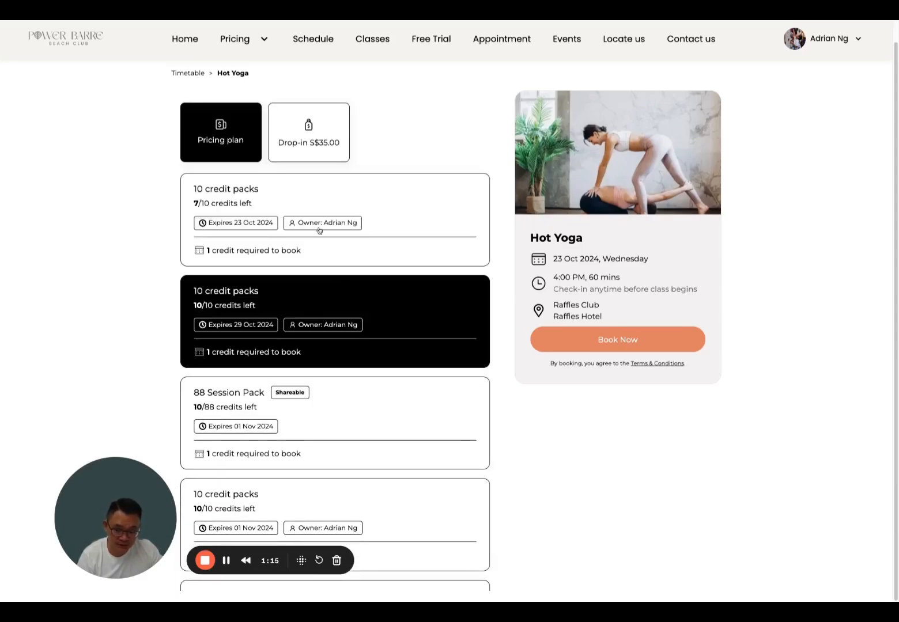
{"action": "left_click", "coordinate": [319, 229]}
{"action": "left_click_drag", "start_coordinate": [530, 237], "coordinate": [583, 241]}
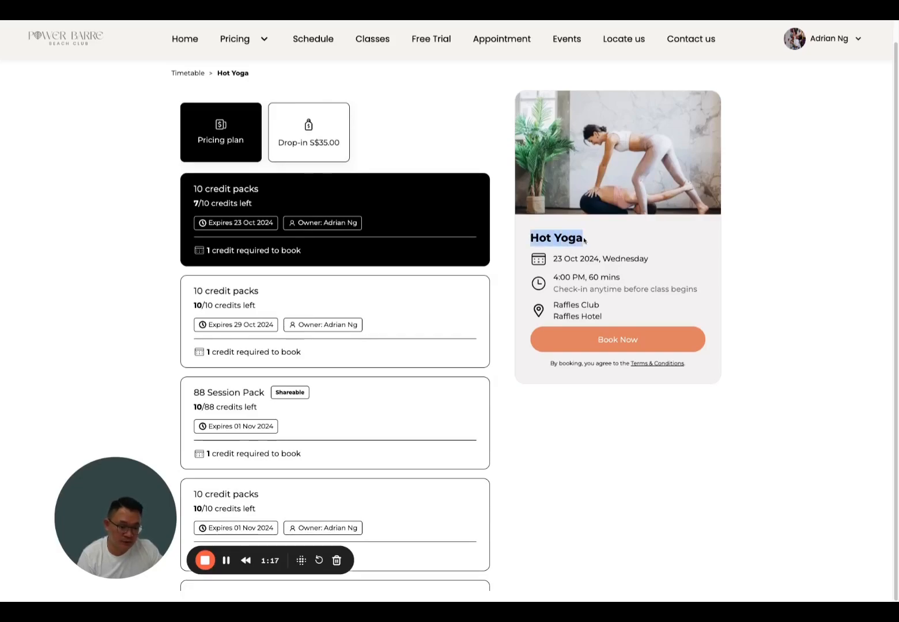
{"action": "left_click", "coordinate": [509, 294]}
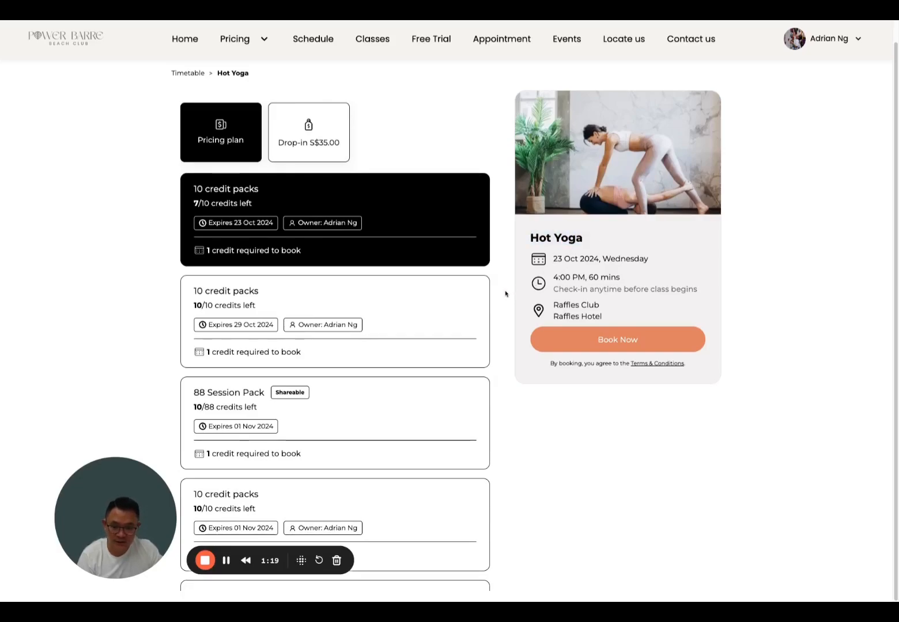
- Book the Hot Yoga class using the 10 credit packs plan that expires 23 Oct 2024
{"action": "left_click", "coordinate": [359, 335]}
{"action": "left_click", "coordinate": [310, 258]}
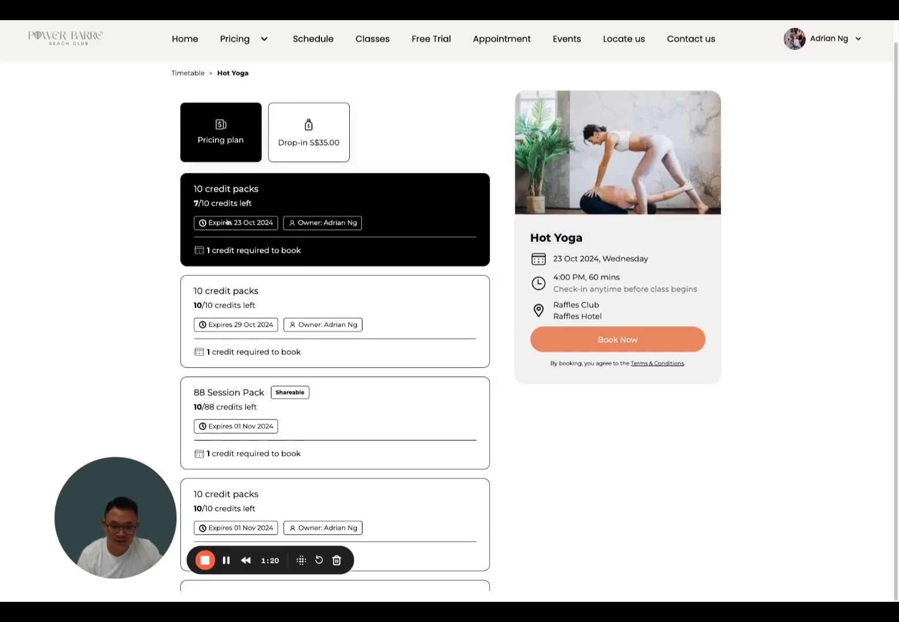
{"action": "left_click", "coordinate": [241, 313]}
{"action": "left_click", "coordinate": [239, 230]}
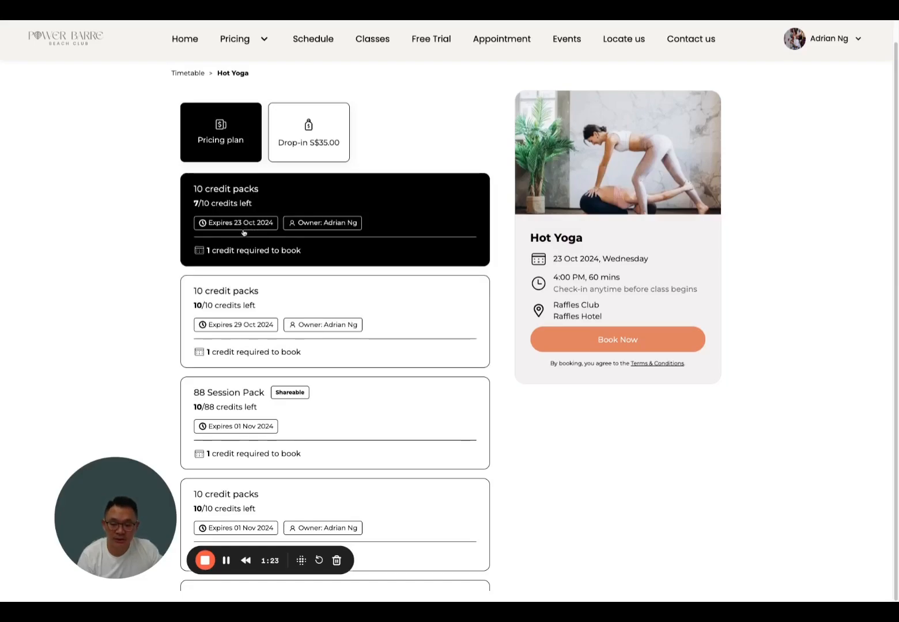
{"action": "left_click", "coordinate": [248, 329]}
{"action": "left_click", "coordinate": [265, 229]}
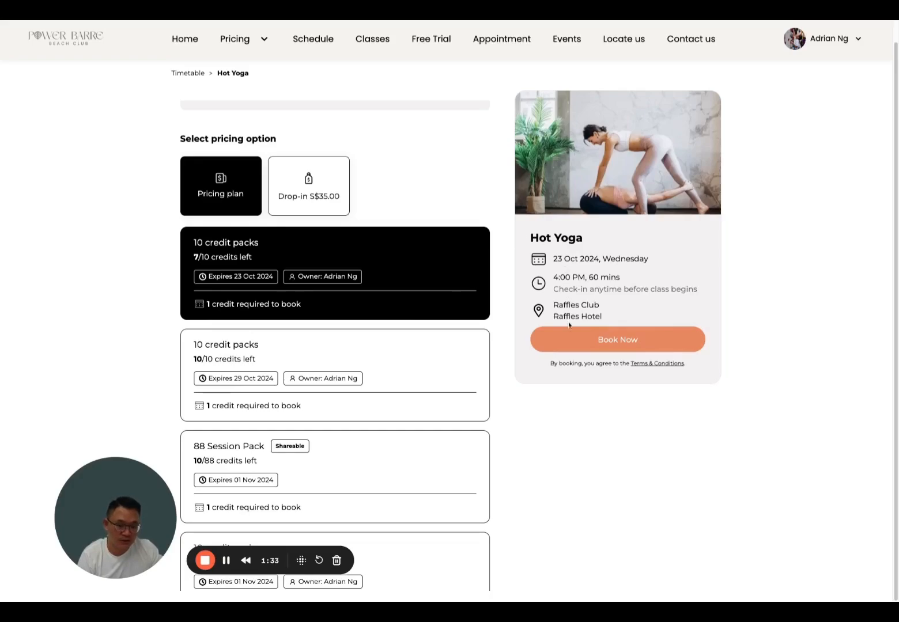
{"action": "left_click", "coordinate": [576, 339]}
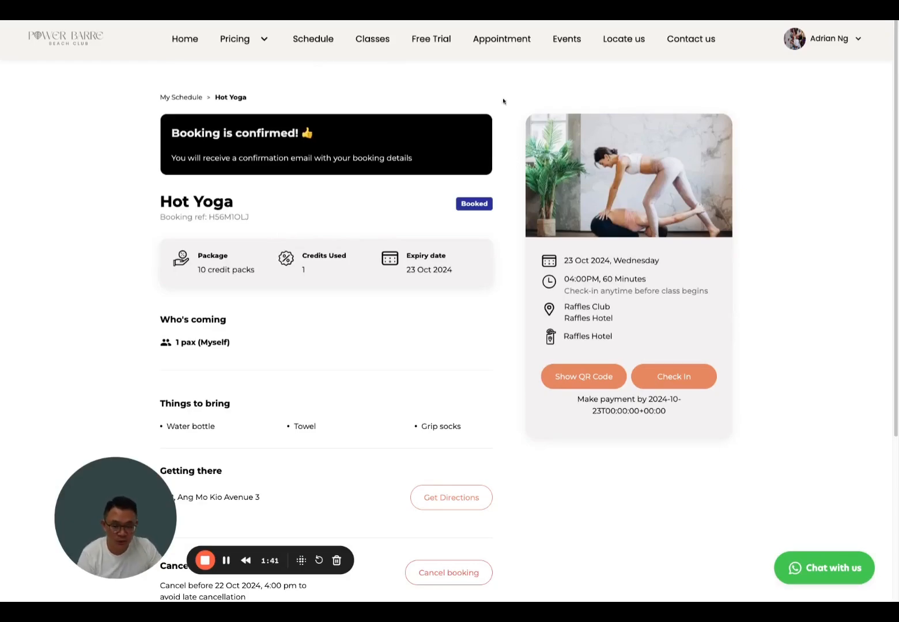
- Browse the appointment services and open the Sports Massage Therapy service
{"action": "left_click", "coordinate": [501, 39]}
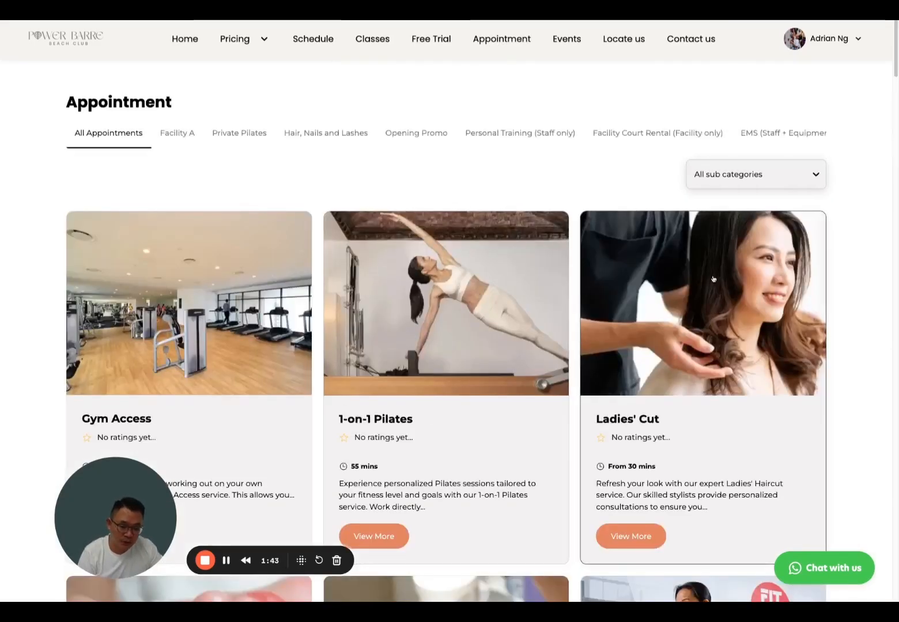
{"action": "scroll", "coordinate": [851, 292], "scroll_direction": "down", "scroll_amount": 8}
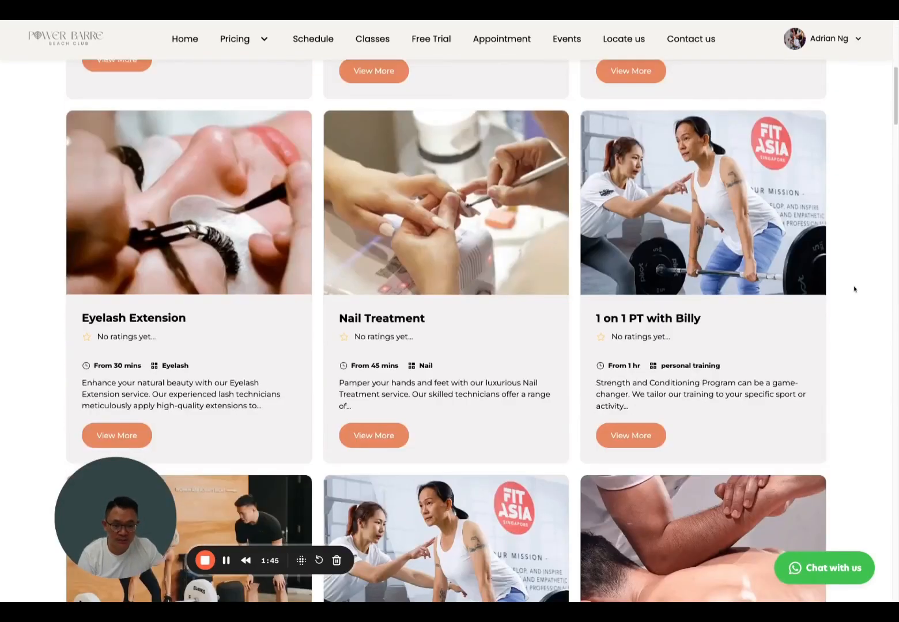
{"action": "scroll", "coordinate": [854, 289], "scroll_direction": "down", "scroll_amount": 10}
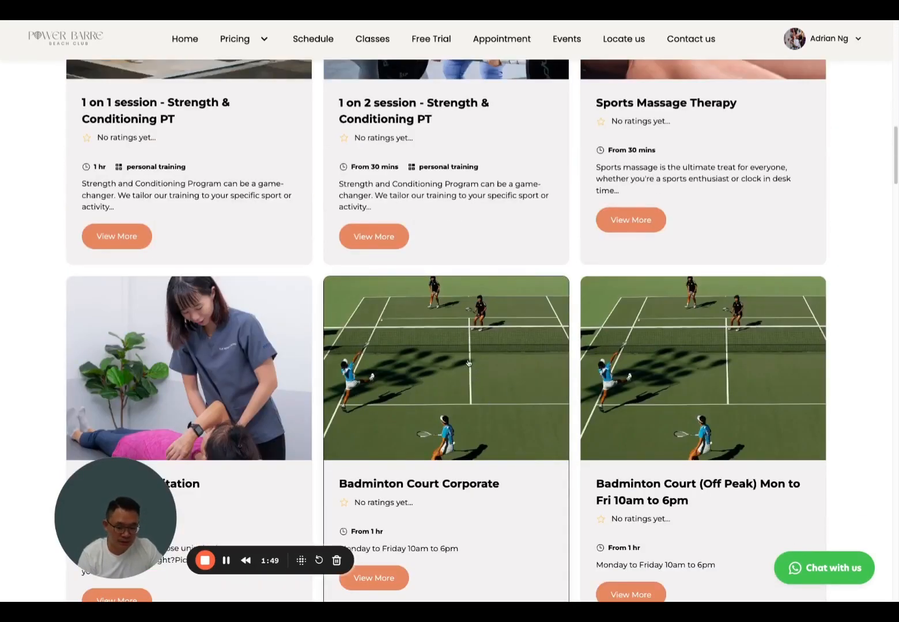
{"action": "scroll", "coordinate": [464, 370], "scroll_direction": "down", "scroll_amount": 1}
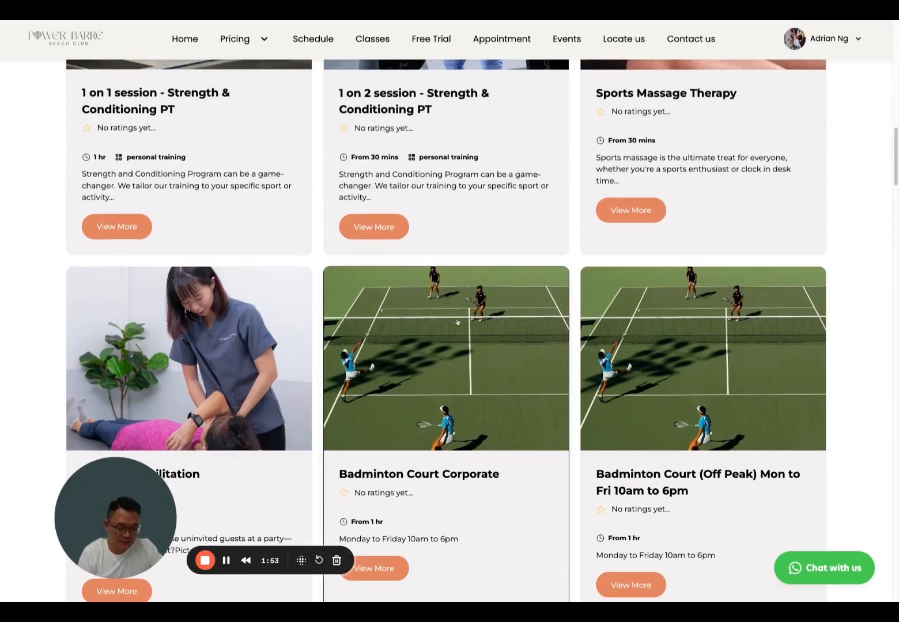
{"action": "scroll", "coordinate": [459, 338], "scroll_direction": "down", "scroll_amount": 4}
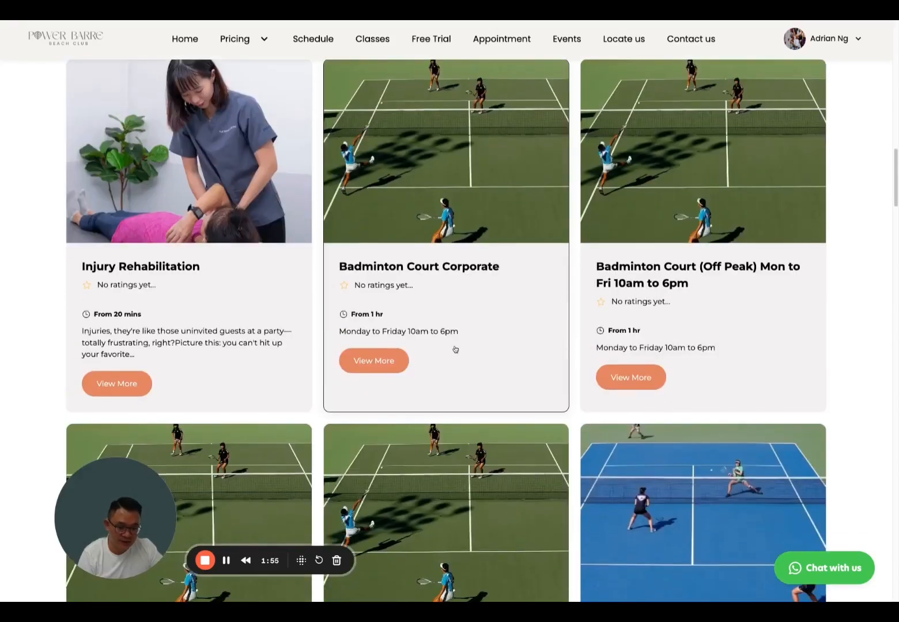
{"action": "scroll", "coordinate": [454, 347], "scroll_direction": "up", "scroll_amount": 9}
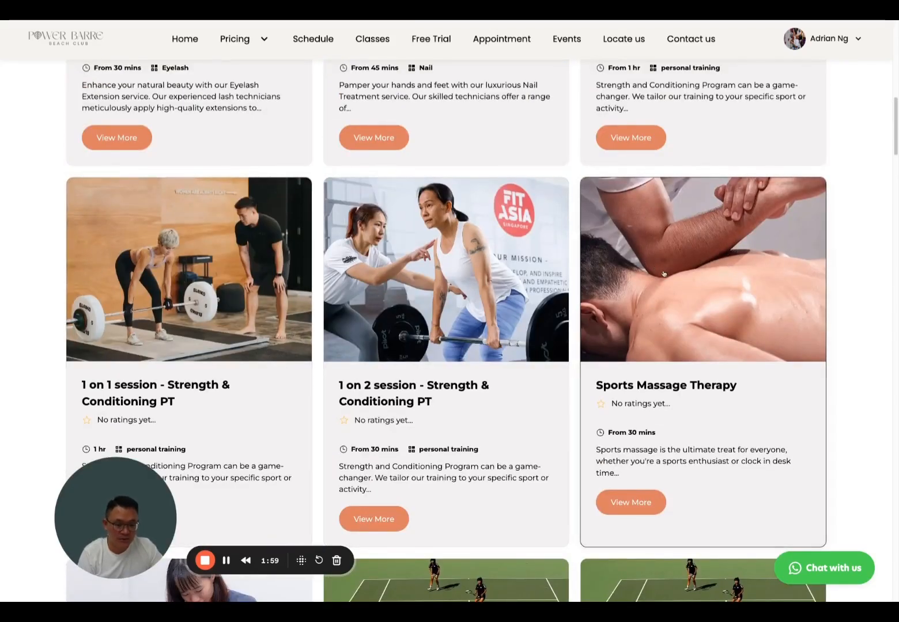
{"action": "scroll", "coordinate": [712, 277], "scroll_direction": "up", "scroll_amount": 1}
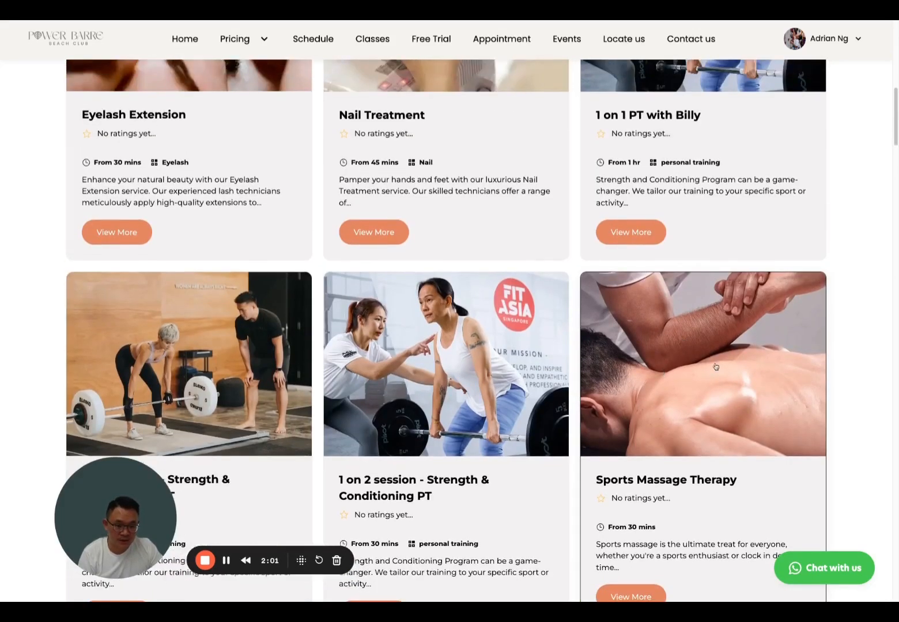
{"action": "left_click", "coordinate": [689, 368]}
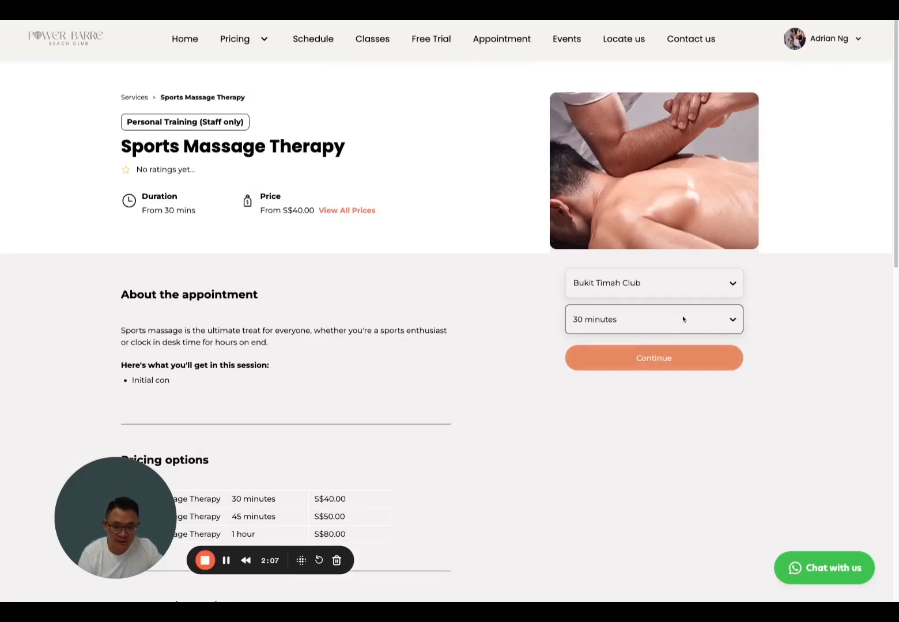
- Set the Sports Massage Therapy duration to 1 hour at Bukit Timah Club and continue to the appointment booking
{"action": "scroll", "coordinate": [428, 357], "scroll_direction": "down", "scroll_amount": 3}
{"action": "scroll", "coordinate": [429, 358], "scroll_direction": "up", "scroll_amount": 3}
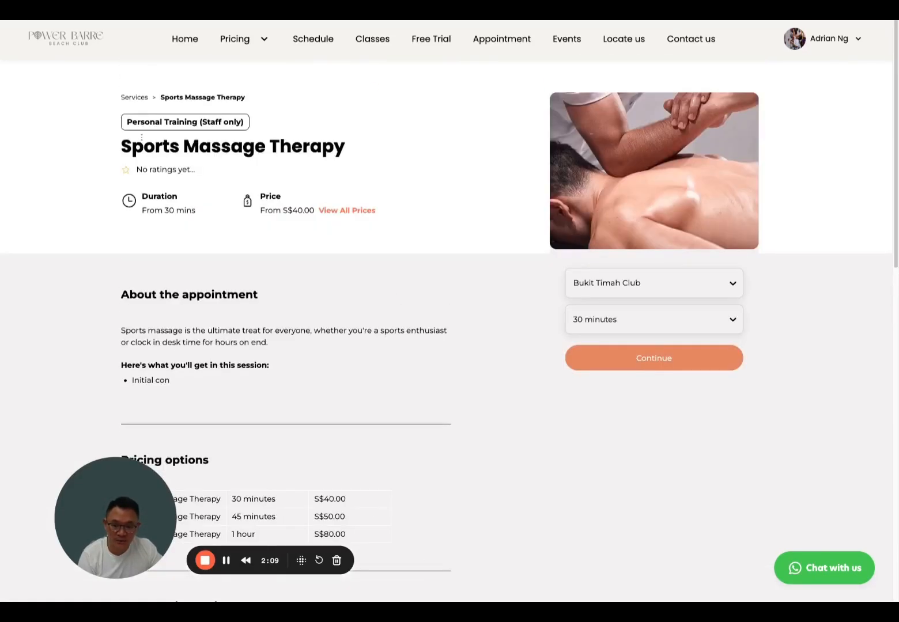
{"action": "triple_click", "coordinate": [134, 145]}
{"action": "left_click", "coordinate": [528, 362]}
{"action": "left_click", "coordinate": [600, 320]}
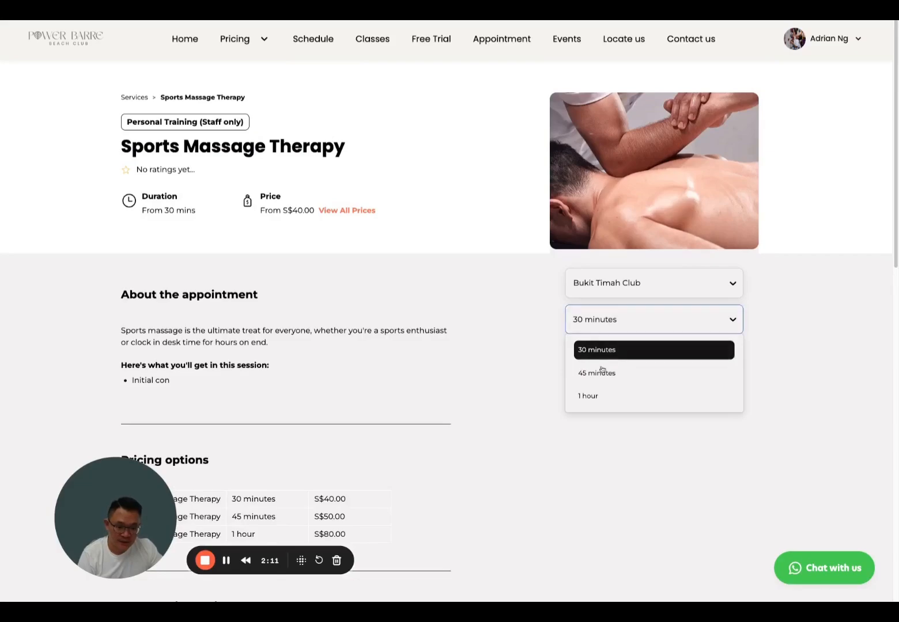
{"action": "left_click", "coordinate": [598, 394]}
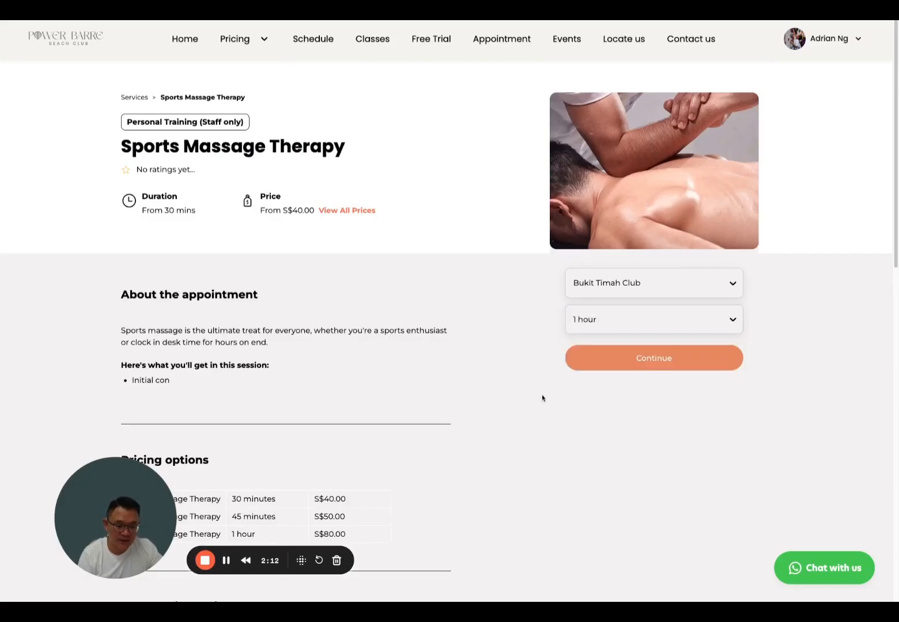
{"action": "left_click", "coordinate": [621, 366]}
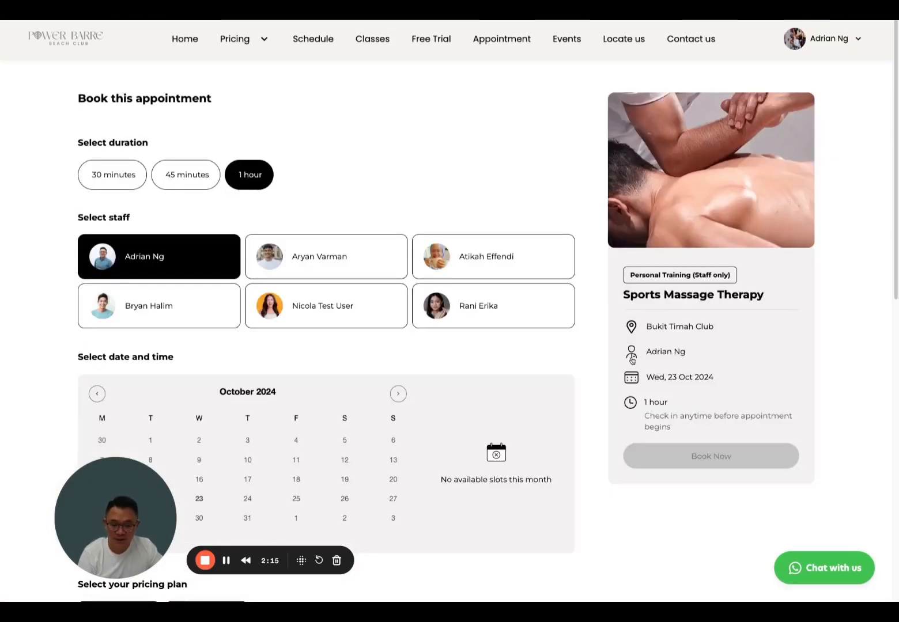
- Review the appointment's booking options and change the staff selection to the second staff member listed
{"action": "scroll", "coordinate": [583, 337], "scroll_direction": "down", "scroll_amount": 1}
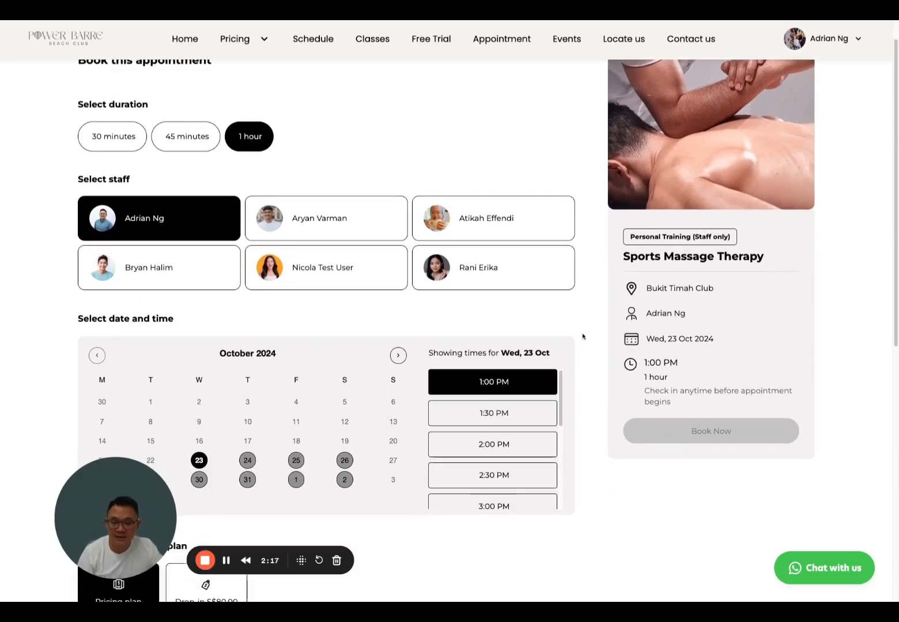
{"action": "scroll", "coordinate": [580, 335], "scroll_direction": "down", "scroll_amount": 1}
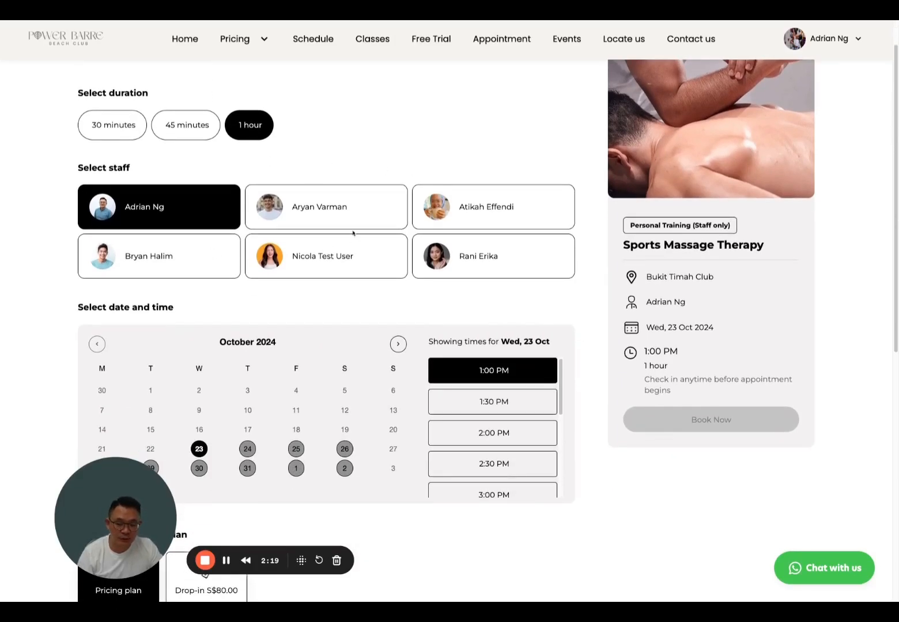
{"action": "triple_click", "coordinate": [619, 248]}
{"action": "left_click", "coordinate": [597, 254]}
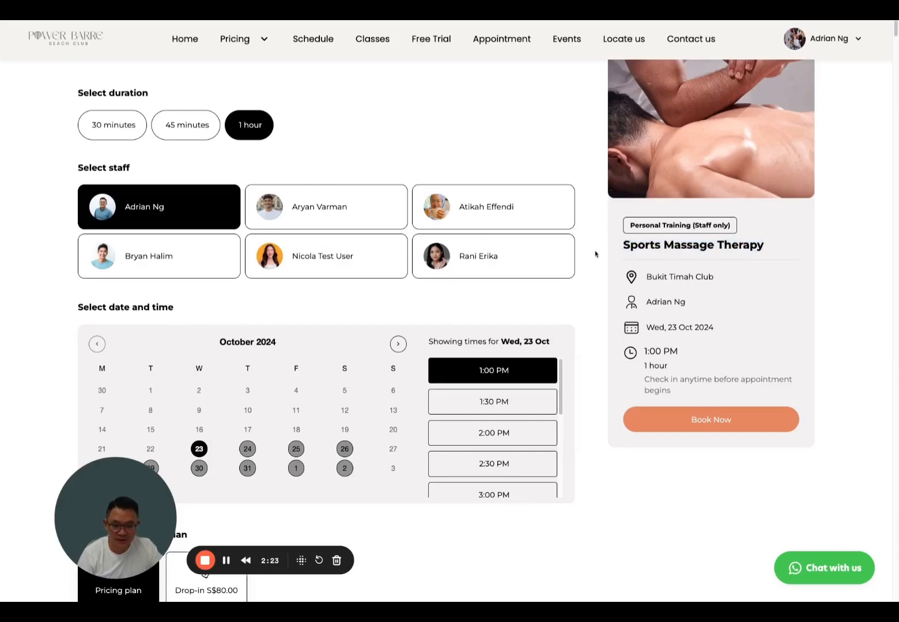
{"action": "scroll", "coordinate": [322, 231], "scroll_direction": "down", "scroll_amount": 2}
{"action": "scroll", "coordinate": [323, 231], "scroll_direction": "up", "scroll_amount": 1}
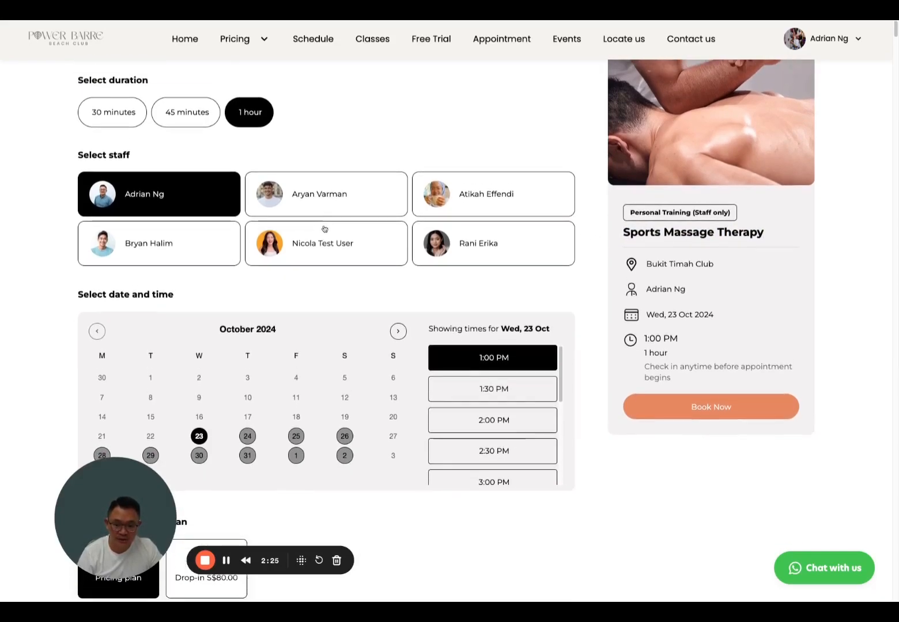
{"action": "left_click", "coordinate": [305, 214]}
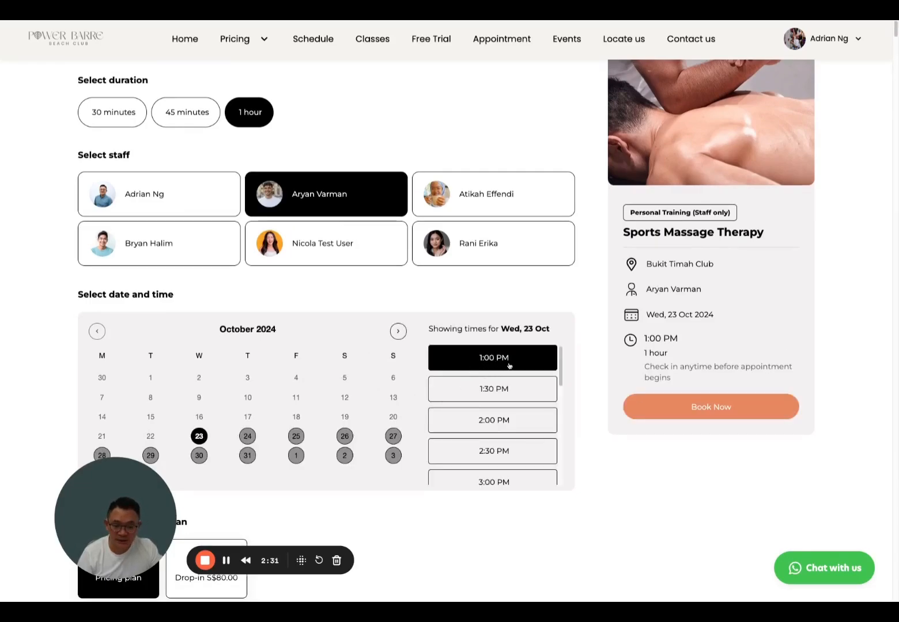
- Switch the Sports Massage Therapy duration to 30 minutes and compare its pricing plans and drop-in rate with the 1 hour option
{"action": "scroll", "coordinate": [417, 412], "scroll_direction": "down", "scroll_amount": 4}
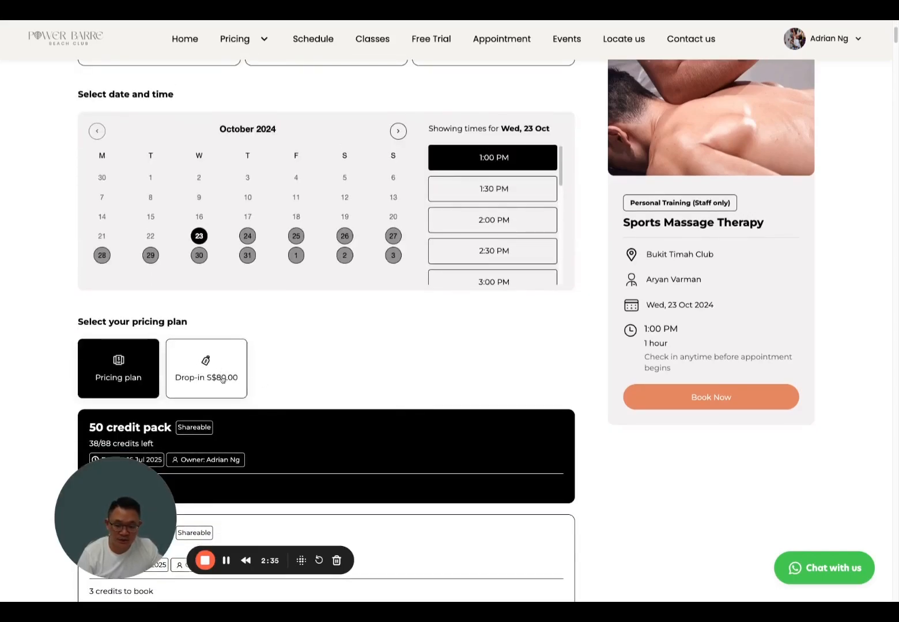
{"action": "scroll", "coordinate": [222, 376], "scroll_direction": "up", "scroll_amount": 5}
{"action": "left_click", "coordinate": [106, 173]}
{"action": "scroll", "coordinate": [428, 204], "scroll_direction": "down", "scroll_amount": 4}
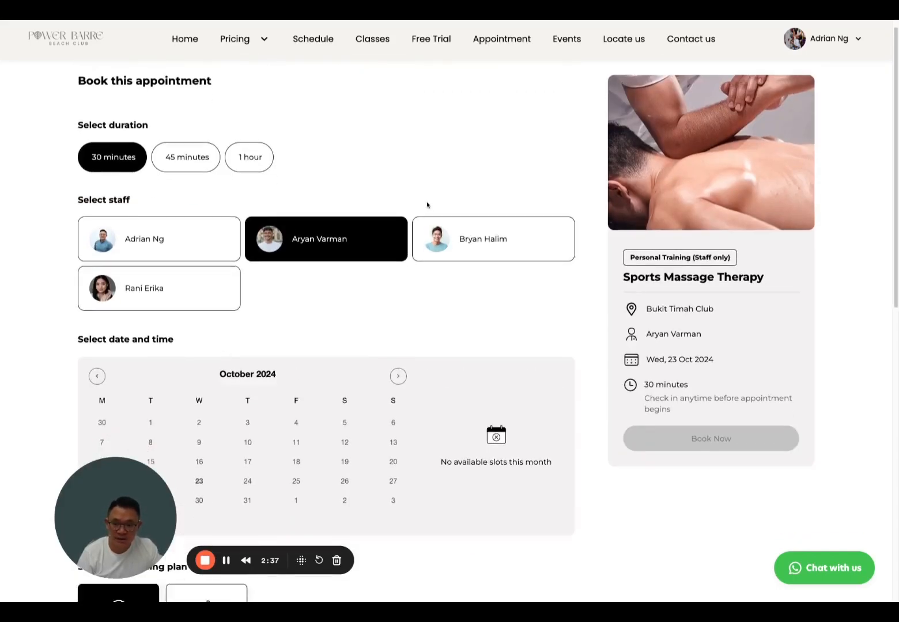
{"action": "scroll", "coordinate": [427, 205], "scroll_direction": "down", "scroll_amount": 1}
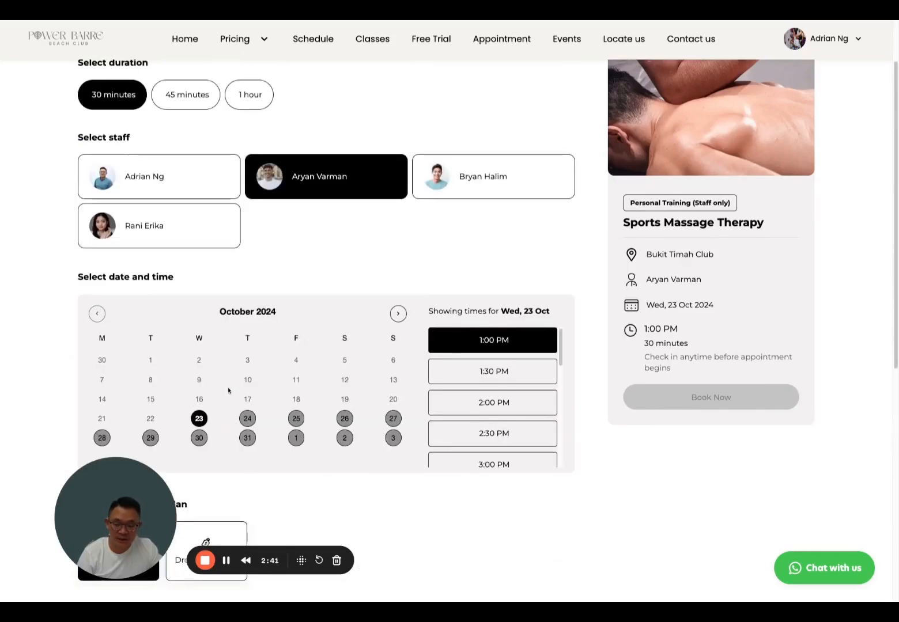
{"action": "scroll", "coordinate": [228, 390], "scroll_direction": "down", "scroll_amount": 3}
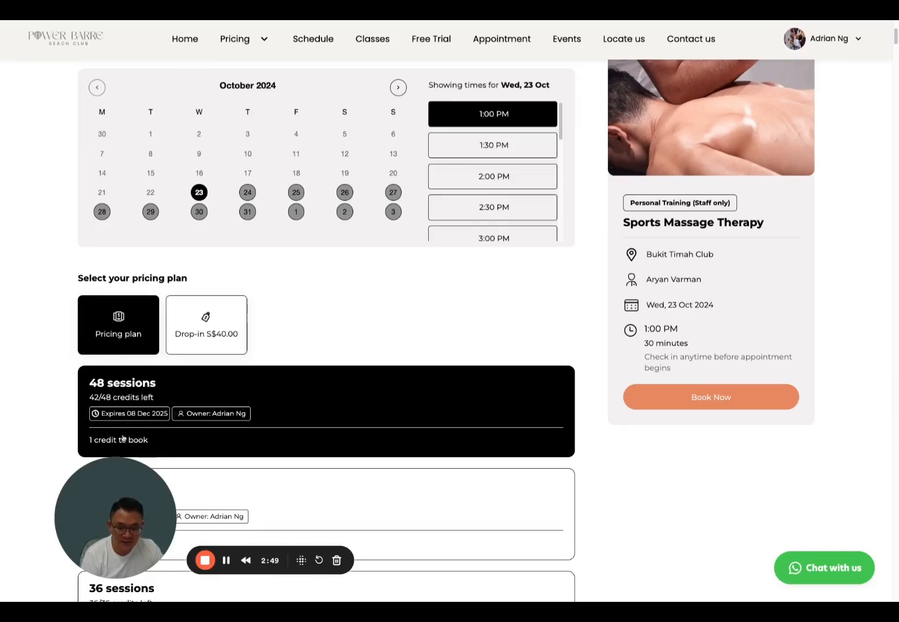
{"action": "scroll", "coordinate": [138, 432], "scroll_direction": "up", "scroll_amount": 5}
{"action": "scroll", "coordinate": [112, 199], "scroll_direction": "down", "scroll_amount": 6}
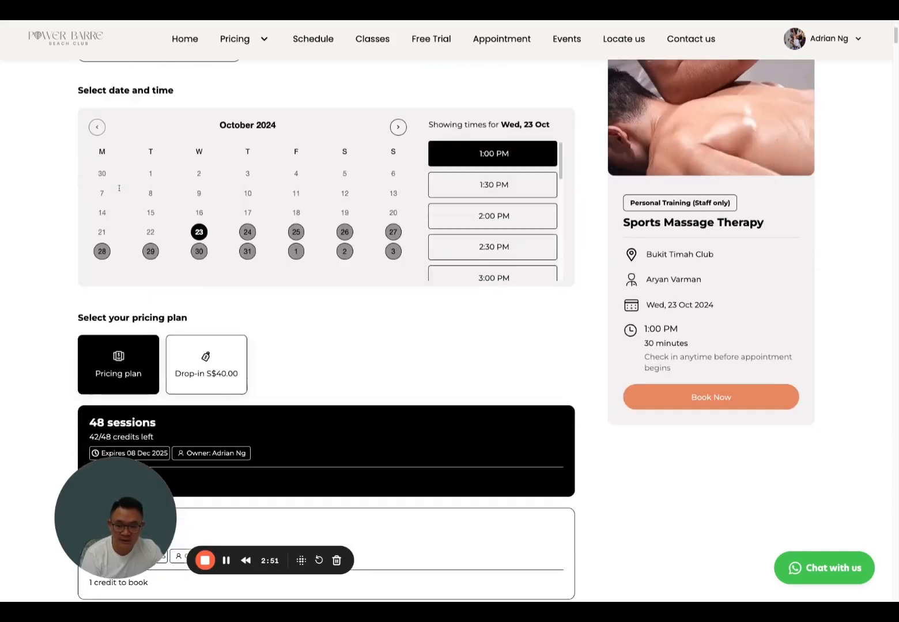
{"action": "scroll", "coordinate": [101, 368], "scroll_direction": "up", "scroll_amount": 6}
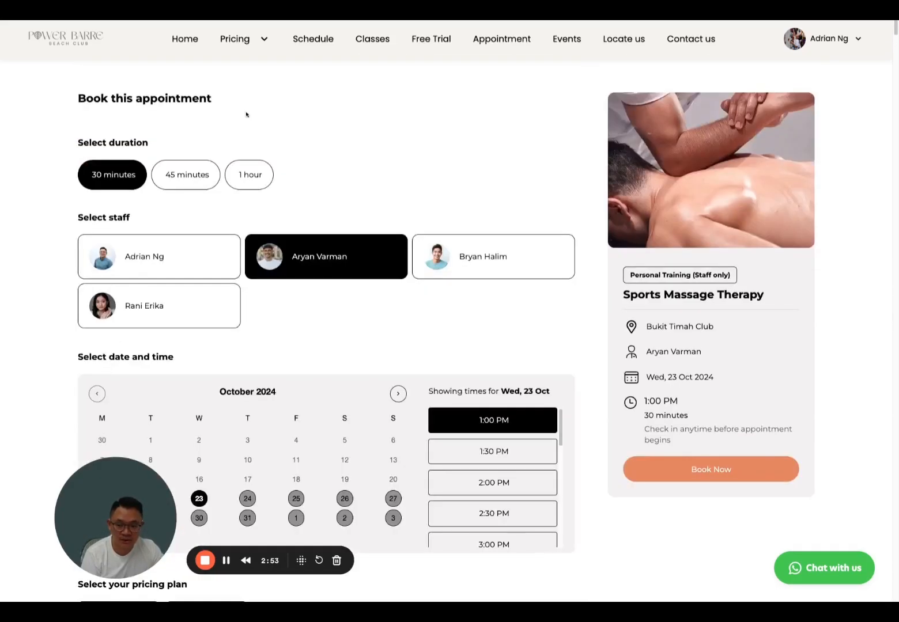
- Set the duration to 1 hour and book the Sports Massage Therapy for Wed, 23 Oct 2024 at 1:00 PM with the 50 credit pack
{"action": "left_click", "coordinate": [263, 168]}
{"action": "scroll", "coordinate": [367, 168], "scroll_direction": "down", "scroll_amount": 6}
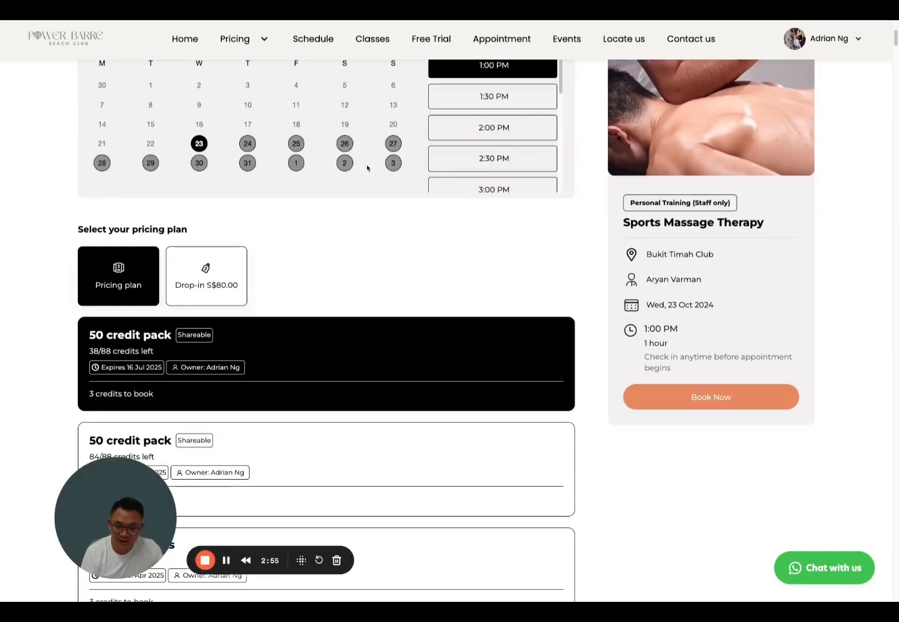
{"action": "left_click", "coordinate": [715, 406]}
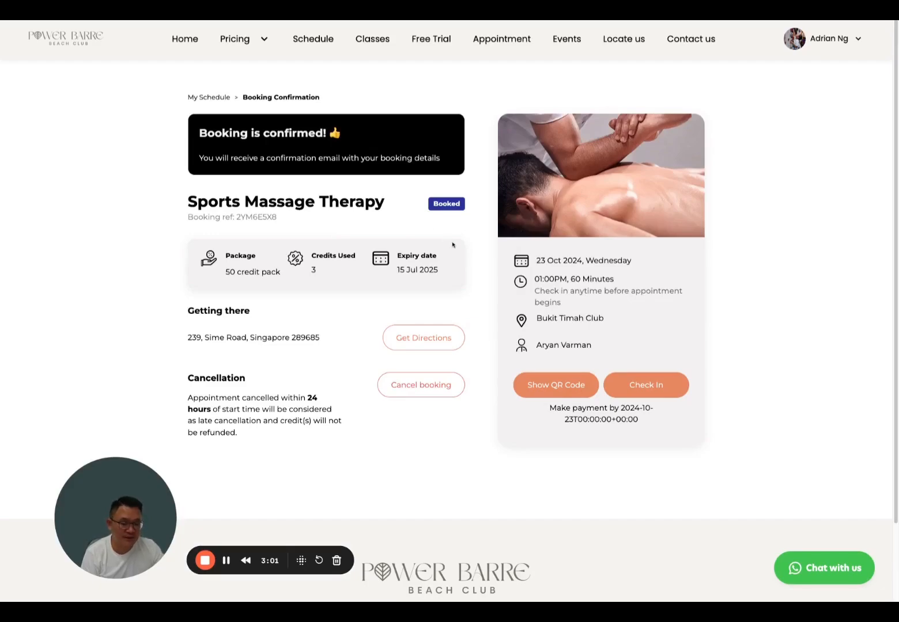
- Browse the studio's events and open the TRX suspension training workshop
{"action": "left_click", "coordinate": [564, 45]}
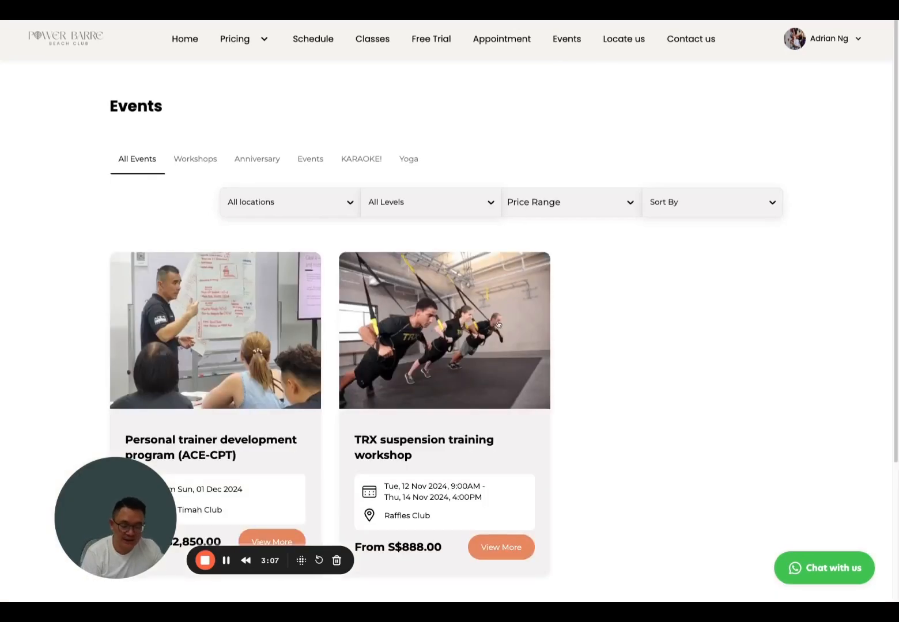
{"action": "scroll", "coordinate": [520, 256], "scroll_direction": "down", "scroll_amount": 3}
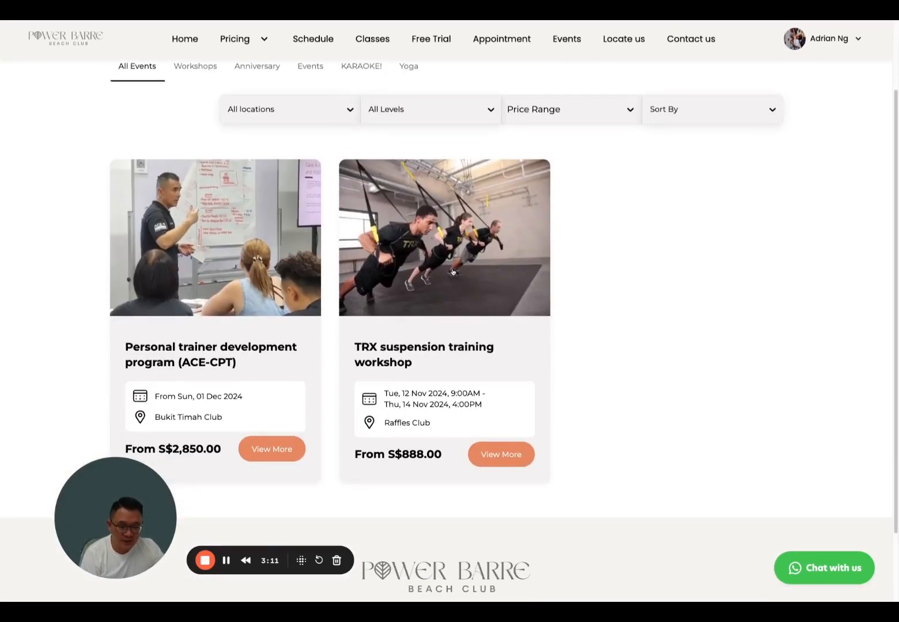
{"action": "left_click", "coordinate": [453, 272]}
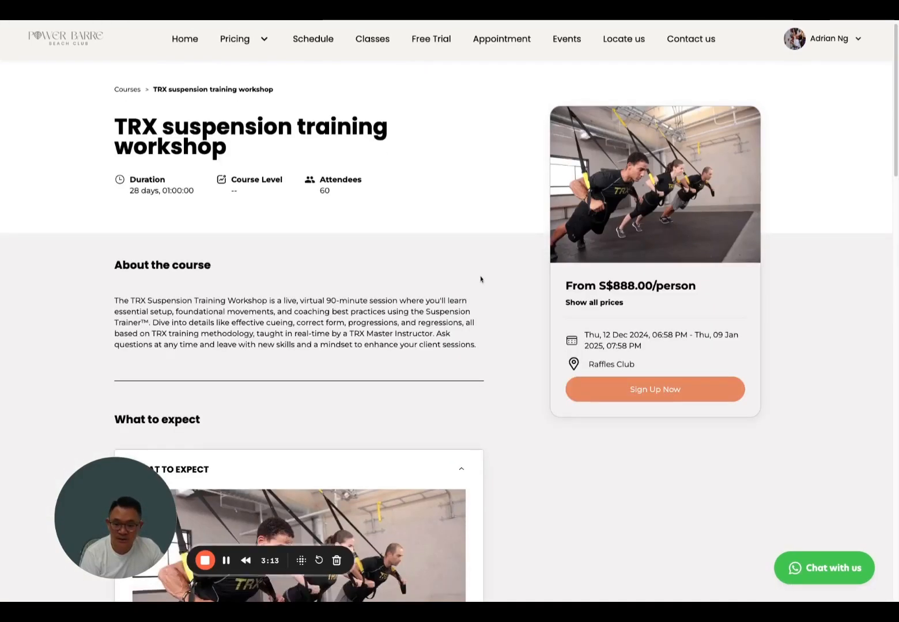
- Review the TRX workshop's description, what to expect, start dates and facilitators
{"action": "scroll", "coordinate": [481, 277], "scroll_direction": "down", "scroll_amount": 8}
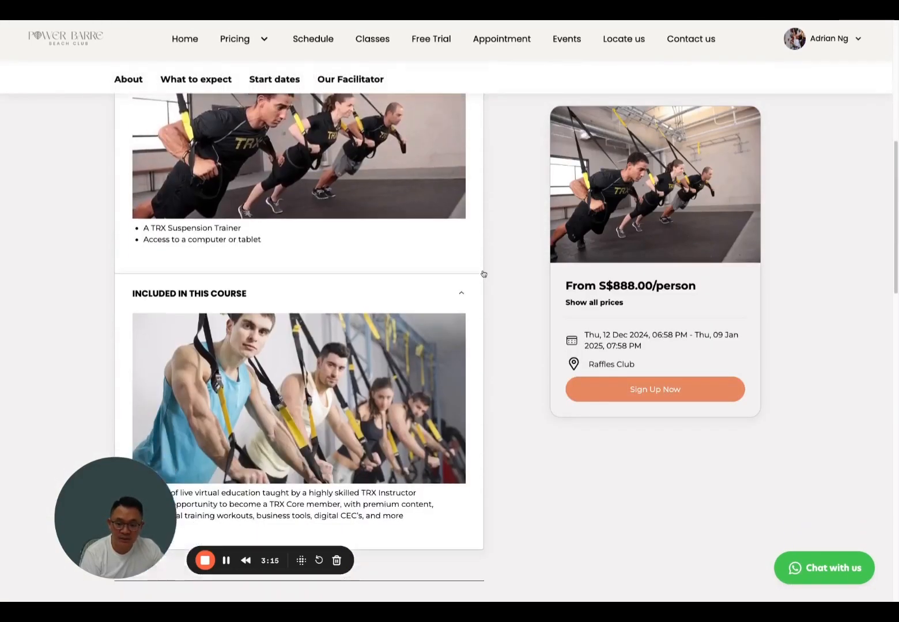
{"action": "scroll", "coordinate": [482, 275], "scroll_direction": "up", "scroll_amount": 8}
{"action": "scroll", "coordinate": [482, 275], "scroll_direction": "down", "scroll_amount": 12}
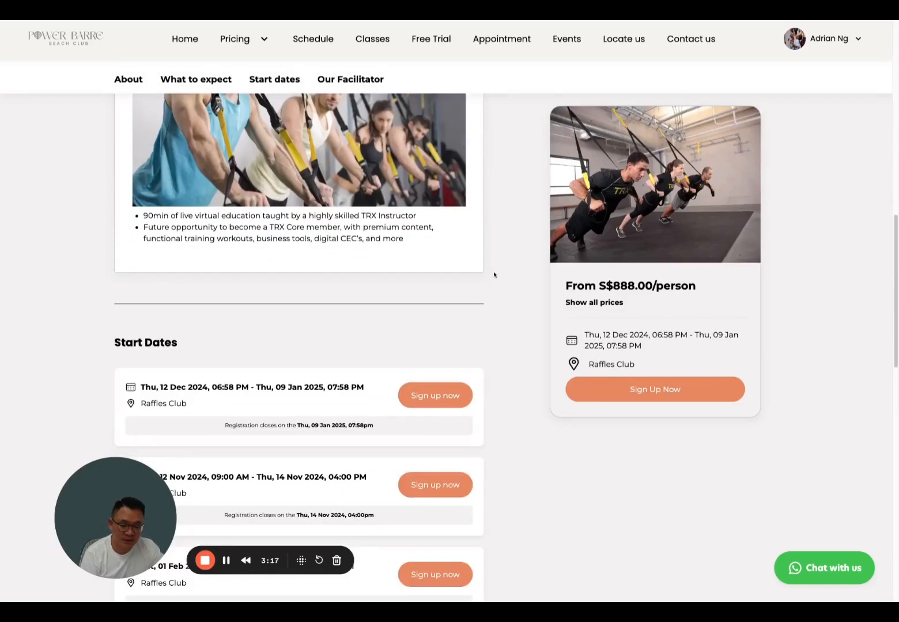
{"action": "scroll", "coordinate": [492, 279], "scroll_direction": "down", "scroll_amount": 4}
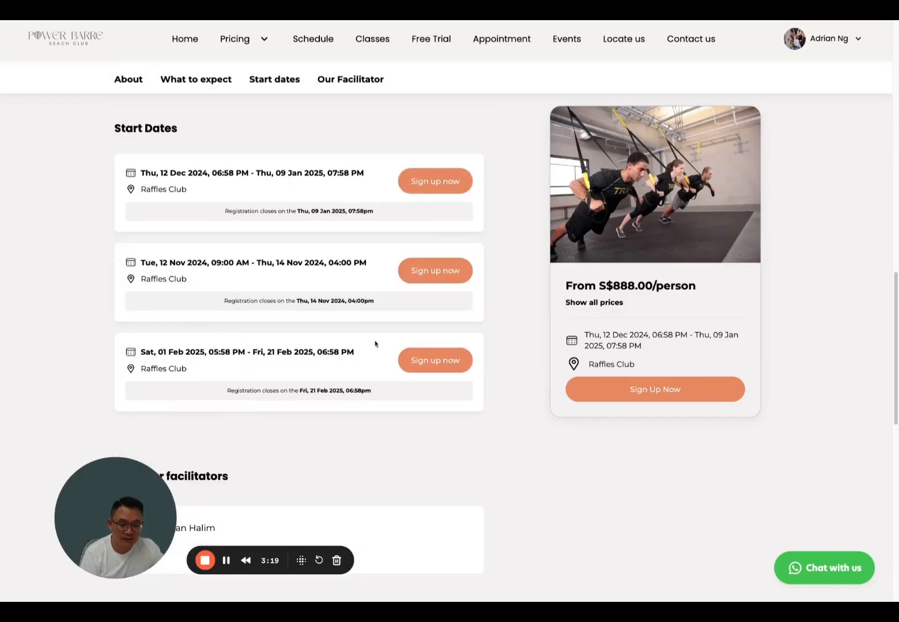
{"action": "scroll", "coordinate": [345, 340], "scroll_direction": "down", "scroll_amount": 3}
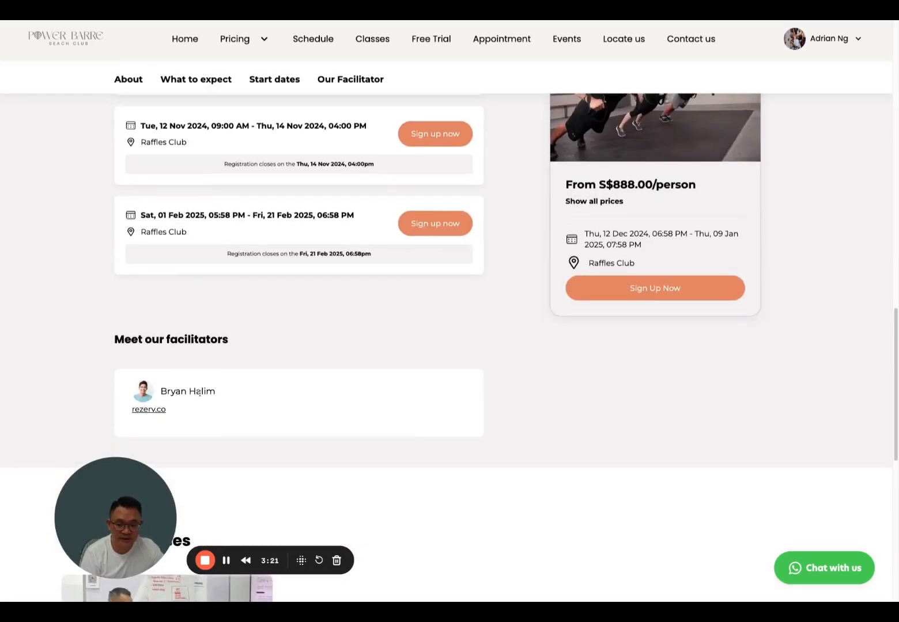
{"action": "scroll", "coordinate": [199, 392], "scroll_direction": "up", "scroll_amount": 2}
{"action": "scroll", "coordinate": [507, 415], "scroll_direction": "up", "scroll_amount": 2}
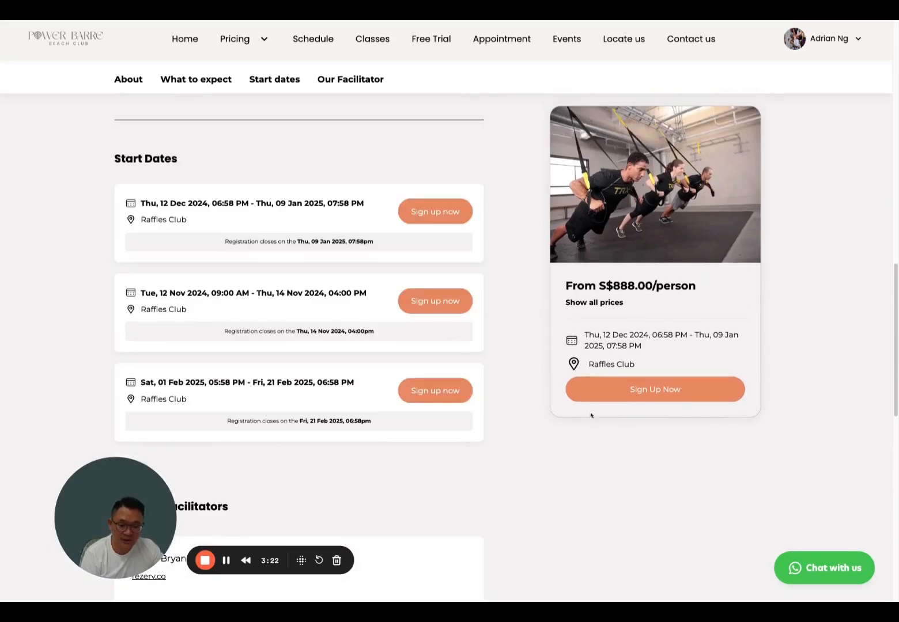
- Start signing up for the TRX workshop, choosing the 12 Nov 2024 to 14 Nov 2024 run with one Public ticket
{"action": "left_click", "coordinate": [678, 394]}
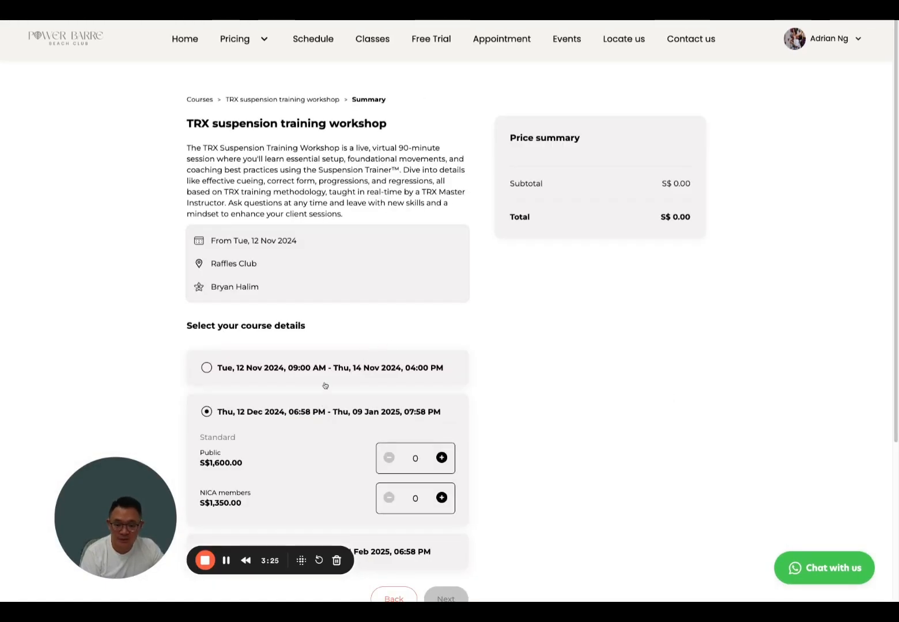
{"action": "left_click", "coordinate": [326, 381]}
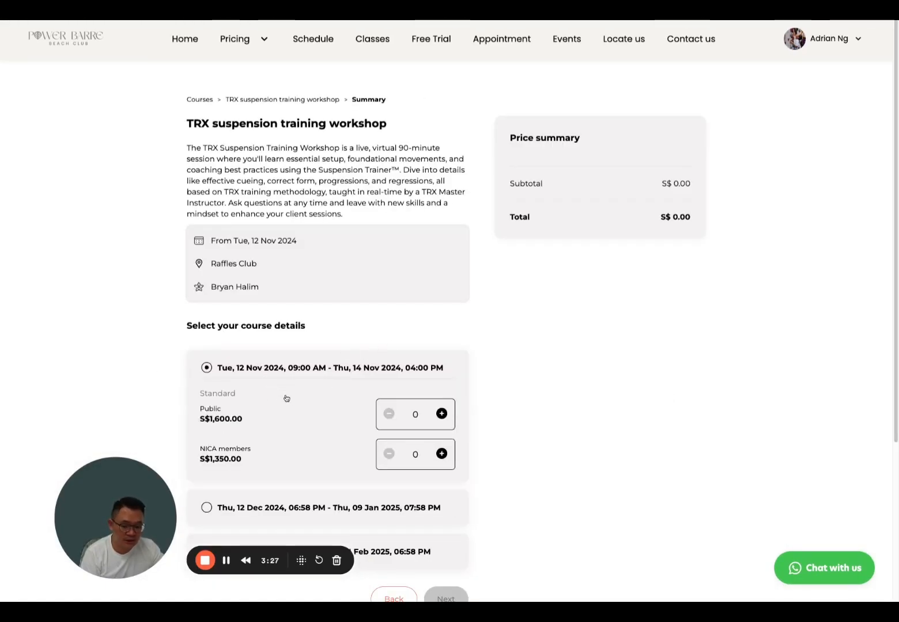
{"action": "left_click", "coordinate": [442, 414]}
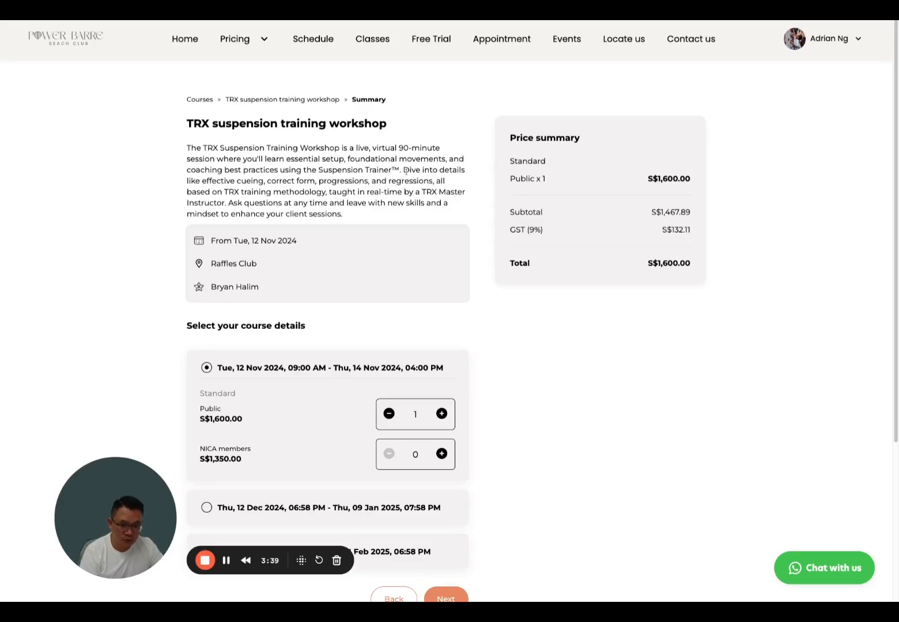
- View the QR code of the 12-month recurring membership in the account's memberships and close it
{"action": "left_click", "coordinate": [835, 40]}
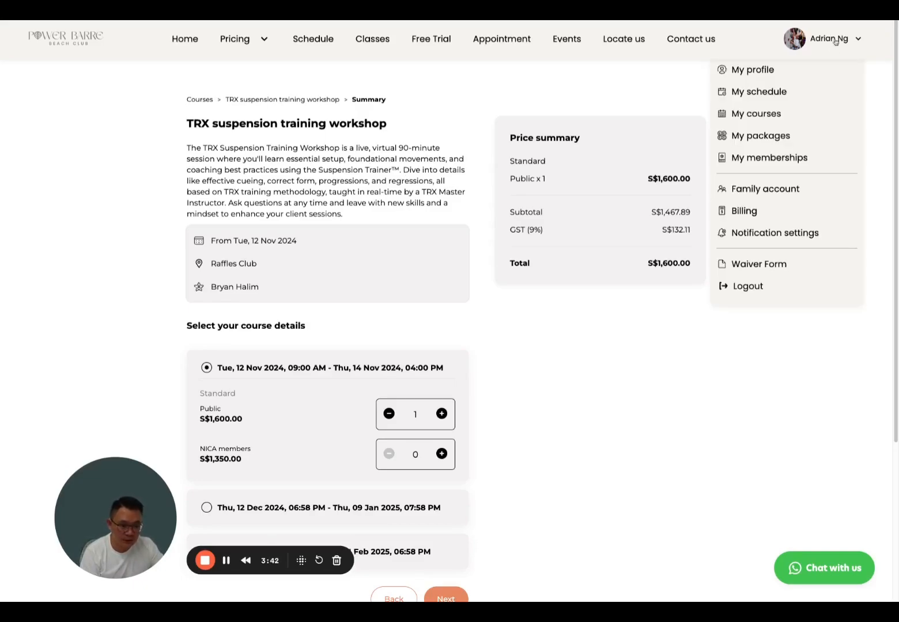
{"action": "left_click", "coordinate": [769, 159]}
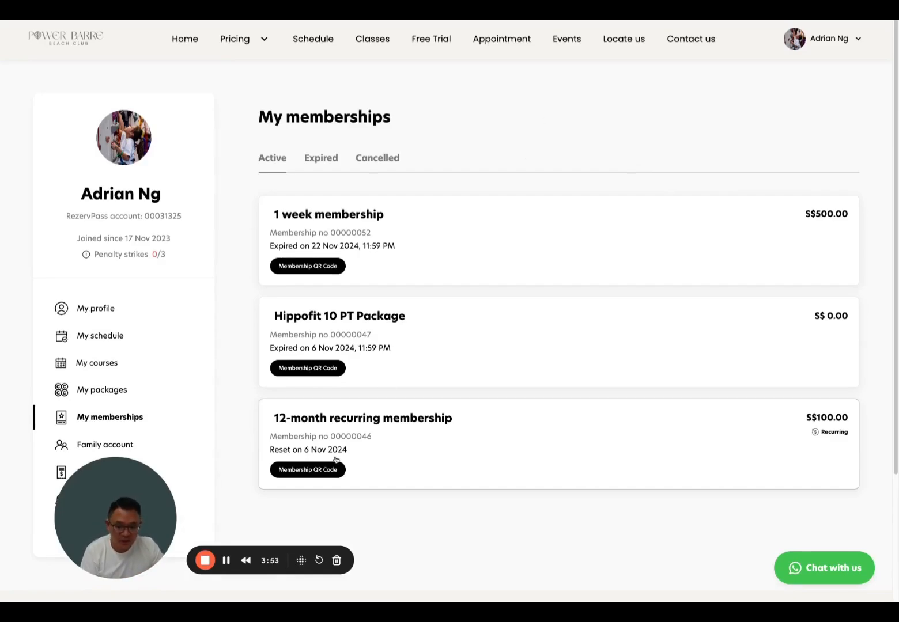
{"action": "left_click", "coordinate": [318, 474]}
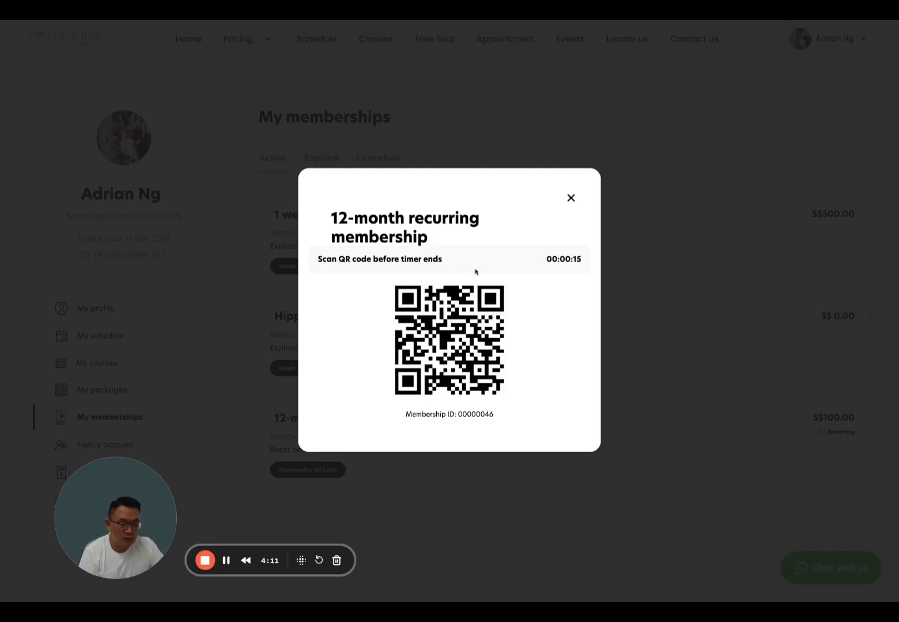
{"action": "left_click", "coordinate": [571, 199]}
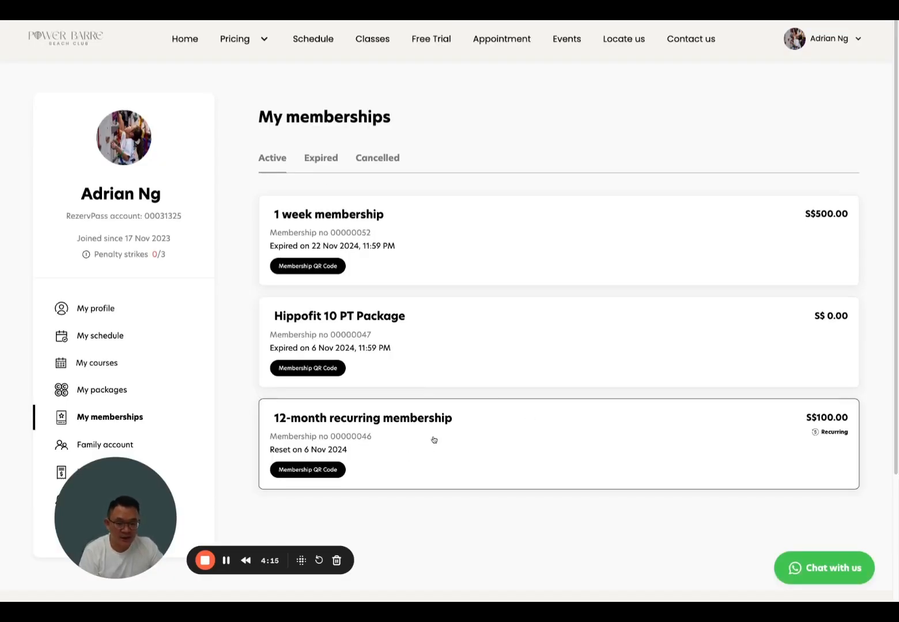
- Browse the class schedule, the appointment services and the events pages
{"action": "left_click", "coordinate": [312, 39]}
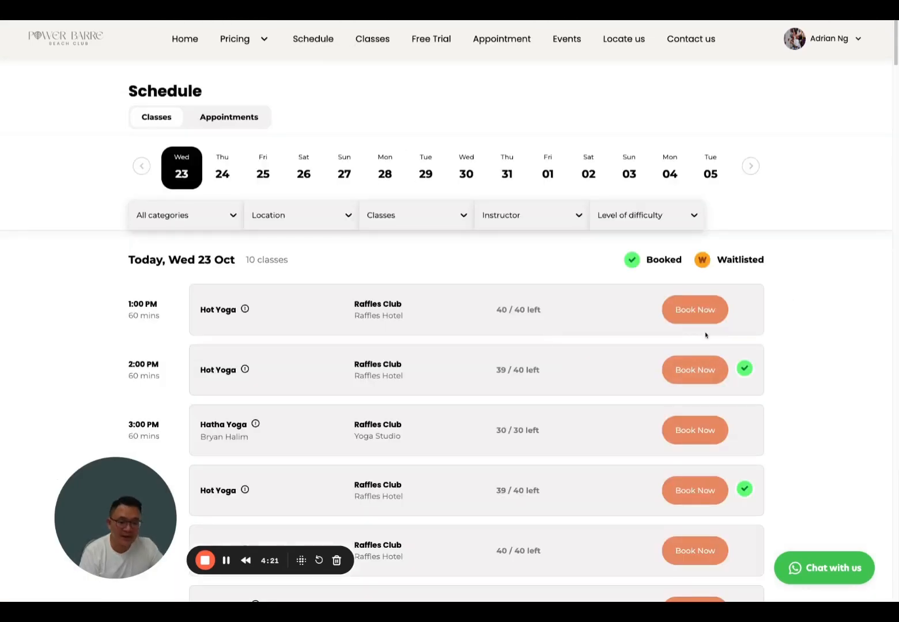
{"action": "left_click", "coordinate": [501, 39]}
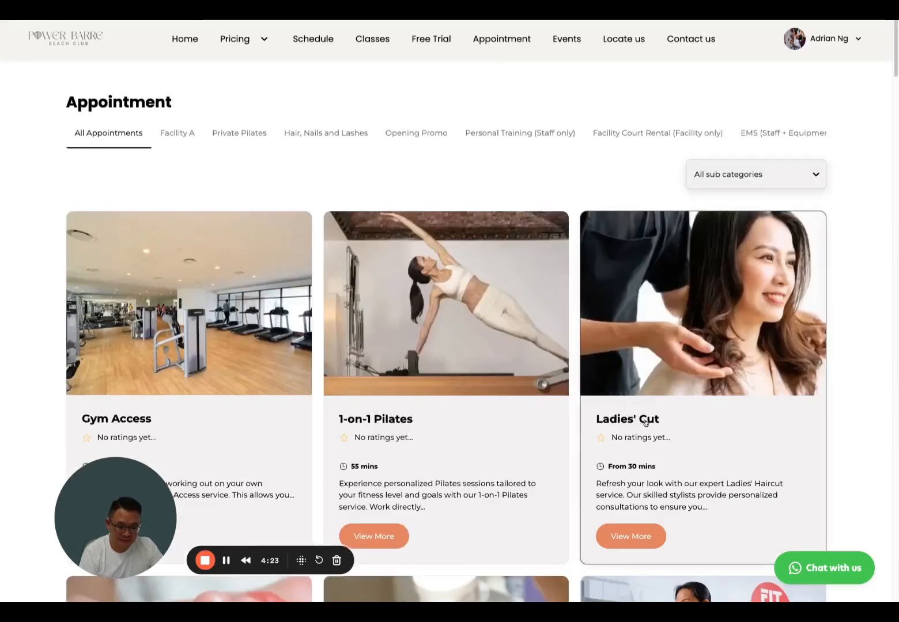
{"action": "scroll", "coordinate": [647, 424], "scroll_direction": "down", "scroll_amount": 5}
{"action": "scroll", "coordinate": [647, 424], "scroll_direction": "down", "scroll_amount": 8}
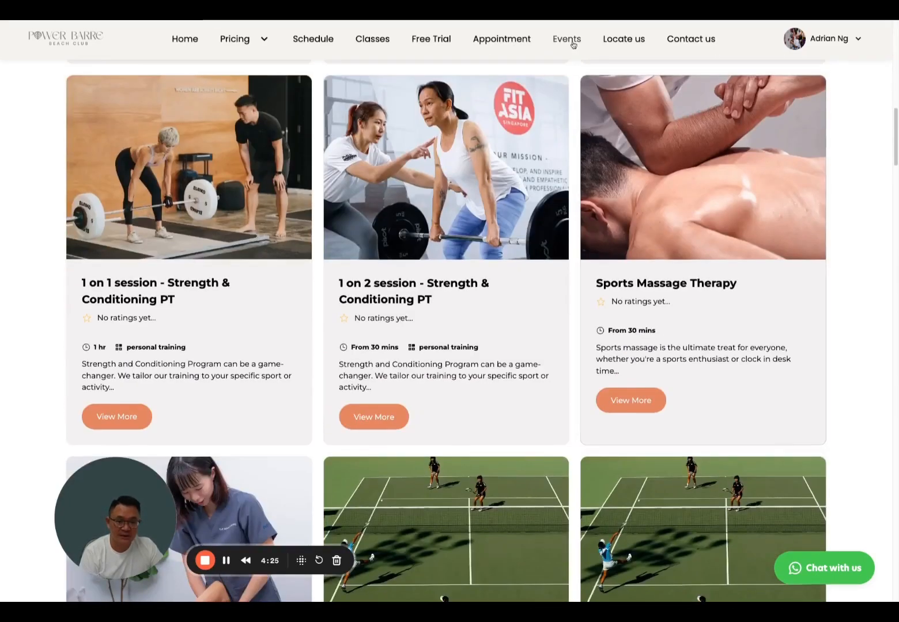
{"action": "left_click", "coordinate": [567, 40]}
- Revisit the account's memberships and return to the site's home page
{"action": "left_click", "coordinate": [840, 32]}
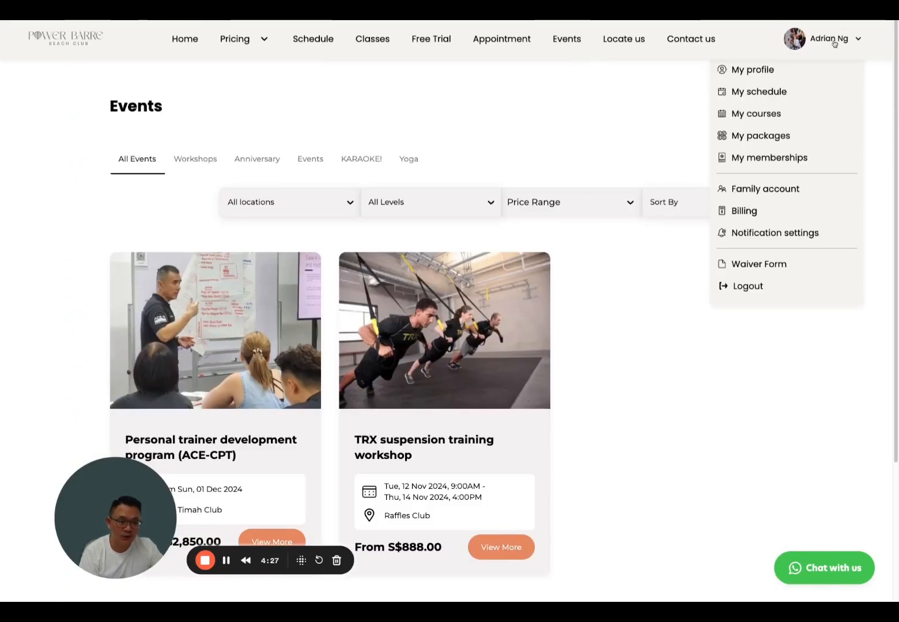
{"action": "left_click", "coordinate": [792, 156]}
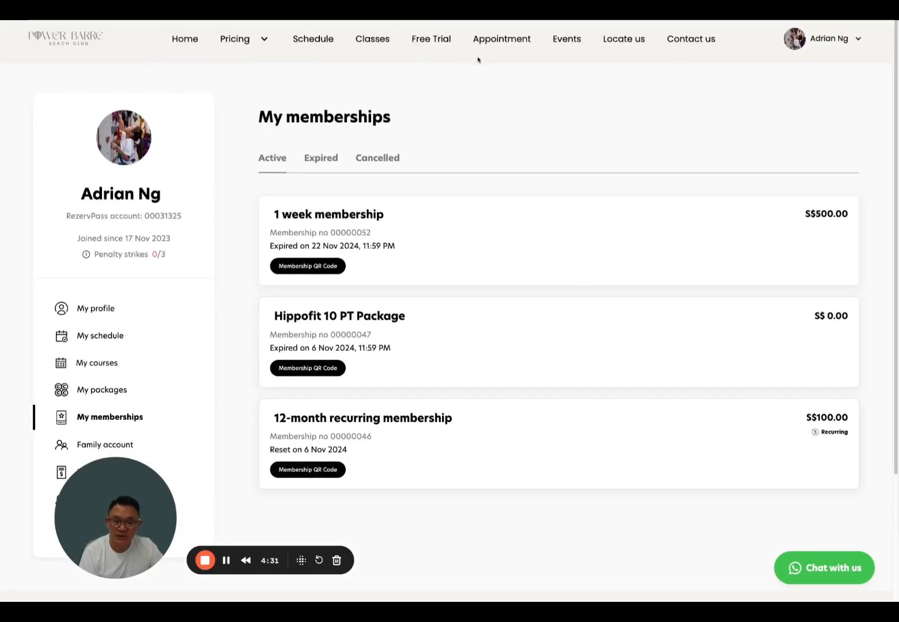
{"action": "left_click", "coordinate": [184, 39]}
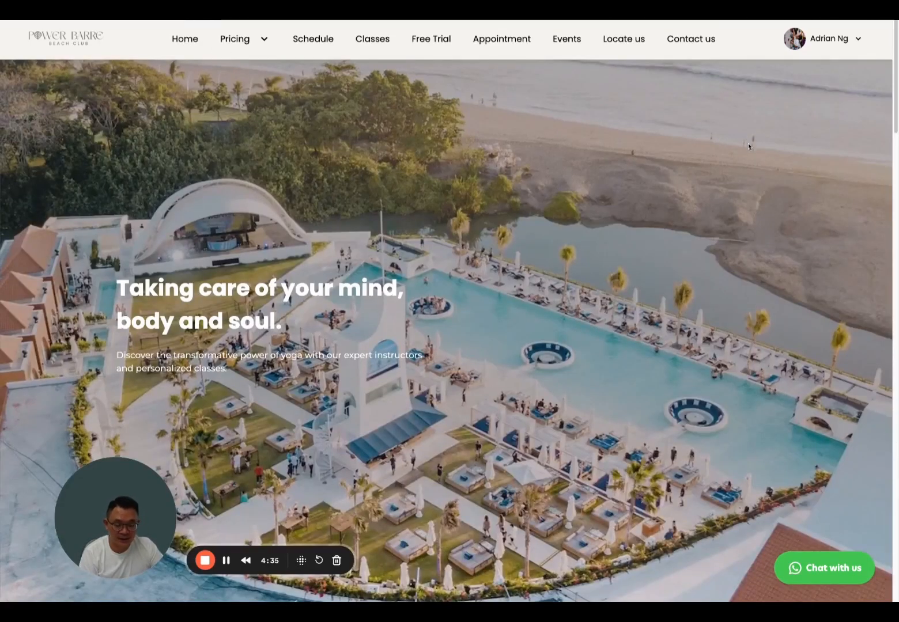
- Open the account's personal schedule and review the upcoming classes, appointments and courses
{"action": "left_click", "coordinate": [807, 37]}
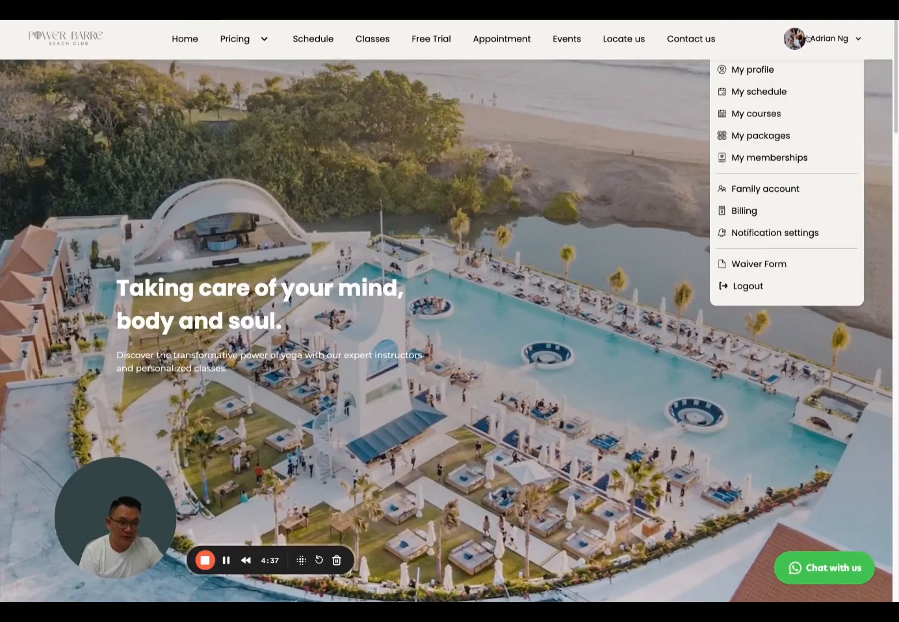
{"action": "left_click", "coordinate": [765, 94]}
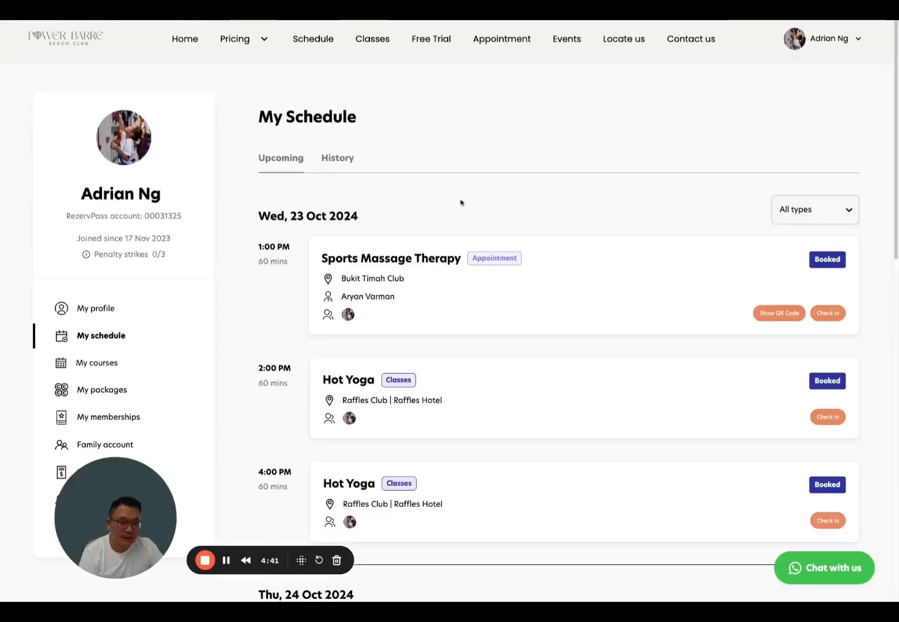
{"action": "scroll", "coordinate": [525, 210], "scroll_direction": "down", "scroll_amount": 1}
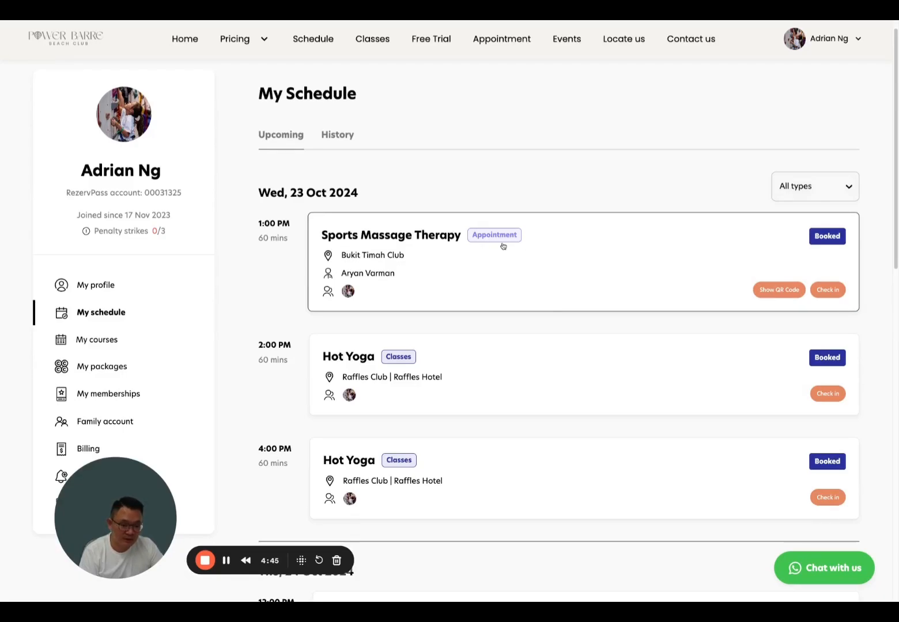
{"action": "scroll", "coordinate": [489, 249], "scroll_direction": "down", "scroll_amount": 5}
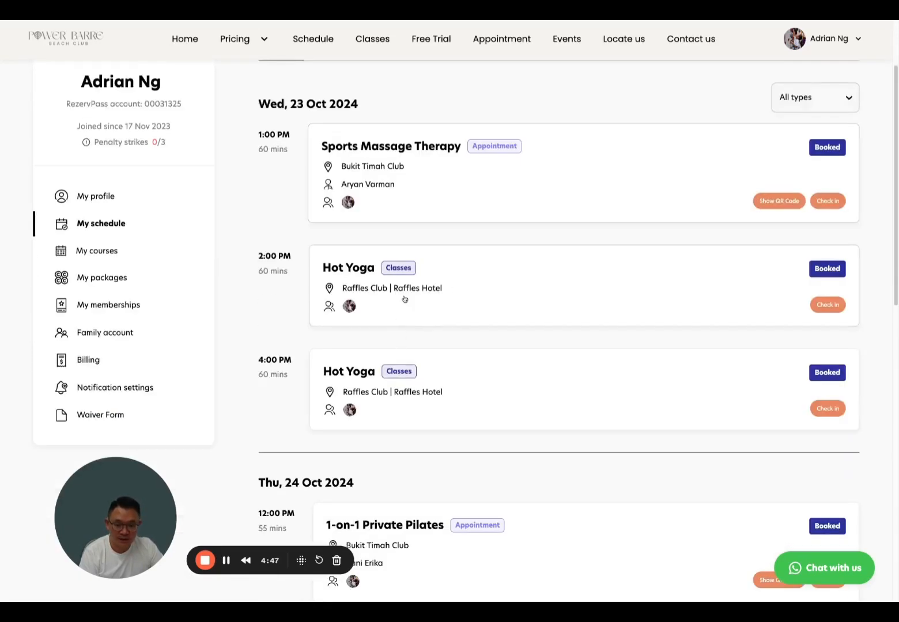
{"action": "scroll", "coordinate": [554, 412], "scroll_direction": "down", "scroll_amount": 5}
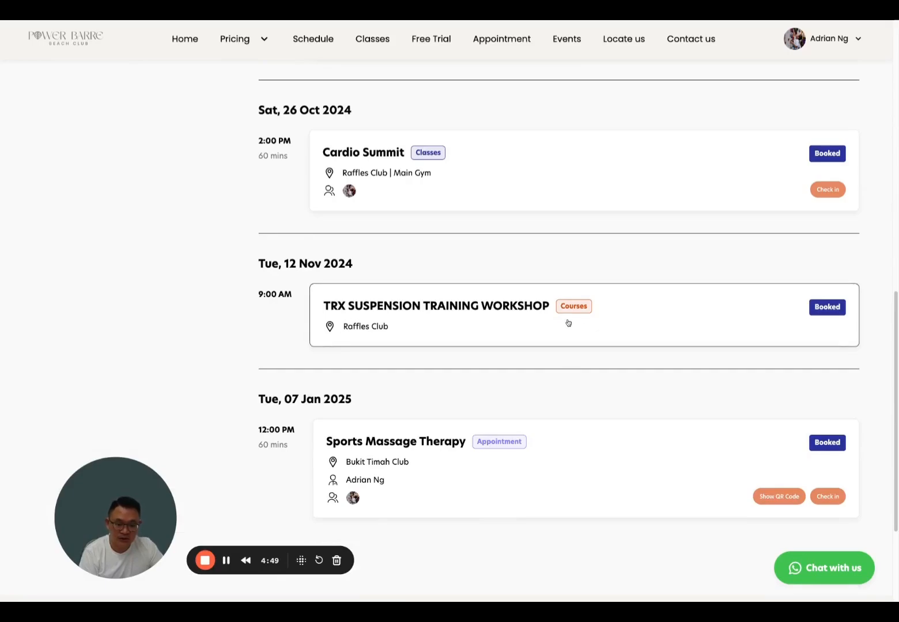
{"action": "scroll", "coordinate": [500, 478], "scroll_direction": "up", "scroll_amount": 10}
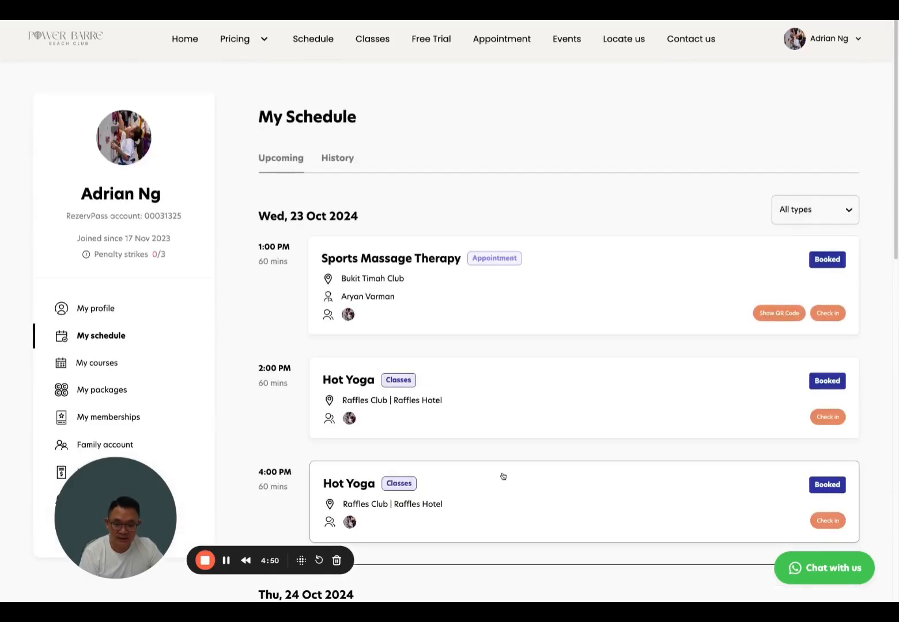
- Open the upcoming Sports Massage Therapy booking and review its package, credits used and cancellation policy
{"action": "left_click", "coordinate": [480, 309]}
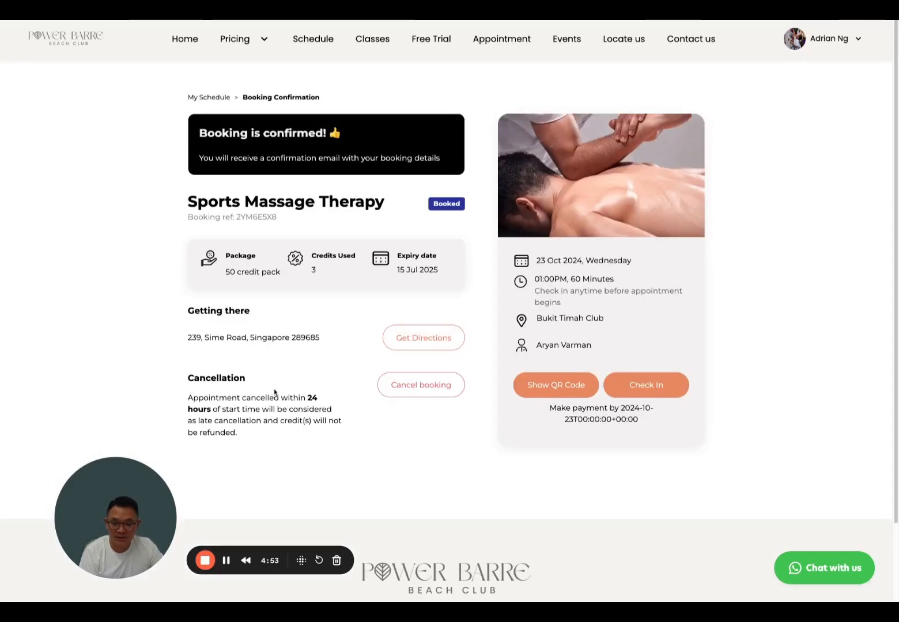
{"action": "left_click_drag", "start_coordinate": [224, 279], "coordinate": [267, 274]}
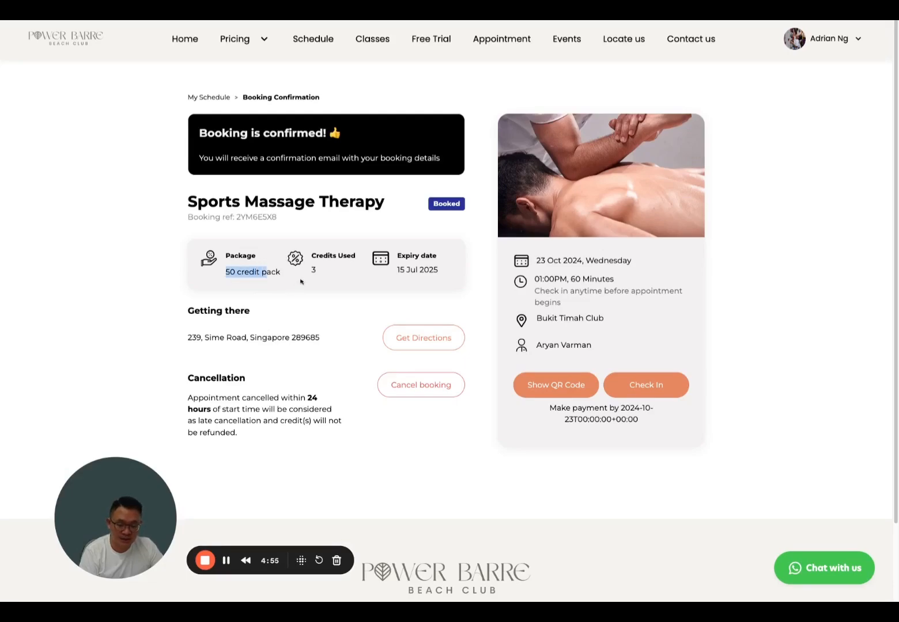
{"action": "double_click", "coordinate": [308, 273]}
{"action": "left_click", "coordinate": [449, 291]}
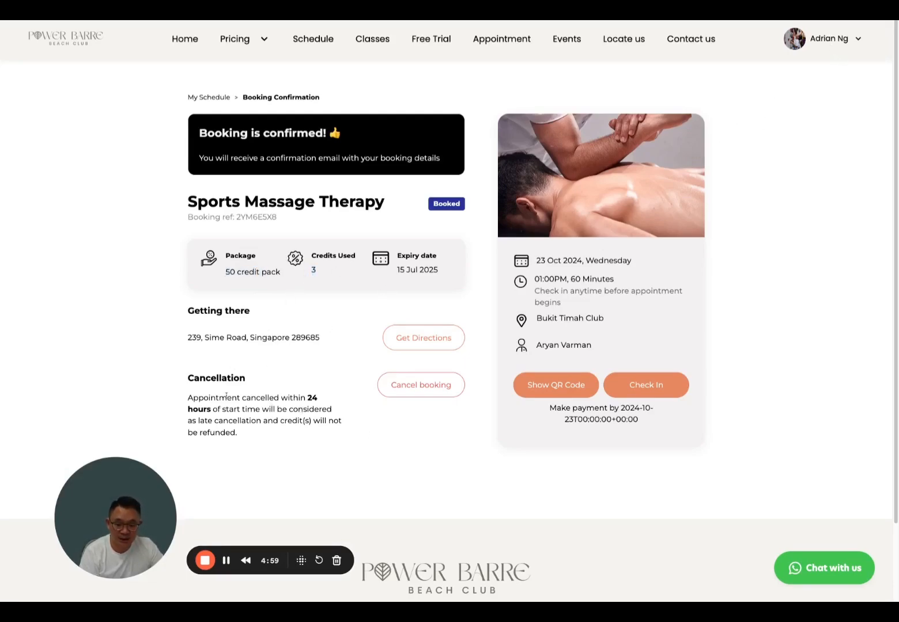
{"action": "left_click_drag", "start_coordinate": [226, 396], "coordinate": [338, 423]}
{"action": "left_click", "coordinate": [257, 435]}
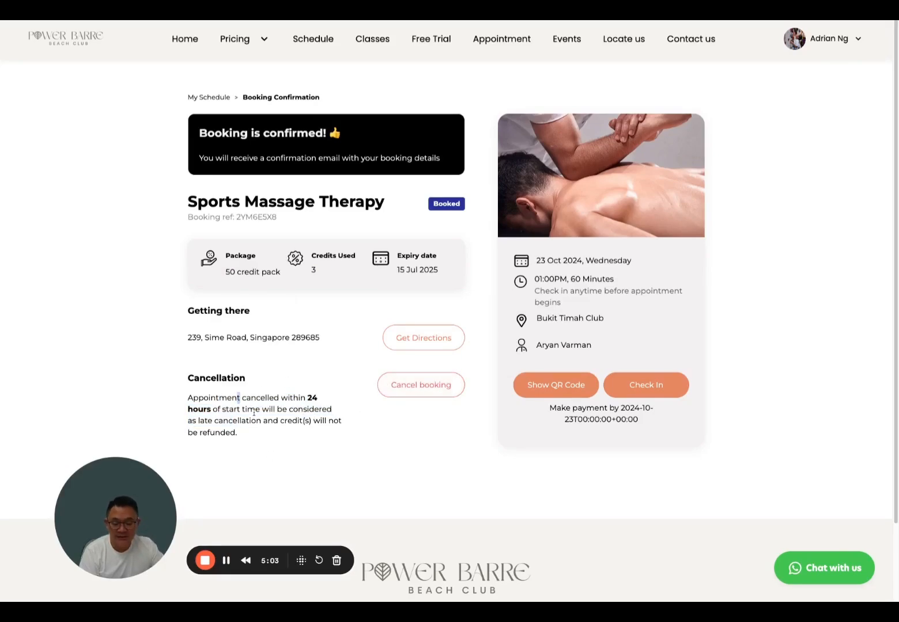
{"action": "left_click", "coordinate": [193, 397], "text": "shift"}
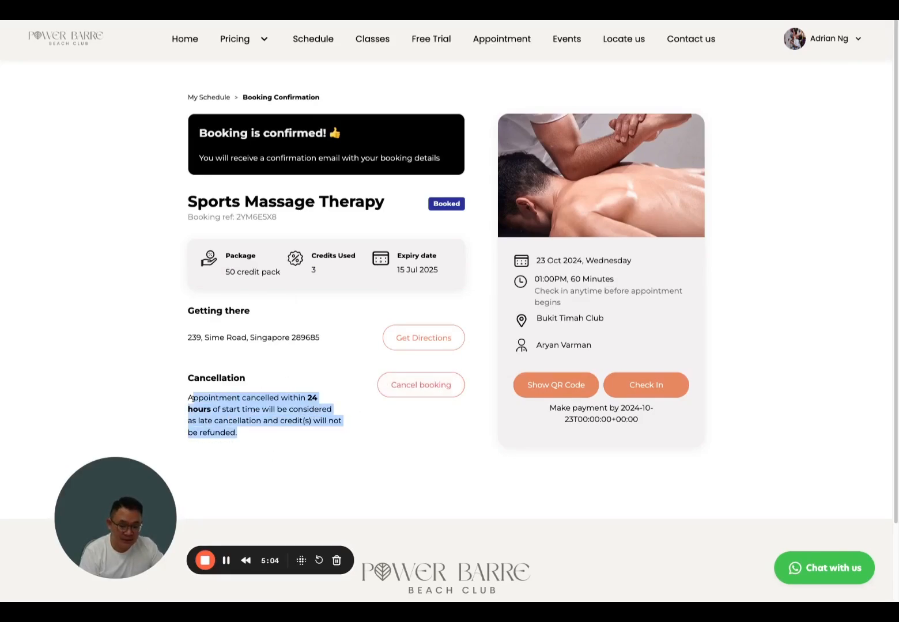
{"action": "left_click", "coordinate": [245, 431]}
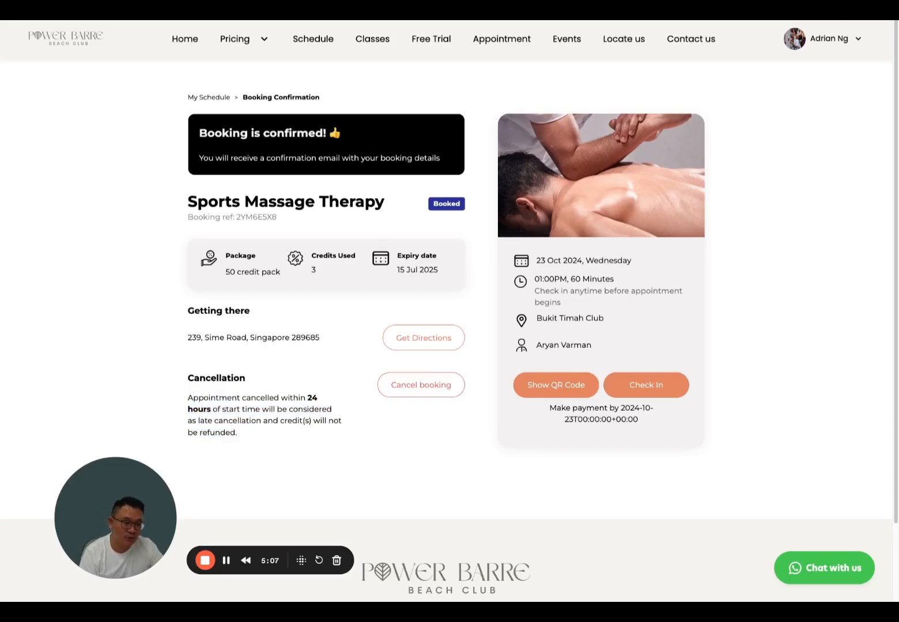
- Open the account's packages and look through the active ones
{"action": "left_click", "coordinate": [829, 39]}
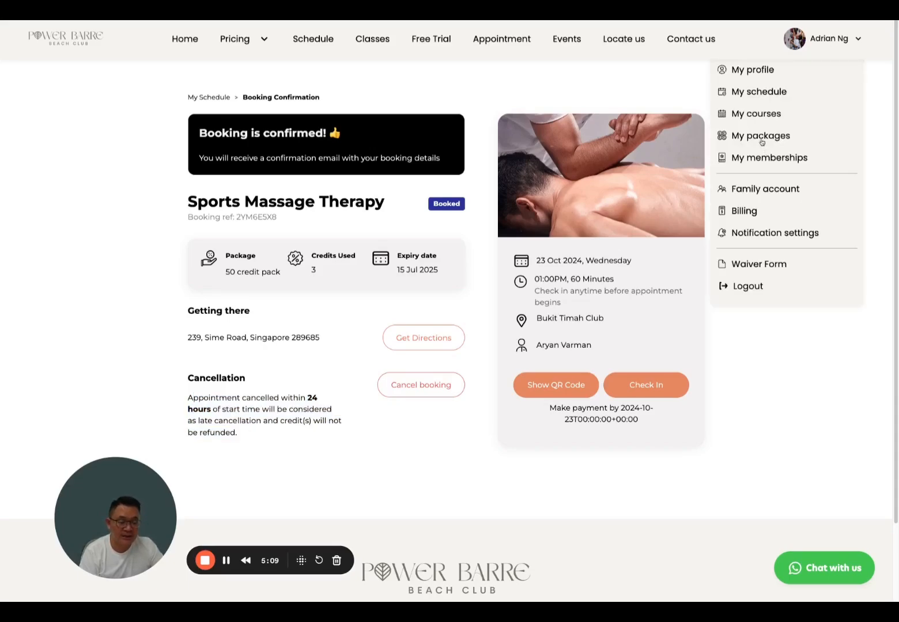
{"action": "left_click", "coordinate": [762, 139]}
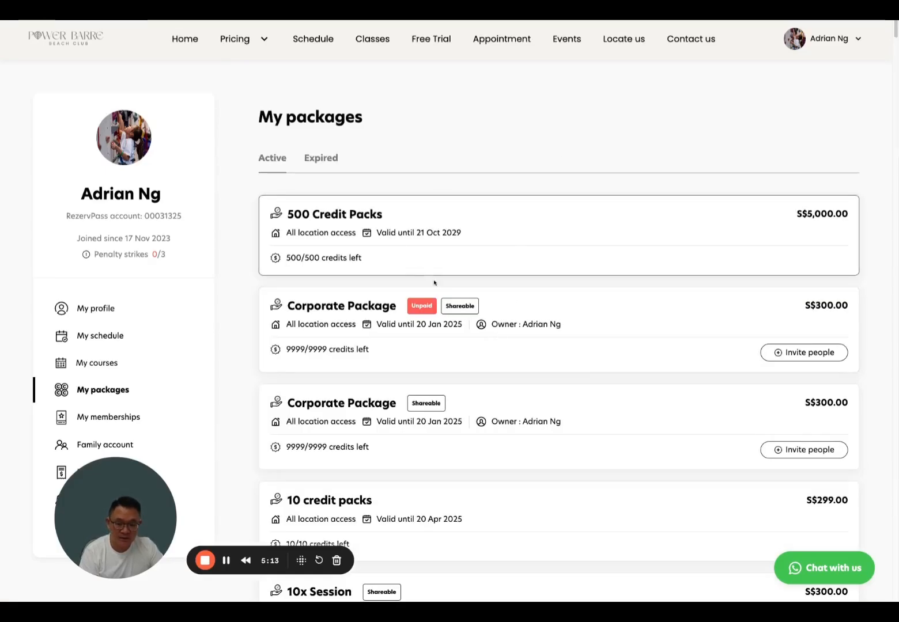
{"action": "scroll", "coordinate": [543, 276], "scroll_direction": "down", "scroll_amount": 20}
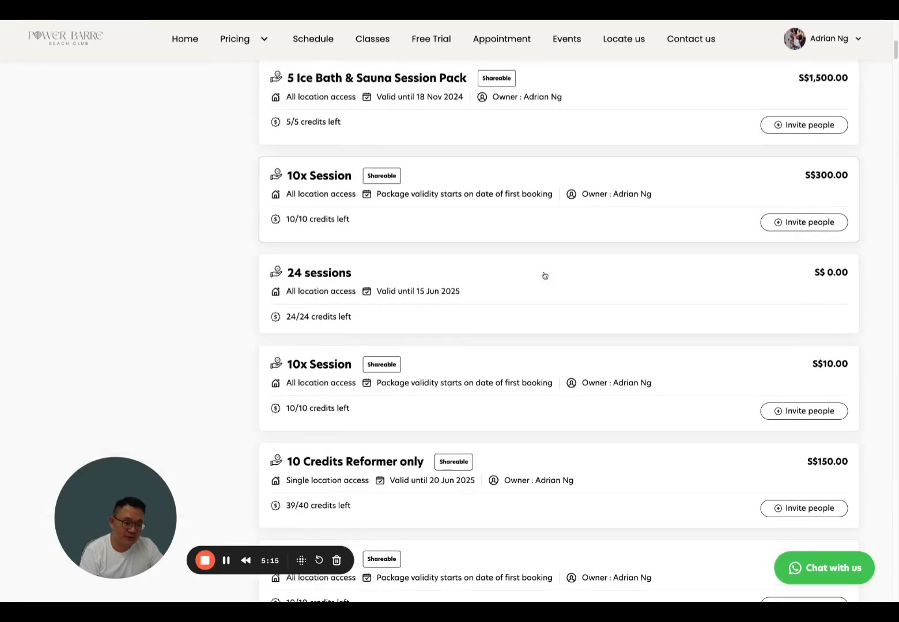
{"action": "scroll", "coordinate": [544, 276], "scroll_direction": "down", "scroll_amount": 5}
{"action": "scroll", "coordinate": [544, 276], "scroll_direction": "up", "scroll_amount": 20}
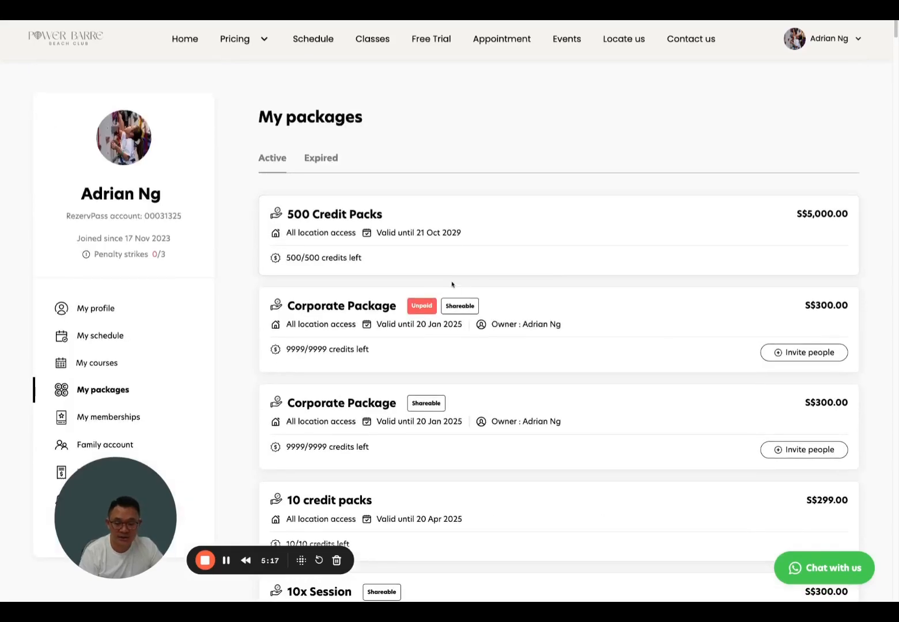
{"action": "scroll", "coordinate": [423, 415], "scroll_direction": "down", "scroll_amount": 4}
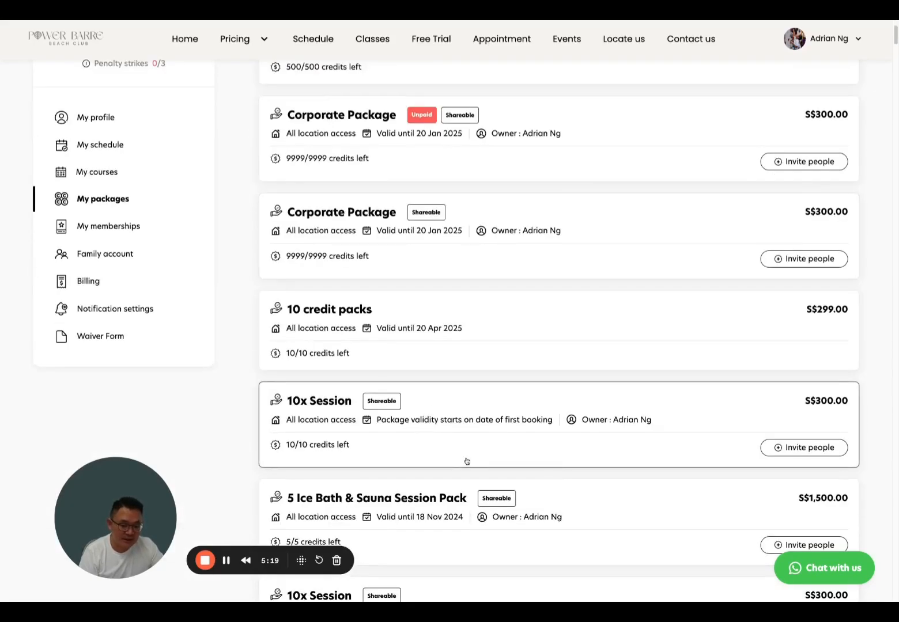
{"action": "scroll", "coordinate": [468, 459], "scroll_direction": "down", "scroll_amount": 4}
{"action": "scroll", "coordinate": [484, 442], "scroll_direction": "up", "scroll_amount": 8}
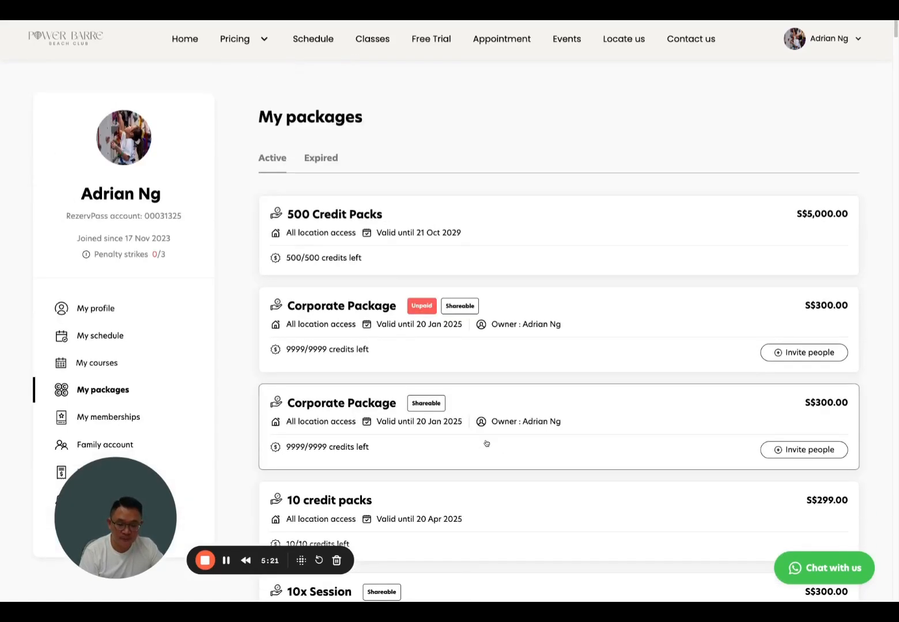
- Show the expired packages and look through their validity dates and remaining credits
{"action": "left_click", "coordinate": [324, 161]}
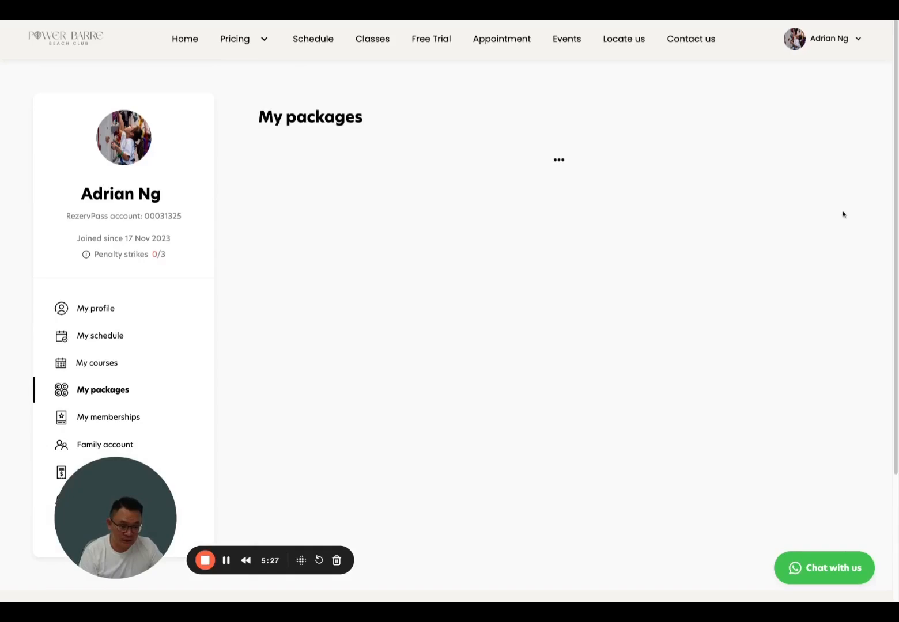
{"action": "scroll", "coordinate": [647, 297], "scroll_direction": "down", "scroll_amount": 5}
{"action": "scroll", "coordinate": [647, 297], "scroll_direction": "down", "scroll_amount": 20}
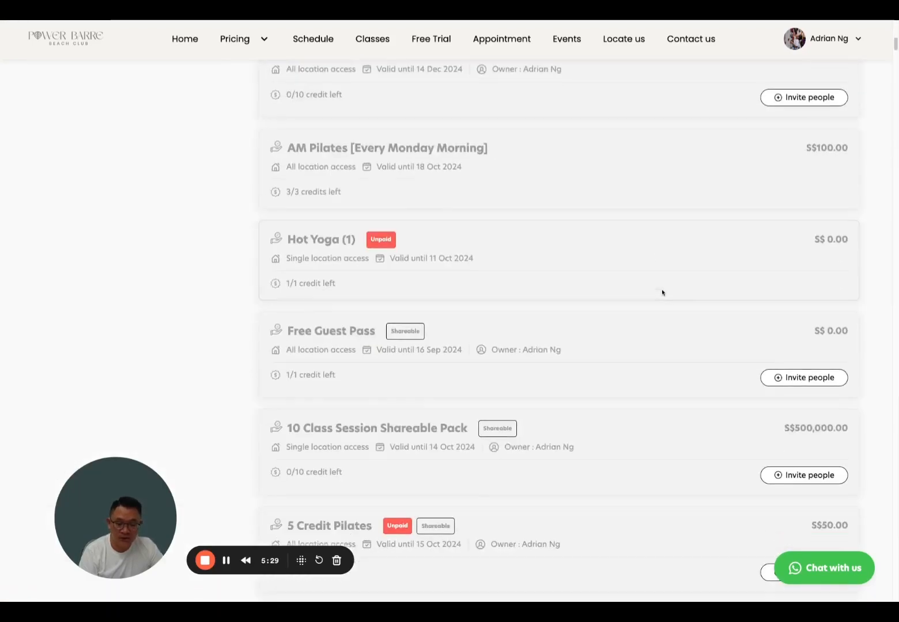
{"action": "scroll", "coordinate": [665, 289], "scroll_direction": "down", "scroll_amount": 15}
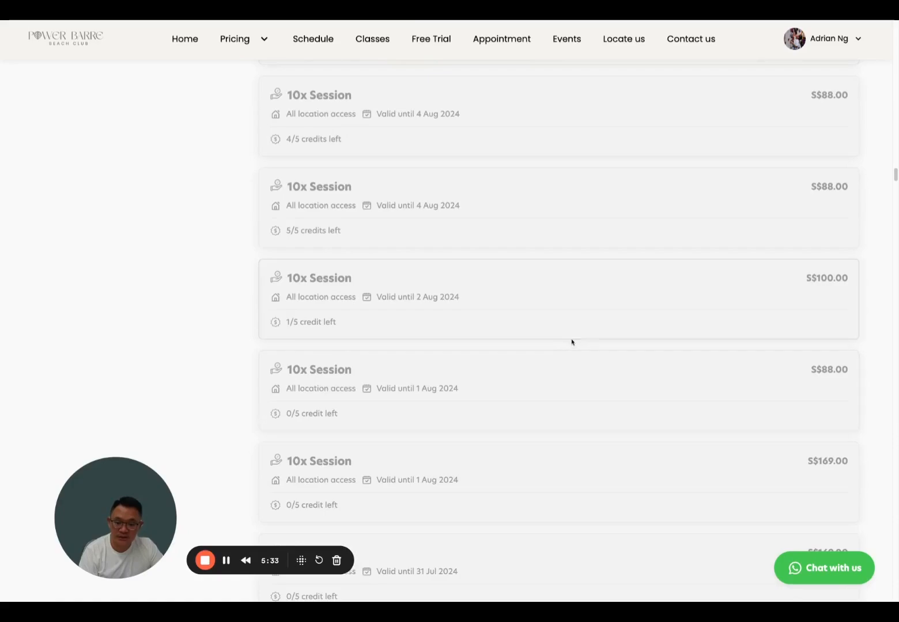
{"action": "scroll", "coordinate": [572, 341], "scroll_direction": "up", "scroll_amount": 3}
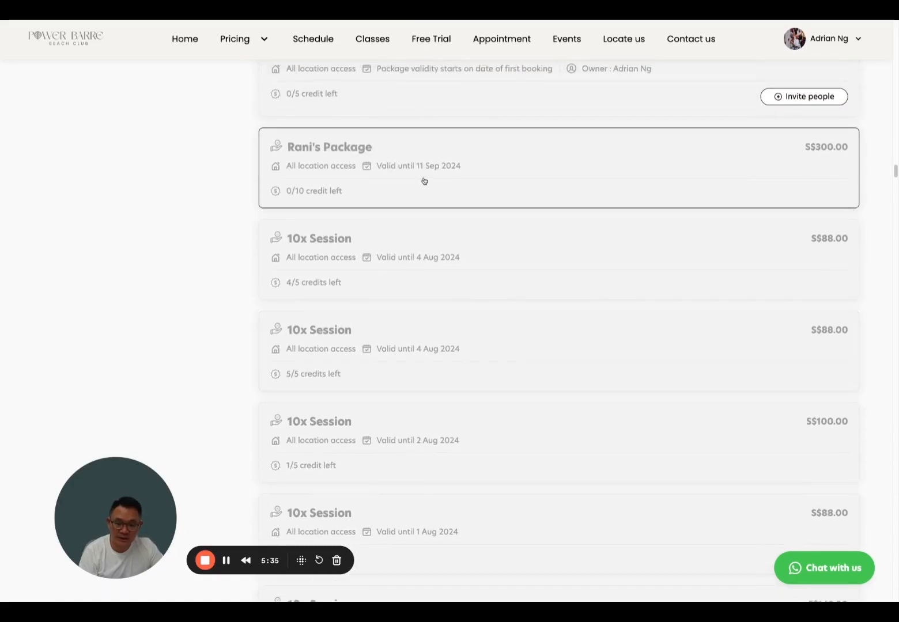
{"action": "scroll", "coordinate": [500, 342], "scroll_direction": "down", "scroll_amount": 6}
{"action": "scroll", "coordinate": [502, 341], "scroll_direction": "down", "scroll_amount": 10}
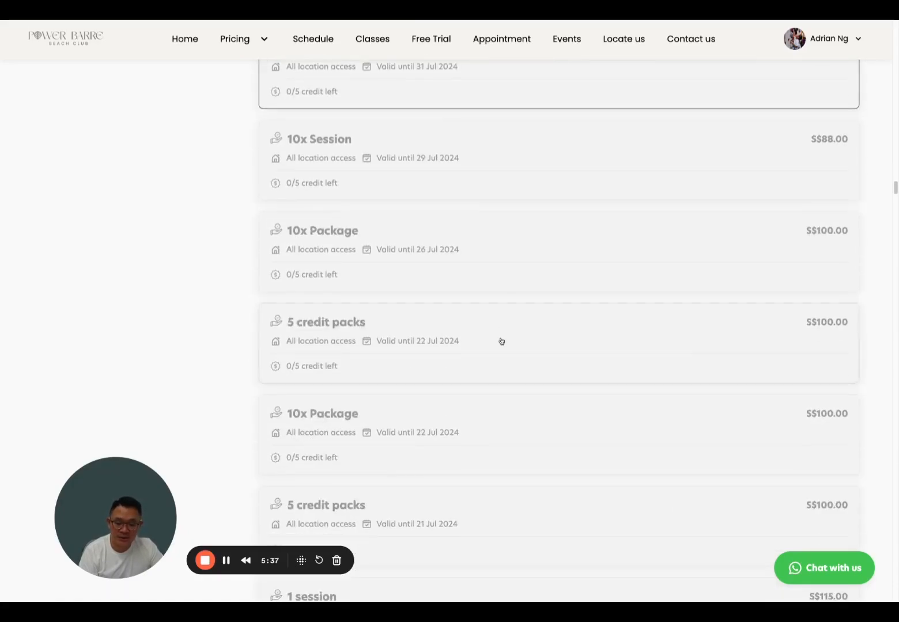
{"action": "scroll", "coordinate": [502, 341], "scroll_direction": "down", "scroll_amount": 12}
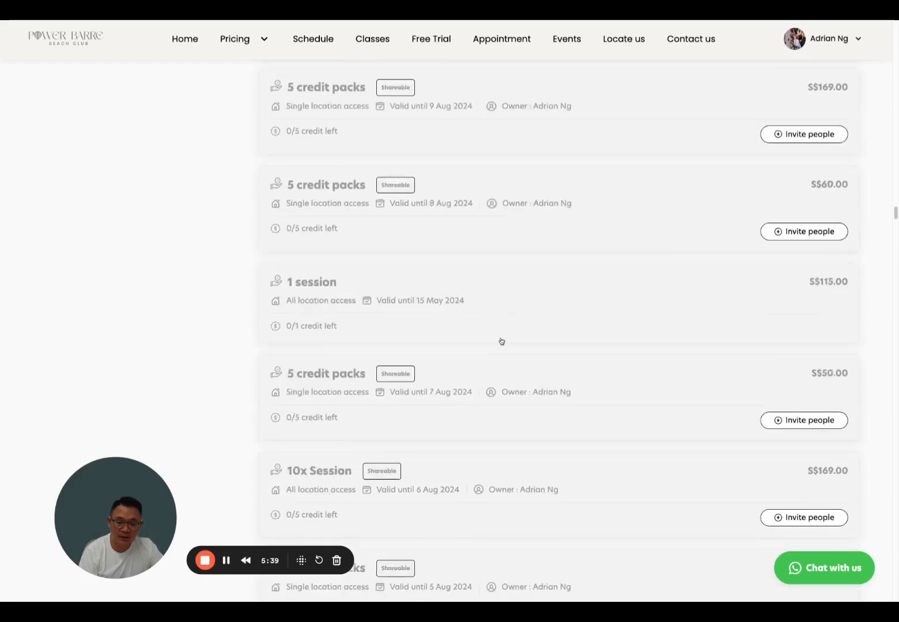
{"action": "scroll", "coordinate": [501, 341], "scroll_direction": "down", "scroll_amount": 7}
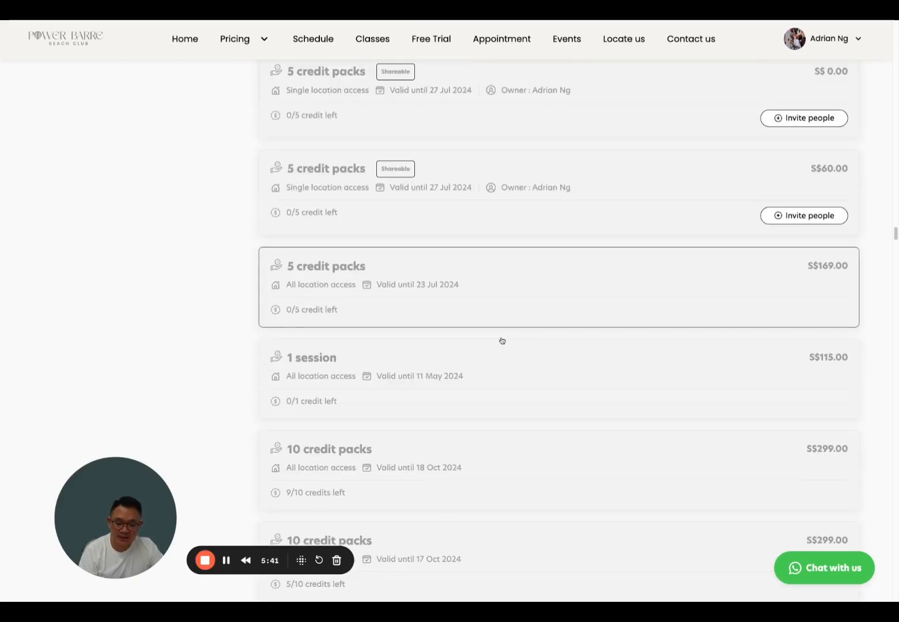
{"action": "scroll", "coordinate": [483, 366], "scroll_direction": "down", "scroll_amount": 8}
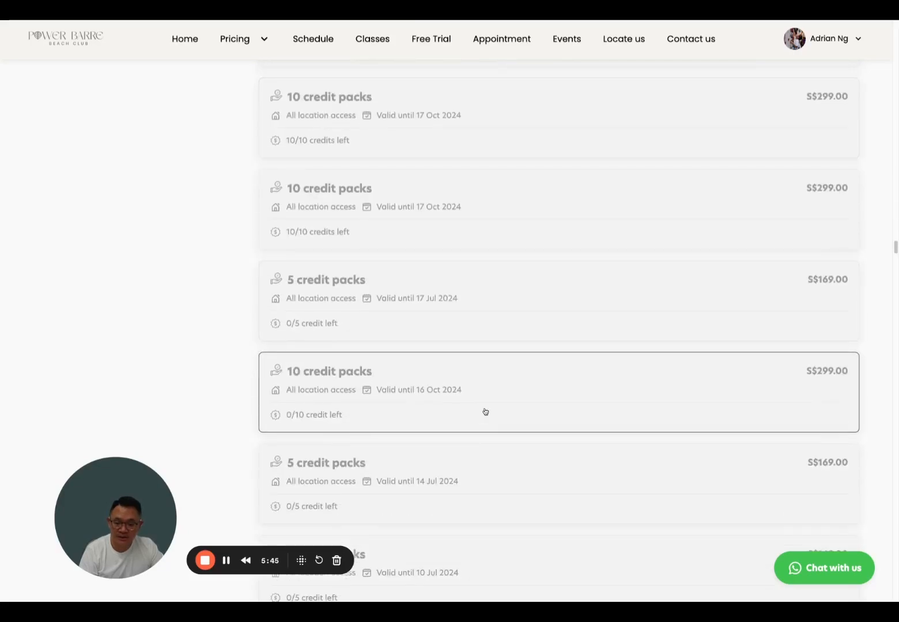
- Open the expired 10 credit packs package valid until 16 Oct 2024 and review its bookings and remaining credits
{"action": "left_click", "coordinate": [486, 412]}
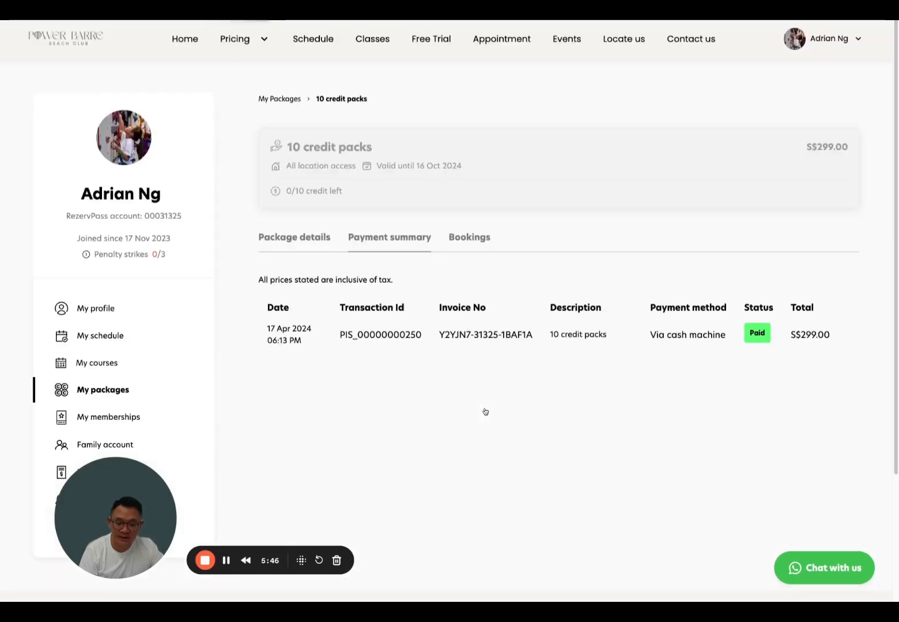
{"action": "left_click", "coordinate": [463, 240]}
{"action": "scroll", "coordinate": [438, 355], "scroll_direction": "down", "scroll_amount": 8}
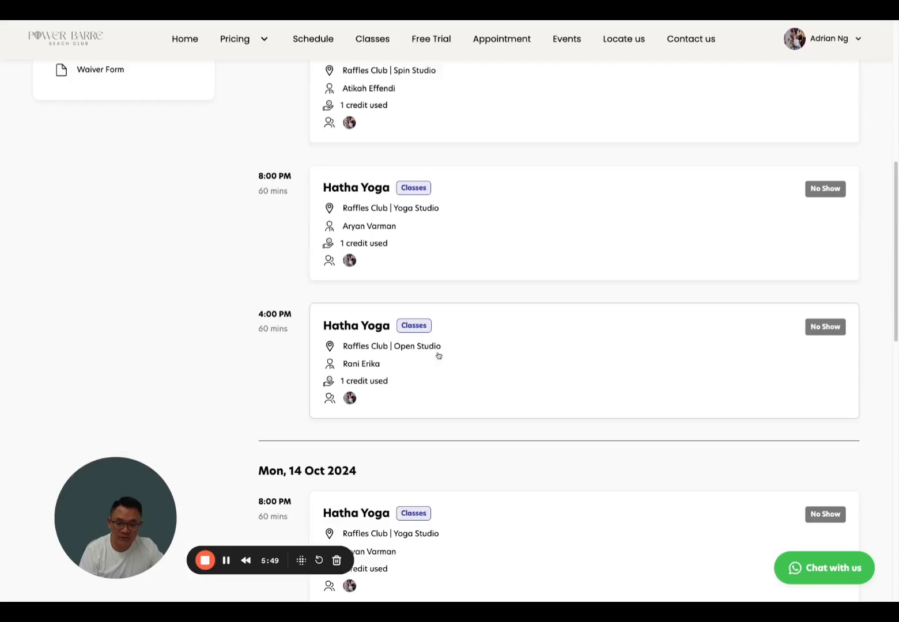
{"action": "scroll", "coordinate": [440, 351], "scroll_direction": "down", "scroll_amount": 10}
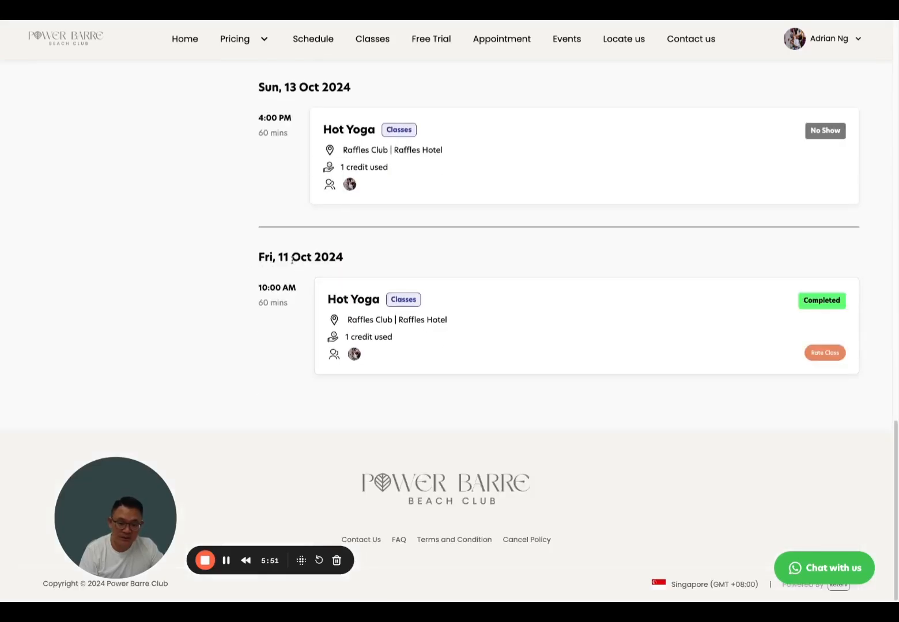
{"action": "left_click_drag", "start_coordinate": [277, 257], "coordinate": [344, 258]}
{"action": "scroll", "coordinate": [406, 367], "scroll_direction": "up", "scroll_amount": 2}
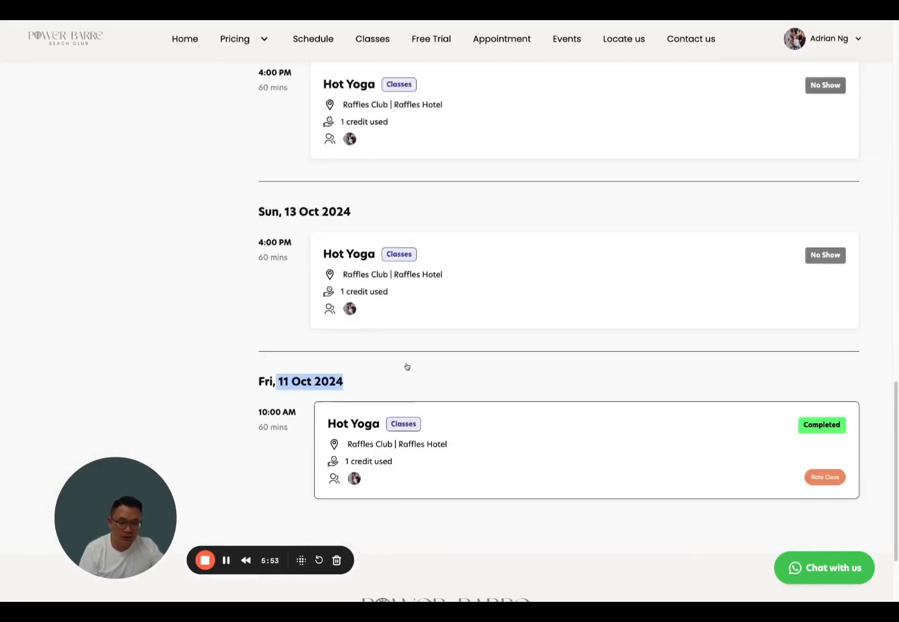
{"action": "scroll", "coordinate": [407, 367], "scroll_direction": "up", "scroll_amount": 1}
{"action": "left_click", "coordinate": [291, 275]}
{"action": "scroll", "coordinate": [392, 374], "scroll_direction": "up", "scroll_amount": 1}
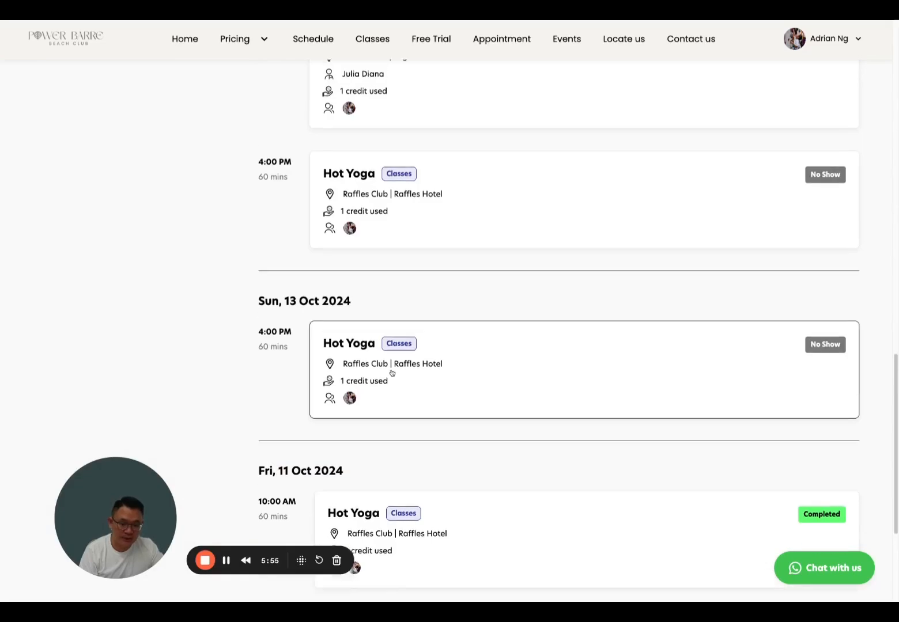
{"action": "scroll", "coordinate": [392, 373], "scroll_direction": "up", "scroll_amount": 1}
{"action": "scroll", "coordinate": [397, 205], "scroll_direction": "up", "scroll_amount": 1}
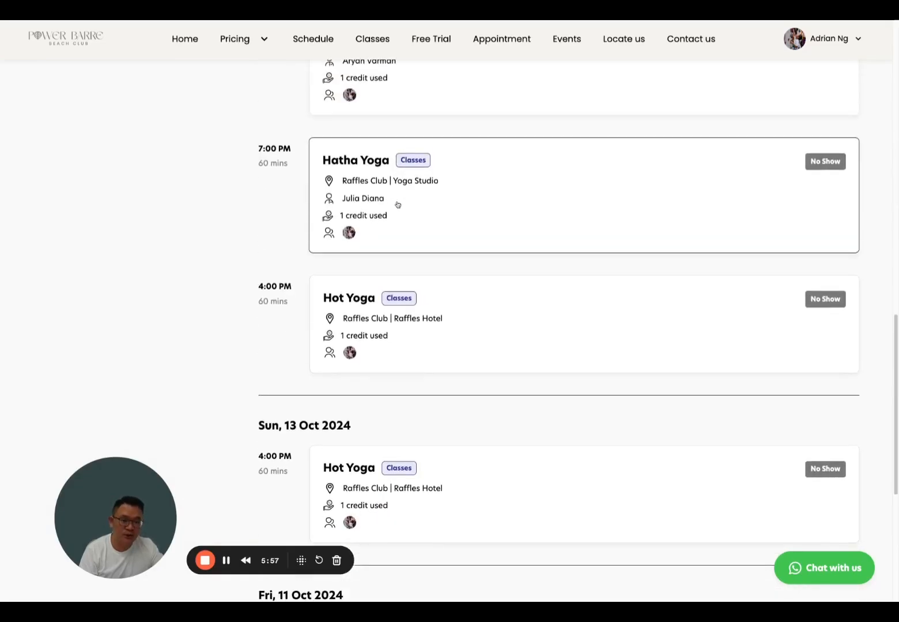
{"action": "scroll", "coordinate": [397, 205], "scroll_direction": "up", "scroll_amount": 10}
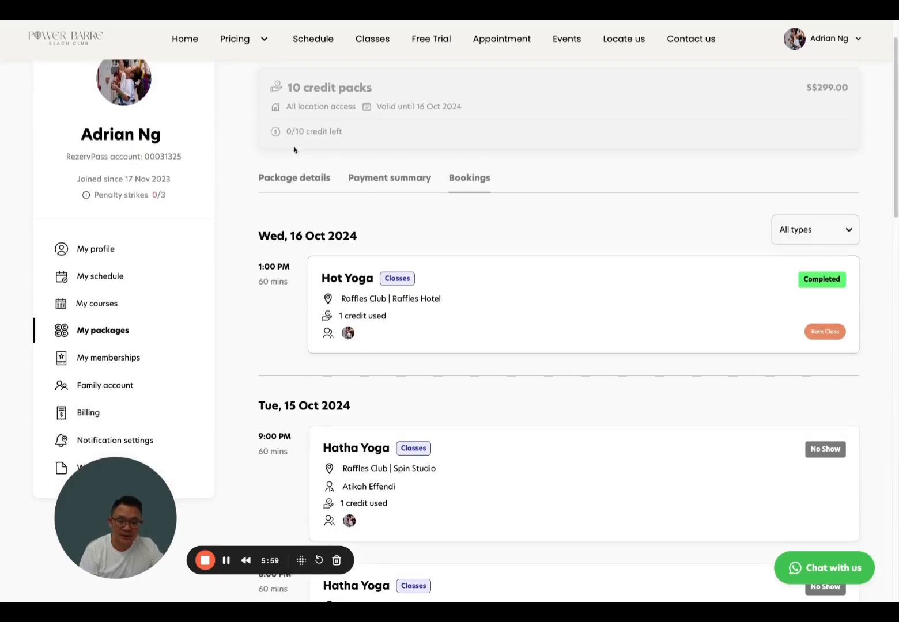
{"action": "triple_click", "coordinate": [286, 133]}
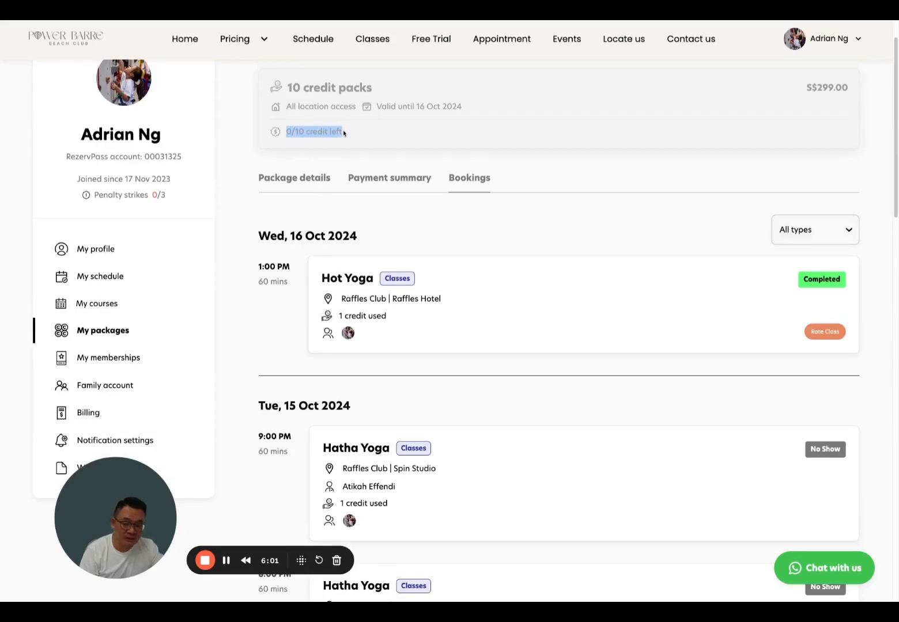
{"action": "left_click", "coordinate": [238, 286]}
- Go to the account's memberships, display the 12-month recurring membership's QR code and close it
{"action": "left_click", "coordinate": [127, 367]}
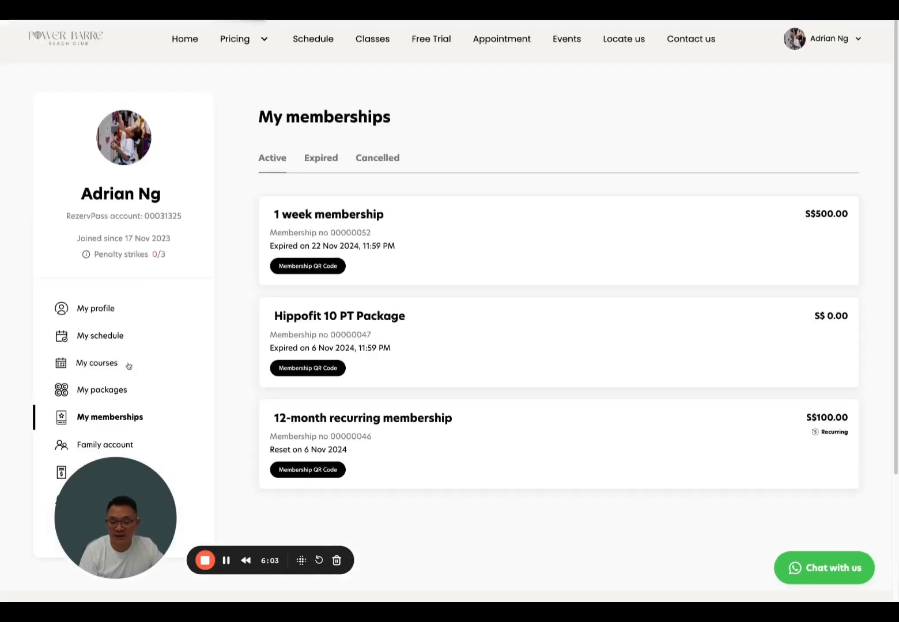
{"action": "left_click", "coordinate": [309, 471]}
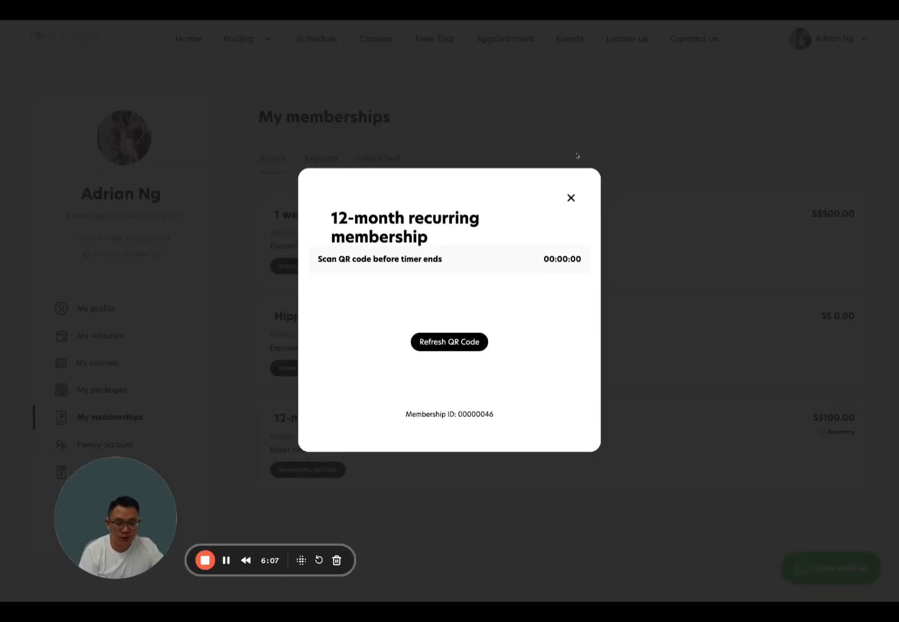
{"action": "left_click", "coordinate": [571, 198]}
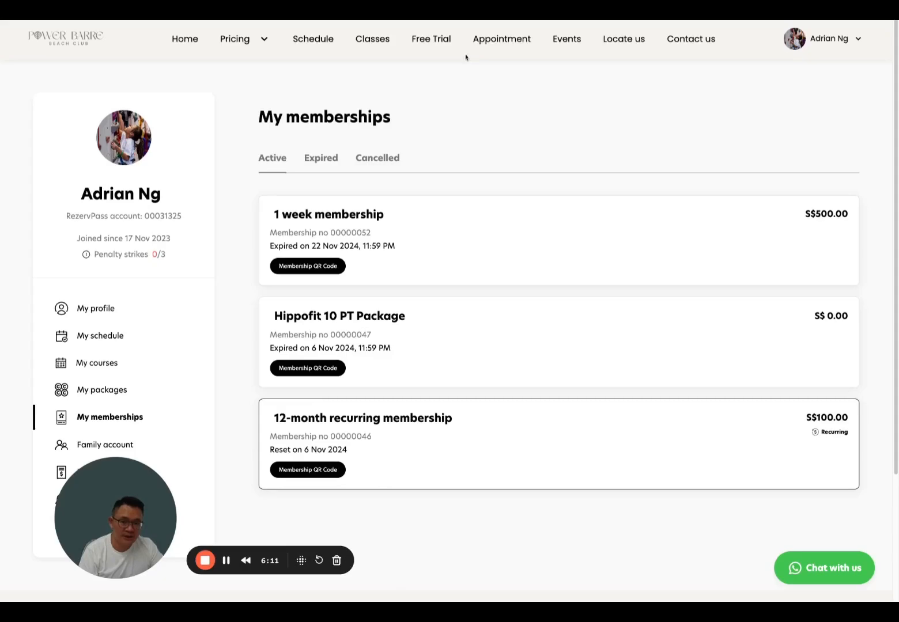
- Switch to the igloohome website in a new browser tab and open the Glass Door Lock from its products
{"action": "key", "text": "ctrl+t"}
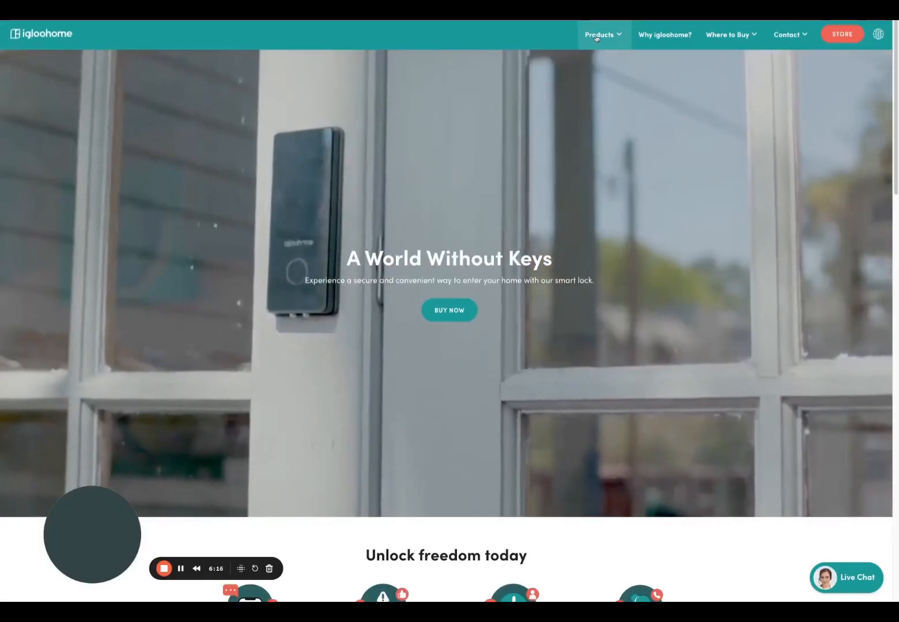
{"action": "left_click", "coordinate": [595, 39]}
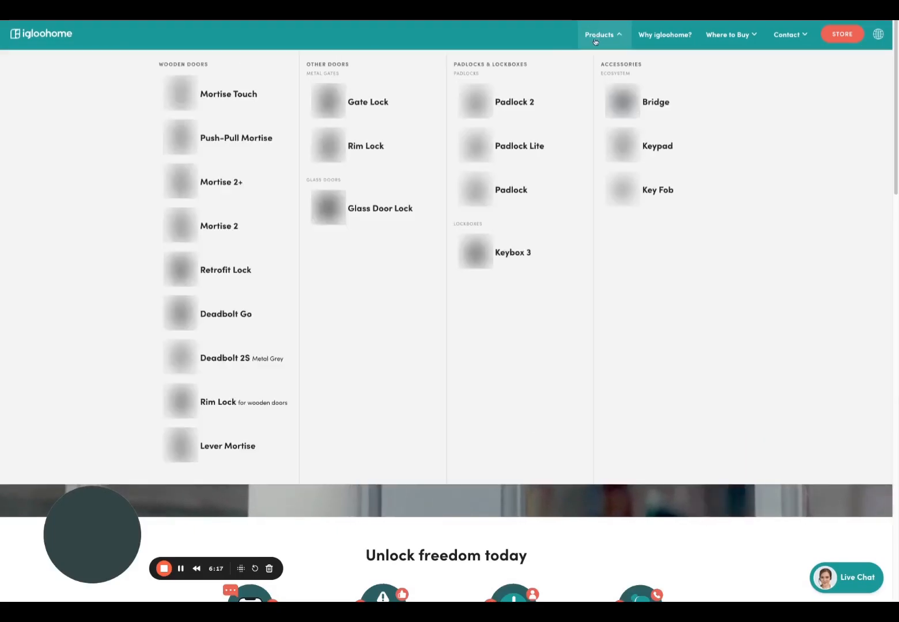
{"action": "left_click", "coordinate": [352, 210]}
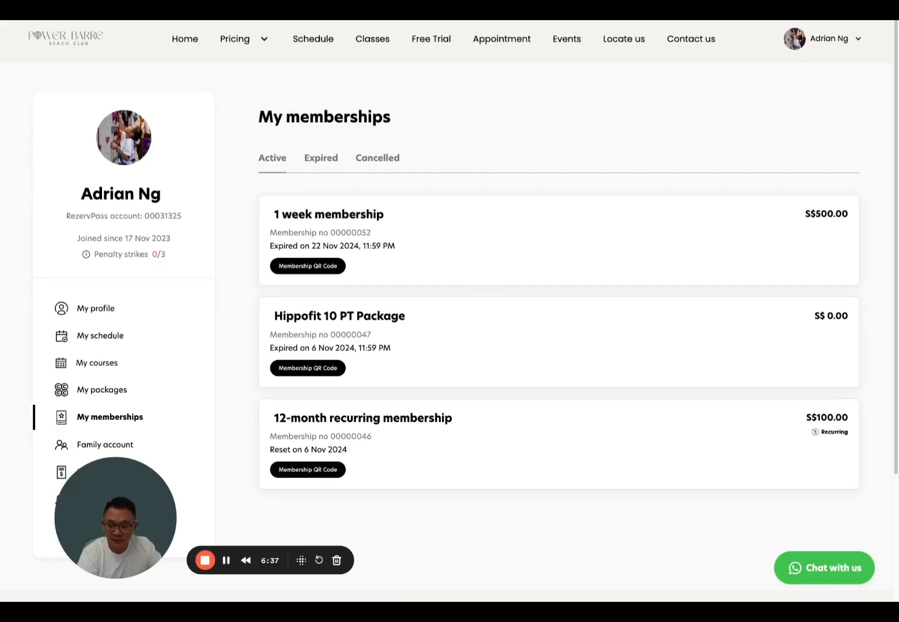
- Open the account's billing transaction history, view the receipt for the 10 credit packs purchase of 21 Oct 2024 and close it
{"action": "scroll", "coordinate": [86, 418], "scroll_direction": "down", "scroll_amount": 3}
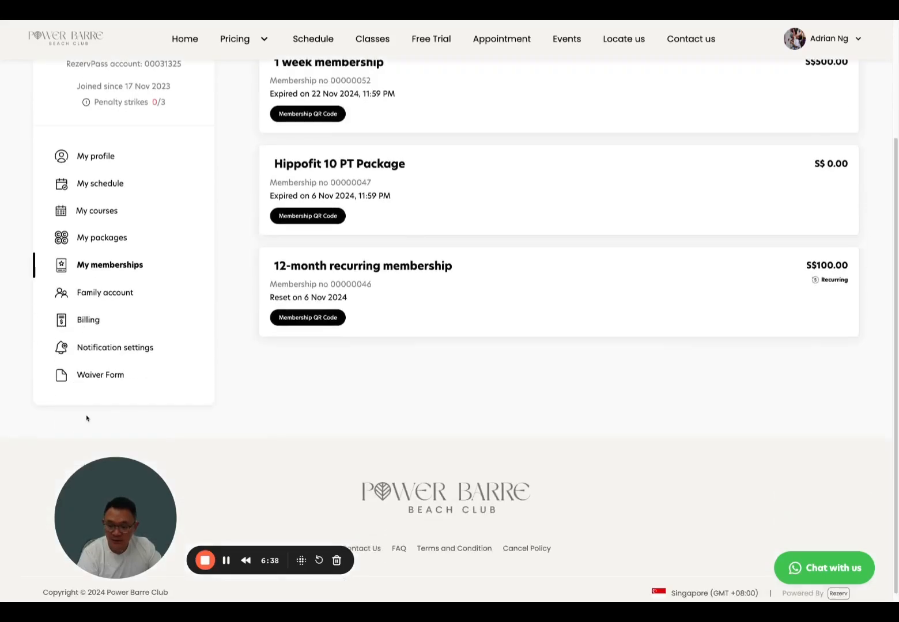
{"action": "left_click", "coordinate": [90, 320]}
{"action": "left_click", "coordinate": [357, 156]}
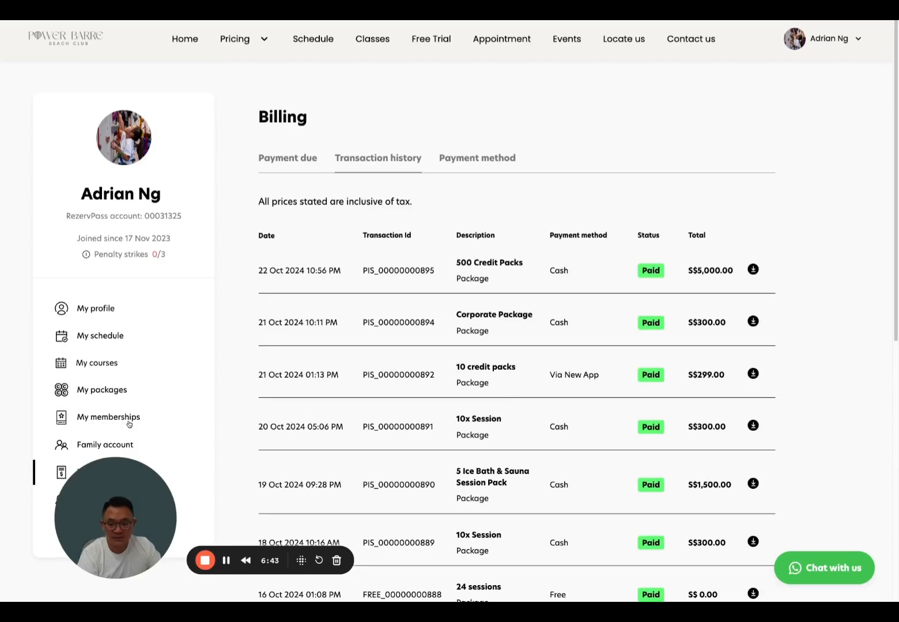
{"action": "scroll", "coordinate": [455, 385], "scroll_direction": "down", "scroll_amount": 2}
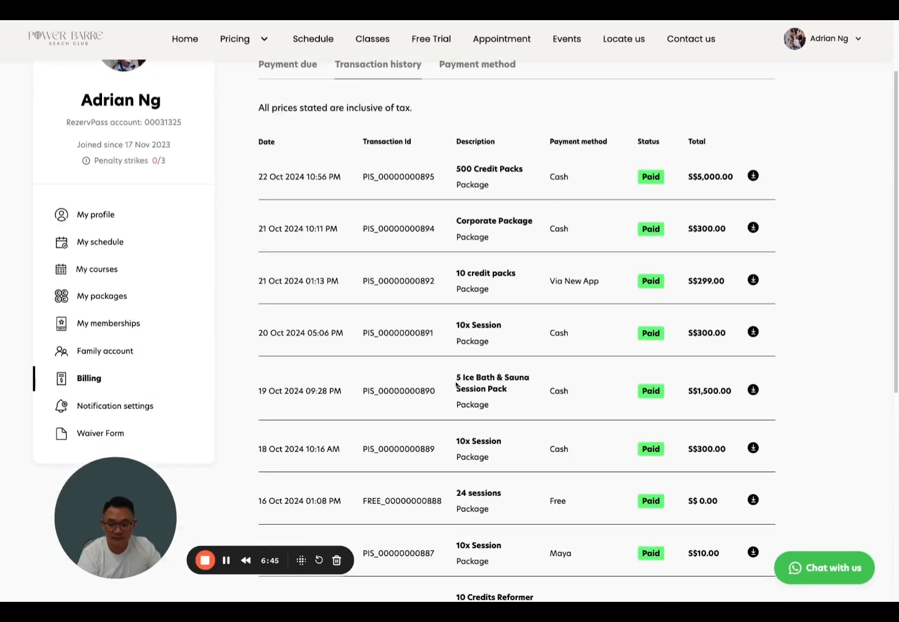
{"action": "scroll", "coordinate": [453, 310], "scroll_direction": "up", "scroll_amount": 2}
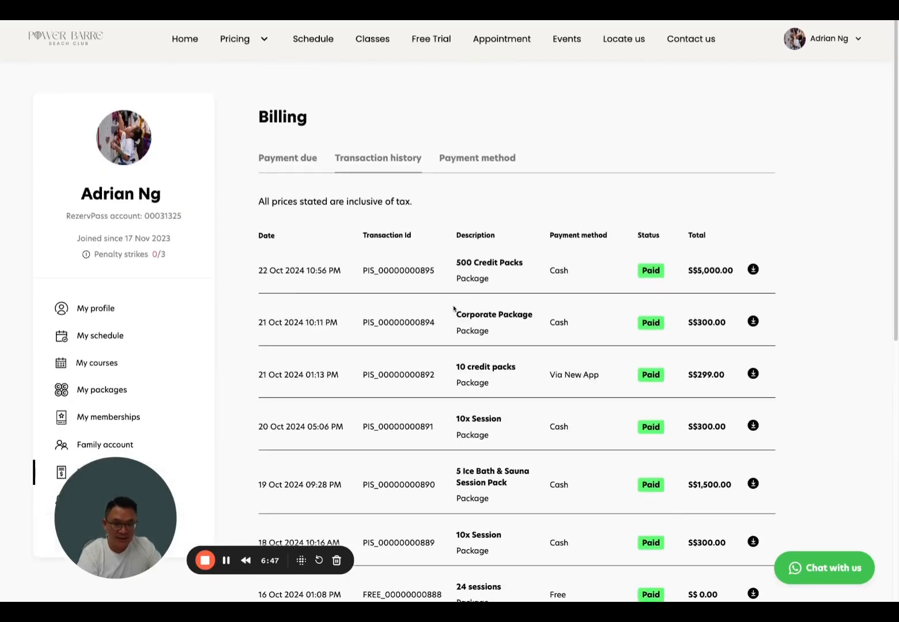
{"action": "scroll", "coordinate": [496, 311], "scroll_direction": "down", "scroll_amount": 2}
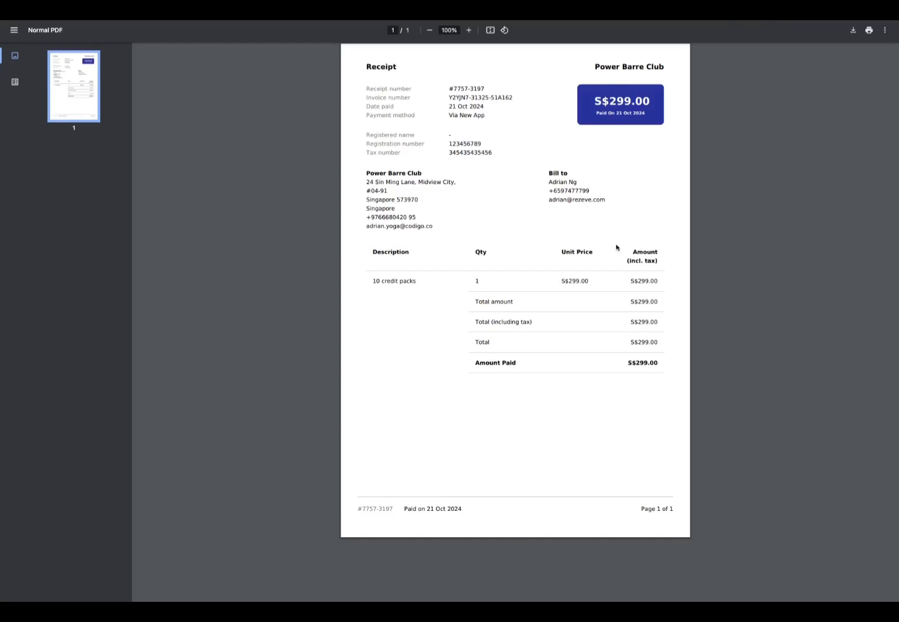
{"action": "key", "text": "super+w"}
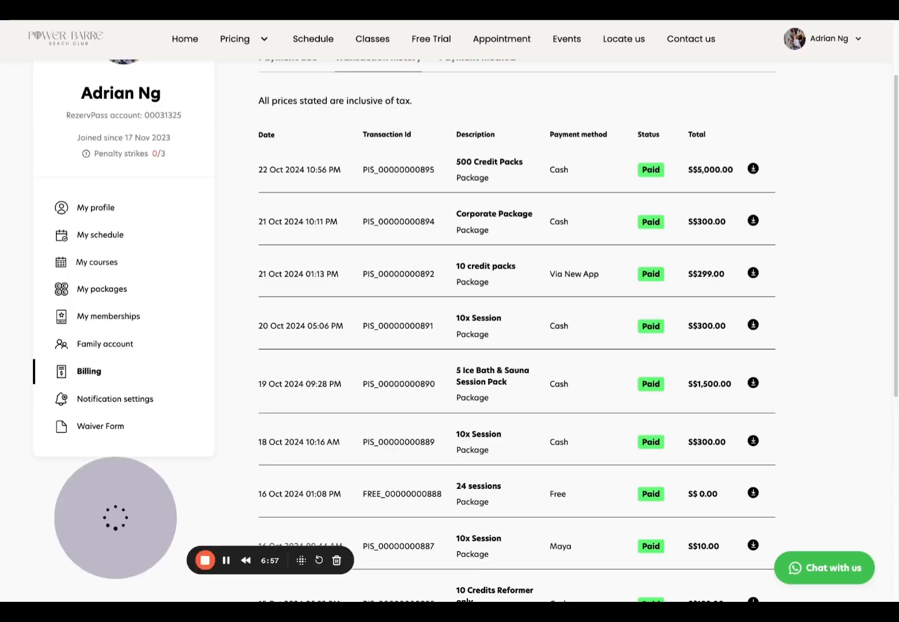
- Return the studio website to its home page, and switch to the Rezerv business portal's list of outlets
{"action": "left_click", "coordinate": [185, 39]}
{"action": "key", "text": "super+w"}
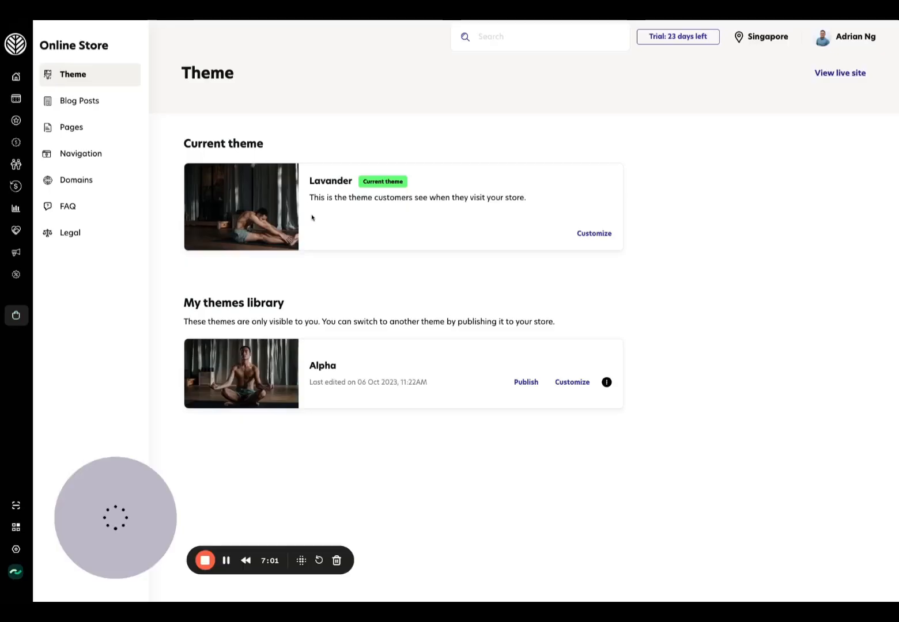
{"action": "mouse_move", "coordinate": [20, 79]}
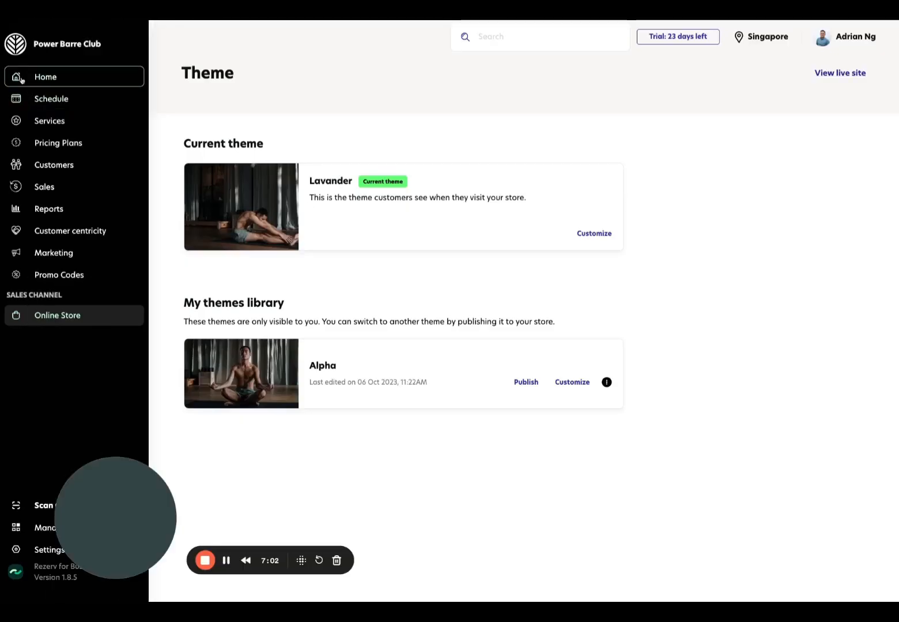
{"action": "left_click", "coordinate": [43, 529]}
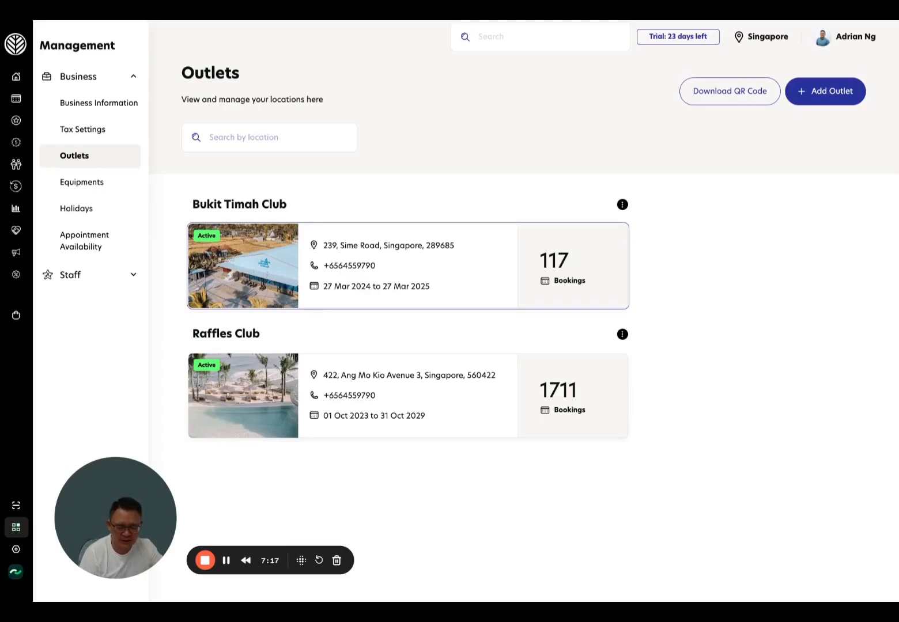
{"action": "mouse_move", "coordinate": [41, 151]}
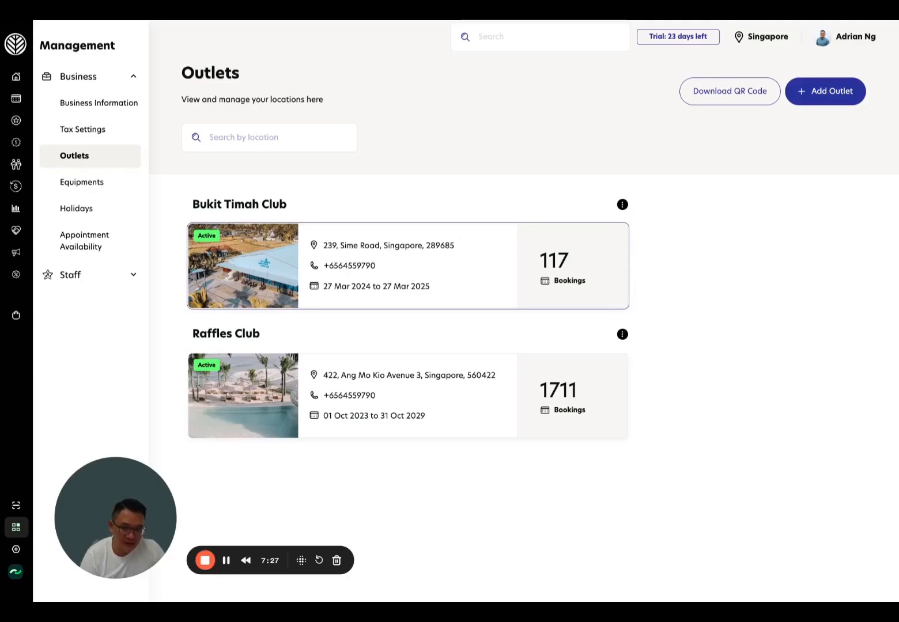
- Open the Bukit Timah Club outlet and review its description, media, additional details, address and opening hours
{"action": "left_click", "coordinate": [373, 262]}
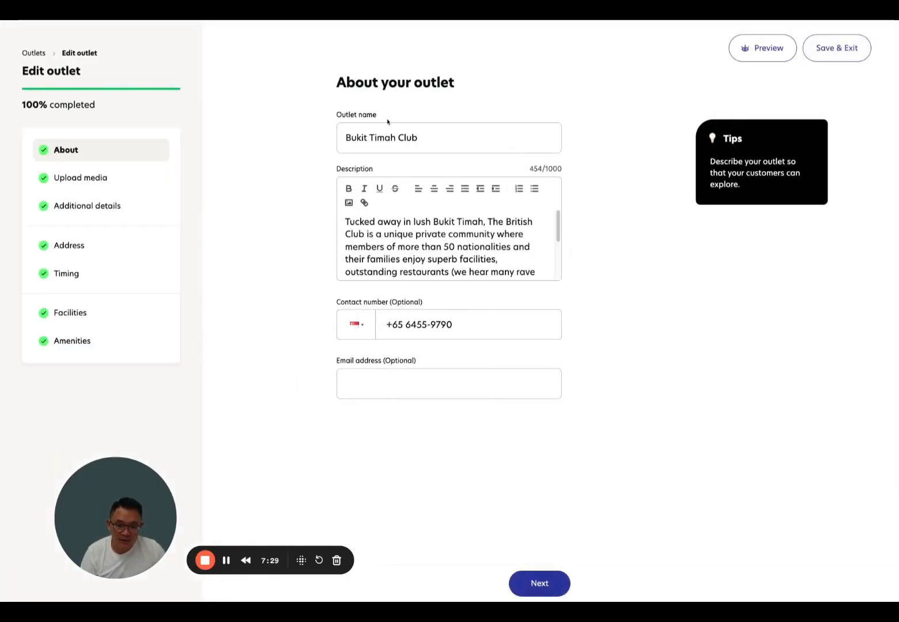
{"action": "left_click_drag", "start_coordinate": [345, 222], "coordinate": [392, 271]}
{"action": "left_click", "coordinate": [252, 224]}
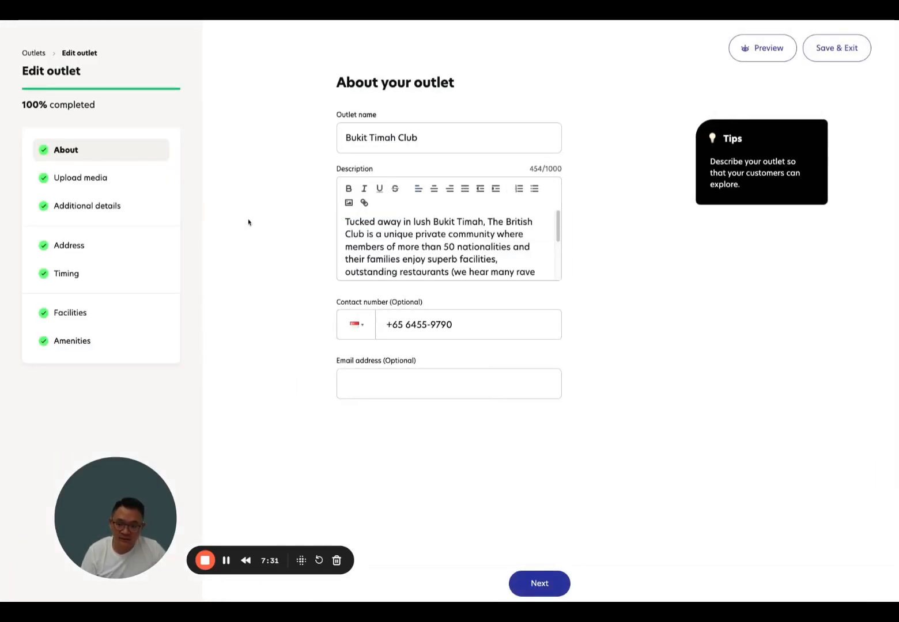
{"action": "left_click", "coordinate": [86, 178]}
{"action": "left_click", "coordinate": [81, 209]}
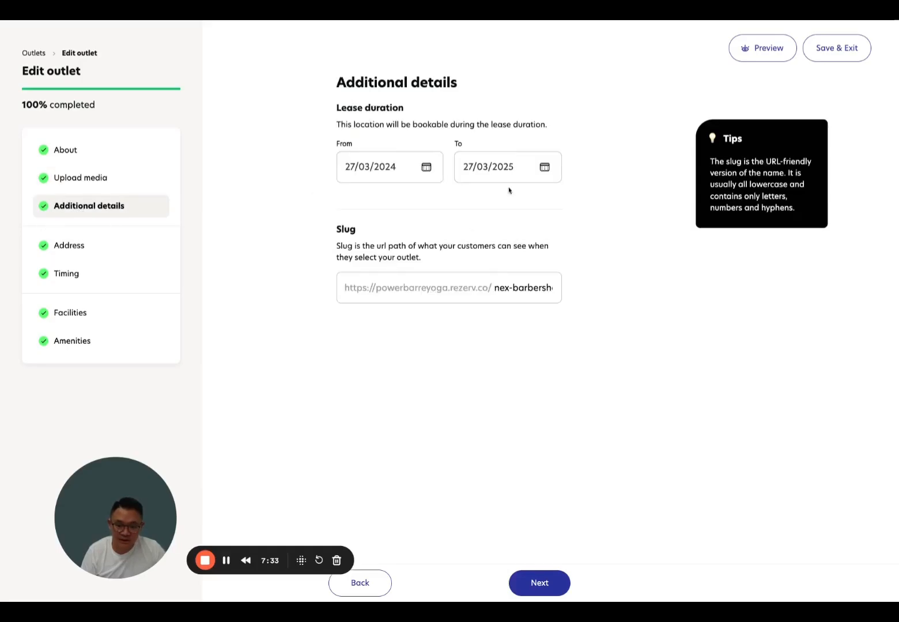
{"action": "left_click", "coordinate": [82, 258]}
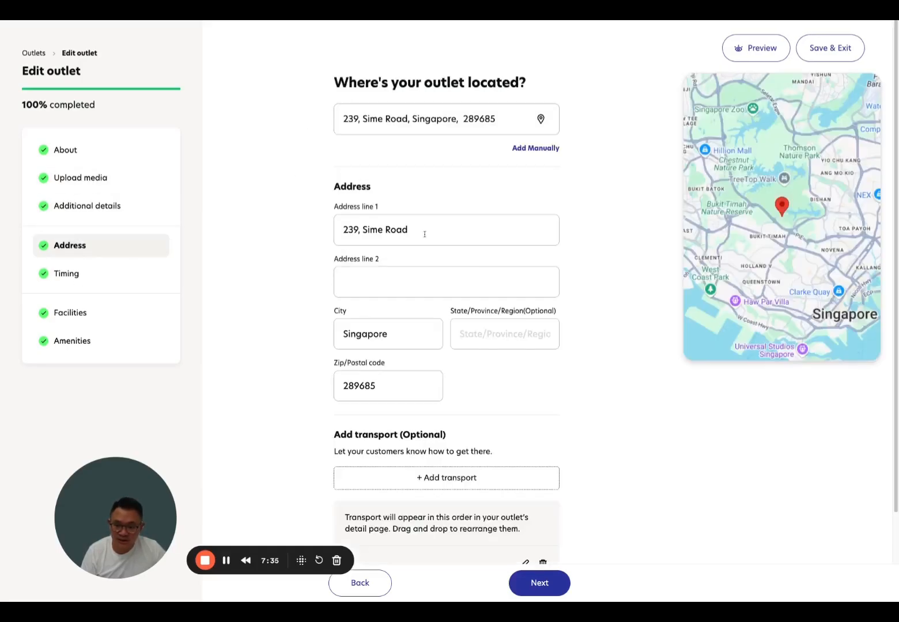
{"action": "left_click", "coordinate": [72, 282]}
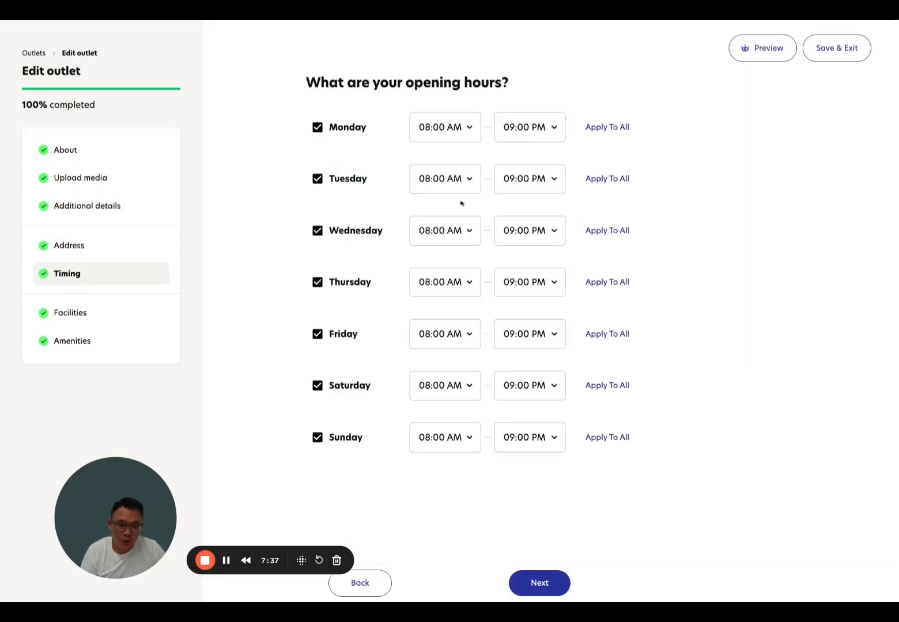
- Look through the outlet's facilities on Level 1, opening the Main Gym facility's details and closing them again
{"action": "left_click", "coordinate": [106, 310]}
{"action": "scroll", "coordinate": [371, 317], "scroll_direction": "down", "scroll_amount": 2}
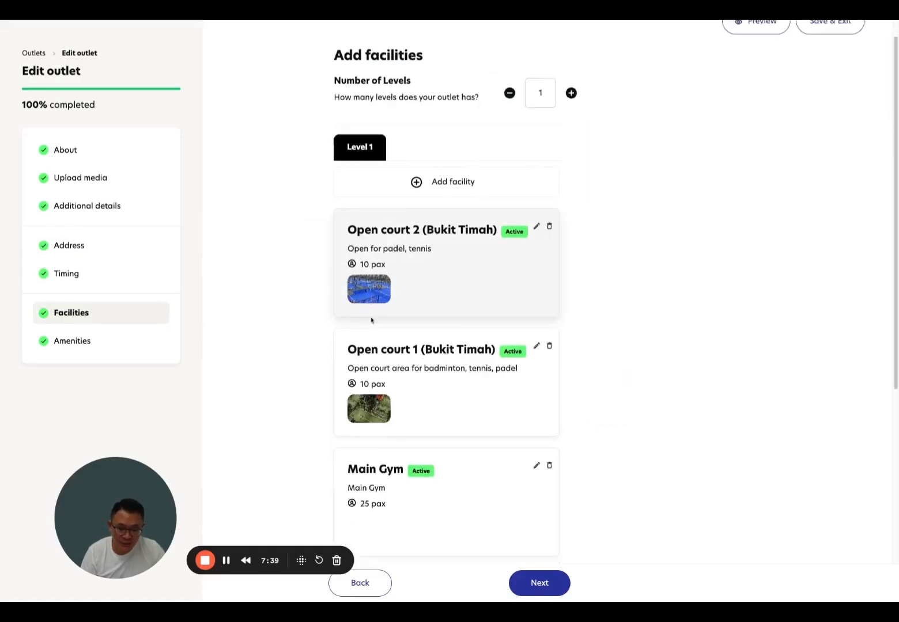
{"action": "scroll", "coordinate": [379, 292], "scroll_direction": "up", "scroll_amount": 2}
{"action": "scroll", "coordinate": [415, 303], "scroll_direction": "down", "scroll_amount": 2}
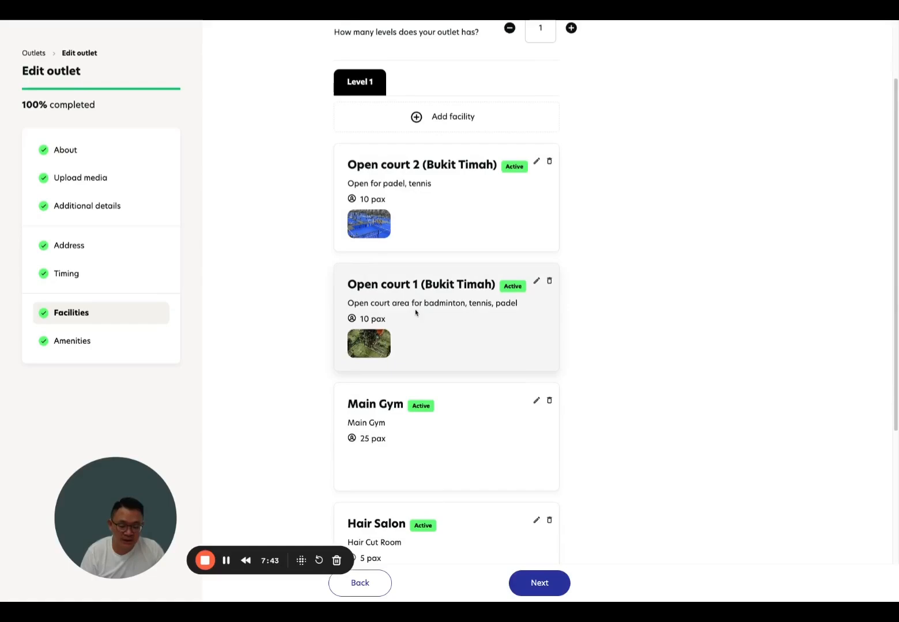
{"action": "scroll", "coordinate": [413, 318], "scroll_direction": "down", "scroll_amount": 2}
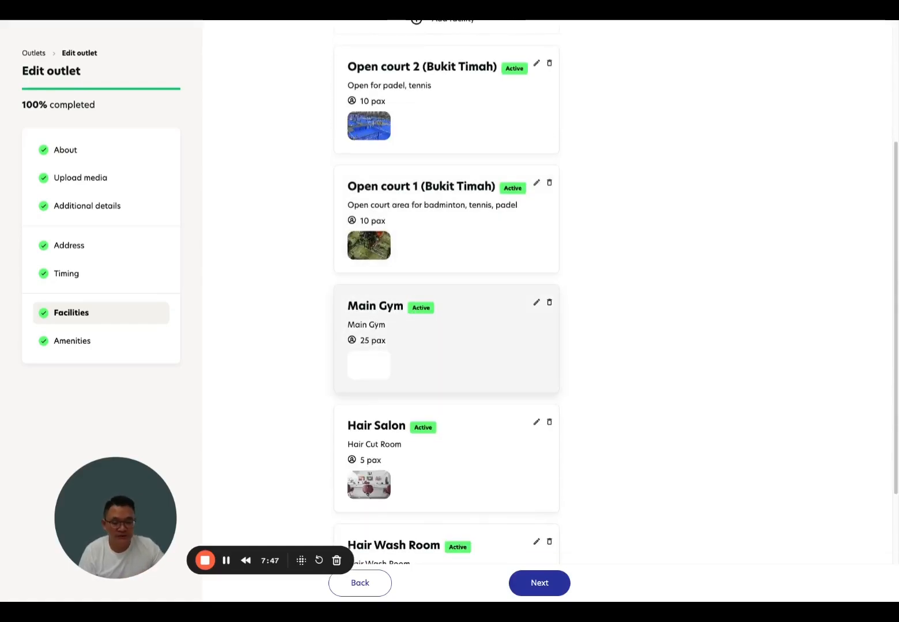
{"action": "left_click_drag", "start_coordinate": [348, 306], "coordinate": [378, 307]}
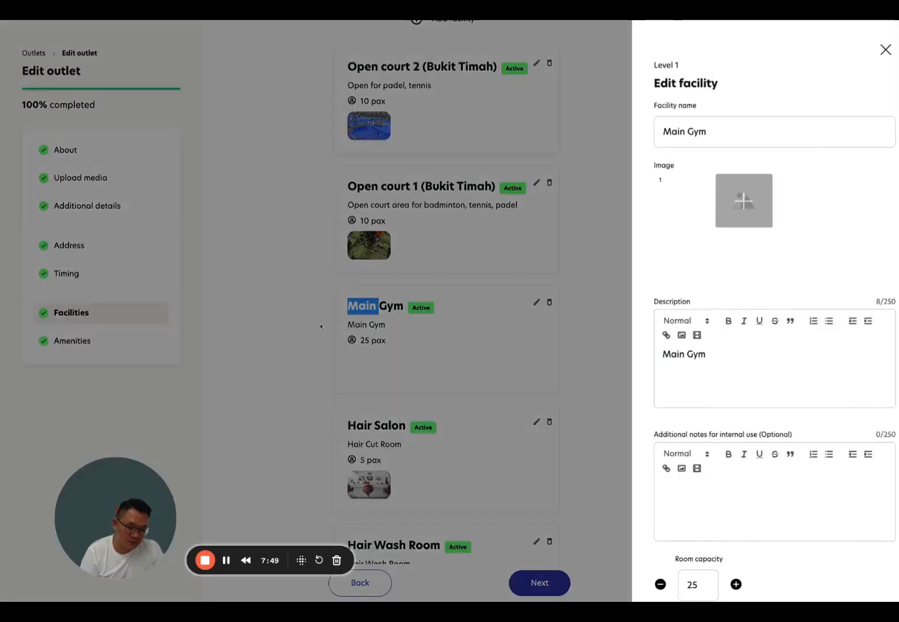
{"action": "left_click", "coordinate": [302, 328]}
{"action": "scroll", "coordinate": [361, 300], "scroll_direction": "up", "scroll_amount": 3}
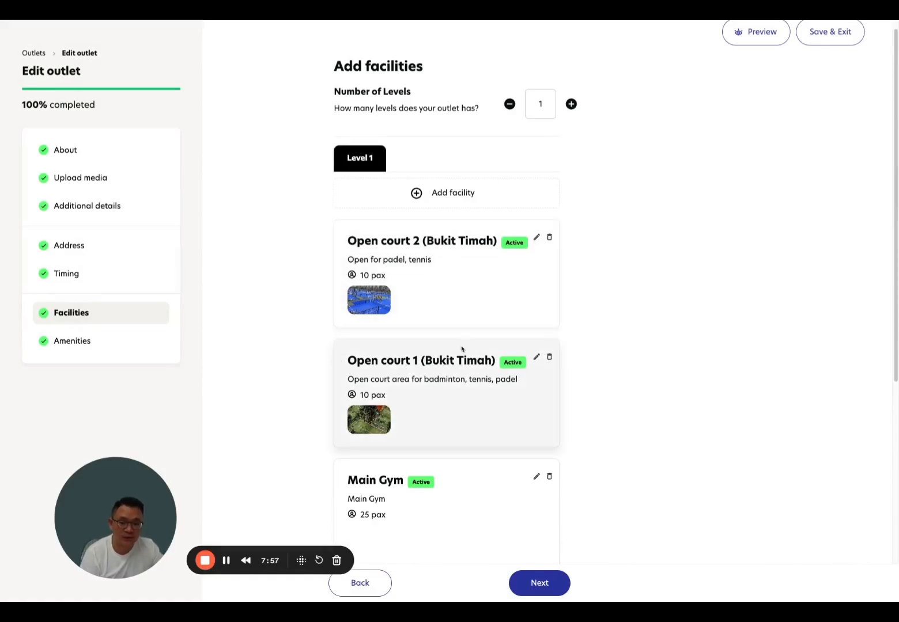
- View the outlet's amenities form without adding anything, and leave the outlet editor for the outlets list
{"action": "left_click", "coordinate": [82, 350]}
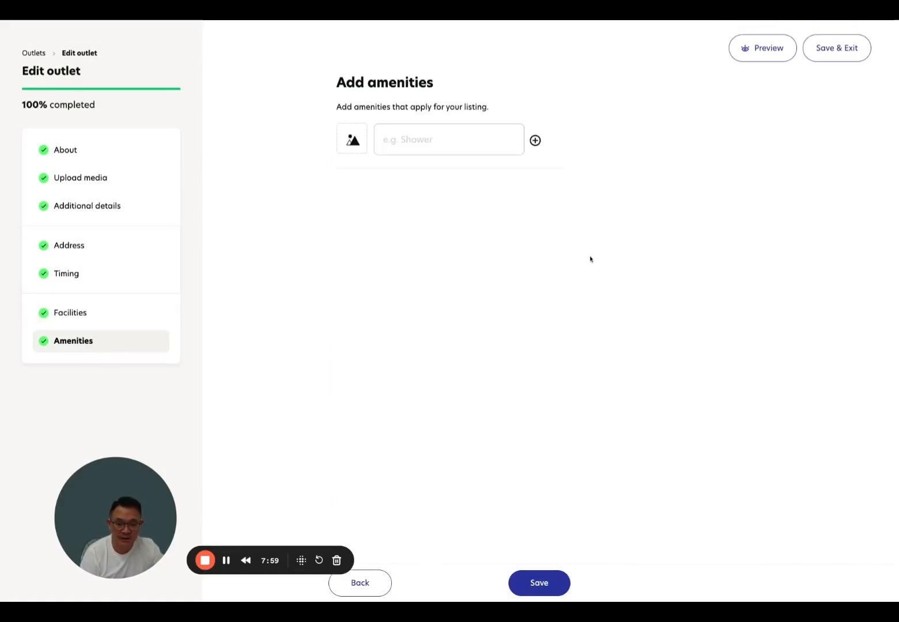
{"action": "left_click", "coordinate": [411, 138]}
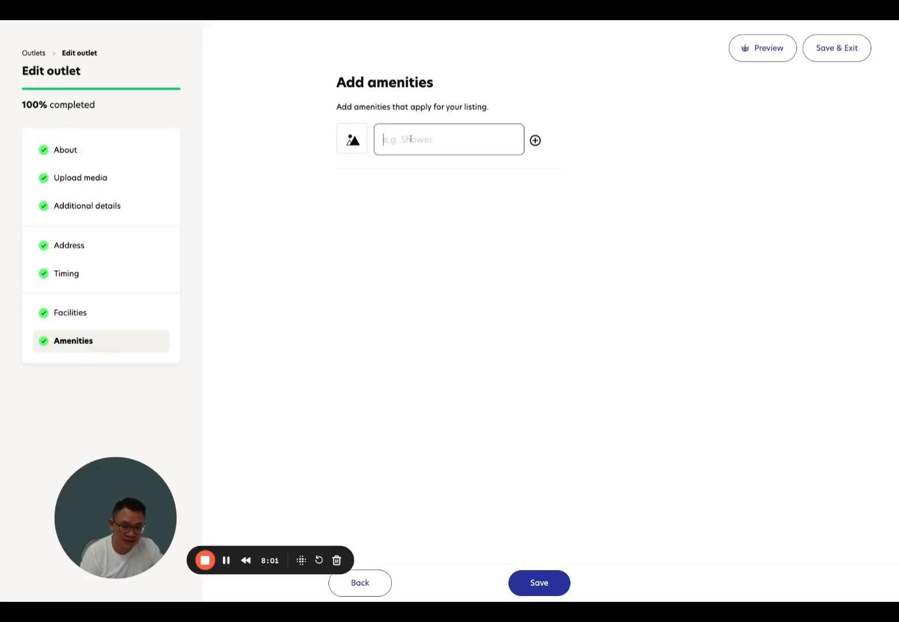
{"action": "left_click", "coordinate": [33, 53]}
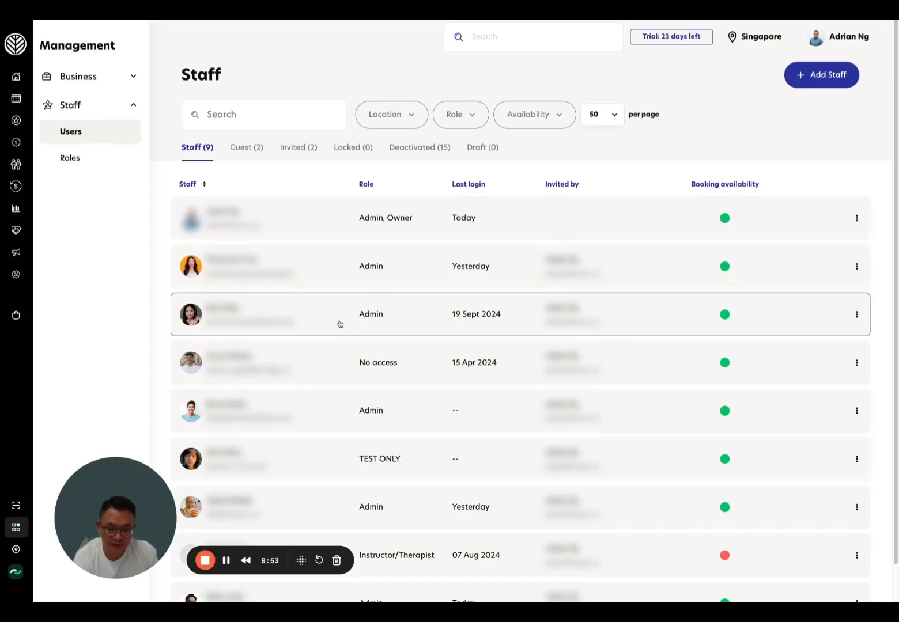
- Look through the staff users list, view the staff types offered when adding staff, and cancel the dialog
{"action": "scroll", "coordinate": [325, 367], "scroll_direction": "down", "scroll_amount": 2}
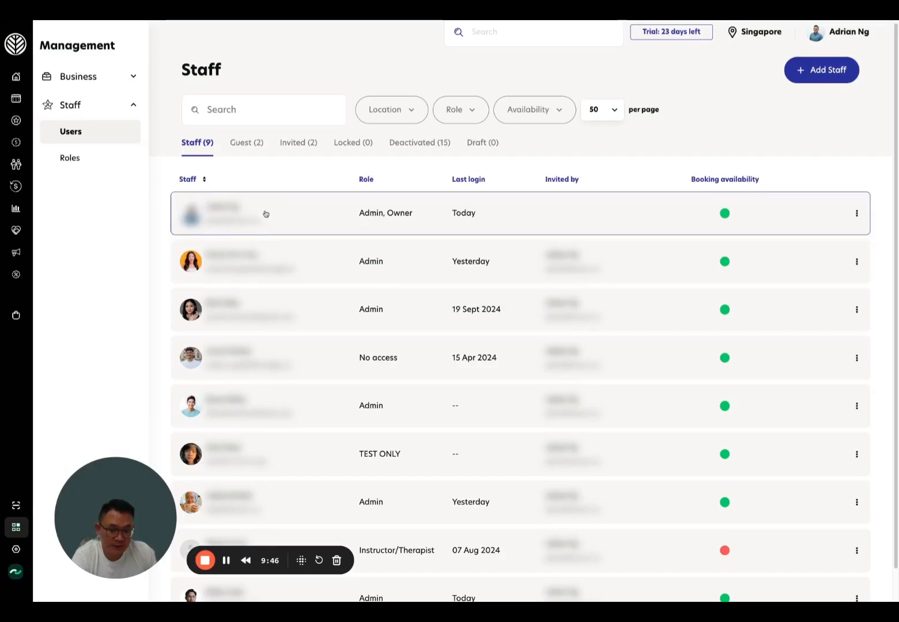
{"action": "mouse_move", "coordinate": [35, 102]}
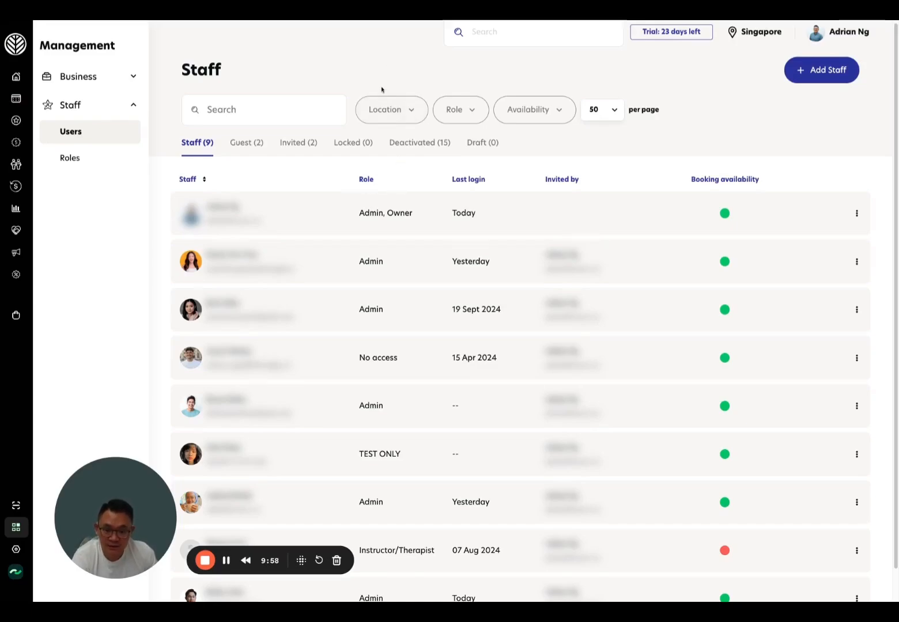
{"action": "left_click", "coordinate": [822, 75]}
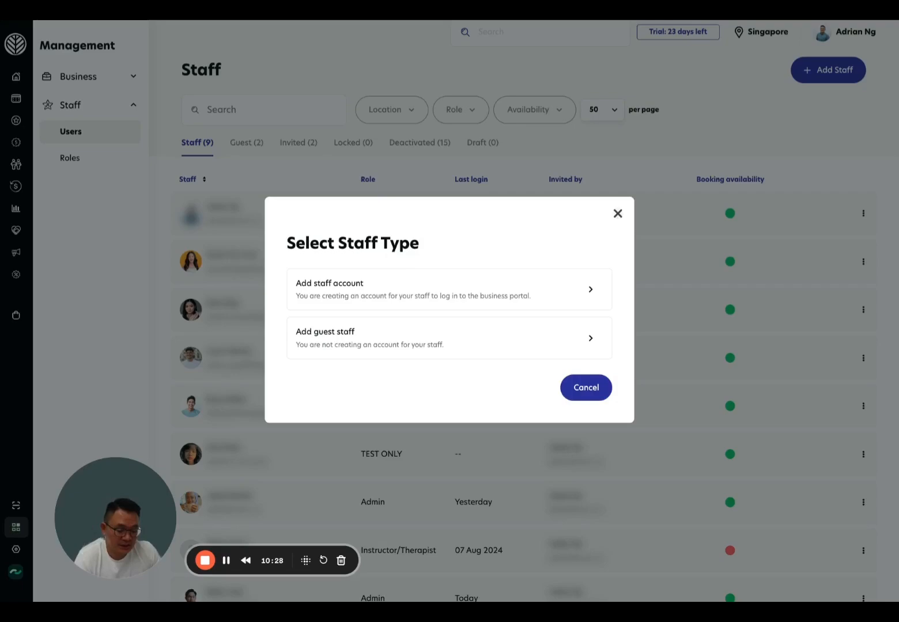
{"action": "left_click", "coordinate": [614, 218]}
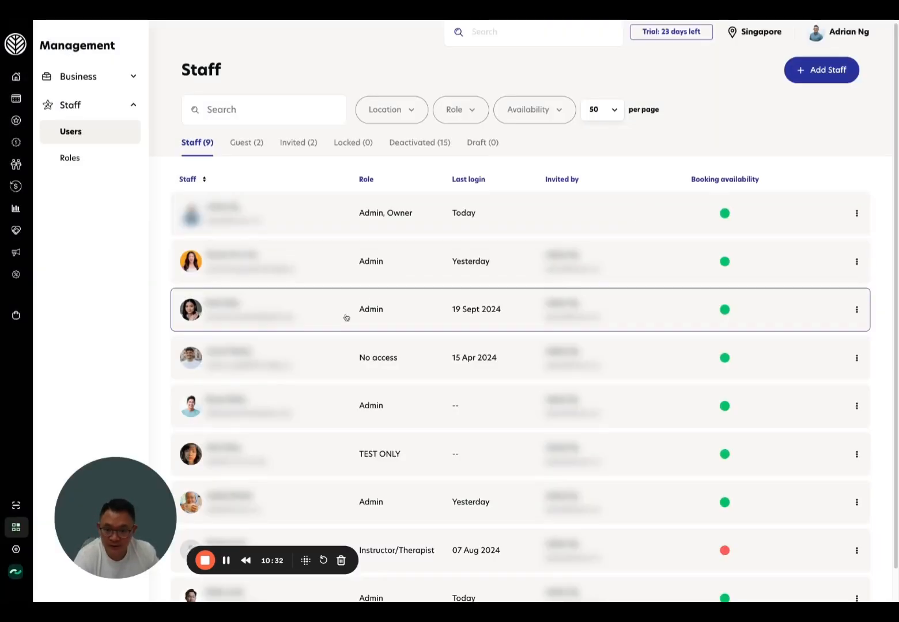
- Revisit the business outlets list and return to the list of staff users
{"action": "left_click", "coordinate": [95, 78]}
{"action": "left_click", "coordinate": [94, 160]}
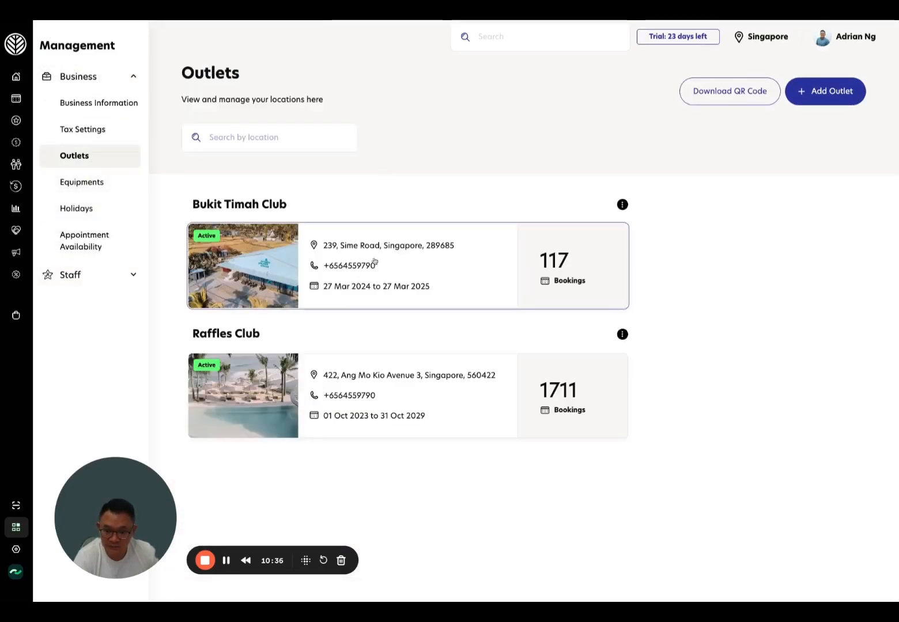
{"action": "left_click", "coordinate": [88, 276]}
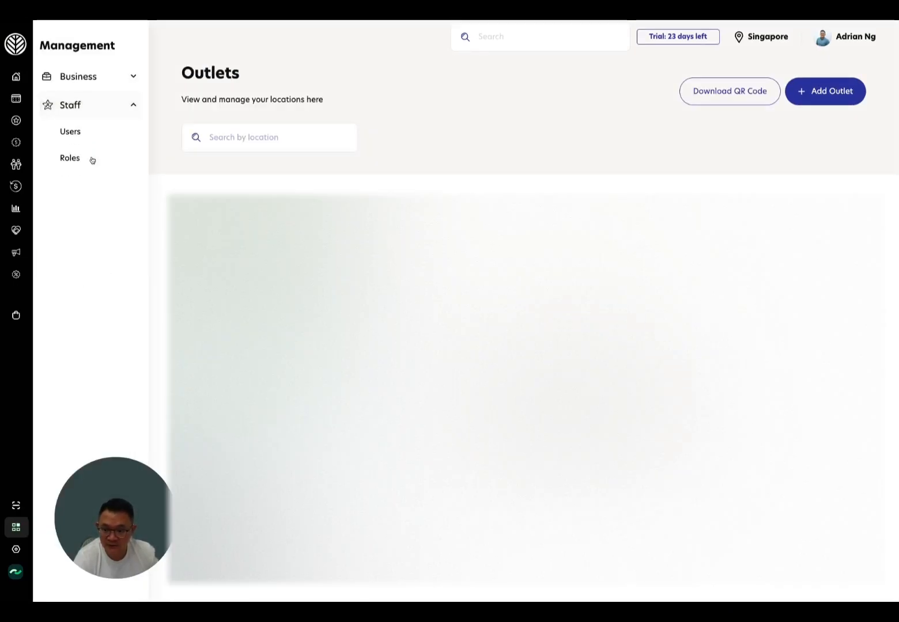
{"action": "left_click", "coordinate": [91, 133]}
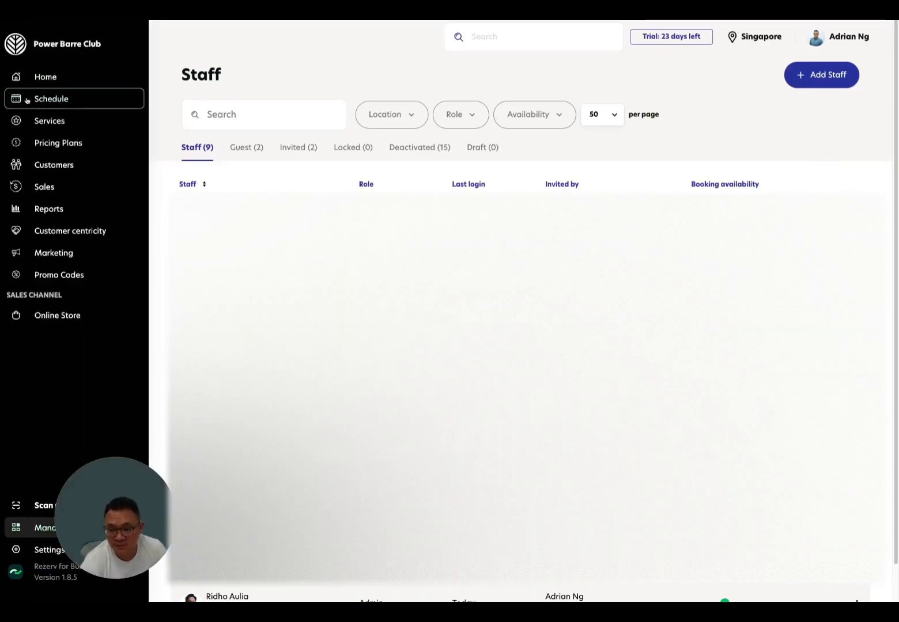
- Open the packages in the pricing plans and expand the Packages category
{"action": "left_click", "coordinate": [95, 145]}
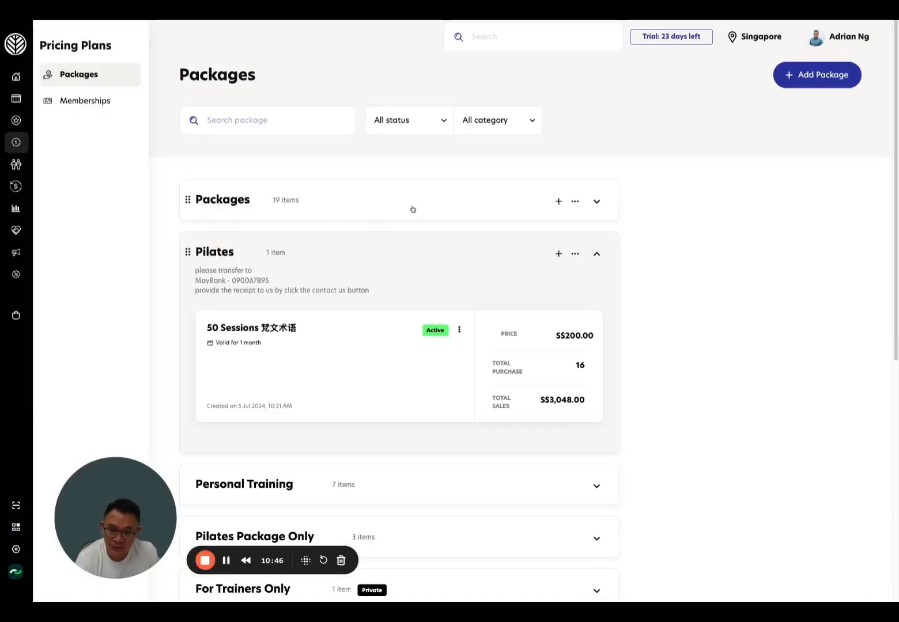
{"action": "left_click", "coordinate": [412, 209]}
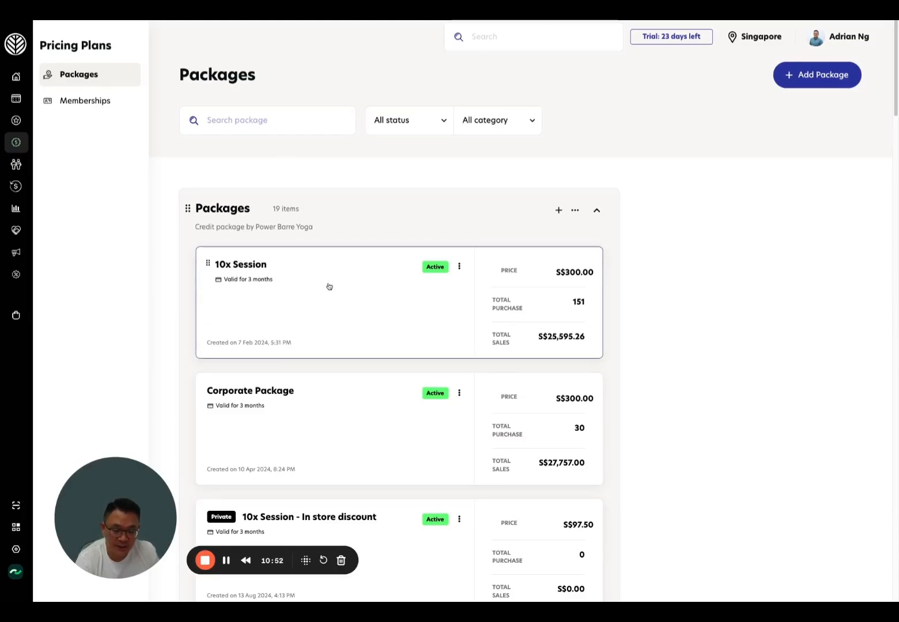
- Switch to the studio website and look through the credit packages offered on its pricing page
{"action": "left_click", "coordinate": [337, 10]}
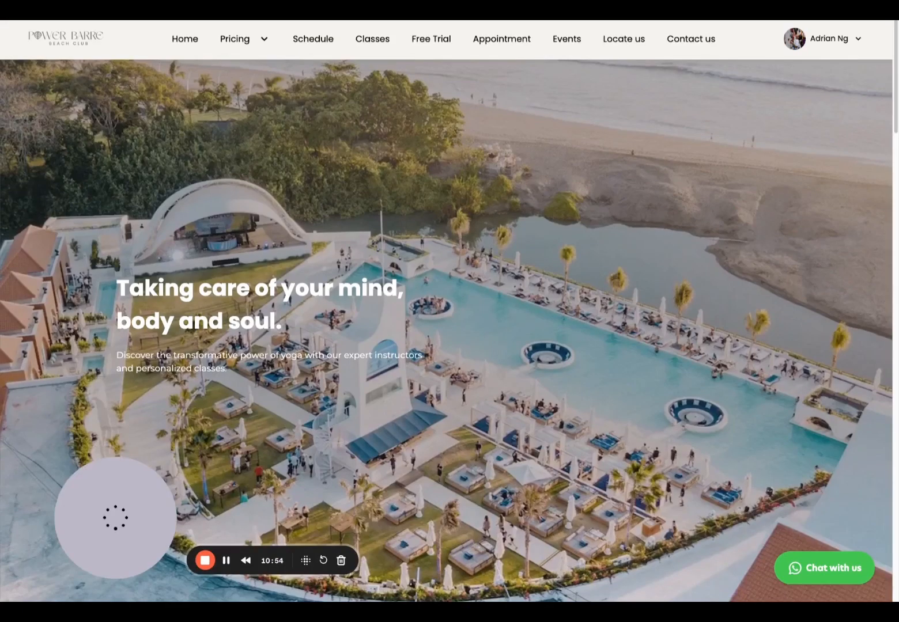
{"action": "mouse_move", "coordinate": [255, 45]}
{"action": "left_click", "coordinate": [263, 70]}
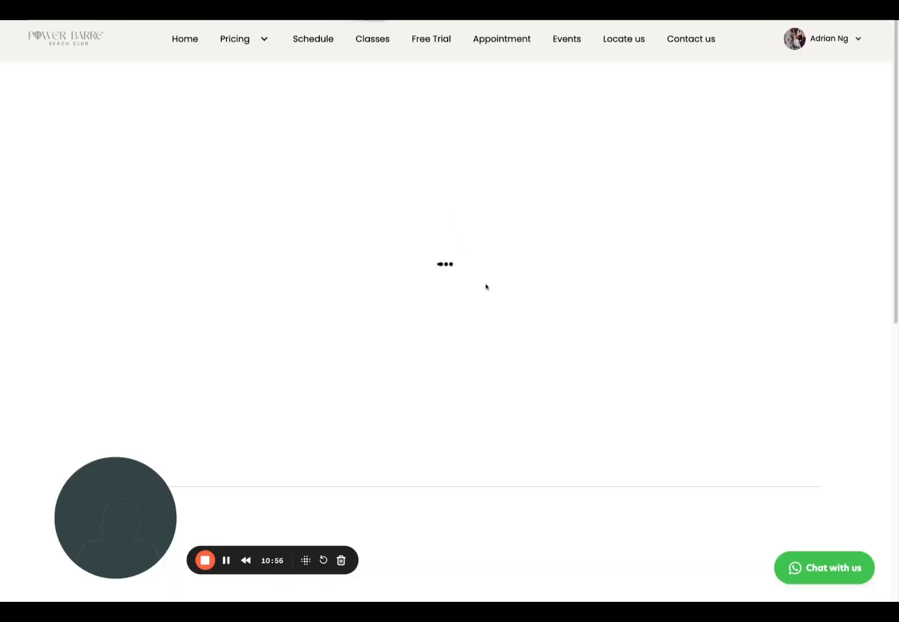
{"action": "scroll", "coordinate": [562, 297], "scroll_direction": "down", "scroll_amount": 4}
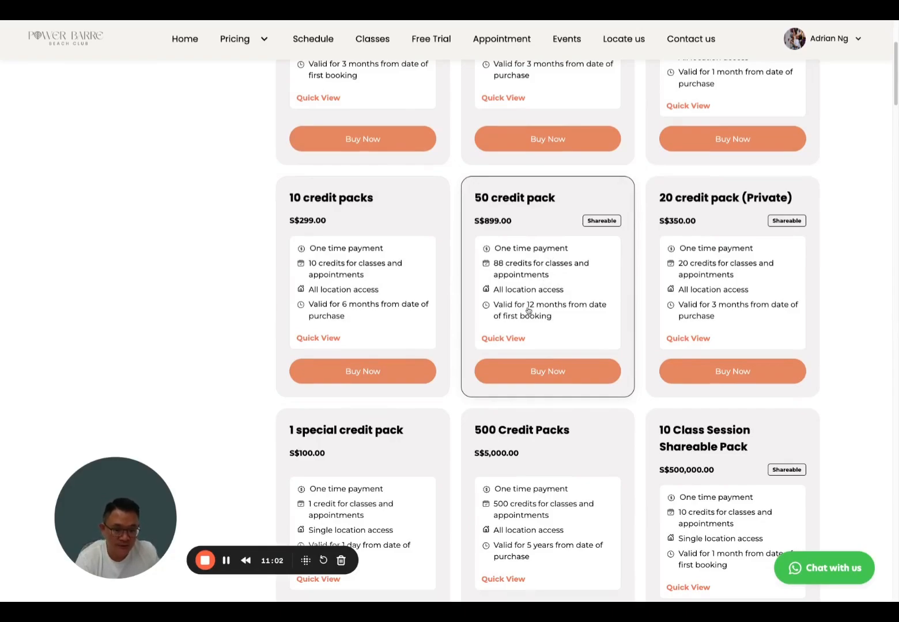
- Look over more credit packs on the studio website and open another of its pricing pages
{"action": "scroll", "coordinate": [537, 306], "scroll_direction": "down", "scroll_amount": 1}
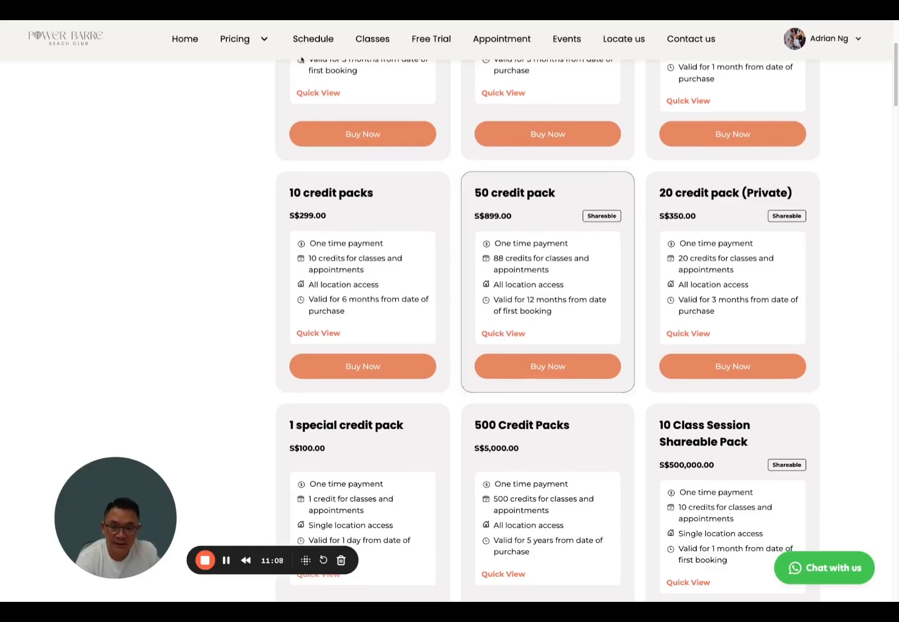
{"action": "mouse_move", "coordinate": [236, 38]}
{"action": "left_click", "coordinate": [260, 98]}
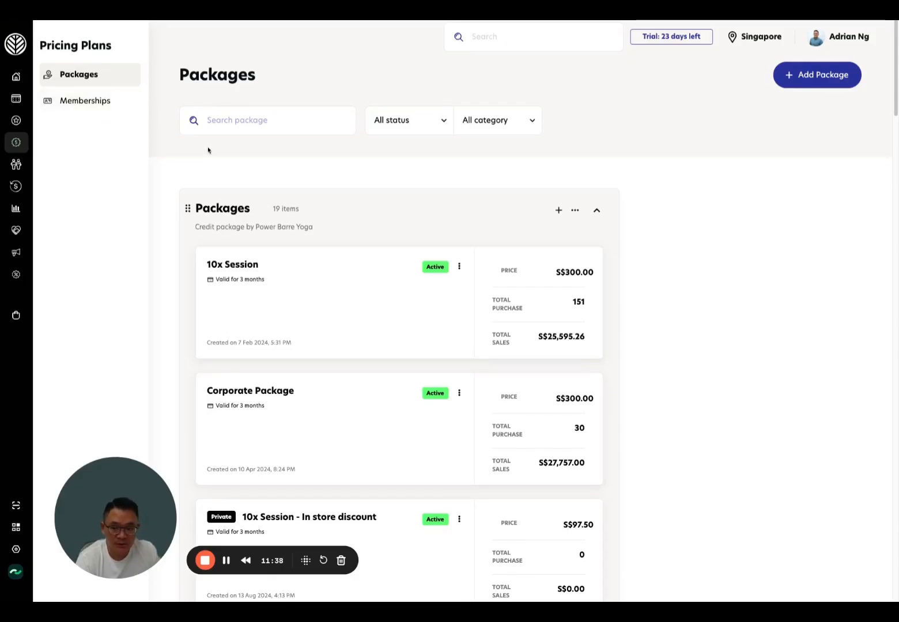
- View the membership categories in the business portal's pricing plans, and open the 10x Session package for editing
{"action": "left_click", "coordinate": [98, 101]}
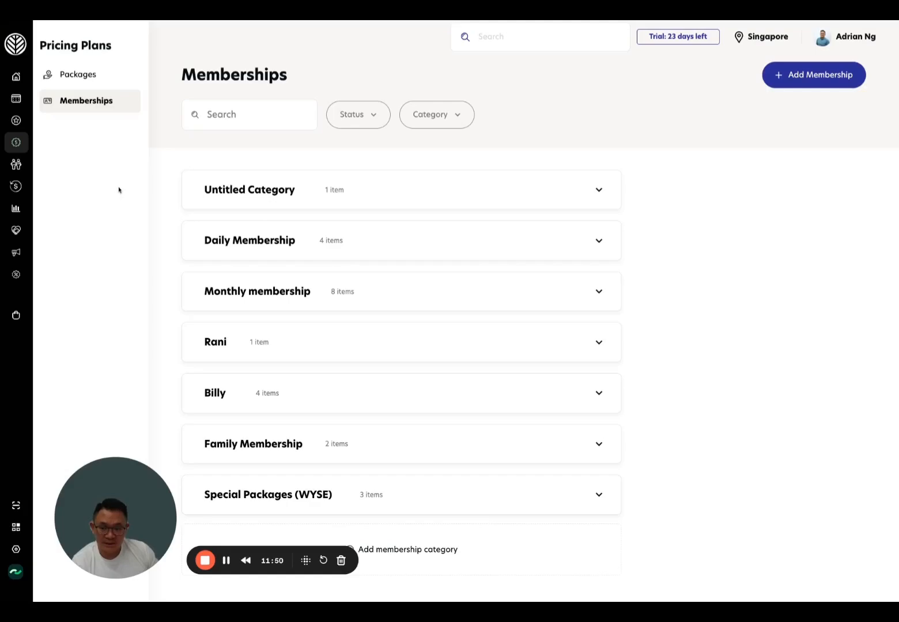
{"action": "left_click", "coordinate": [92, 67]}
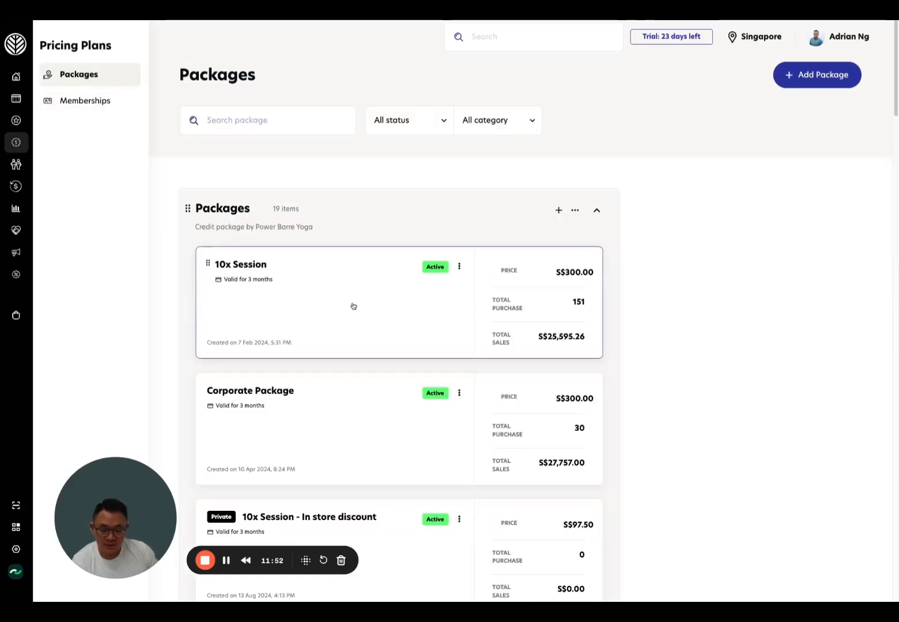
{"action": "left_click", "coordinate": [353, 306]}
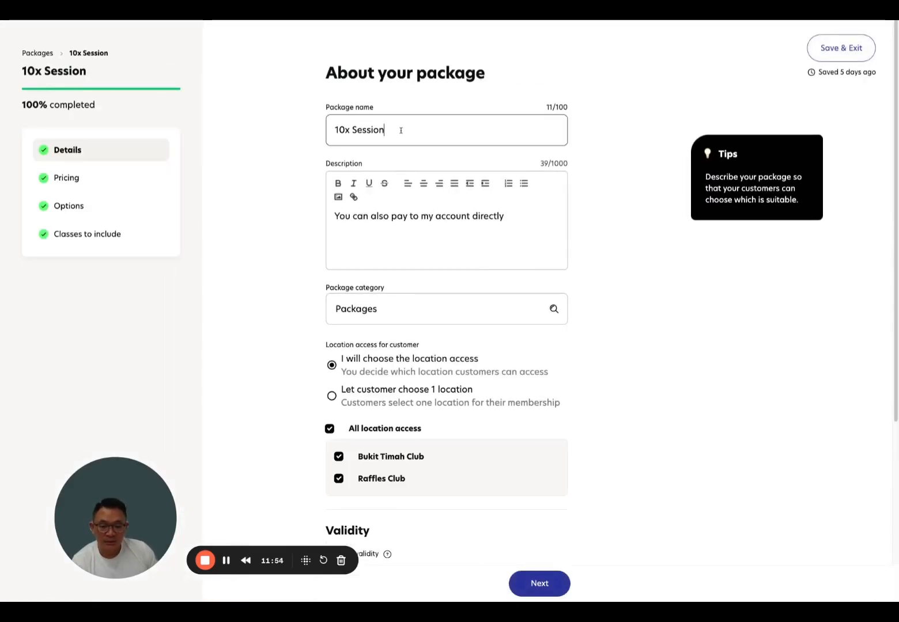
- Review the 10x Session package's name, description, category and location access details
{"action": "triple_click", "coordinate": [400, 130]}
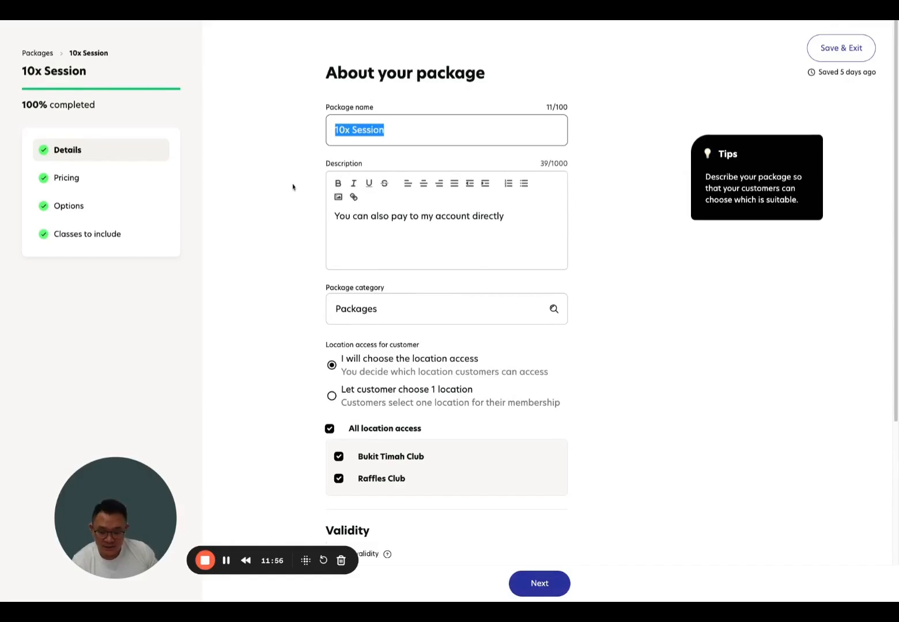
{"action": "left_click", "coordinate": [423, 257]}
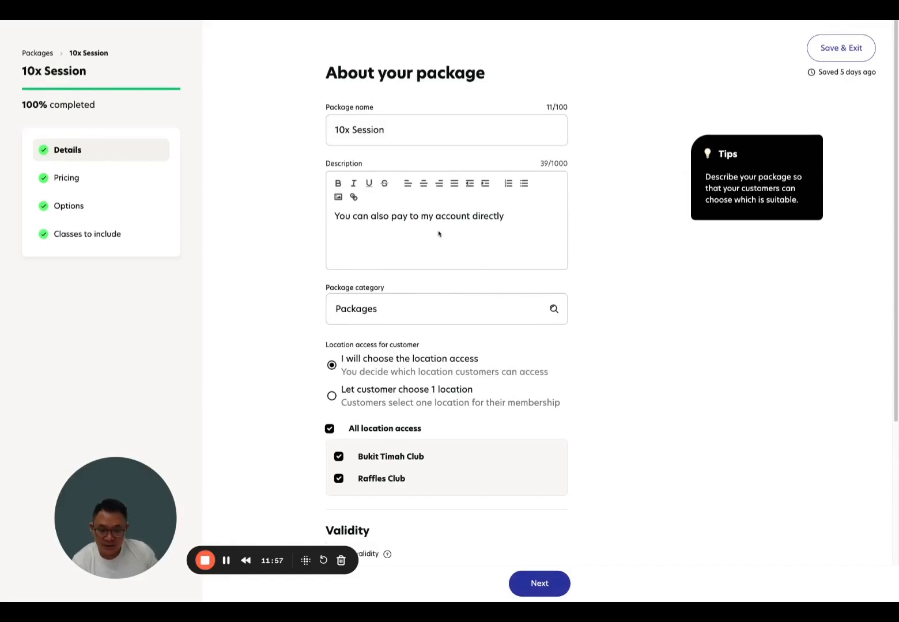
{"action": "double_click", "coordinate": [398, 216]}
{"action": "scroll", "coordinate": [393, 221], "scroll_direction": "down", "scroll_amount": 2}
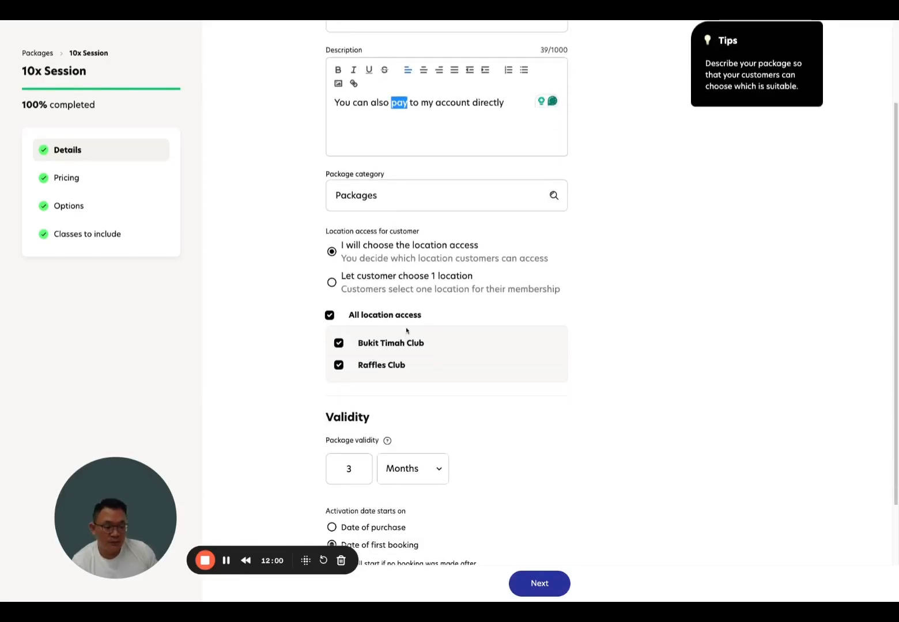
{"action": "scroll", "coordinate": [404, 318], "scroll_direction": "up", "scroll_amount": 2}
{"action": "left_click", "coordinate": [90, 78]}
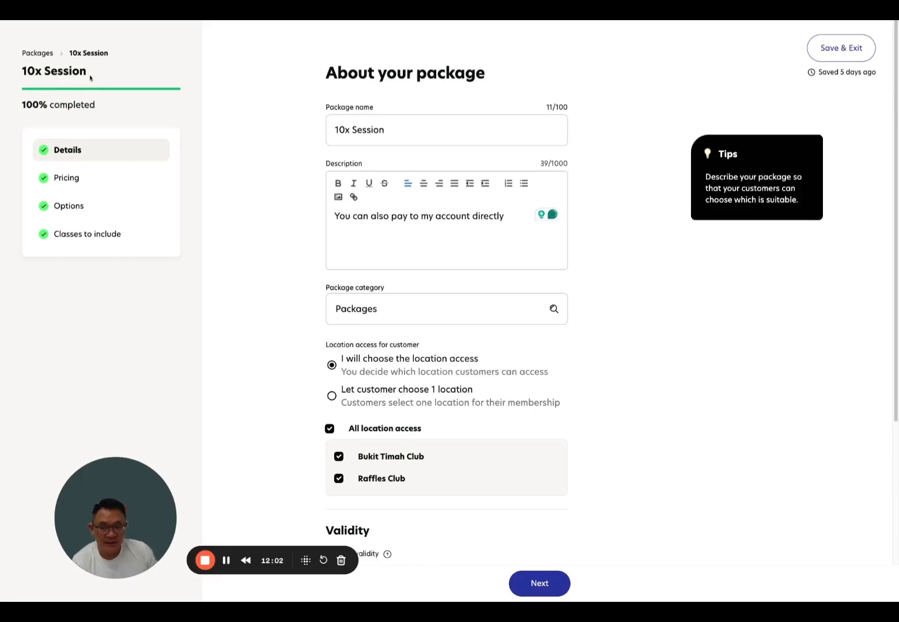
{"action": "left_click_drag", "start_coordinate": [27, 72], "coordinate": [91, 78]}
{"action": "left_click", "coordinate": [300, 353]}
{"action": "scroll", "coordinate": [300, 354], "scroll_direction": "down", "scroll_amount": 2}
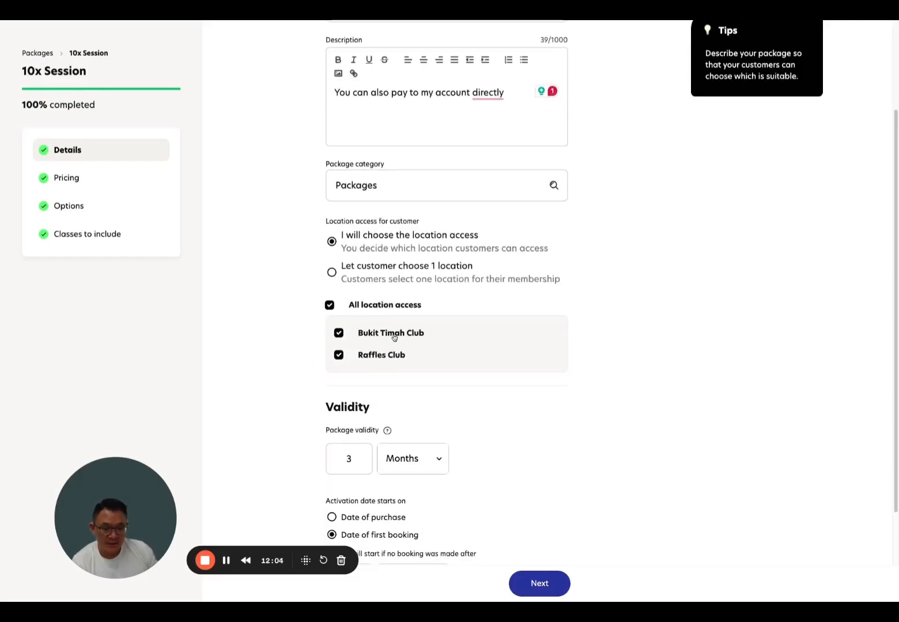
- Try limiting the package to Bukit Timah Club, then to Raffles Club, and restore all location access
{"action": "left_click", "coordinate": [339, 355]}
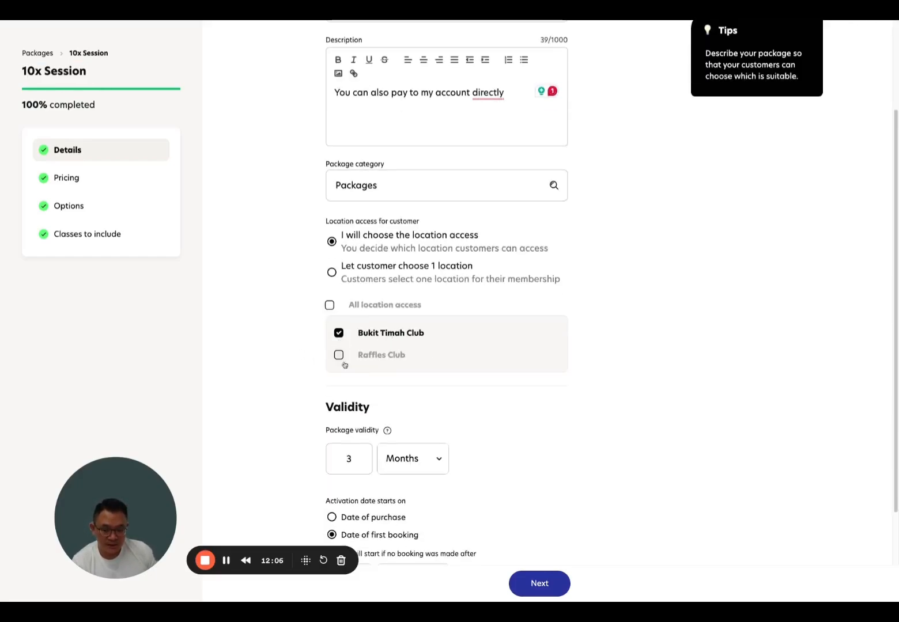
{"action": "left_click", "coordinate": [339, 332]}
{"action": "left_click", "coordinate": [339, 355]}
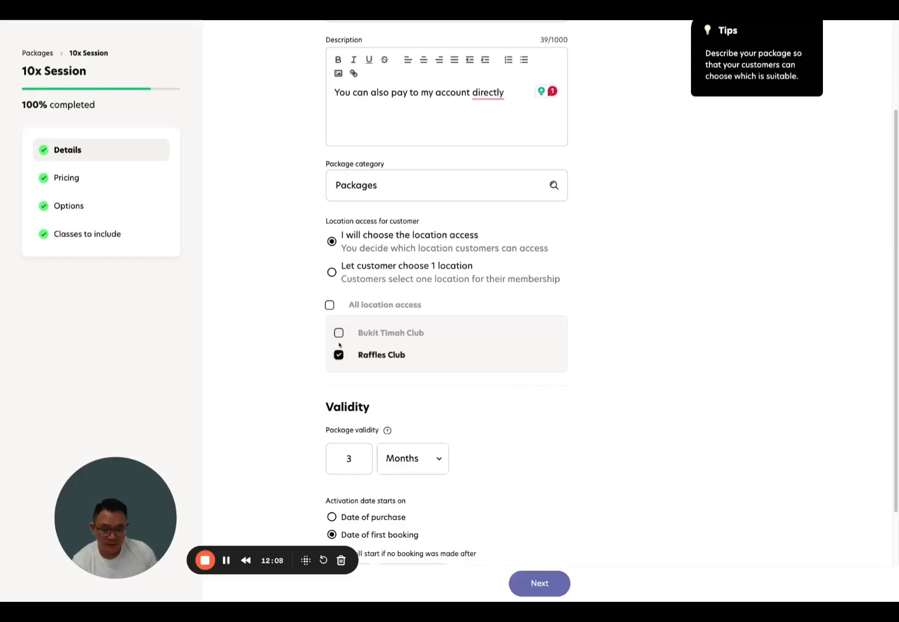
{"action": "left_click", "coordinate": [330, 306]}
- Examine the package validity setting, its available time units and its help note
{"action": "scroll", "coordinate": [468, 383], "scroll_direction": "down", "scroll_amount": 1}
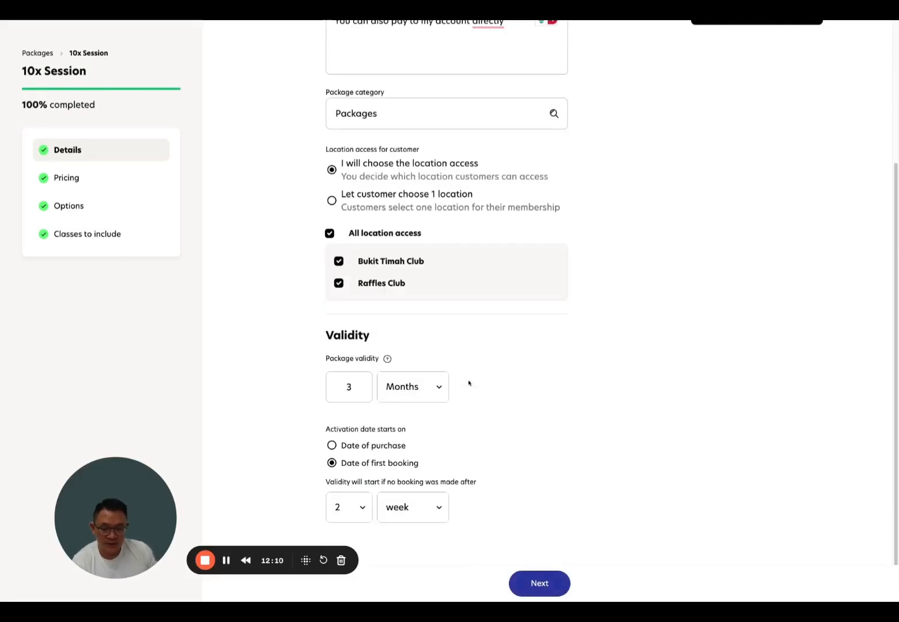
{"action": "left_click_drag", "start_coordinate": [329, 356], "coordinate": [367, 359]}
{"action": "left_click", "coordinate": [524, 351]}
{"action": "left_click", "coordinate": [431, 397]}
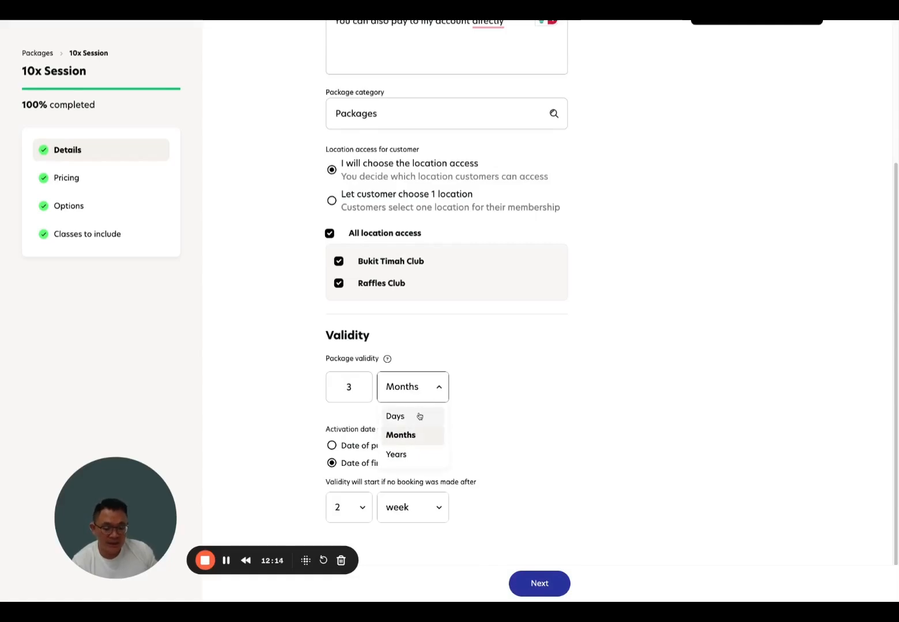
{"action": "left_click", "coordinate": [533, 427]}
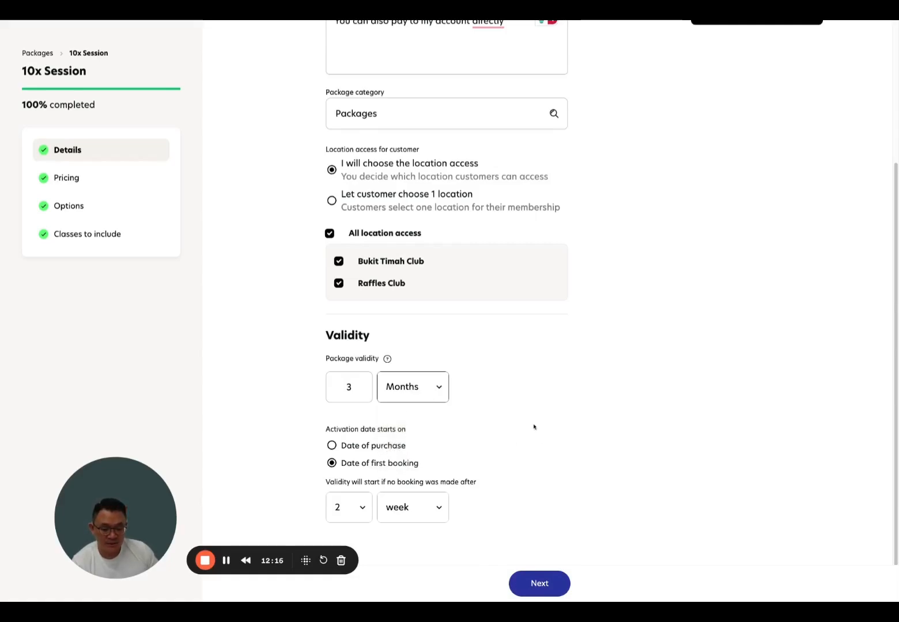
{"action": "mouse_move", "coordinate": [387, 358]}
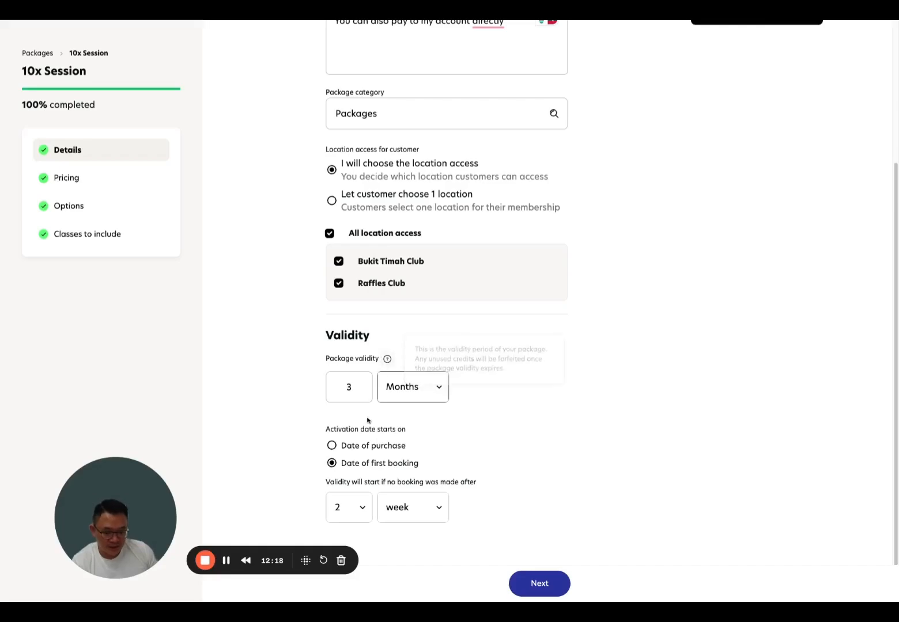
- Try starting the package's activation on the date of purchase, and switch back to the date of first booking
{"action": "left_click", "coordinate": [367, 449]}
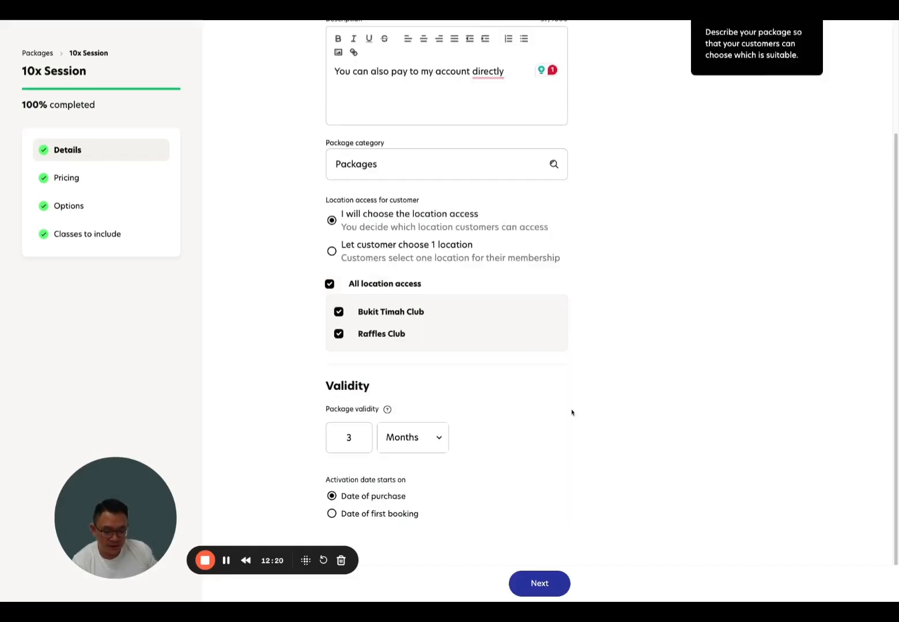
{"action": "left_click", "coordinate": [416, 514]}
{"action": "scroll", "coordinate": [643, 440], "scroll_direction": "down", "scroll_amount": 1}
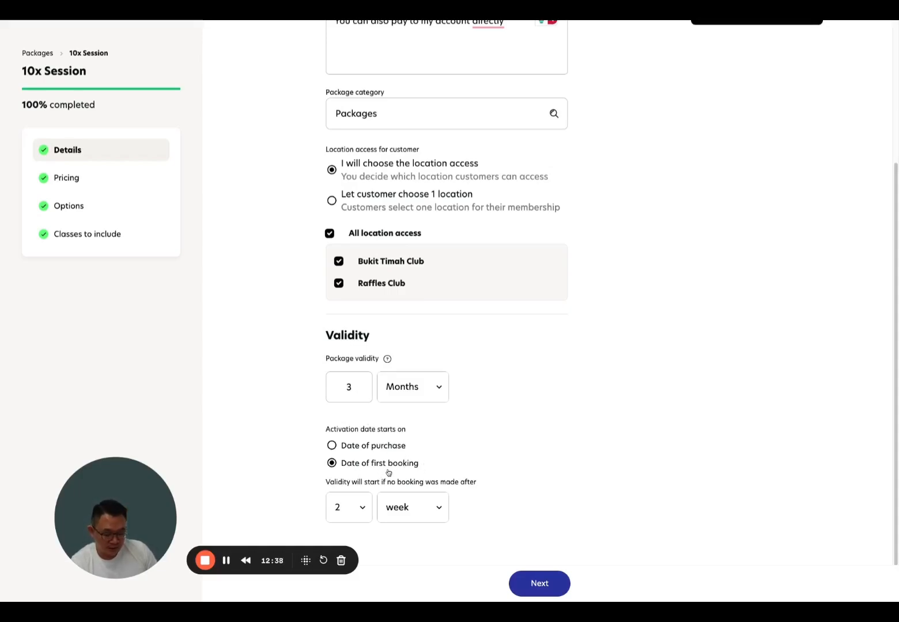
- Set the package's validity to start if no booking was made after 1 month
{"action": "left_click", "coordinate": [407, 506]}
{"action": "left_click", "coordinate": [413, 555]}
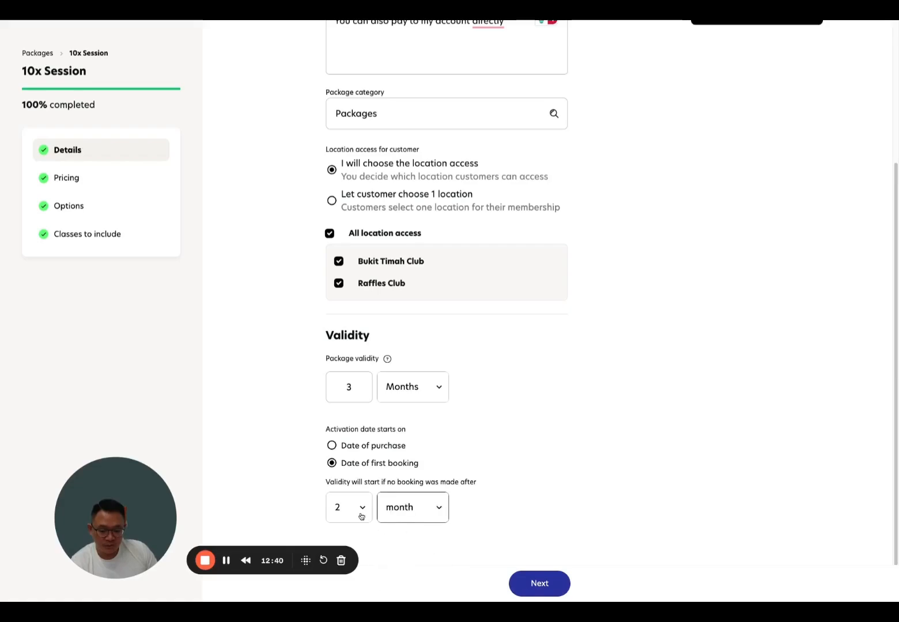
{"action": "left_click", "coordinate": [352, 507]}
{"action": "left_click", "coordinate": [346, 468]}
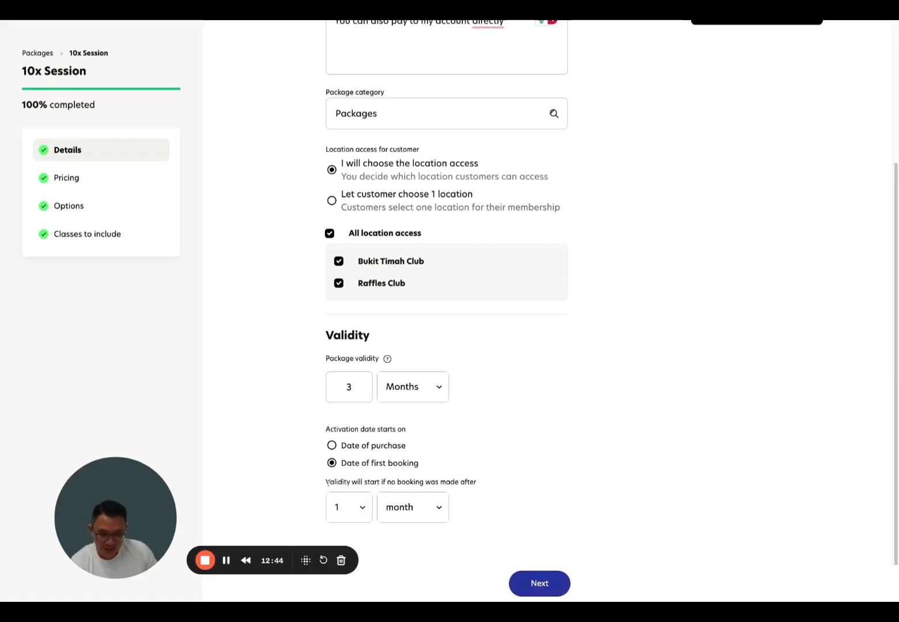
{"action": "left_click_drag", "start_coordinate": [327, 483], "coordinate": [608, 463]}
{"action": "left_click", "coordinate": [613, 458]}
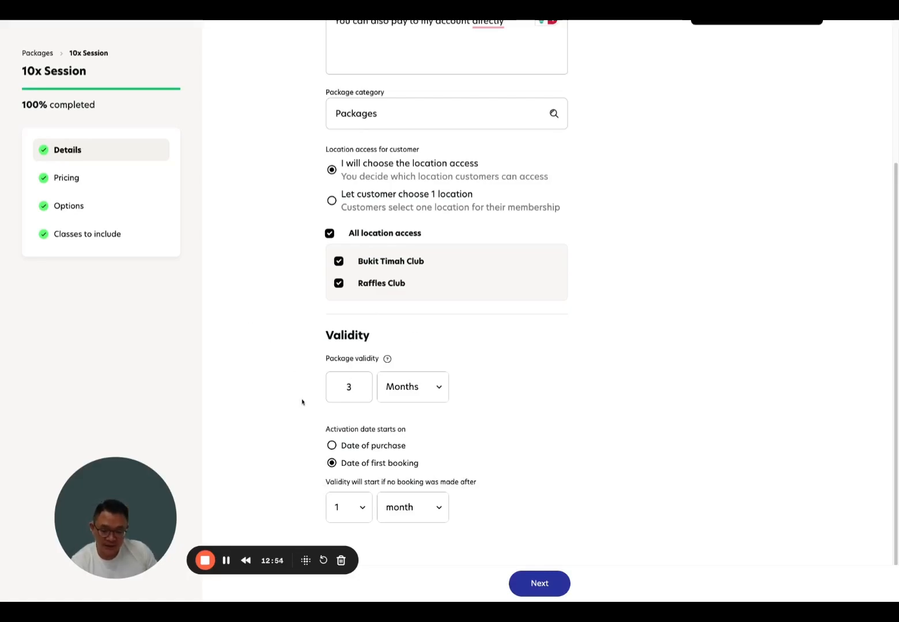
- Review the 10x Session package's pricing, including the price for each pricing group and the number of credits
{"action": "left_click", "coordinate": [126, 180]}
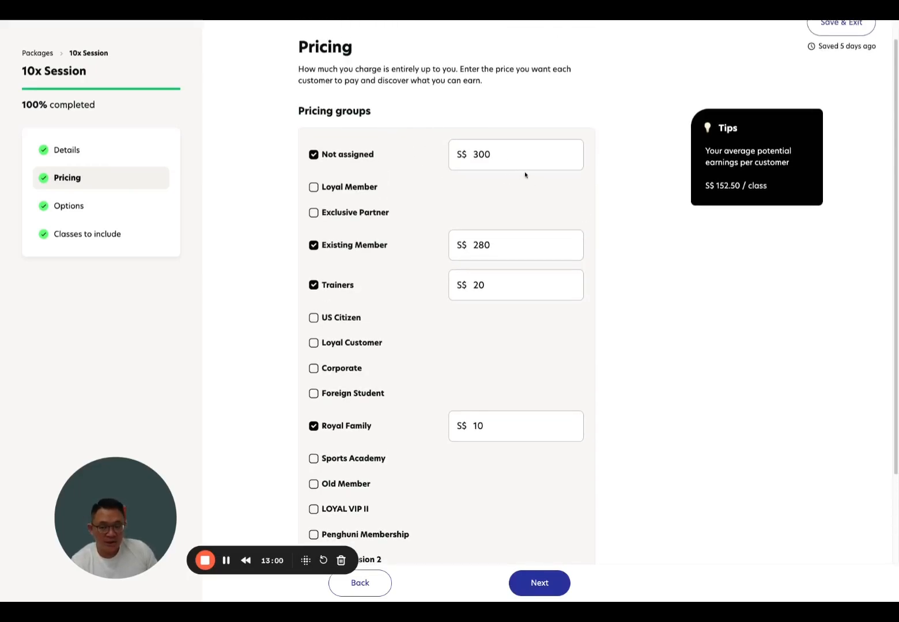
{"action": "left_click_drag", "start_coordinate": [94, 76], "coordinate": [22, 72]}
{"action": "left_click", "coordinate": [241, 217]}
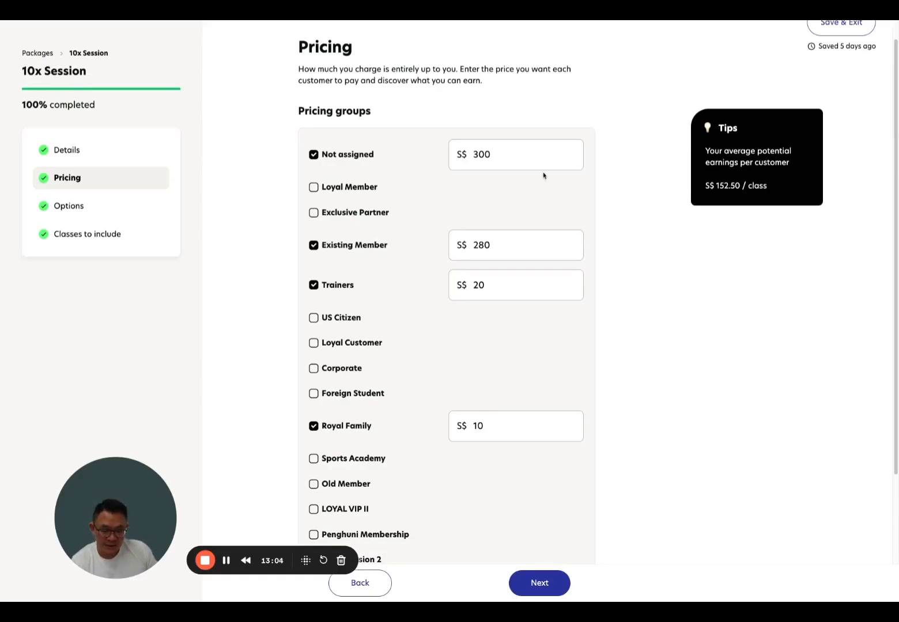
{"action": "left_click_drag", "start_coordinate": [533, 154], "coordinate": [468, 162]}
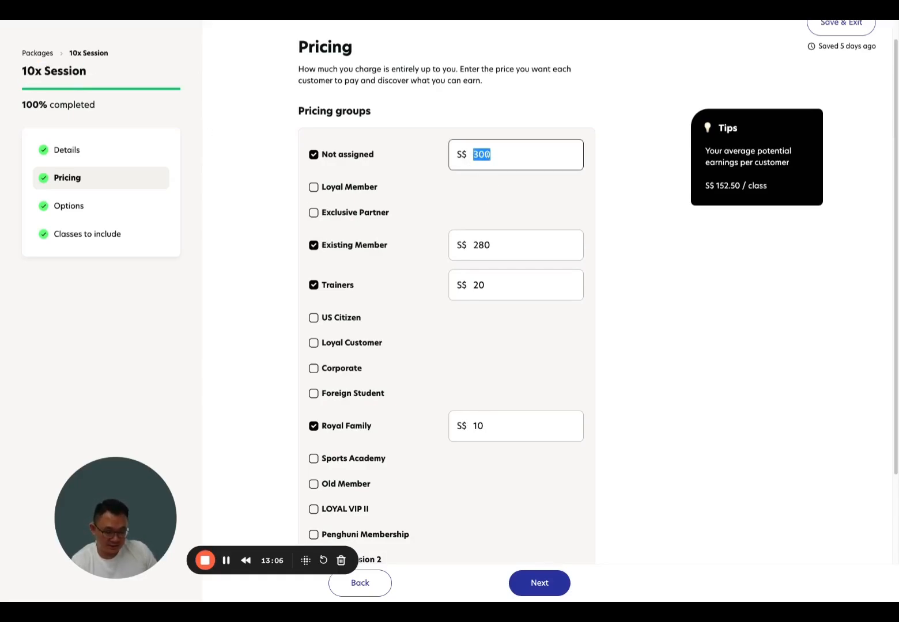
{"action": "scroll", "coordinate": [457, 228], "scroll_direction": "down", "scroll_amount": 2}
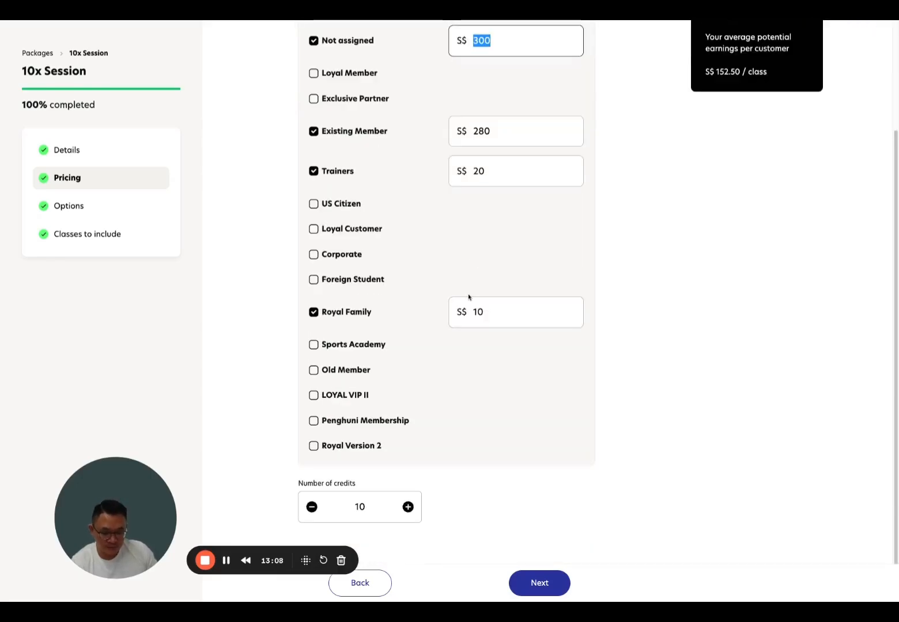
{"action": "scroll", "coordinate": [469, 295], "scroll_direction": "up", "scroll_amount": 3}
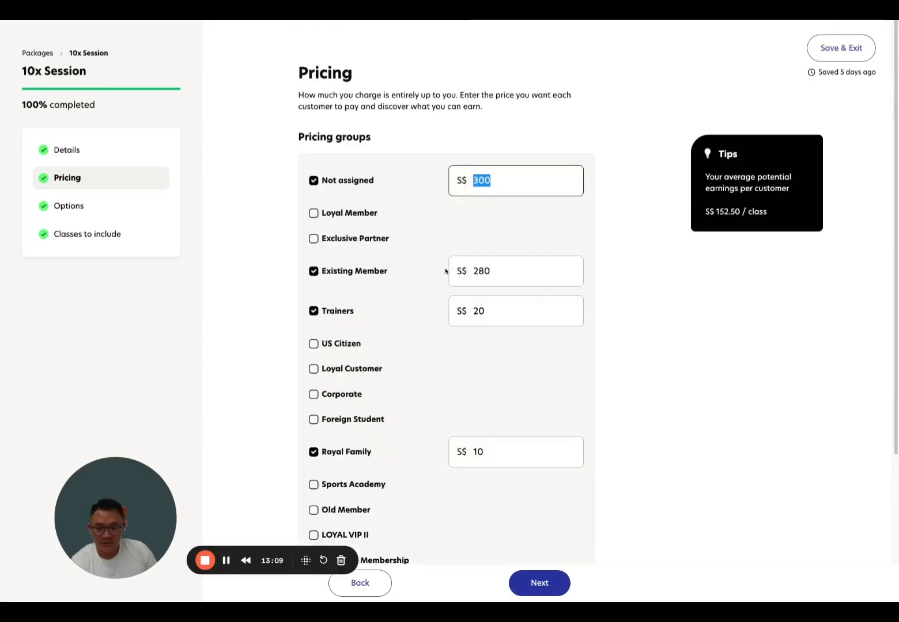
- Leave the package editor and open the pricing groups in the customers area
{"action": "left_click", "coordinate": [45, 54]}
{"action": "left_click", "coordinate": [52, 166]}
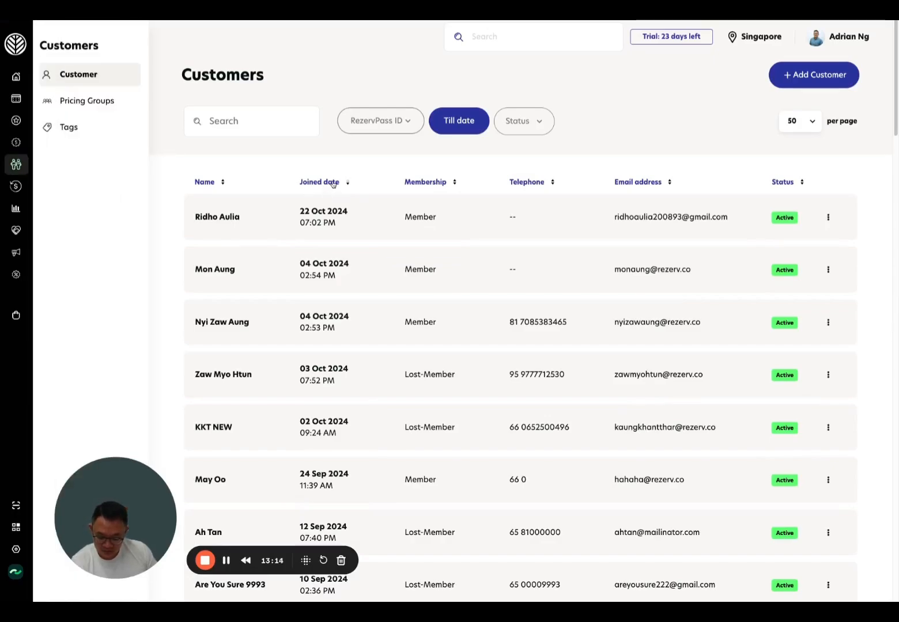
{"action": "left_click", "coordinate": [116, 105]}
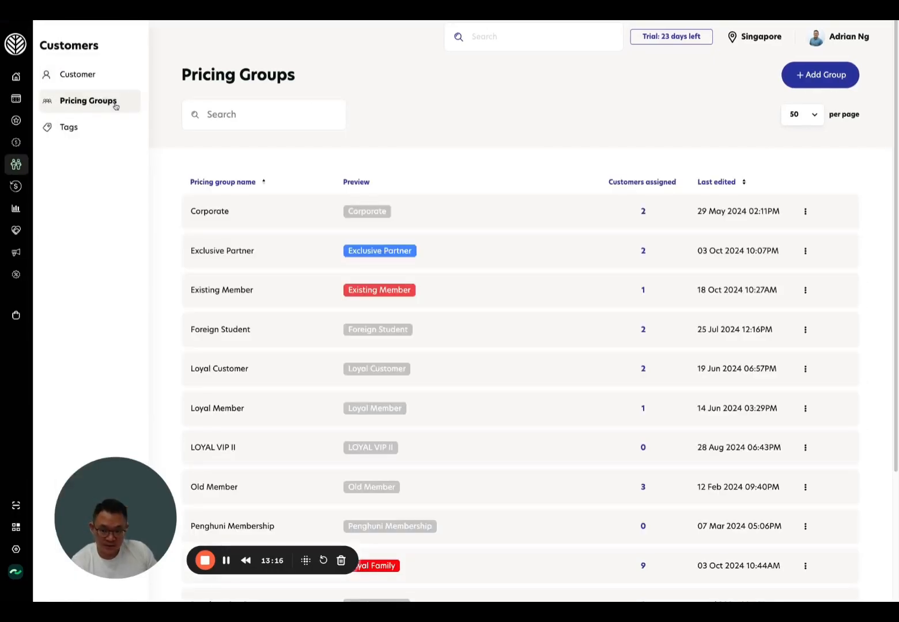
- View the form for adding a pricing group, cancel it, and look through the existing groups
{"action": "left_click", "coordinate": [789, 78]}
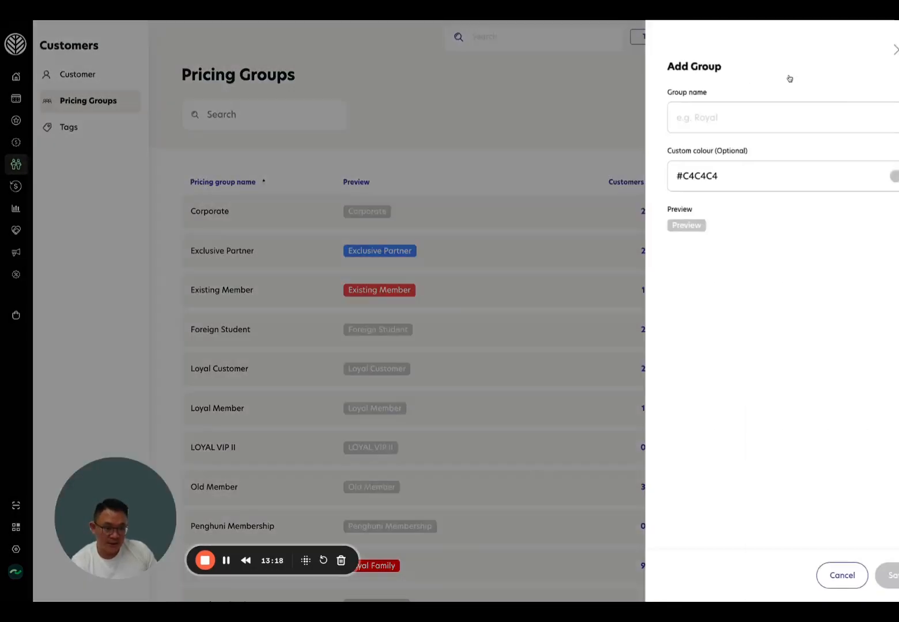
{"action": "left_click", "coordinate": [810, 575]}
{"action": "scroll", "coordinate": [553, 357], "scroll_direction": "down", "scroll_amount": 3}
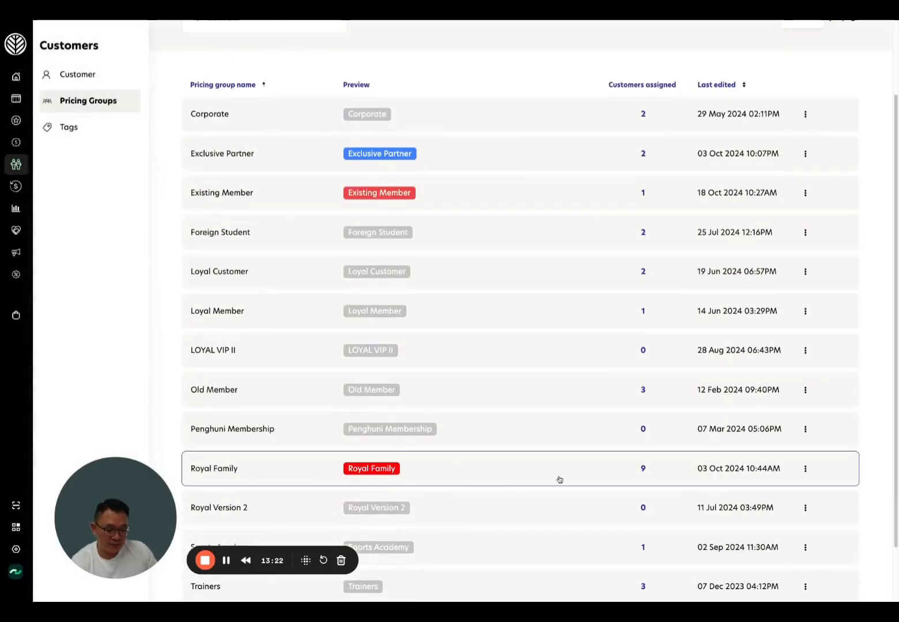
- Assign a customer to the Royal Family pricing group by searching for the customer's name and adding the match
{"action": "left_click", "coordinate": [805, 469]}
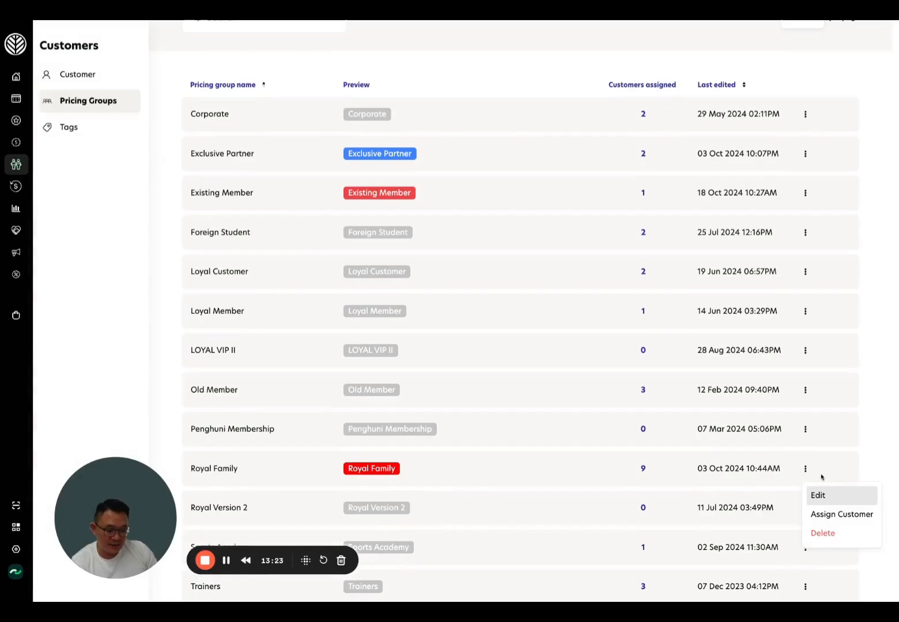
{"action": "left_click", "coordinate": [836, 516]}
{"action": "left_click", "coordinate": [684, 122]}
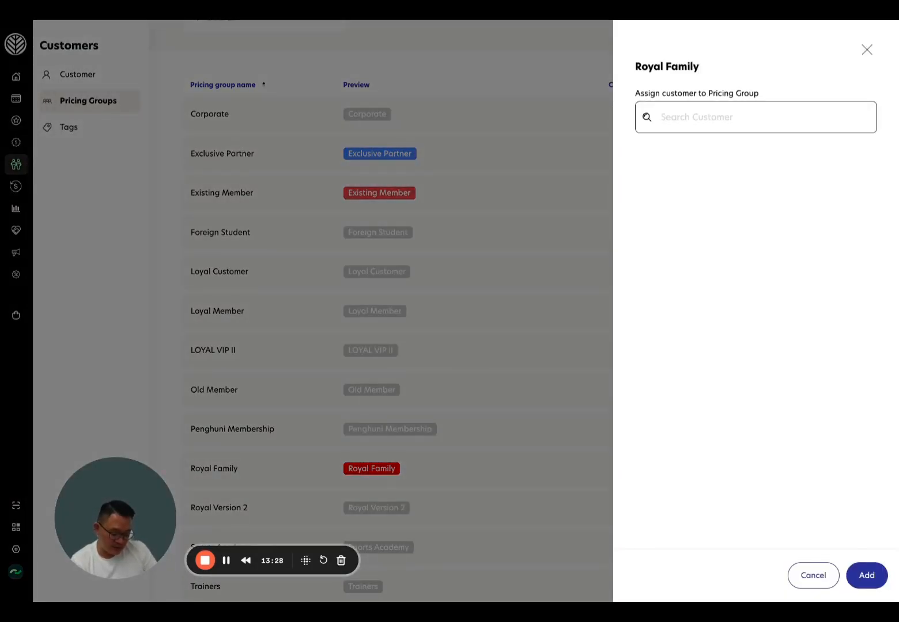
{"action": "type", "text": "bill"}
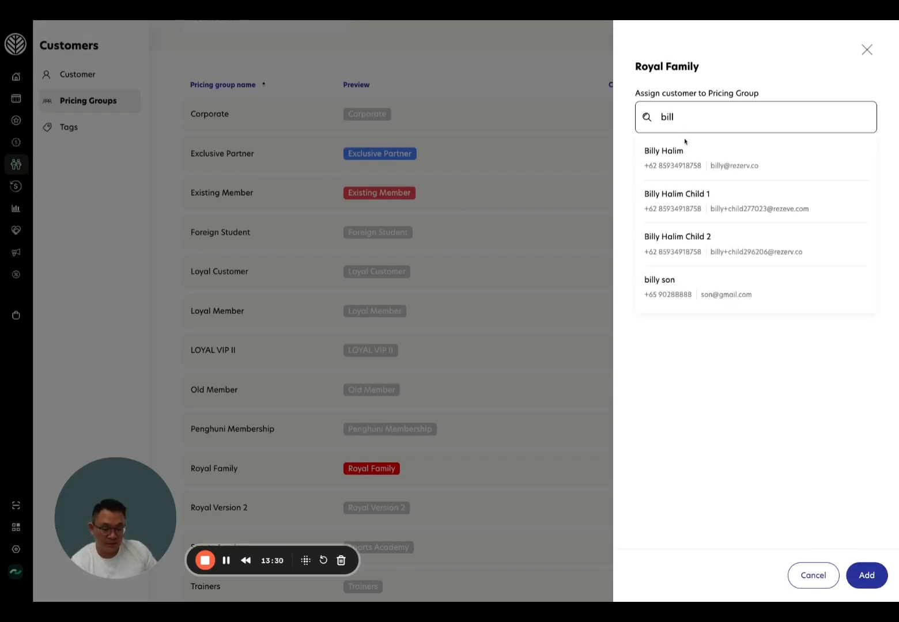
{"action": "left_click", "coordinate": [698, 166]}
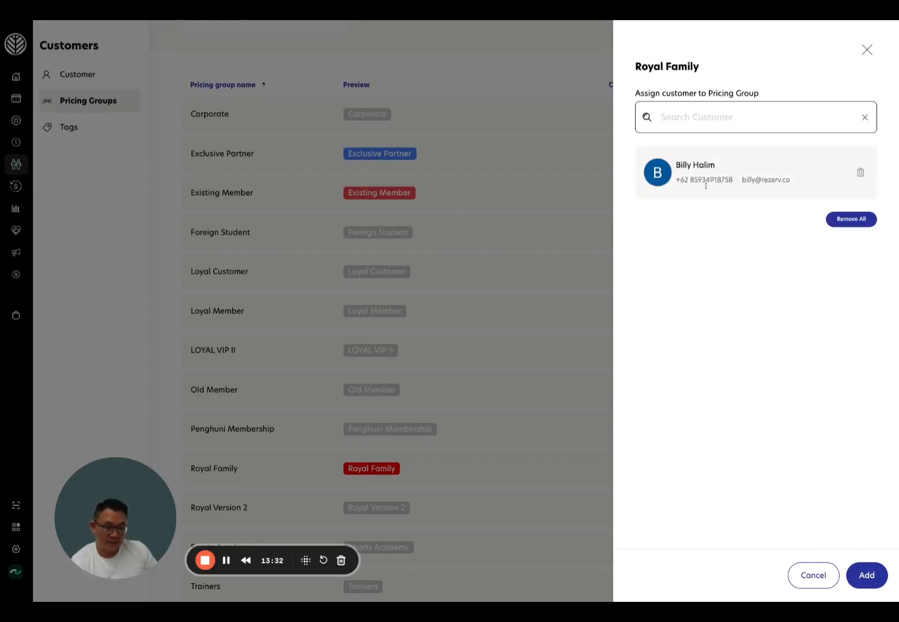
{"action": "left_click", "coordinate": [867, 576]}
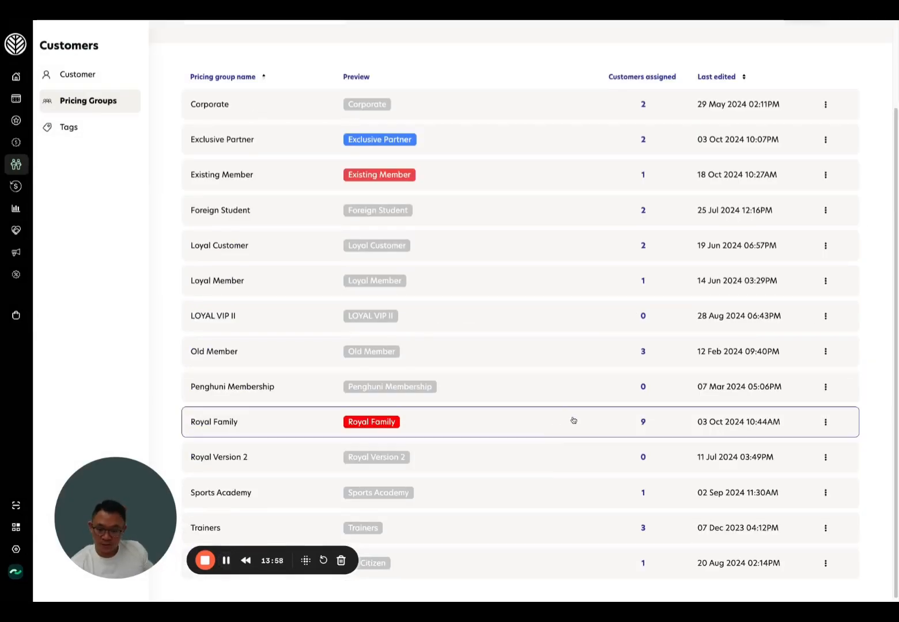
- Check the customers assigned to the Royal Family pricing group and open the 10x Session package's pricing
{"action": "left_click", "coordinate": [646, 427]}
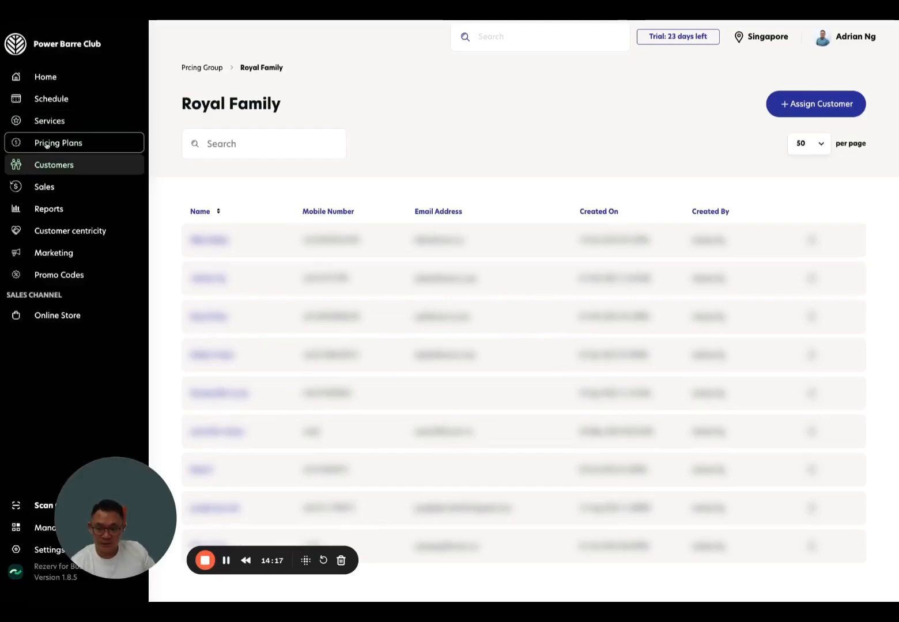
{"action": "left_click", "coordinate": [46, 145]}
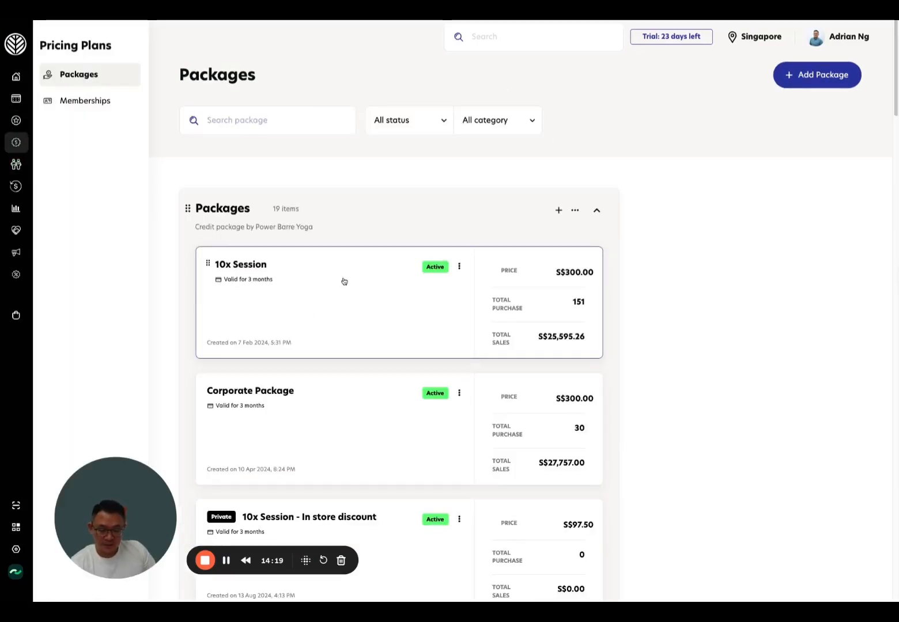
{"action": "left_click", "coordinate": [338, 281]}
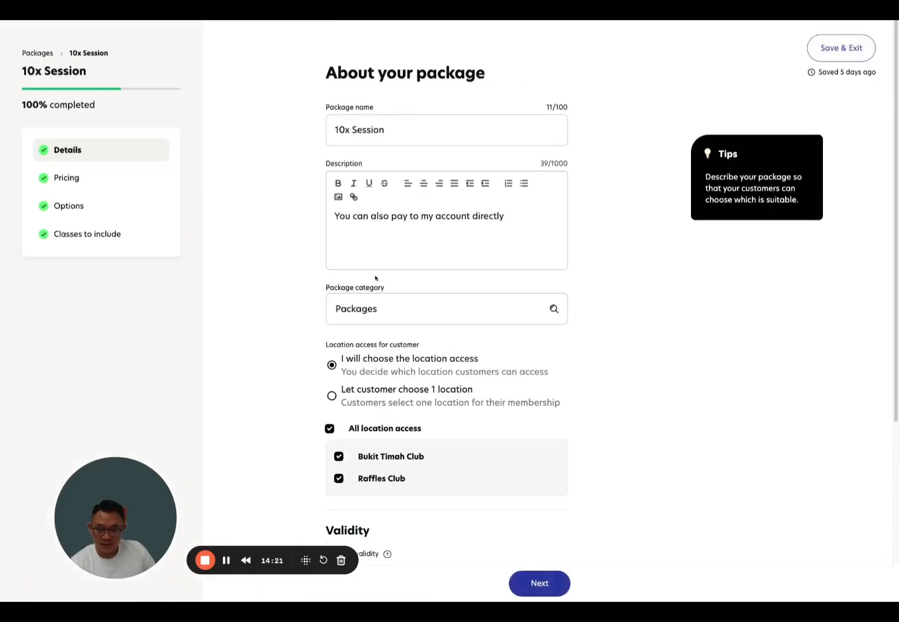
{"action": "left_click", "coordinate": [94, 182]}
- Compare the 10x Session package's price for unassigned customers with its price for the Royal Family group
{"action": "left_click", "coordinate": [536, 180]}
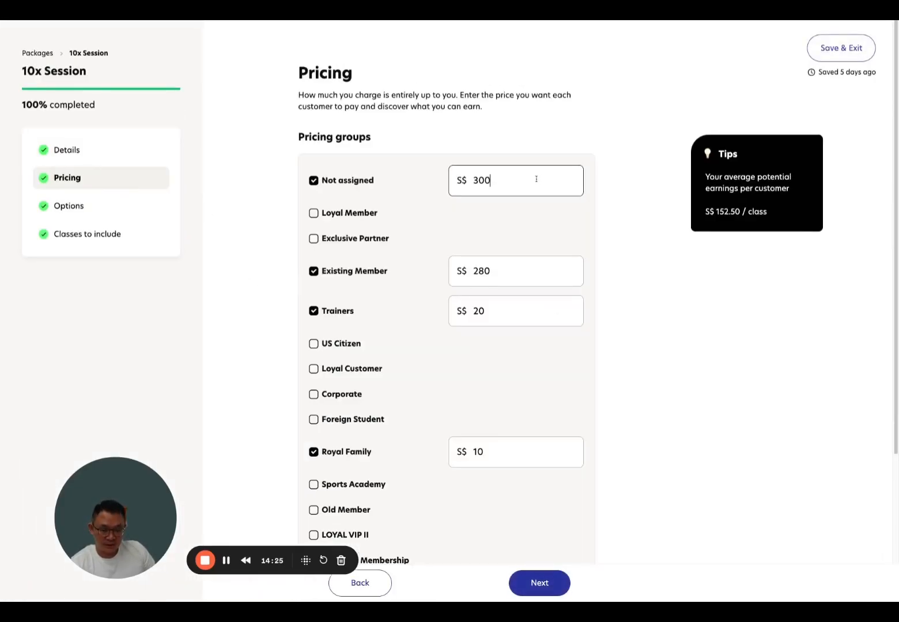
{"action": "left_click_drag", "start_coordinate": [536, 180], "coordinate": [479, 157]}
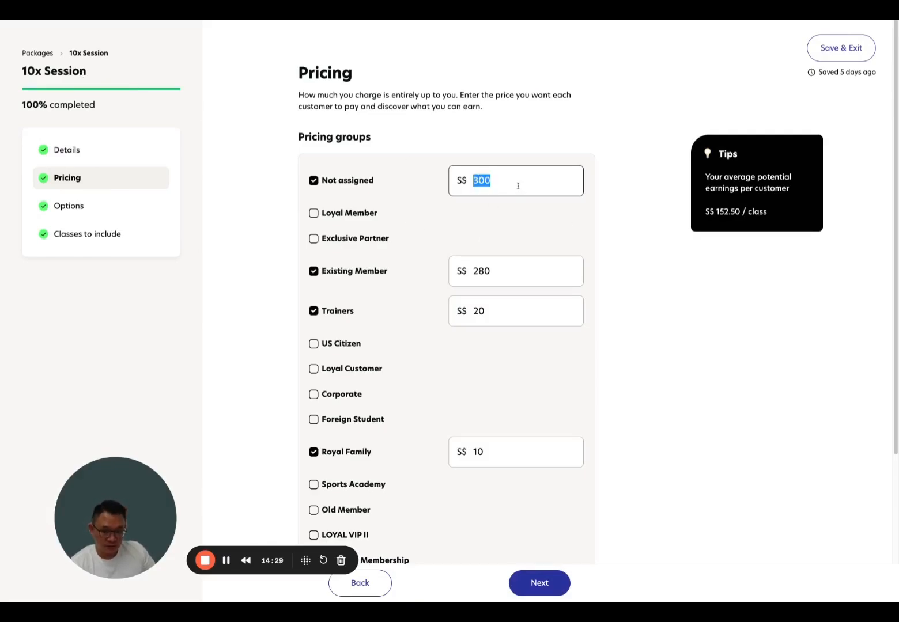
{"action": "scroll", "coordinate": [510, 242], "scroll_direction": "down", "scroll_amount": 2}
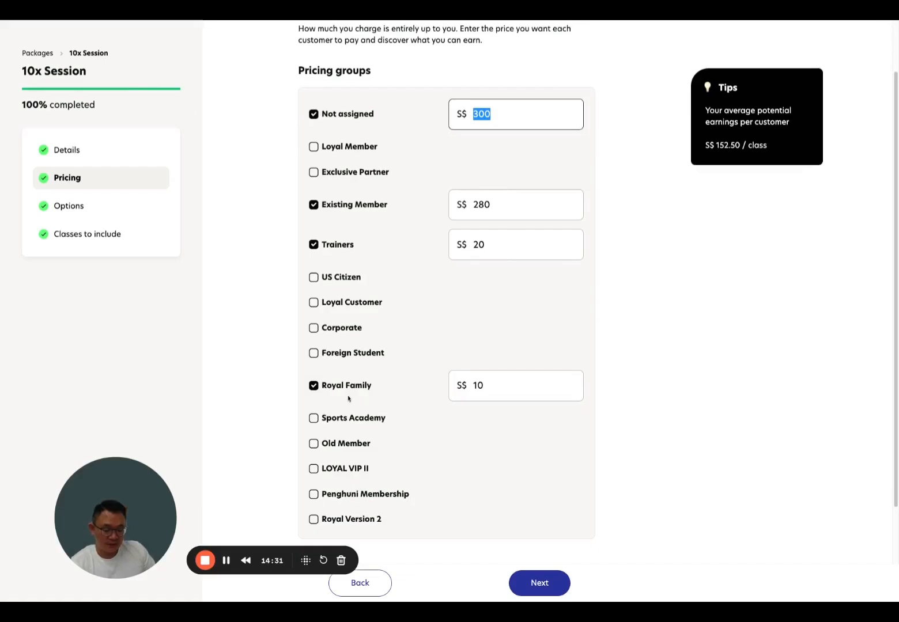
{"action": "left_click", "coordinate": [490, 383]}
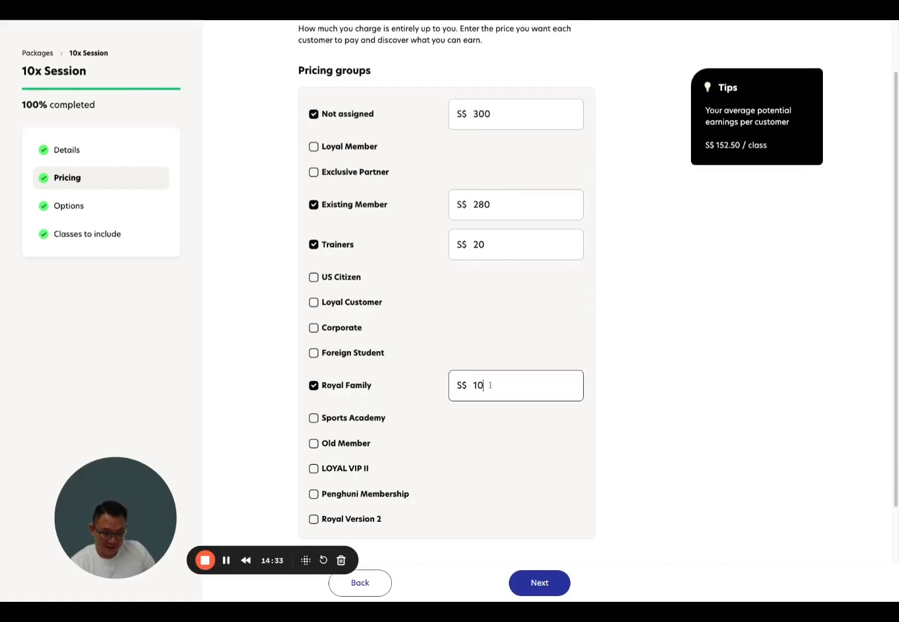
{"action": "double_click", "coordinate": [490, 383]}
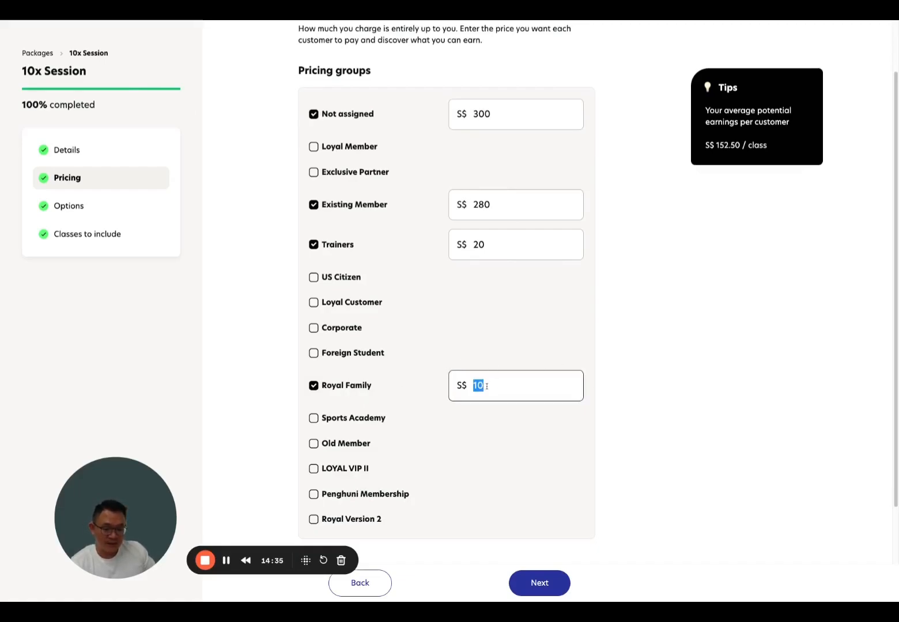
{"action": "scroll", "coordinate": [487, 386], "scroll_direction": "down", "scroll_amount": 2}
{"action": "scroll", "coordinate": [395, 507], "scroll_direction": "up", "scroll_amount": 3}
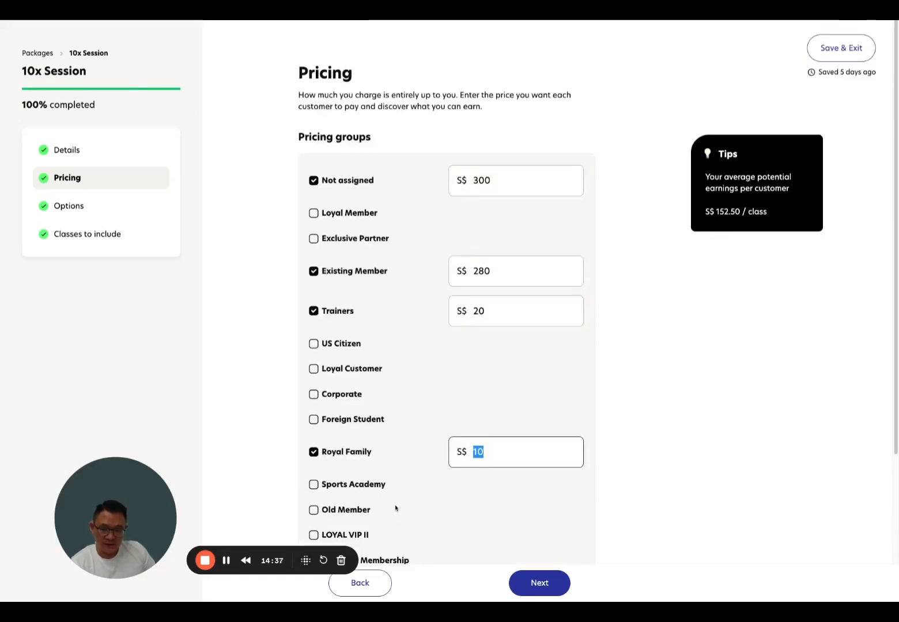
{"action": "left_click_drag", "start_coordinate": [73, 73], "coordinate": [32, 77]}
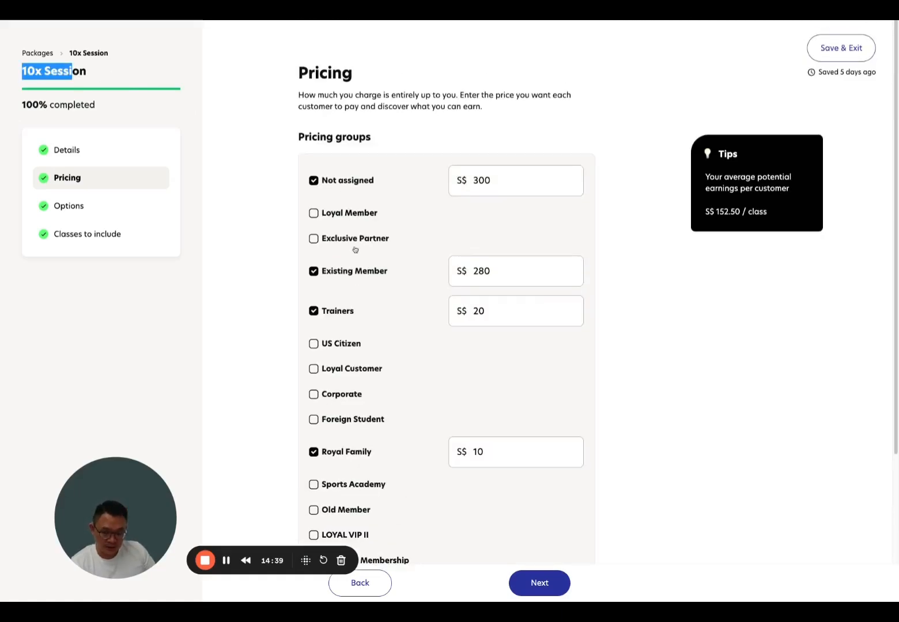
- Switch to the studio website and check the customer's price for 10x Session in the packages list
{"action": "key", "text": "ctrl+Tab"}
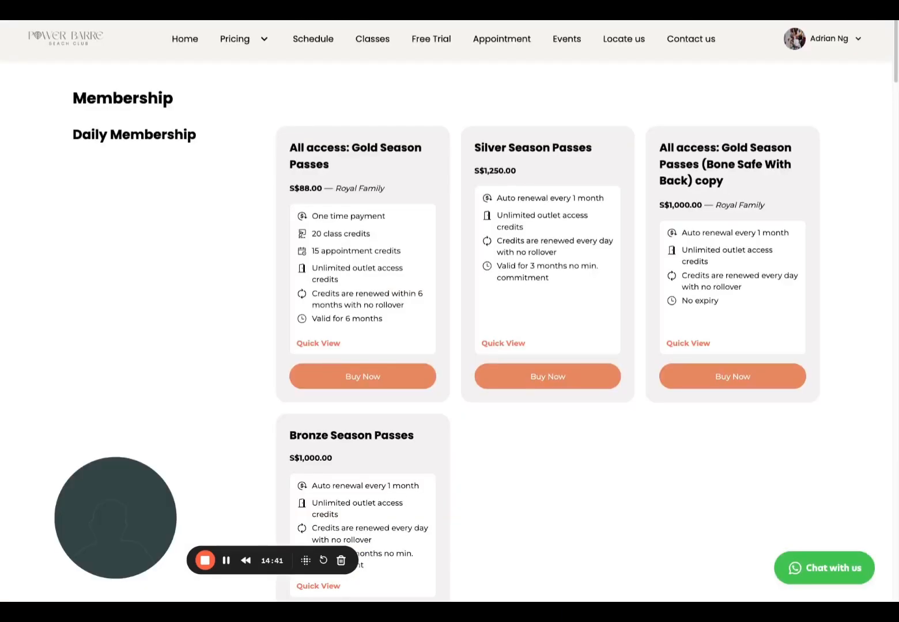
{"action": "mouse_move", "coordinate": [253, 38]}
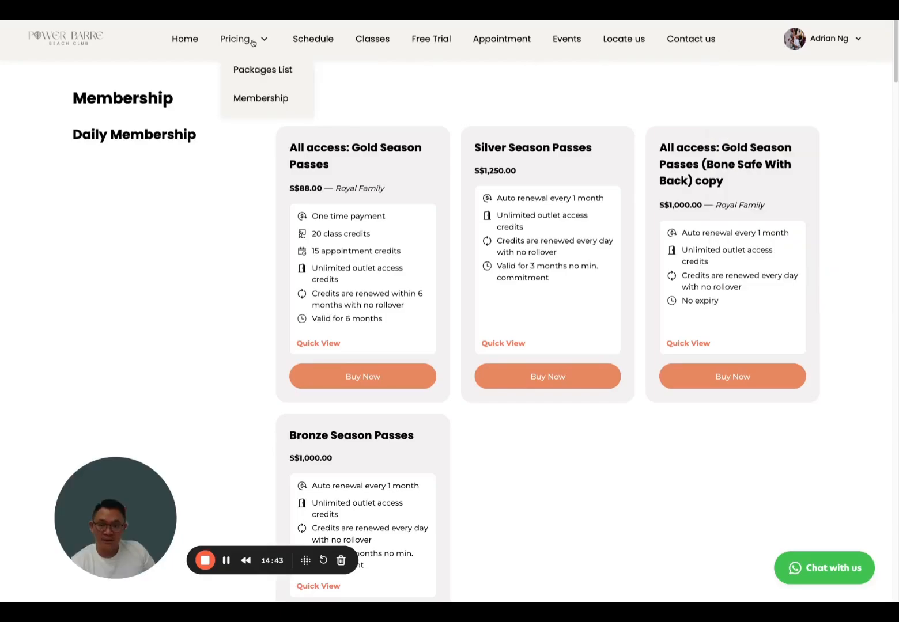
{"action": "left_click", "coordinate": [261, 70]}
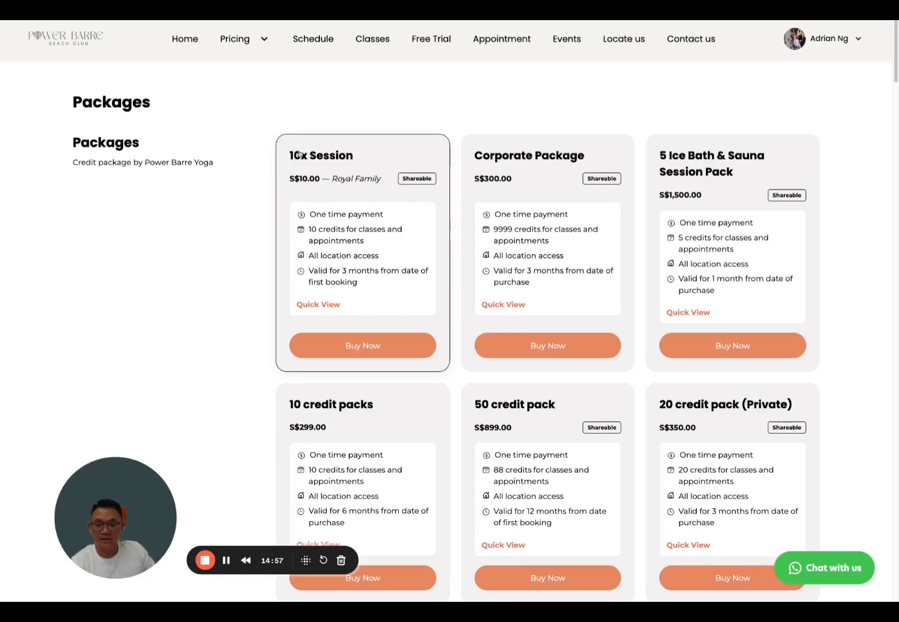
{"action": "left_click", "coordinate": [342, 187]}
- Return to the business portal, review the 10x Session package's group prices and number of credits, and open its options
{"action": "scroll", "coordinate": [490, 288], "scroll_direction": "down", "scroll_amount": 2}
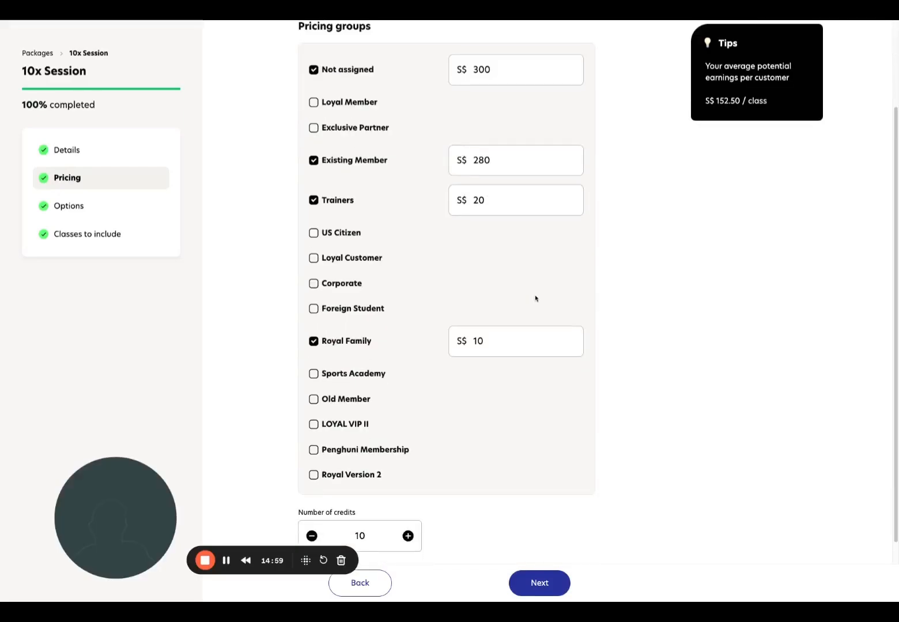
{"action": "scroll", "coordinate": [461, 237], "scroll_direction": "up", "scroll_amount": 2}
{"action": "left_click_drag", "start_coordinate": [35, 70], "coordinate": [98, 78]}
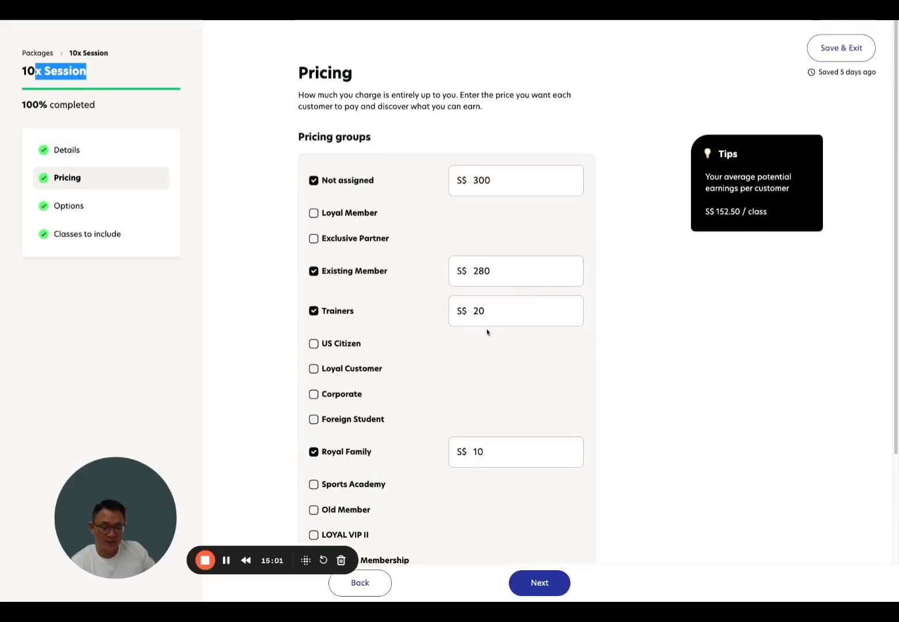
{"action": "scroll", "coordinate": [415, 357], "scroll_direction": "down", "scroll_amount": 3}
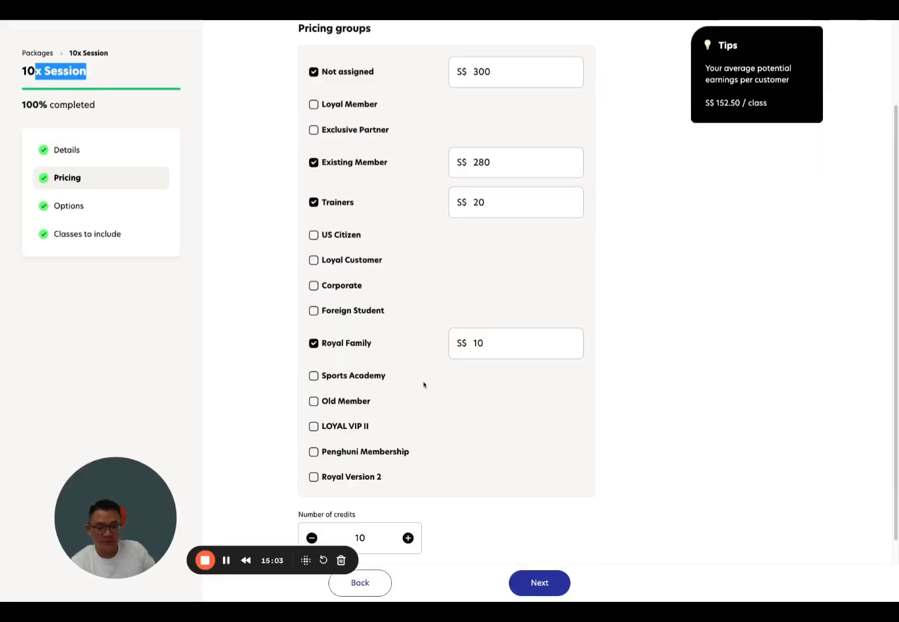
{"action": "scroll", "coordinate": [448, 406], "scroll_direction": "down", "scroll_amount": 1}
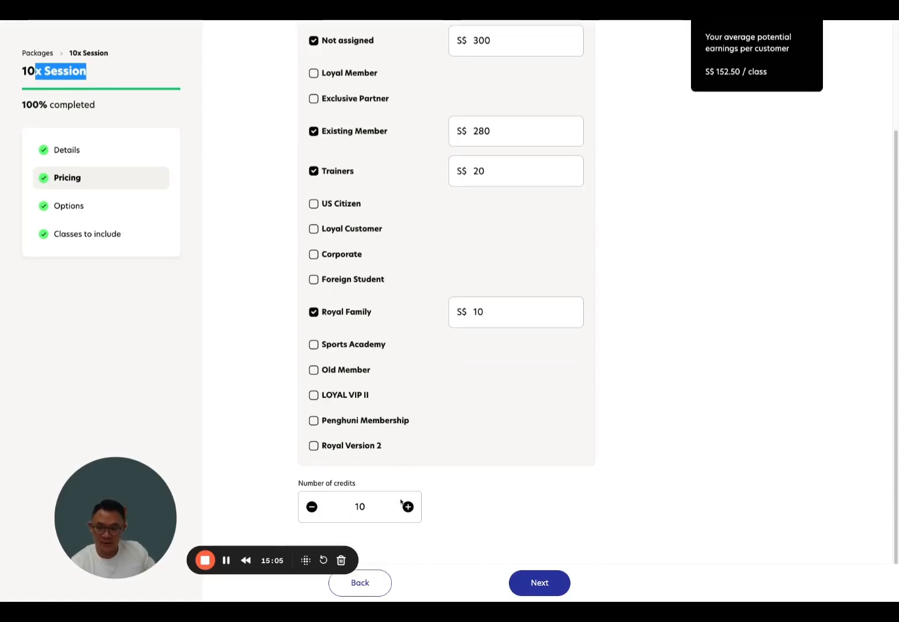
{"action": "left_click", "coordinate": [93, 206]}
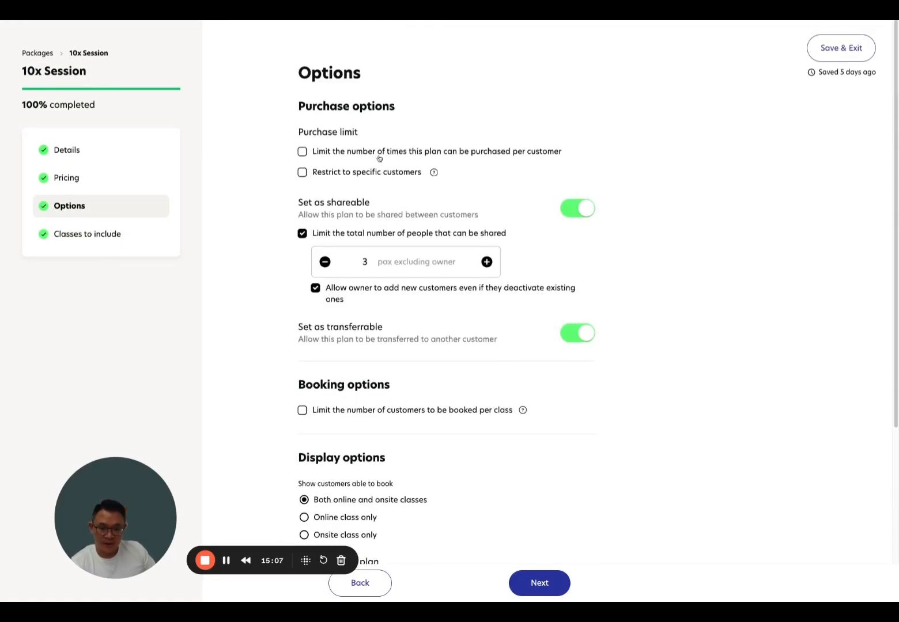
- Try a purchase limit of 1 per customer and the restriction to specific customers, clearing each option again
{"action": "left_click", "coordinate": [386, 157]}
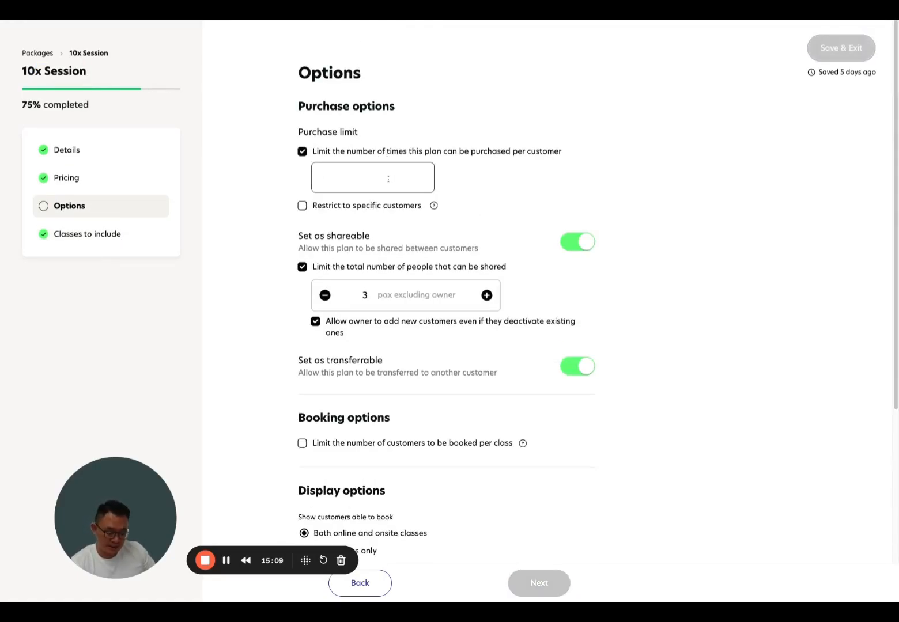
{"action": "type", "text": "1"}
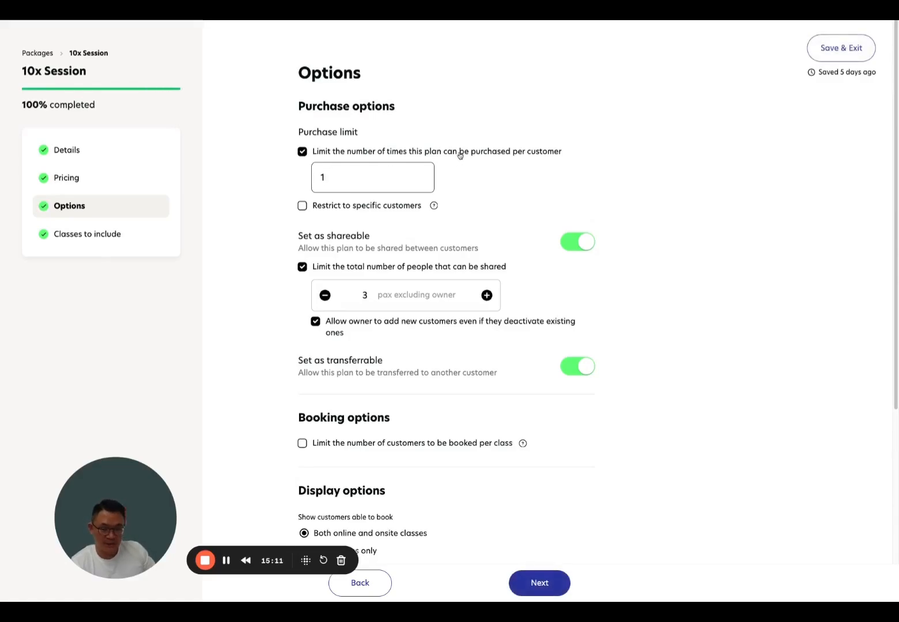
{"action": "left_click", "coordinate": [460, 153]}
{"action": "left_click", "coordinate": [406, 172]}
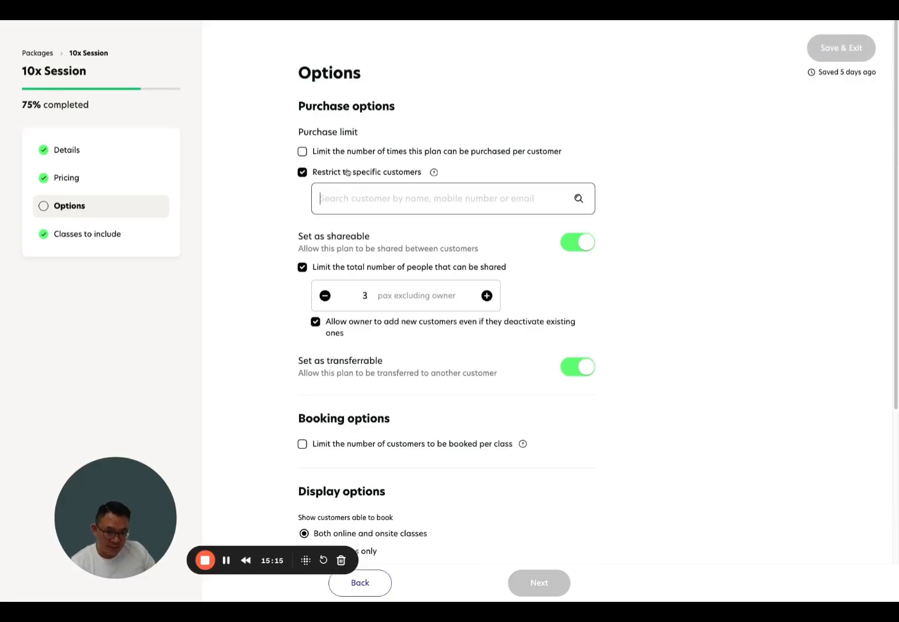
{"action": "left_click", "coordinate": [347, 173]}
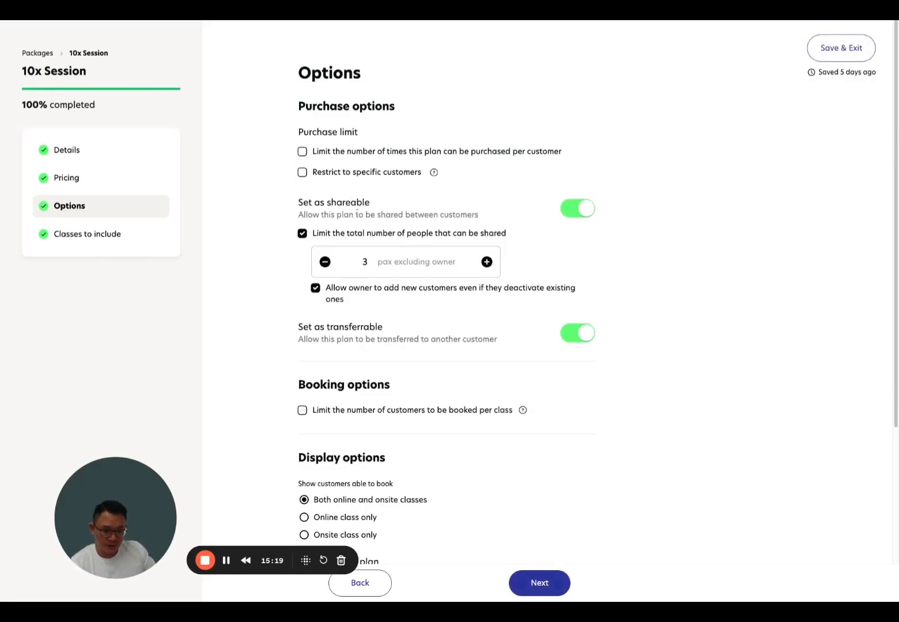
- Turn on the 10x Session package's limit on the number of customers to be booked per class
{"action": "scroll", "coordinate": [392, 322], "scroll_direction": "down", "scroll_amount": 2}
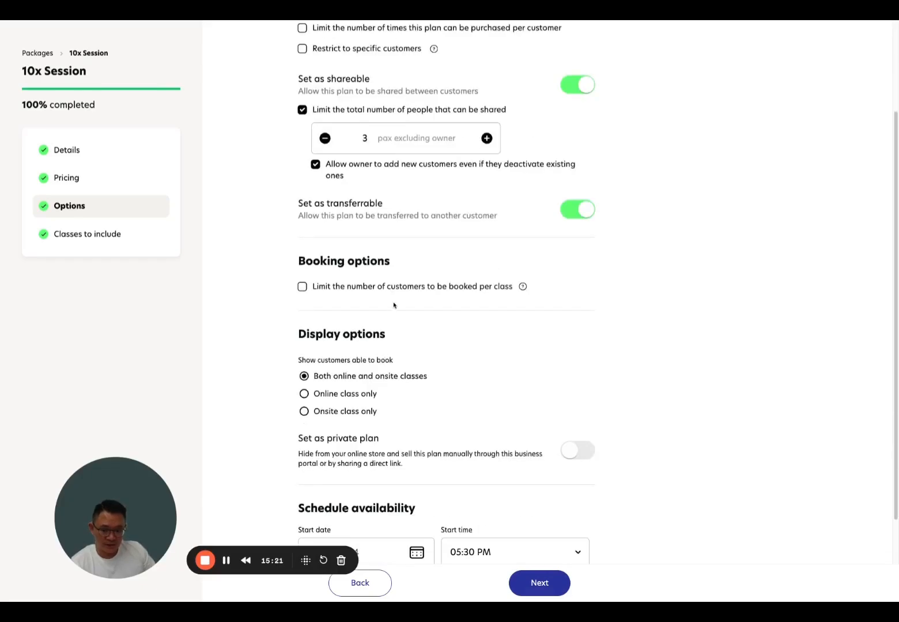
{"action": "left_click", "coordinate": [397, 295]}
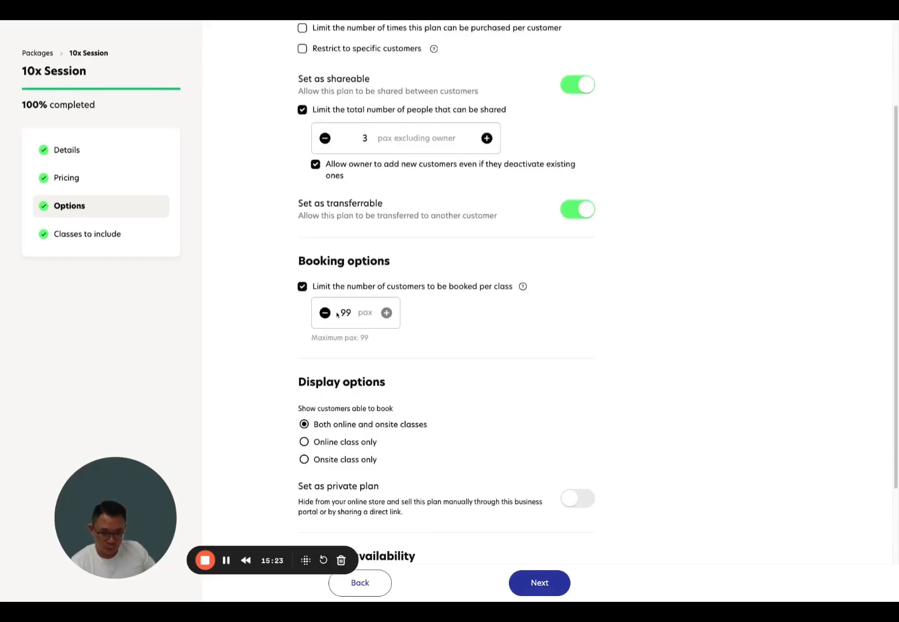
{"action": "scroll", "coordinate": [443, 254], "scroll_direction": "up", "scroll_amount": 2}
- Switch to the studio website and open the booking page for the 3:00 PM Hatha Yoga class at Raffles Club
{"action": "key", "text": "ctrl+Tab"}
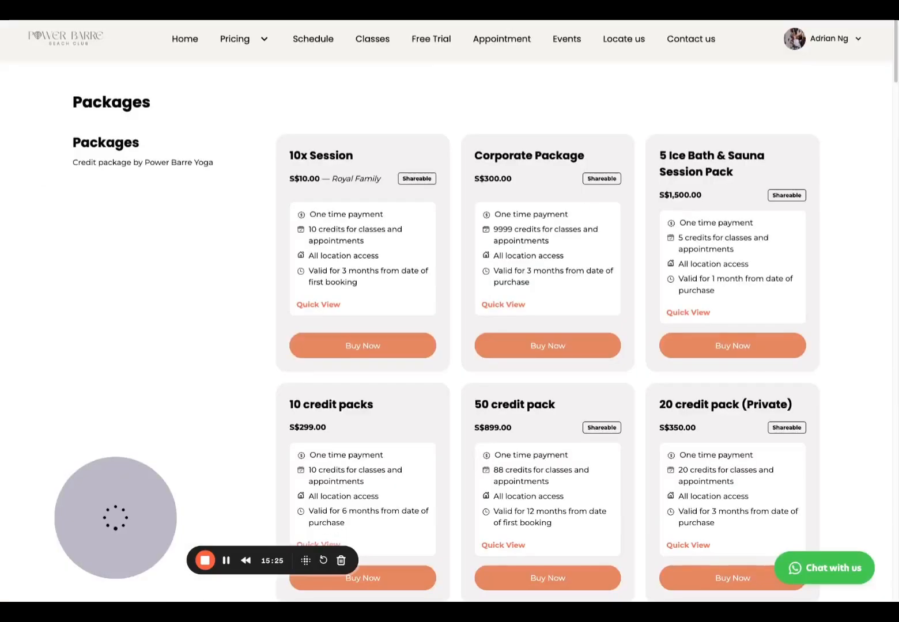
{"action": "left_click", "coordinate": [327, 39]}
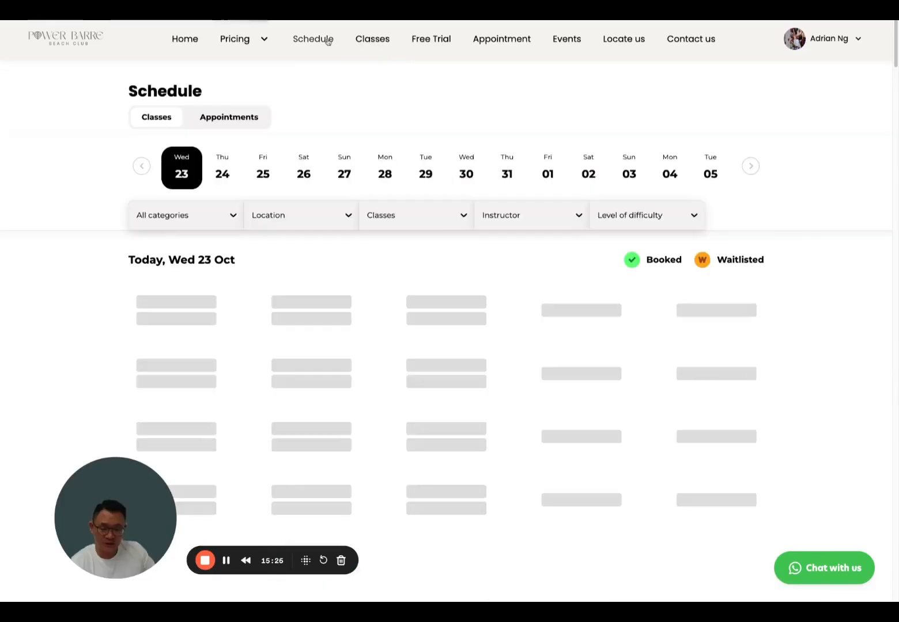
{"action": "scroll", "coordinate": [659, 322], "scroll_direction": "down", "scroll_amount": 2}
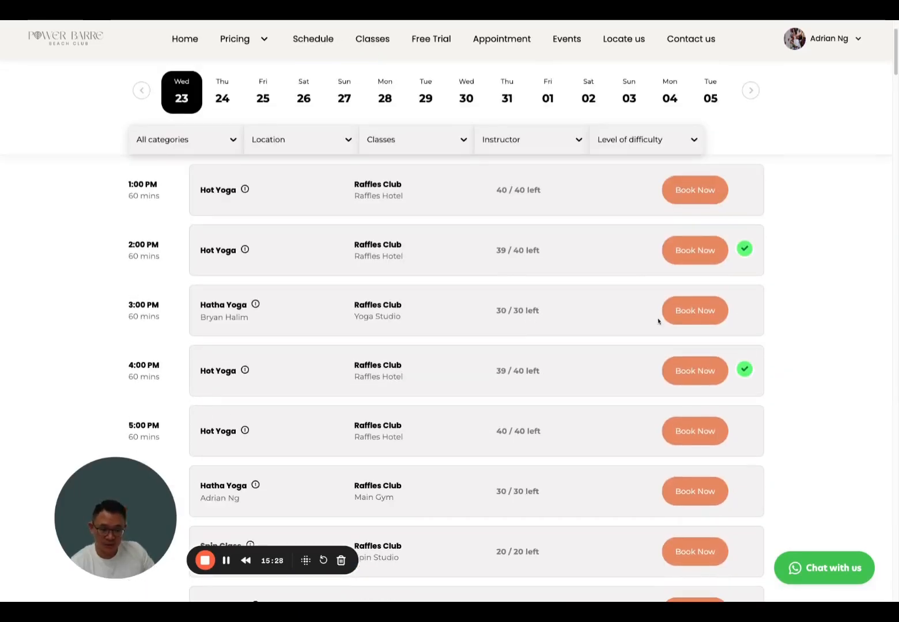
{"action": "left_click", "coordinate": [692, 318]}
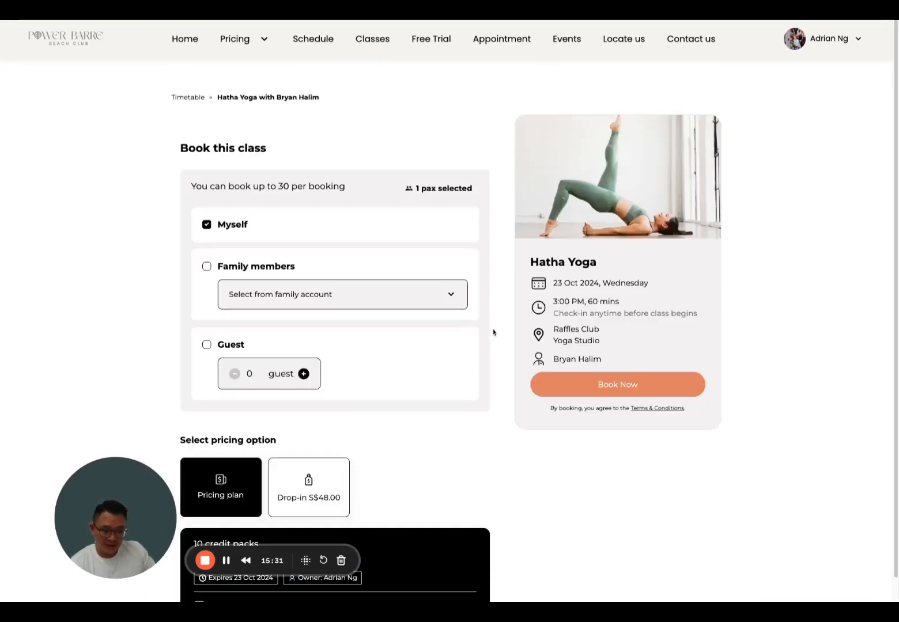
{"action": "scroll", "coordinate": [496, 329], "scroll_direction": "down", "scroll_amount": 2}
{"action": "scroll", "coordinate": [226, 246], "scroll_direction": "up", "scroll_amount": 2}
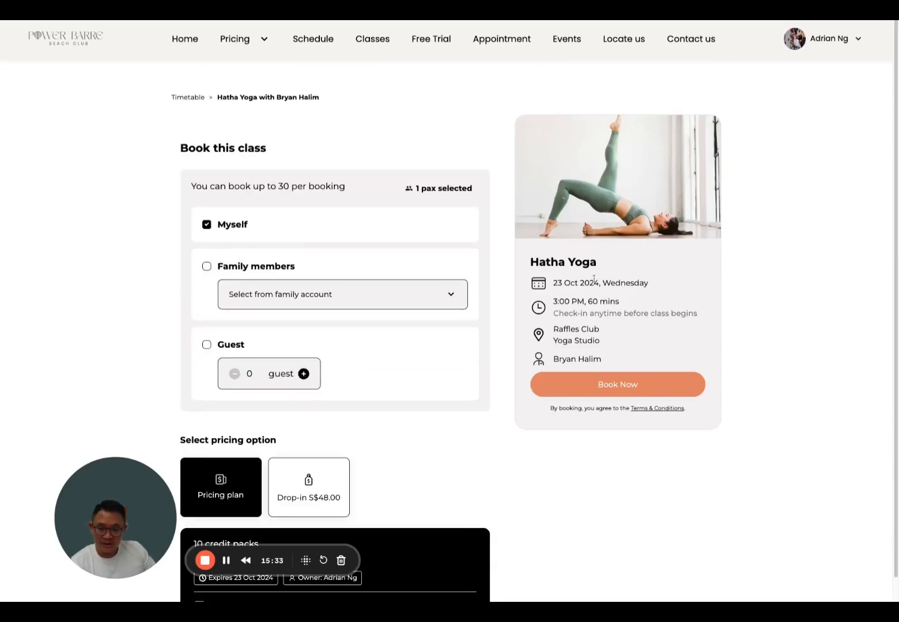
{"action": "left_click_drag", "start_coordinate": [531, 261], "coordinate": [602, 266]}
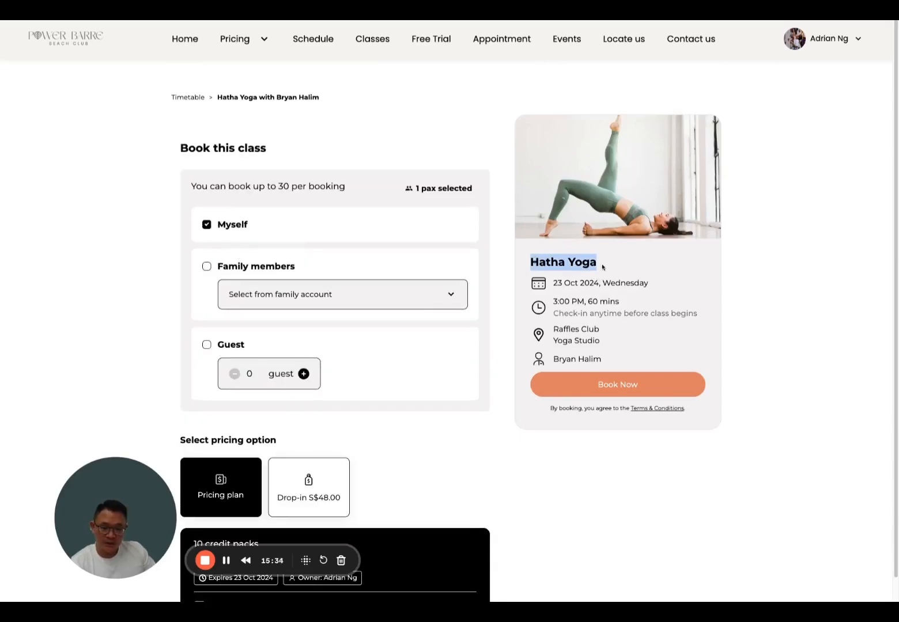
- Add 2 guests to the Hatha Yoga booking alongside the customer
{"action": "left_click", "coordinate": [206, 346]}
{"action": "left_click", "coordinate": [306, 374]}
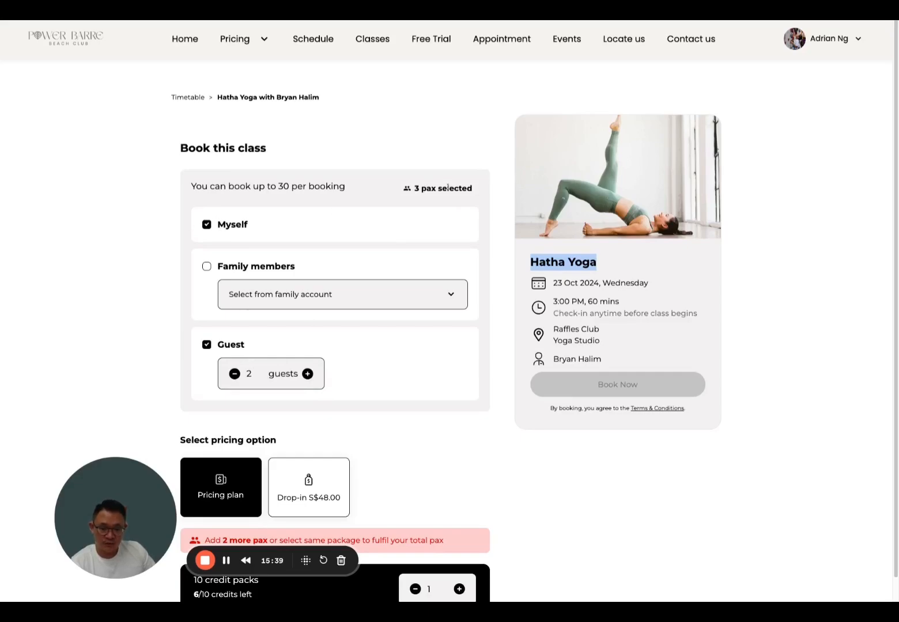
{"action": "left_click", "coordinate": [448, 188]}
- Allocate 2 pax of the booking to the 10x Session package to cover the remaining places
{"action": "scroll", "coordinate": [461, 246], "scroll_direction": "down", "scroll_amount": 4}
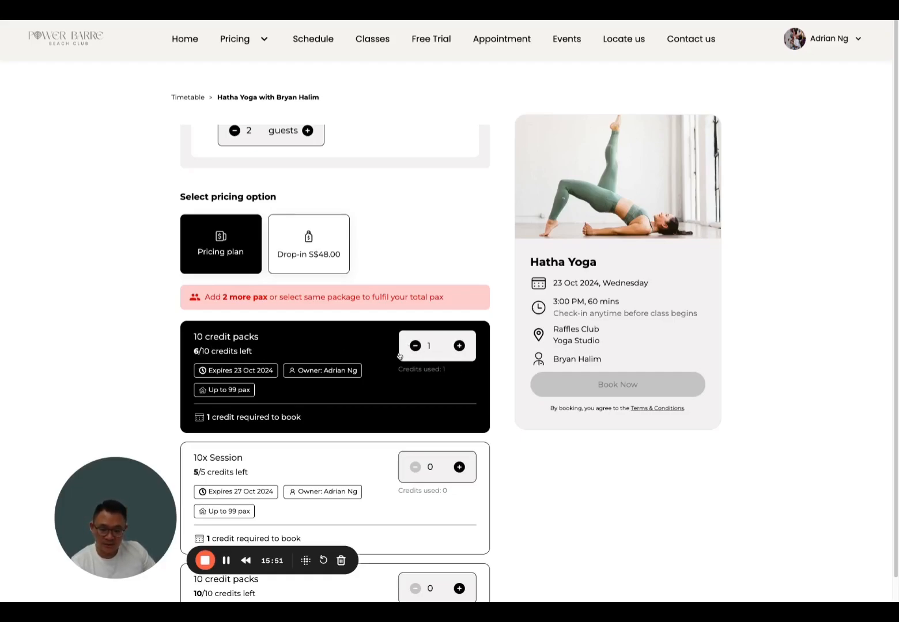
{"action": "scroll", "coordinate": [452, 442], "scroll_direction": "down", "scroll_amount": 1}
{"action": "left_click", "coordinate": [459, 442]}
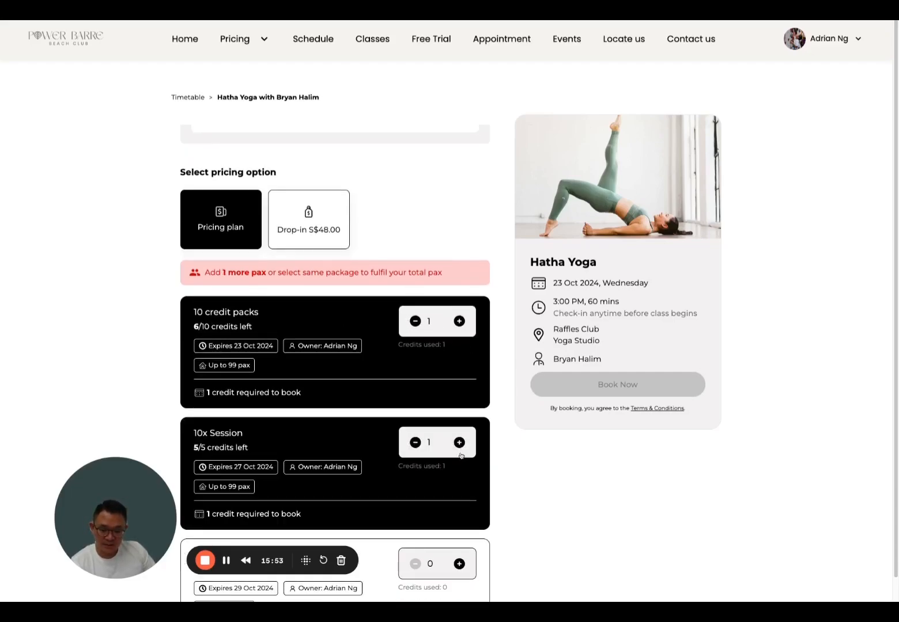
{"action": "left_click", "coordinate": [460, 443]}
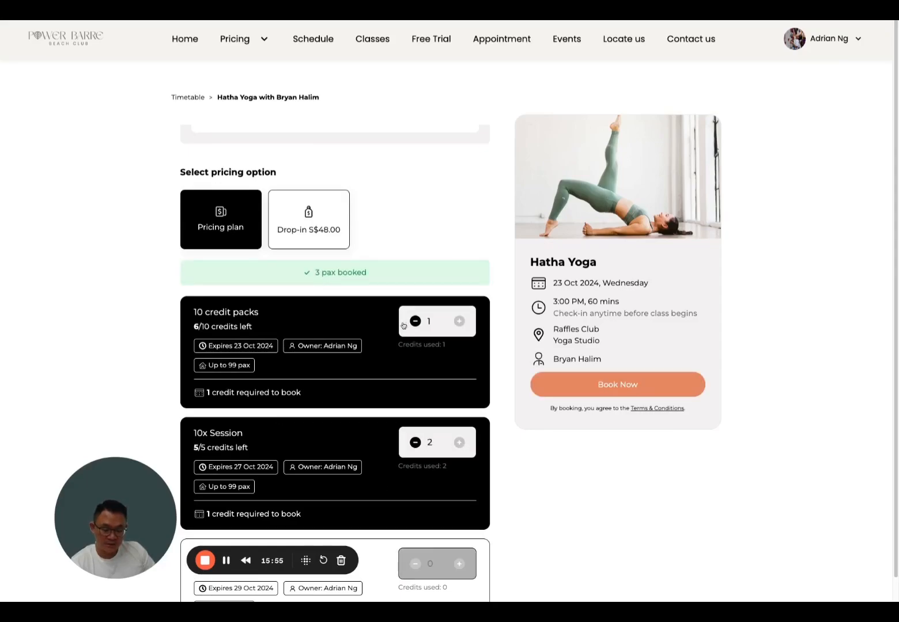
{"action": "scroll", "coordinate": [417, 398], "scroll_direction": "up", "scroll_amount": 5}
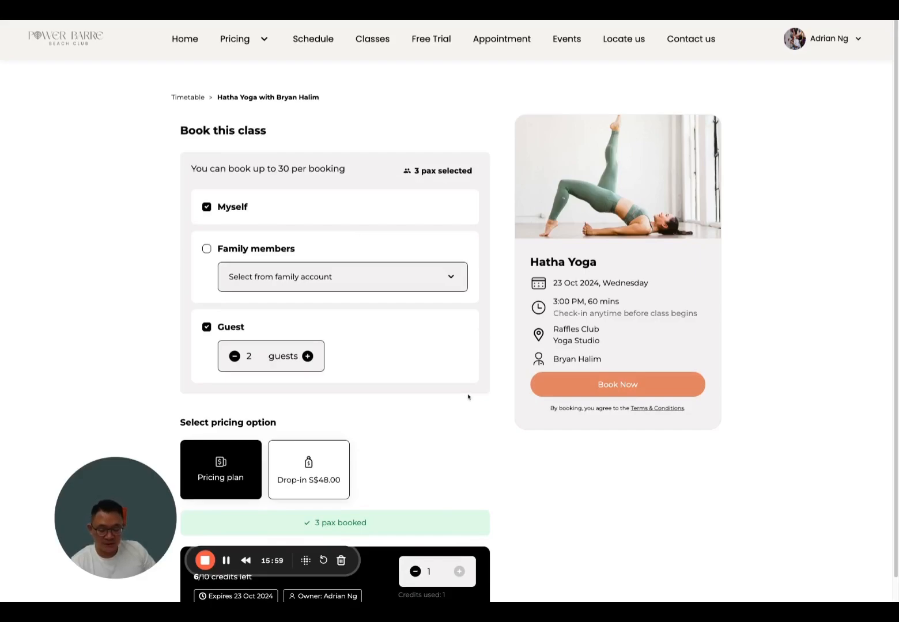
- Confirm the Hatha Yoga booking for 3 pax and review the credits used from the 10x Session and 10 credit packs packages
{"action": "left_click", "coordinate": [640, 388]}
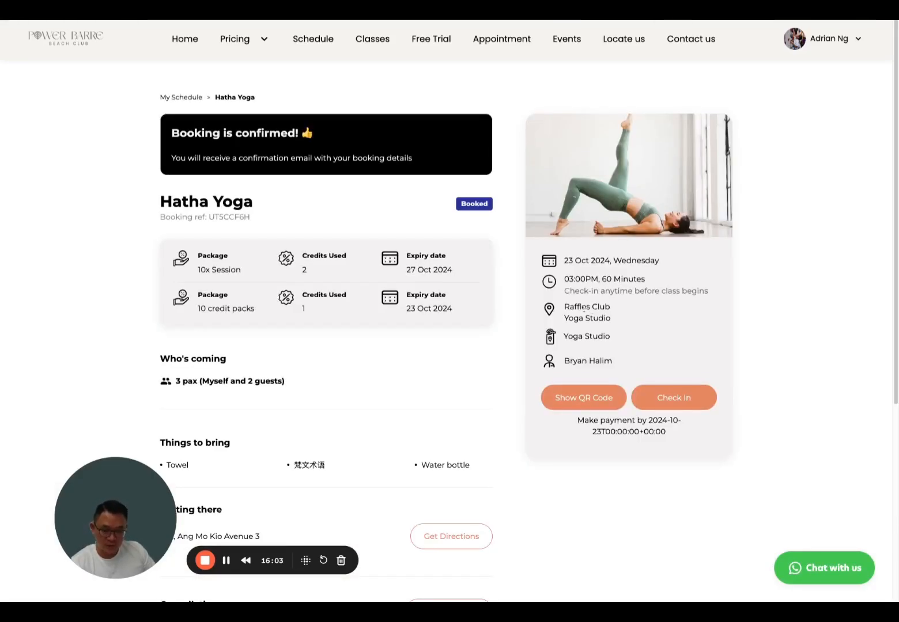
{"action": "triple_click", "coordinate": [213, 262]}
{"action": "left_click", "coordinate": [310, 286]}
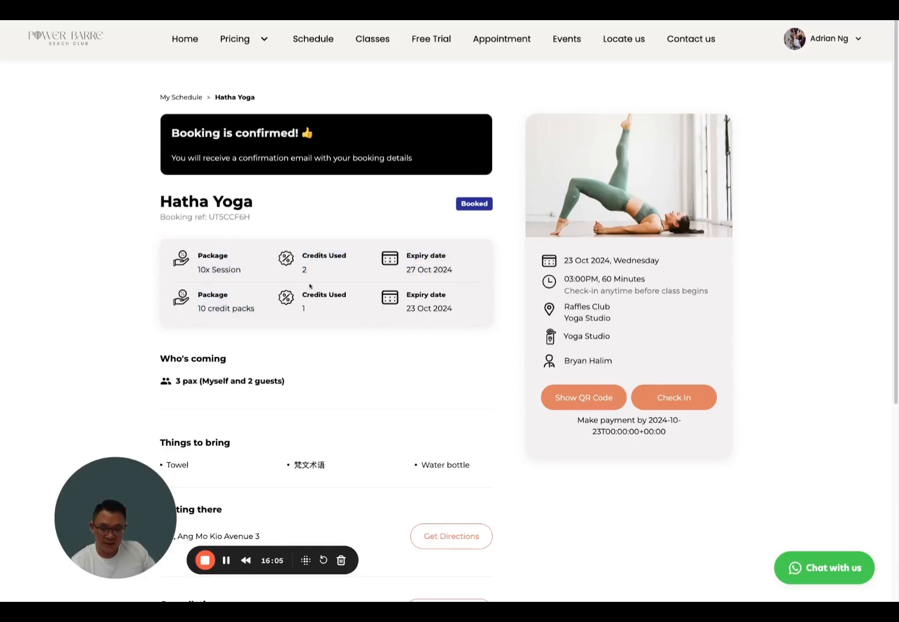
{"action": "double_click", "coordinate": [300, 272]}
{"action": "left_click", "coordinate": [219, 263]}
{"action": "left_click_drag", "start_coordinate": [226, 309], "coordinate": [284, 313]}
{"action": "left_click", "coordinate": [340, 336]}
- Open the customer's own package list and bring up the sharing settings of the paid Corporate Package
{"action": "left_click", "coordinate": [787, 45]}
{"action": "left_click", "coordinate": [765, 140]}
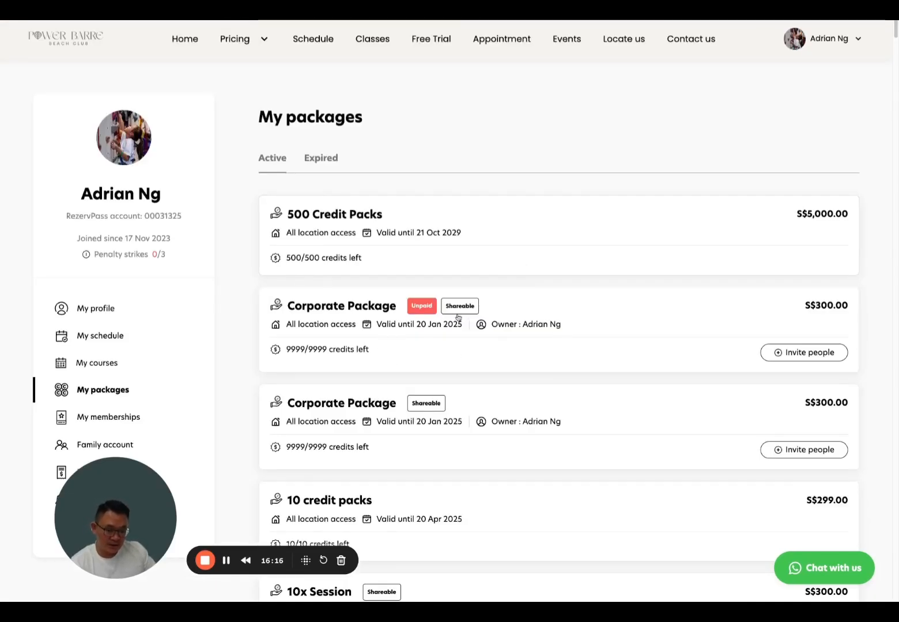
{"action": "scroll", "coordinate": [426, 327], "scroll_direction": "down", "scroll_amount": 2}
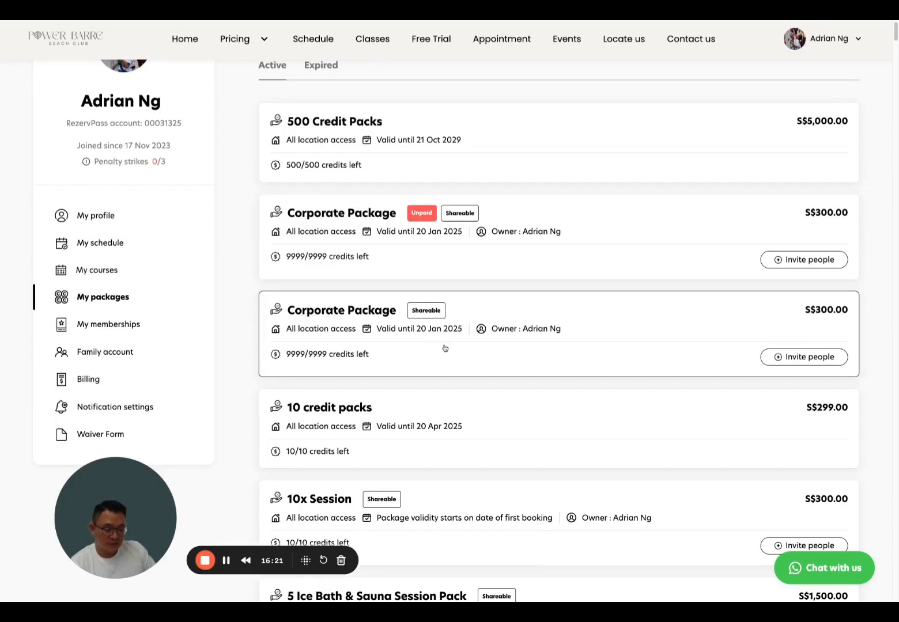
{"action": "left_click", "coordinate": [775, 360]}
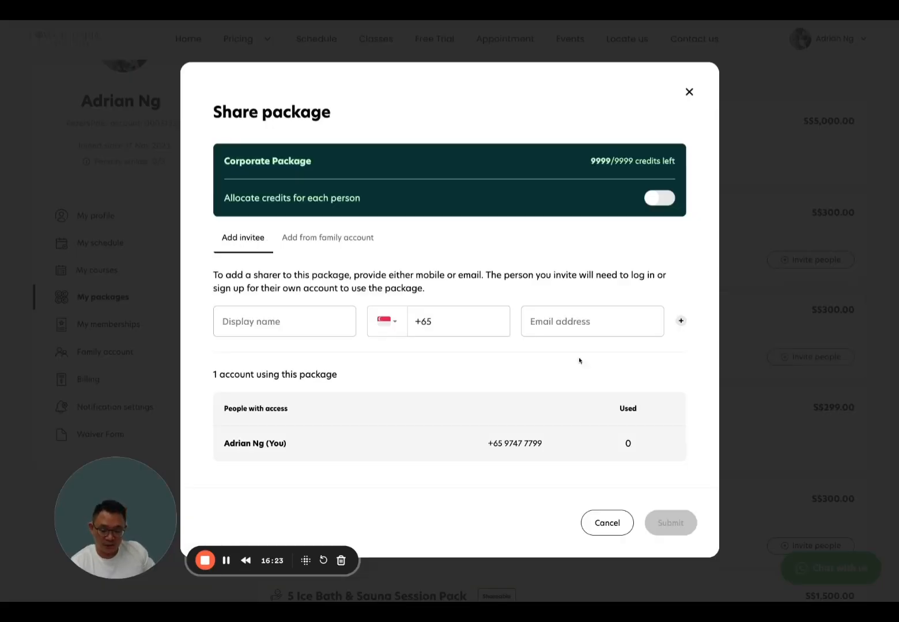
- Add an invitee with the display name wife and a mobile number to the Corporate Package's sharers
{"action": "left_click", "coordinate": [287, 340]}
{"action": "left_click", "coordinate": [474, 341]}
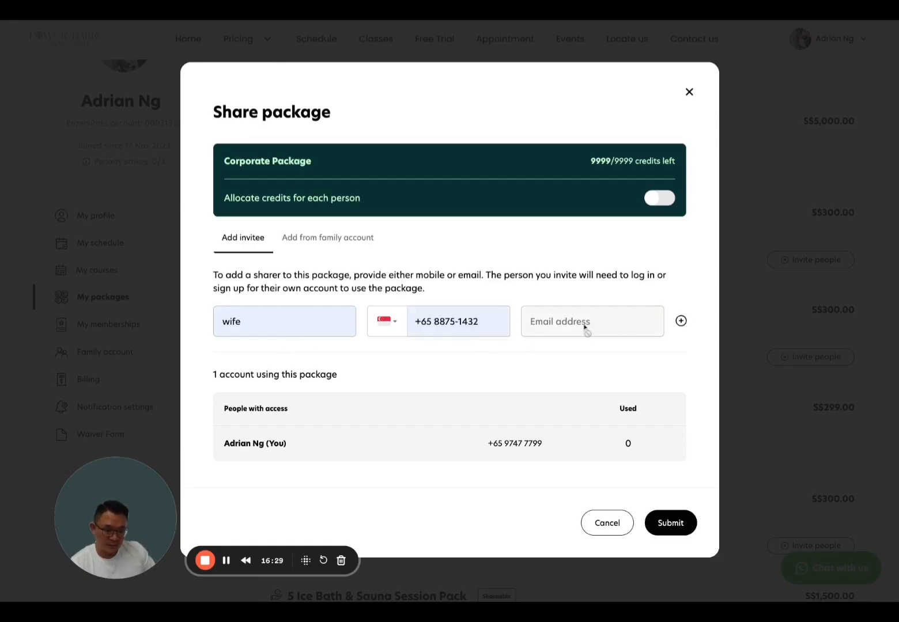
{"action": "left_click", "coordinate": [681, 322]}
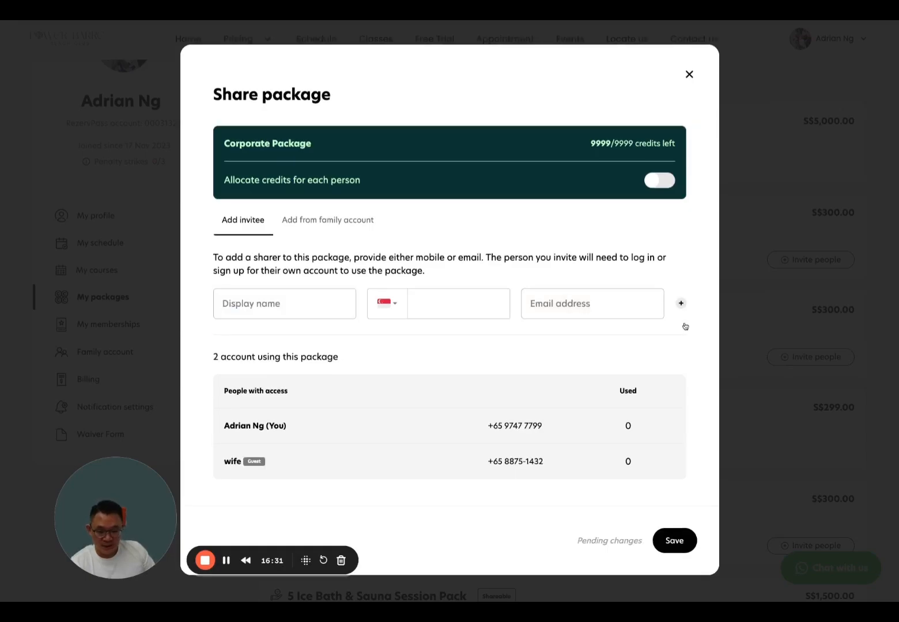
- Try allocating credits per person with 2000 credits for the invited sharer, discarding the unsaved sharing changes
{"action": "left_click", "coordinate": [660, 180]}
{"action": "left_click", "coordinate": [624, 467]}
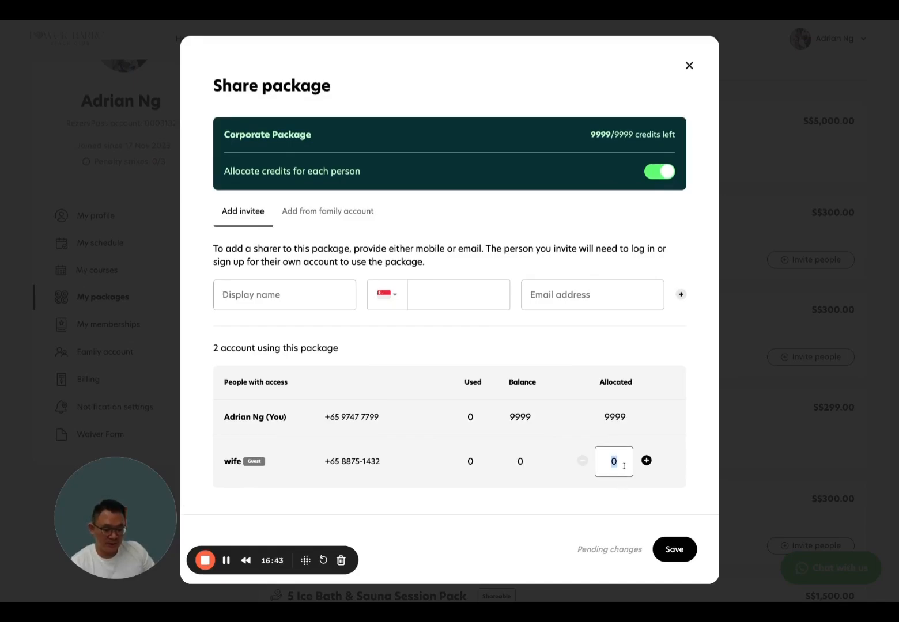
{"action": "type", "text": "2000"}
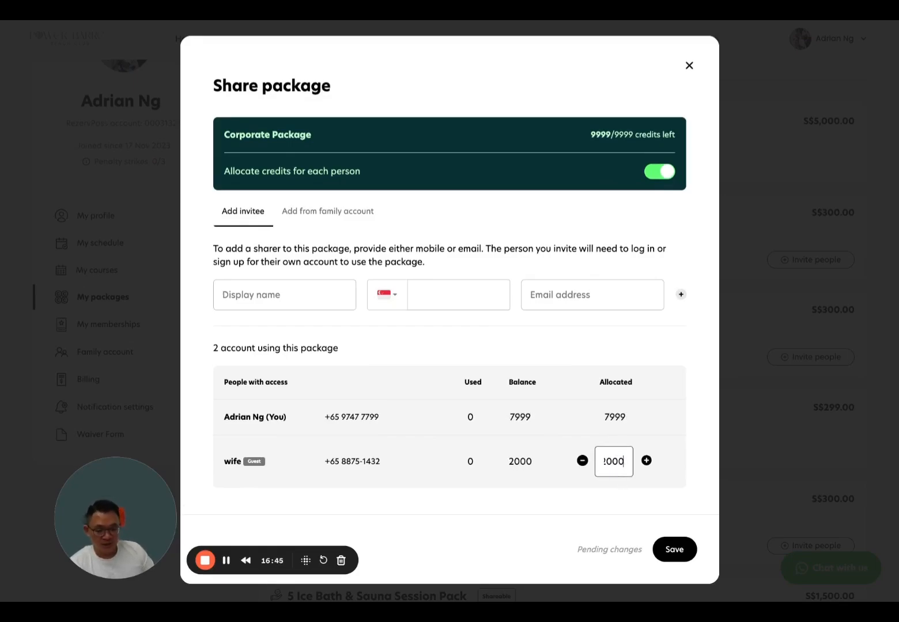
{"action": "left_click", "coordinate": [629, 439]}
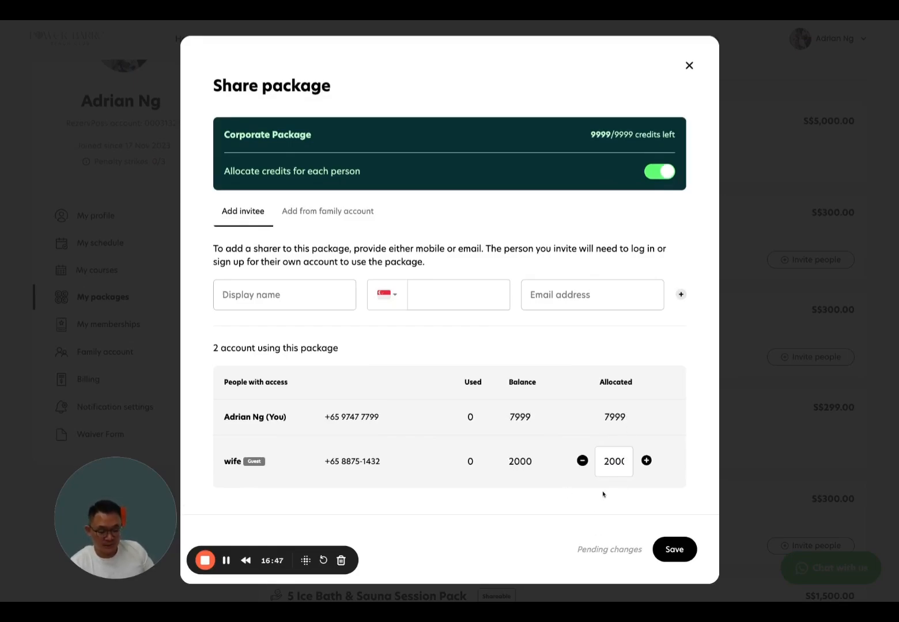
{"action": "double_click", "coordinate": [601, 414]}
{"action": "double_click", "coordinate": [607, 467]}
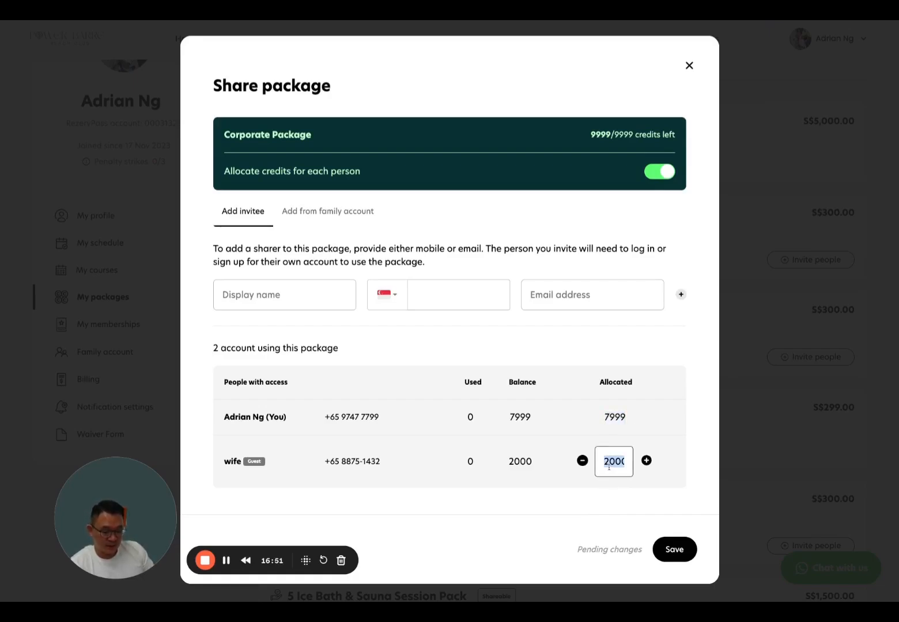
{"action": "left_click", "coordinate": [575, 507]}
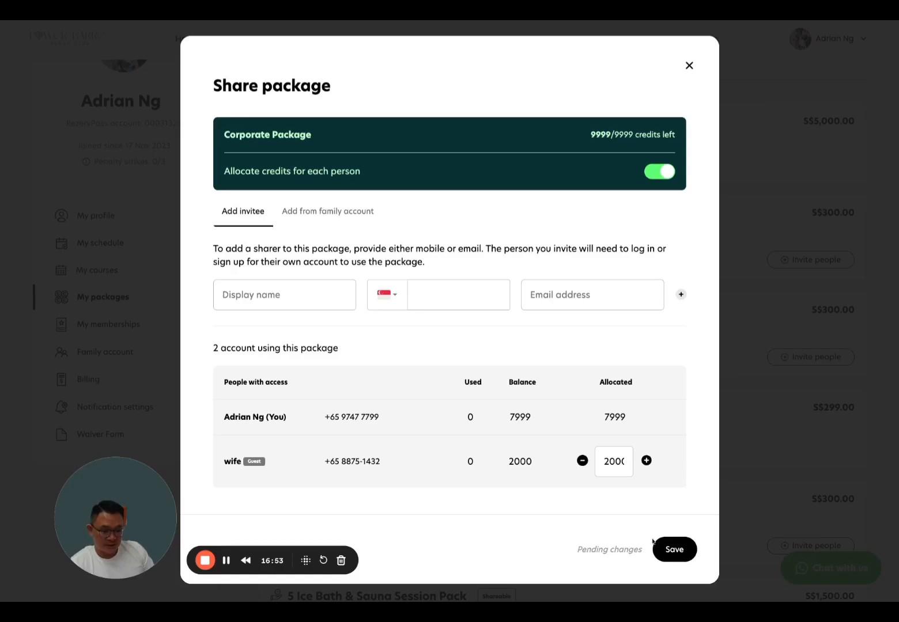
{"action": "left_click", "coordinate": [689, 66]}
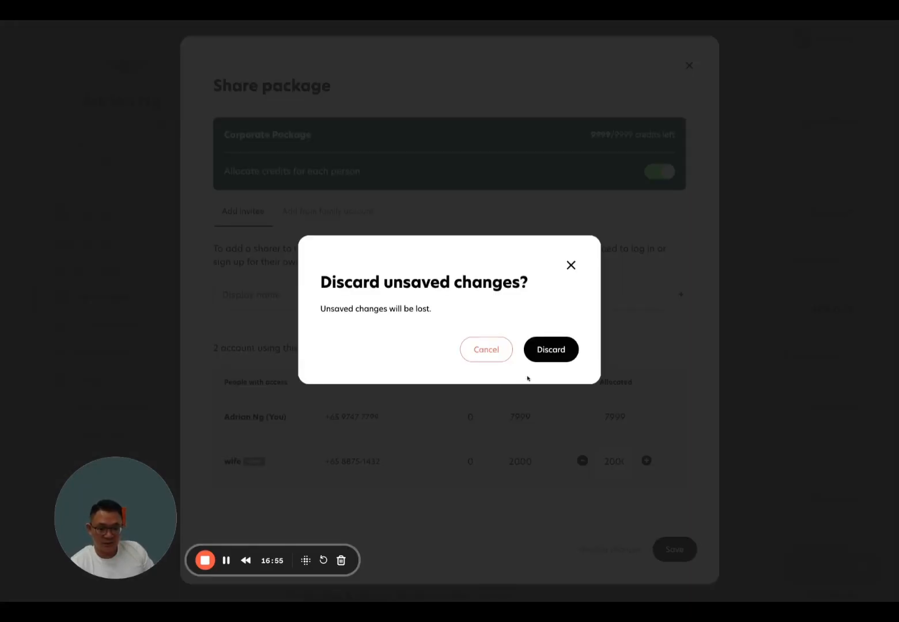
{"action": "left_click", "coordinate": [537, 354]}
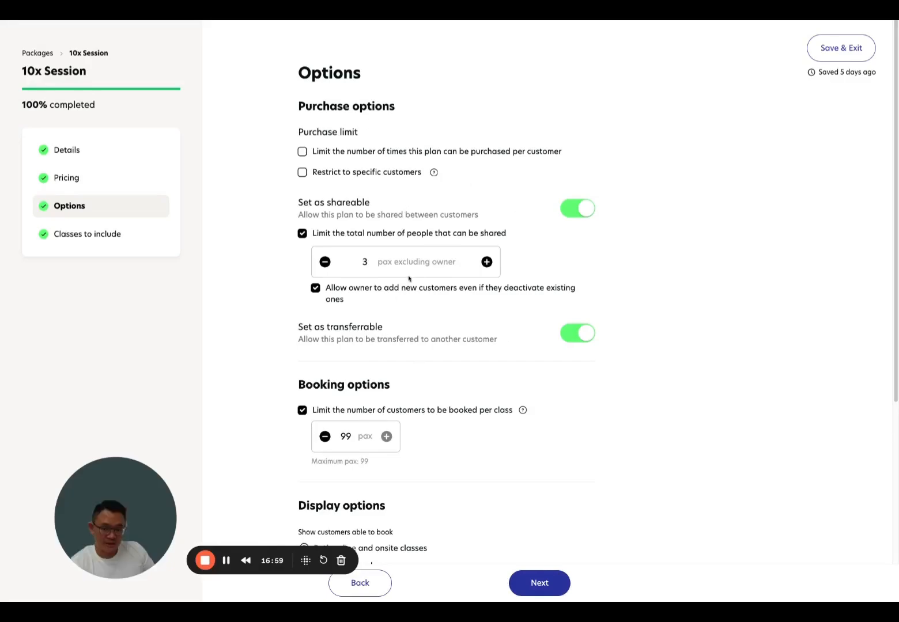
- Switch back to the business portal and try out the 10x Session package's start date and optional end date for schedule availability
{"action": "scroll", "coordinate": [490, 282], "scroll_direction": "down", "scroll_amount": 4}
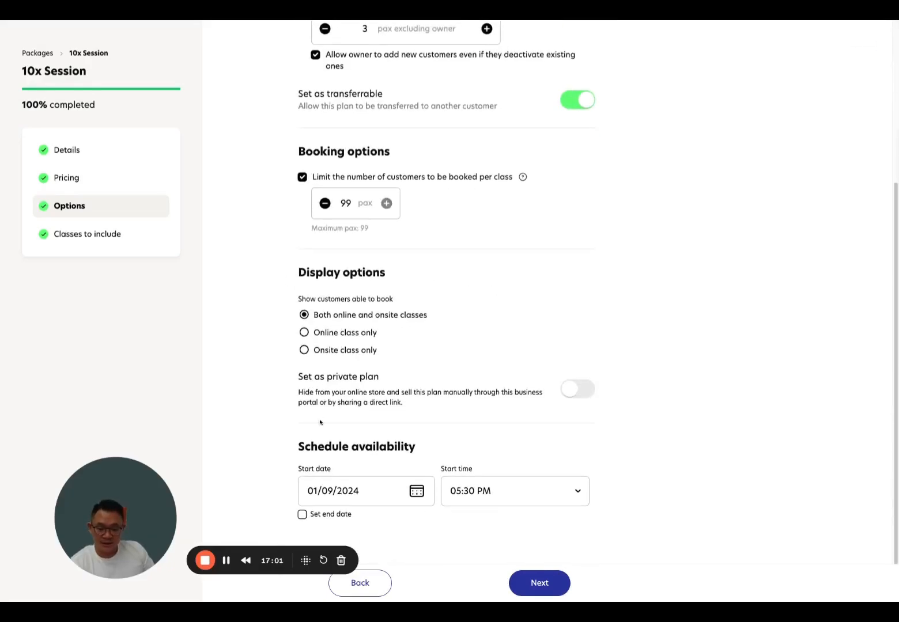
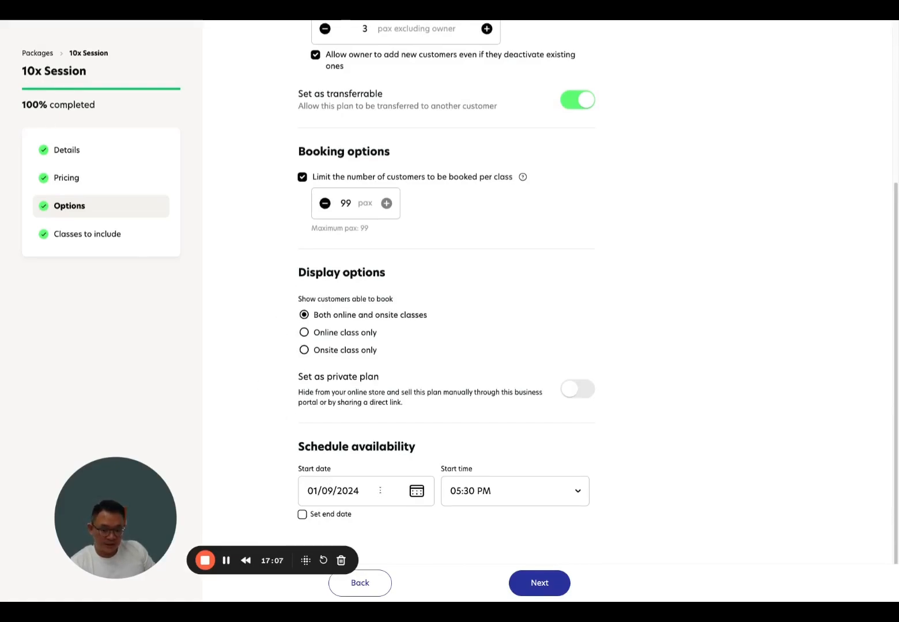
{"action": "left_click", "coordinate": [380, 490]}
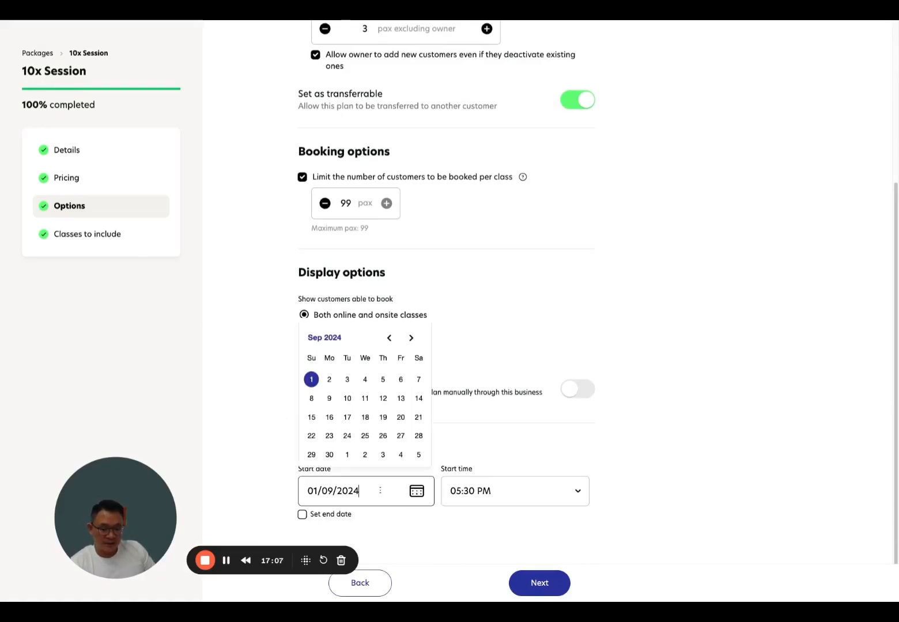
{"action": "left_click", "coordinate": [440, 524]}
{"action": "left_click", "coordinate": [302, 515]}
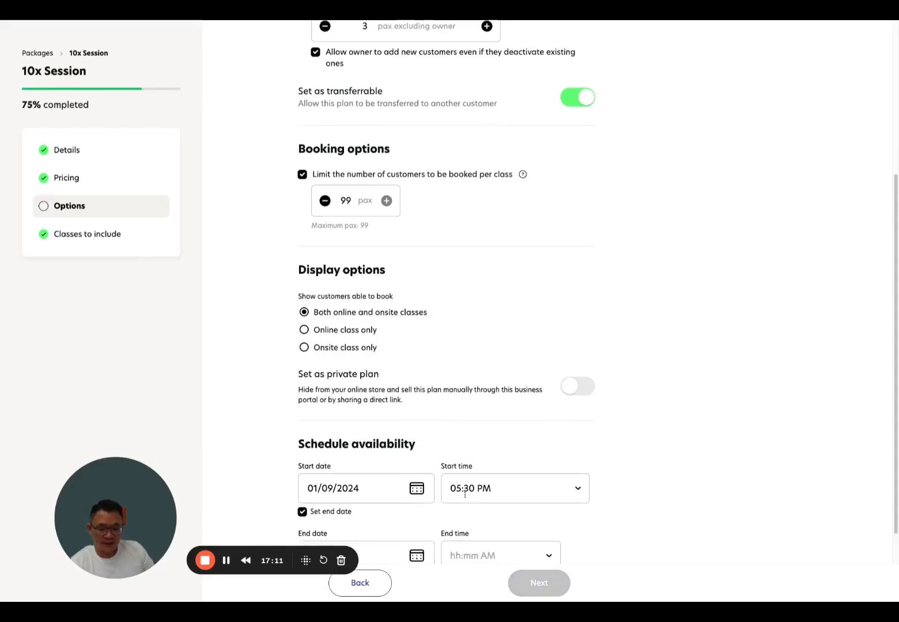
{"action": "scroll", "coordinate": [345, 513], "scroll_direction": "down", "scroll_amount": 1}
{"action": "left_click", "coordinate": [368, 508]}
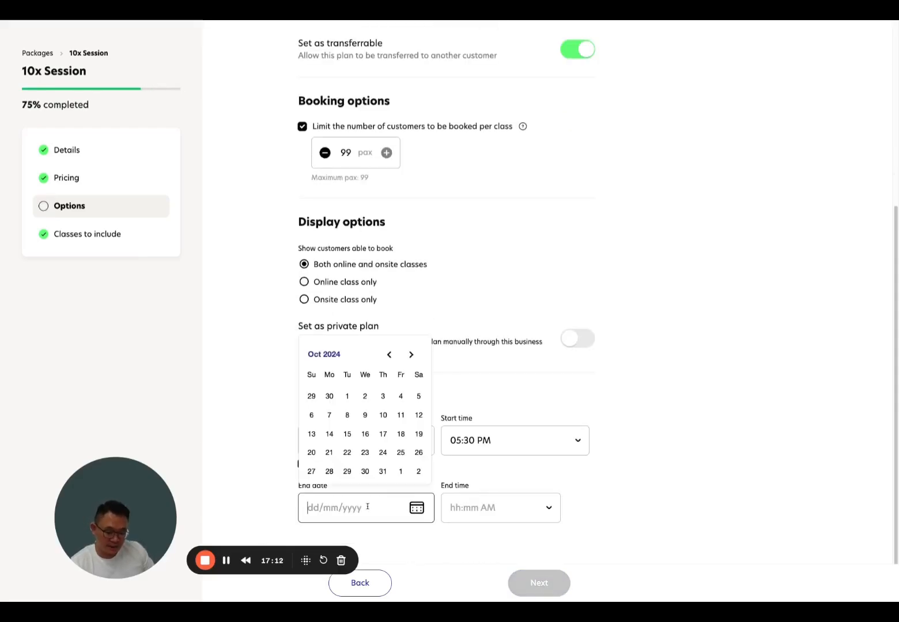
{"action": "left_click", "coordinate": [684, 411]}
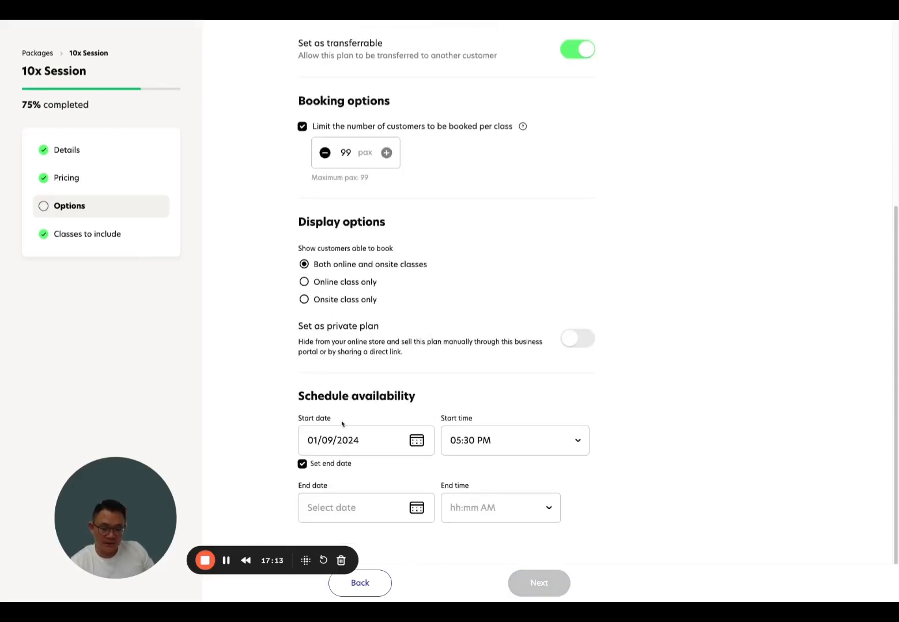
{"action": "left_click", "coordinate": [302, 464]}
- Exclude Facility Rental, Personal Trainer, Event, Tennis Group Class and Intuitive Reading from the classes included in the 10x Session package
{"action": "left_click", "coordinate": [115, 234]}
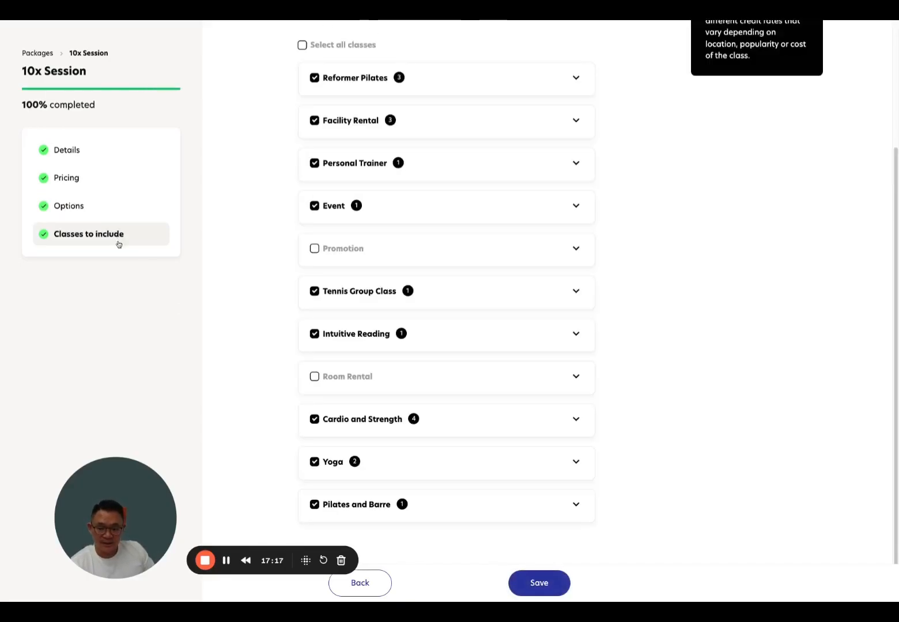
{"action": "scroll", "coordinate": [424, 291], "scroll_direction": "up", "scroll_amount": 3}
{"action": "left_click", "coordinate": [314, 288]}
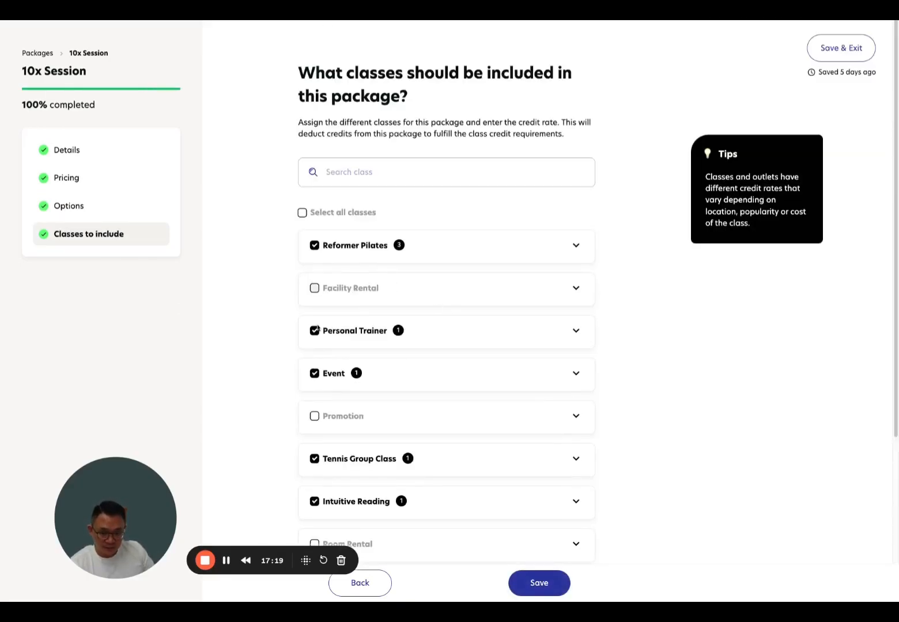
{"action": "left_click", "coordinate": [316, 331]}
{"action": "left_click", "coordinate": [316, 373]}
{"action": "scroll", "coordinate": [321, 315], "scroll_direction": "down", "scroll_amount": 3}
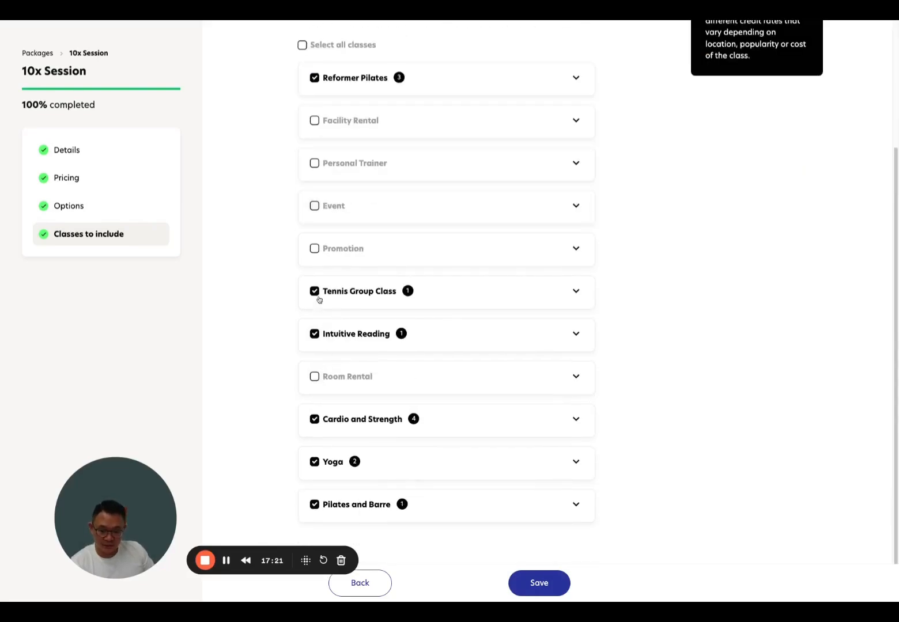
{"action": "left_click", "coordinate": [315, 291]}
{"action": "left_click", "coordinate": [314, 334]}
{"action": "scroll", "coordinate": [289, 375], "scroll_direction": "up", "scroll_amount": 1}
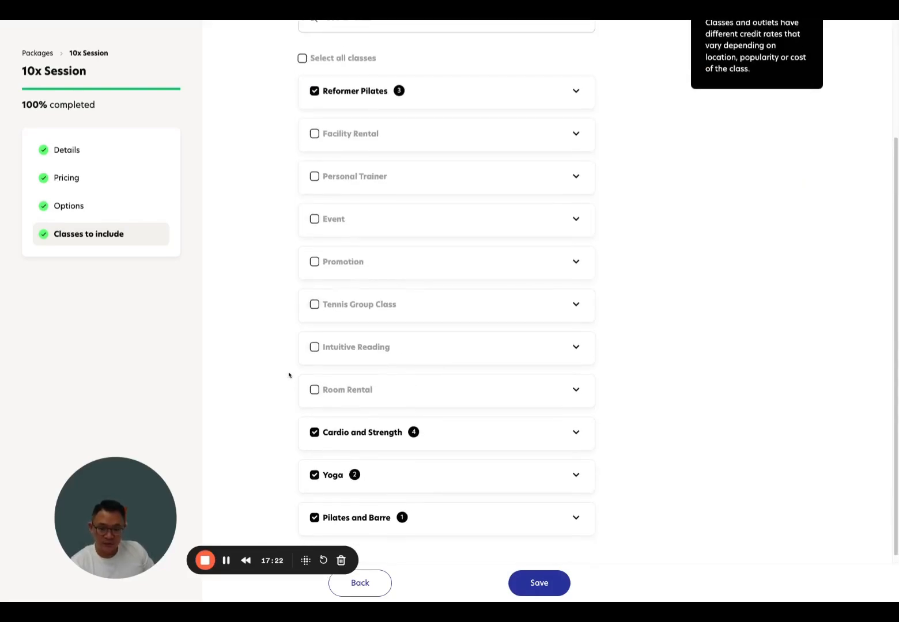
- Expand the Yoga and Cardio and Strength categories and examine the credits required for each of their classes
{"action": "left_click", "coordinate": [396, 467]}
{"action": "left_click", "coordinate": [480, 435]}
{"action": "scroll", "coordinate": [479, 432], "scroll_direction": "down", "scroll_amount": 3}
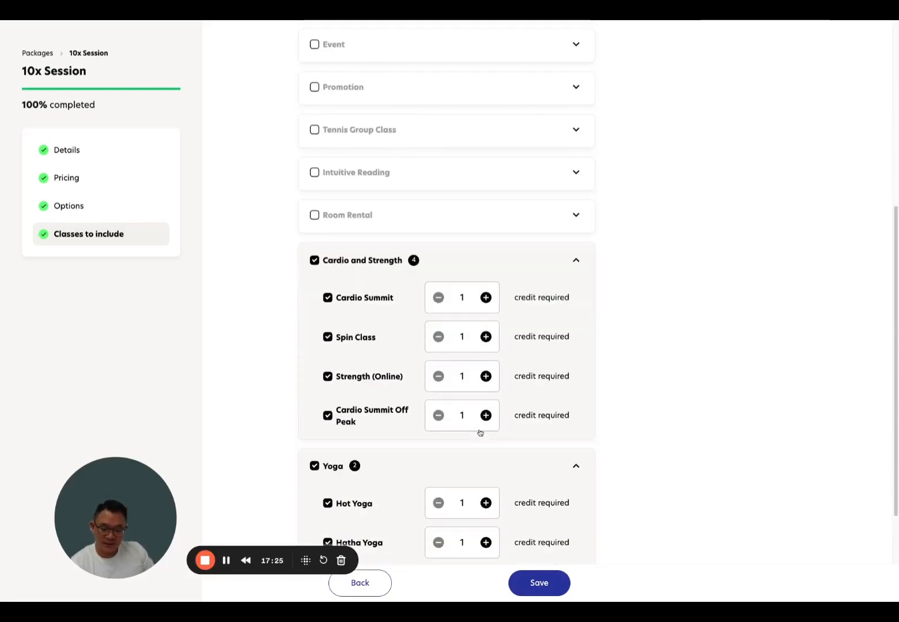
{"action": "scroll", "coordinate": [483, 435], "scroll_direction": "up", "scroll_amount": 1}
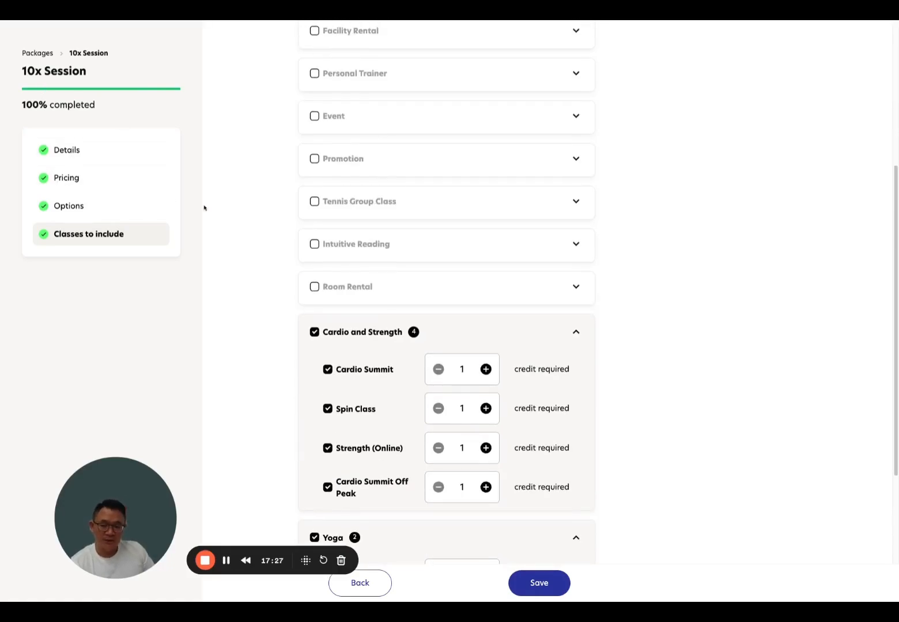
{"action": "double_click", "coordinate": [97, 80]}
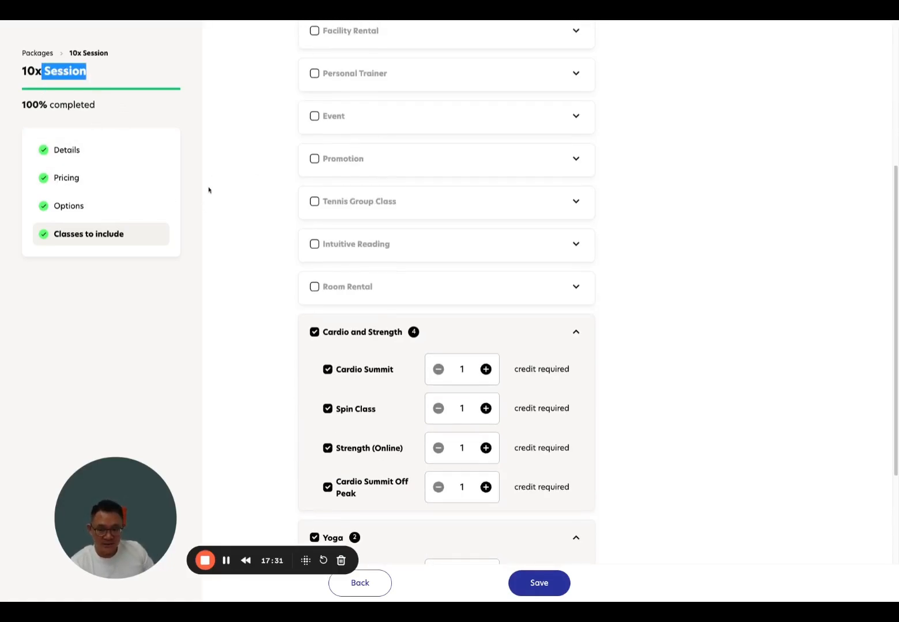
{"action": "scroll", "coordinate": [268, 283], "scroll_direction": "down", "scroll_amount": 1}
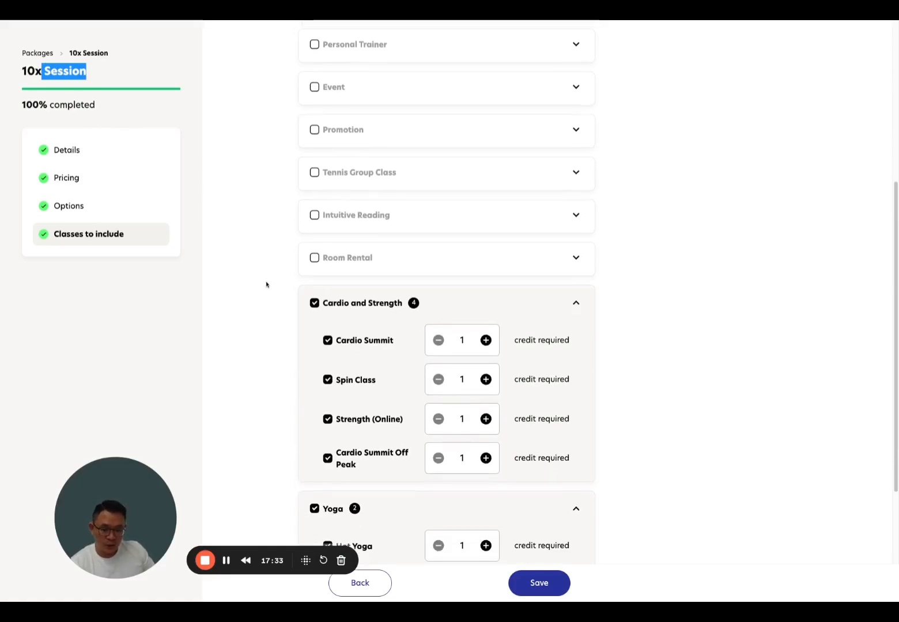
{"action": "scroll", "coordinate": [267, 284], "scroll_direction": "down", "scroll_amount": 1}
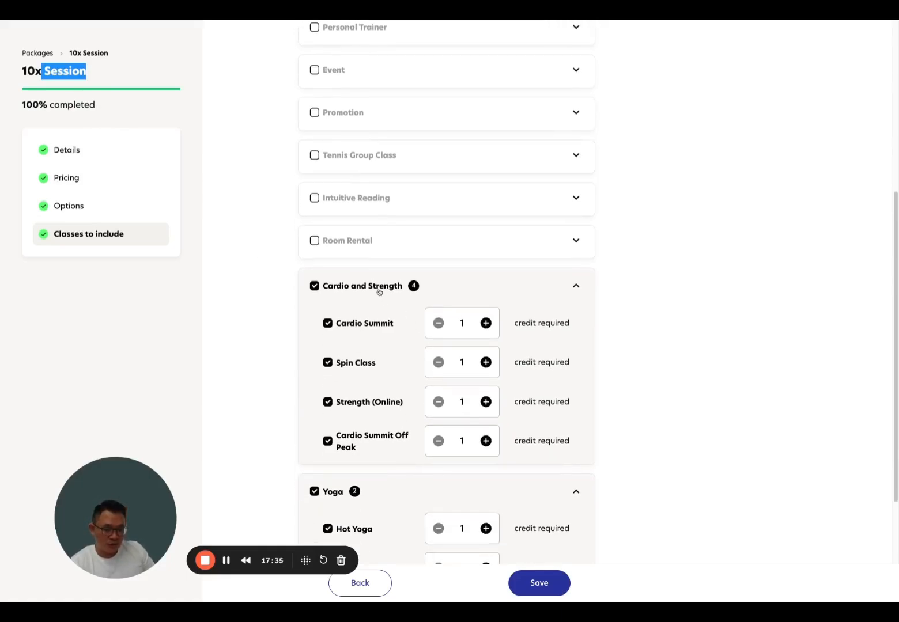
{"action": "scroll", "coordinate": [372, 294], "scroll_direction": "down", "scroll_amount": 2}
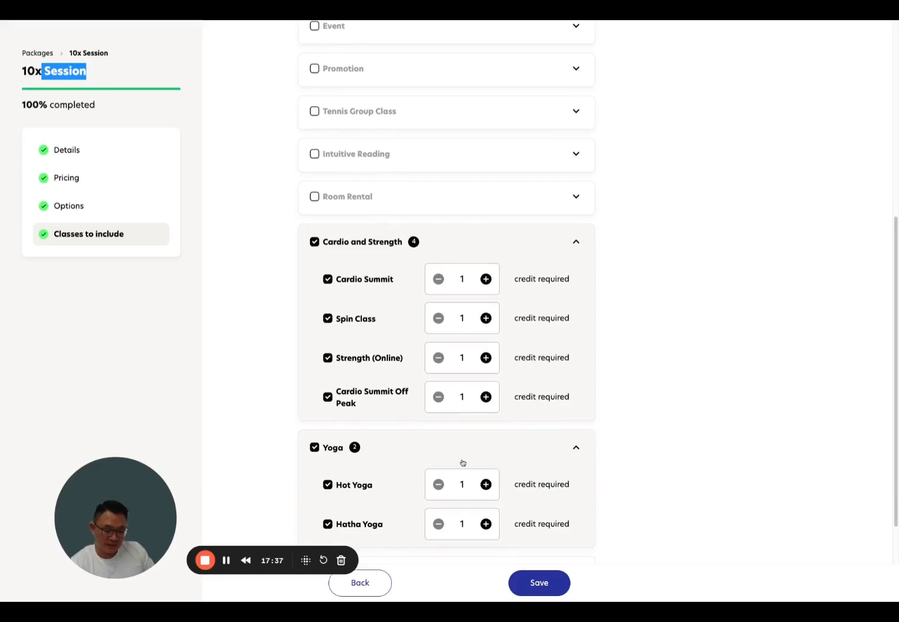
{"action": "scroll", "coordinate": [462, 445], "scroll_direction": "up", "scroll_amount": 10}
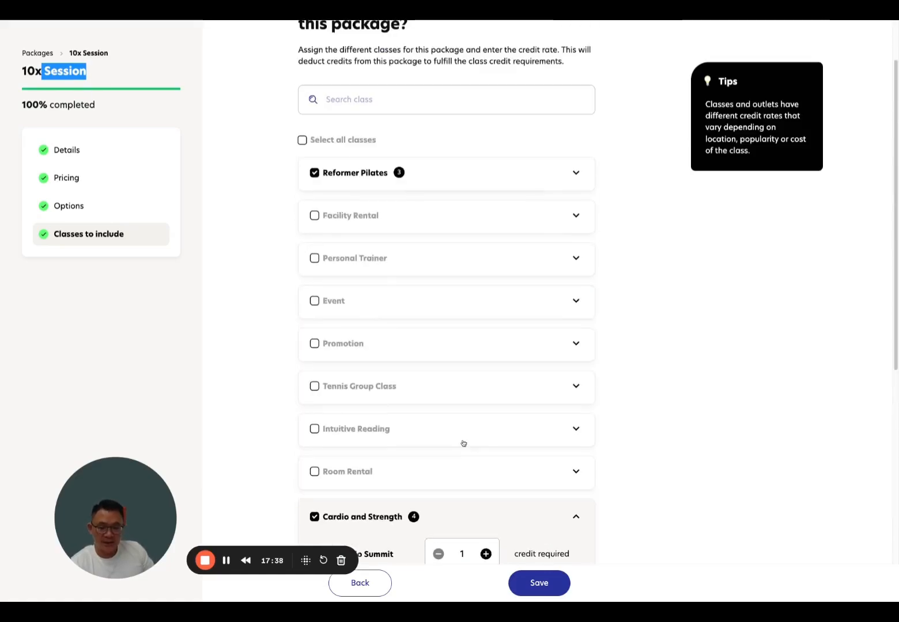
- Set the Reformer Pilates category's classes to 2 credits required each and compare them with the Cardio and Strength rates
{"action": "left_click", "coordinate": [476, 170]}
{"action": "left_click", "coordinate": [485, 213]}
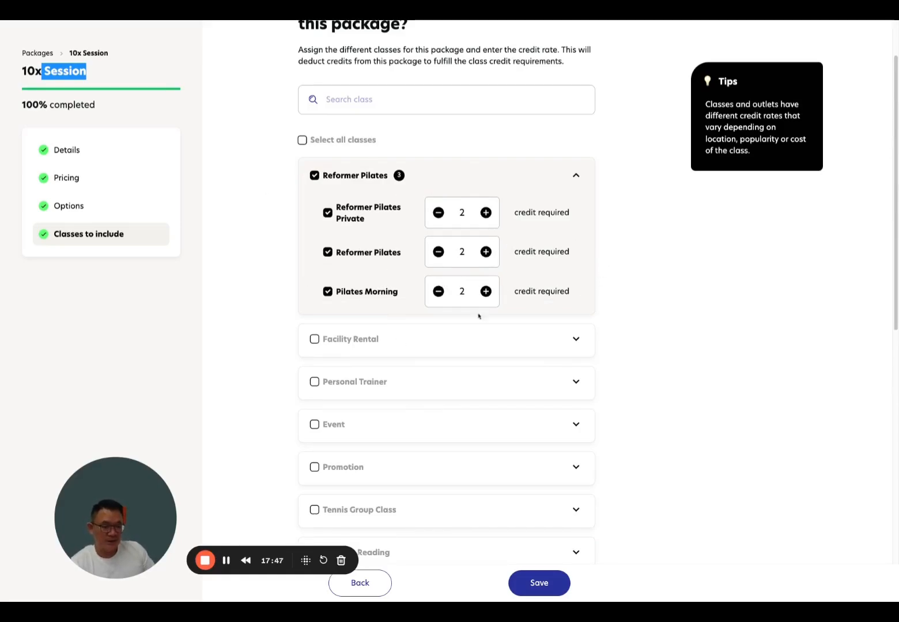
{"action": "scroll", "coordinate": [426, 255], "scroll_direction": "down", "scroll_amount": 2}
{"action": "scroll", "coordinate": [425, 255], "scroll_direction": "down", "scroll_amount": 3}
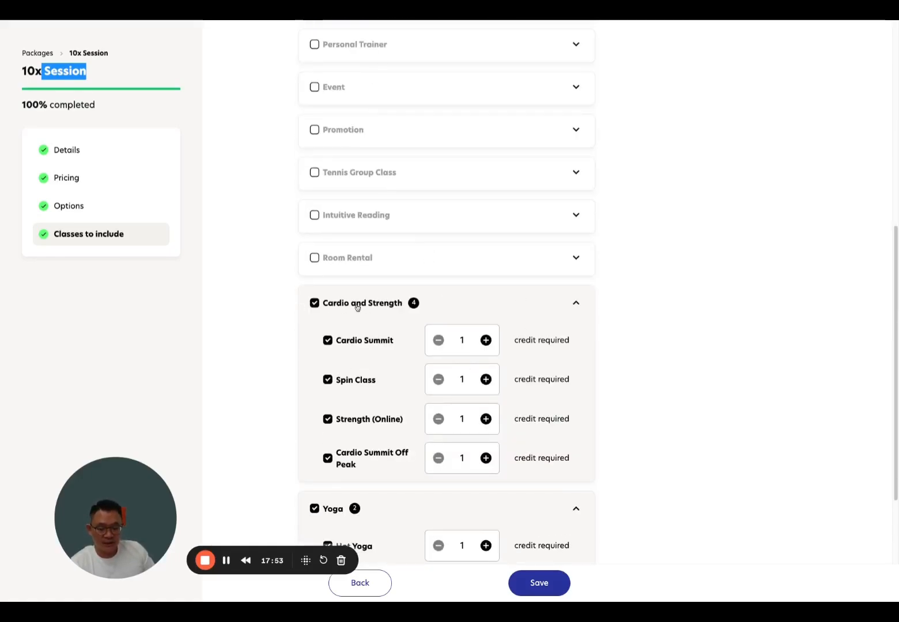
{"action": "scroll", "coordinate": [355, 340], "scroll_direction": "down", "scroll_amount": 2}
{"action": "scroll", "coordinate": [357, 389], "scroll_direction": "up", "scroll_amount": 3}
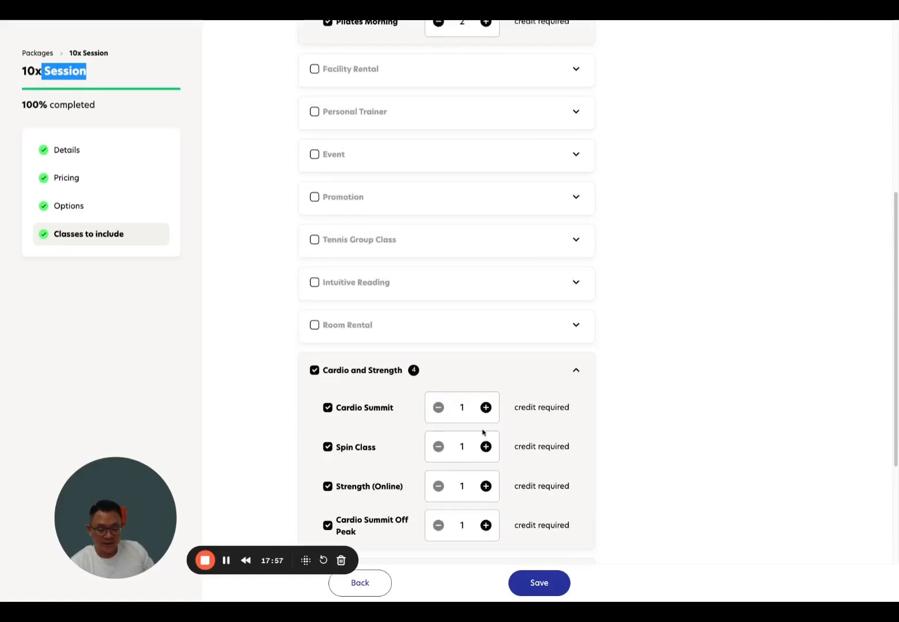
{"action": "triple_click", "coordinate": [76, 85]}
{"action": "scroll", "coordinate": [230, 239], "scroll_direction": "up", "scroll_amount": 3}
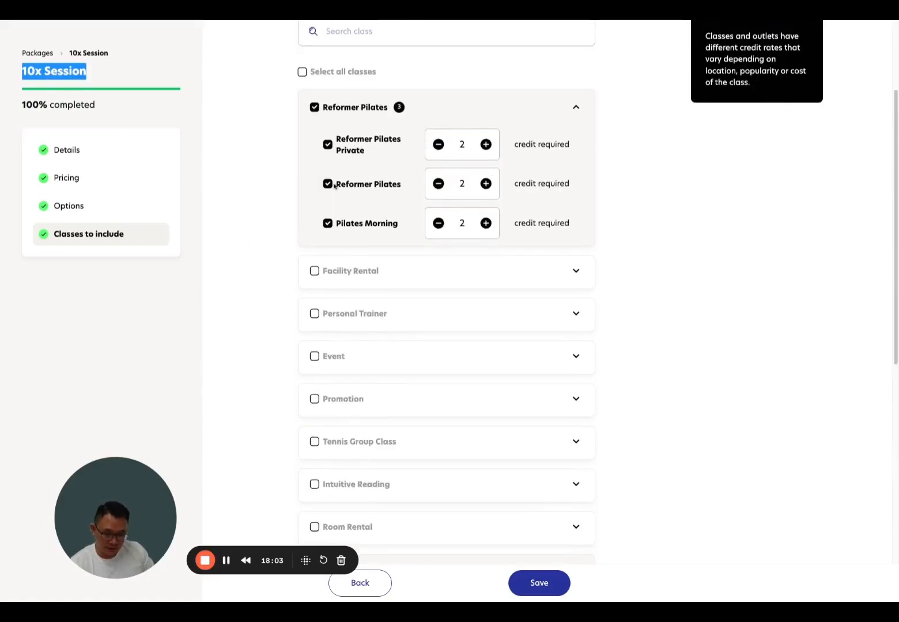
- Review the 10x Session package's credit rates for Reformer Pilates, Cardio and Strength, and Yoga classes
{"action": "left_click", "coordinate": [46, 63]}
{"action": "triple_click", "coordinate": [49, 71]}
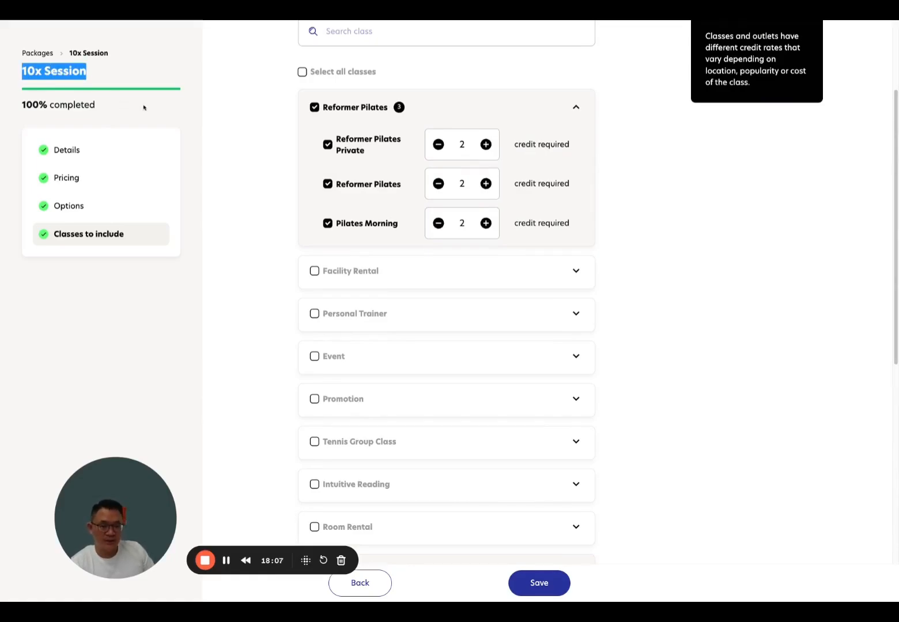
{"action": "left_click", "coordinate": [213, 171]}
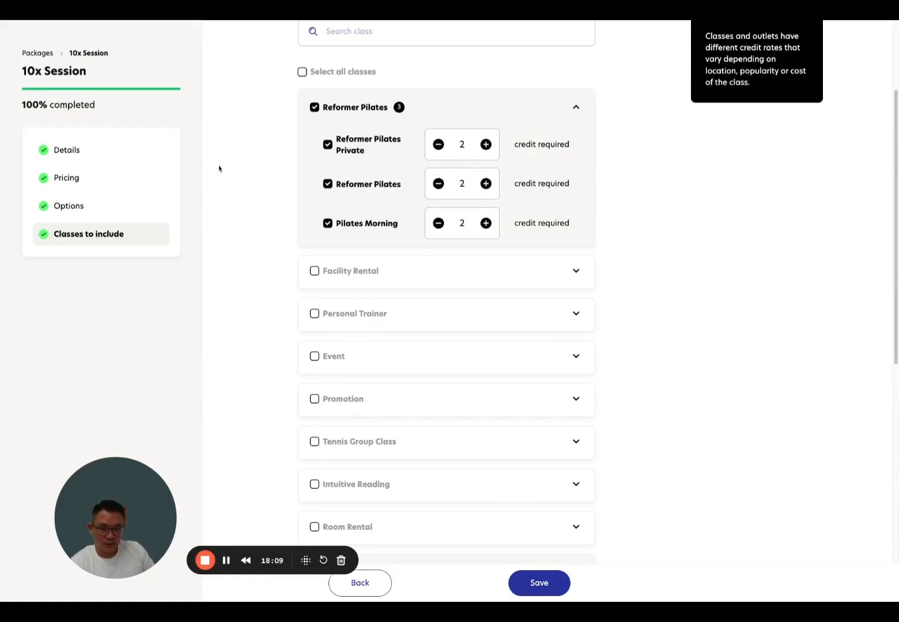
{"action": "left_click_drag", "start_coordinate": [80, 72], "coordinate": [45, 74]}
{"action": "left_click", "coordinate": [268, 197]}
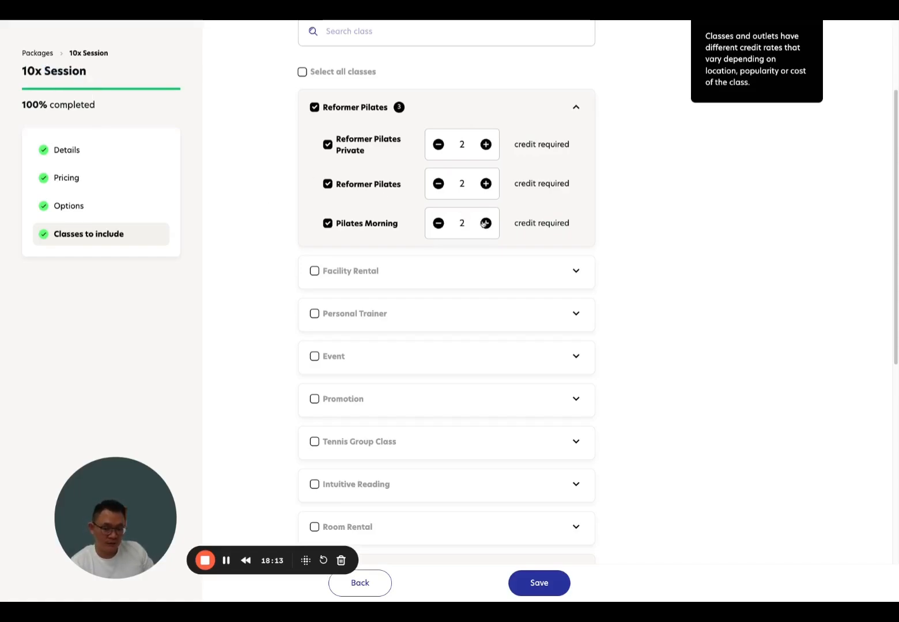
{"action": "scroll", "coordinate": [464, 242], "scroll_direction": "down", "scroll_amount": 6}
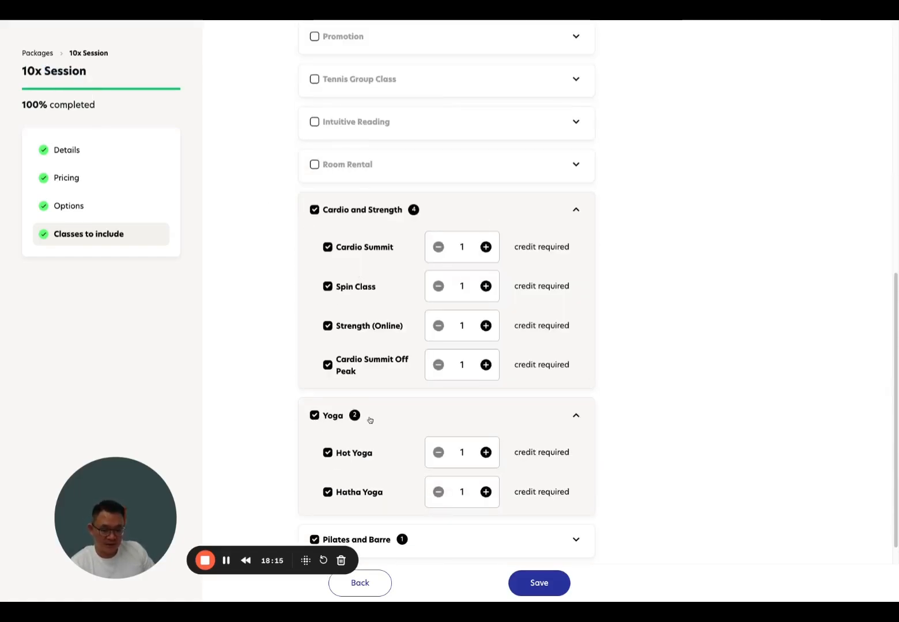
{"action": "scroll", "coordinate": [368, 418], "scroll_direction": "up", "scroll_amount": 8}
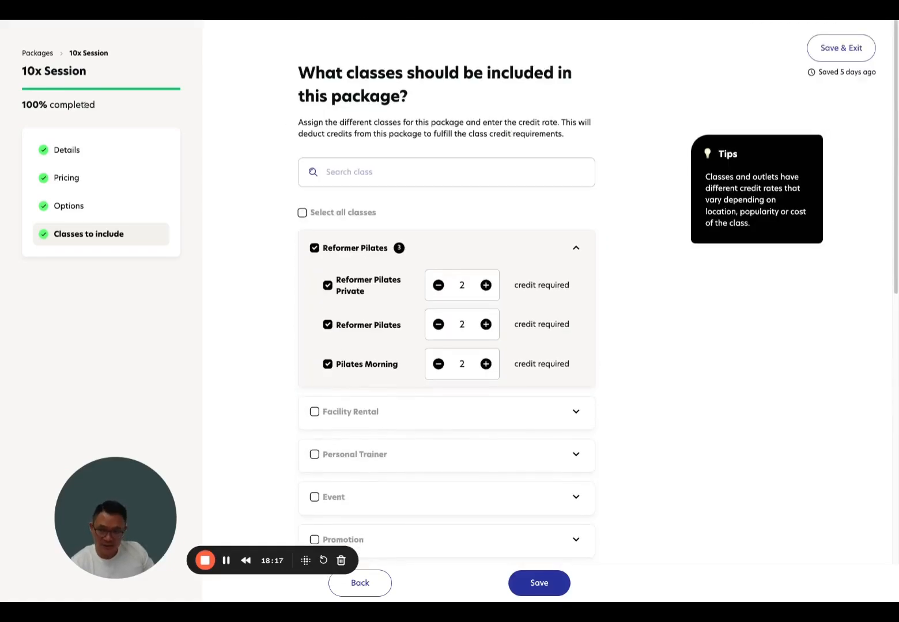
- Leave the package and open the pricing, service and credits setup of the All access: Gold Season Passes membership under Daily Membership
{"action": "left_click", "coordinate": [42, 53]}
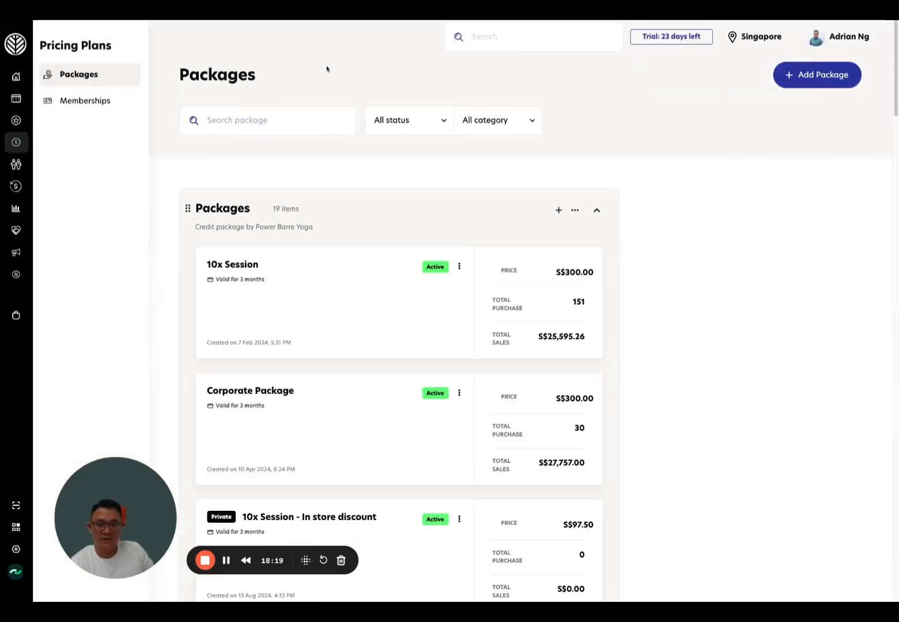
{"action": "left_click", "coordinate": [81, 107]}
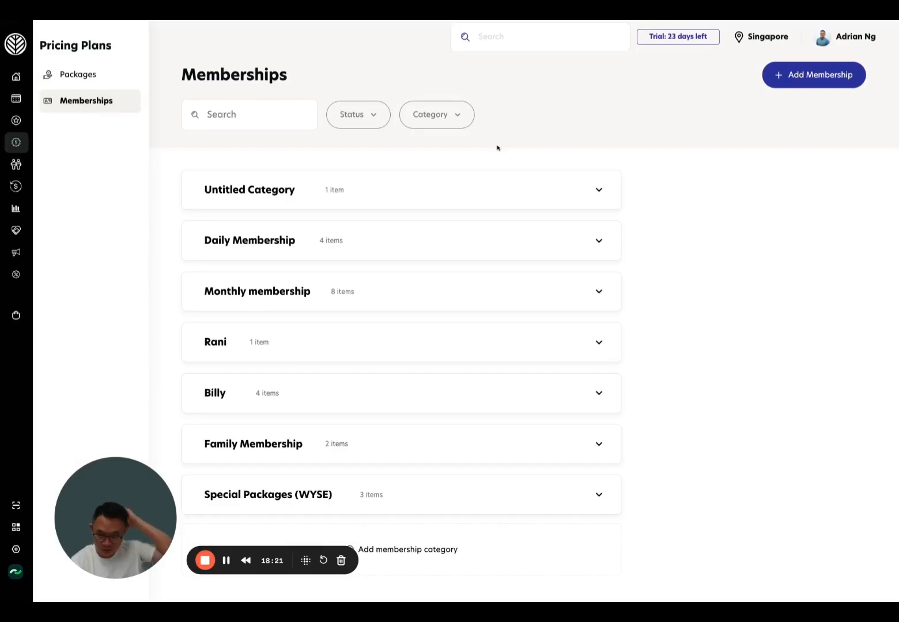
{"action": "left_click", "coordinate": [433, 288]}
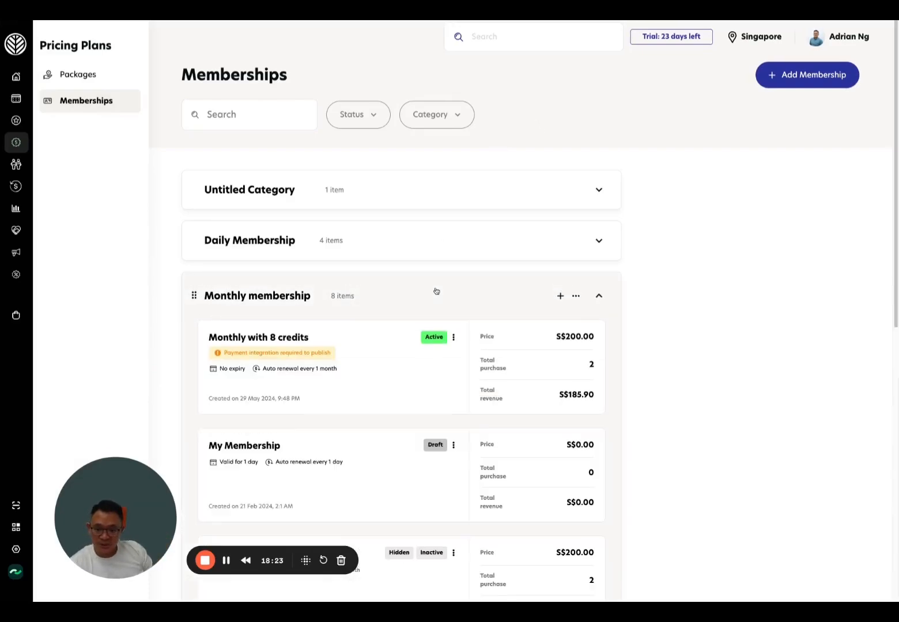
{"action": "left_click", "coordinate": [359, 254]}
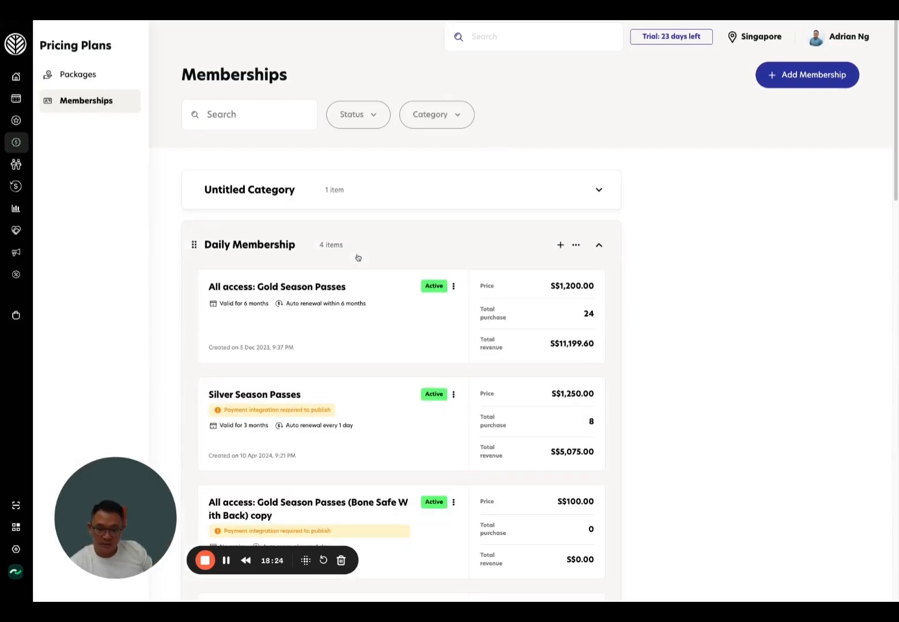
{"action": "left_click", "coordinate": [374, 309]}
{"action": "left_click", "coordinate": [104, 199]}
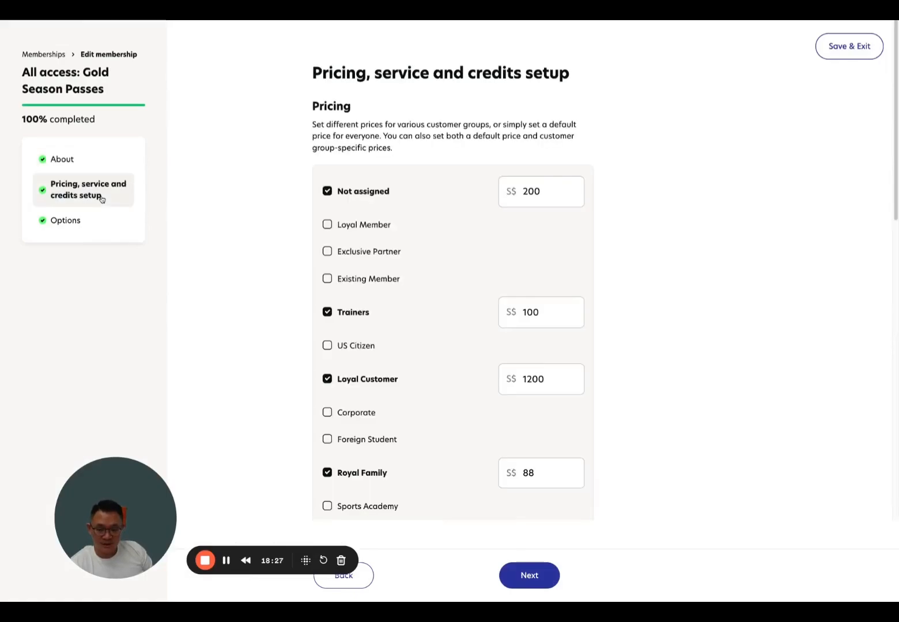
- Try the Recurring payment frequency for the Gold Season Passes membership and return it to One Time
{"action": "scroll", "coordinate": [289, 291], "scroll_direction": "down", "scroll_amount": 7}
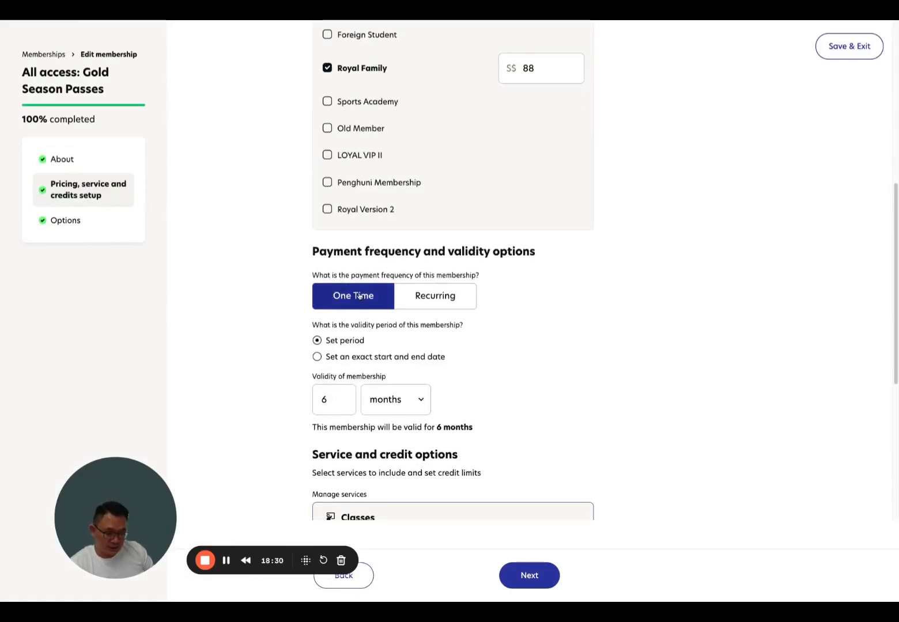
{"action": "left_click", "coordinate": [432, 295]}
{"action": "left_click", "coordinate": [341, 297]}
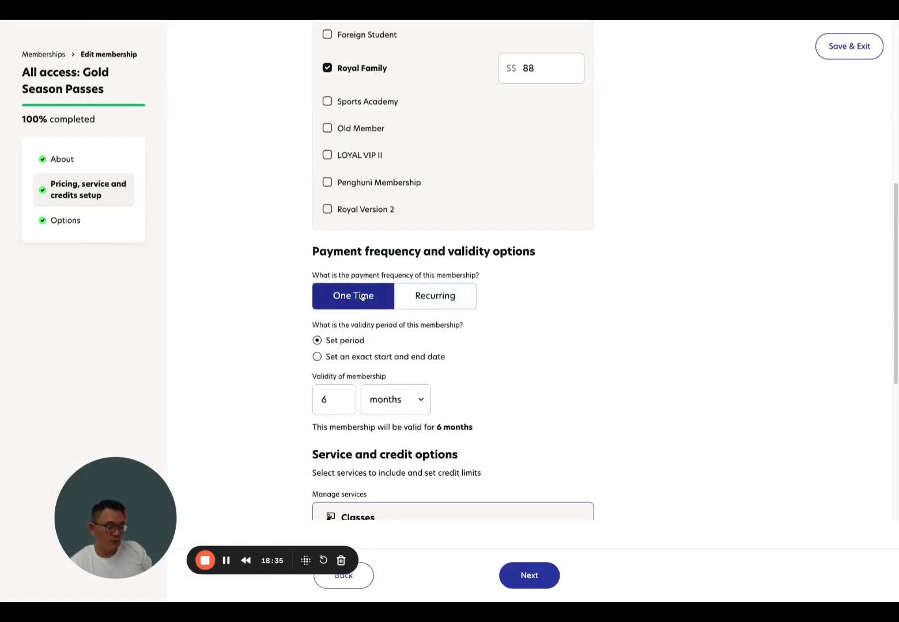
{"action": "left_click", "coordinate": [433, 304]}
{"action": "left_click", "coordinate": [380, 298]}
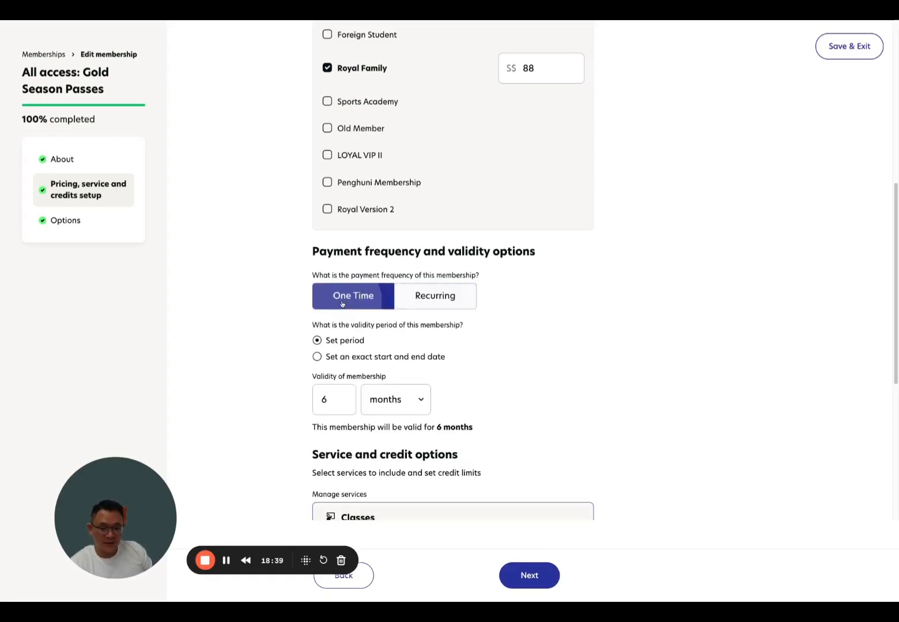
- Review the membership's price for unassigned customers, its validity period, and its service and credit options
{"action": "scroll", "coordinate": [225, 281], "scroll_direction": "up", "scroll_amount": 5}
{"action": "double_click", "coordinate": [568, 74]}
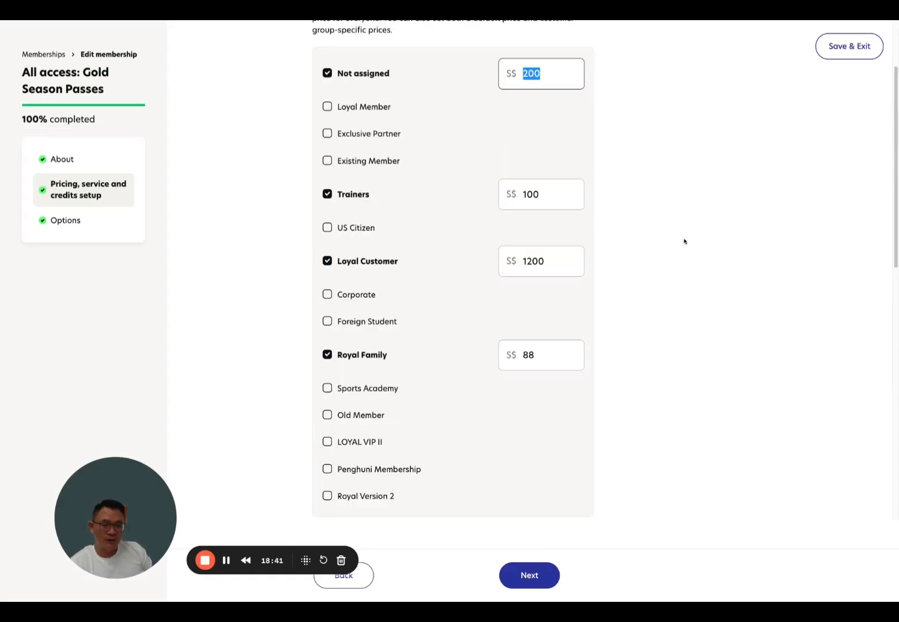
{"action": "scroll", "coordinate": [686, 239], "scroll_direction": "down", "scroll_amount": 8}
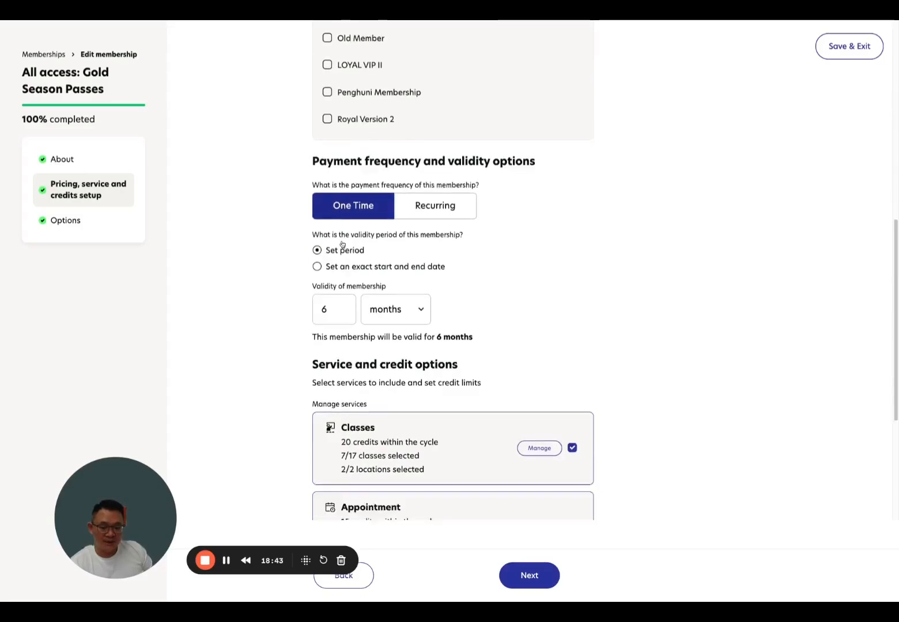
{"action": "double_click", "coordinate": [341, 240]}
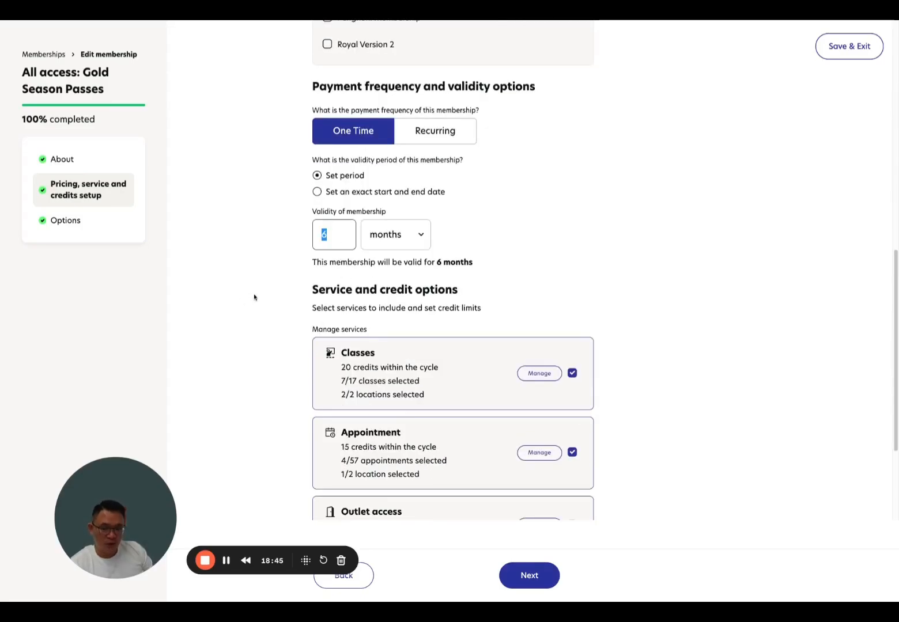
{"action": "left_click", "coordinate": [254, 297]}
{"action": "scroll", "coordinate": [255, 296], "scroll_direction": "down", "scroll_amount": 2}
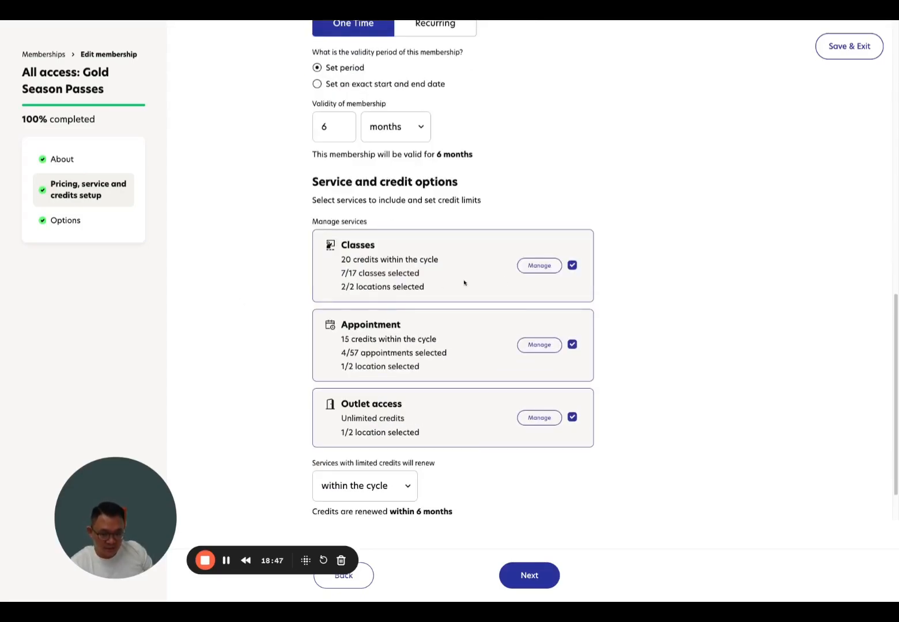
- Open the membership's Classes service settings and set the limited credits to 60
{"action": "left_click", "coordinate": [534, 266]}
{"action": "left_click", "coordinate": [582, 184]}
{"action": "double_click", "coordinate": [583, 183]}
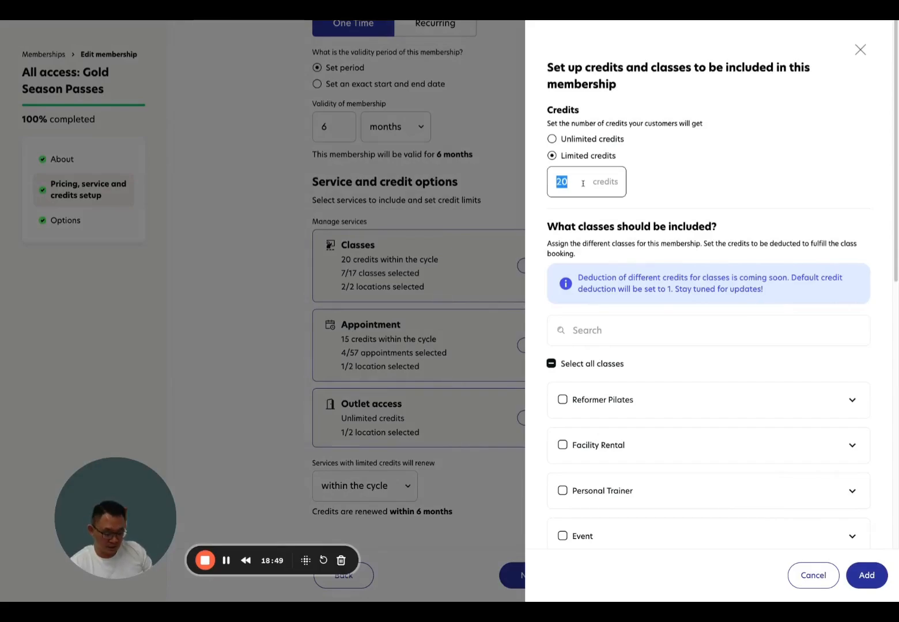
{"action": "type", "text": "60"}
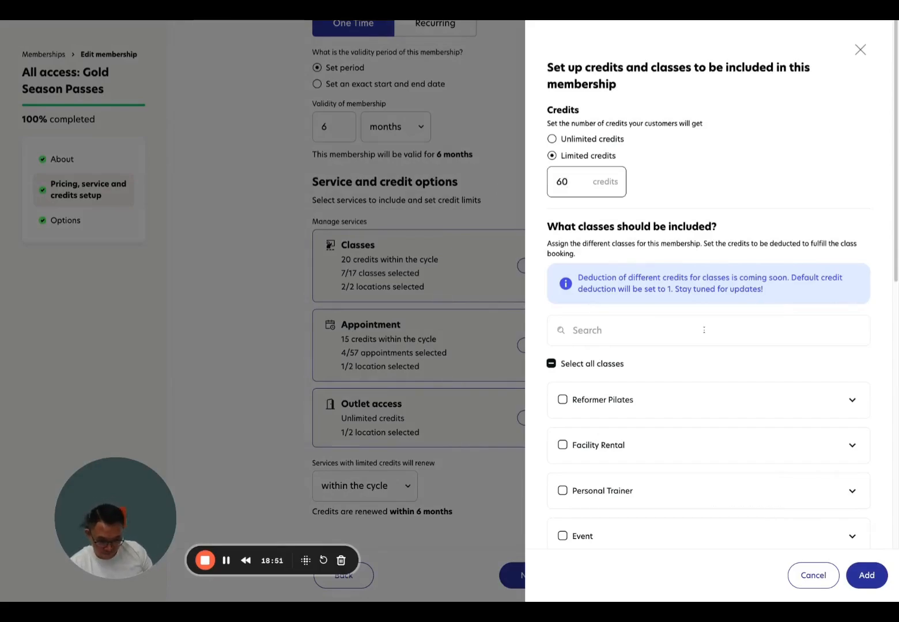
- Review the included Cardio and Strength and Yoga classes and the location access, and apply the class settings to the membership
{"action": "scroll", "coordinate": [771, 348], "scroll_direction": "down", "scroll_amount": 6}
{"action": "left_click", "coordinate": [711, 425]}
{"action": "scroll", "coordinate": [713, 426], "scroll_direction": "down", "scroll_amount": 4}
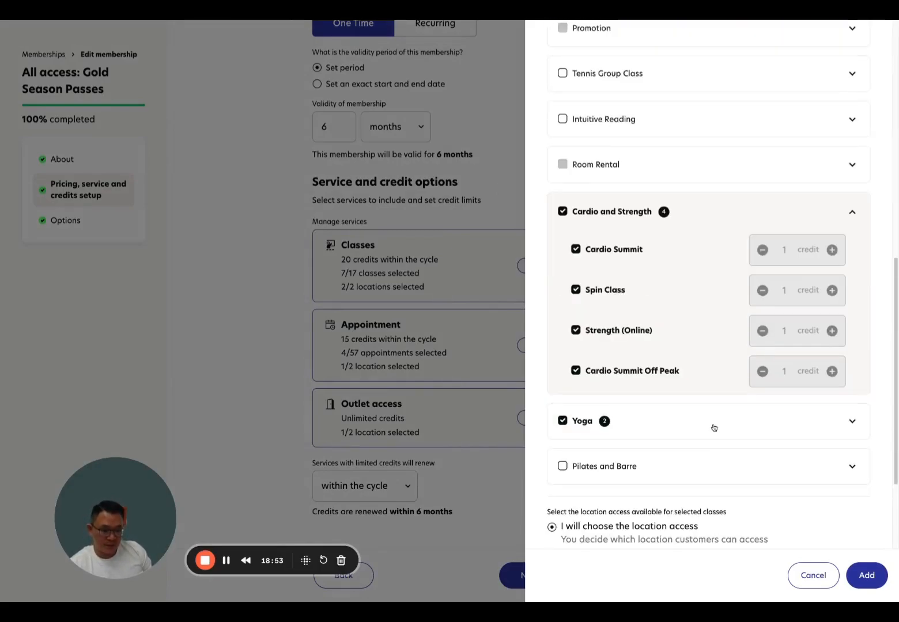
{"action": "left_click", "coordinate": [709, 428]}
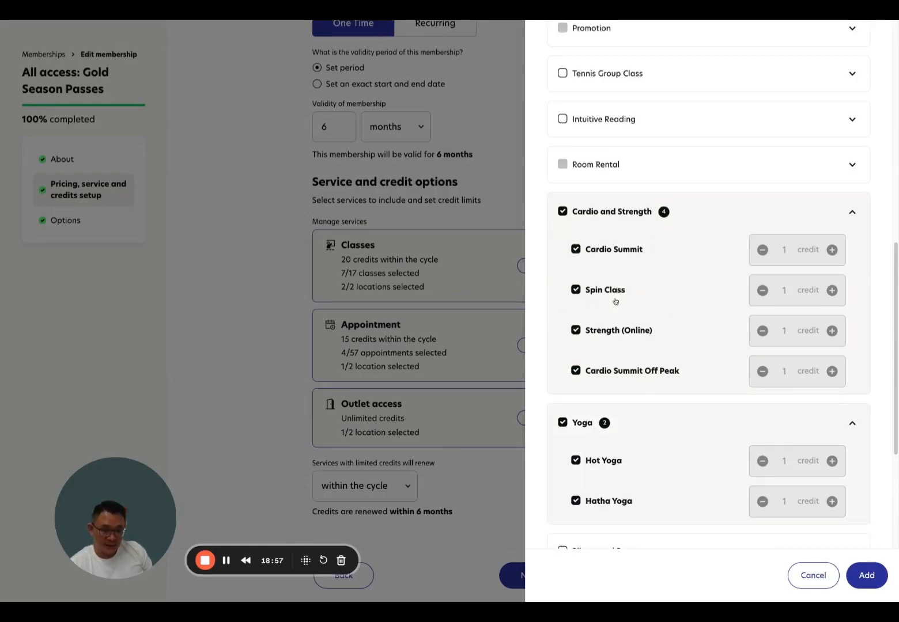
{"action": "scroll", "coordinate": [685, 353], "scroll_direction": "down", "scroll_amount": 2}
{"action": "scroll", "coordinate": [623, 270], "scroll_direction": "up", "scroll_amount": 7}
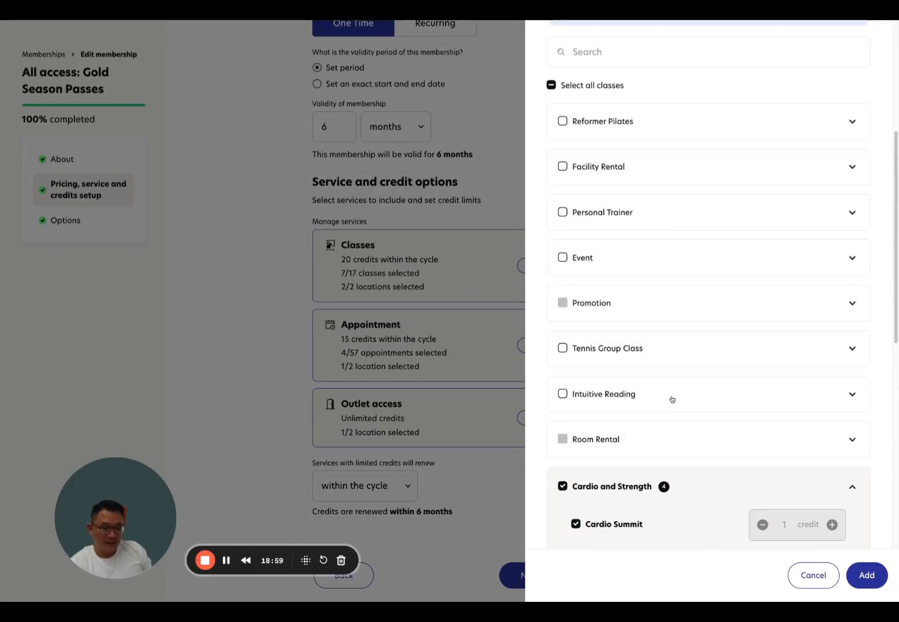
{"action": "scroll", "coordinate": [672, 397], "scroll_direction": "down", "scroll_amount": 7}
{"action": "scroll", "coordinate": [707, 482], "scroll_direction": "down", "scroll_amount": 2}
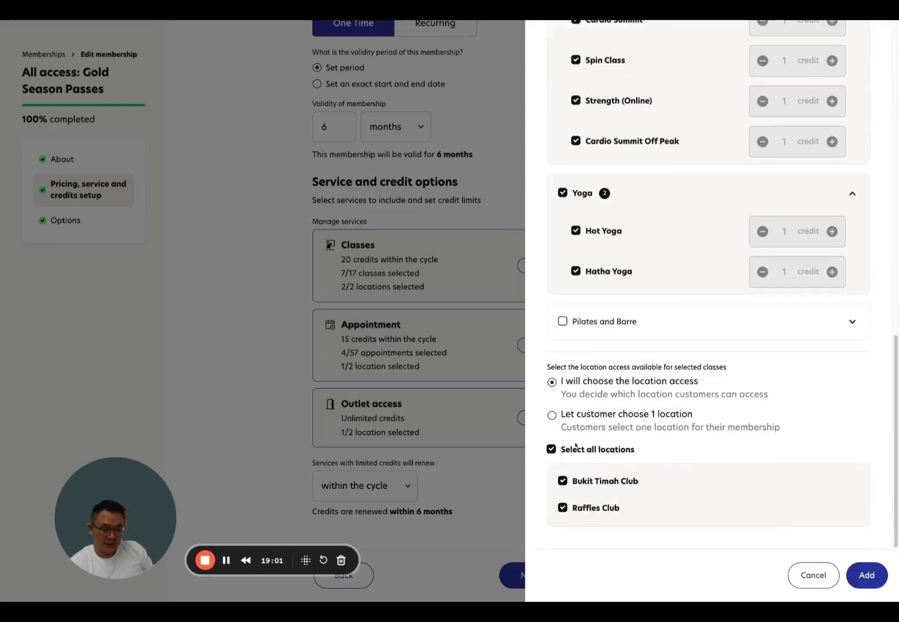
{"action": "left_click", "coordinate": [861, 575]}
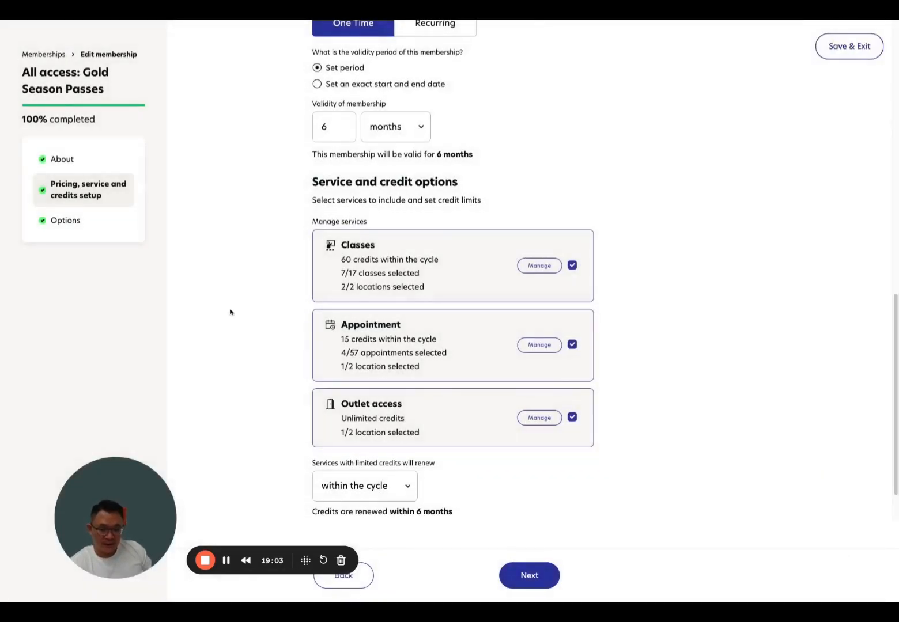
- Open the membership's Appointment service settings and set the limited credits to 40
{"action": "left_click", "coordinate": [553, 346]}
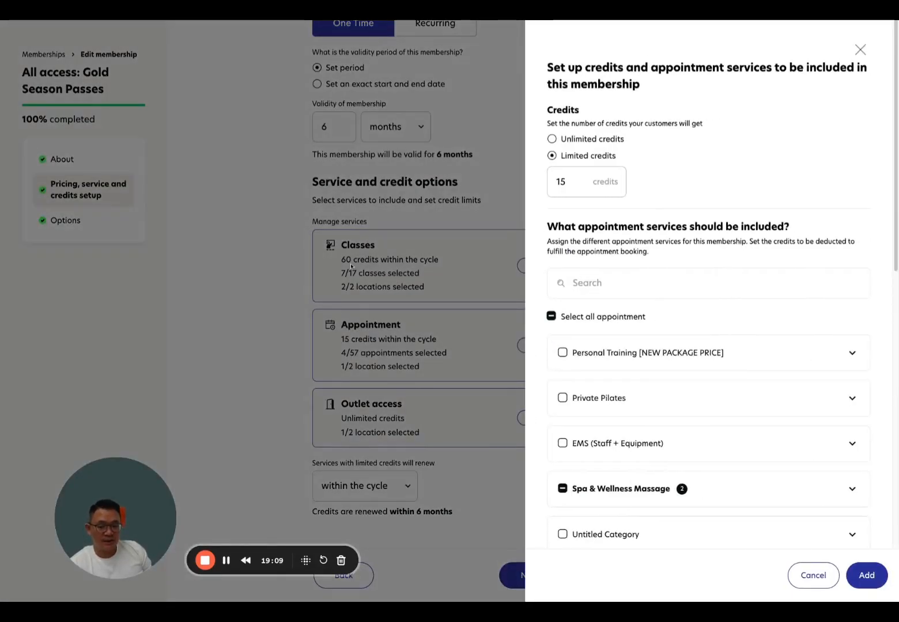
{"action": "double_click", "coordinate": [576, 182]}
{"action": "type", "text": "40"}
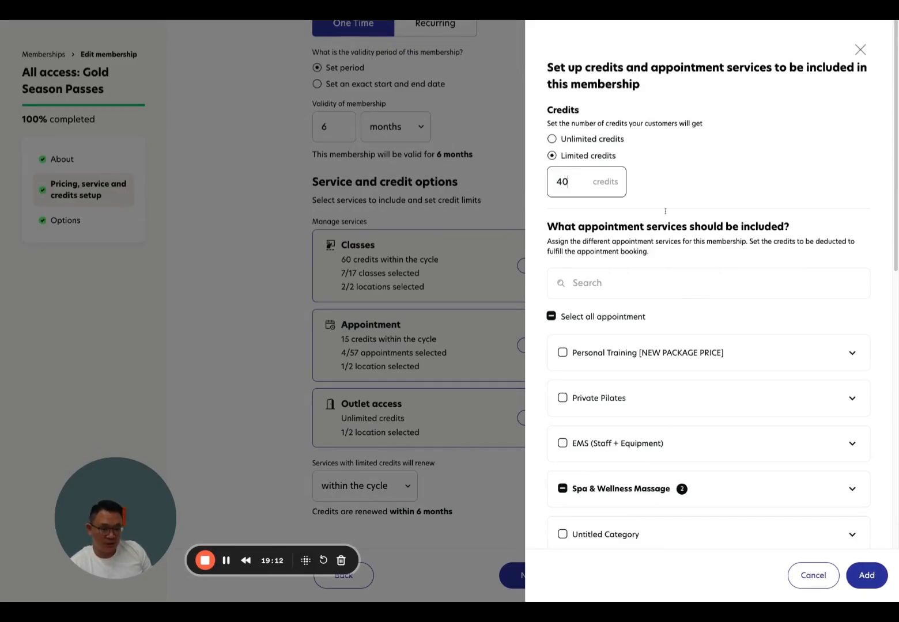
- Look through the appointment categories and examine the credits deducted for the Spa & Wellness Massage services
{"action": "scroll", "coordinate": [660, 331], "scroll_direction": "down", "scroll_amount": 4}
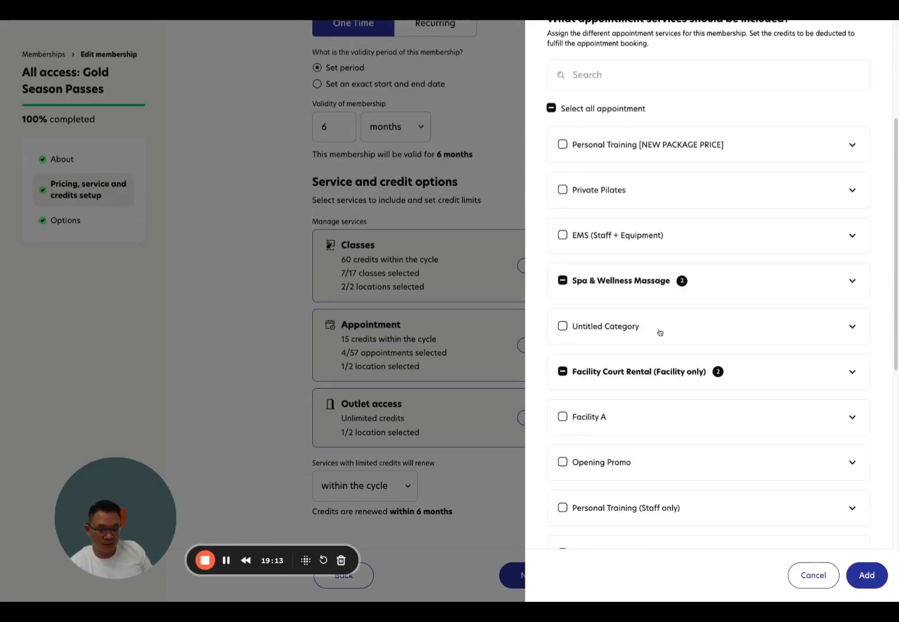
{"action": "scroll", "coordinate": [732, 311], "scroll_direction": "down", "scroll_amount": 5}
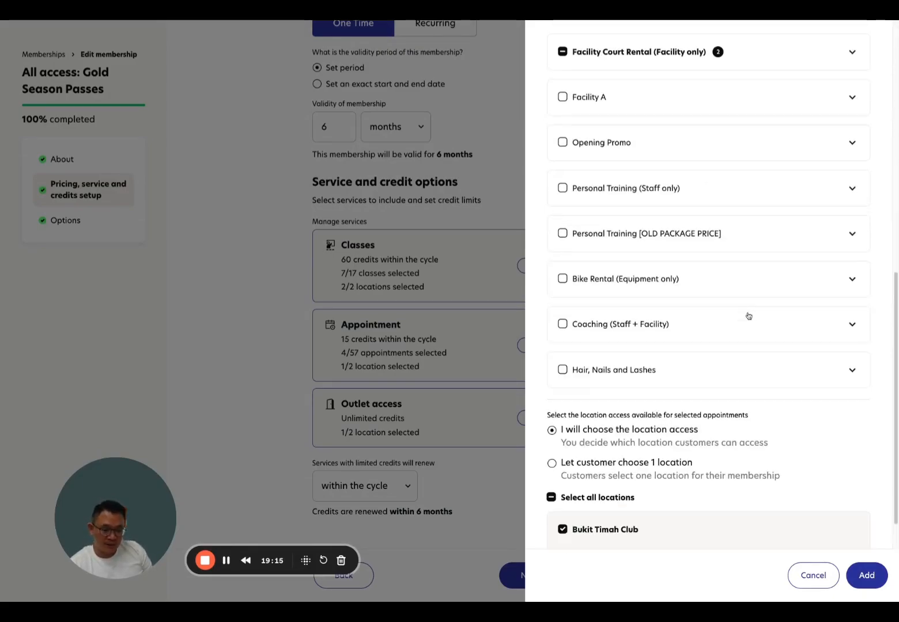
{"action": "scroll", "coordinate": [747, 315], "scroll_direction": "up", "scroll_amount": 6}
{"action": "left_click", "coordinate": [735, 329]}
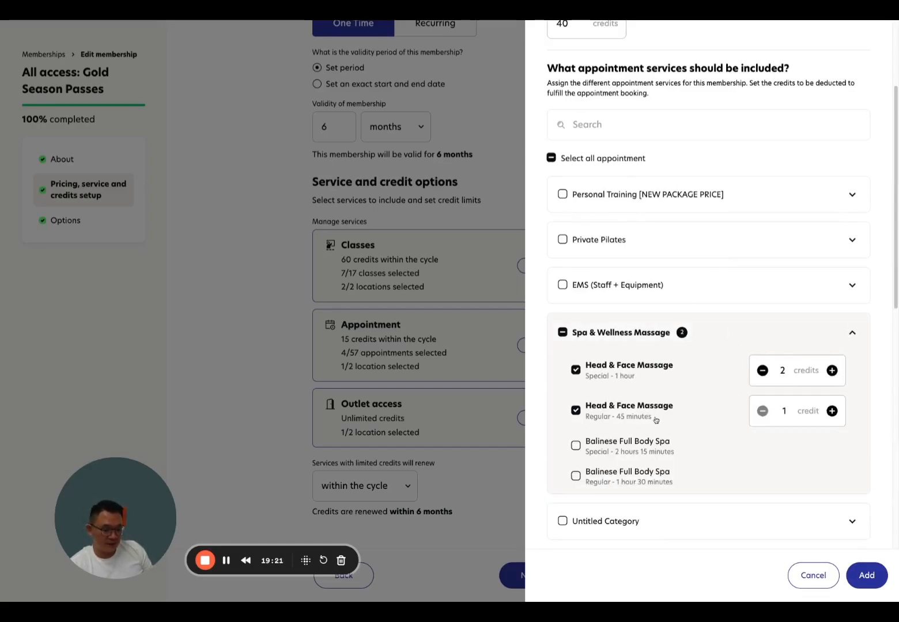
{"action": "scroll", "coordinate": [701, 409], "scroll_direction": "down", "scroll_amount": 6}
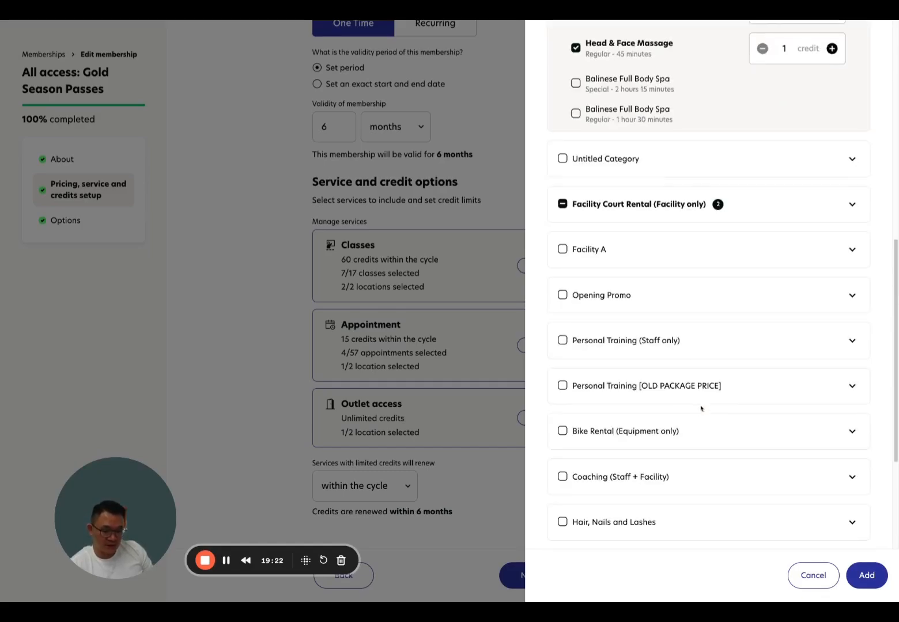
- Include all Facility Court Rental (Facility only) services in the membership and review the credits each one deducts
{"action": "left_click", "coordinate": [686, 214]}
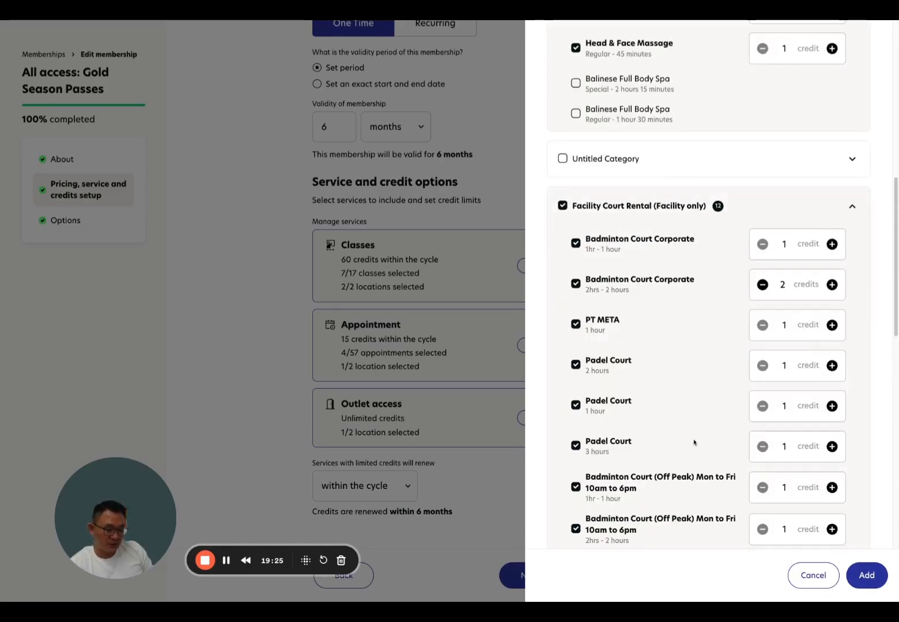
{"action": "scroll", "coordinate": [694, 439], "scroll_direction": "down", "scroll_amount": 5}
{"action": "scroll", "coordinate": [682, 377], "scroll_direction": "up", "scroll_amount": 4}
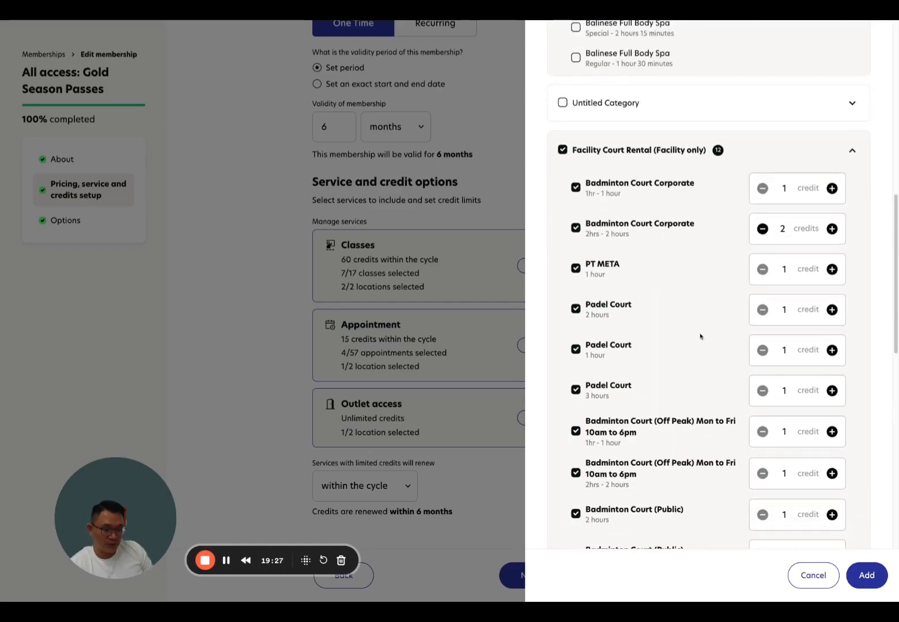
- Add the selected appointments, including the Facility Court Rental (Facility only) category, to the membership
{"action": "scroll", "coordinate": [700, 337], "scroll_direction": "down", "scroll_amount": 5}
{"action": "left_click", "coordinate": [876, 582]}
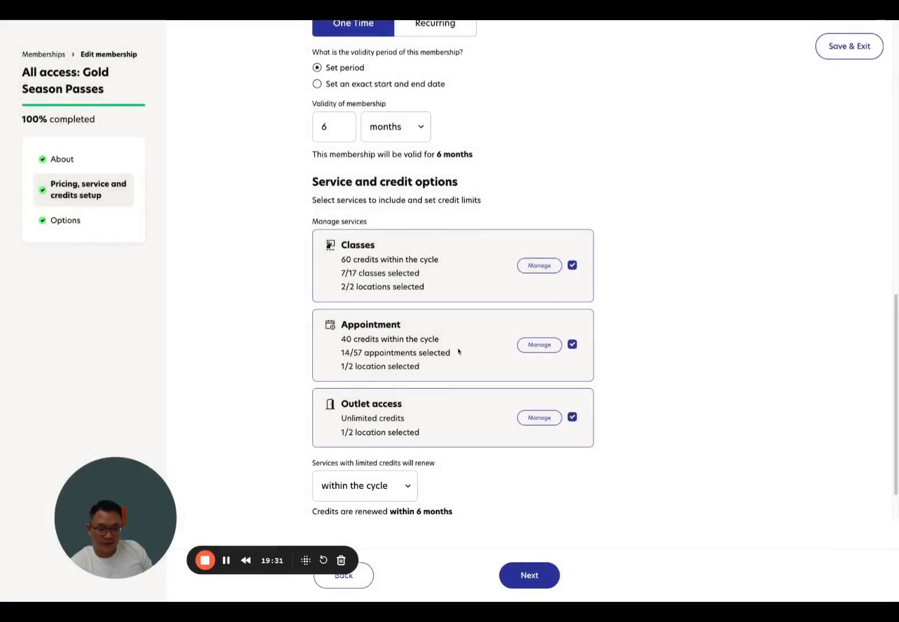
- Limit outlet access to 30 credits and include only Raffles Club instead of Bukit Timah Club
{"action": "left_click", "coordinate": [536, 419]}
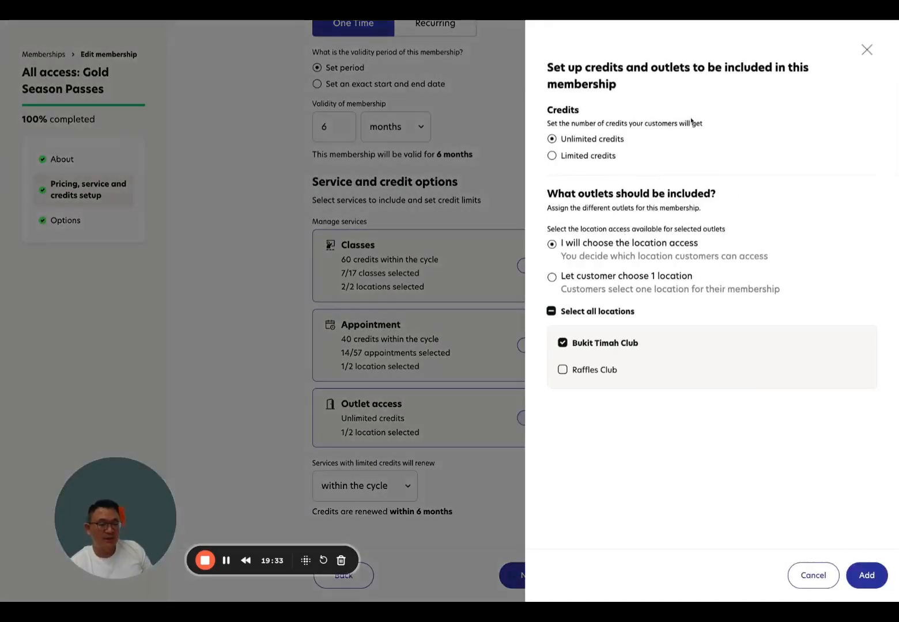
{"action": "left_click", "coordinate": [568, 156]}
{"action": "left_click_drag", "start_coordinate": [575, 186], "coordinate": [535, 185]}
{"action": "type", "text": "30"}
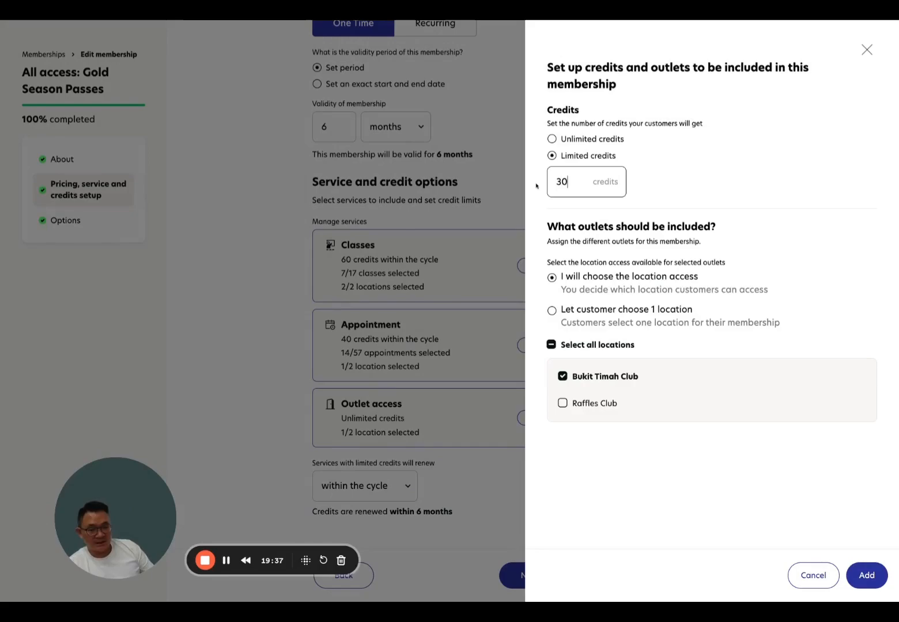
{"action": "left_click", "coordinate": [607, 408]}
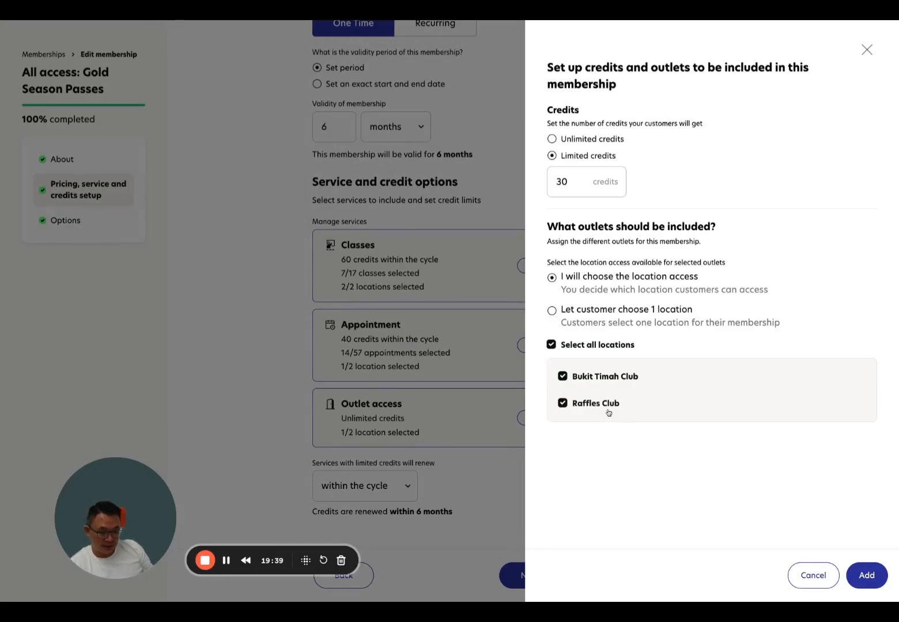
{"action": "left_click", "coordinate": [594, 374]}
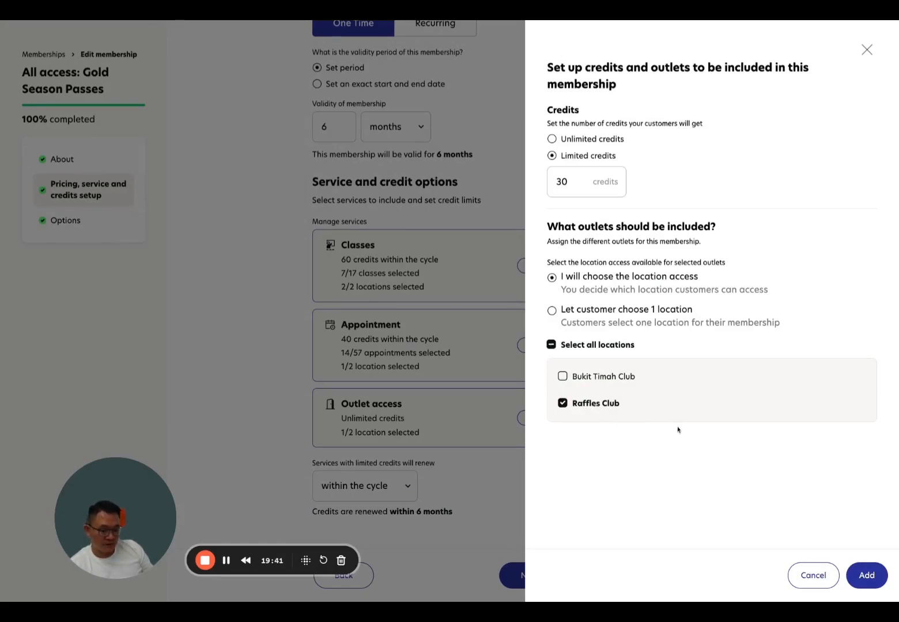
{"action": "left_click", "coordinate": [866, 575]}
- Review the Not assigned price, the validity period, and the credits for classes, appointments and outlet access
{"action": "scroll", "coordinate": [628, 497], "scroll_direction": "up", "scroll_amount": 5}
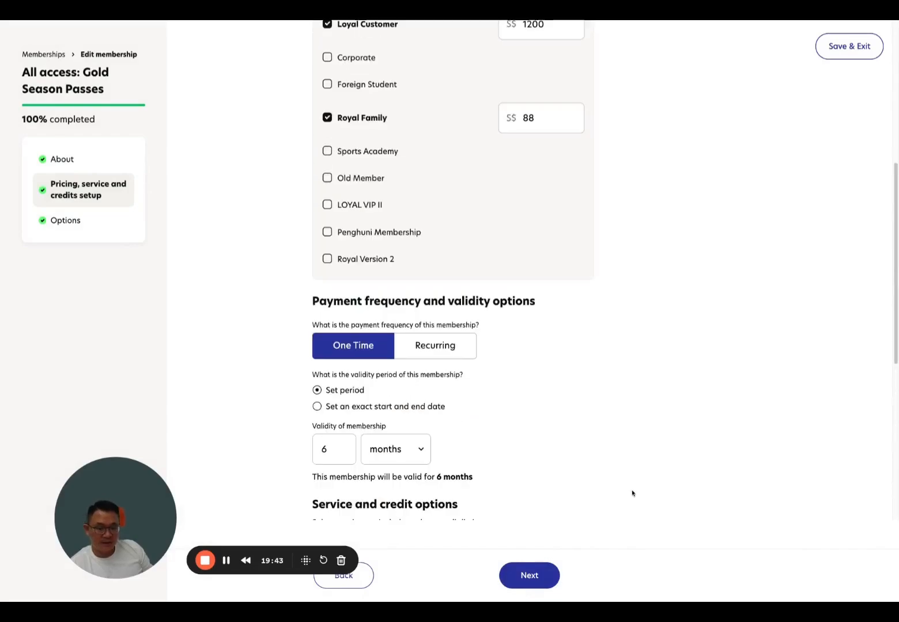
{"action": "scroll", "coordinate": [371, 321], "scroll_direction": "up", "scroll_amount": 4}
{"action": "double_click", "coordinate": [563, 78]}
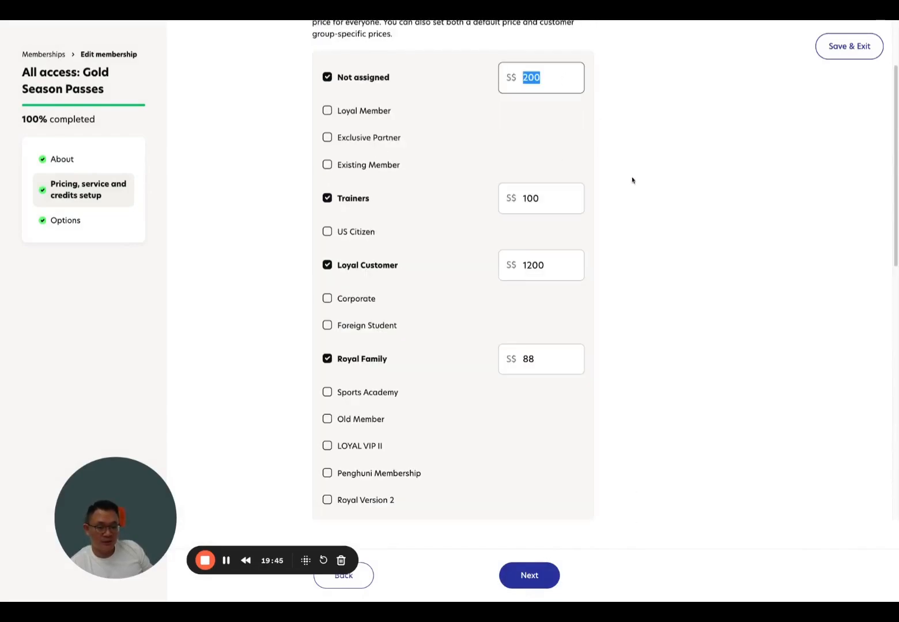
{"action": "scroll", "coordinate": [639, 249], "scroll_direction": "down", "scroll_amount": 4}
{"action": "scroll", "coordinate": [640, 249], "scroll_direction": "down", "scroll_amount": 4}
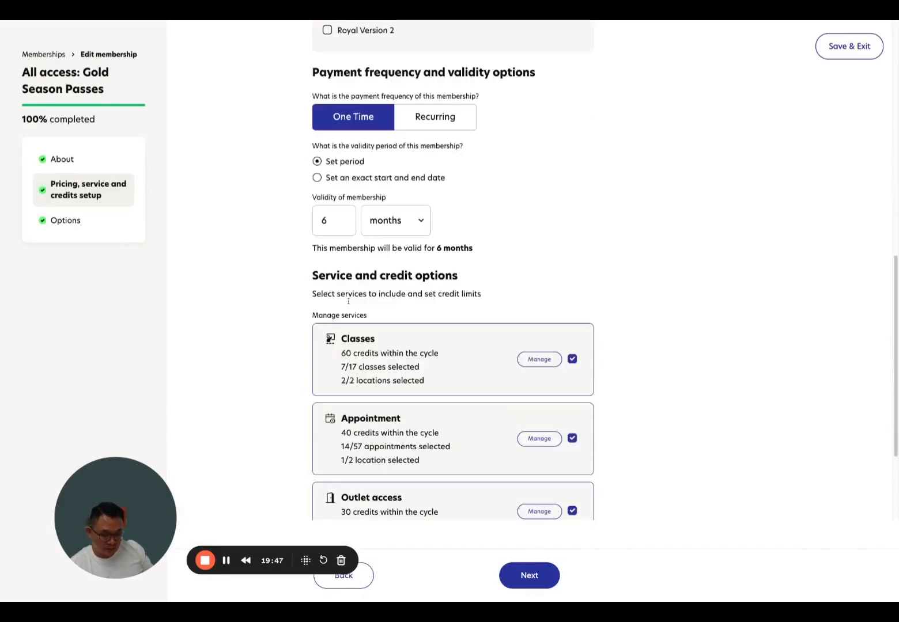
{"action": "scroll", "coordinate": [401, 354], "scroll_direction": "down", "scroll_amount": 2}
{"action": "double_click", "coordinate": [347, 237]}
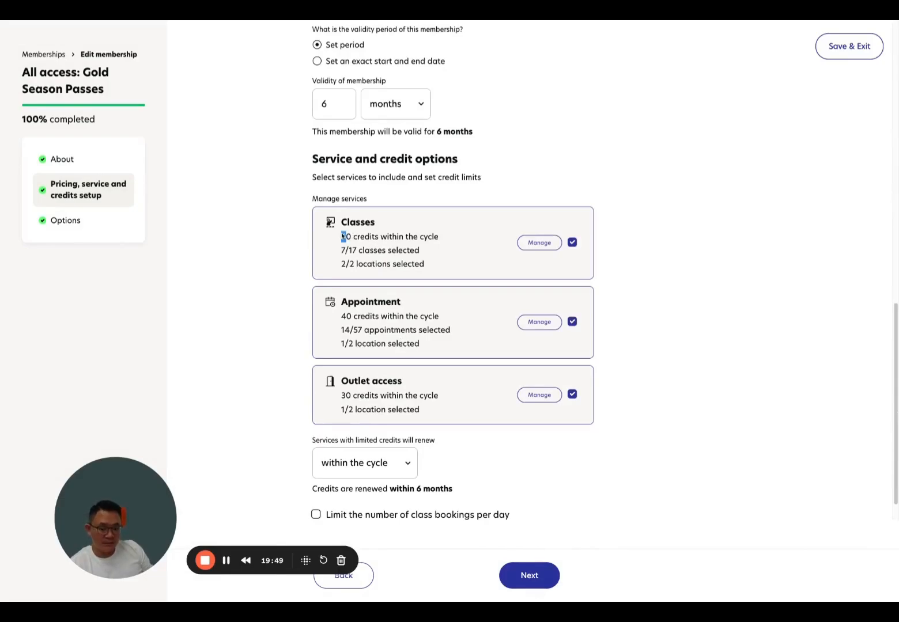
{"action": "double_click", "coordinate": [347, 316]}
{"action": "left_click_drag", "start_coordinate": [342, 396], "coordinate": [360, 397]}
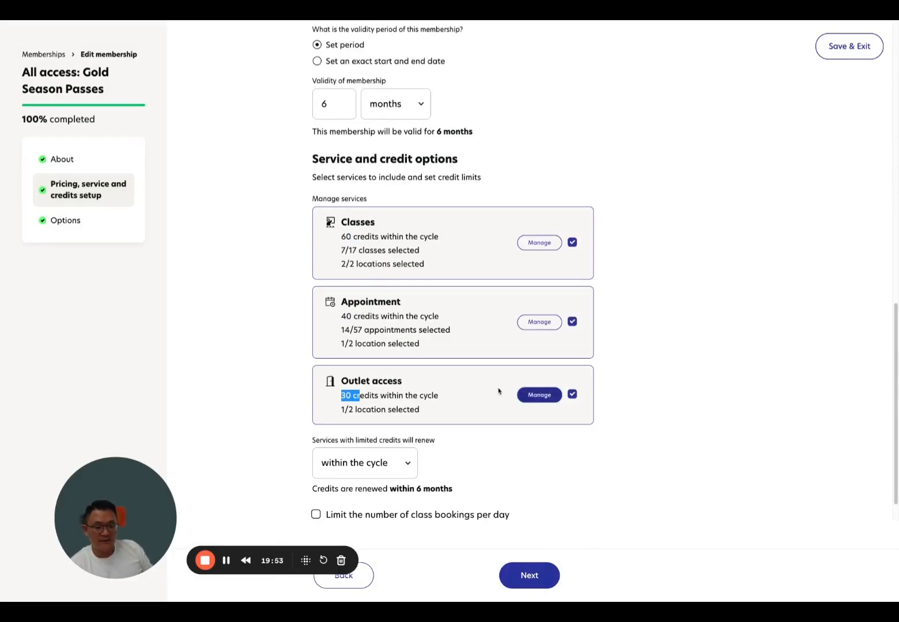
- Limit the number of class bookings to 1 per day and remove the limit again
{"action": "scroll", "coordinate": [453, 391], "scroll_direction": "down", "scroll_amount": 1}
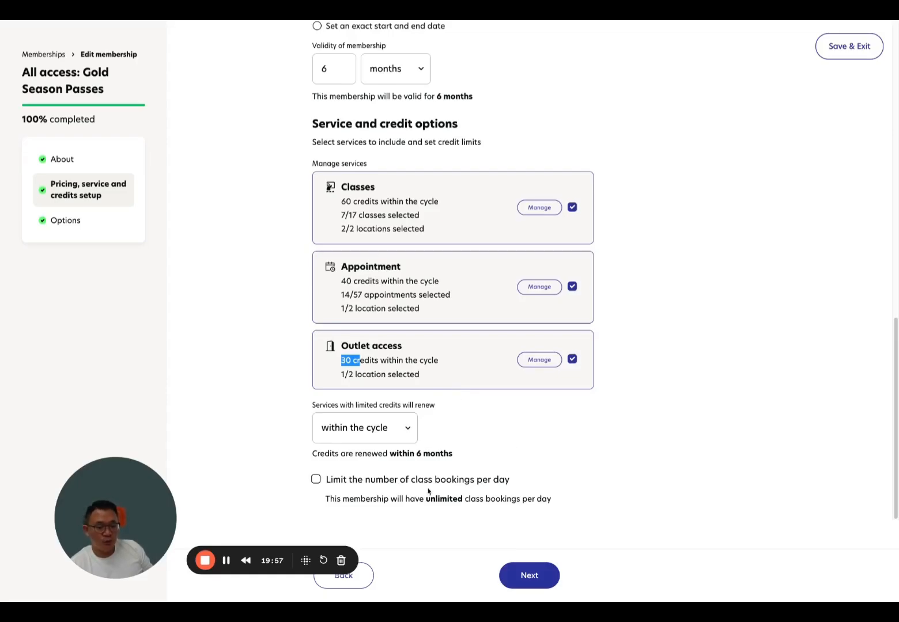
{"action": "left_click", "coordinate": [397, 487]}
{"action": "double_click", "coordinate": [336, 508]}
{"action": "type", "text": "1"}
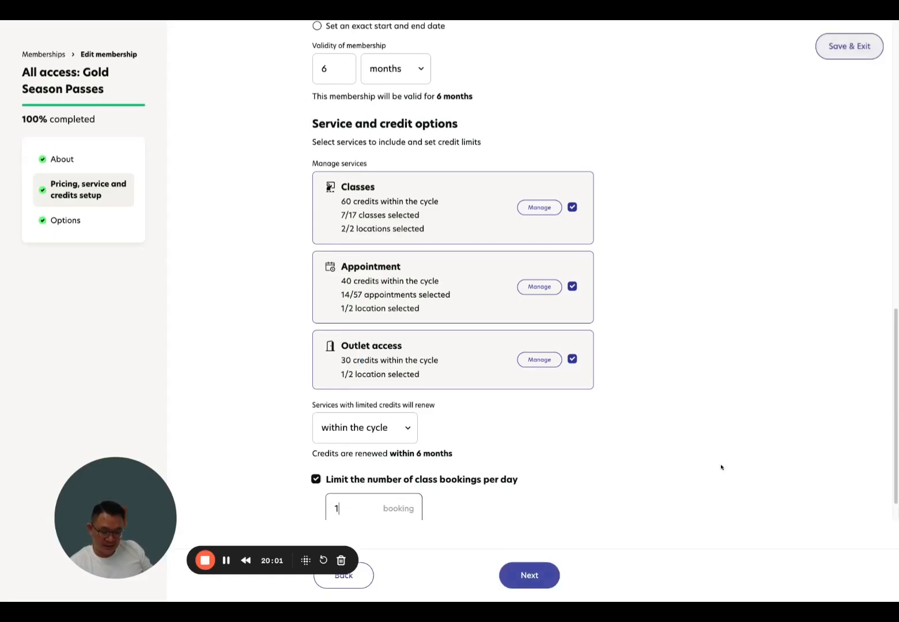
{"action": "left_click", "coordinate": [776, 458]}
{"action": "scroll", "coordinate": [776, 457], "scroll_direction": "down", "scroll_amount": 1}
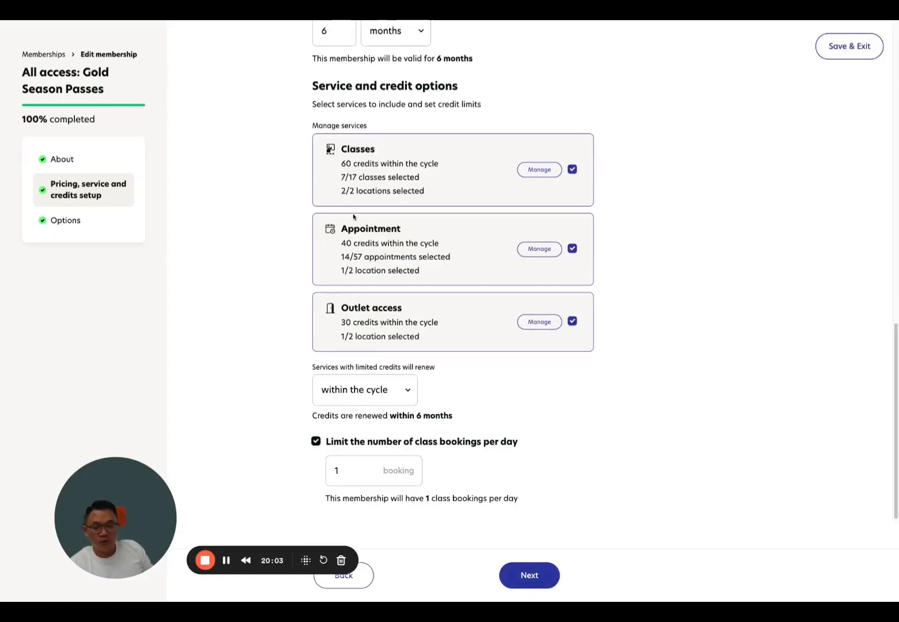
{"action": "left_click", "coordinate": [437, 448]}
- Switch the membership's payment frequency from One Time to Recurring
{"action": "scroll", "coordinate": [457, 436], "scroll_direction": "up", "scroll_amount": 8}
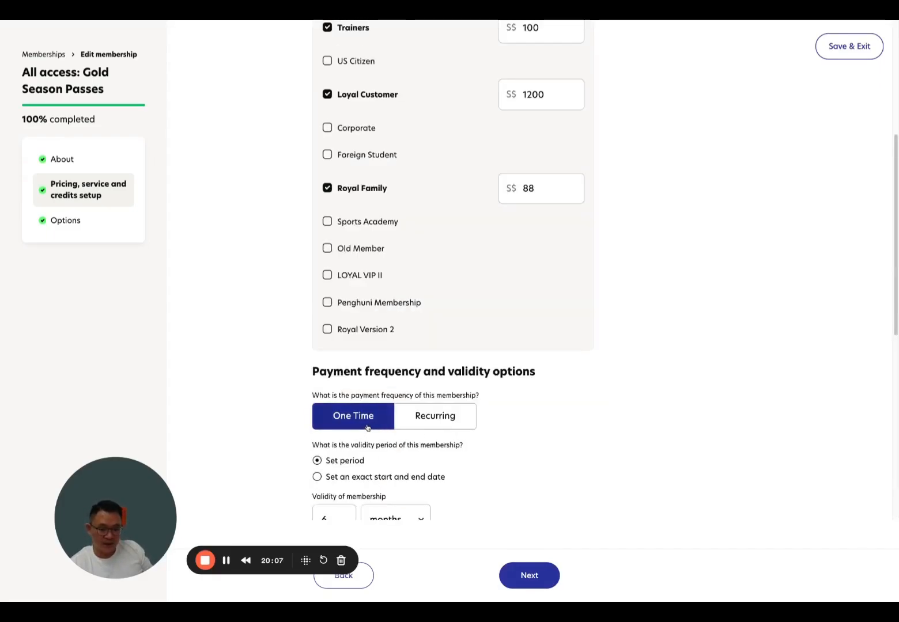
{"action": "left_click", "coordinate": [433, 417]}
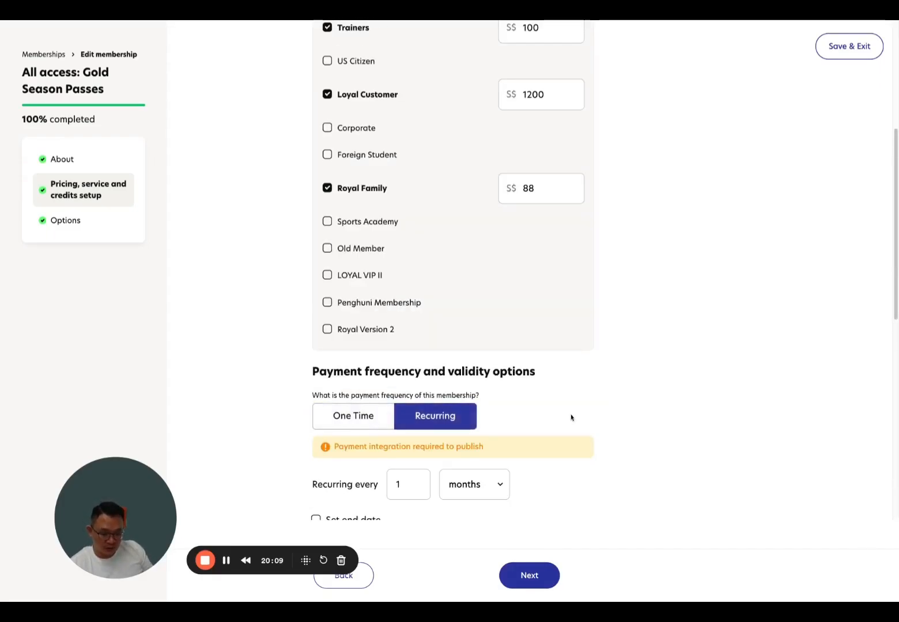
{"action": "scroll", "coordinate": [723, 403], "scroll_direction": "down", "scroll_amount": 7}
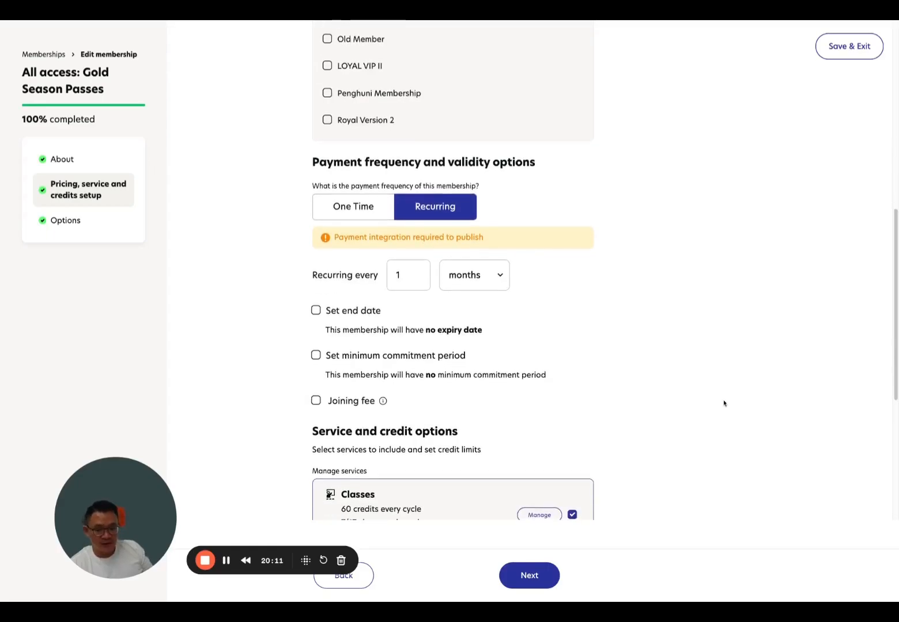
{"action": "scroll", "coordinate": [724, 403], "scroll_direction": "up", "scroll_amount": 9}
{"action": "scroll", "coordinate": [725, 401], "scroll_direction": "down", "scroll_amount": 7}
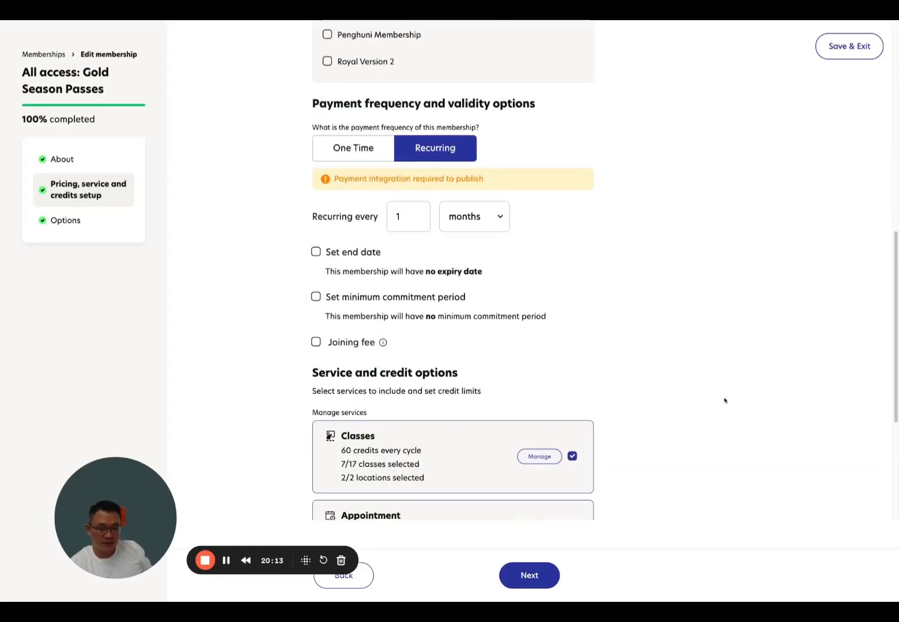
- Set the membership to recur every 4 weeks
{"action": "left_click", "coordinate": [498, 217]}
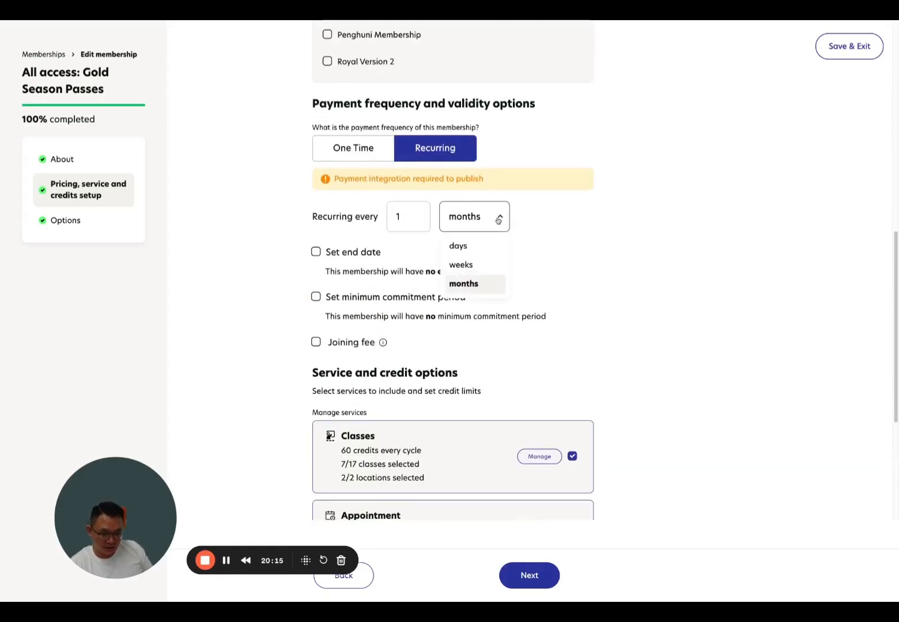
{"action": "left_click", "coordinate": [571, 223]}
{"action": "left_click", "coordinate": [497, 216]}
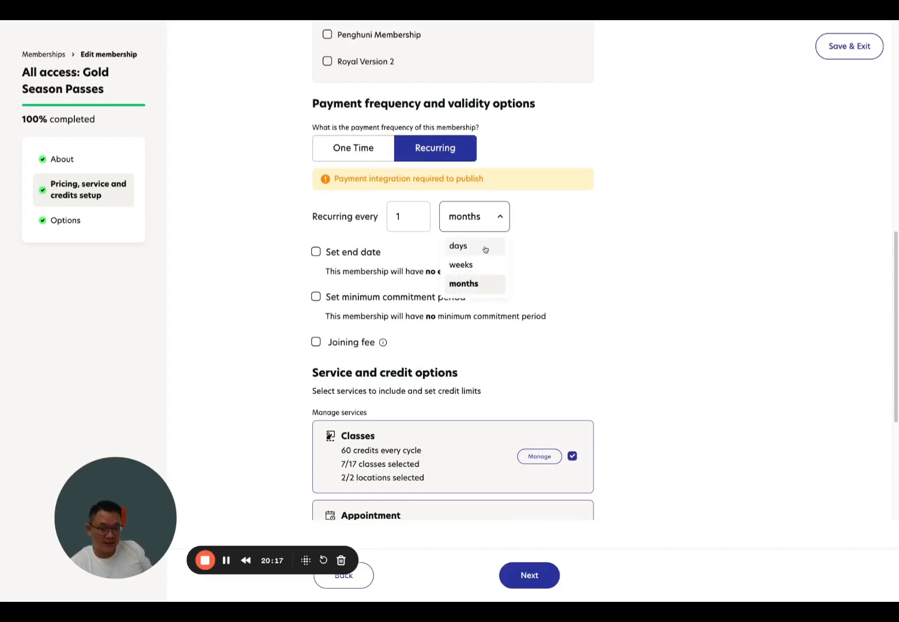
{"action": "left_click", "coordinate": [476, 265]}
{"action": "left_click", "coordinate": [423, 228]}
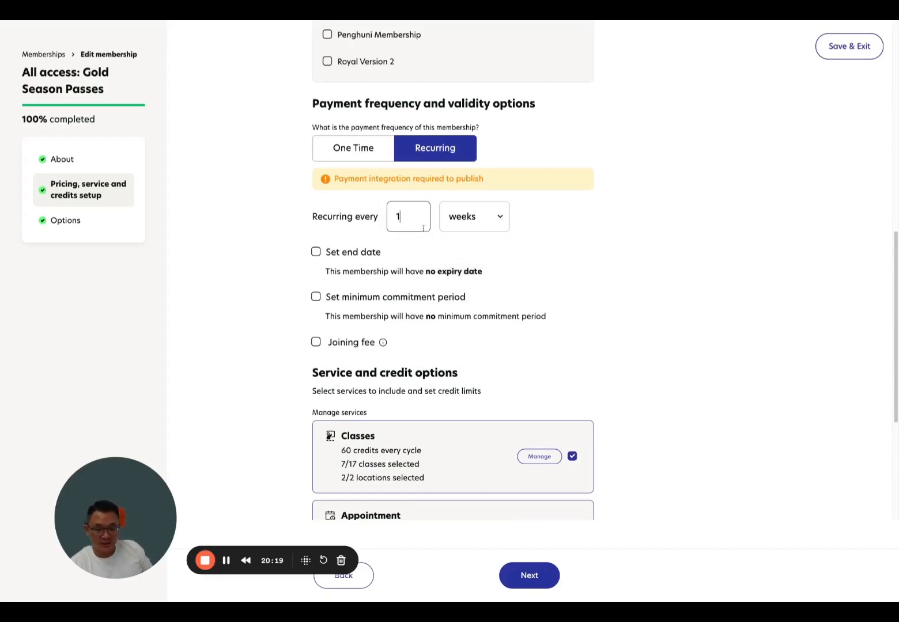
{"action": "type", "text": "4"}
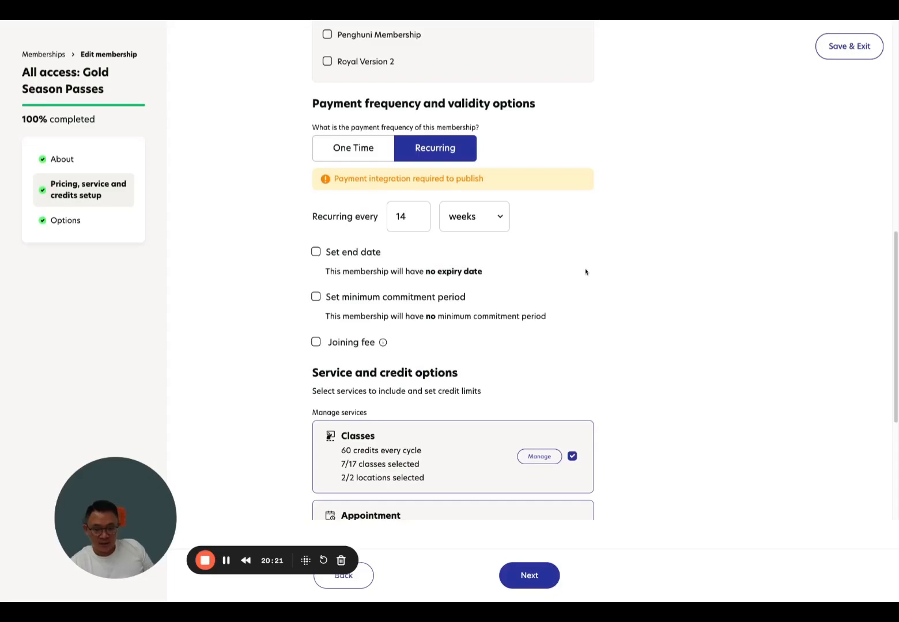
{"action": "double_click", "coordinate": [406, 218]}
{"action": "type", "text": "4"}
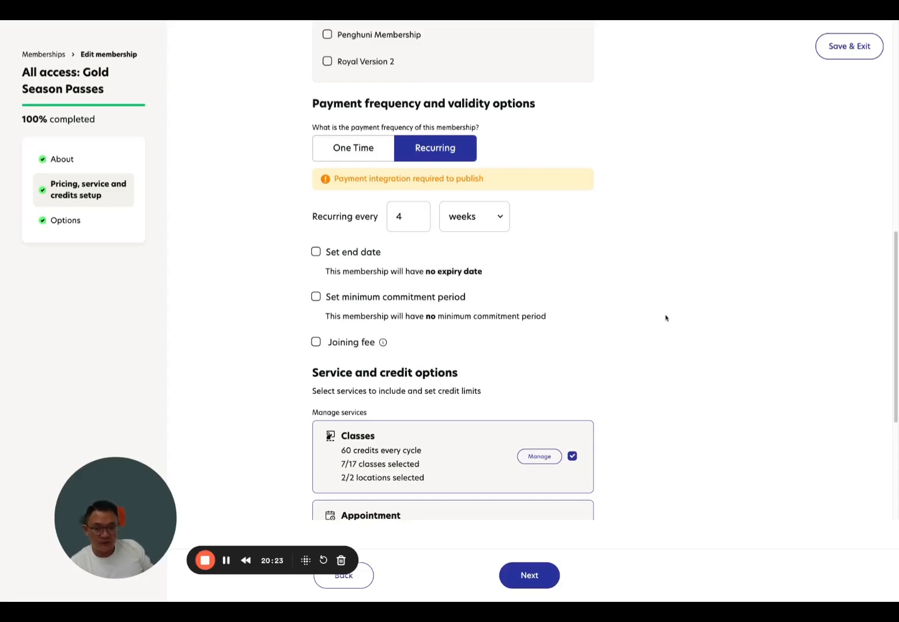
- Check the Not assigned price and set the classes' limited credits to 20
{"action": "scroll", "coordinate": [682, 308], "scroll_direction": "up", "scroll_amount": 7}
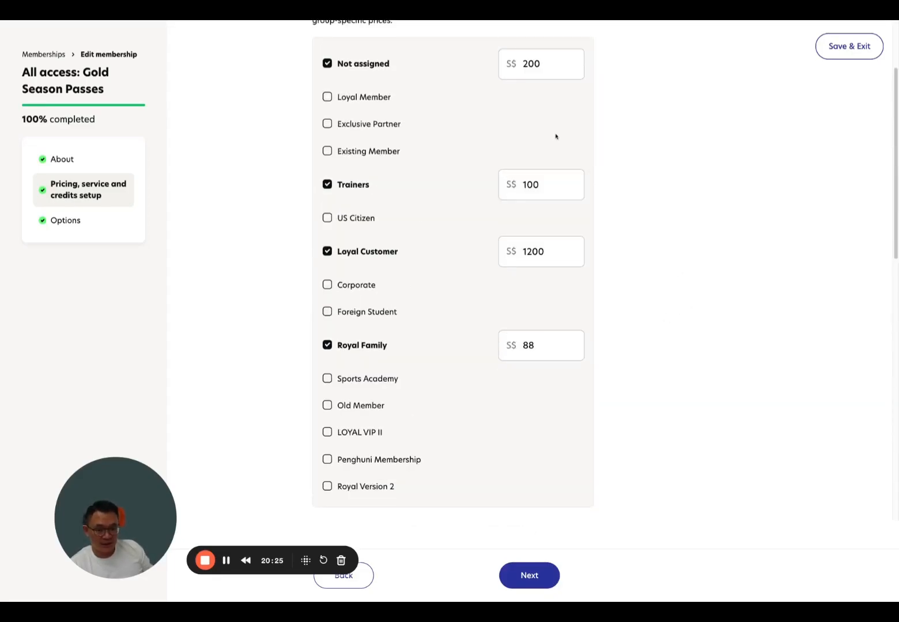
{"action": "double_click", "coordinate": [546, 73]}
{"action": "scroll", "coordinate": [682, 349], "scroll_direction": "down", "scroll_amount": 8}
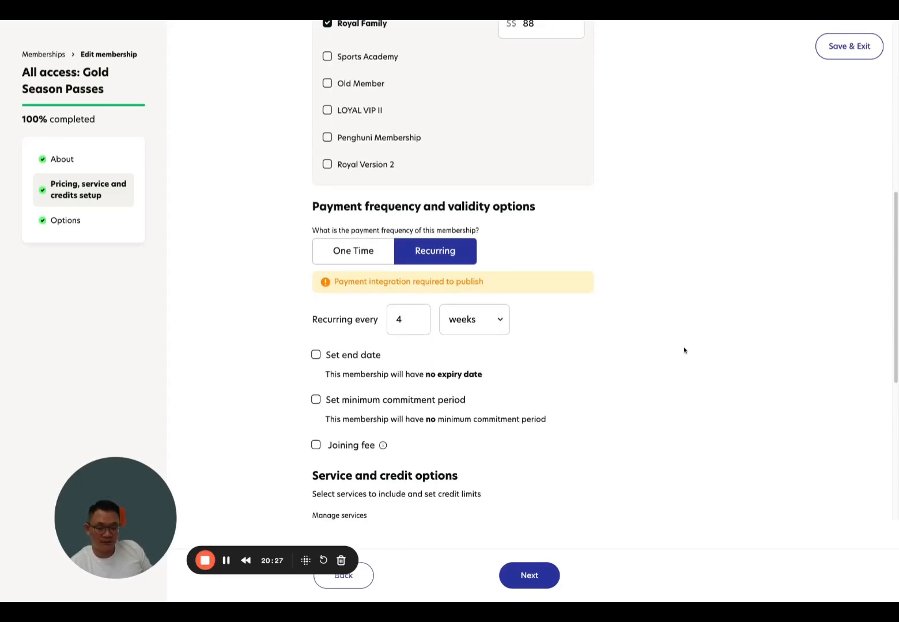
{"action": "scroll", "coordinate": [684, 350], "scroll_direction": "down", "scroll_amount": 3}
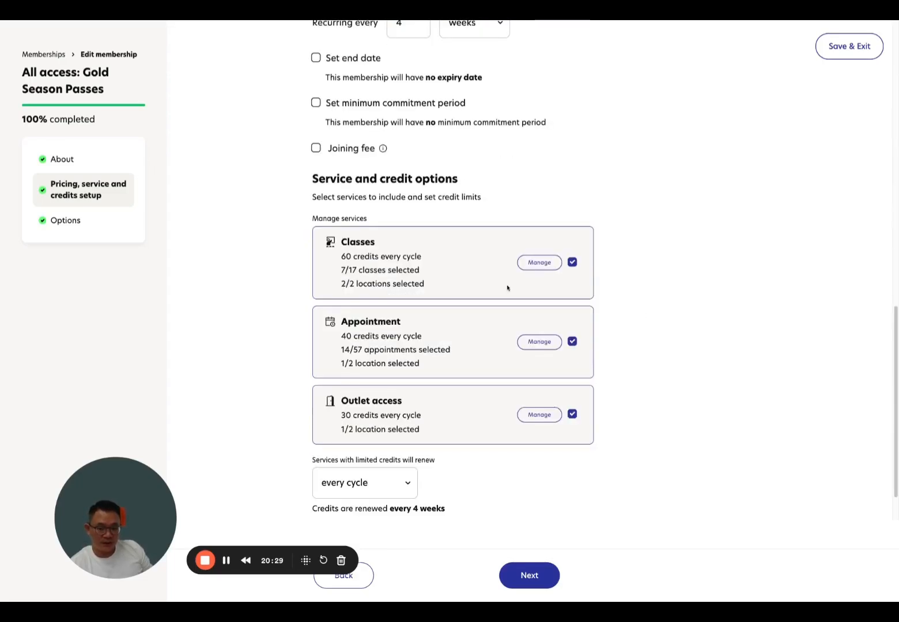
{"action": "left_click", "coordinate": [540, 262]}
{"action": "double_click", "coordinate": [565, 182]}
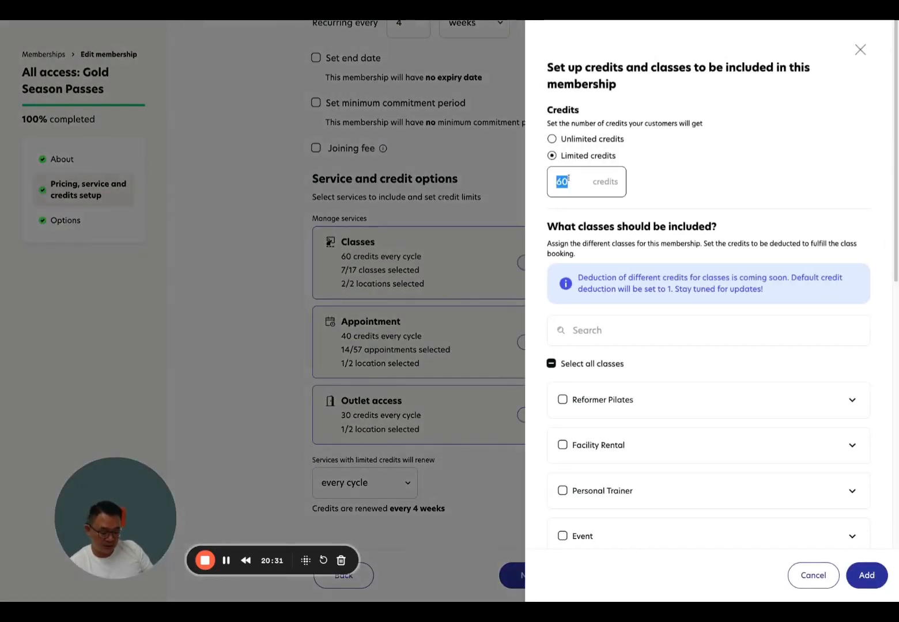
{"action": "type", "text": "20"}
{"action": "left_click", "coordinate": [879, 572]}
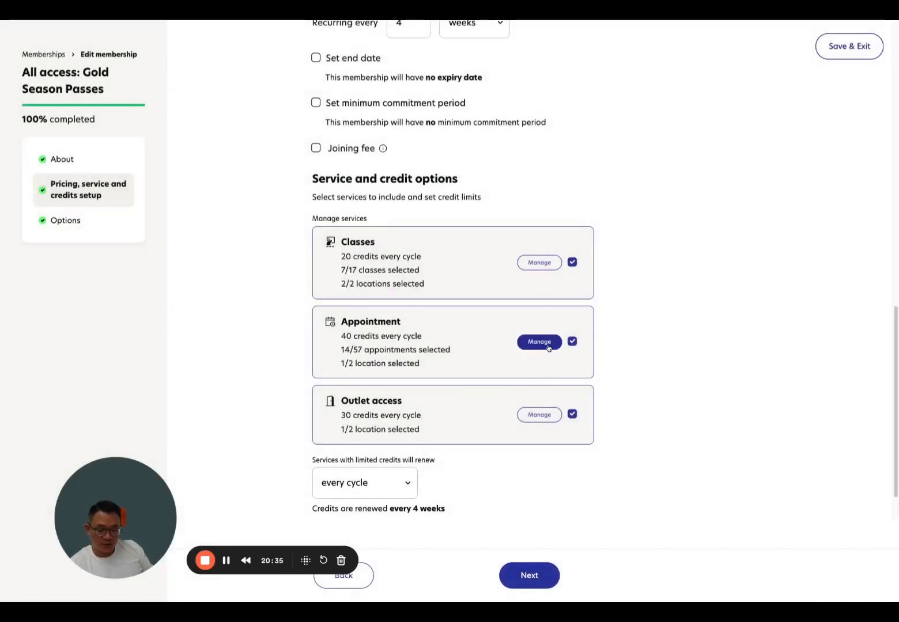
- Remove the Appointment service from the membership
{"action": "left_click", "coordinate": [573, 342]}
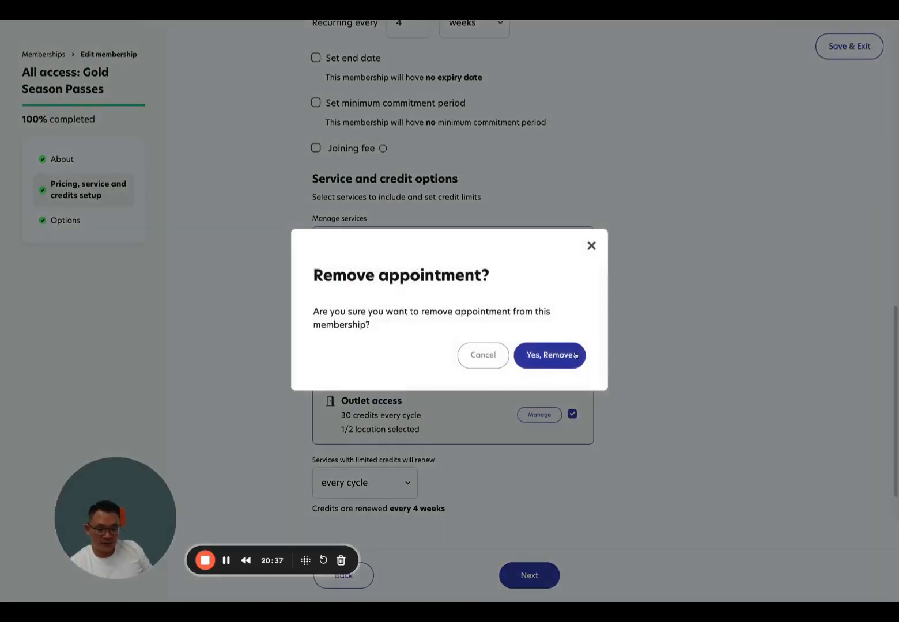
{"action": "left_click", "coordinate": [575, 355]}
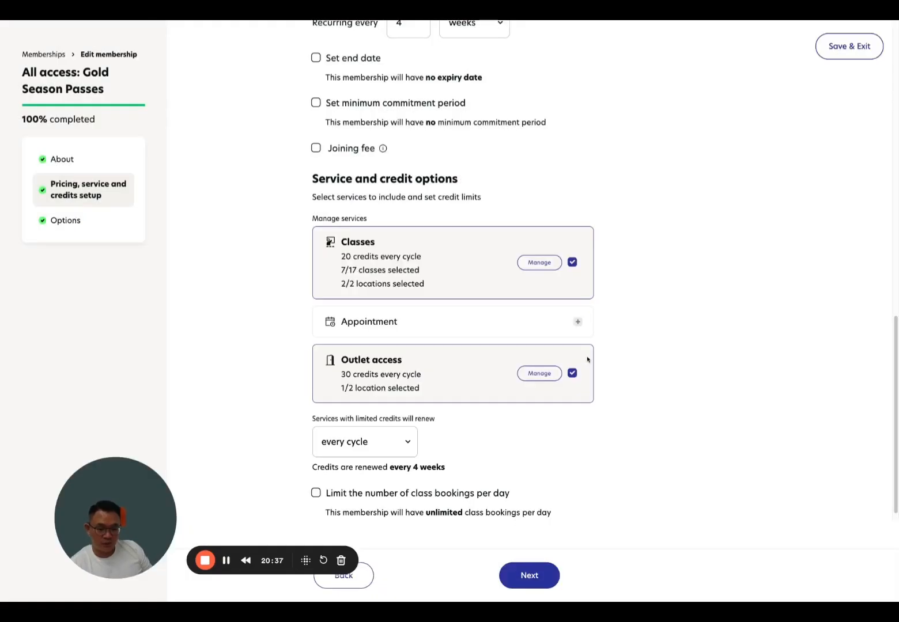
- Give outlet access unlimited credits and include Bukit Timah Club alongside Raffles Club
{"action": "left_click", "coordinate": [539, 373]}
{"action": "left_click", "coordinate": [567, 141]}
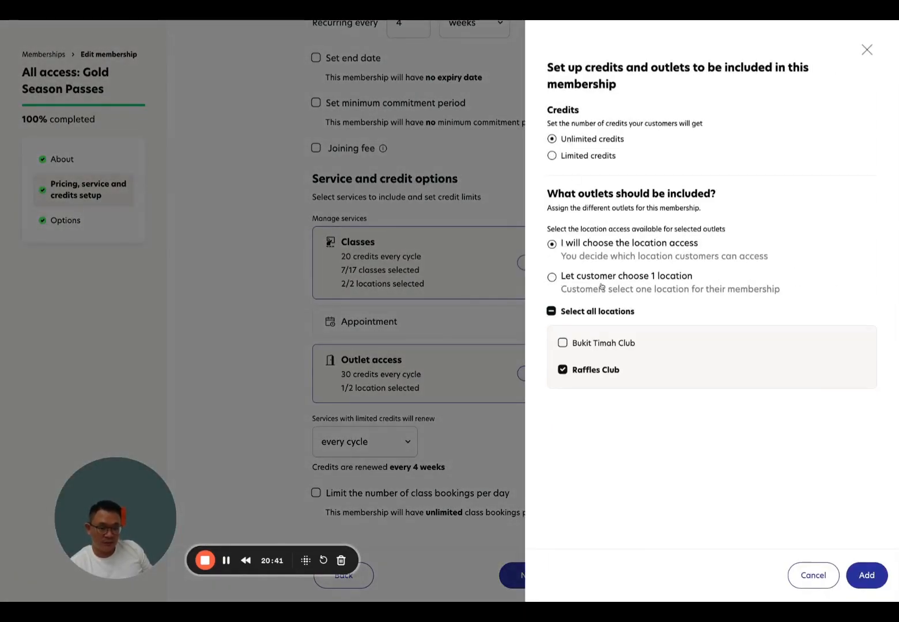
{"action": "left_click", "coordinate": [614, 344]}
{"action": "left_click", "coordinate": [867, 575]}
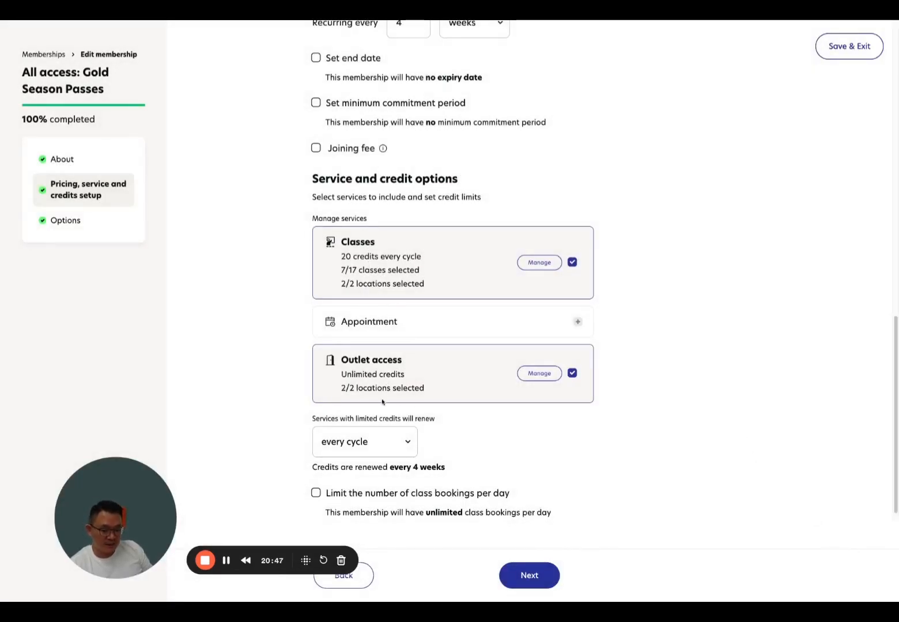
- Review the renewal setting for services with limited credits and the recurring payment options
{"action": "scroll", "coordinate": [378, 386], "scroll_direction": "up", "scroll_amount": 3}
{"action": "scroll", "coordinate": [403, 409], "scroll_direction": "down", "scroll_amount": 3}
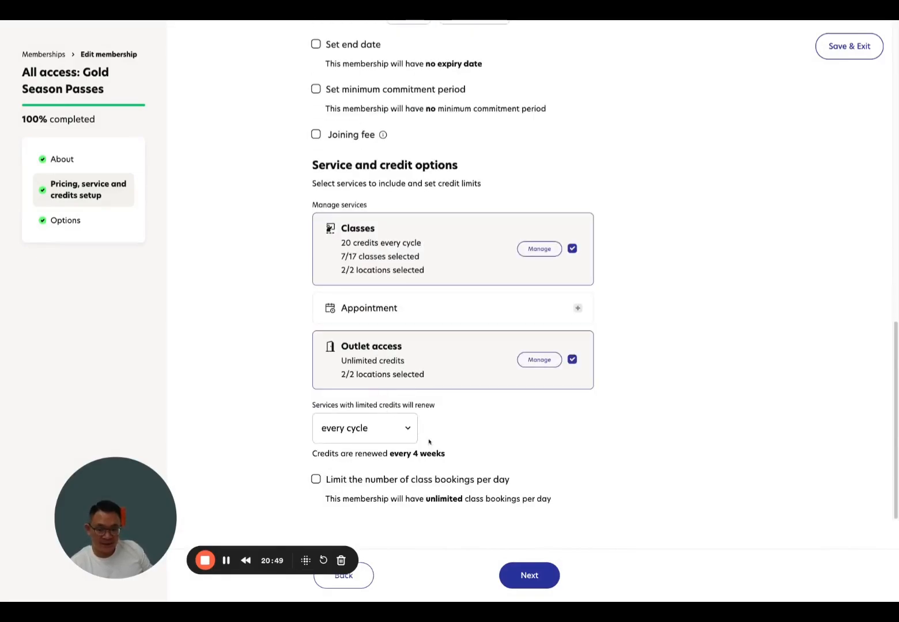
{"action": "left_click_drag", "start_coordinate": [323, 406], "coordinate": [417, 405]}
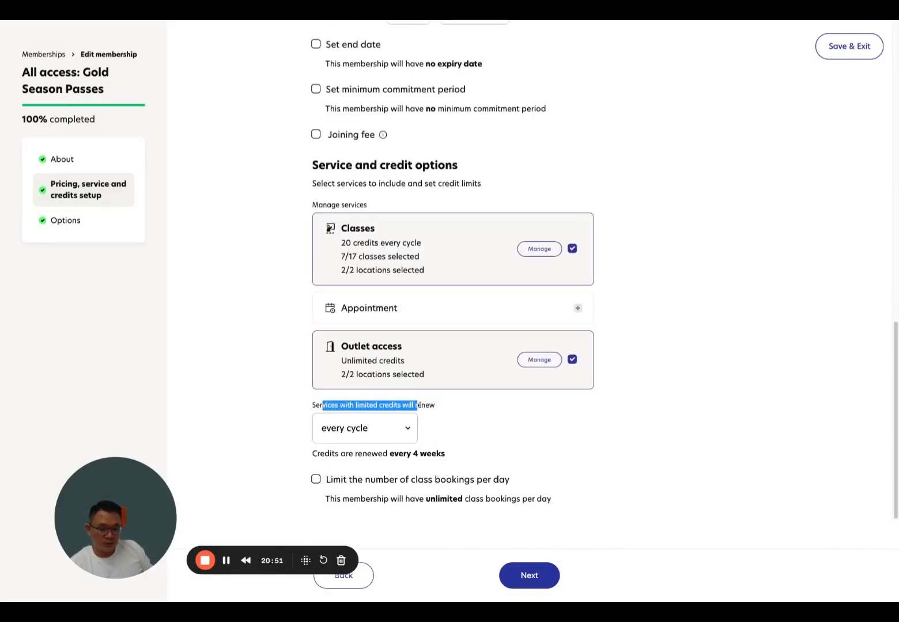
{"action": "scroll", "coordinate": [371, 441], "scroll_direction": "up", "scroll_amount": 1}
{"action": "scroll", "coordinate": [357, 426], "scroll_direction": "down", "scroll_amount": 1}
{"action": "left_click", "coordinate": [538, 441]}
{"action": "scroll", "coordinate": [538, 441], "scroll_direction": "up", "scroll_amount": 3}
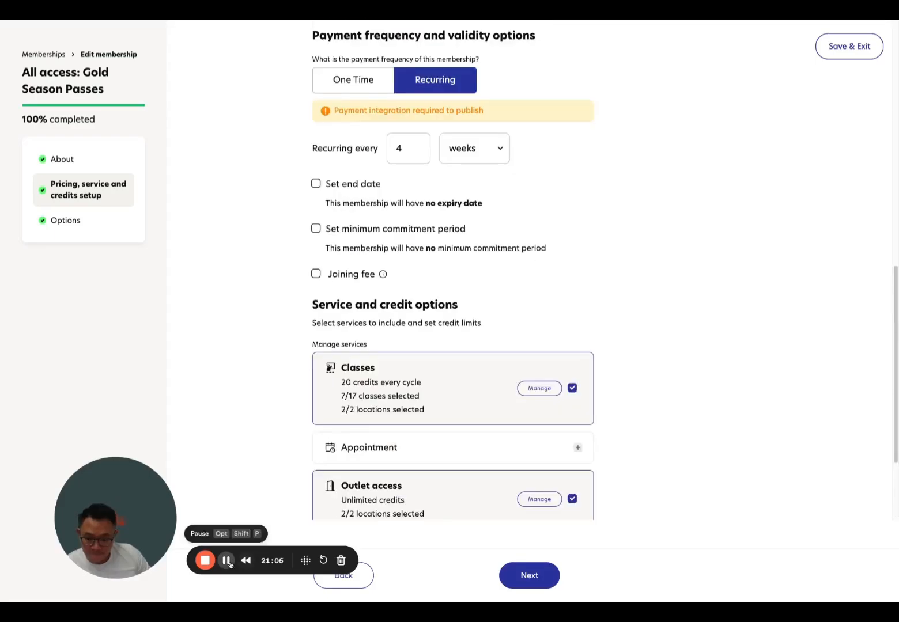
{"action": "scroll", "coordinate": [243, 333], "scroll_direction": "up", "scroll_amount": 1}
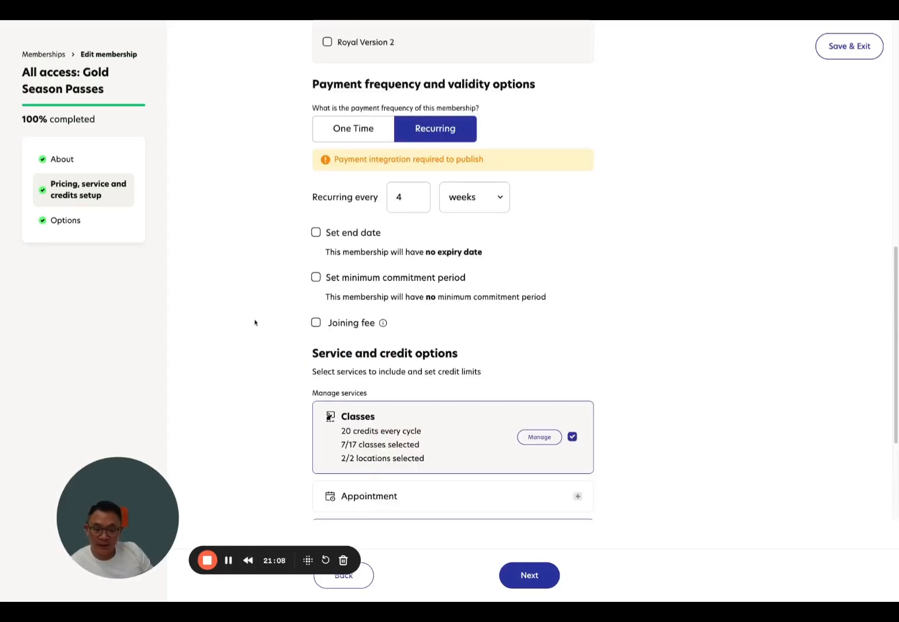
- Check the customer group prices and set an end date for the recurring membership with a validity of 12 cycles
{"action": "scroll", "coordinate": [255, 322], "scroll_direction": "up", "scroll_amount": 1}
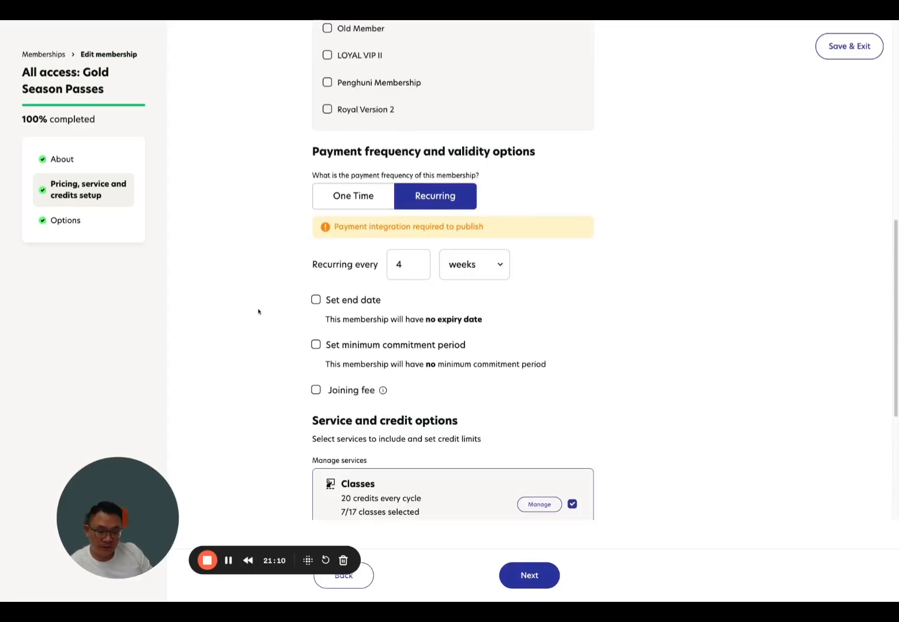
{"action": "scroll", "coordinate": [316, 308], "scroll_direction": "up", "scroll_amount": 8}
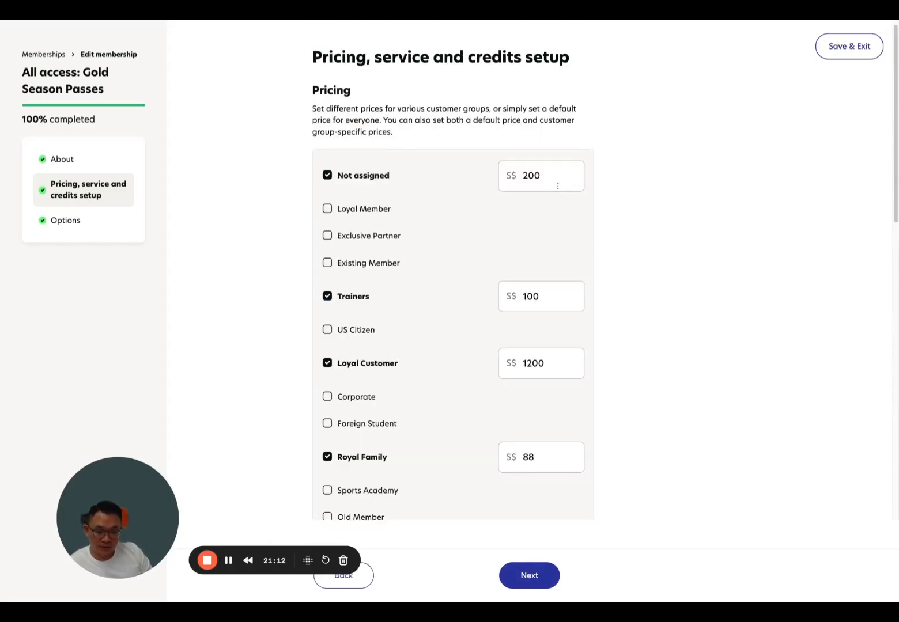
{"action": "scroll", "coordinate": [598, 311], "scroll_direction": "down", "scroll_amount": 7}
{"action": "scroll", "coordinate": [599, 312], "scroll_direction": "down", "scroll_amount": 1}
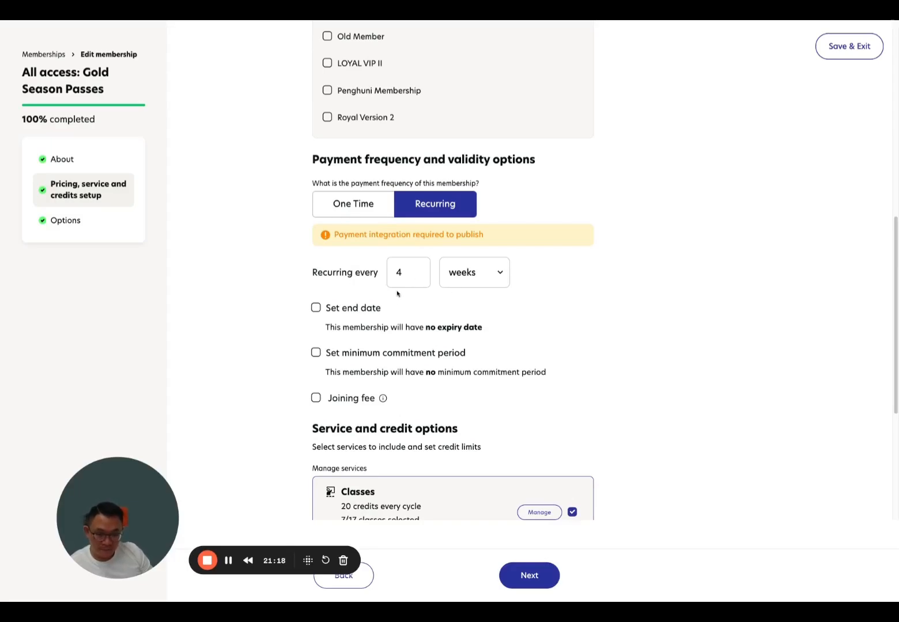
{"action": "left_click", "coordinate": [353, 309]}
{"action": "left_click", "coordinate": [357, 345]}
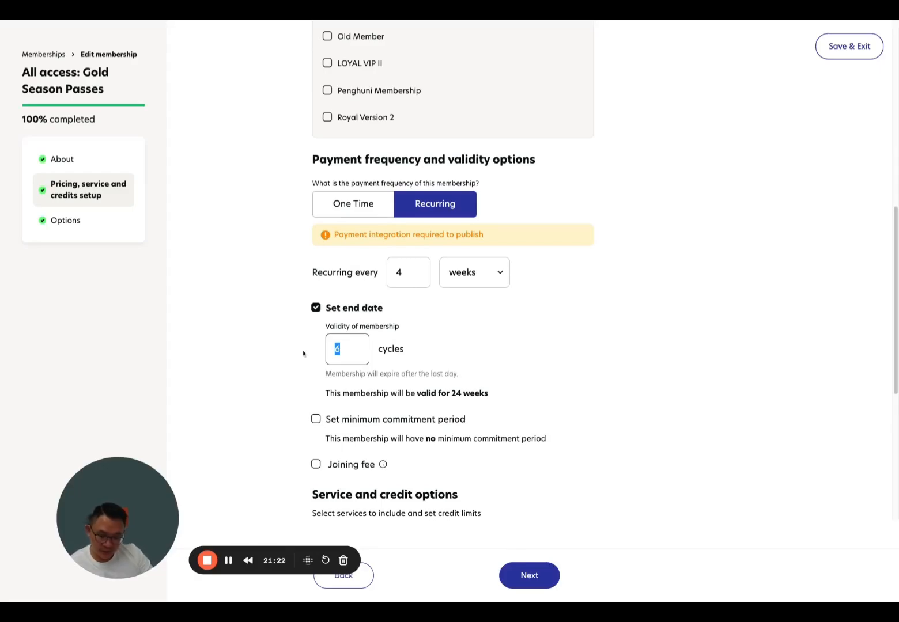
{"action": "type", "text": "12"}
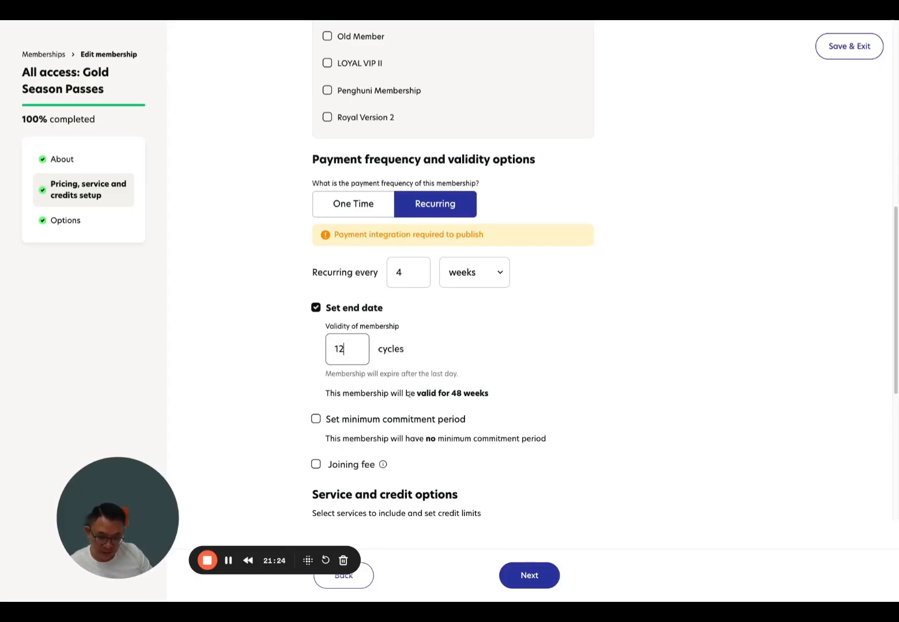
- Review the membership's total validity in weeks and remove the end date
{"action": "left_click_drag", "start_coordinate": [453, 393], "coordinate": [475, 394]}
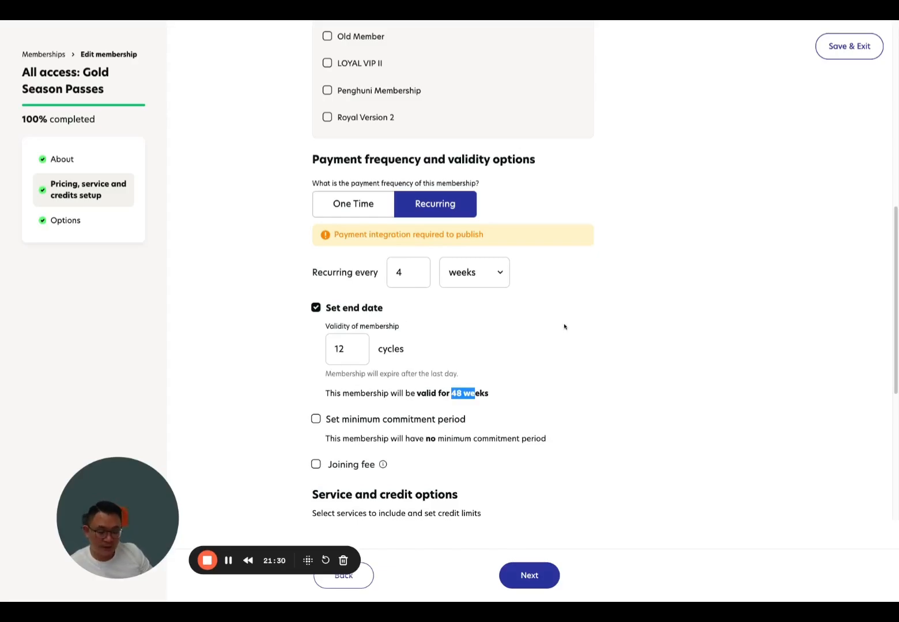
{"action": "scroll", "coordinate": [568, 326], "scroll_direction": "up", "scroll_amount": 7}
{"action": "scroll", "coordinate": [542, 261], "scroll_direction": "down", "scroll_amount": 7}
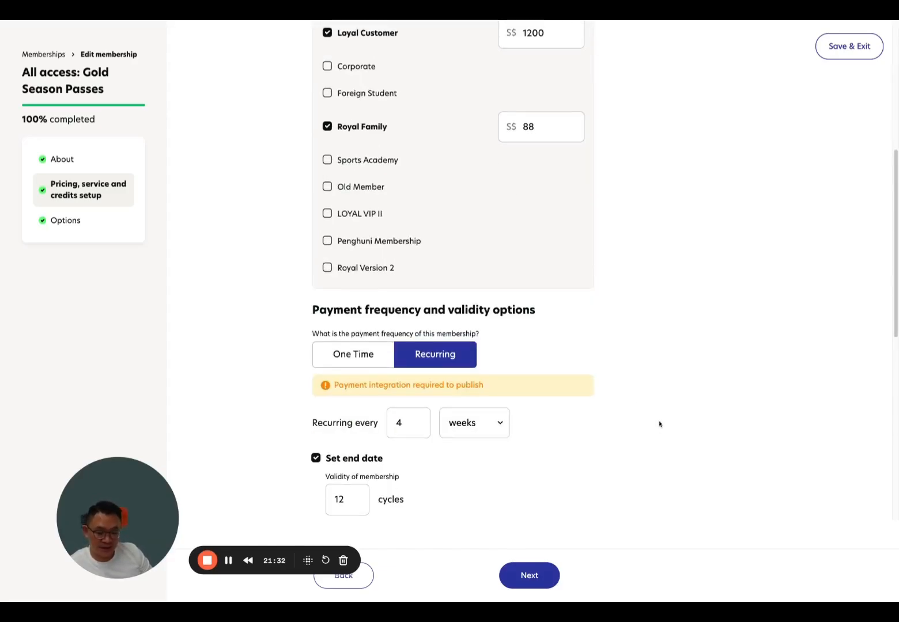
{"action": "scroll", "coordinate": [448, 385], "scroll_direction": "down", "scroll_amount": 1}
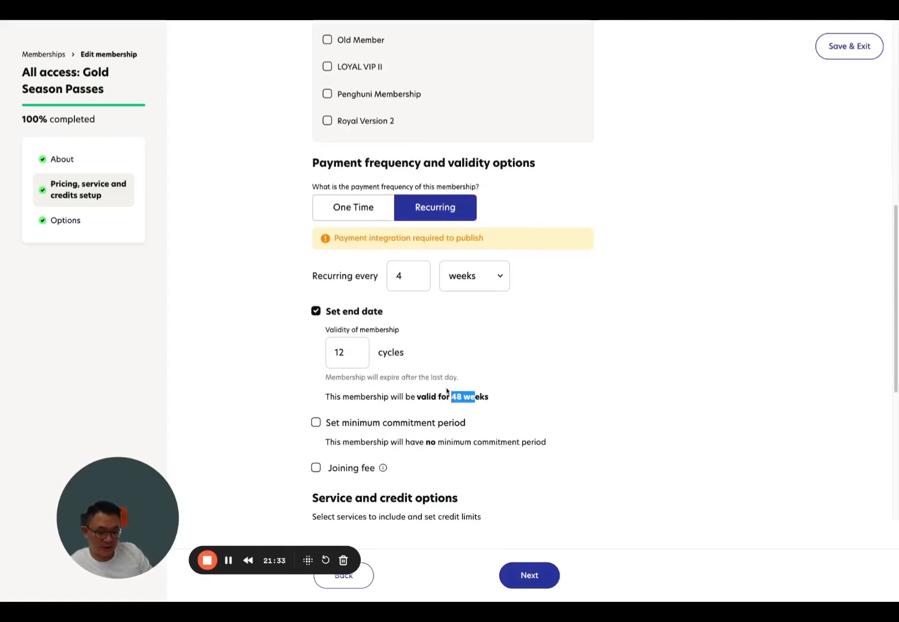
{"action": "left_click", "coordinate": [520, 384]}
{"action": "left_click_drag", "start_coordinate": [348, 396], "coordinate": [480, 397]}
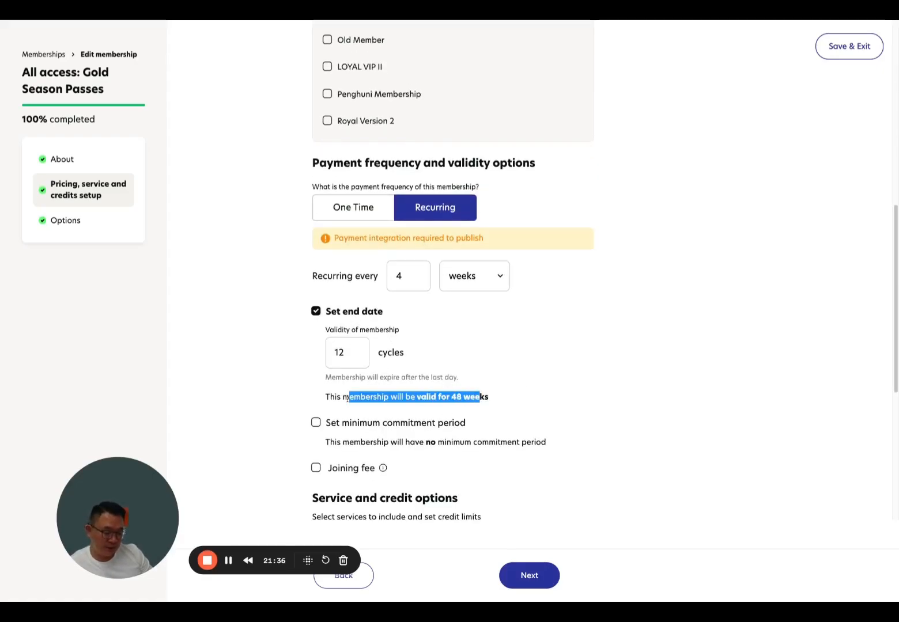
{"action": "left_click", "coordinate": [582, 360]}
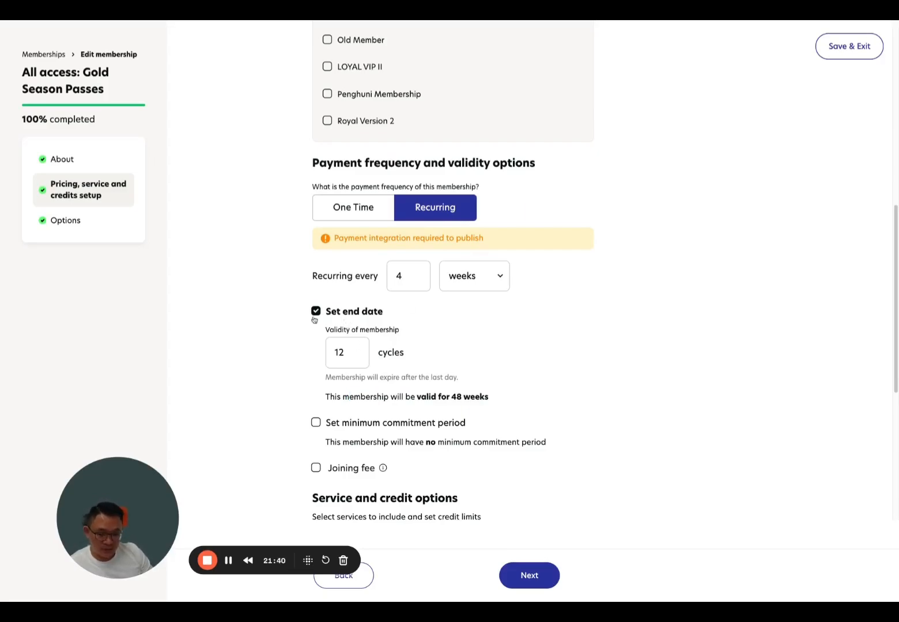
{"action": "left_click", "coordinate": [316, 311]}
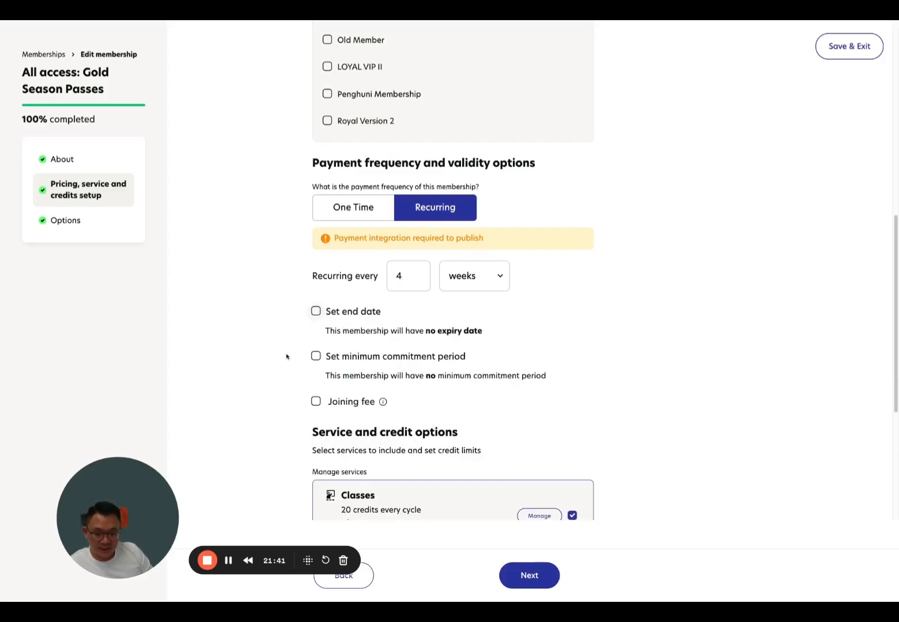
- Enable a minimum commitment period of 6 cycles and check its length in weeks
{"action": "left_click", "coordinate": [316, 358]}
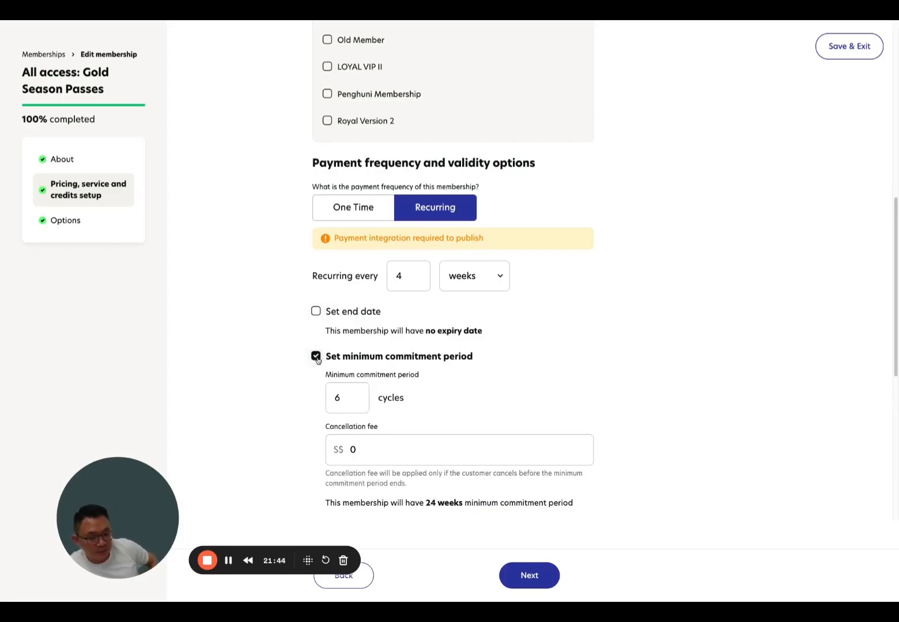
{"action": "scroll", "coordinate": [582, 196], "scroll_direction": "up", "scroll_amount": 8}
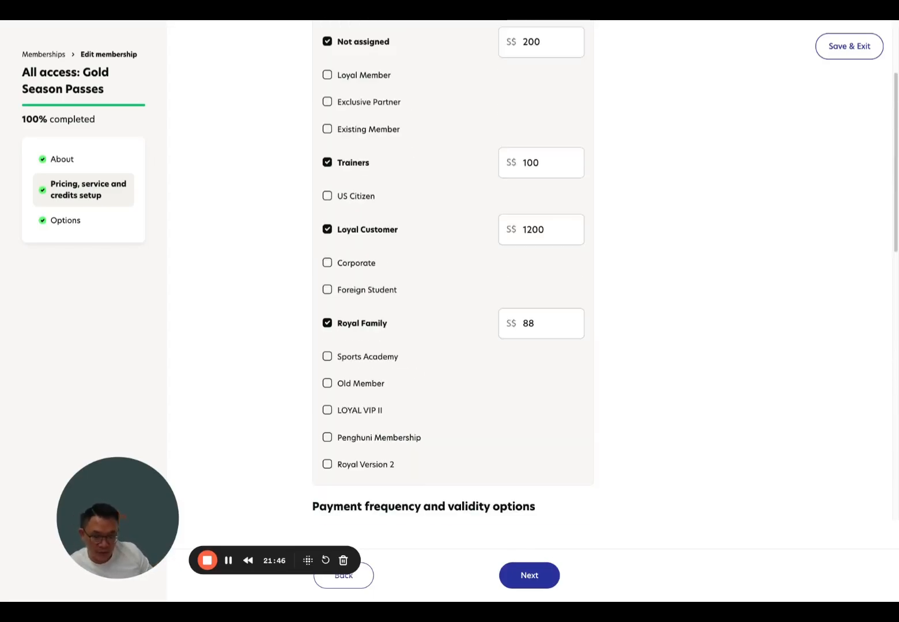
{"action": "scroll", "coordinate": [599, 252], "scroll_direction": "down", "scroll_amount": 4}
{"action": "scroll", "coordinate": [599, 252], "scroll_direction": "down", "scroll_amount": 7}
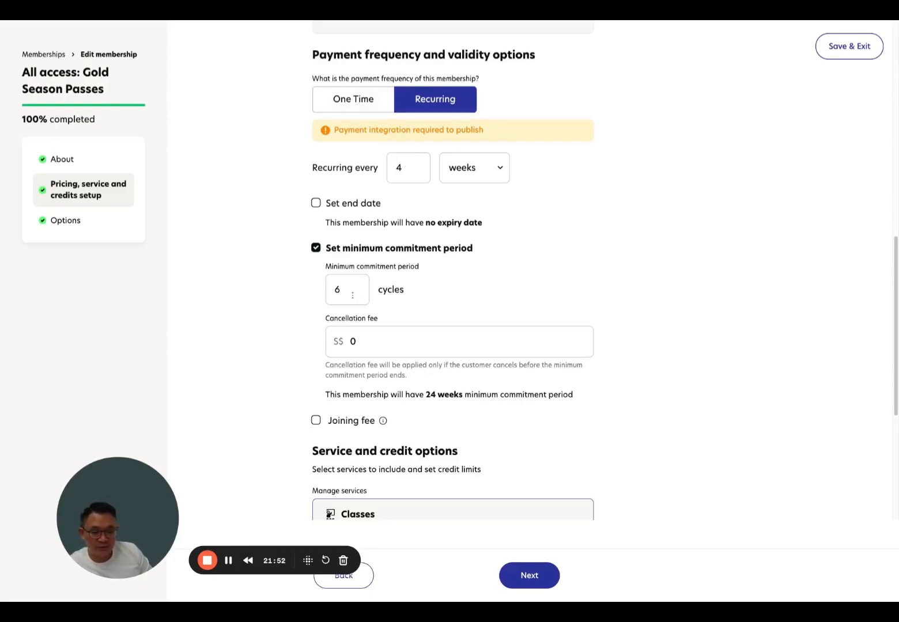
{"action": "double_click", "coordinate": [352, 294]}
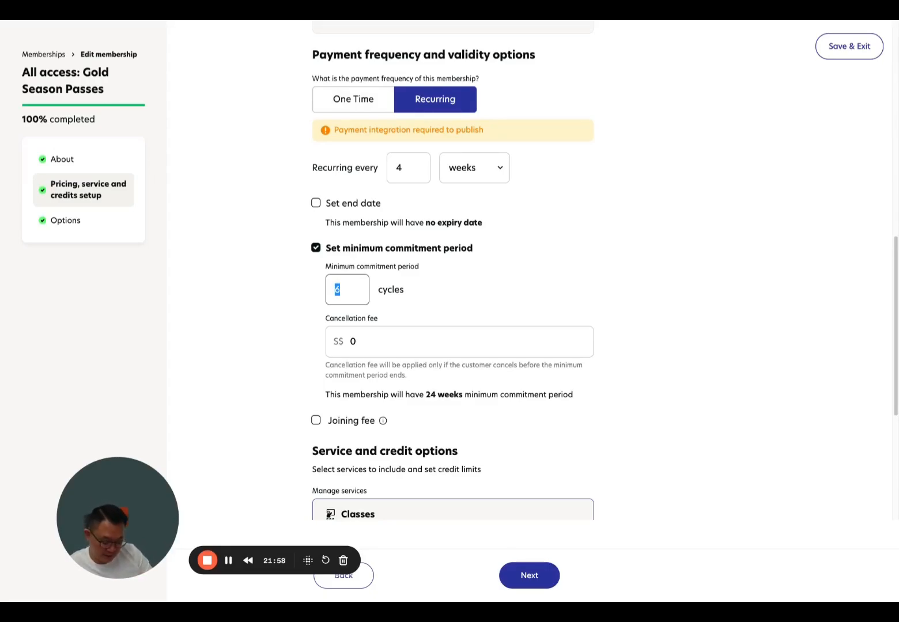
{"action": "type", "text": "6"}
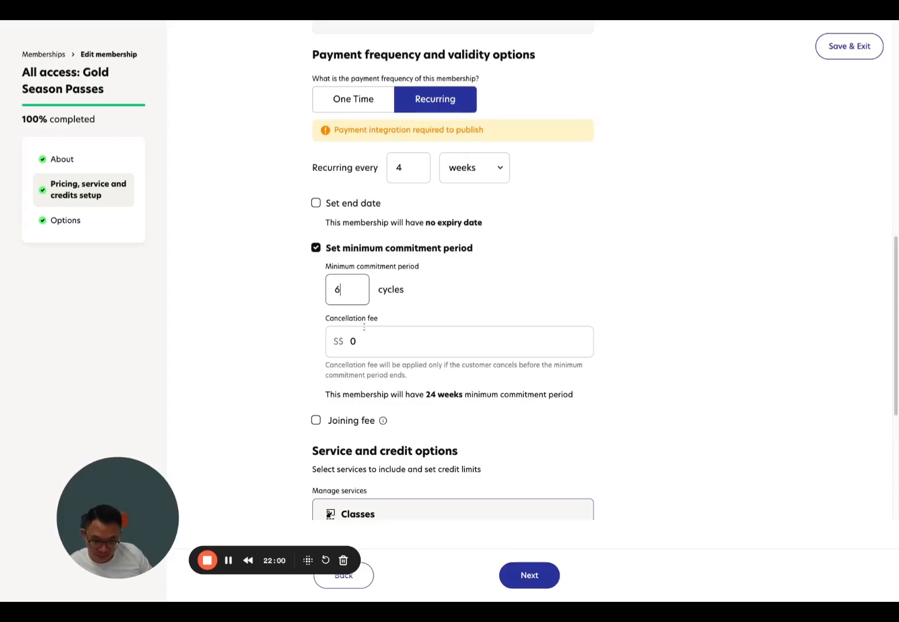
{"action": "left_click_drag", "start_coordinate": [419, 393], "coordinate": [465, 394]}
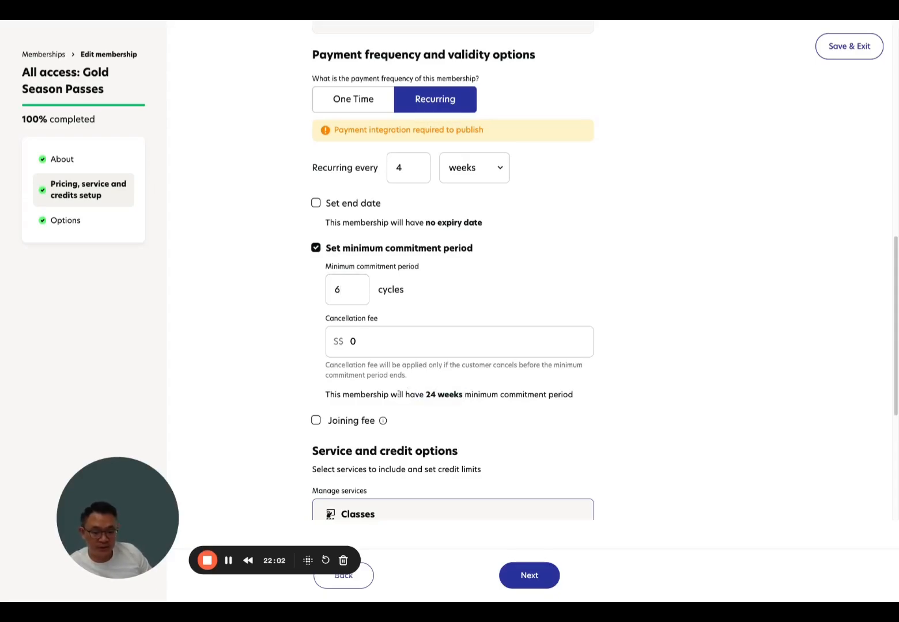
{"action": "left_click_drag", "start_coordinate": [409, 394], "coordinate": [474, 394]}
{"action": "left_click", "coordinate": [472, 394]}
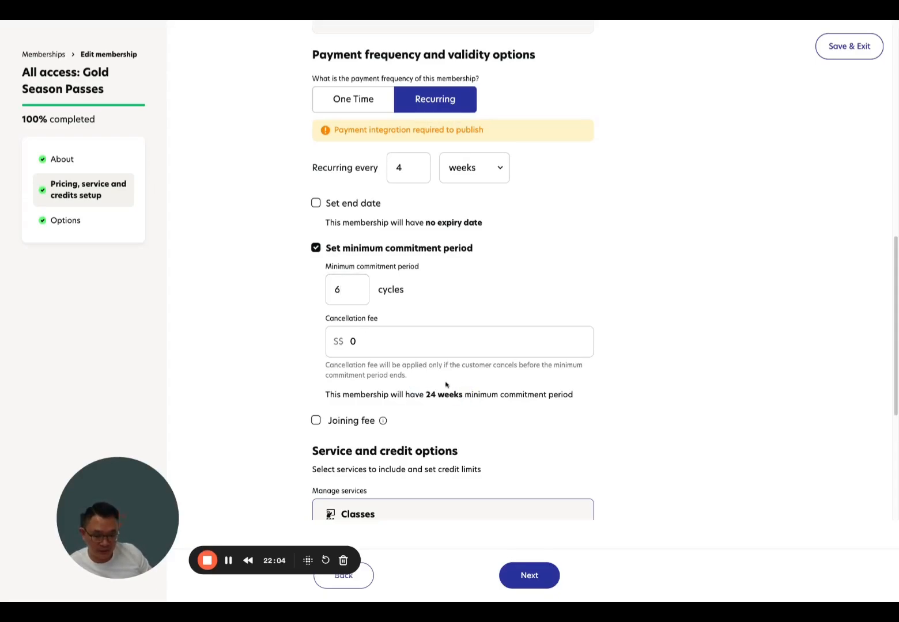
- Set the cancellation fee to S$ 1000 and disable the minimum commitment period
{"action": "left_click", "coordinate": [382, 349]}
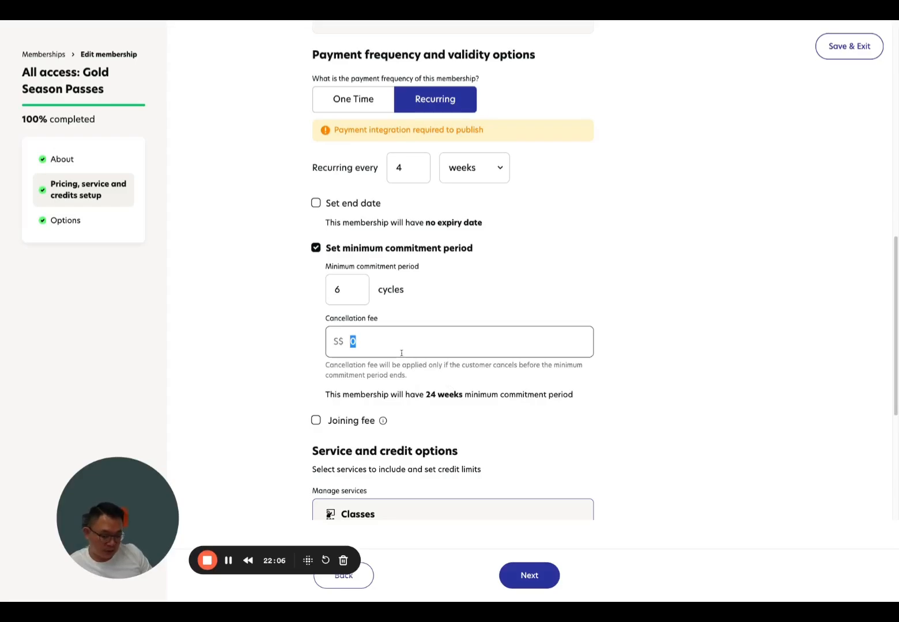
{"action": "type", "text": "1000"}
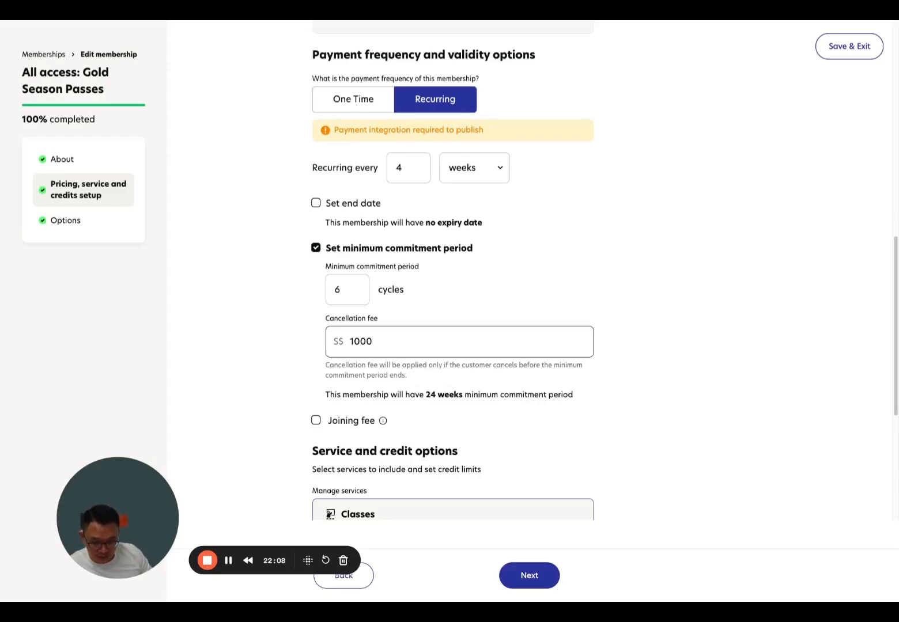
{"action": "left_click", "coordinate": [219, 402]}
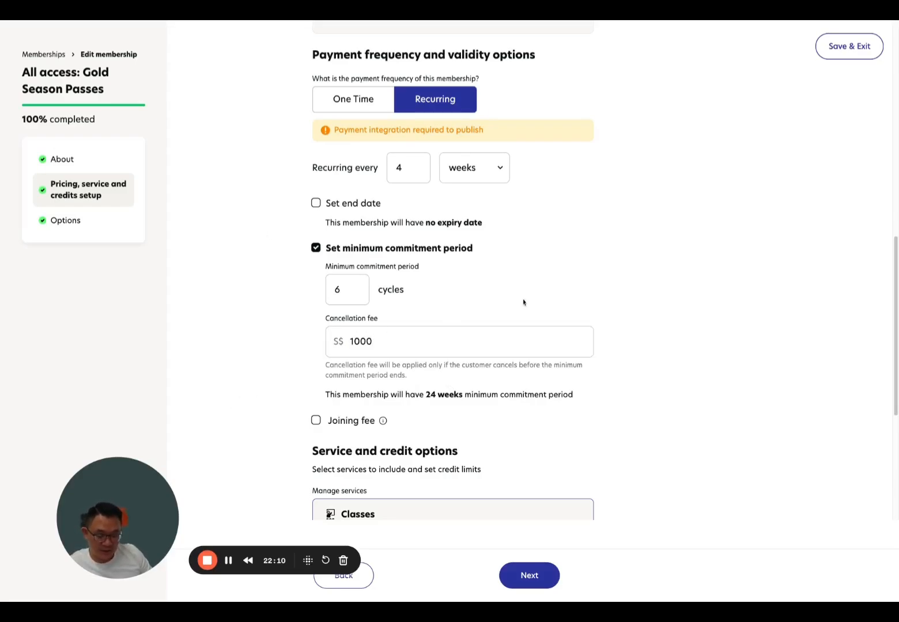
{"action": "left_click", "coordinate": [424, 254]}
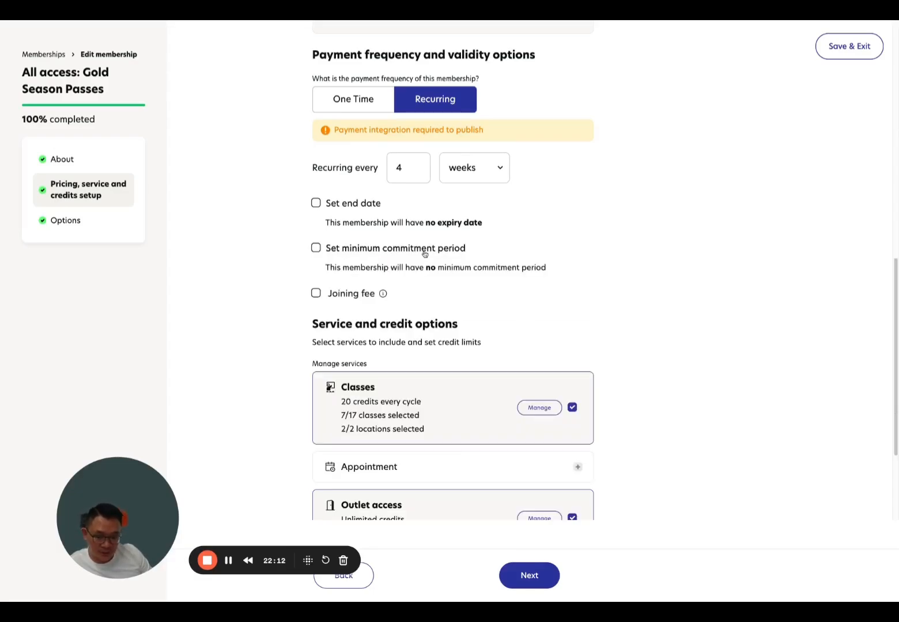
- Add a joining fee of S$ 100 to the recurring membership
{"action": "left_click", "coordinate": [340, 295]}
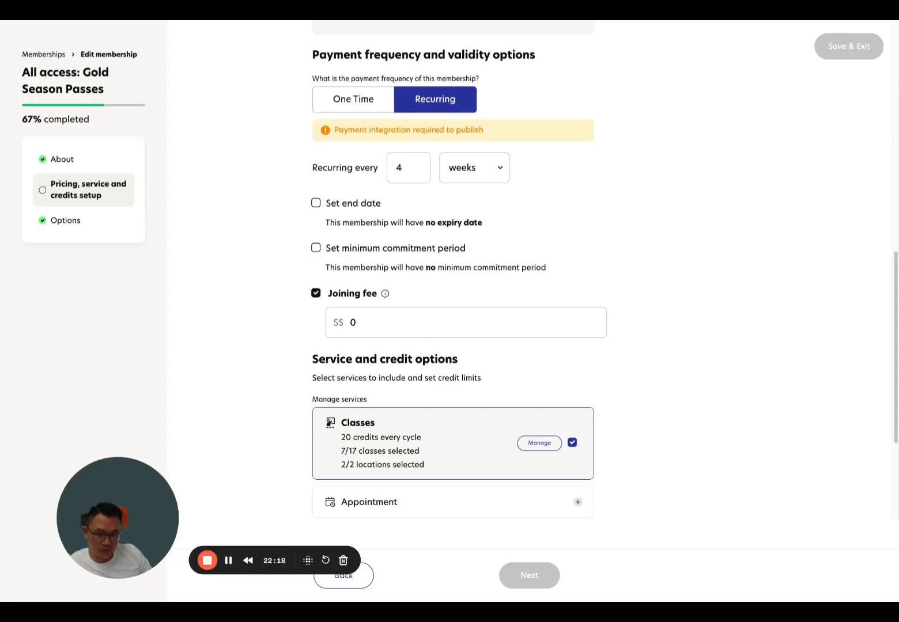
{"action": "scroll", "coordinate": [393, 193], "scroll_direction": "up", "scroll_amount": 12}
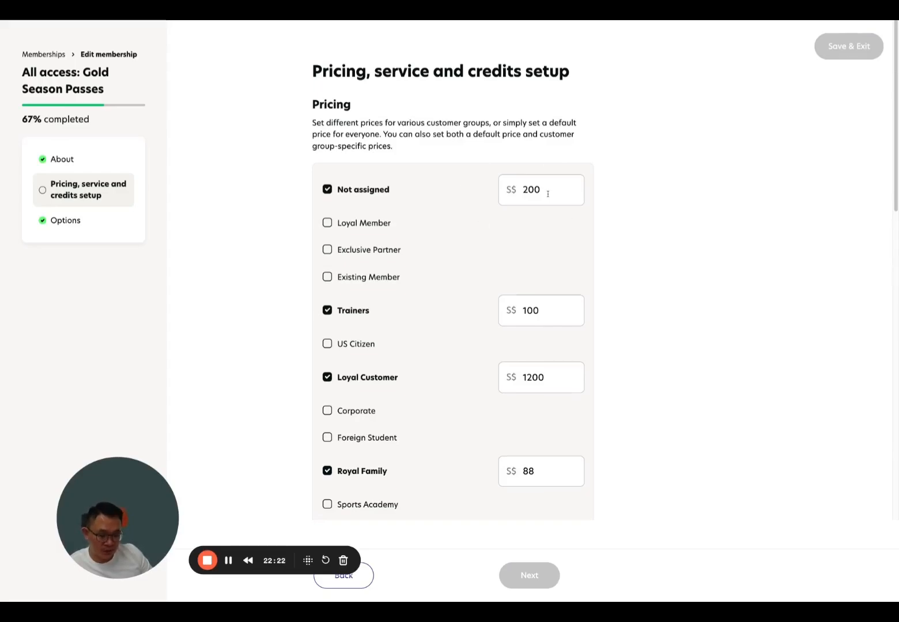
{"action": "scroll", "coordinate": [544, 196], "scroll_direction": "down", "scroll_amount": 10}
{"action": "left_click", "coordinate": [386, 324]}
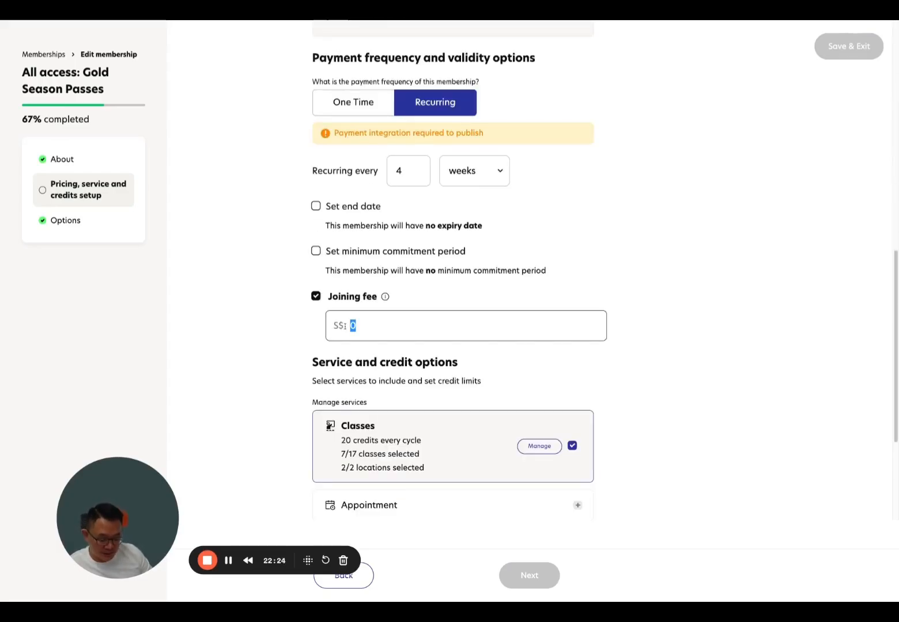
{"action": "type", "text": "100"}
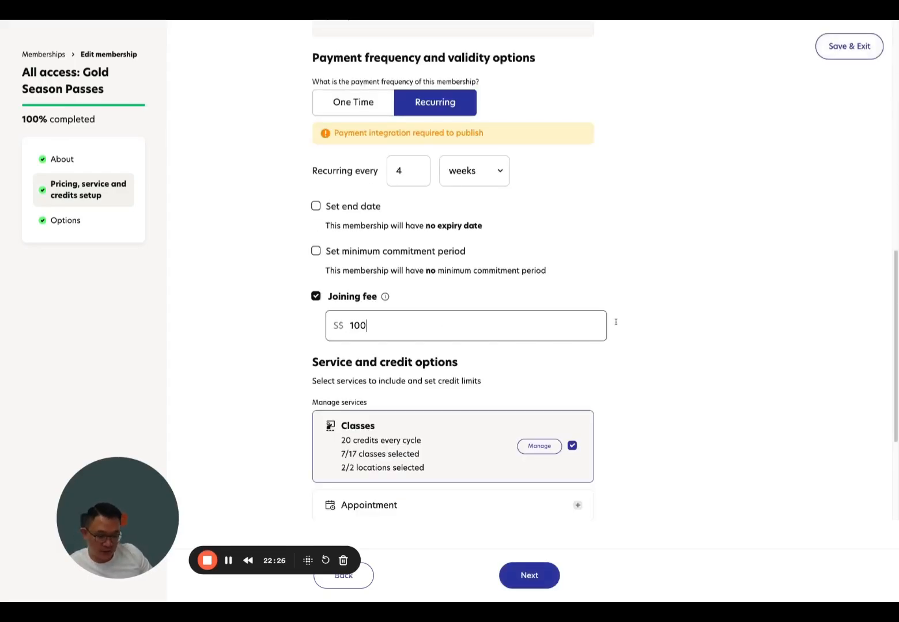
{"action": "left_click", "coordinate": [730, 315]}
- Review the customer group prices, recurring payment settings, included services and credit renewal of the membership
{"action": "scroll", "coordinate": [731, 315], "scroll_direction": "up", "scroll_amount": 10}
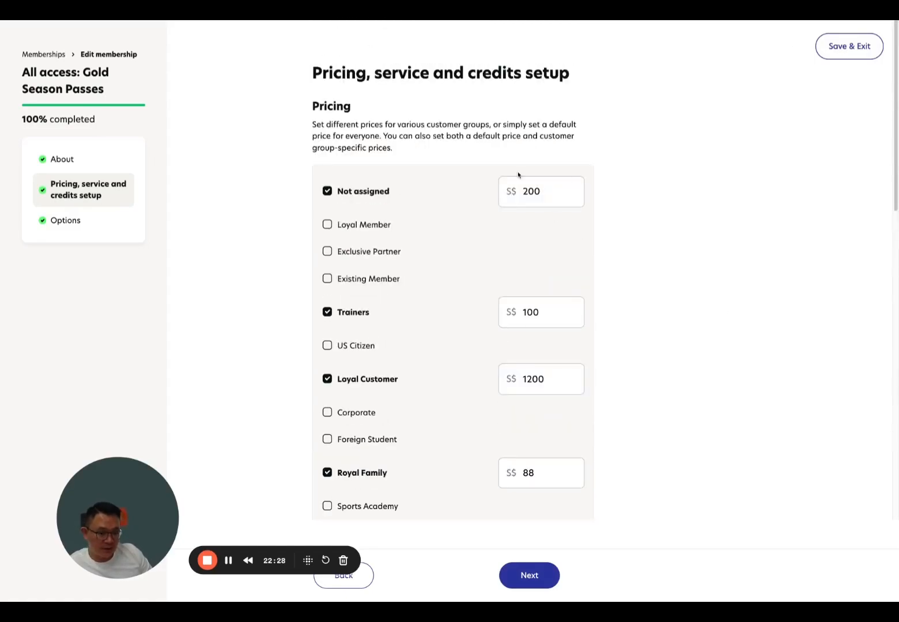
{"action": "scroll", "coordinate": [654, 292], "scroll_direction": "down", "scroll_amount": 10}
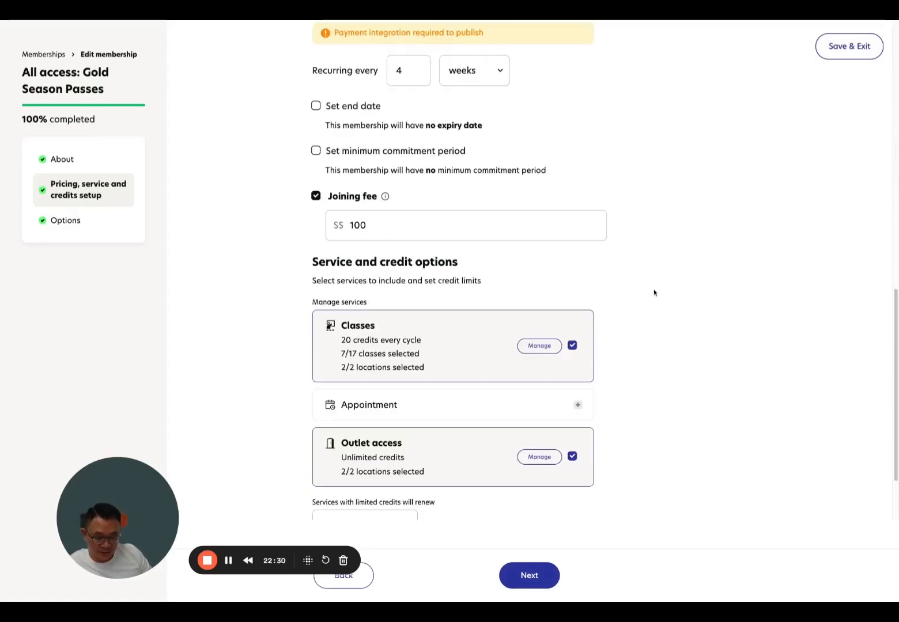
{"action": "scroll", "coordinate": [593, 302], "scroll_direction": "up", "scroll_amount": 2}
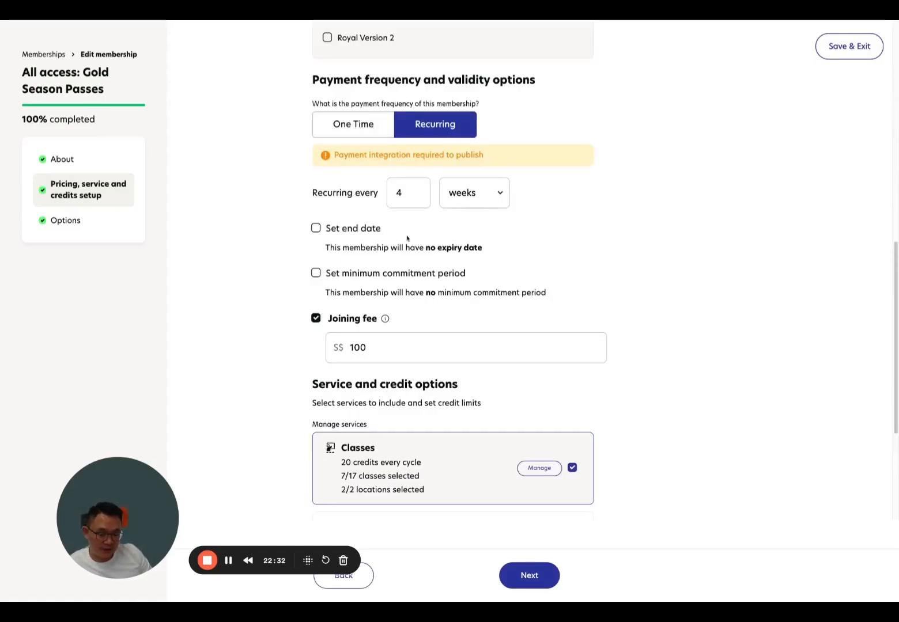
{"action": "scroll", "coordinate": [514, 232], "scroll_direction": "down", "scroll_amount": 3}
{"action": "scroll", "coordinate": [514, 231], "scroll_direction": "up", "scroll_amount": 4}
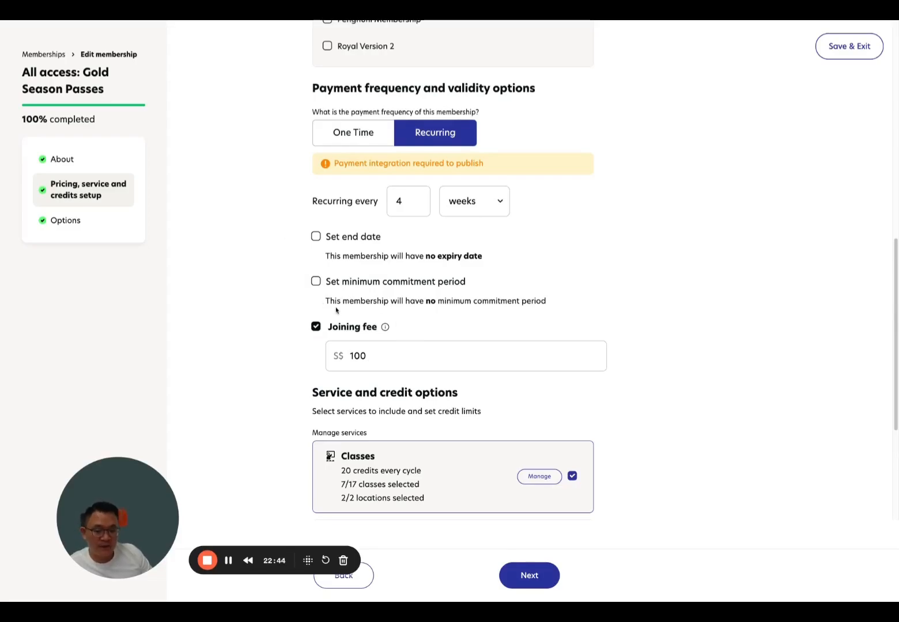
{"action": "scroll", "coordinate": [276, 321], "scroll_direction": "down", "scroll_amount": 2}
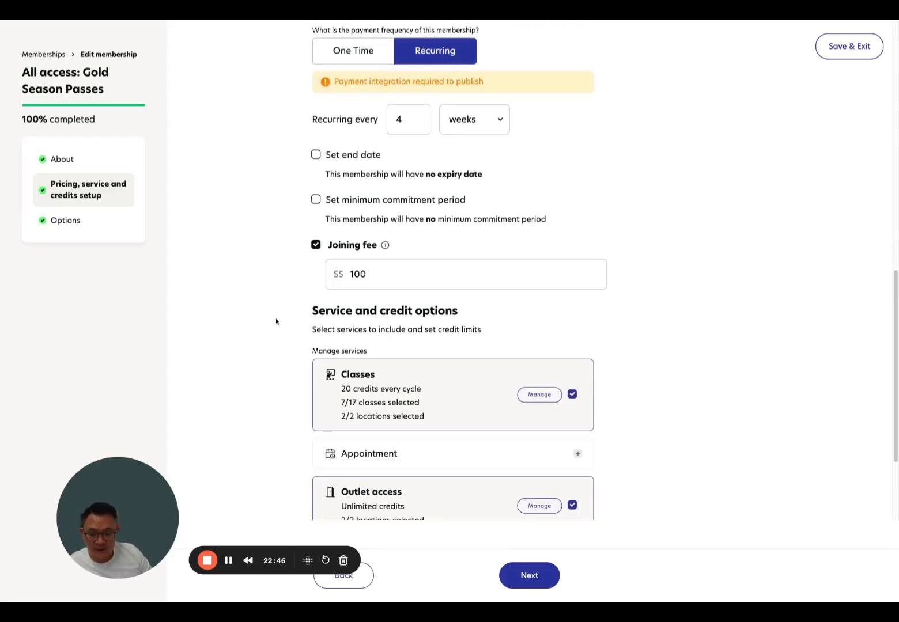
{"action": "scroll", "coordinate": [275, 321], "scroll_direction": "down", "scroll_amount": 2}
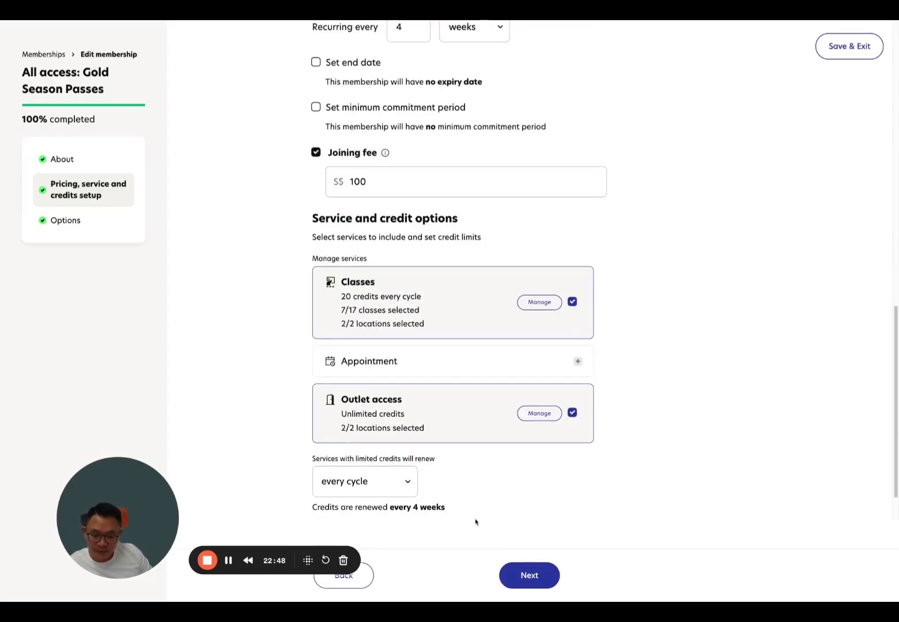
{"action": "scroll", "coordinate": [489, 518], "scroll_direction": "down", "scroll_amount": 1}
- Open the membership's Options page and inspect the restriction to specific customers, leaving it disabled
{"action": "left_click", "coordinate": [81, 224]}
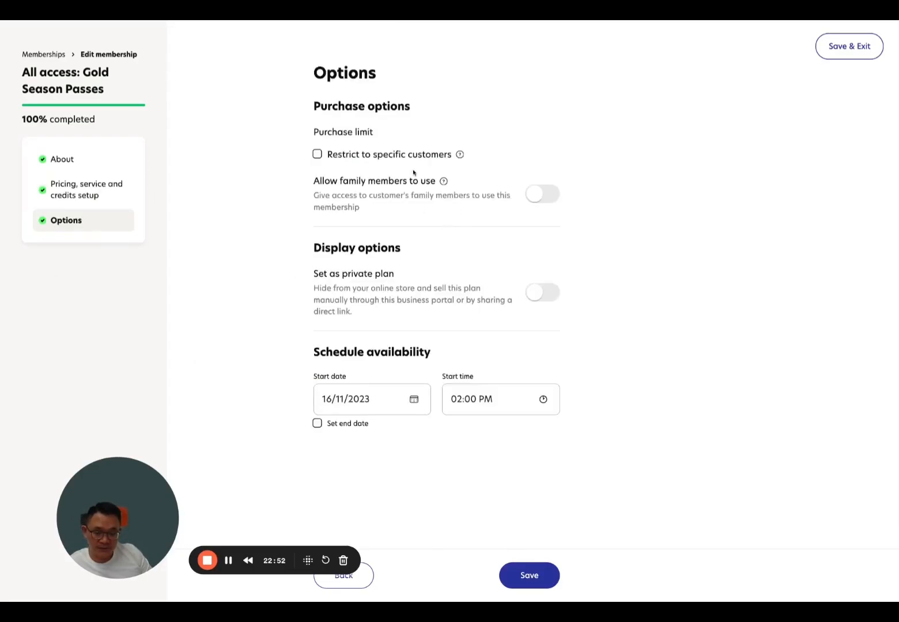
{"action": "left_click", "coordinate": [401, 155]}
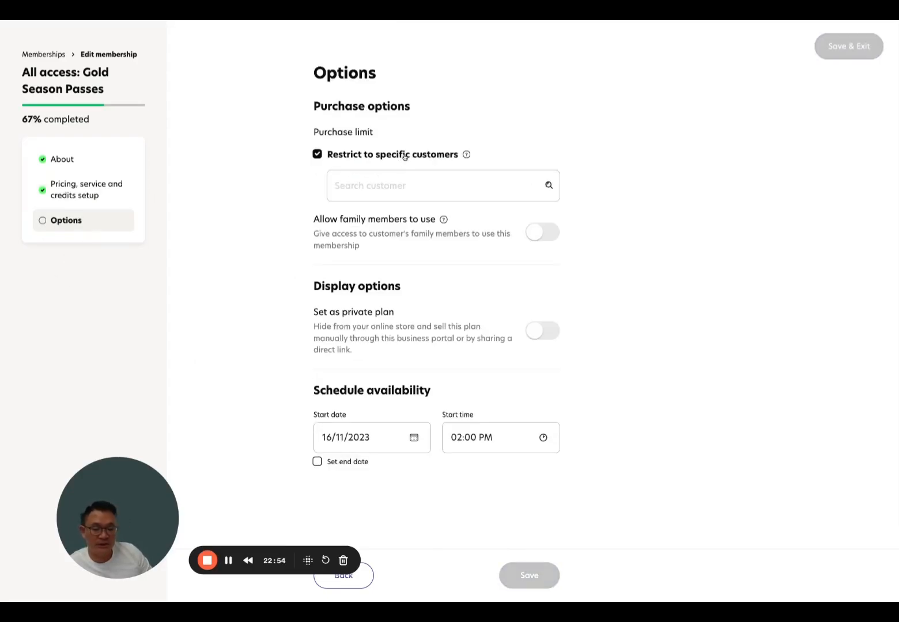
{"action": "left_click", "coordinate": [404, 157]}
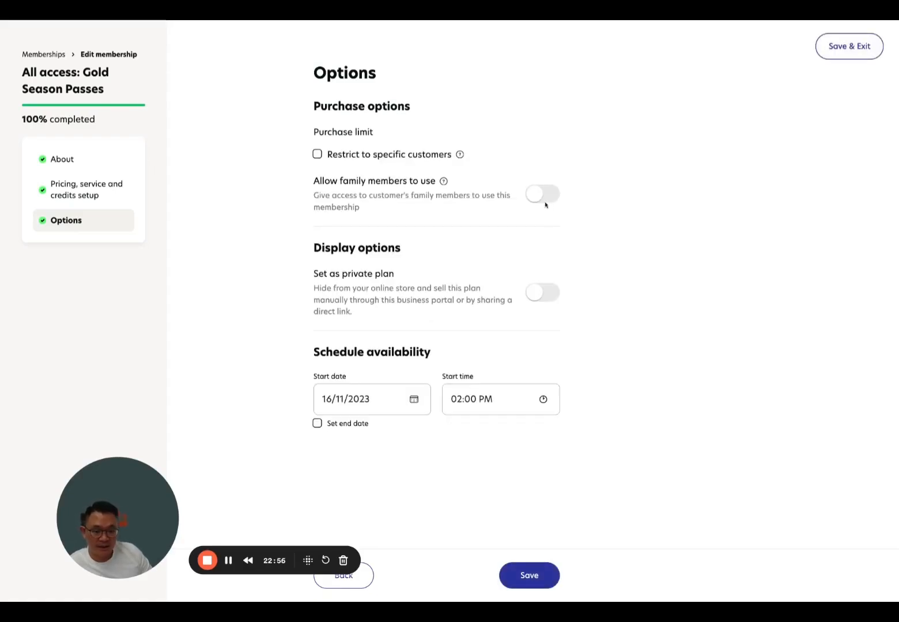
- Inspect the family member sharing option, leaving it disabled, and check the membership's schedule availability settings
{"action": "left_click", "coordinate": [544, 204]}
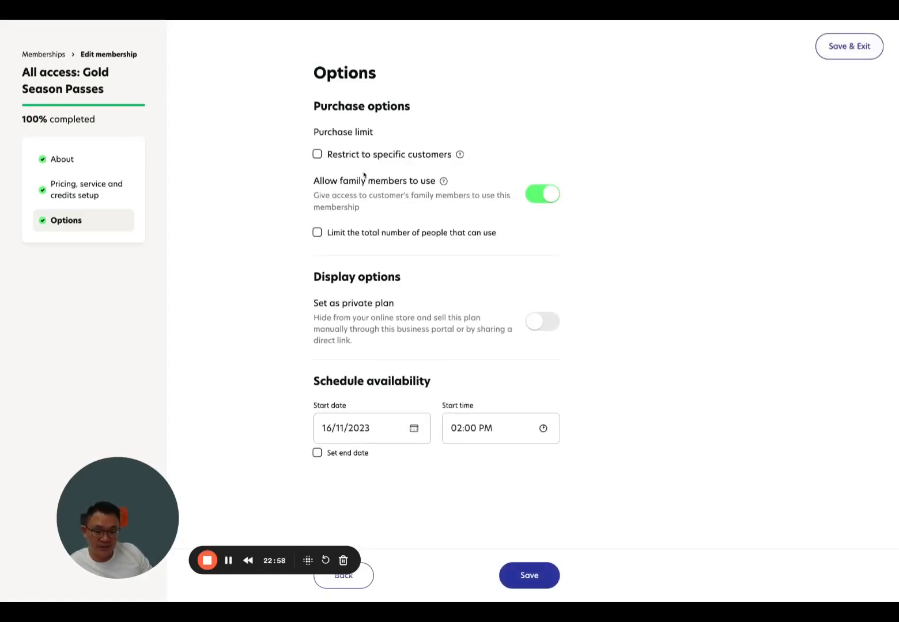
{"action": "left_click", "coordinate": [544, 196]}
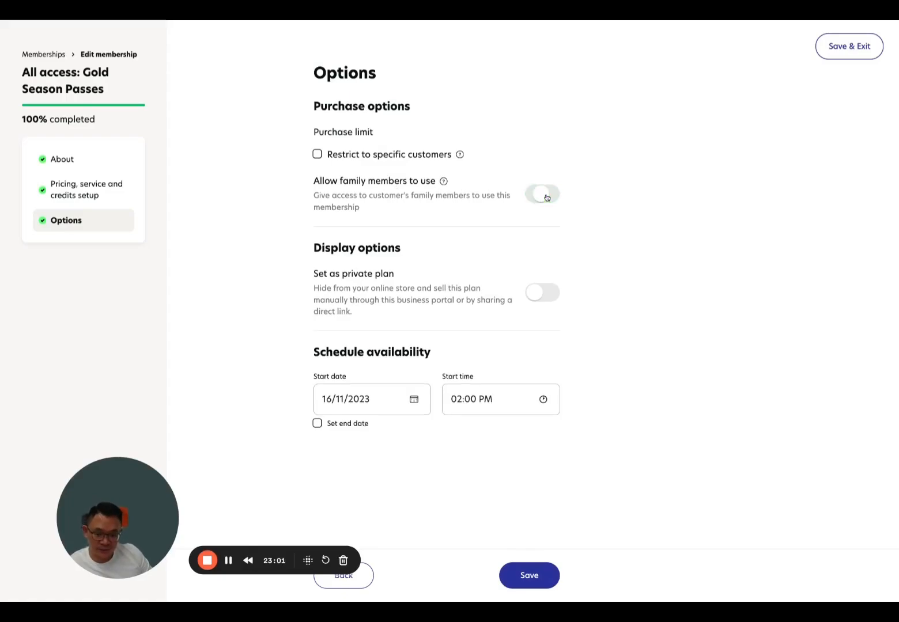
{"action": "left_click", "coordinate": [366, 398]}
{"action": "left_click", "coordinate": [263, 386]}
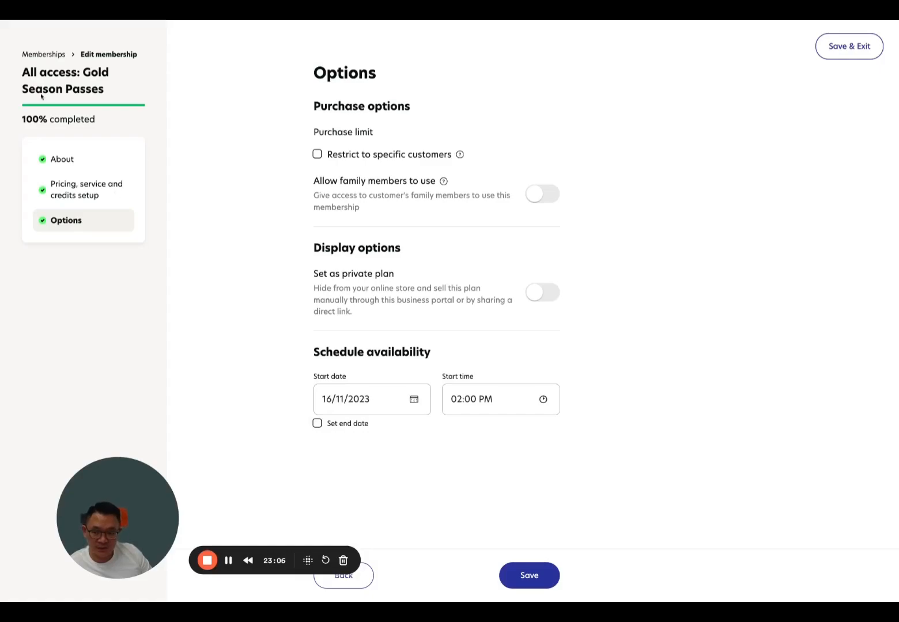
- Leave the membership editor and browse the Classes list under Services down to the Cardio and Strength category
{"action": "left_click", "coordinate": [42, 59]}
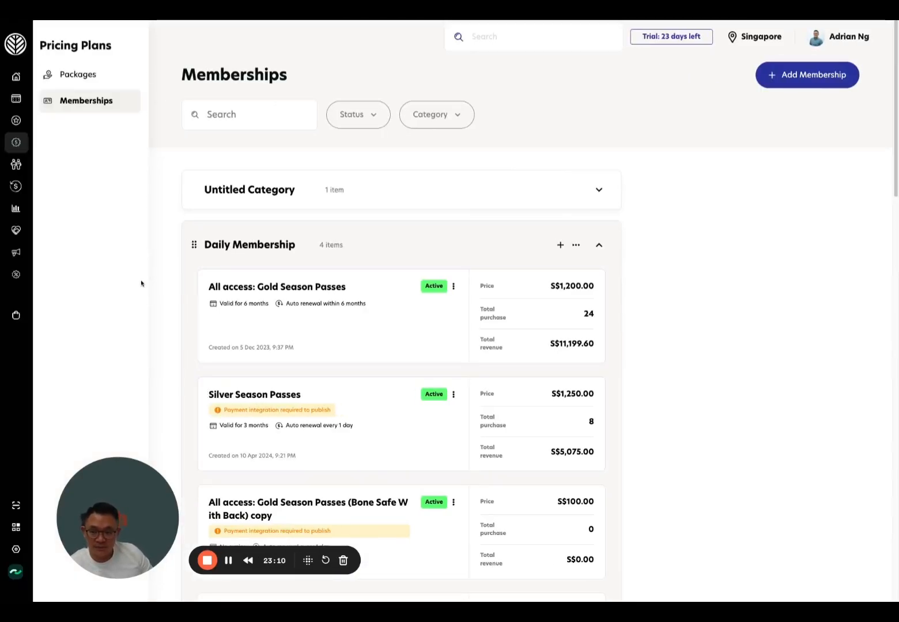
{"action": "left_click", "coordinate": [29, 122]}
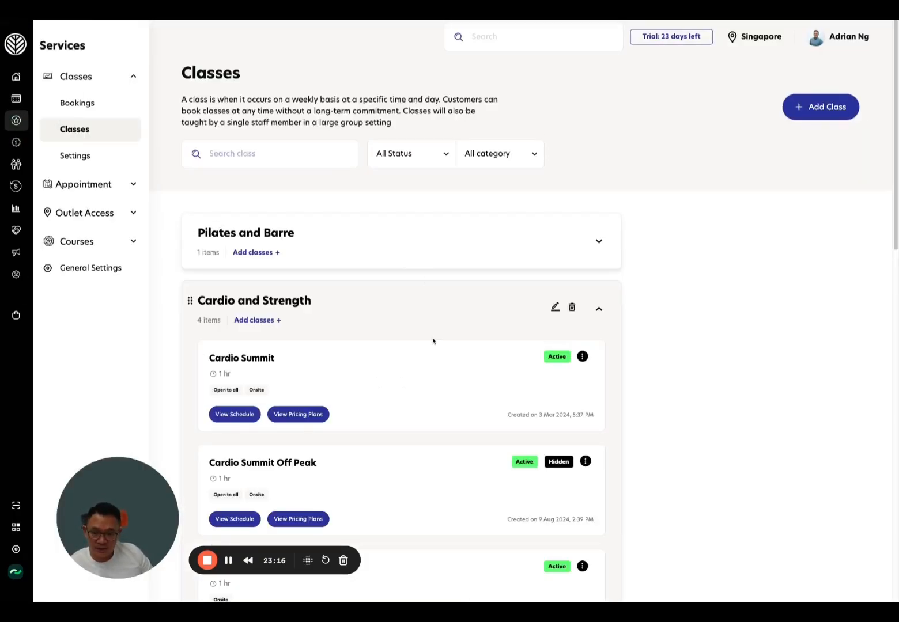
{"action": "scroll", "coordinate": [432, 341], "scroll_direction": "down", "scroll_amount": 1}
{"action": "scroll", "coordinate": [432, 341], "scroll_direction": "down", "scroll_amount": 2}
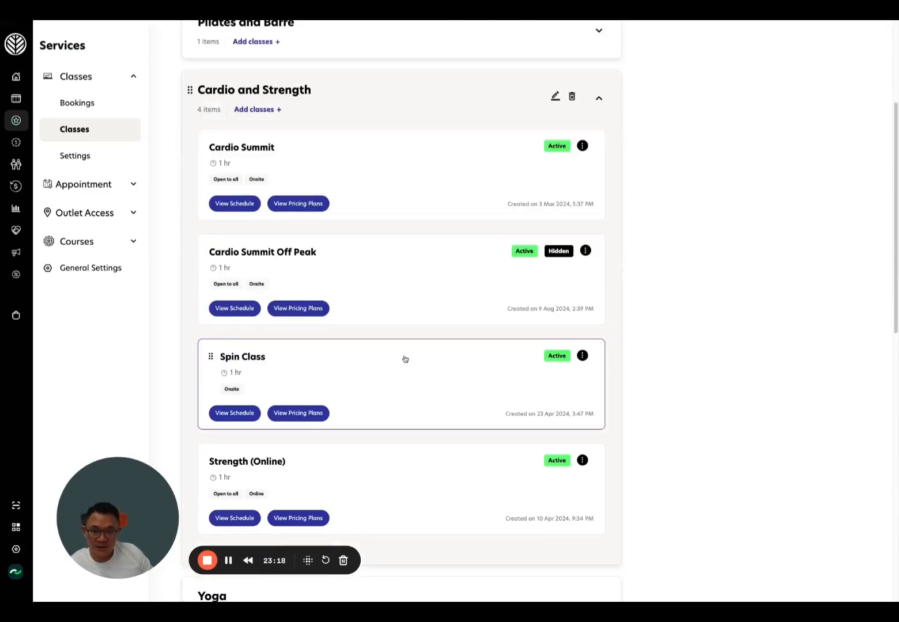
- Switch to the Power Barre Beach Club online store and browse its class schedule
{"action": "left_click", "coordinate": [352, 9]}
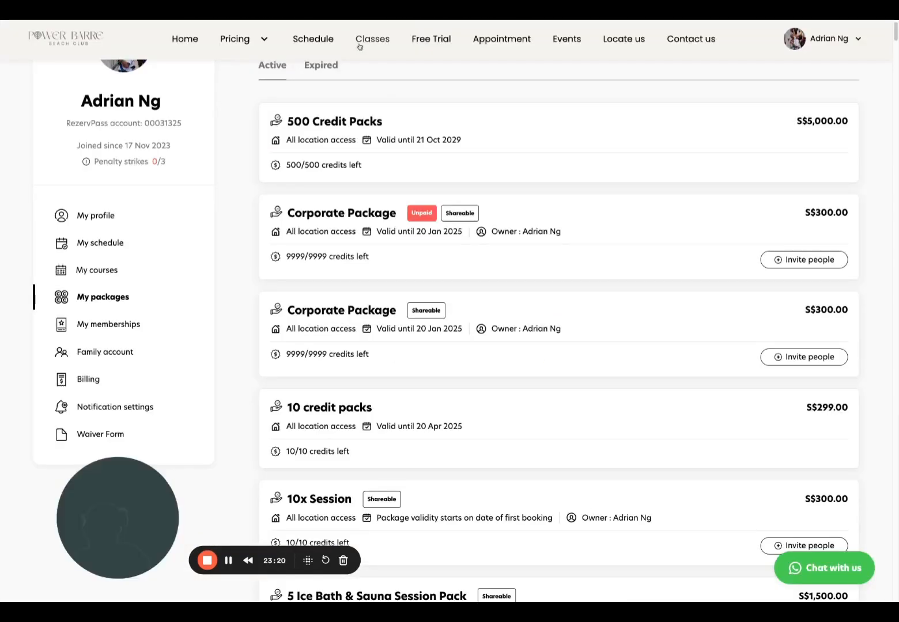
{"action": "left_click", "coordinate": [296, 40]}
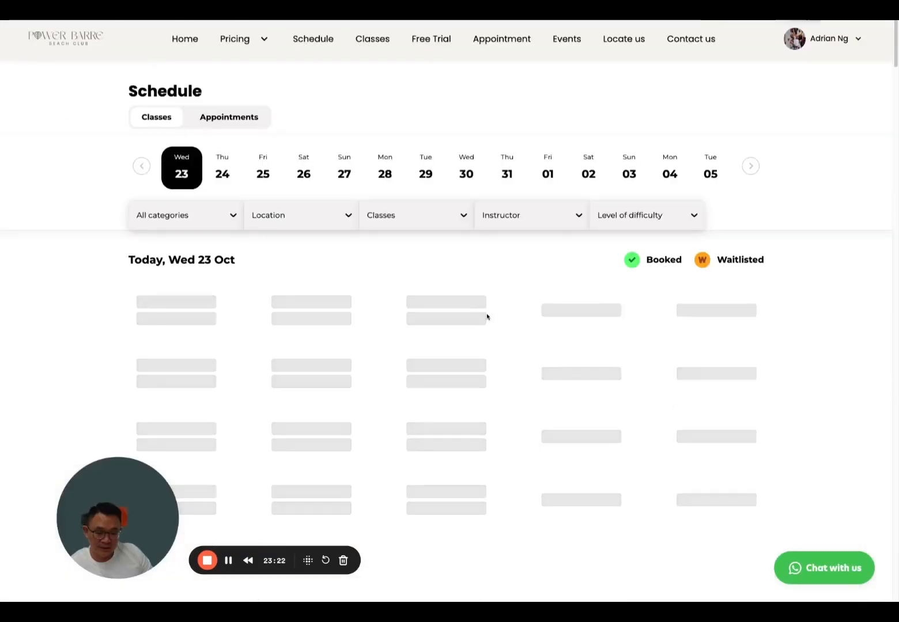
{"action": "scroll", "coordinate": [493, 363], "scroll_direction": "down", "scroll_amount": 7}
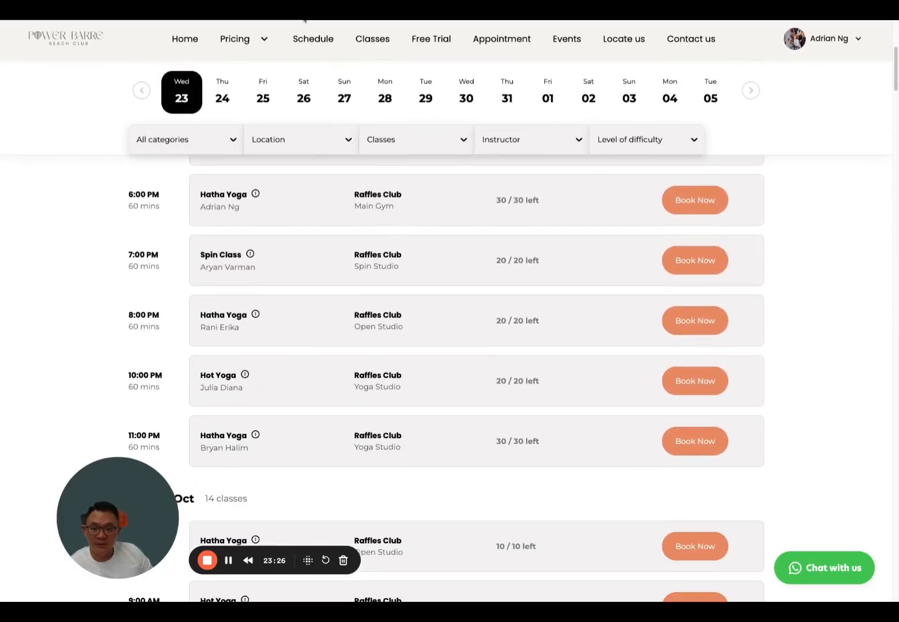
- Open the Hatha Yoga class page from the store's class catalogue and view its bookable sessions at Raffles Club
{"action": "mouse_move", "coordinate": [251, 42]}
{"action": "left_click", "coordinate": [363, 39]}
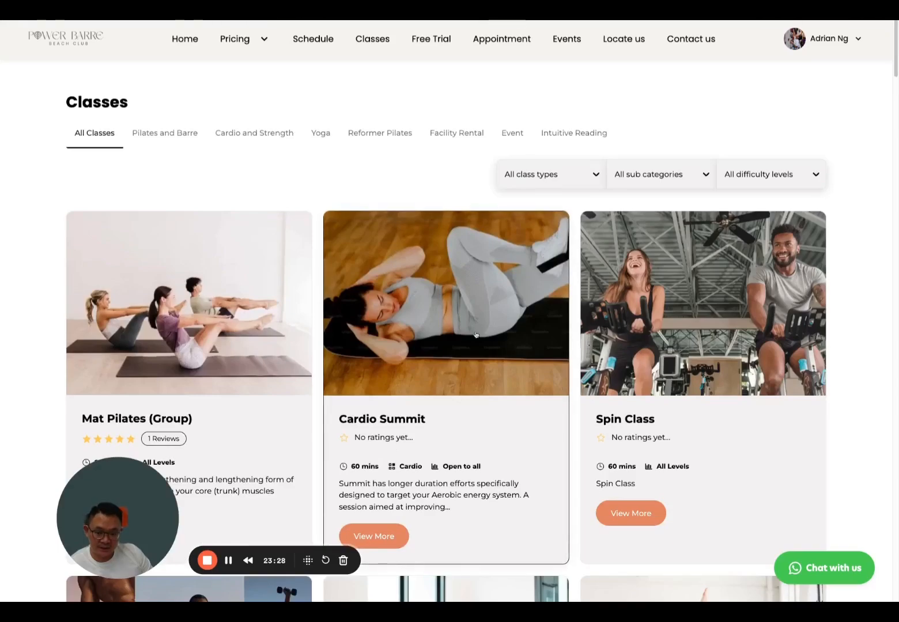
{"action": "scroll", "coordinate": [475, 334], "scroll_direction": "down", "scroll_amount": 3}
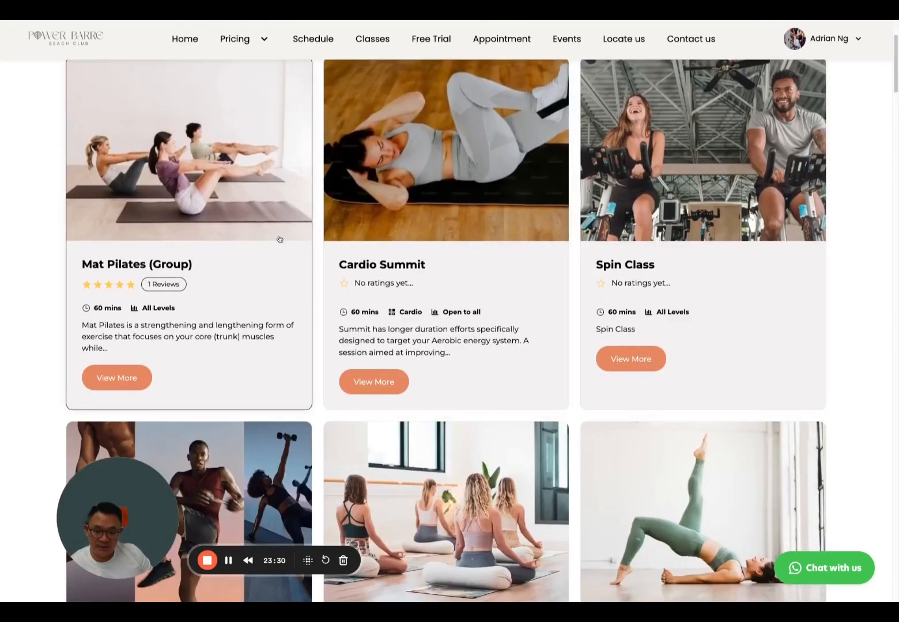
{"action": "scroll", "coordinate": [525, 355], "scroll_direction": "down", "scroll_amount": 2}
{"action": "left_click", "coordinate": [690, 391]}
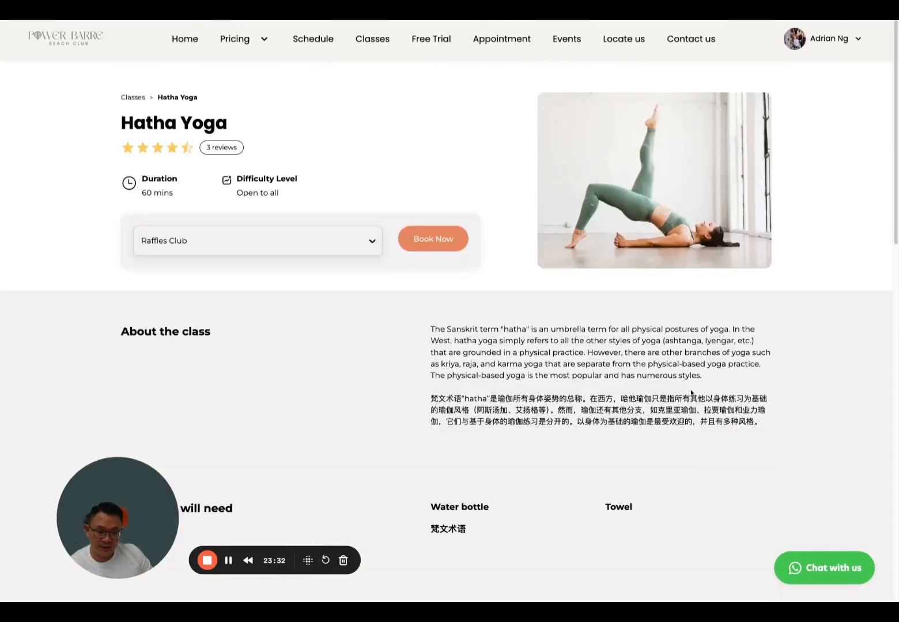
{"action": "left_click", "coordinate": [420, 242]}
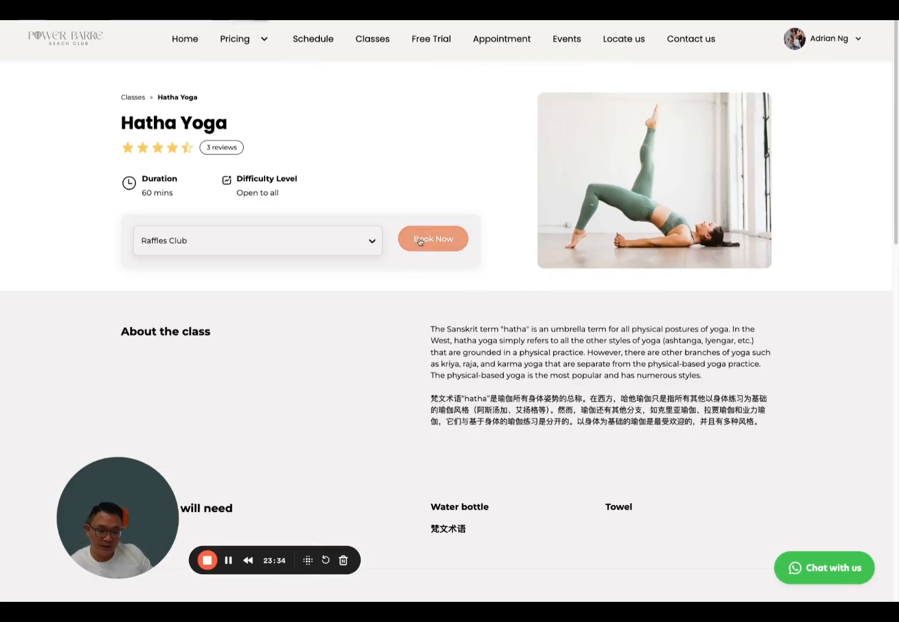
{"action": "scroll", "coordinate": [556, 375], "scroll_direction": "down", "scroll_amount": 3}
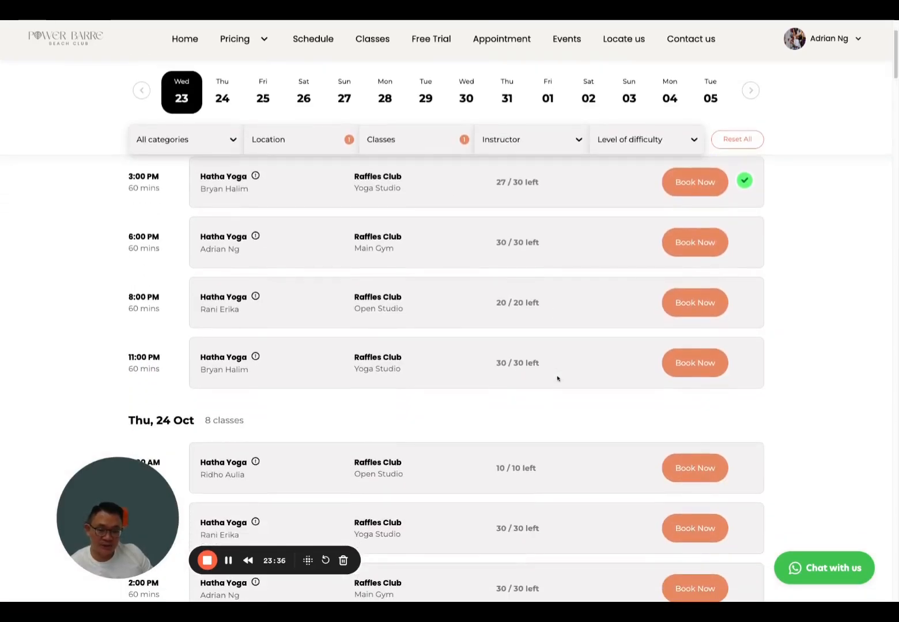
- Return to the business portal, search the classes for "hath" and open Hatha Yoga in the Yoga category for editing
{"action": "key", "text": "ctrl+Tab"}
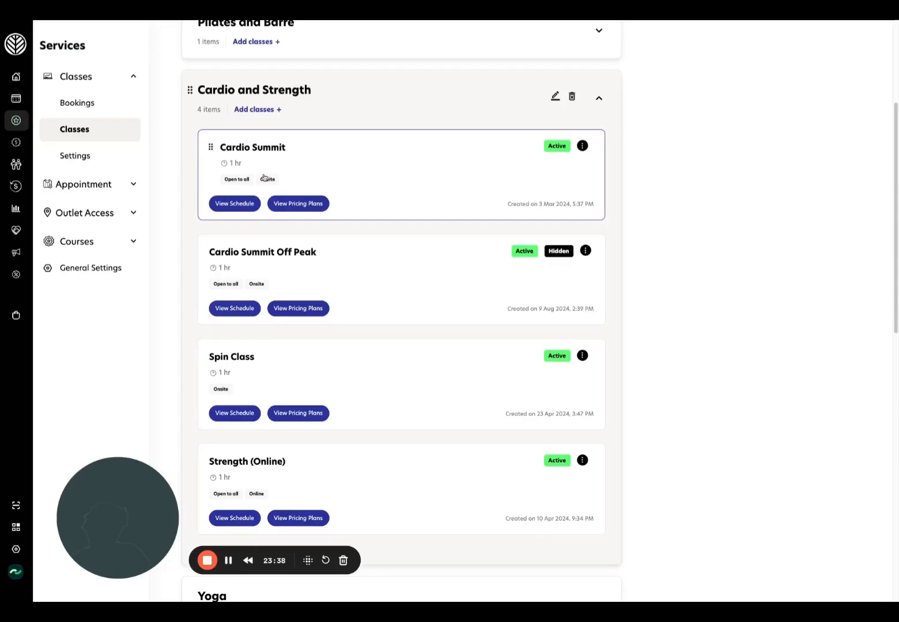
{"action": "scroll", "coordinate": [407, 337], "scroll_direction": "up", "scroll_amount": 4}
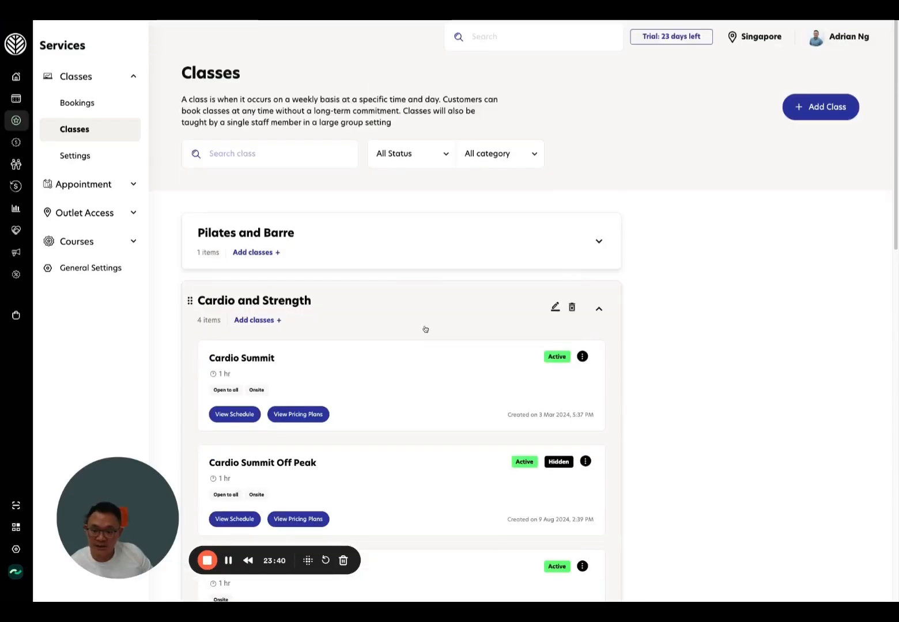
{"action": "left_click", "coordinate": [403, 261]}
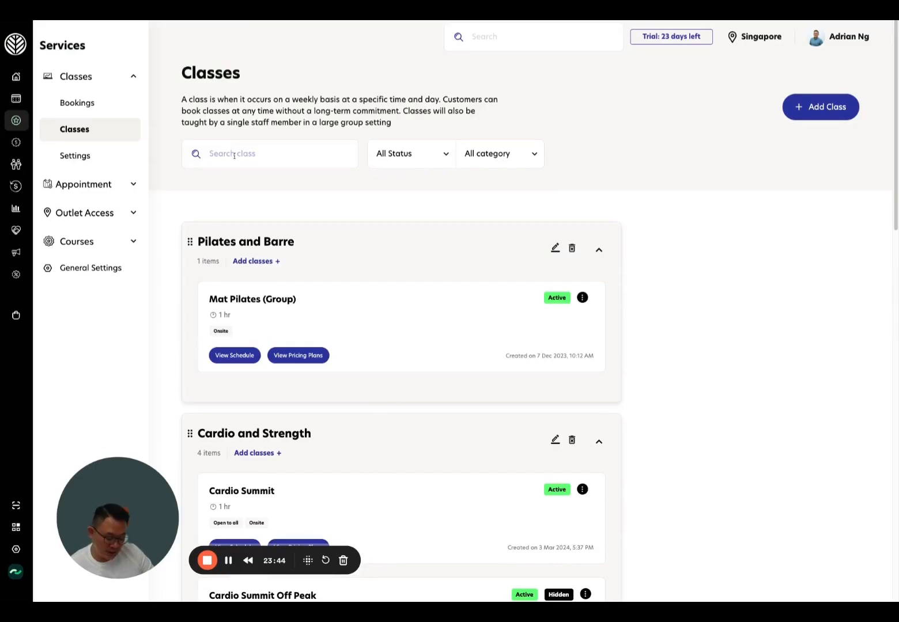
{"action": "type", "text": "hath"}
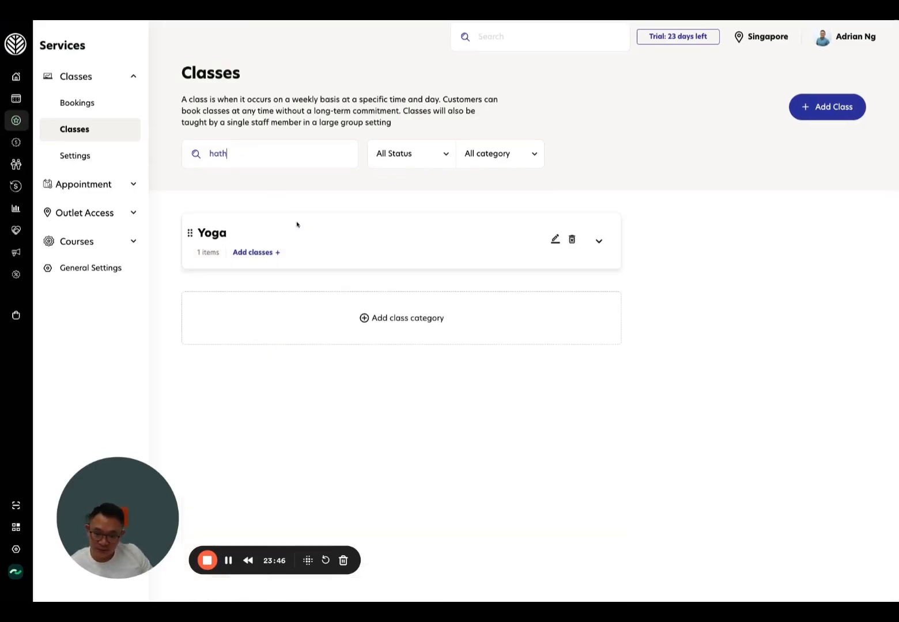
{"action": "left_click", "coordinate": [319, 250]}
{"action": "left_click", "coordinate": [366, 301]}
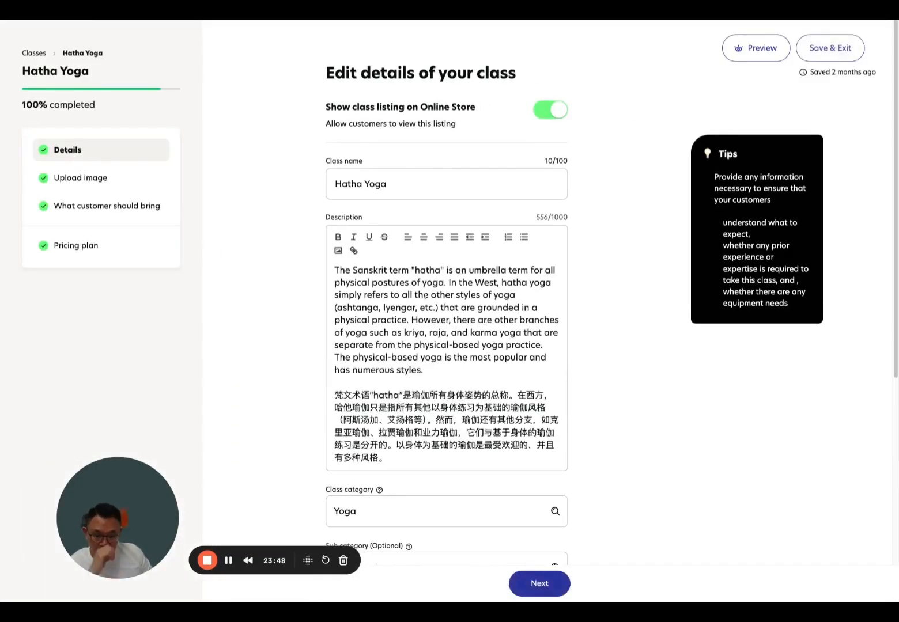
- Review the Hatha Yoga class name, description, category, duration and difficulty settings
{"action": "triple_click", "coordinate": [405, 190]}
{"action": "left_click", "coordinate": [299, 201]}
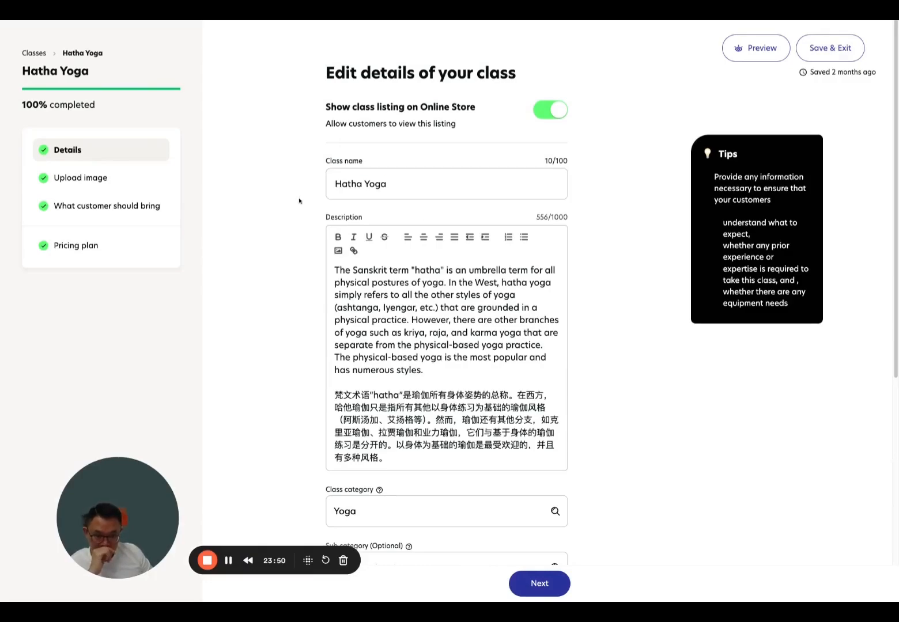
{"action": "left_click_drag", "start_coordinate": [405, 269], "coordinate": [427, 420]}
{"action": "scroll", "coordinate": [459, 377], "scroll_direction": "down", "scroll_amount": 5}
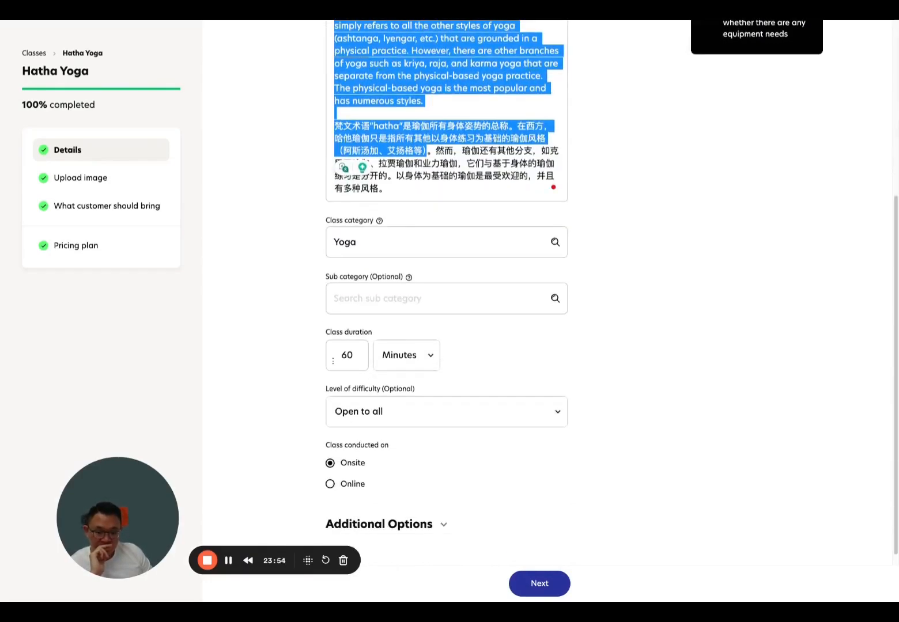
{"action": "scroll", "coordinate": [352, 363], "scroll_direction": "down", "scroll_amount": 1}
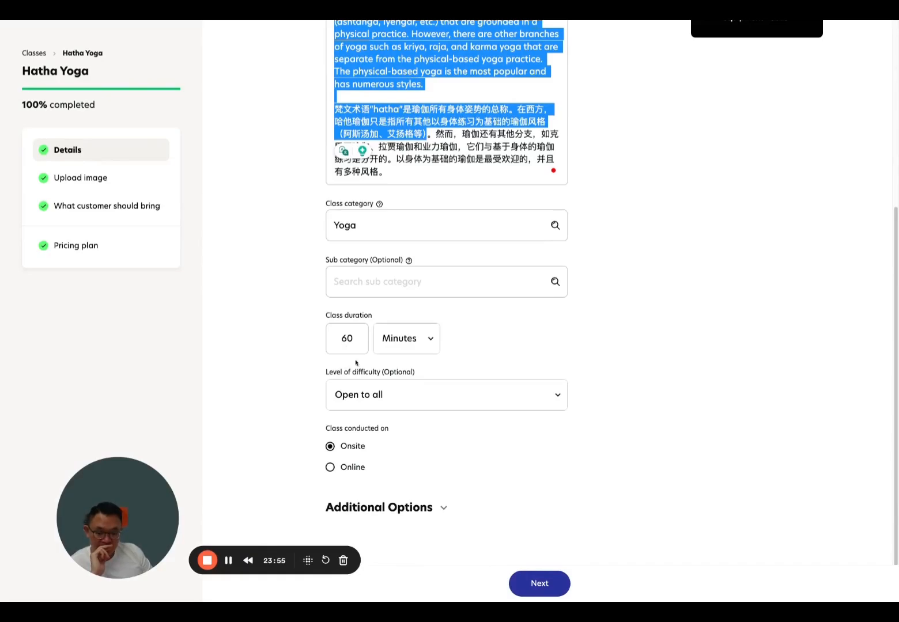
- Set the class to be conducted online to inspect its meeting fields, and restore the Onsite option
{"action": "left_click", "coordinate": [354, 468]}
{"action": "scroll", "coordinate": [407, 383], "scroll_direction": "down", "scroll_amount": 3}
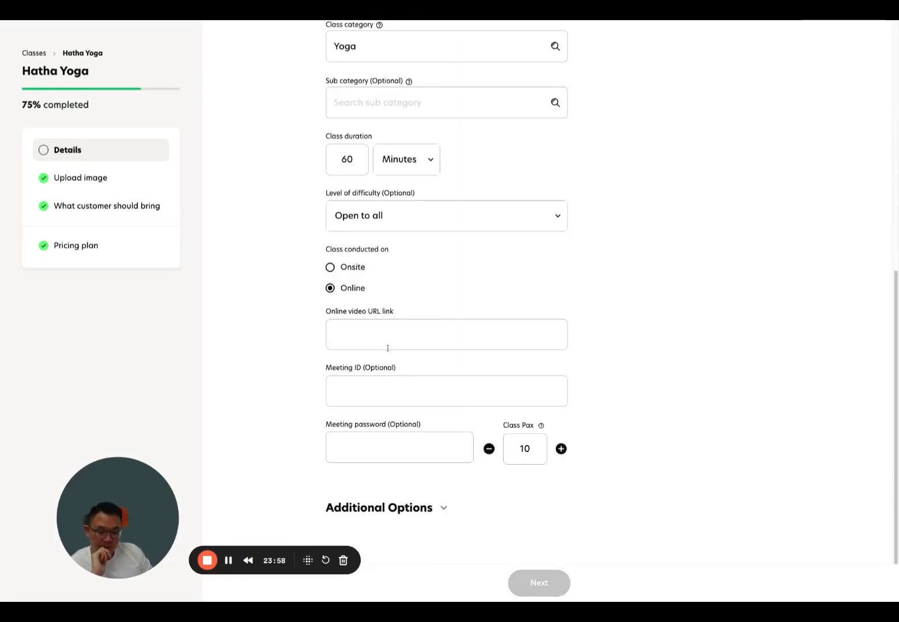
{"action": "left_click", "coordinate": [353, 268]}
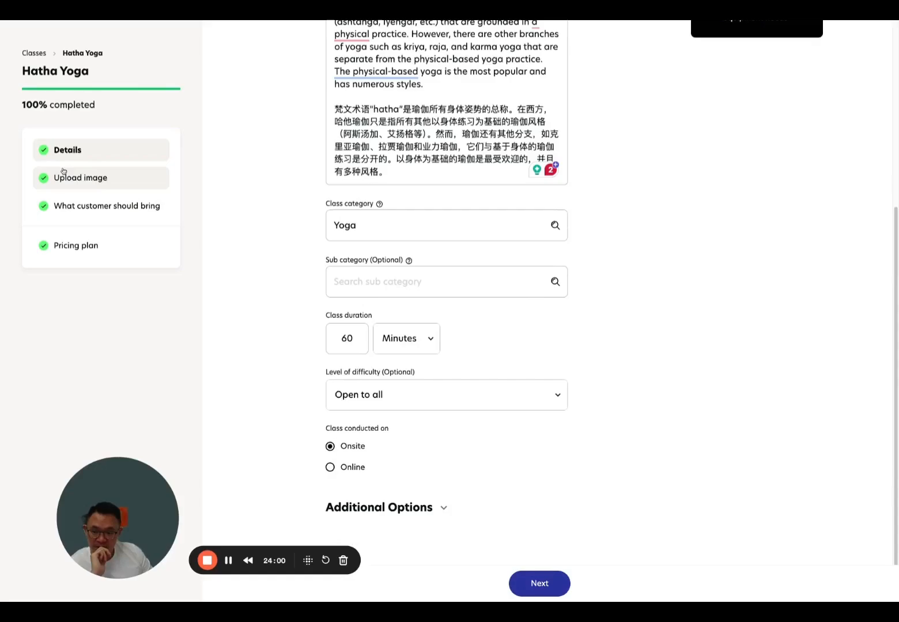
- Review the class image, the items customers should bring and the pricing plan of Hatha Yoga
{"action": "left_click", "coordinate": [60, 174]}
{"action": "left_click", "coordinate": [120, 206]}
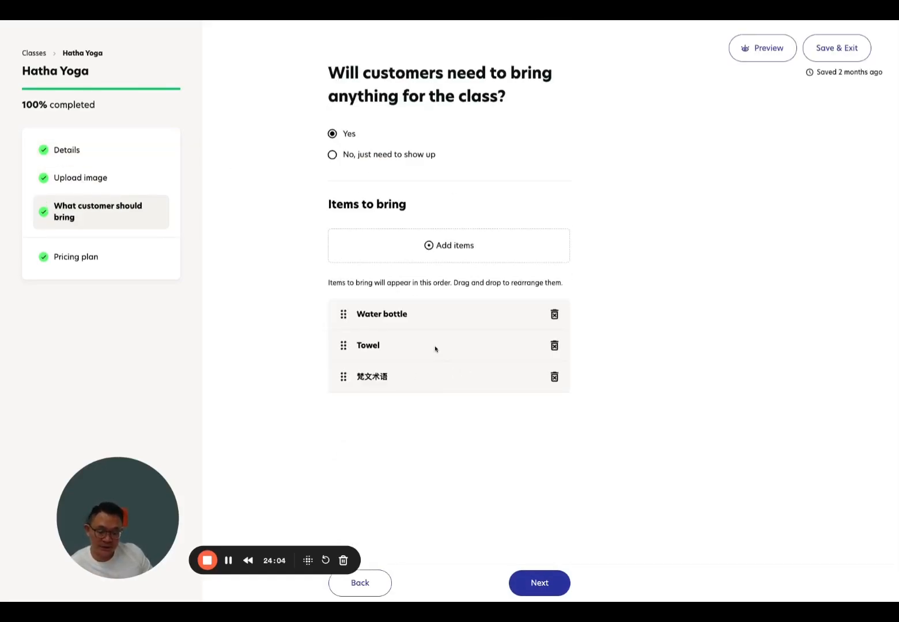
{"action": "left_click", "coordinate": [116, 263]}
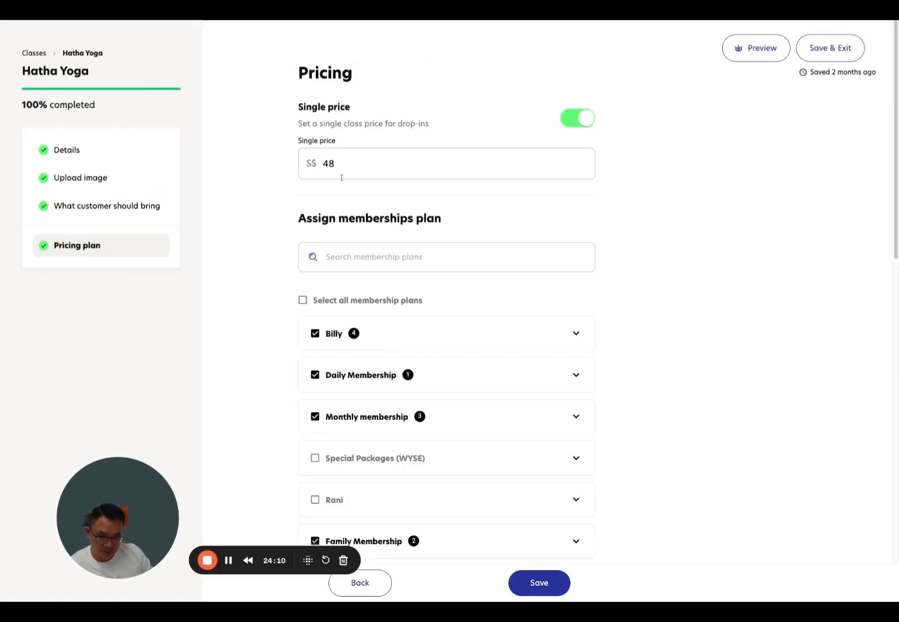
- Switch to the online store, open the Hatha Yoga class page and examine its description and list of needed items
{"action": "left_click", "coordinate": [221, 11]}
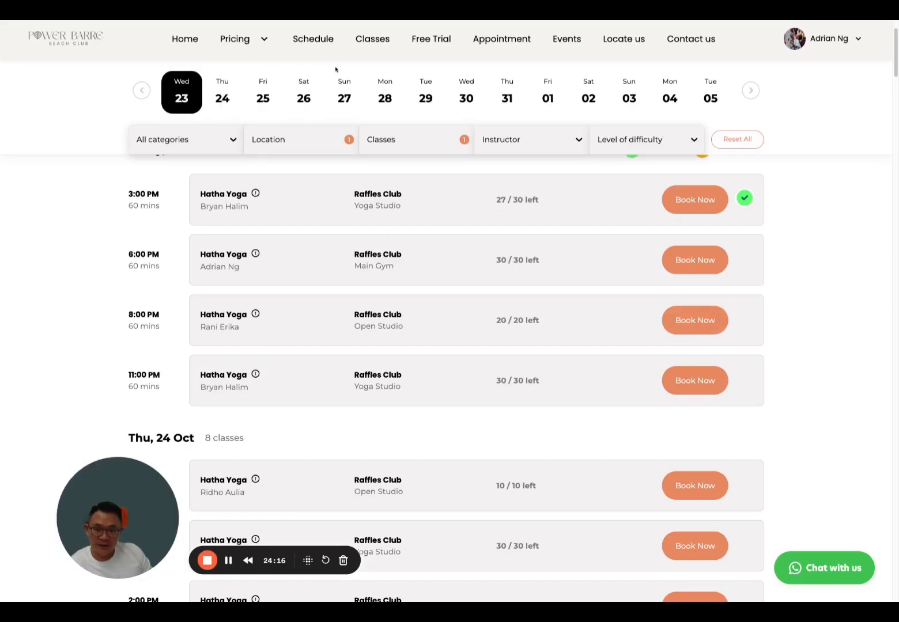
{"action": "left_click", "coordinate": [379, 45]}
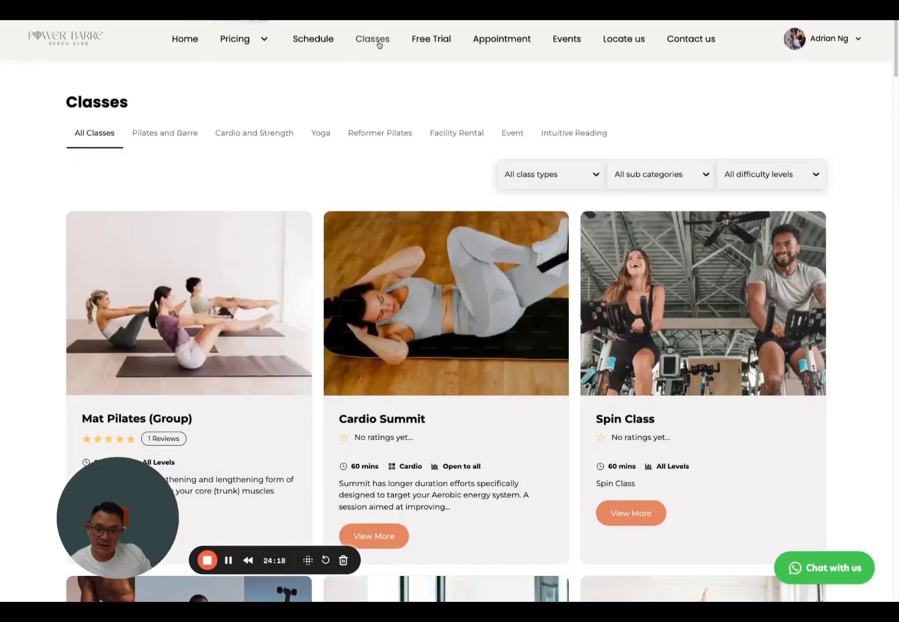
{"action": "scroll", "coordinate": [606, 372], "scroll_direction": "down", "scroll_amount": 7}
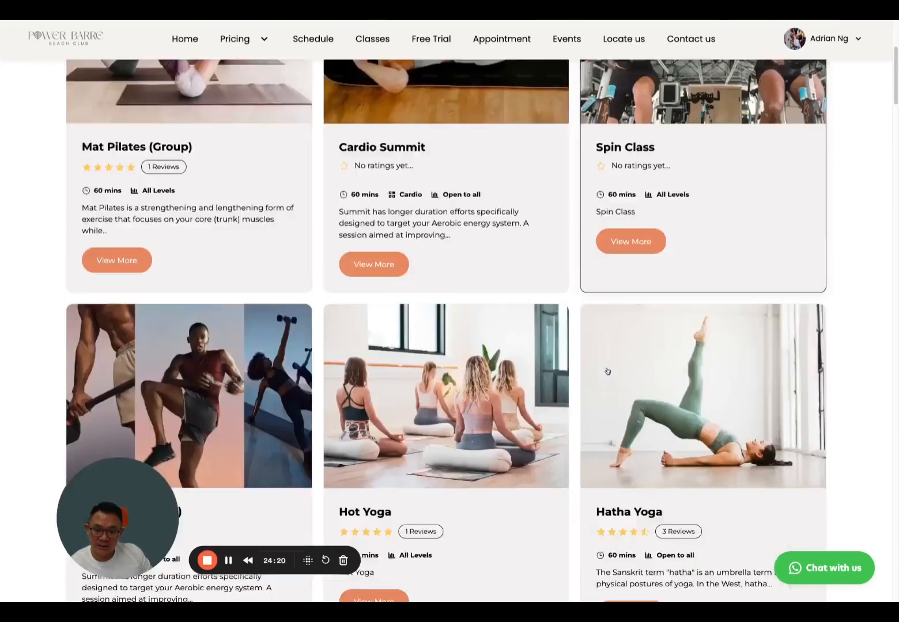
{"action": "left_click", "coordinate": [626, 306]}
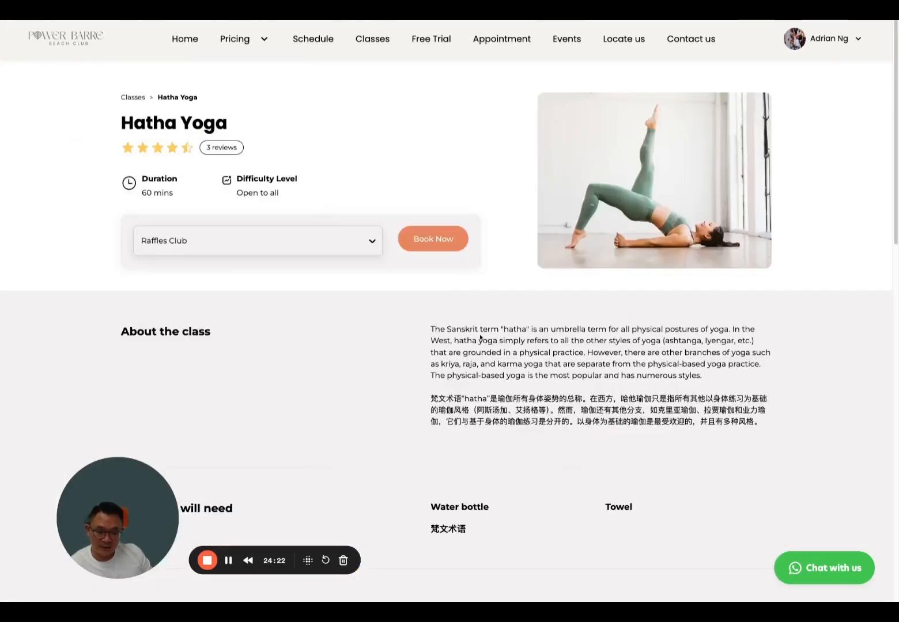
{"action": "left_click_drag", "start_coordinate": [481, 331], "coordinate": [515, 422]}
{"action": "left_click", "coordinate": [452, 404]}
{"action": "scroll", "coordinate": [451, 402], "scroll_direction": "down", "scroll_amount": 2}
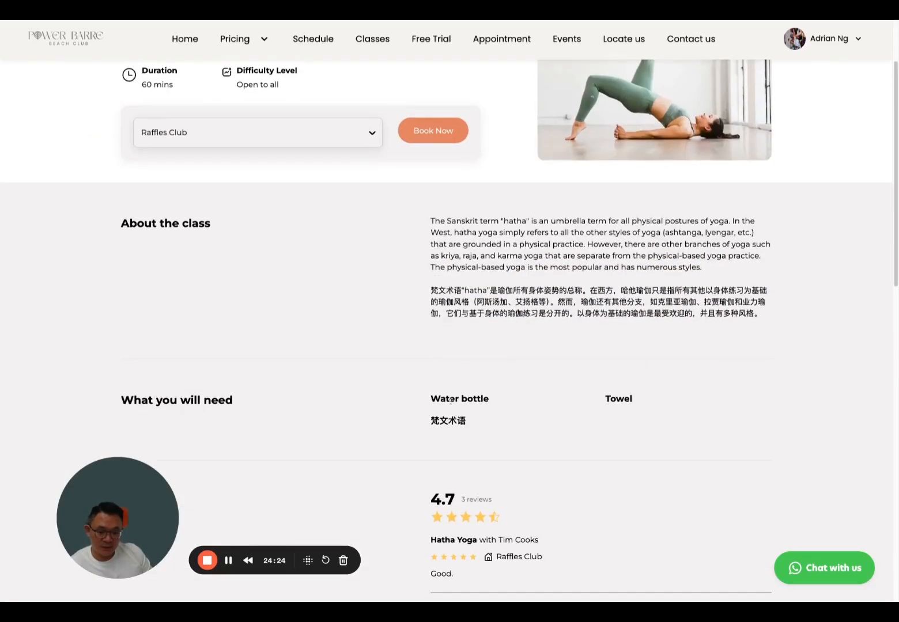
{"action": "triple_click", "coordinate": [432, 400]}
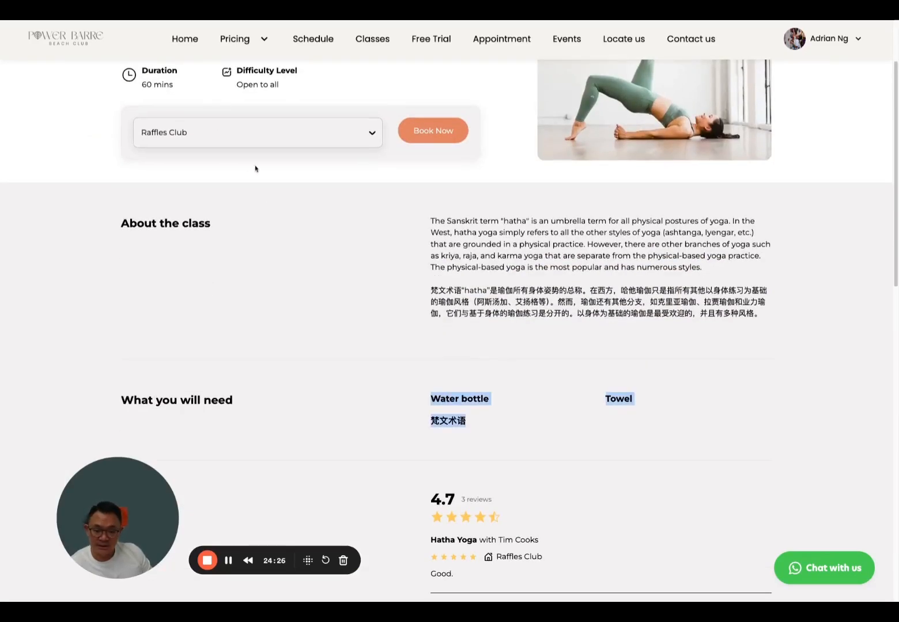
- Check the items to bring and pricing plan in the business portal's Hatha Yoga editor, and return to the store page
{"action": "key", "text": "ctrl+shift+Tab"}
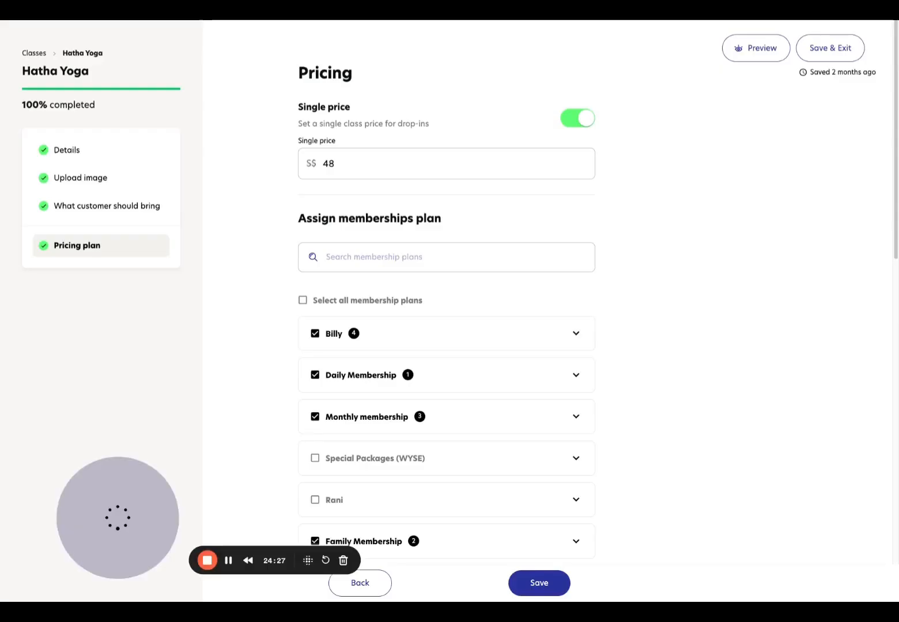
{"action": "left_click", "coordinate": [105, 216]}
{"action": "left_click", "coordinate": [112, 260]}
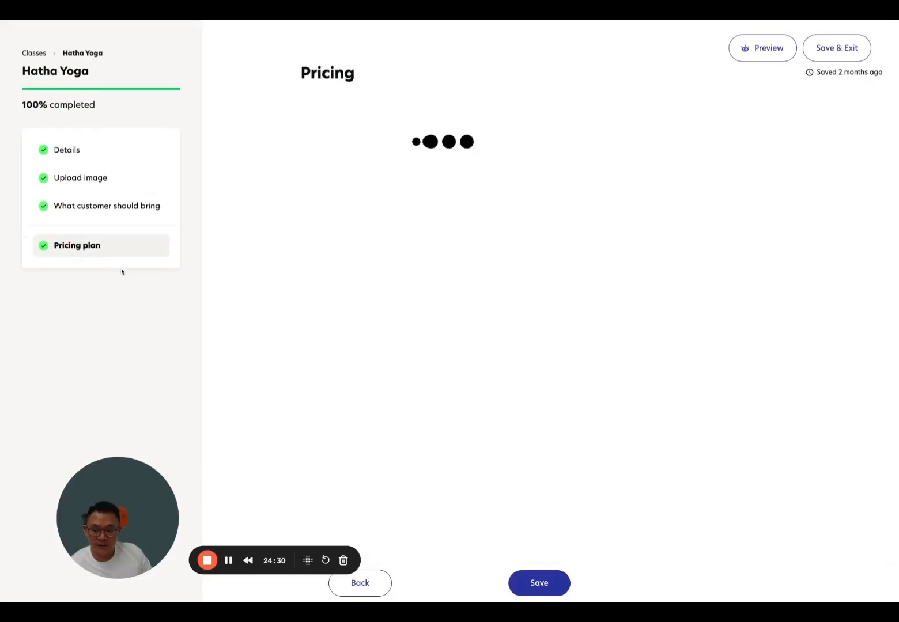
{"action": "key", "text": "ctrl+Tab"}
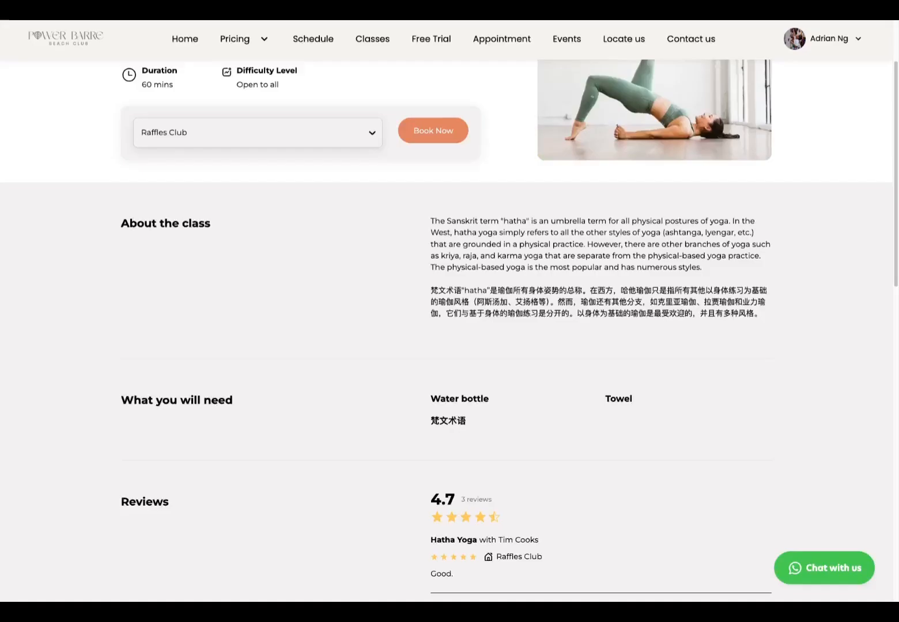
- Open the store's schedule, start booking the 11:00 PM Hatha Yoga class on 23 Oct with Drop-in pricing, and review the booking details
{"action": "left_click", "coordinate": [318, 40]}
{"action": "scroll", "coordinate": [638, 400], "scroll_direction": "down", "scroll_amount": 5}
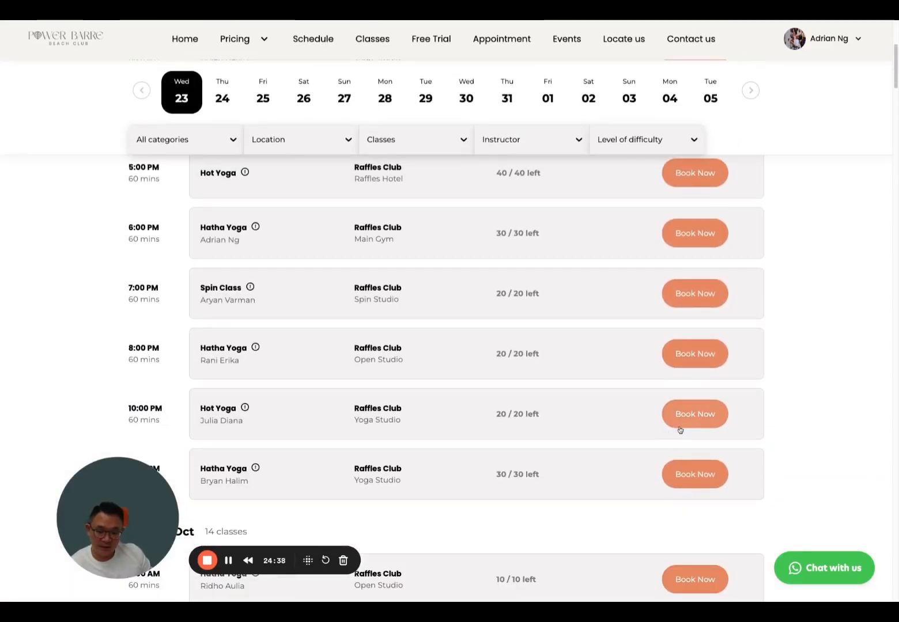
{"action": "left_click", "coordinate": [682, 468]}
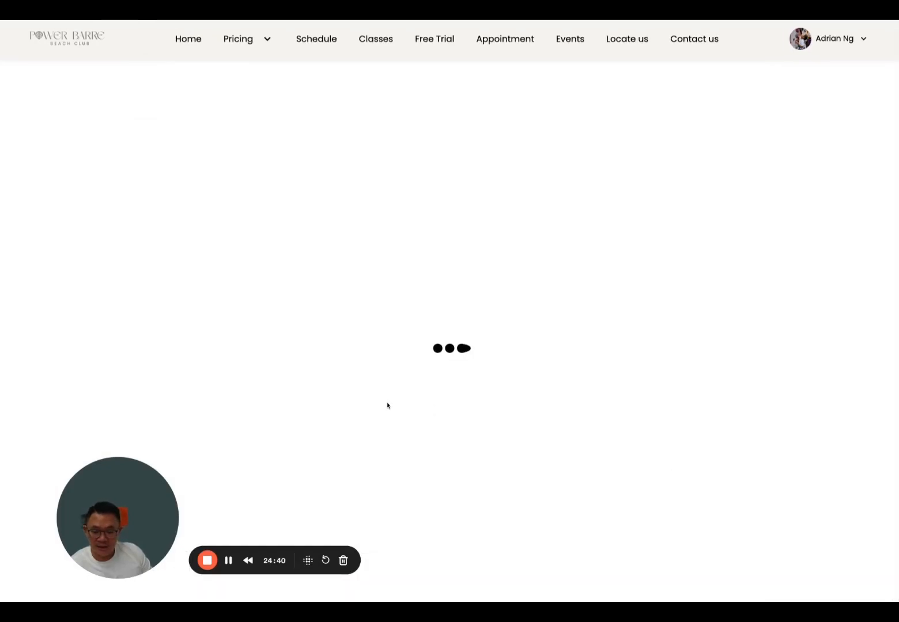
{"action": "left_click", "coordinate": [314, 491]}
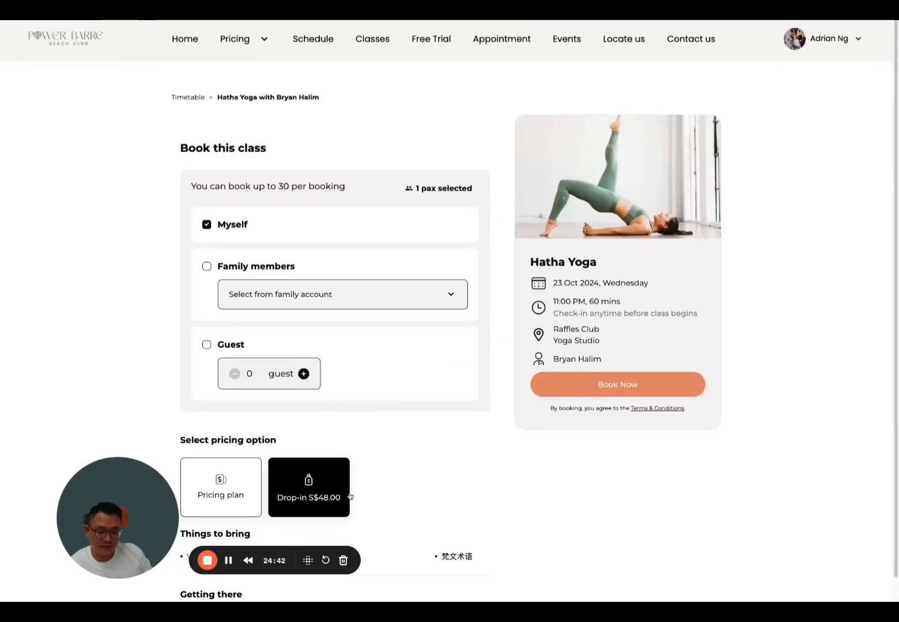
{"action": "scroll", "coordinate": [382, 489], "scroll_direction": "down", "scroll_amount": 2}
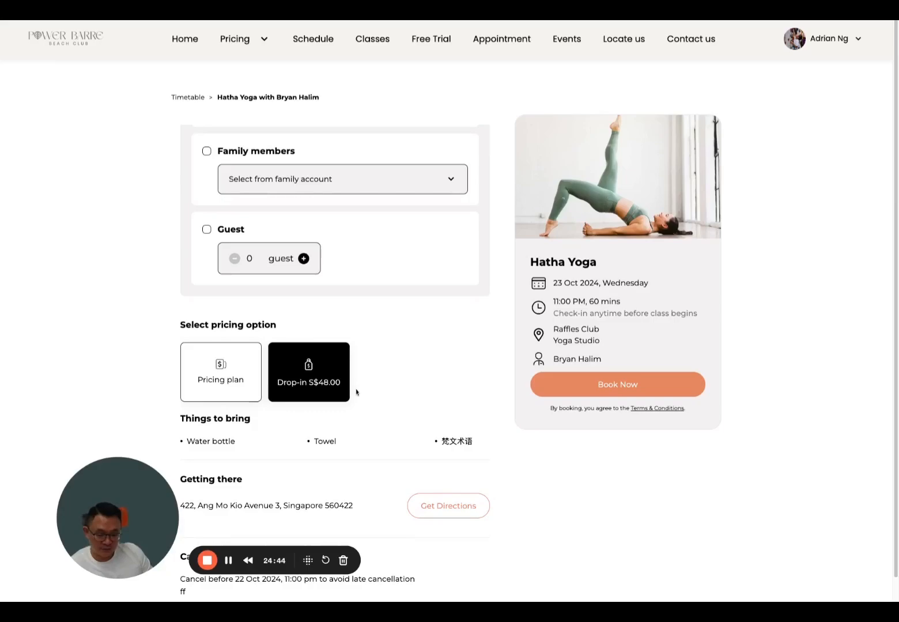
- Switch to the business portal, leave the Hatha Yoga editor and open the list of appointment services
{"action": "key", "text": "ctrl+Tab"}
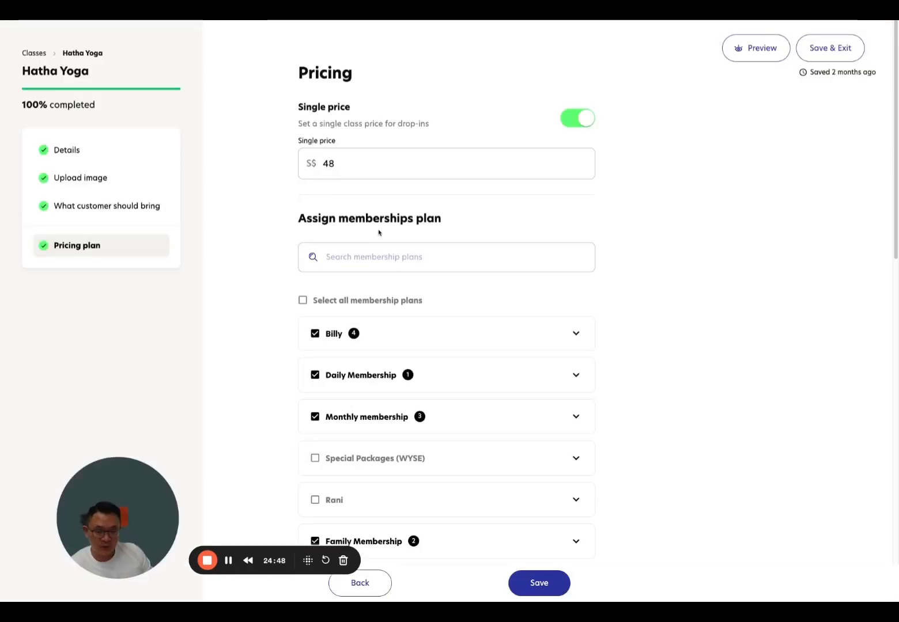
{"action": "left_click", "coordinate": [34, 53]}
{"action": "left_click", "coordinate": [110, 183]}
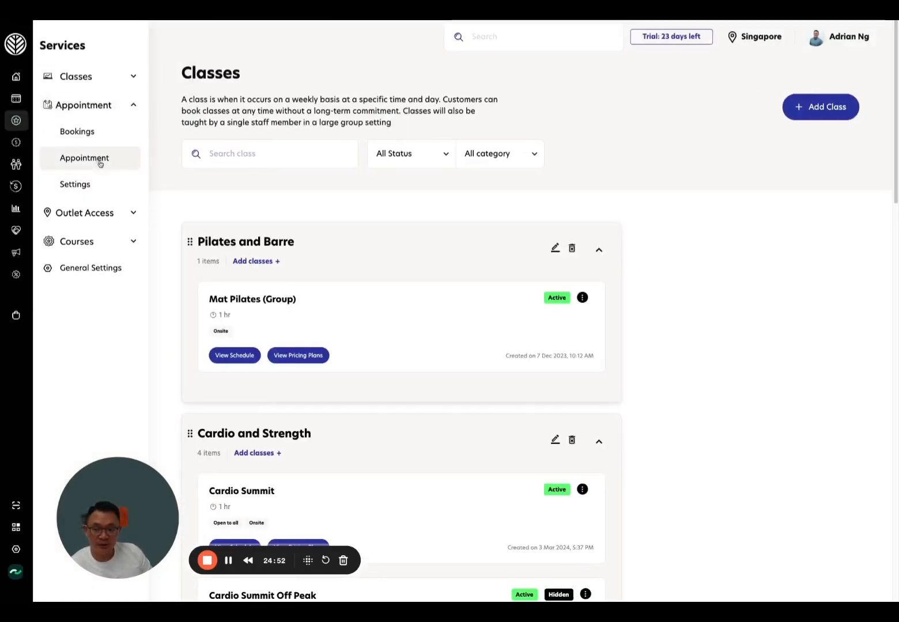
{"action": "left_click", "coordinate": [98, 159]}
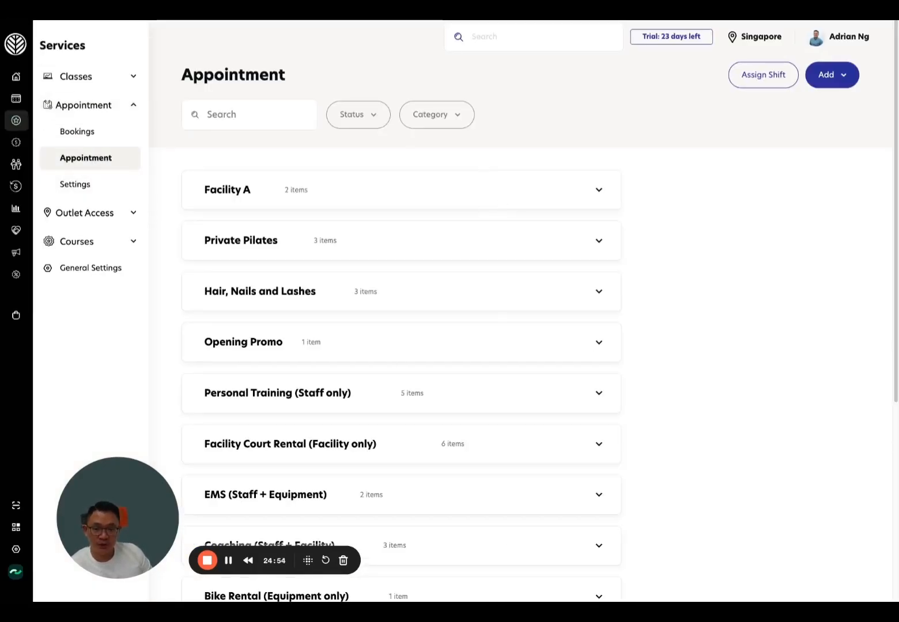
- Switch to the online store, open the Appointment page and browse the appointments on offer
{"action": "left_click", "coordinate": [397, 6]}
{"action": "left_click", "coordinate": [513, 39]}
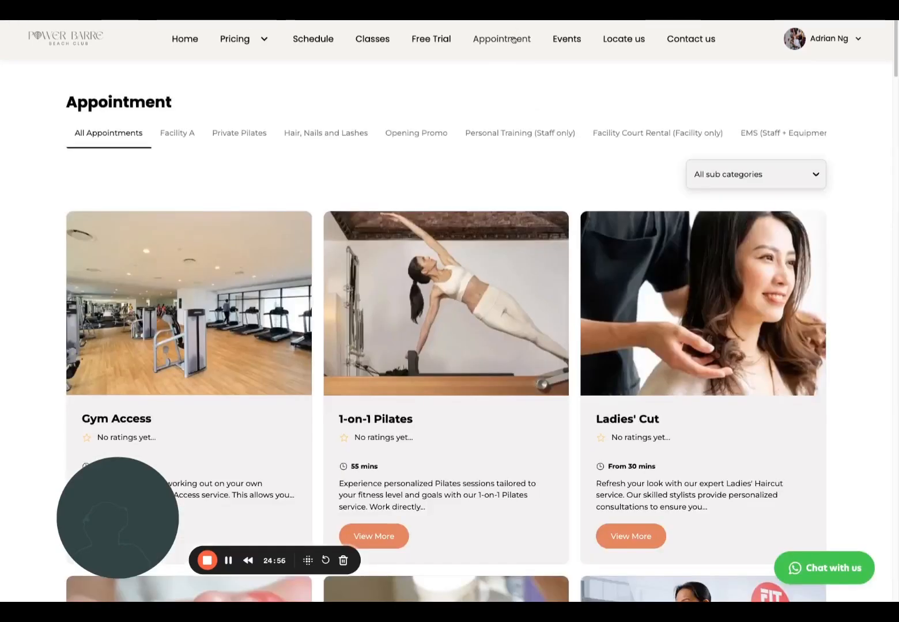
{"action": "scroll", "coordinate": [558, 296], "scroll_direction": "down", "scroll_amount": 10}
{"action": "scroll", "coordinate": [558, 296], "scroll_direction": "down", "scroll_amount": 5}
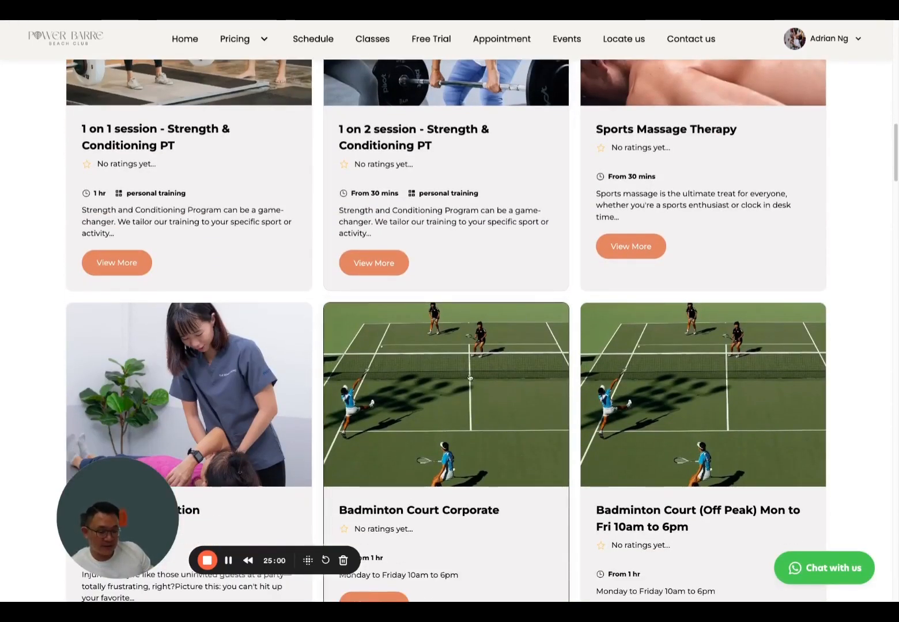
{"action": "scroll", "coordinate": [469, 375], "scroll_direction": "up", "scroll_amount": 3}
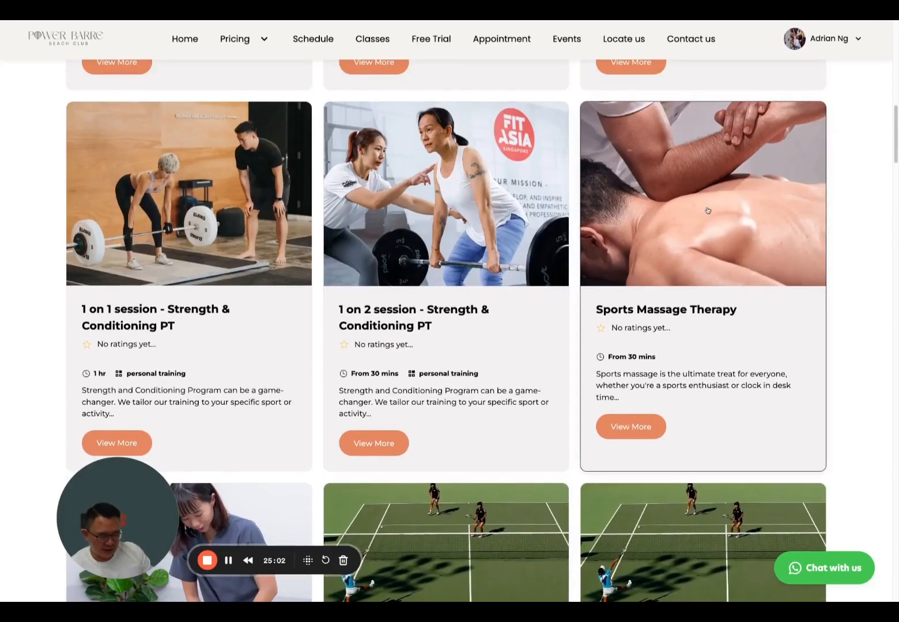
- Open Sports Massage Therapy, choose the 45 minutes duration at Bukit Timah Club and continue to its booking page
{"action": "left_click", "coordinate": [710, 215]}
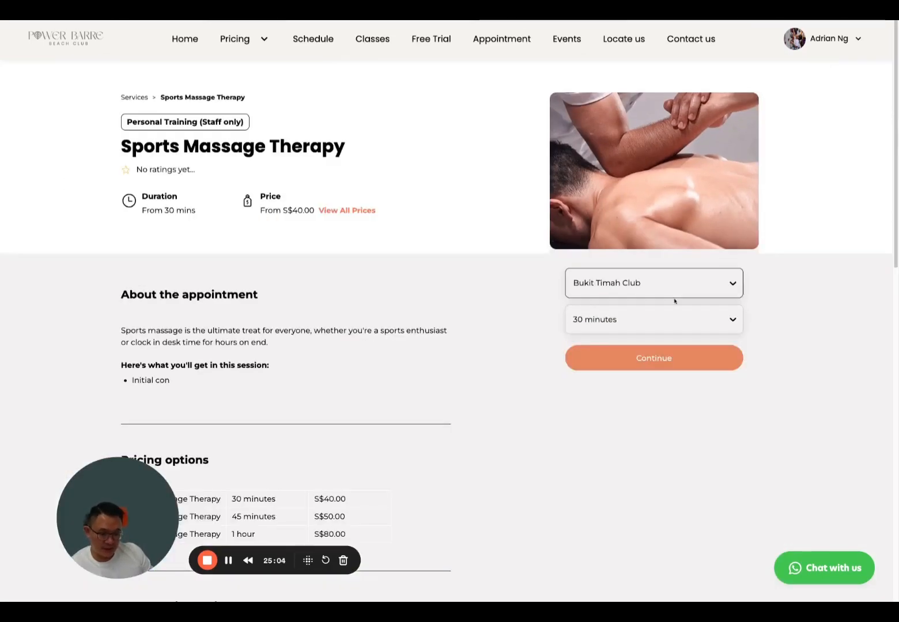
{"action": "left_click", "coordinate": [636, 323]}
{"action": "left_click", "coordinate": [628, 372]}
{"action": "left_click", "coordinate": [628, 359]}
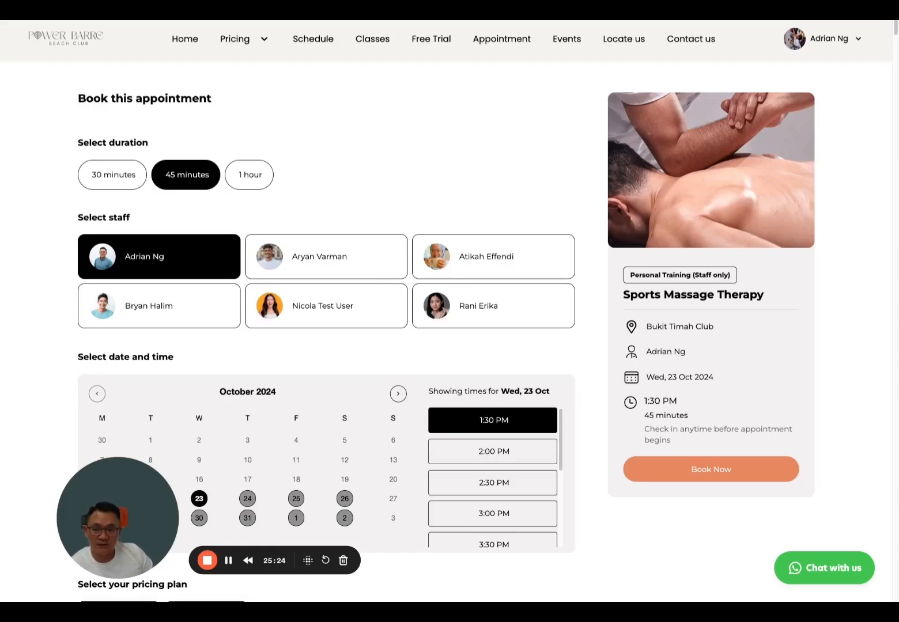
- Switch to the business portal, search the appointments for "mas" and open Sports Massage Therapy under Personal Training (Staff only) for editing
{"action": "key", "text": "ctrl+Tab"}
{"action": "left_click", "coordinate": [234, 122]}
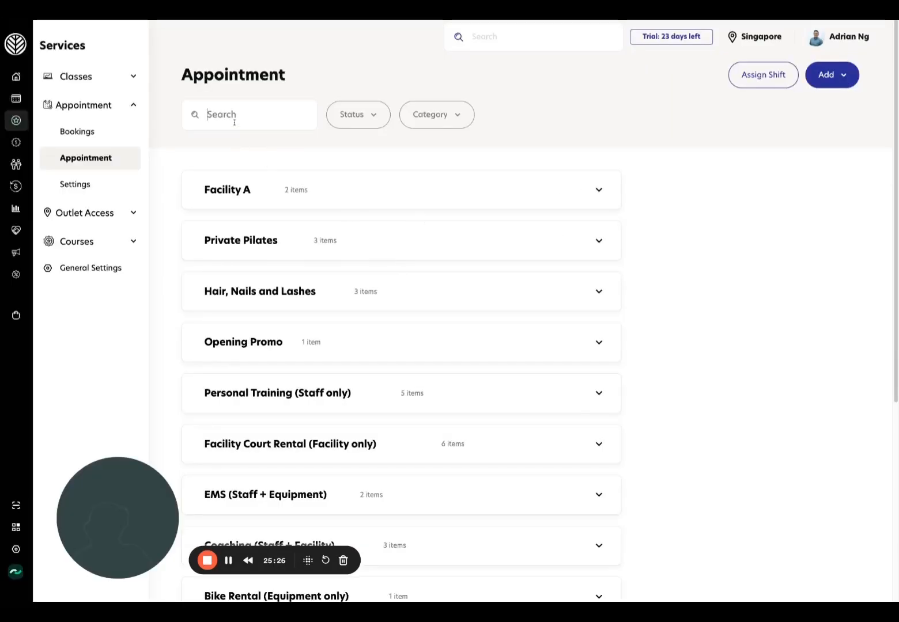
{"action": "type", "text": "mas"}
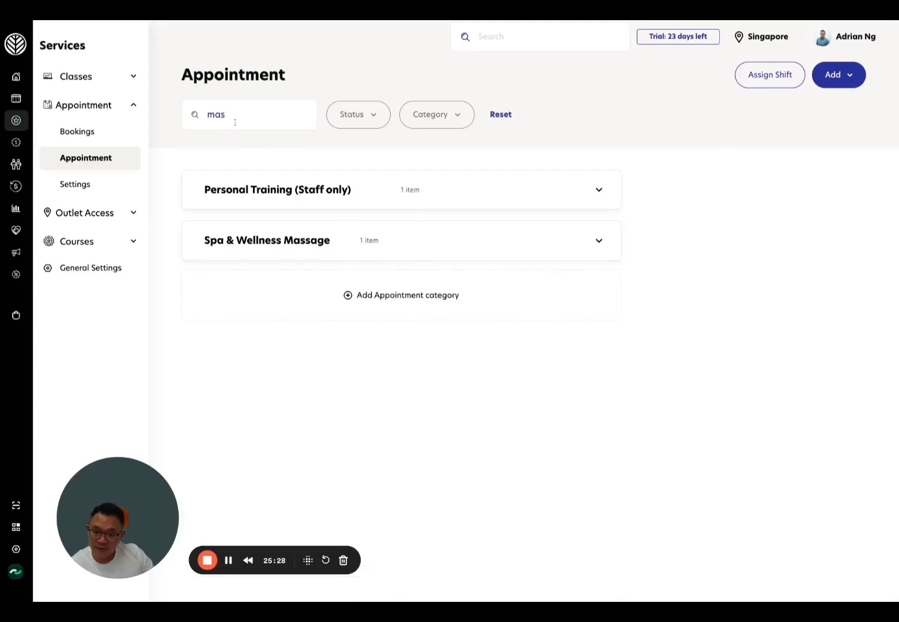
{"action": "left_click", "coordinate": [486, 203]}
{"action": "left_click", "coordinate": [409, 247]}
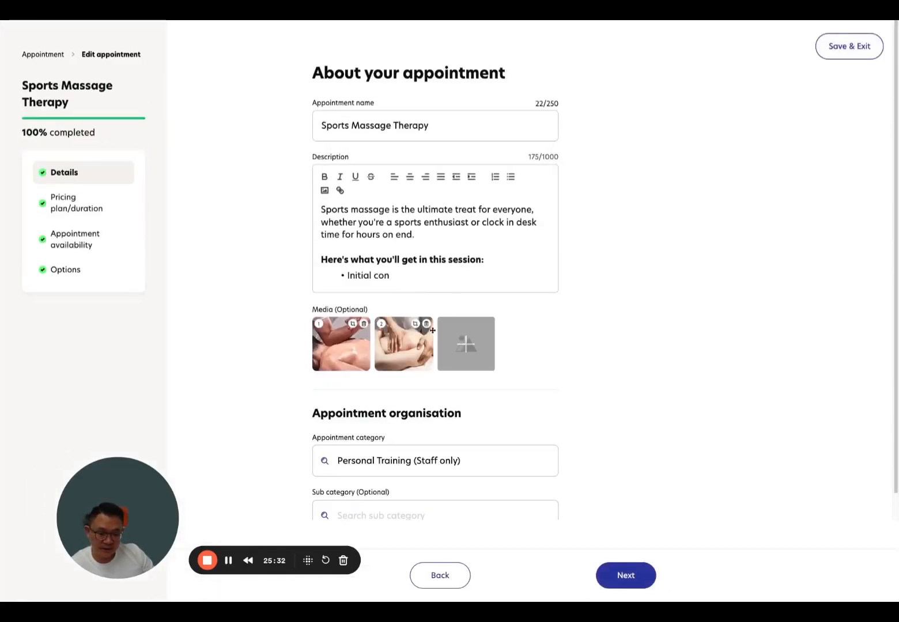
- Review the description, media and category in the Sports Massage Therapy details
{"action": "left_click", "coordinate": [432, 223]}
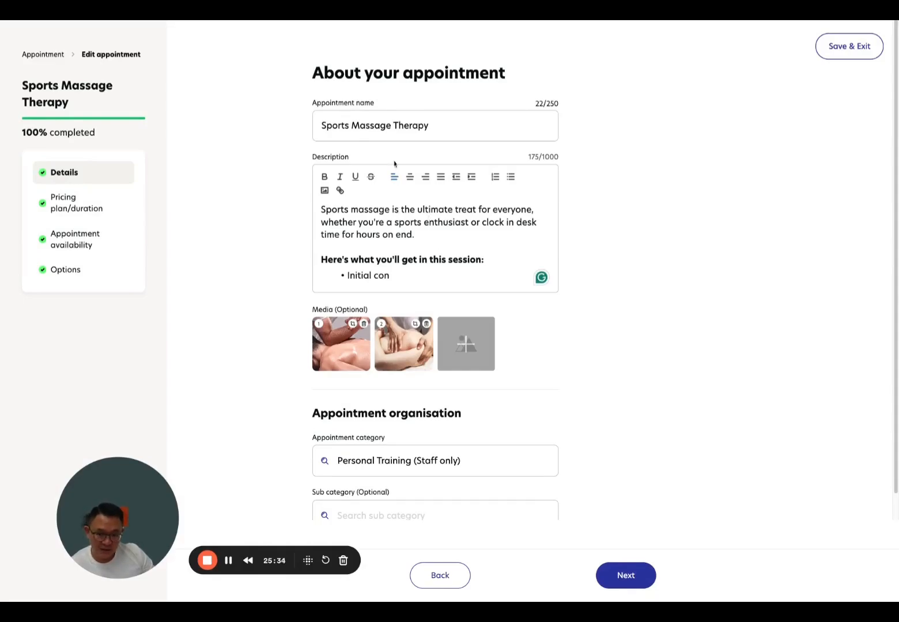
{"action": "left_click_drag", "start_coordinate": [380, 222], "coordinate": [392, 259]}
{"action": "scroll", "coordinate": [407, 425], "scroll_direction": "down", "scroll_amount": 1}
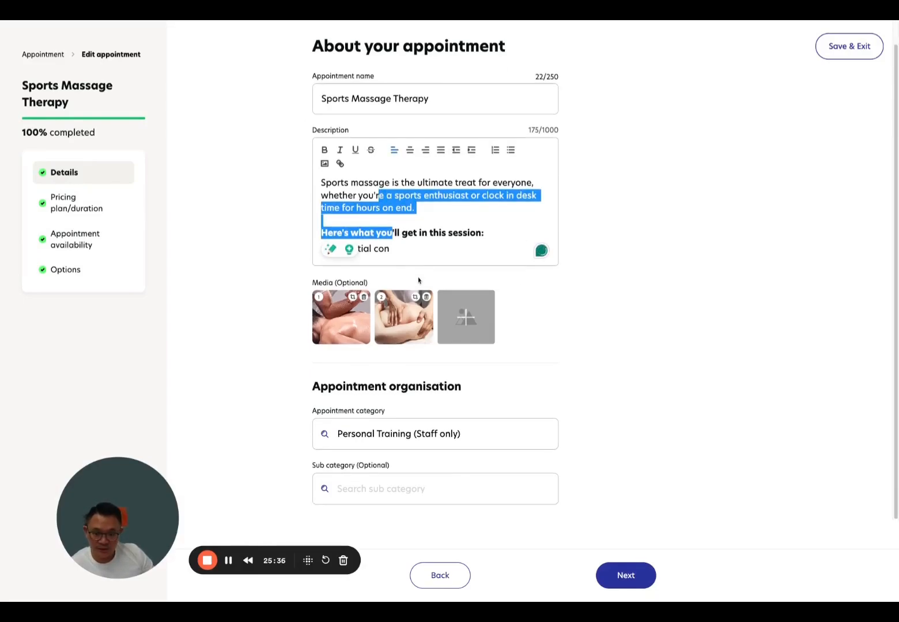
{"action": "left_click", "coordinate": [275, 412]}
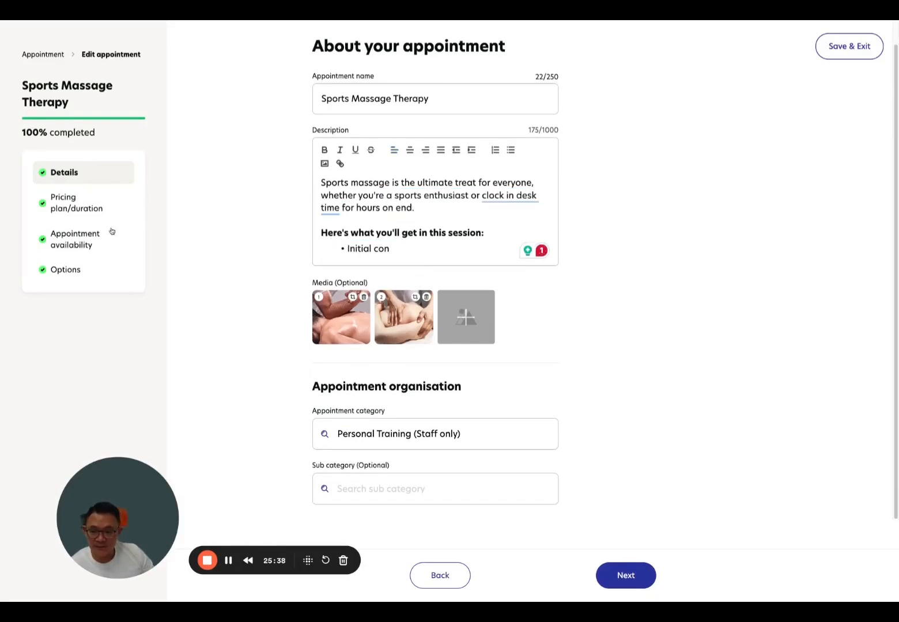
- Open the appointment's pricing plan and duration settings and examine the drop-in prices of the 30-minute, 45-minute and 1-hour variants
{"action": "left_click", "coordinate": [86, 205]}
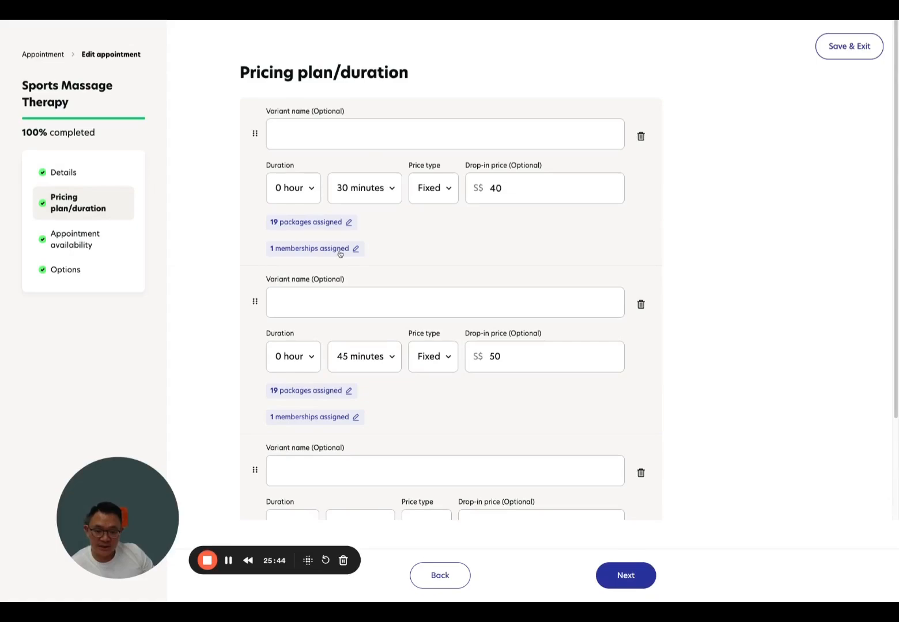
{"action": "scroll", "coordinate": [442, 223], "scroll_direction": "down", "scroll_amount": 1}
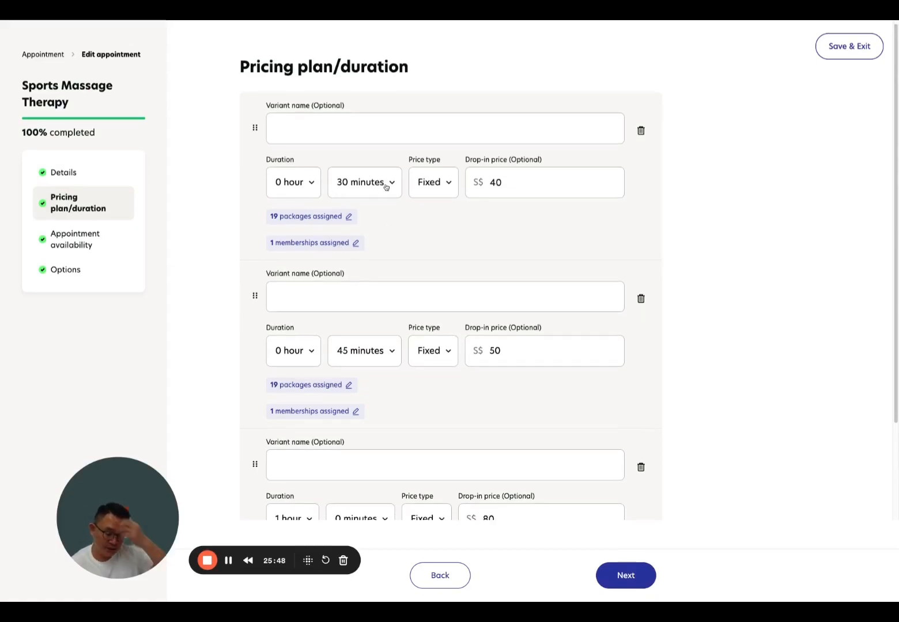
{"action": "left_click", "coordinate": [516, 182]}
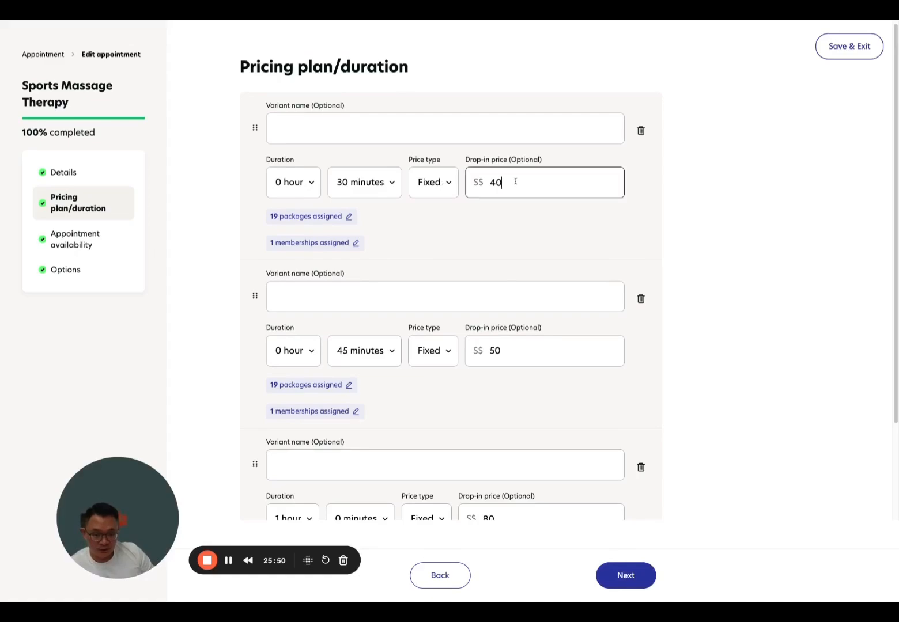
{"action": "double_click", "coordinate": [503, 182]}
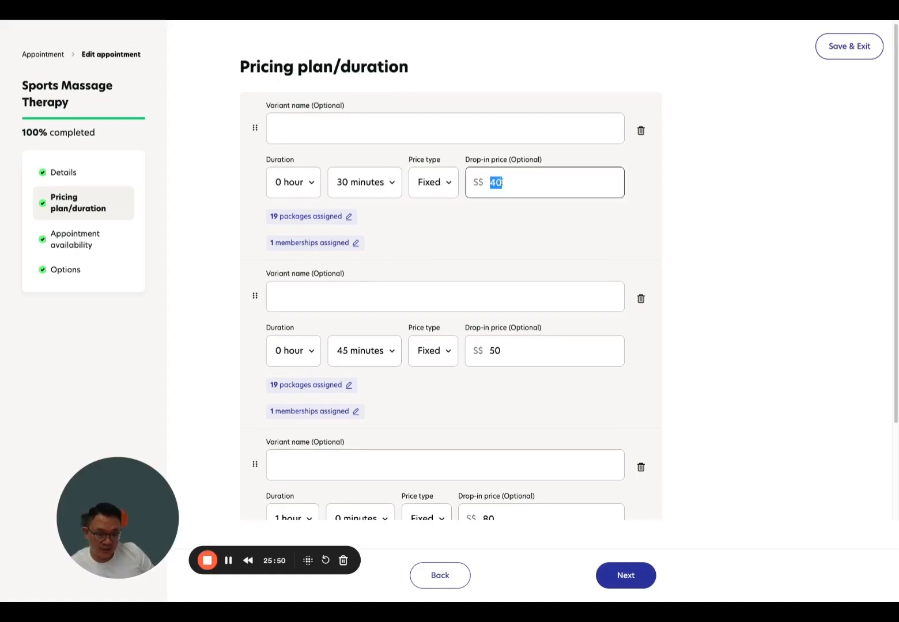
{"action": "double_click", "coordinate": [501, 351]}
{"action": "scroll", "coordinate": [379, 443], "scroll_direction": "down", "scroll_amount": 2}
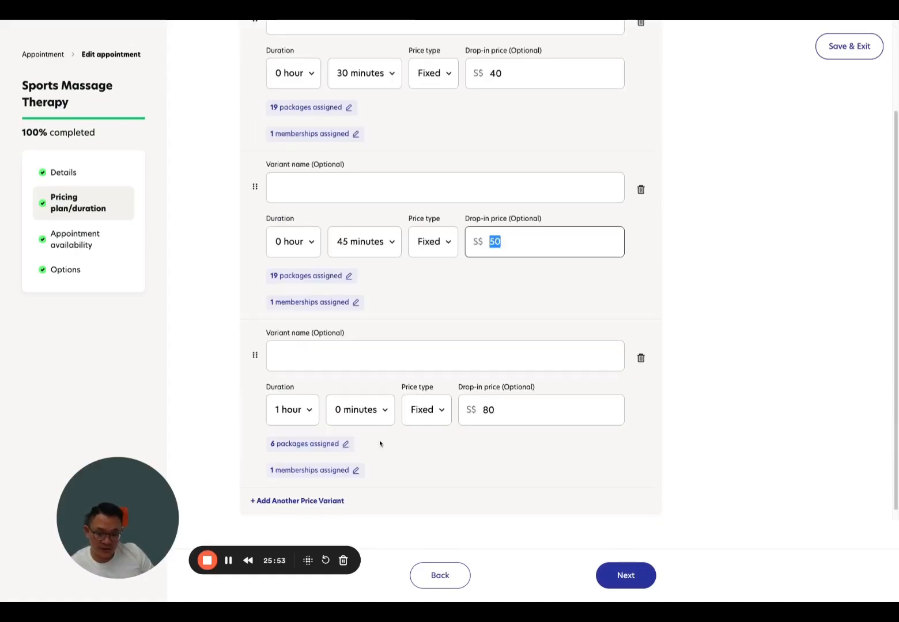
{"action": "double_click", "coordinate": [488, 410]}
{"action": "left_click", "coordinate": [691, 407]}
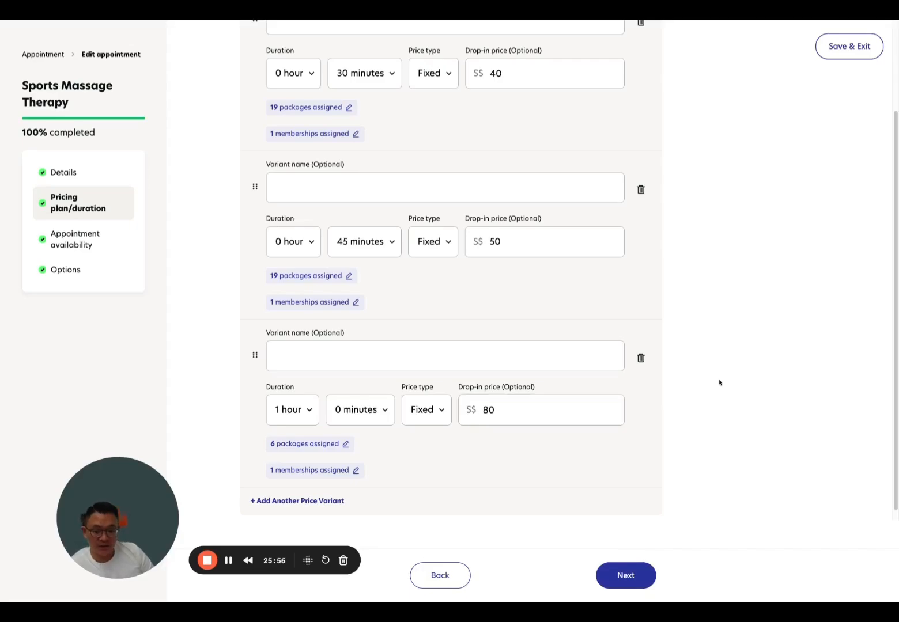
{"action": "scroll", "coordinate": [719, 379], "scroll_direction": "up", "scroll_amount": 2}
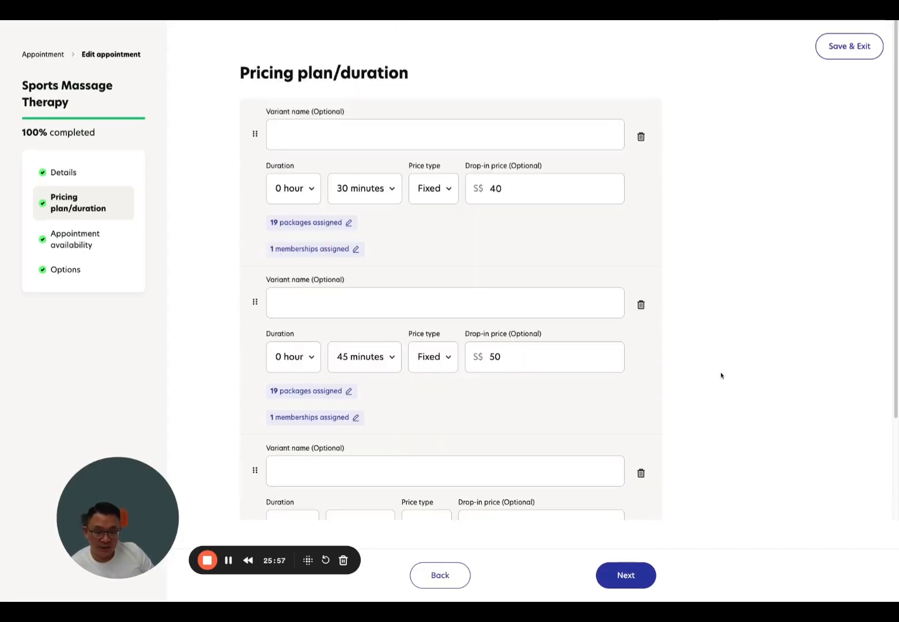
- Inspect the packages assigned to the 30-minute and 45-minute variants and their credit costs, leaving the assignments unsaved
{"action": "left_click", "coordinate": [306, 223]}
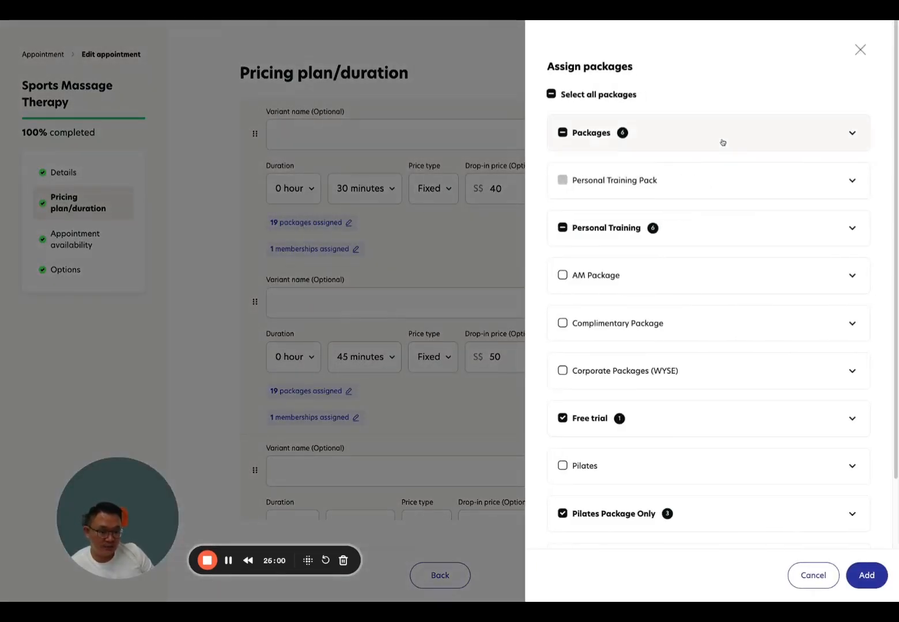
{"action": "left_click", "coordinate": [720, 140]}
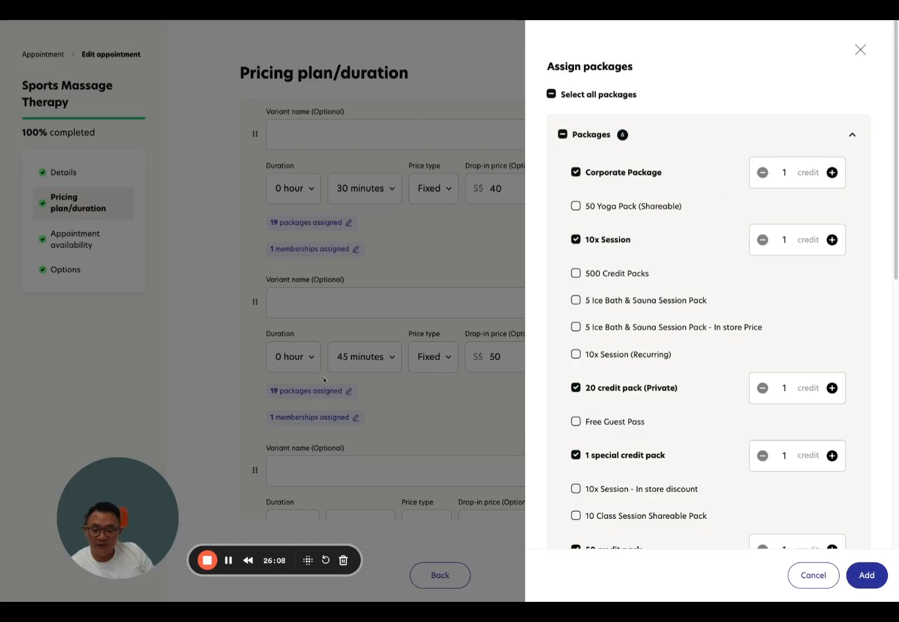
{"action": "scroll", "coordinate": [680, 366], "scroll_direction": "down", "scroll_amount": 3}
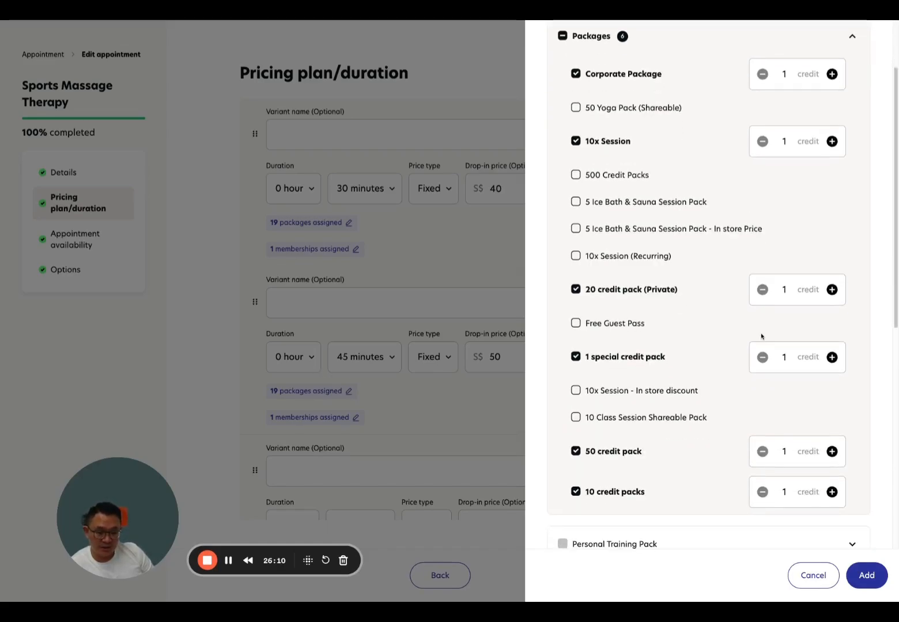
{"action": "left_click", "coordinate": [445, 362]}
{"action": "left_click", "coordinate": [310, 393]}
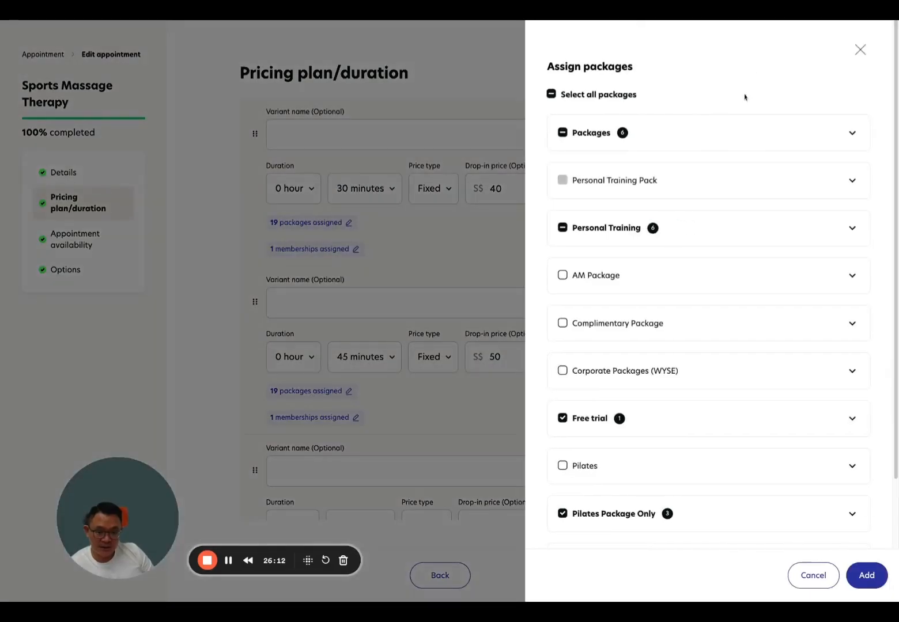
{"action": "left_click", "coordinate": [694, 121]}
{"action": "left_click", "coordinate": [399, 245]}
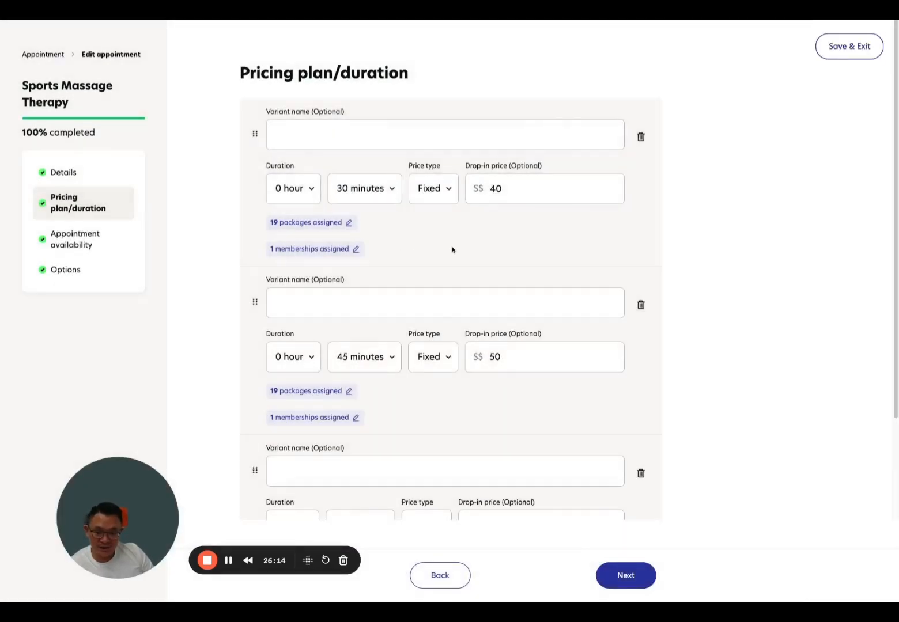
- Inspect the credits required by each package assigned to the 1-hour variant, and close the package list
{"action": "scroll", "coordinate": [454, 270], "scroll_direction": "down", "scroll_amount": 2}
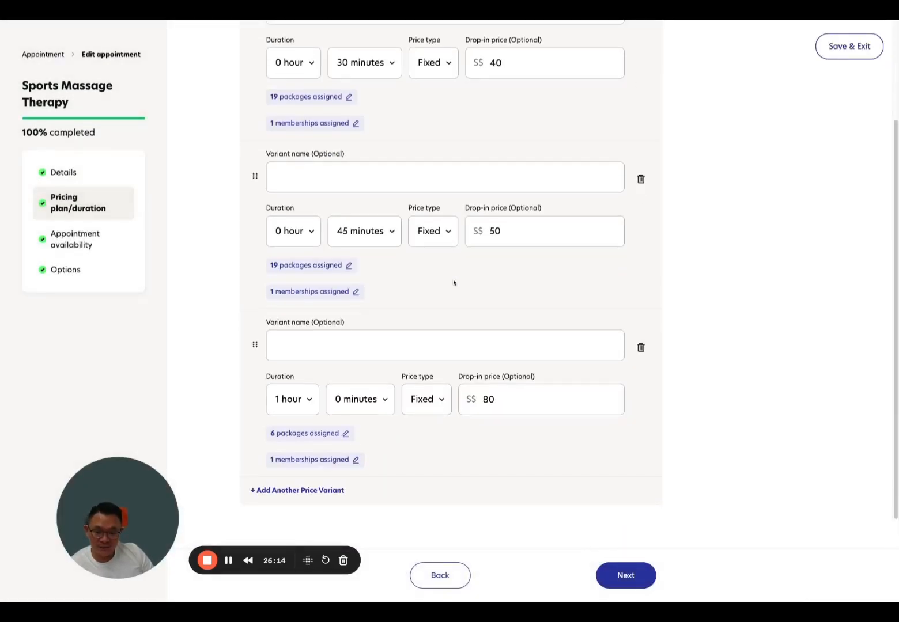
{"action": "left_click", "coordinate": [345, 433]}
{"action": "left_click", "coordinate": [696, 145]}
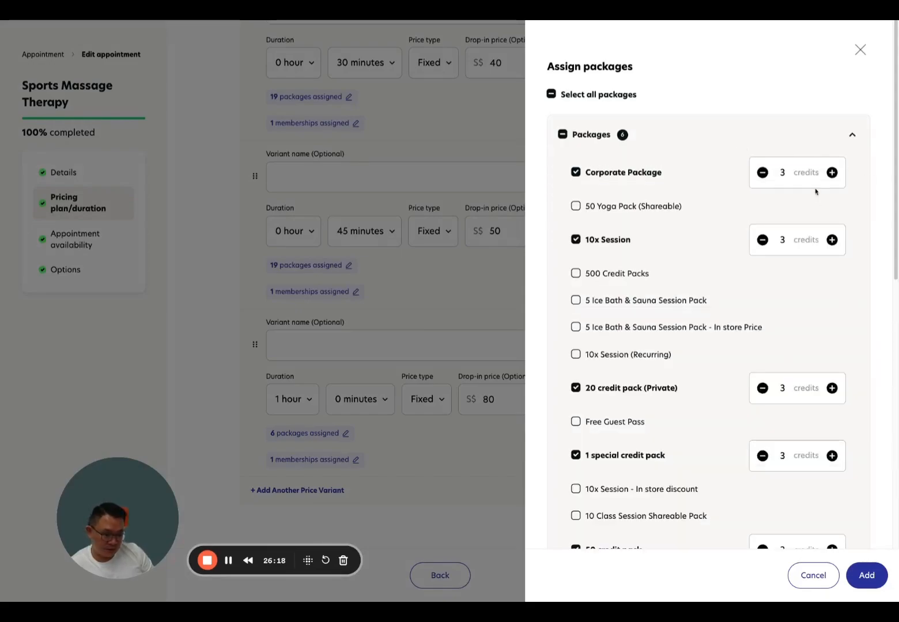
{"action": "left_click", "coordinate": [402, 299]}
{"action": "scroll", "coordinate": [408, 296], "scroll_direction": "up", "scroll_amount": 2}
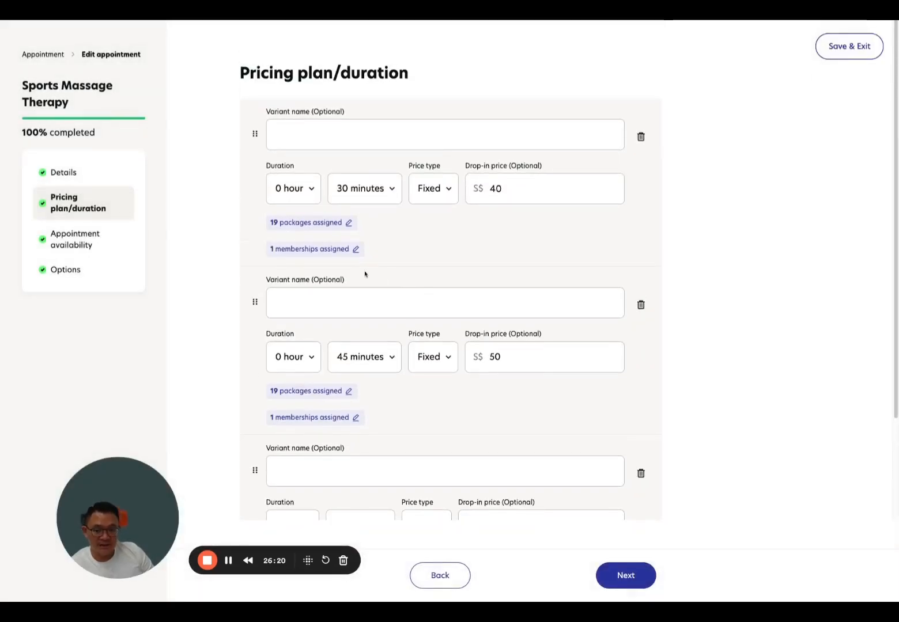
- Inspect the membership assigned to the 30-minute variant and its credit cost, and close the membership list
{"action": "left_click", "coordinate": [335, 252]}
{"action": "left_click", "coordinate": [735, 129]}
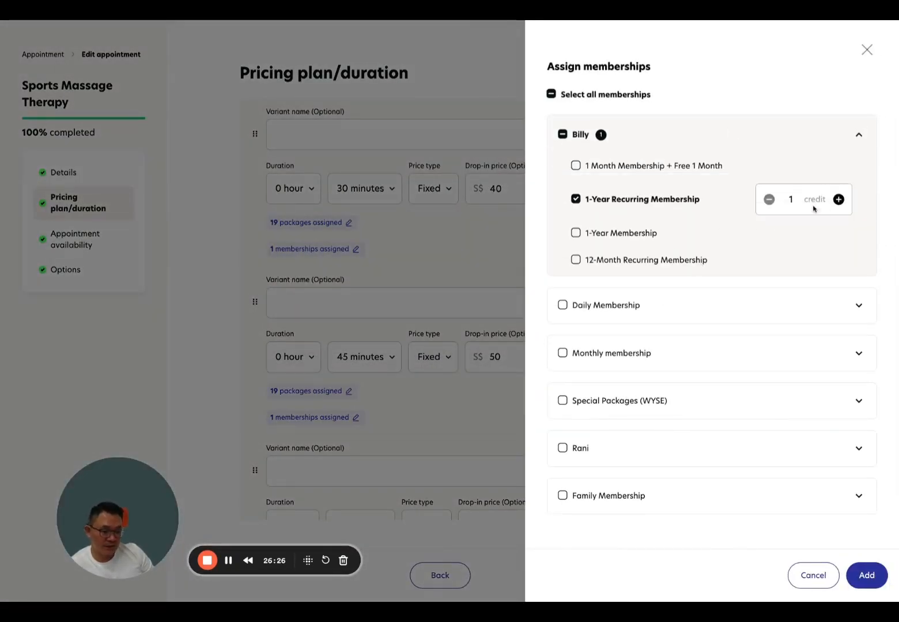
{"action": "left_click", "coordinate": [447, 246]}
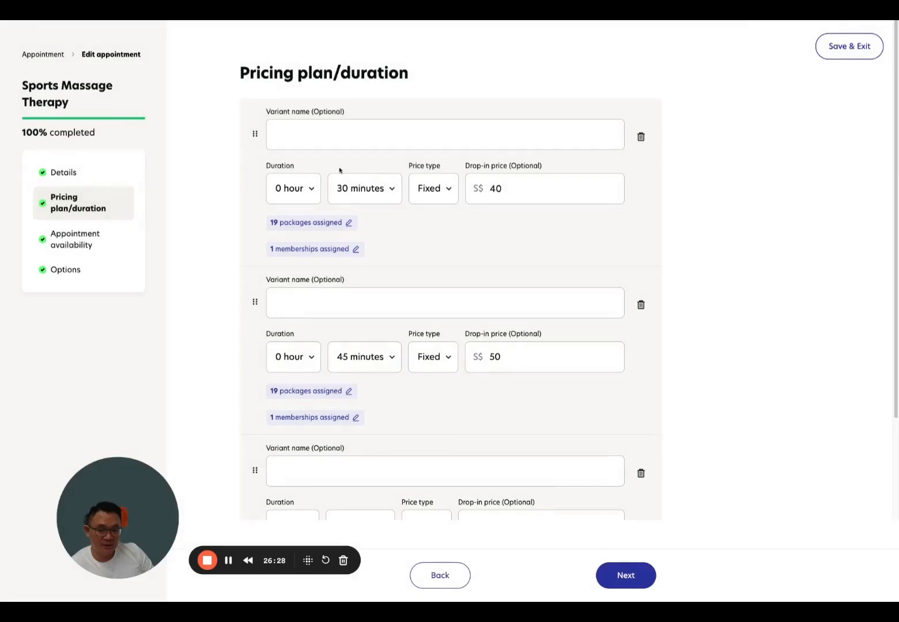
- Set the cost of the 1-Year Recurring Membership assigned to the 45-minute variant to 2 credits, and apply the assignment
{"action": "left_click", "coordinate": [308, 418]}
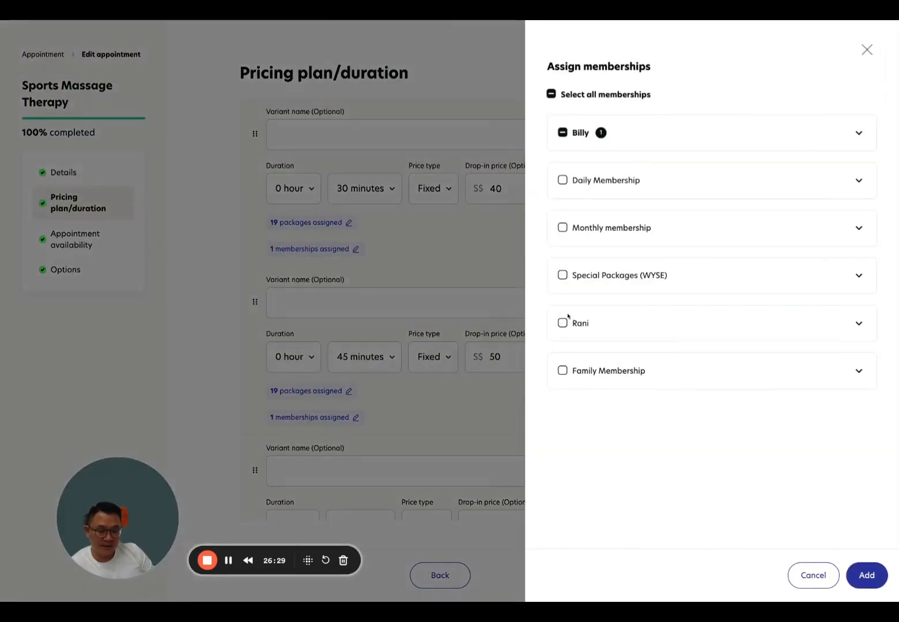
{"action": "left_click", "coordinate": [695, 140]}
{"action": "left_click", "coordinate": [838, 200]}
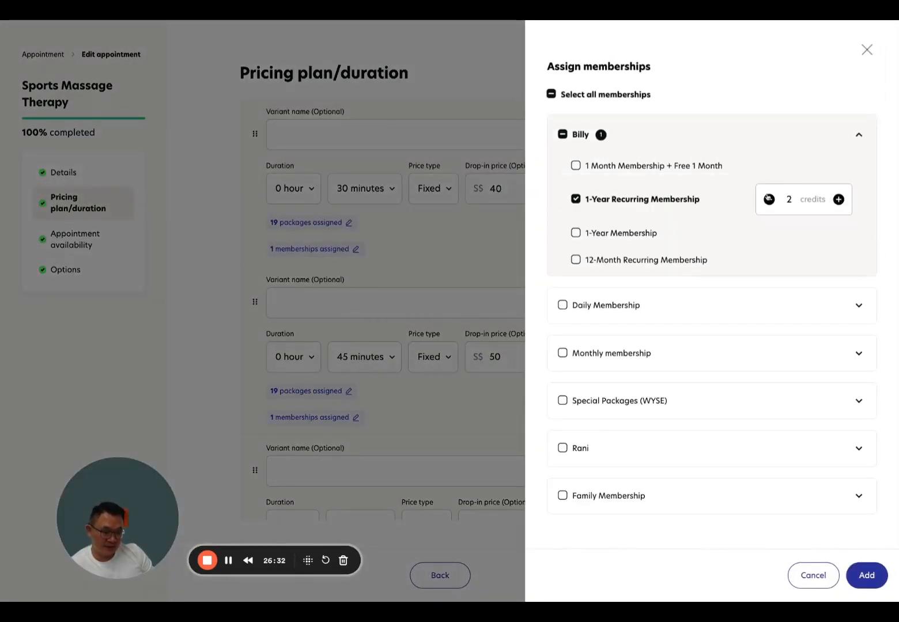
{"action": "left_click", "coordinate": [851, 572]}
{"action": "scroll", "coordinate": [300, 107], "scroll_direction": "down", "scroll_amount": 2}
{"action": "scroll", "coordinate": [485, 440], "scroll_direction": "up", "scroll_amount": 3}
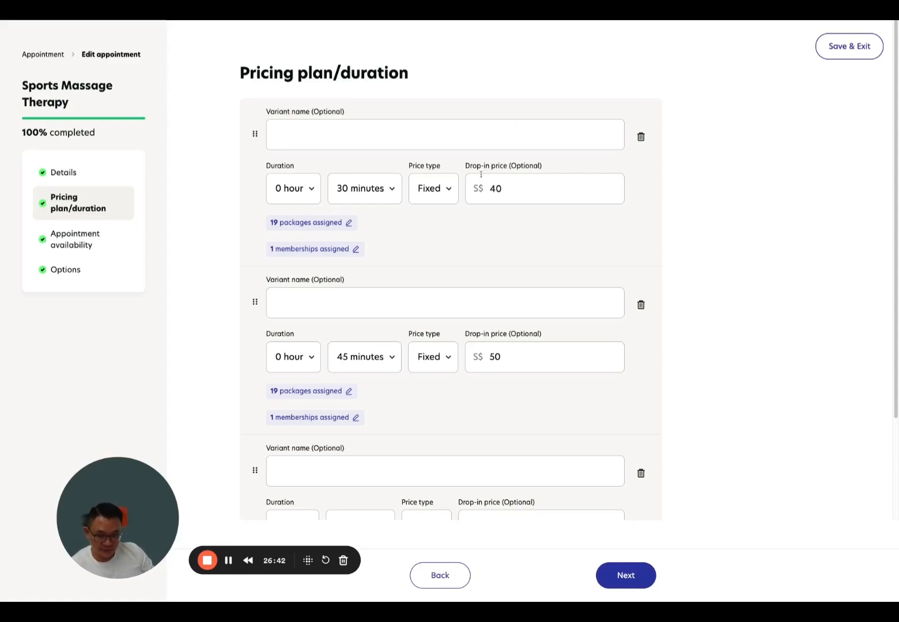
- Open the appointment availability settings and unassign the last three assigned staff members, leaving only the first three assigned
{"action": "triple_click", "coordinate": [78, 109]}
{"action": "left_click", "coordinate": [187, 238]}
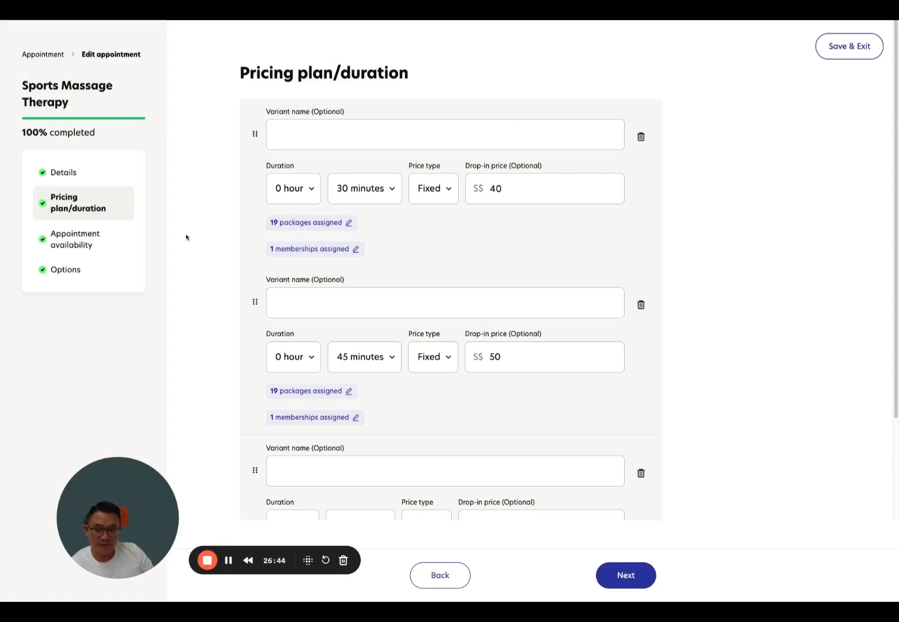
{"action": "left_click", "coordinate": [77, 243]}
{"action": "scroll", "coordinate": [393, 307], "scroll_direction": "down", "scroll_amount": 2}
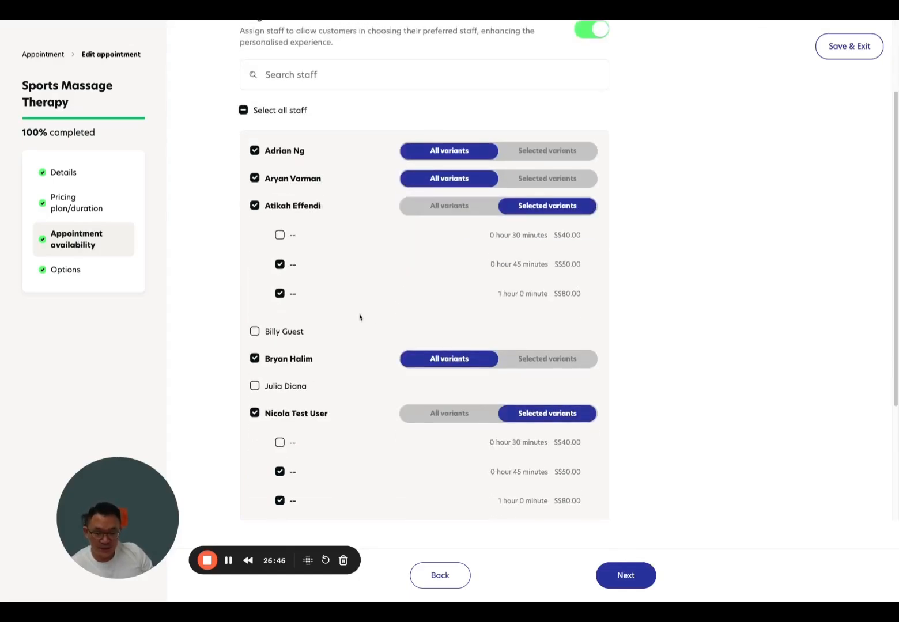
{"action": "left_click", "coordinate": [254, 359]}
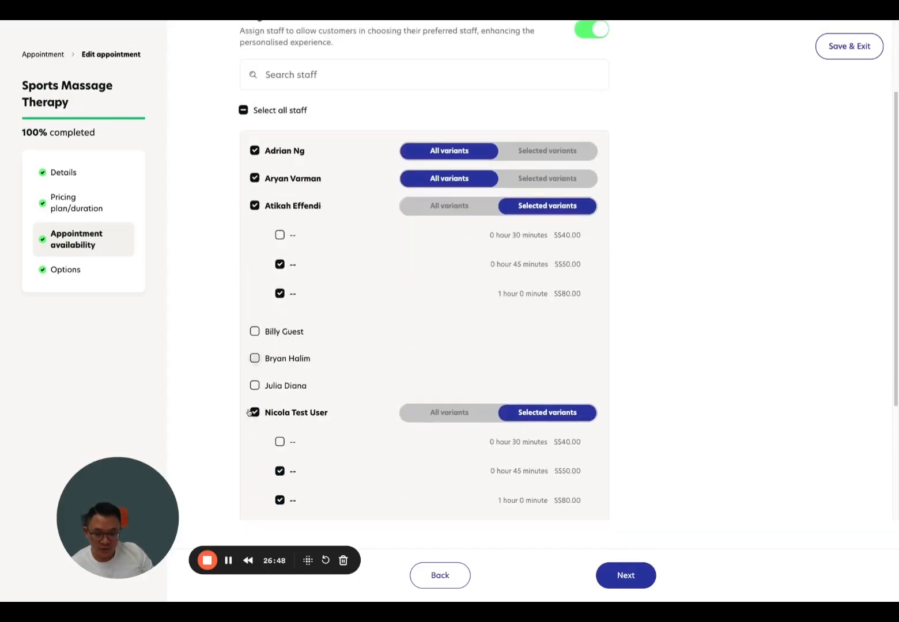
{"action": "left_click", "coordinate": [254, 412]}
{"action": "scroll", "coordinate": [369, 419], "scroll_direction": "down", "scroll_amount": 2}
{"action": "left_click", "coordinate": [256, 361]}
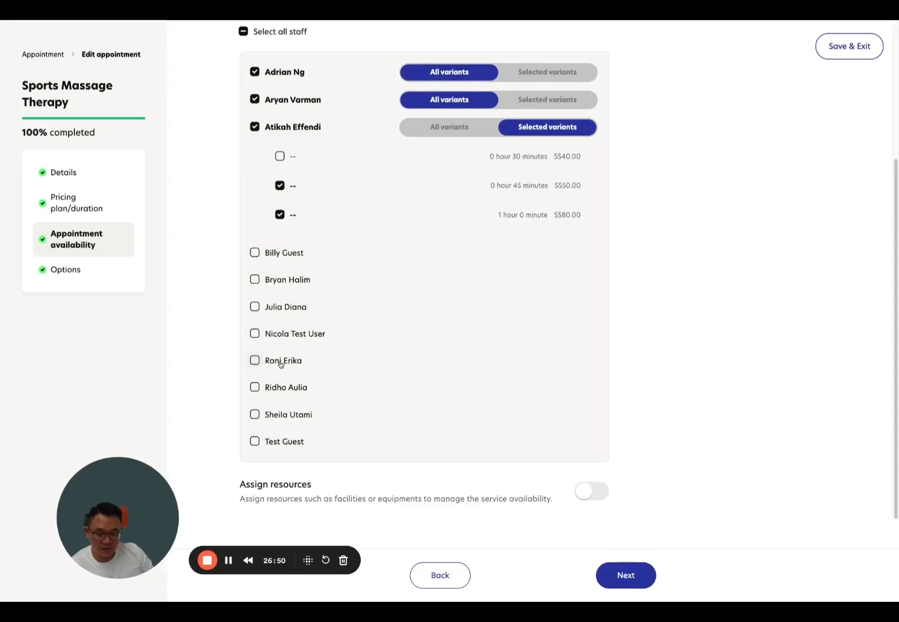
- Assign the fifth staff member in the list to the Sports Massage Therapy appointment again, with all variants
{"action": "scroll", "coordinate": [281, 361], "scroll_direction": "up", "scroll_amount": 4}
{"action": "left_click_drag", "start_coordinate": [27, 86], "coordinate": [63, 104]}
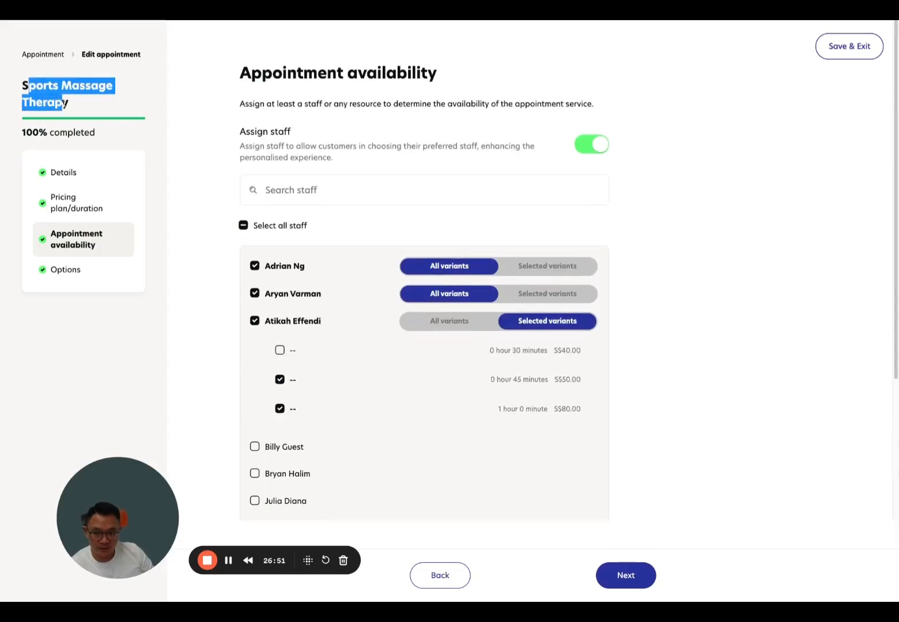
{"action": "left_click", "coordinate": [171, 275]}
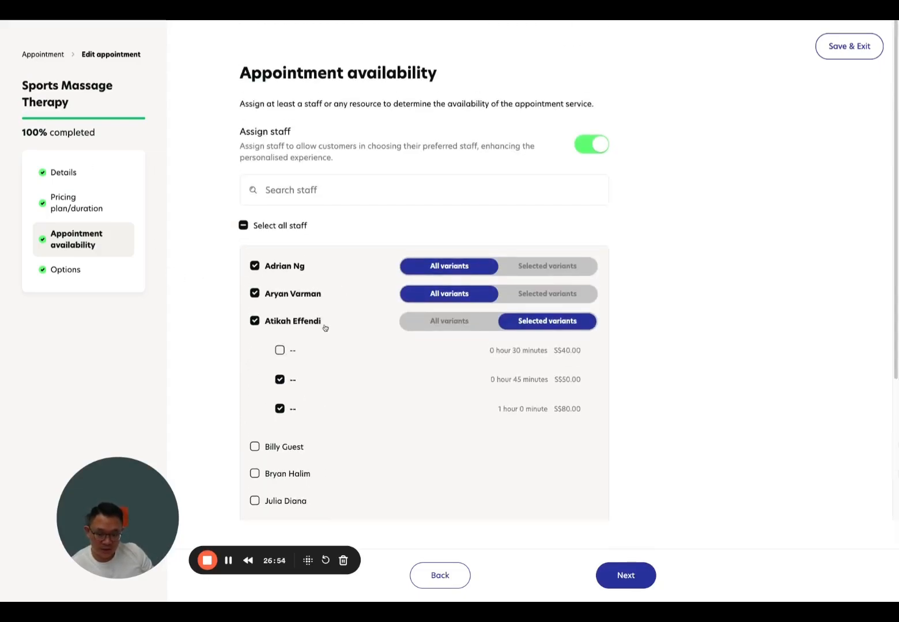
{"action": "scroll", "coordinate": [324, 327], "scroll_direction": "down", "scroll_amount": 2}
{"action": "left_click", "coordinate": [300, 364]}
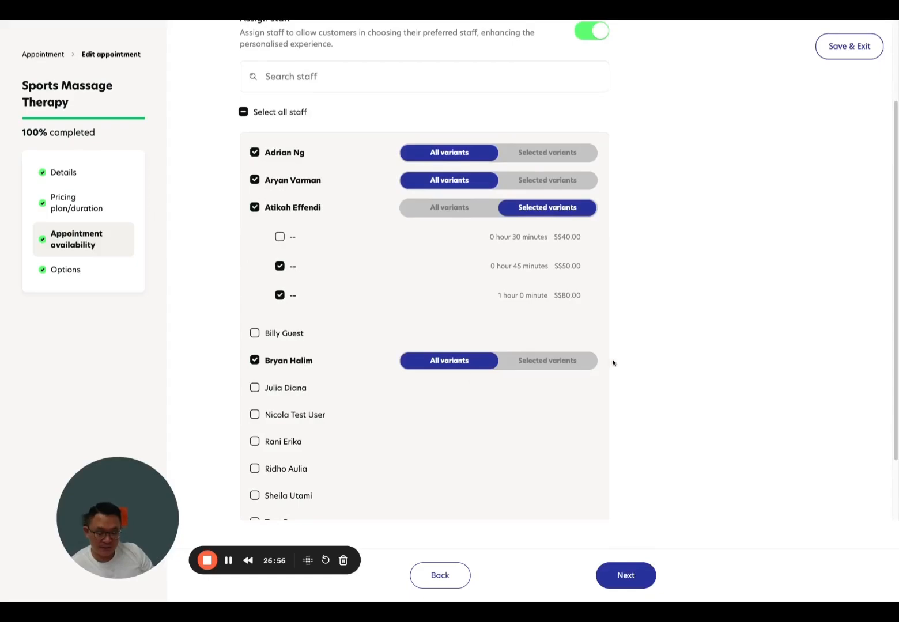
- Restrict the third staff member to the 30-minute variant by enabling it and clearing the 45-minute and 1-hour variants
{"action": "left_click", "coordinate": [280, 238]}
{"action": "left_click", "coordinate": [280, 266]}
{"action": "left_click", "coordinate": [280, 295]}
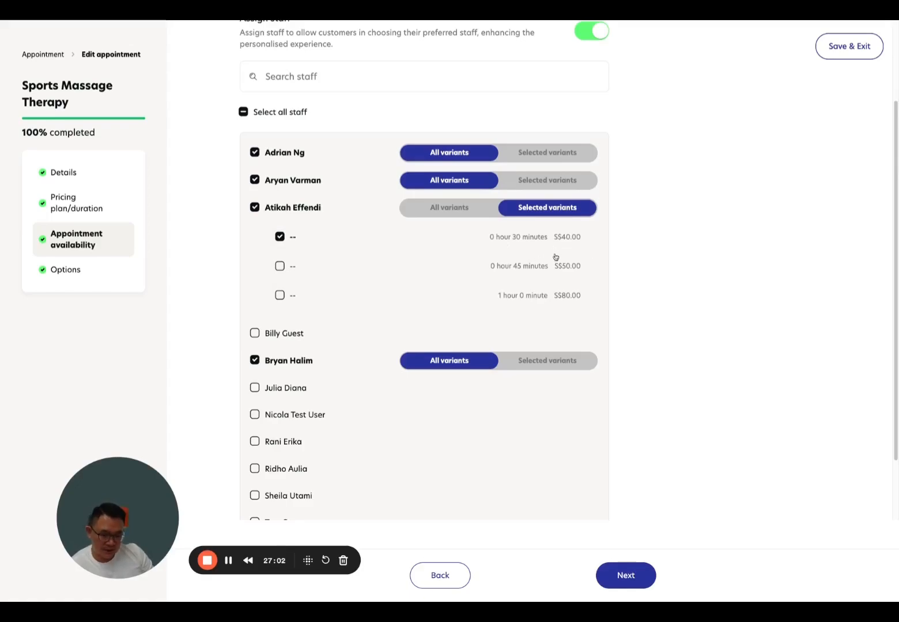
{"action": "scroll", "coordinate": [538, 297], "scroll_direction": "up", "scroll_amount": 1}
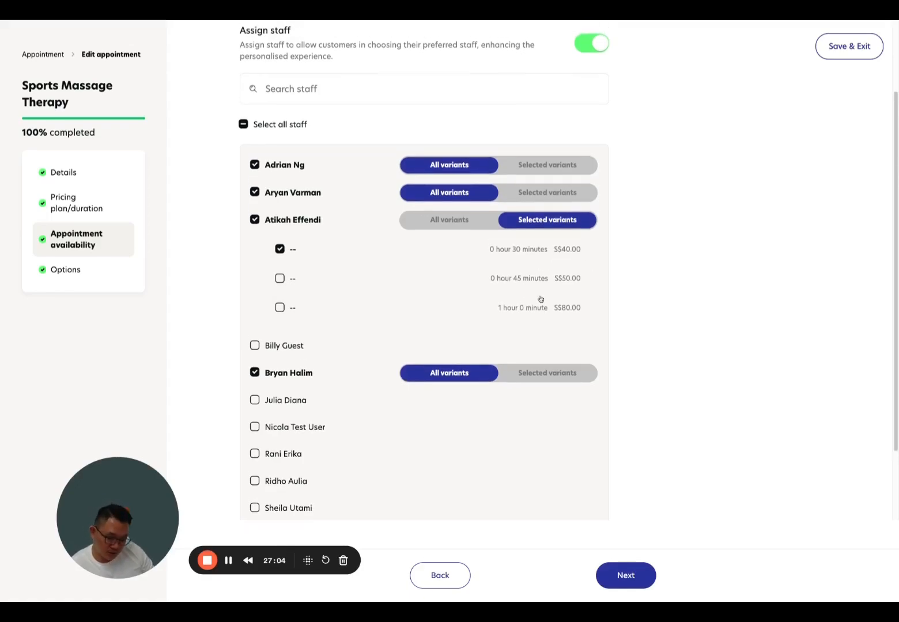
{"action": "scroll", "coordinate": [685, 221], "scroll_direction": "up", "scroll_amount": 3}
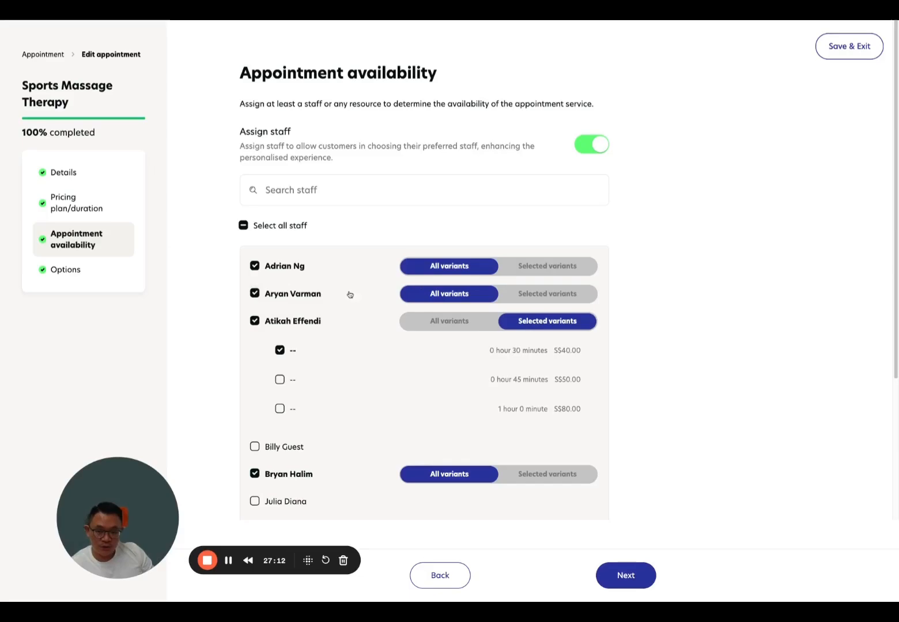
- Open the appointment's booking options, switch to the online store's booking page and try the half-hourly start times from 2:00 to 3:00 PM
{"action": "left_click_drag", "start_coordinate": [55, 102], "coordinate": [62, 103]}
{"action": "left_click", "coordinate": [64, 272]}
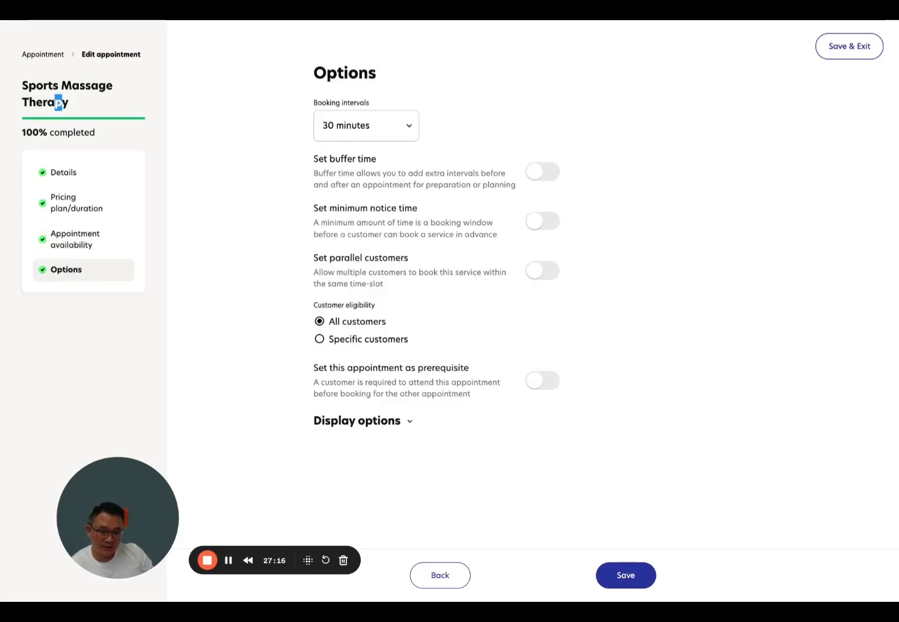
{"action": "key", "text": "ctrl+Tab"}
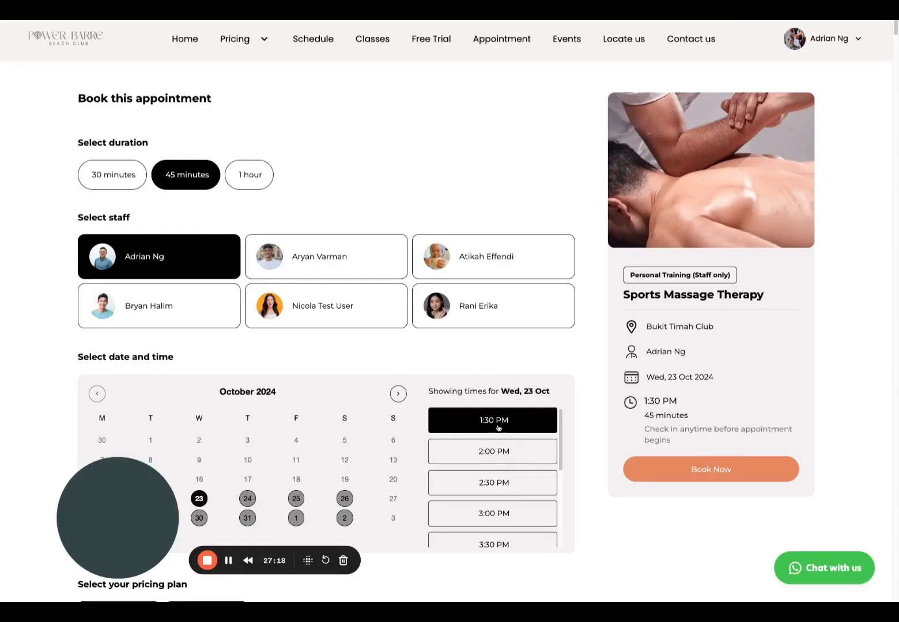
{"action": "left_click", "coordinate": [507, 464]}
{"action": "left_click", "coordinate": [508, 486]}
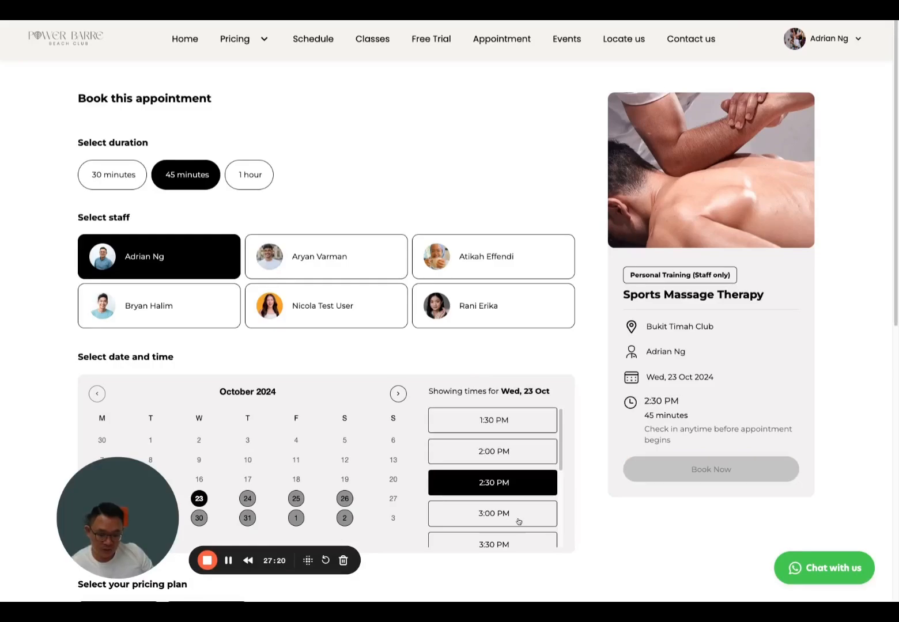
{"action": "left_click", "coordinate": [518, 520]}
- Switch back to the appointment's options in the business portal and set the booking interval to 15 minutes
{"action": "key", "text": "ctrl+Tab"}
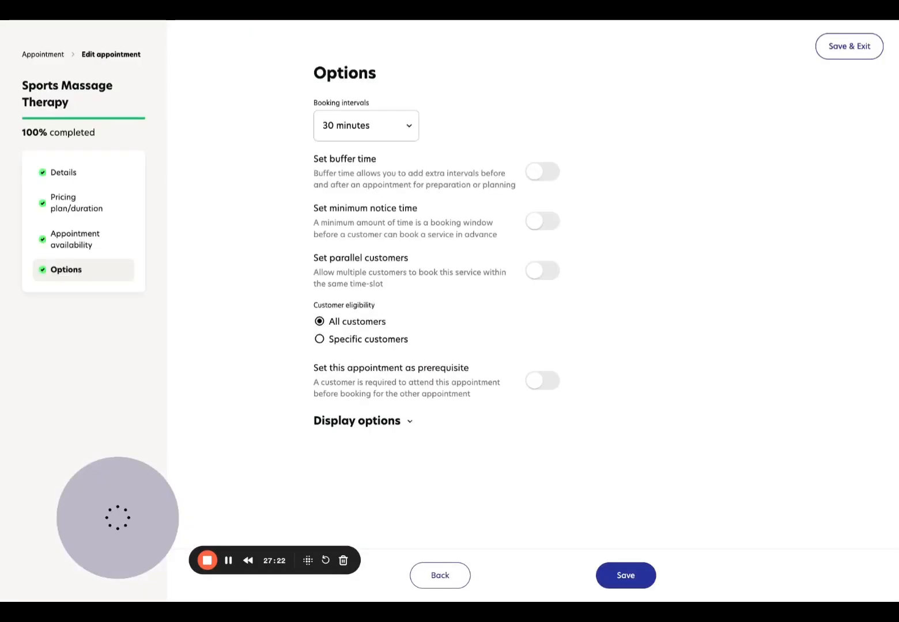
{"action": "left_click", "coordinate": [360, 126]}
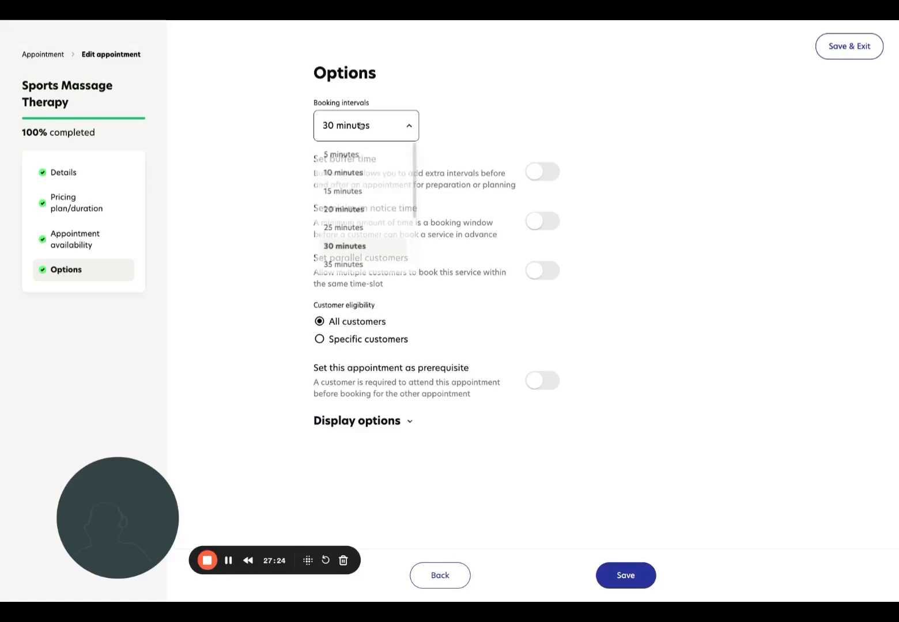
{"action": "left_click", "coordinate": [344, 196]}
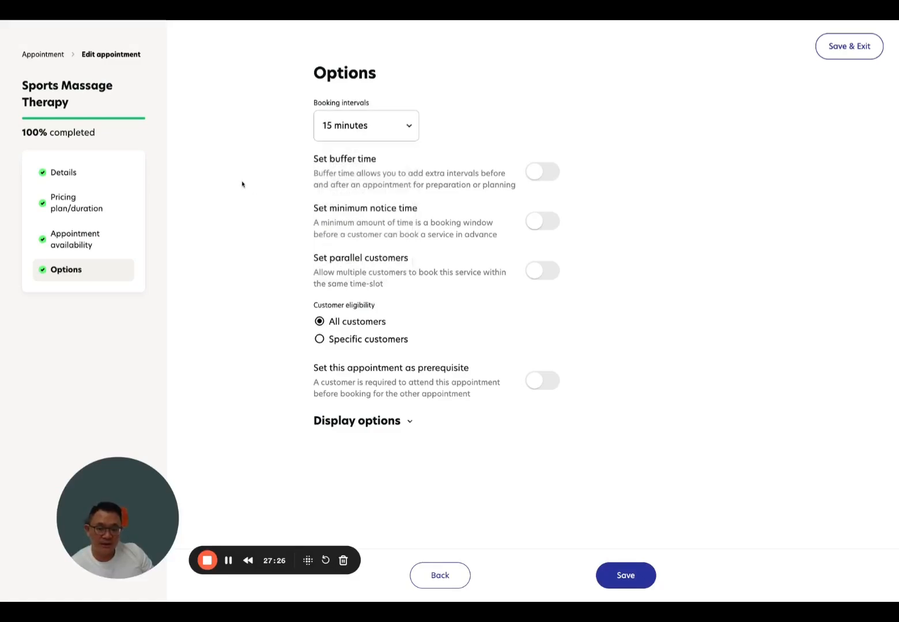
{"action": "left_click", "coordinate": [341, 126]}
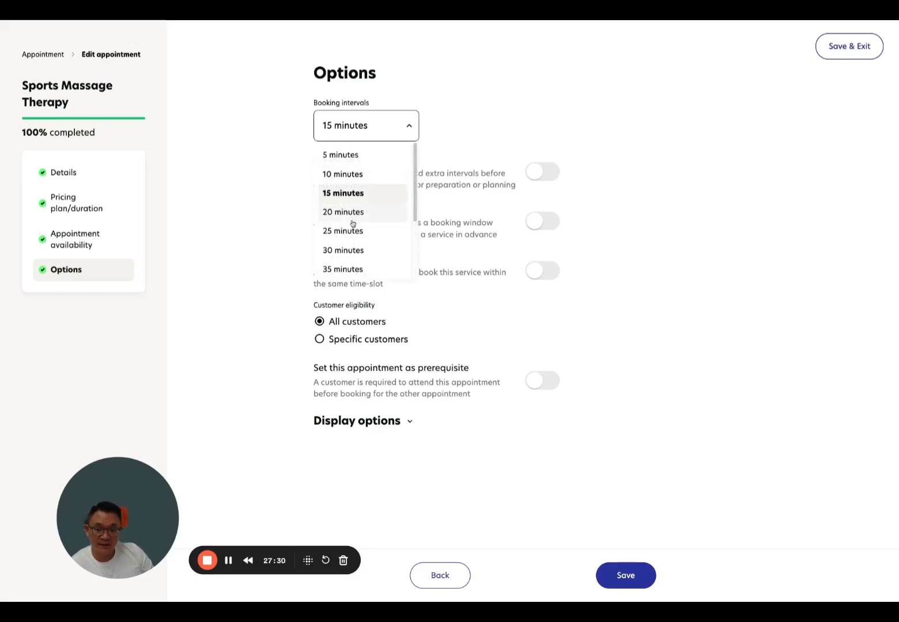
{"action": "left_click", "coordinate": [237, 197]}
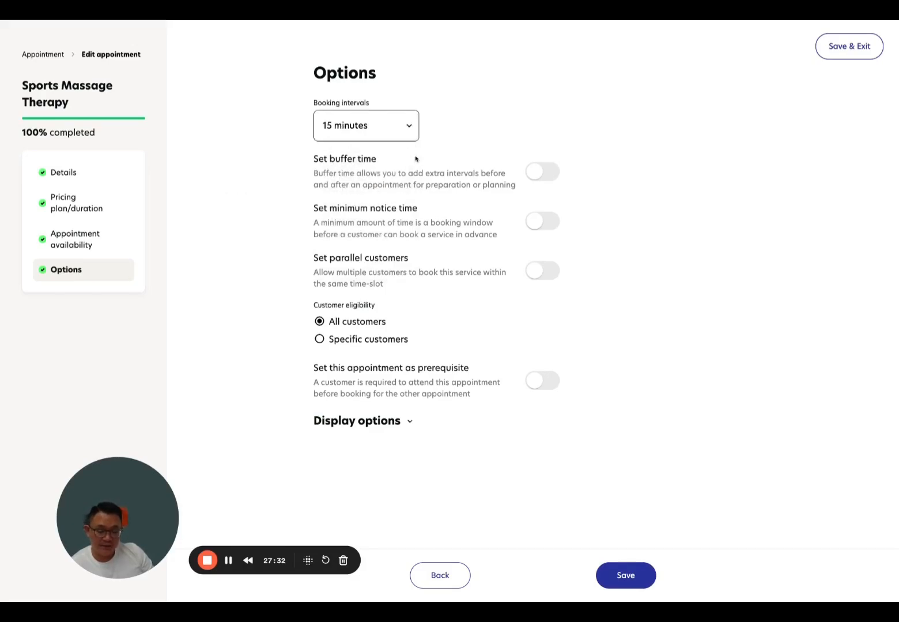
- Try the buffer time and a minimum notice time of 3 hours in advance, switching each off again
{"action": "left_click", "coordinate": [542, 174]}
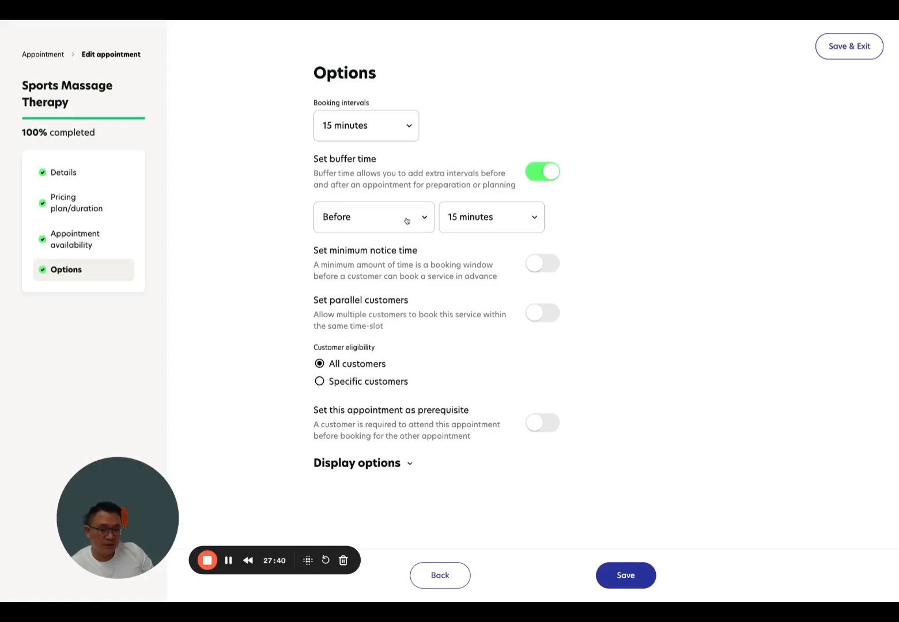
{"action": "left_click", "coordinate": [544, 174]}
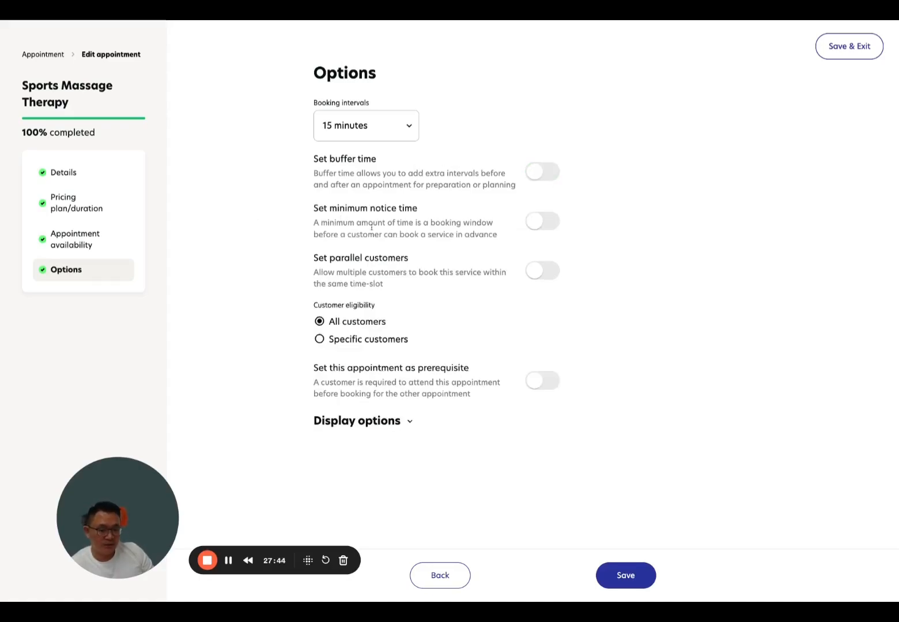
{"action": "left_click", "coordinate": [551, 228]}
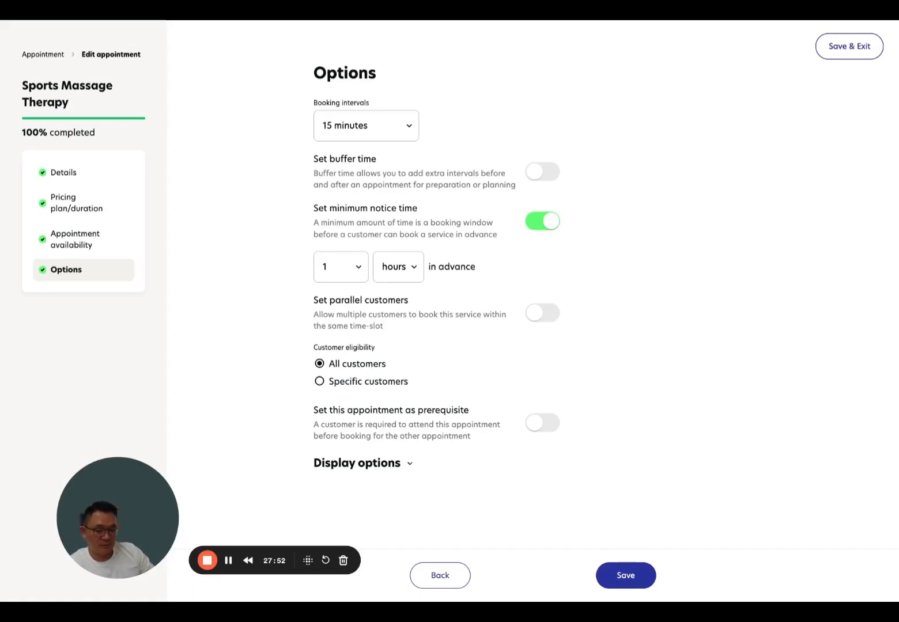
{"action": "left_click", "coordinate": [341, 267]}
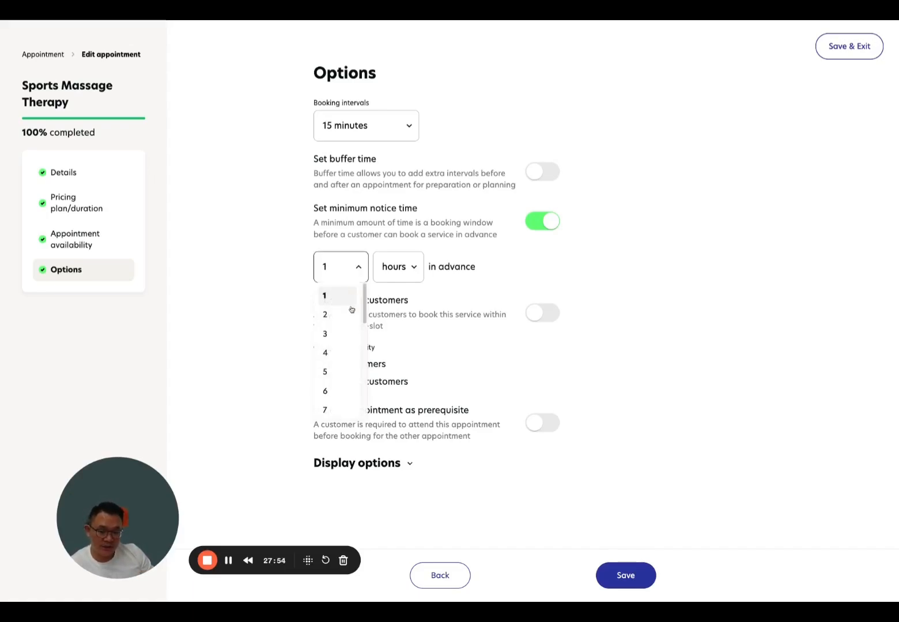
{"action": "left_click", "coordinate": [345, 333]}
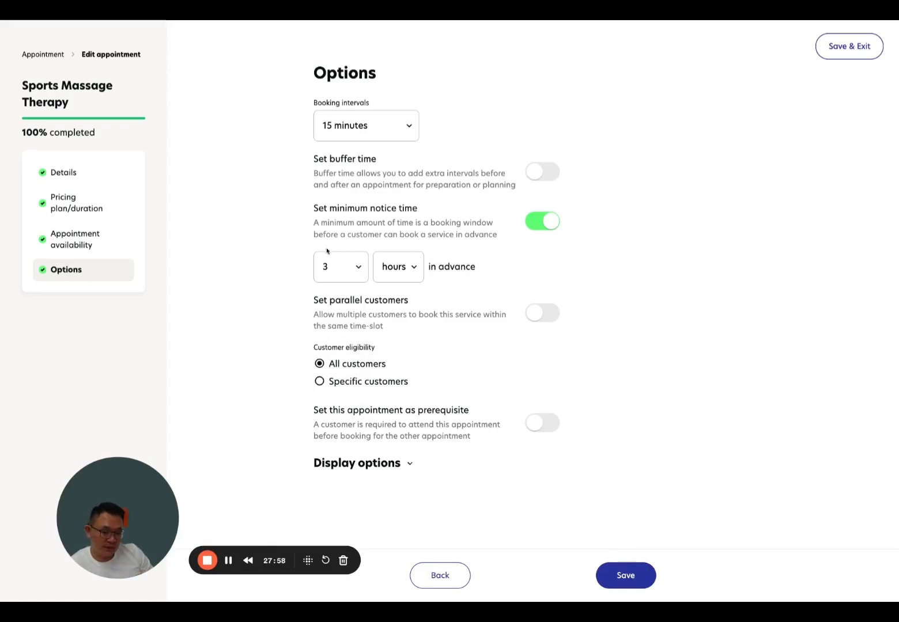
{"action": "left_click", "coordinate": [553, 222]}
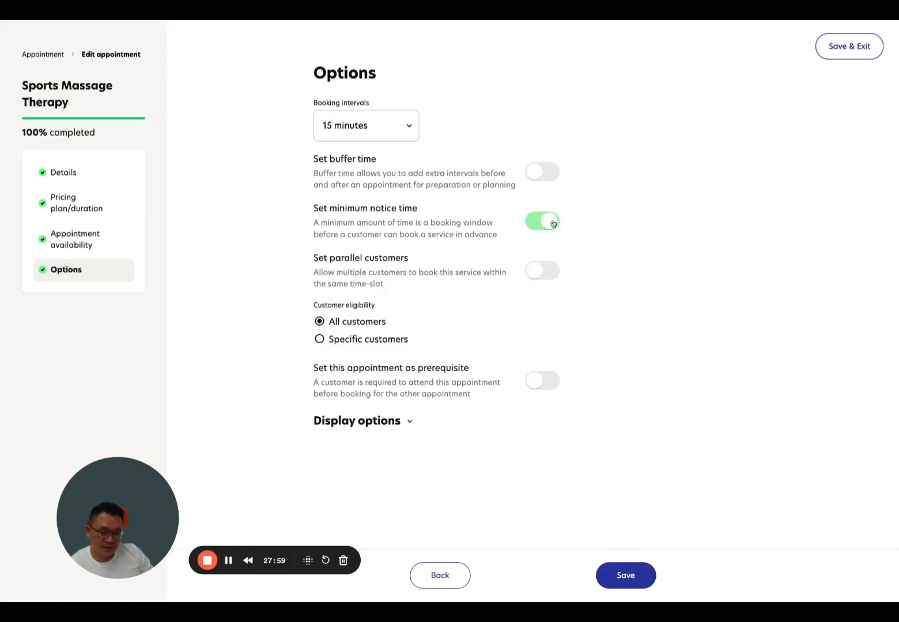
- Try allowing 4 pax as parallel customers in the same time slot, read the option's description, and switch it off
{"action": "left_click", "coordinate": [545, 274]}
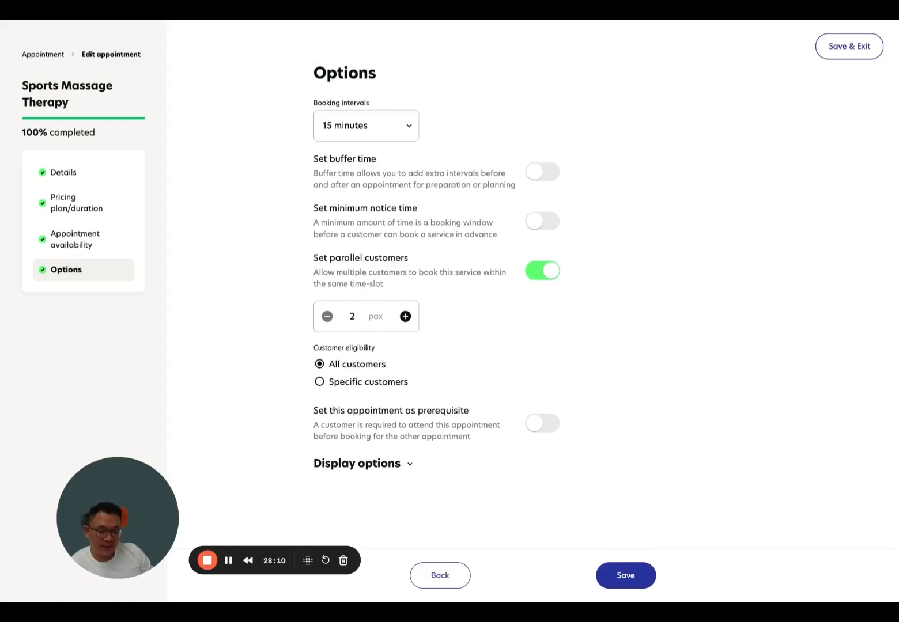
{"action": "left_click", "coordinate": [407, 318]}
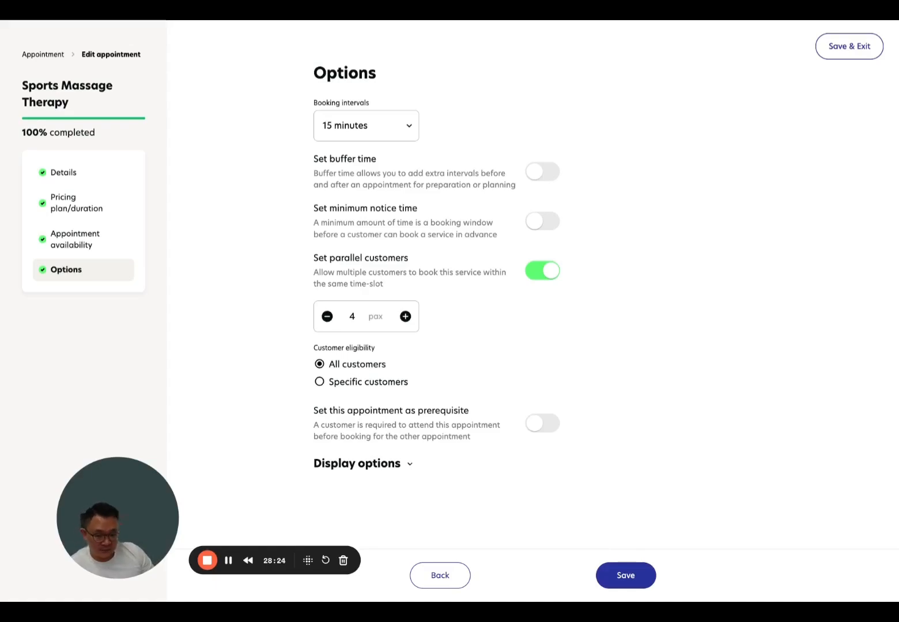
{"action": "left_click_drag", "start_coordinate": [409, 287], "coordinate": [326, 272]}
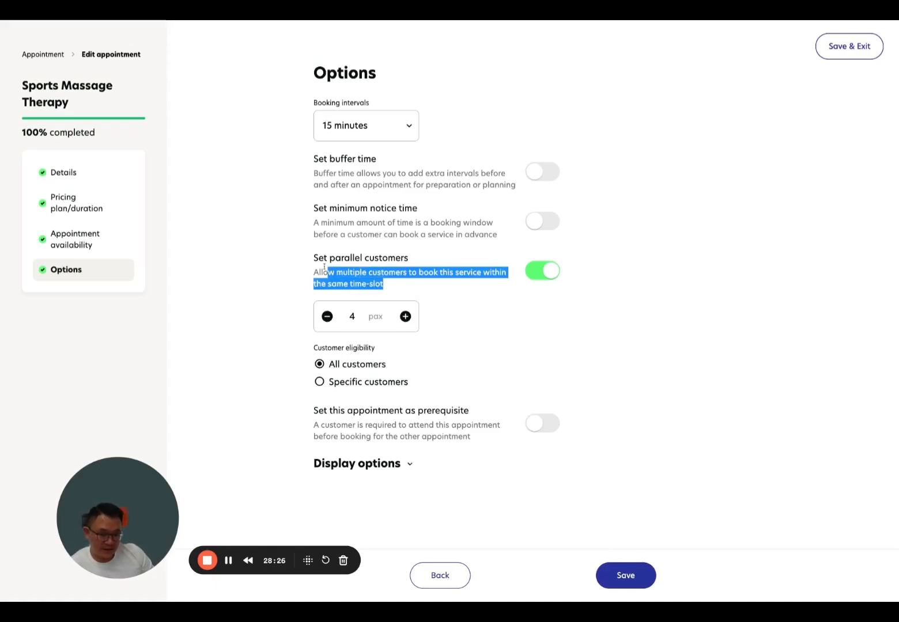
{"action": "left_click", "coordinate": [314, 259]}
{"action": "triple_click", "coordinate": [314, 259]}
{"action": "left_click", "coordinate": [471, 282]}
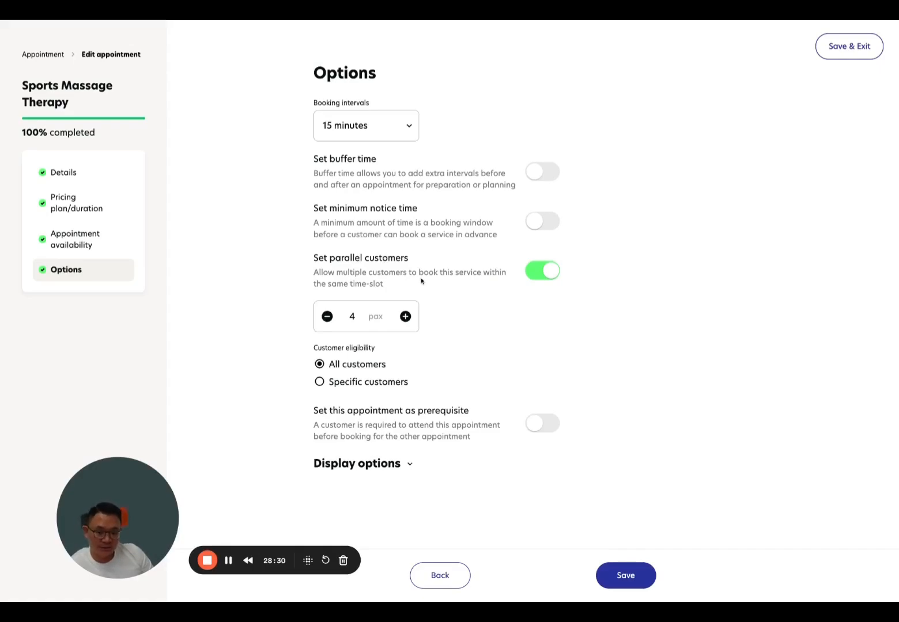
{"action": "left_click", "coordinate": [539, 275]}
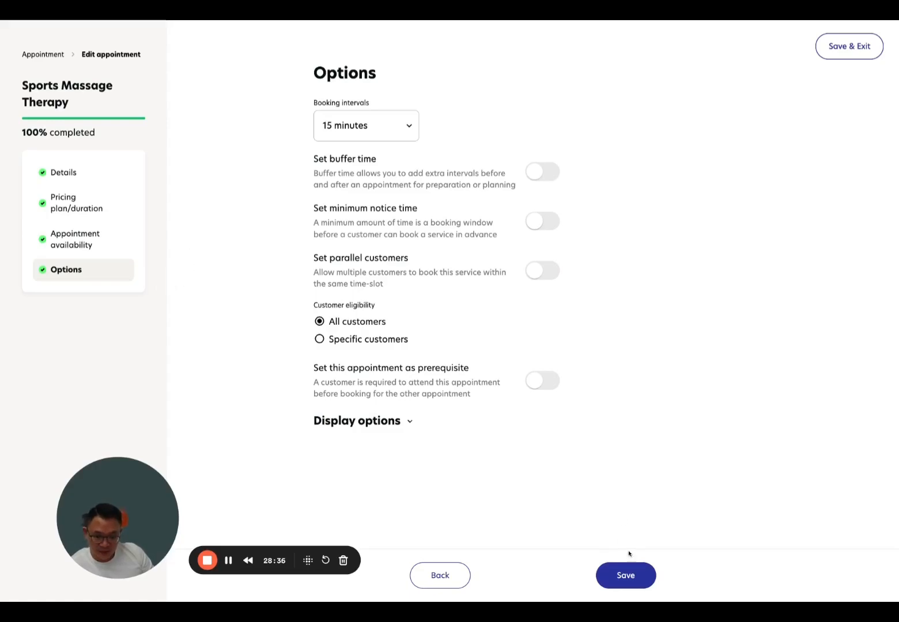
- Return to the appointment list and look over the services under Personal Training (Staff only) and the other categories
{"action": "left_click", "coordinate": [35, 55]}
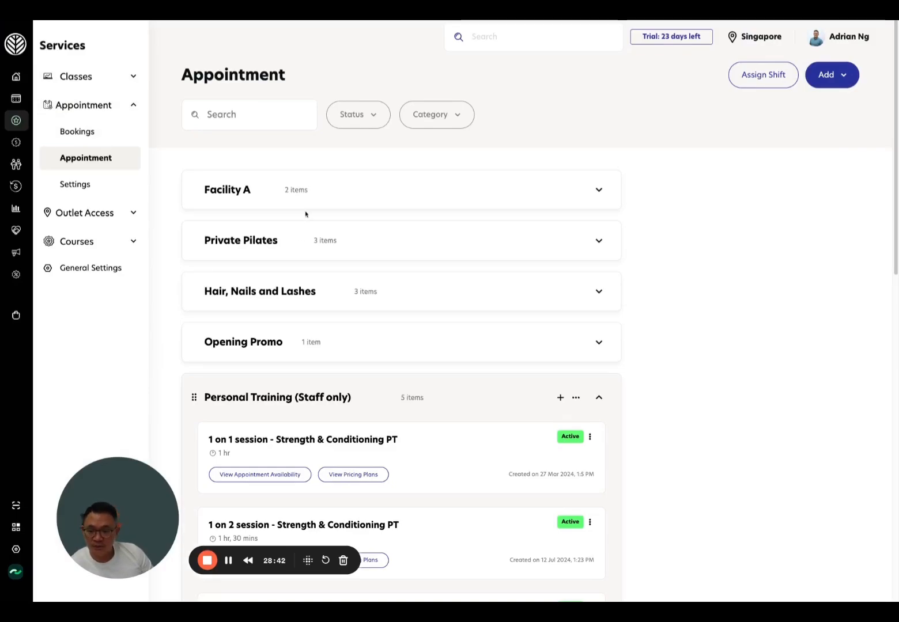
{"action": "scroll", "coordinate": [418, 334], "scroll_direction": "down", "scroll_amount": 6}
{"action": "scroll", "coordinate": [419, 334], "scroll_direction": "down", "scroll_amount": 2}
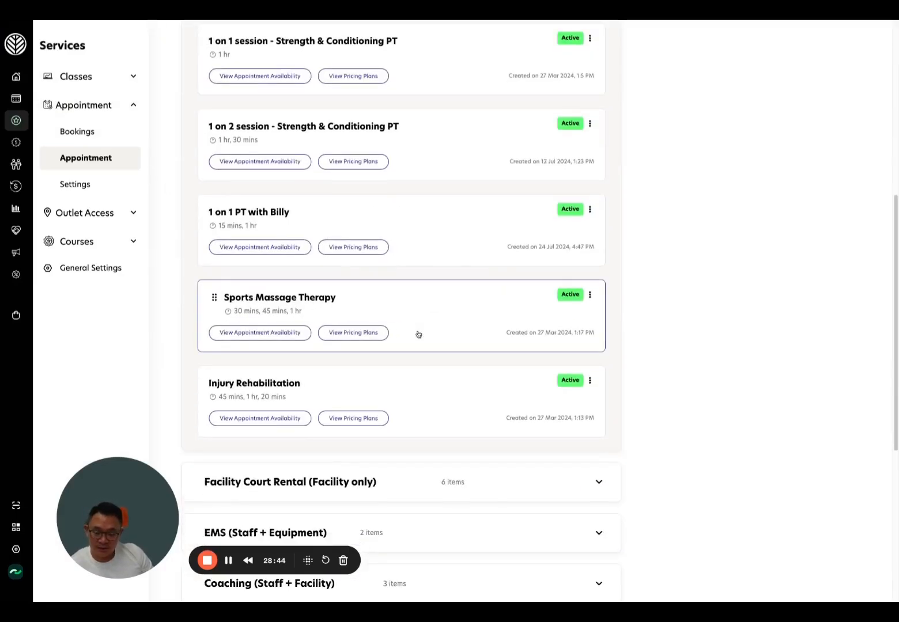
{"action": "scroll", "coordinate": [418, 334], "scroll_direction": "up", "scroll_amount": 6}
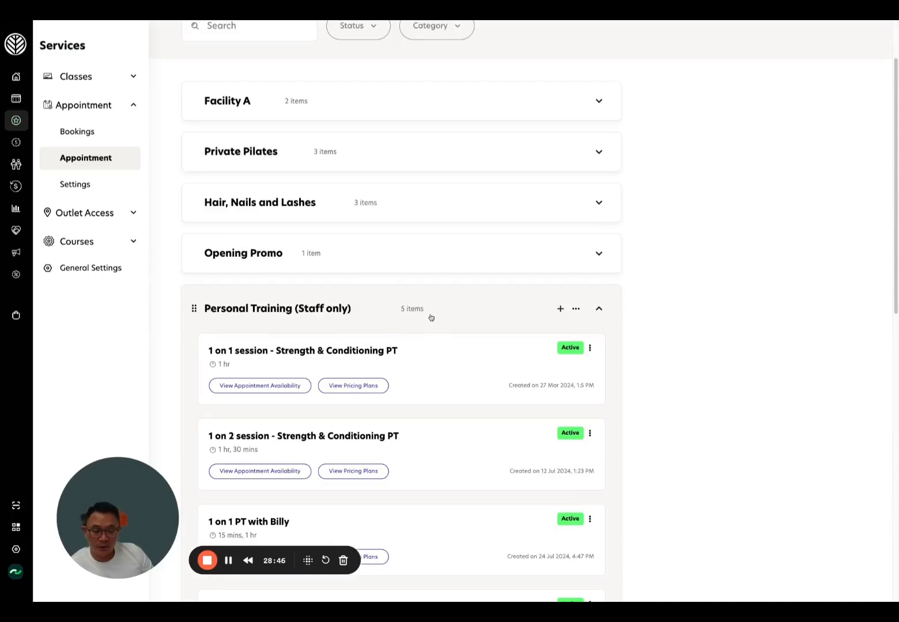
- Collapse the Personal Training (Staff only) category and review the class settings for booking window, check-ins, booking size limit and late cancellation
{"action": "left_click", "coordinate": [597, 311]}
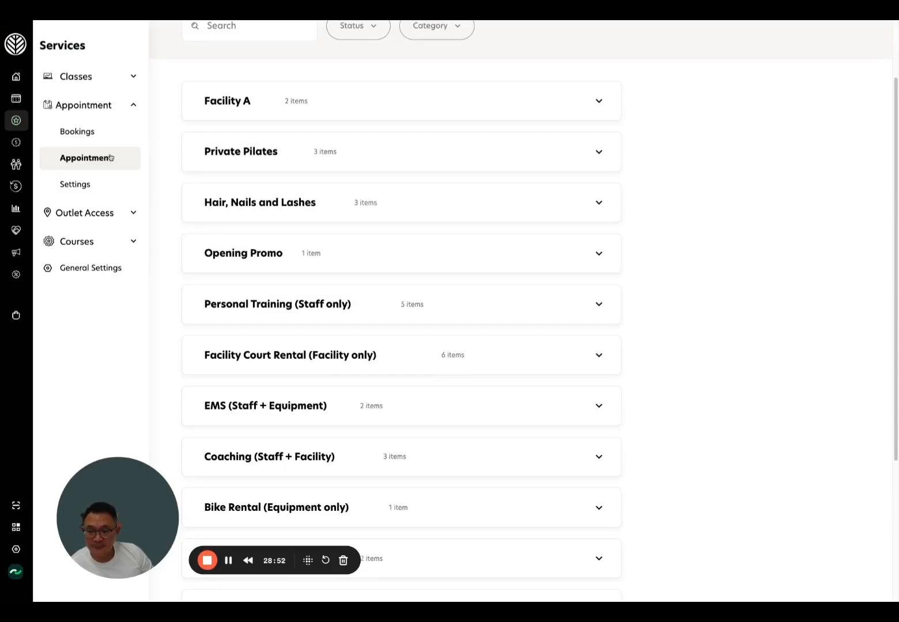
{"action": "left_click", "coordinate": [91, 80]}
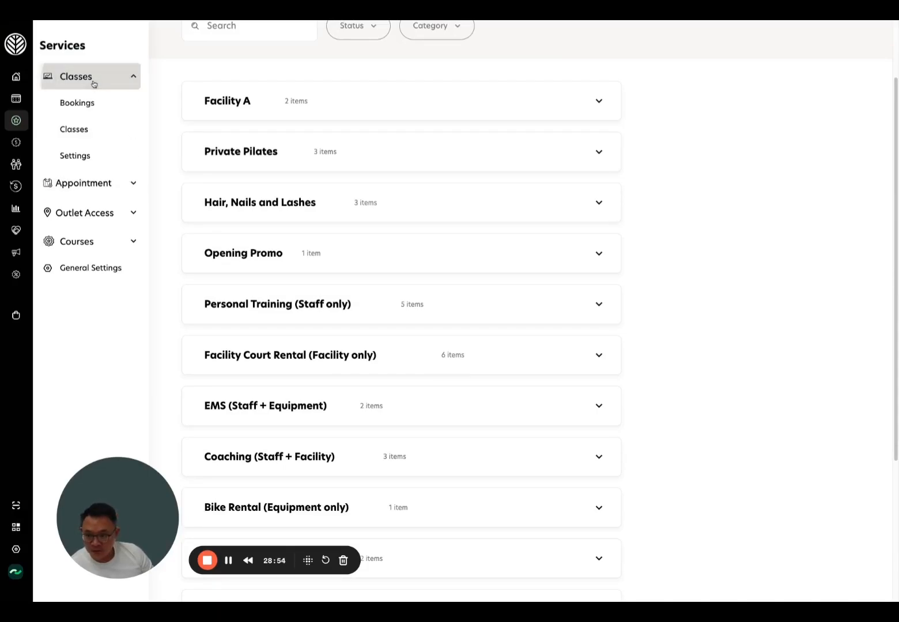
{"action": "left_click", "coordinate": [95, 155]}
{"action": "scroll", "coordinate": [447, 308], "scroll_direction": "down", "scroll_amount": 8}
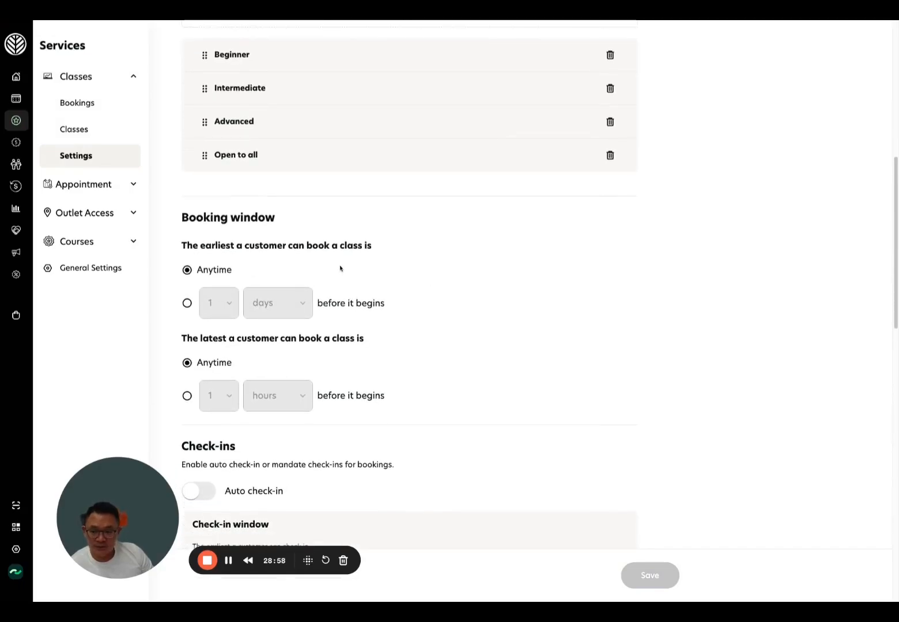
{"action": "scroll", "coordinate": [340, 266], "scroll_direction": "down", "scroll_amount": 7}
{"action": "scroll", "coordinate": [341, 265], "scroll_direction": "down", "scroll_amount": 3}
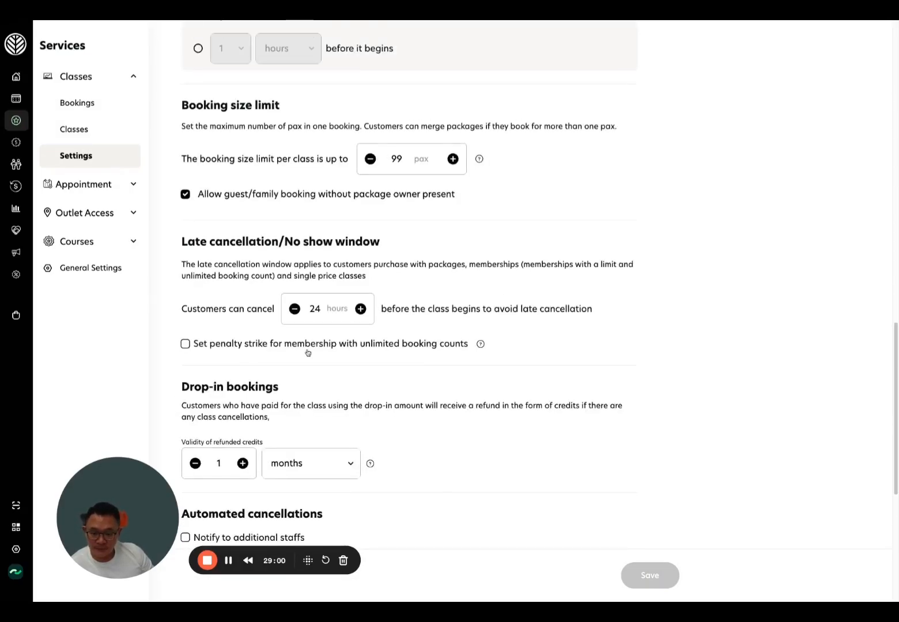
- Try a late cancellation/no show window of 12 hours before the class begins, leaving the change unsaved
{"action": "left_click", "coordinate": [294, 310]}
{"action": "left_click", "coordinate": [294, 310]}
{"action": "left_click", "coordinate": [294, 309]}
{"action": "left_click", "coordinate": [294, 309]}
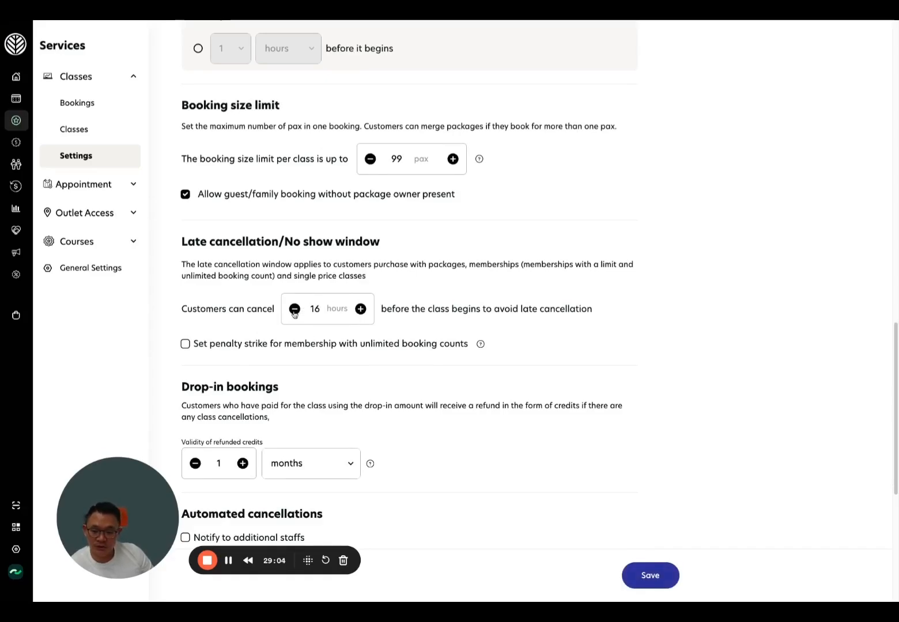
{"action": "left_click", "coordinate": [294, 309]}
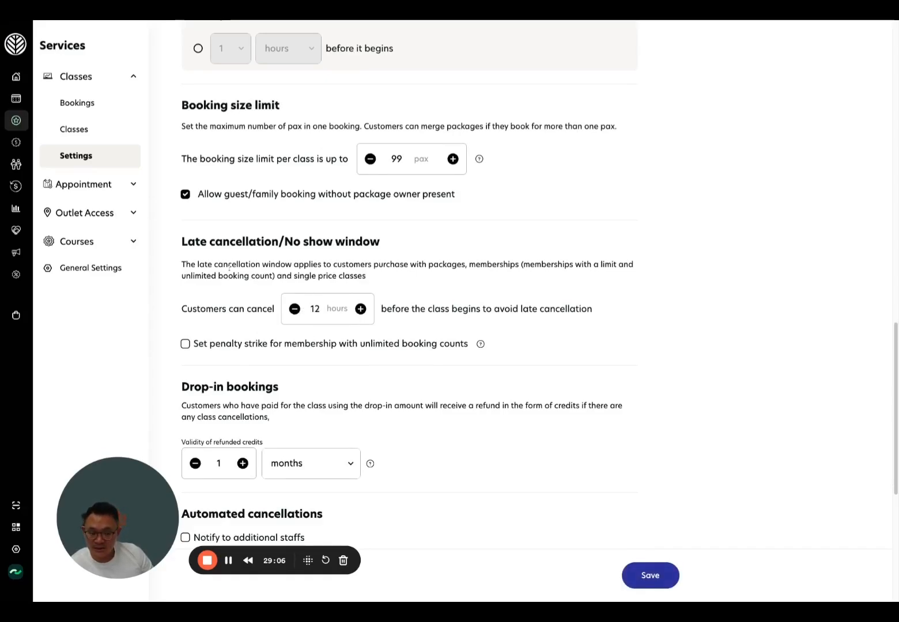
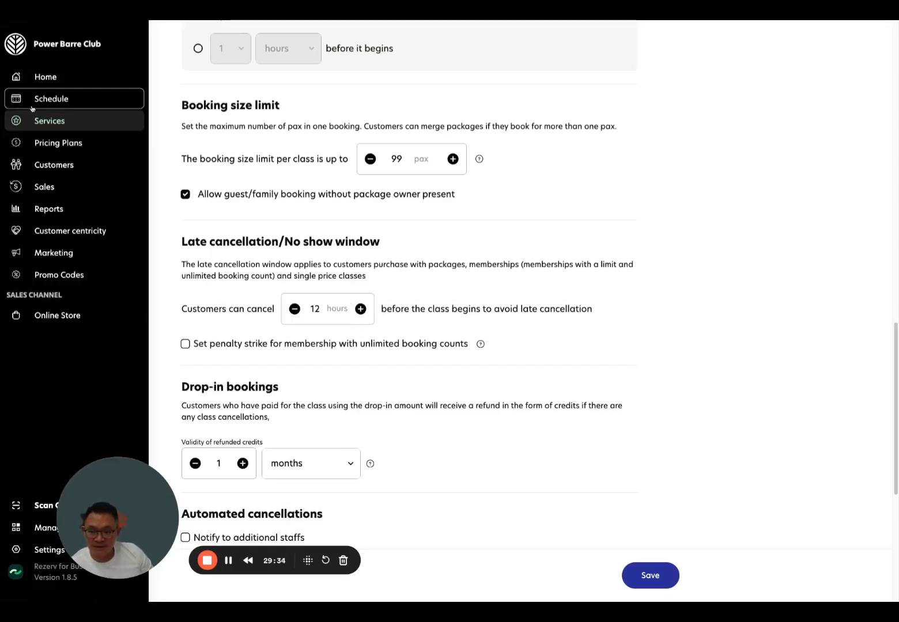
- Open the portal's schedule calendar and compare it with the Wednesday 23 October classes on the online store's schedule
{"action": "left_click", "coordinate": [35, 96]}
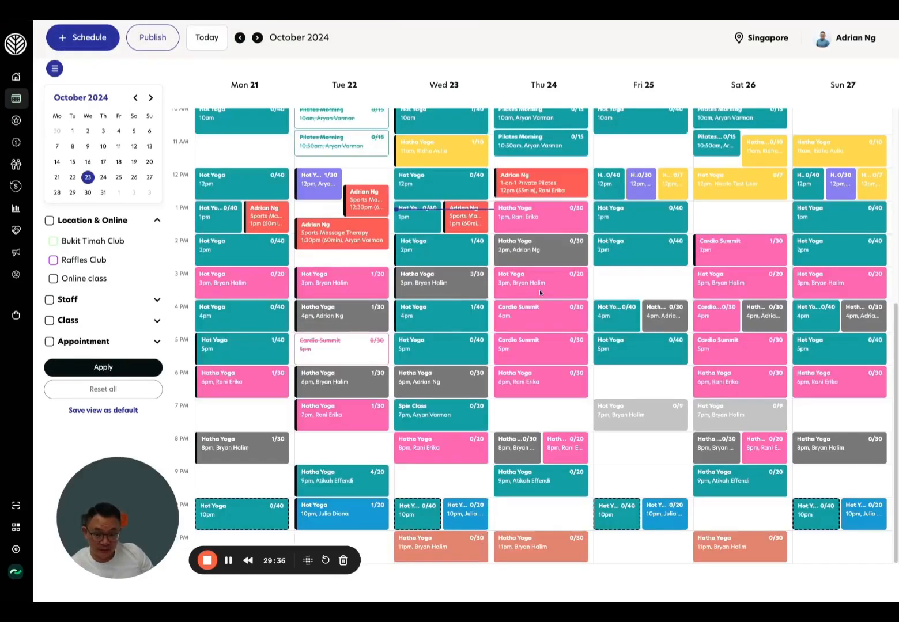
{"action": "left_click", "coordinate": [351, 11]}
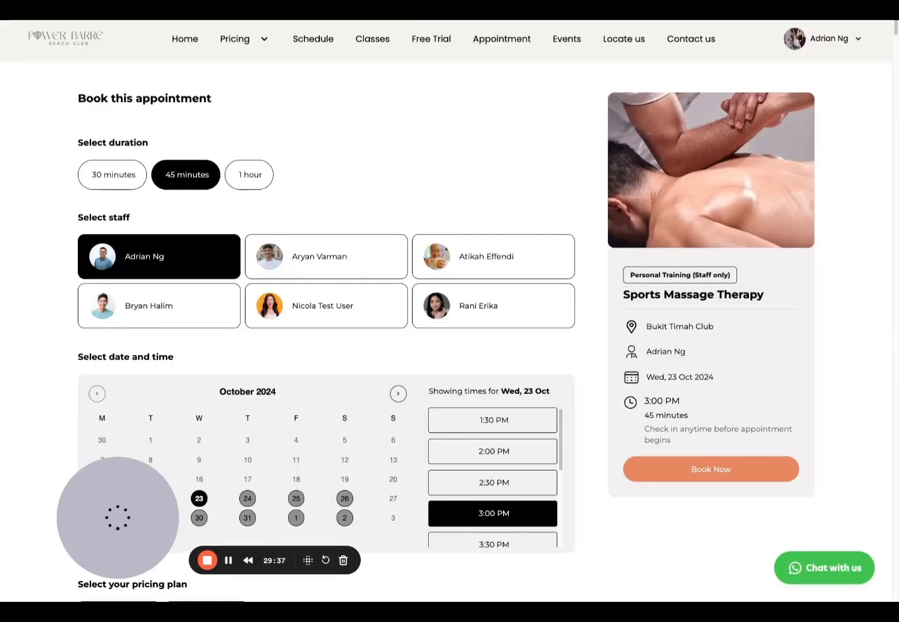
{"action": "left_click", "coordinate": [313, 39]}
{"action": "scroll", "coordinate": [545, 409], "scroll_direction": "down", "scroll_amount": 9}
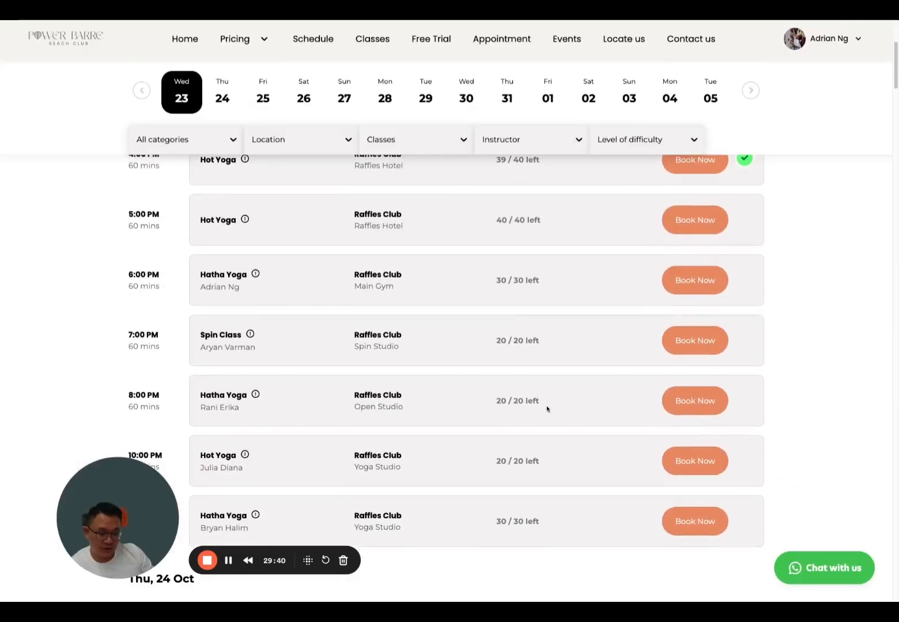
- Try adding a class in the portal's empty Wednesday 23 October 9 PM slot and check the evening classes in the online store
{"action": "left_click", "coordinate": [242, 11]}
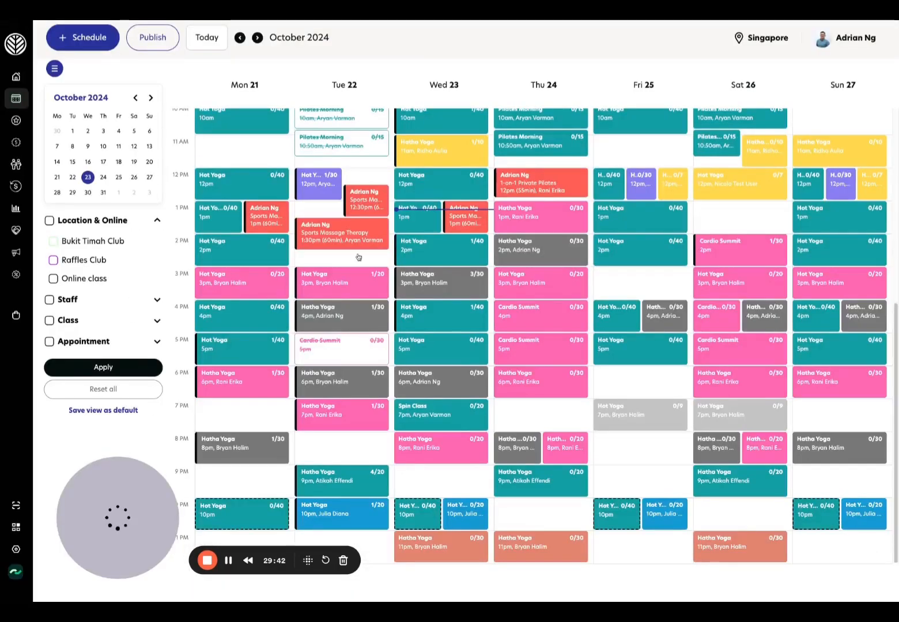
{"action": "left_click", "coordinate": [447, 478]}
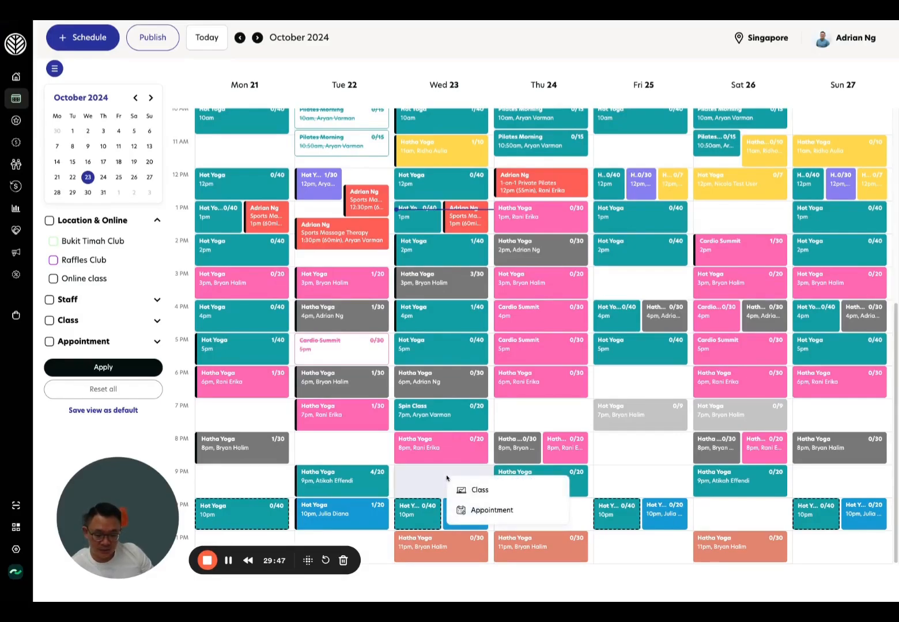
{"action": "left_click", "coordinate": [484, 491]}
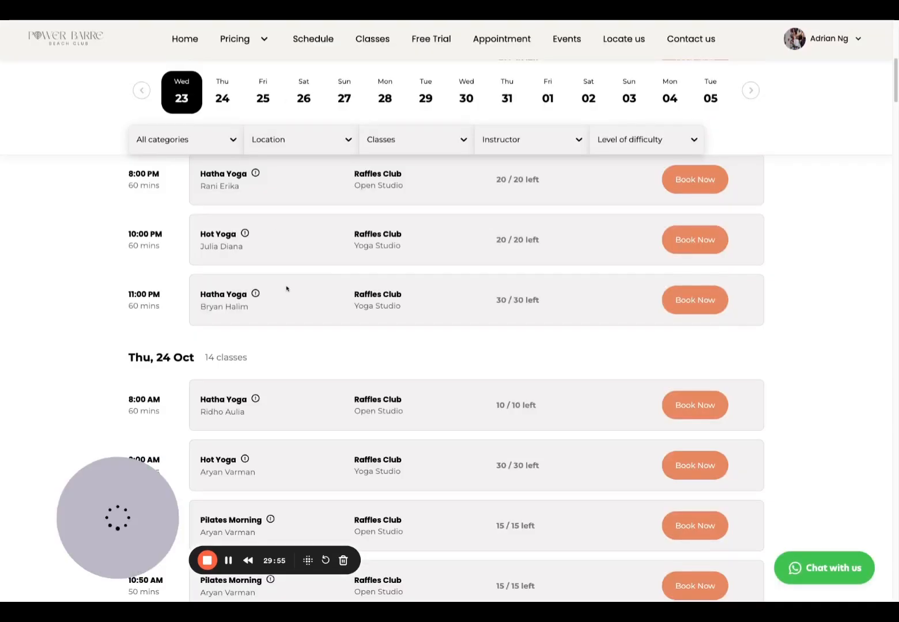
{"action": "scroll", "coordinate": [287, 288], "scroll_direction": "up", "scroll_amount": 2}
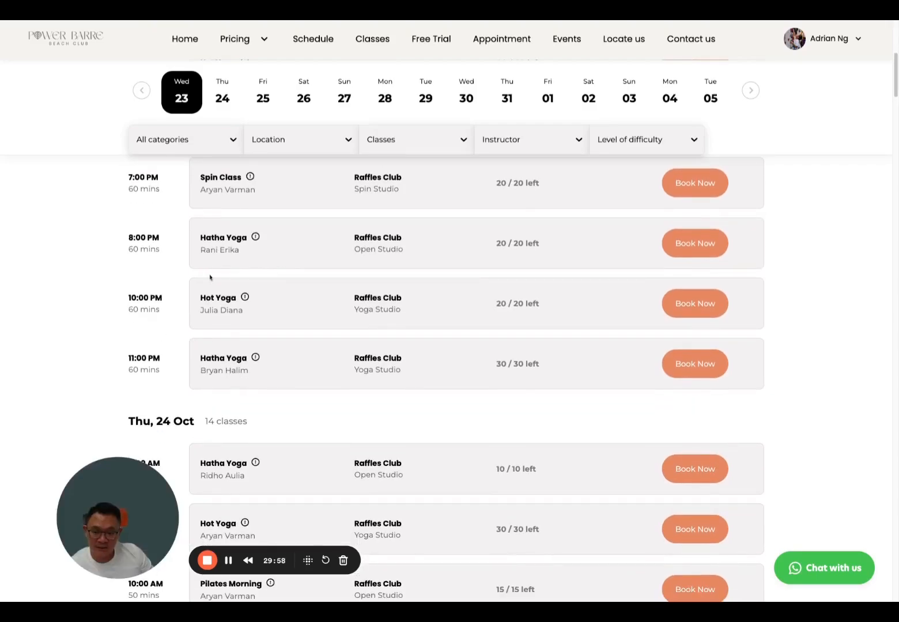
{"action": "key", "text": "ctrl+Tab"}
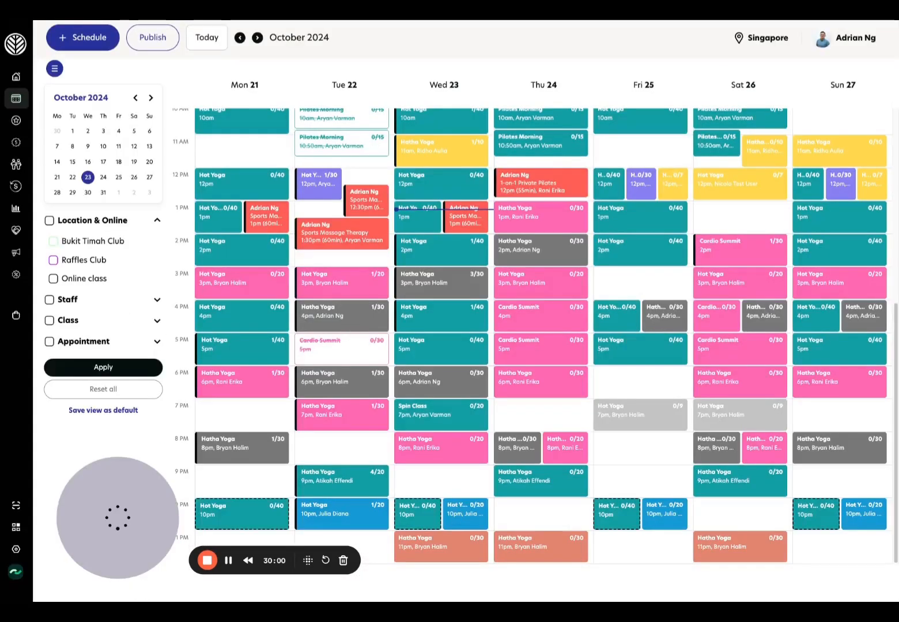
- Start a new Spin Class schedule in the Wednesday 23 October 9 PM slot with a yellow calendar color
{"action": "left_click", "coordinate": [438, 483]}
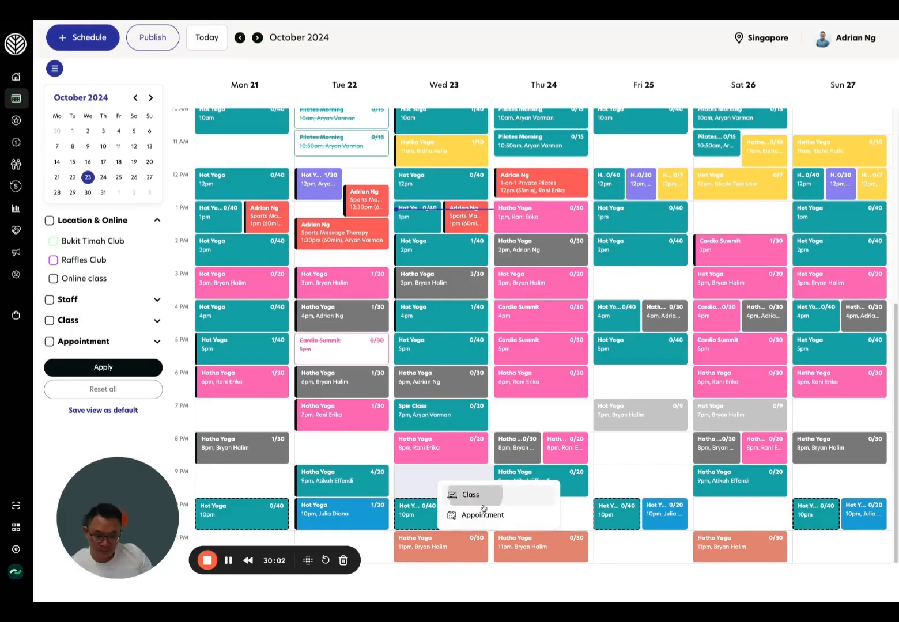
{"action": "left_click", "coordinate": [465, 491]}
{"action": "left_click", "coordinate": [622, 112]}
{"action": "scroll", "coordinate": [662, 293], "scroll_direction": "down", "scroll_amount": 3}
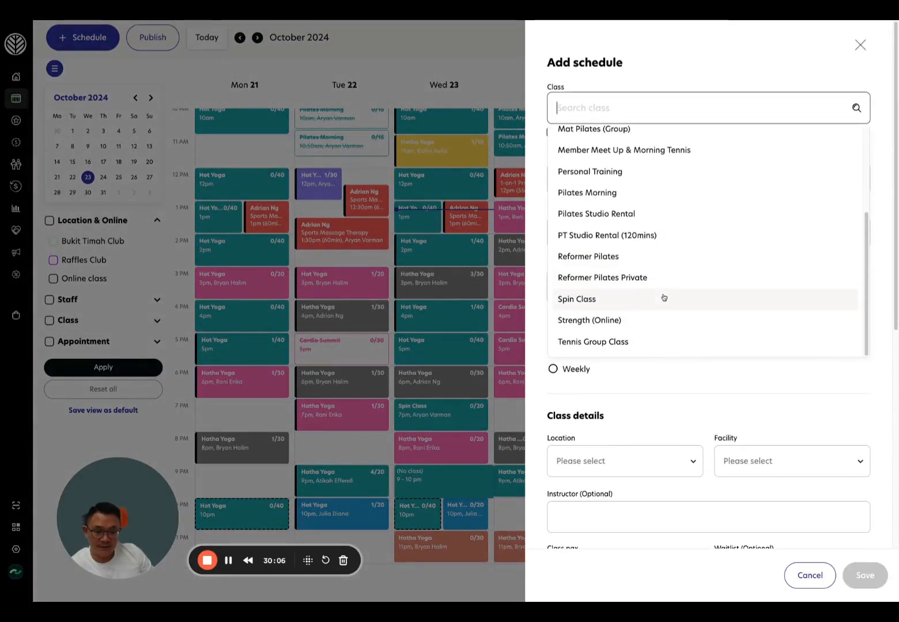
{"action": "left_click", "coordinate": [644, 300]}
{"action": "left_click", "coordinate": [588, 294]}
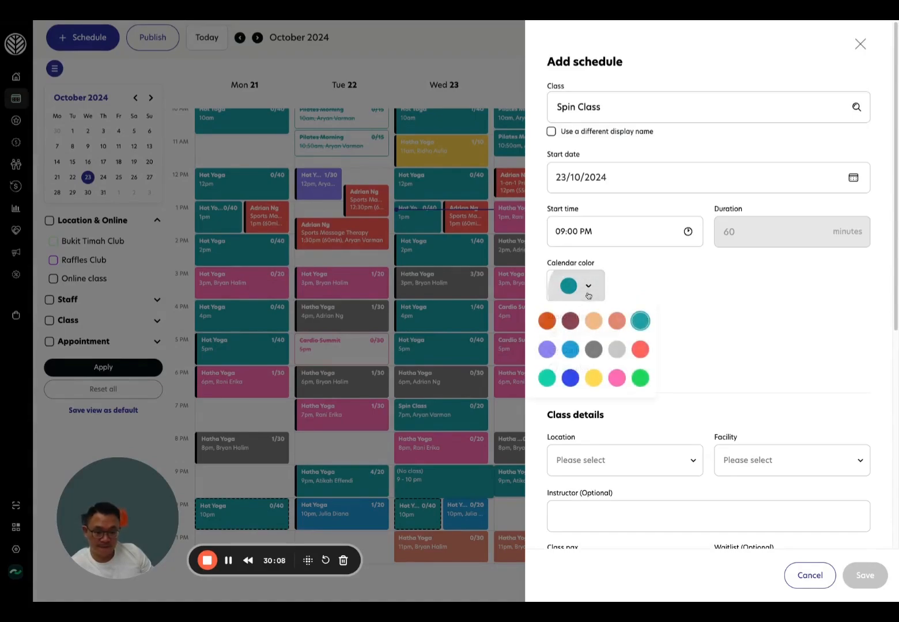
{"action": "left_click", "coordinate": [591, 381]}
- Repeat the Spin Class weekly on Wednesday, Thursday, Saturday and Sunday, ending on 31/10/2024
{"action": "left_click", "coordinate": [576, 369]}
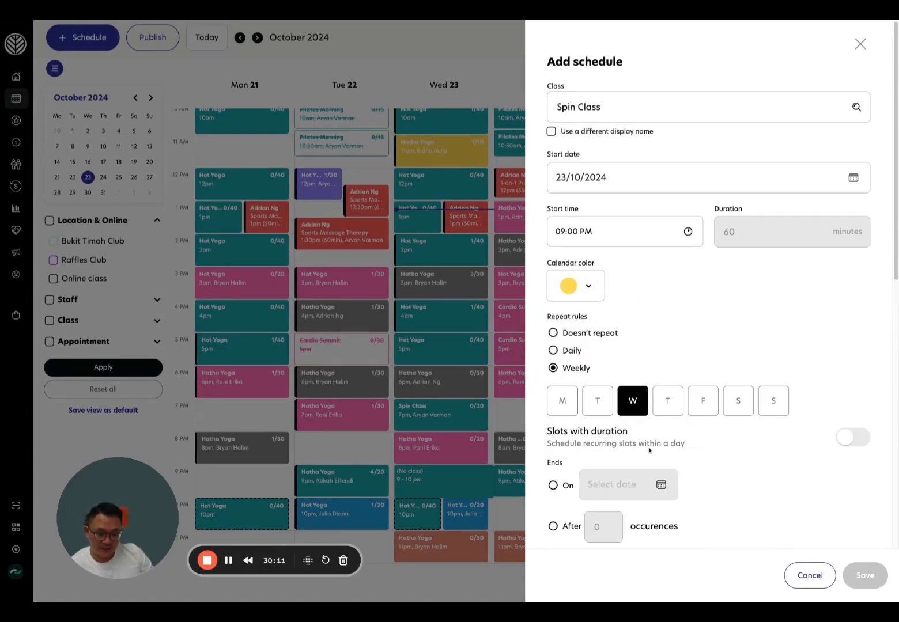
{"action": "left_click", "coordinate": [667, 405]}
{"action": "left_click", "coordinate": [737, 406]}
{"action": "left_click", "coordinate": [775, 408]}
{"action": "scroll", "coordinate": [756, 322], "scroll_direction": "down", "scroll_amount": 1}
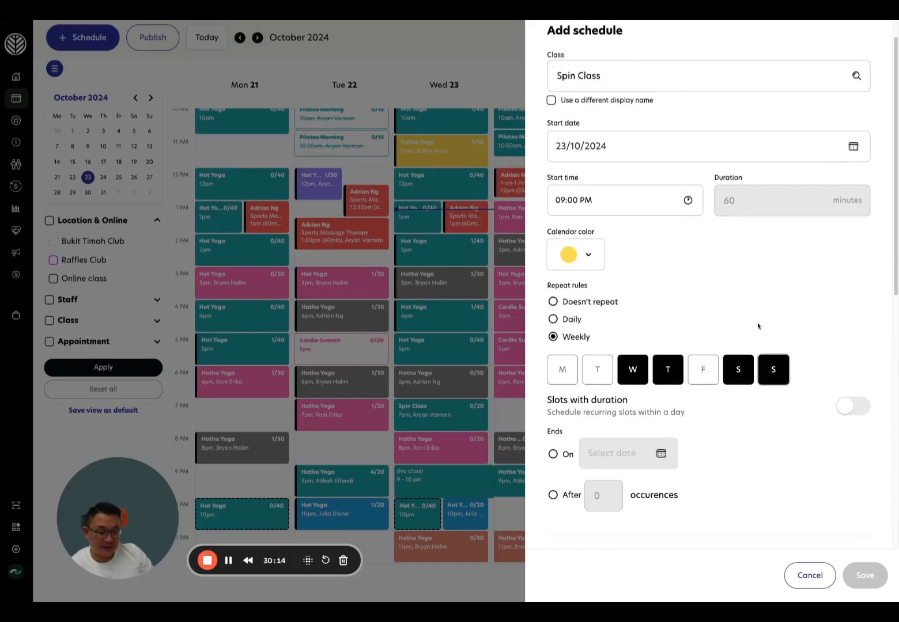
{"action": "left_click", "coordinate": [569, 457]}
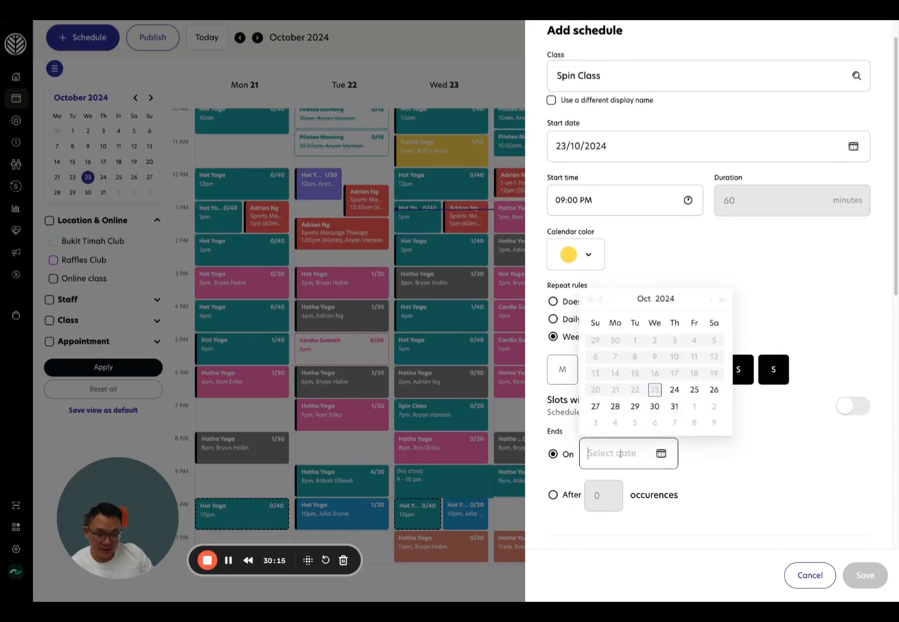
{"action": "left_click", "coordinate": [673, 408]}
- Set the class location to Raffles Club and the facility to Spin Studio A, and assign an instructor
{"action": "scroll", "coordinate": [754, 438], "scroll_direction": "down", "scroll_amount": 5}
{"action": "left_click", "coordinate": [576, 322]}
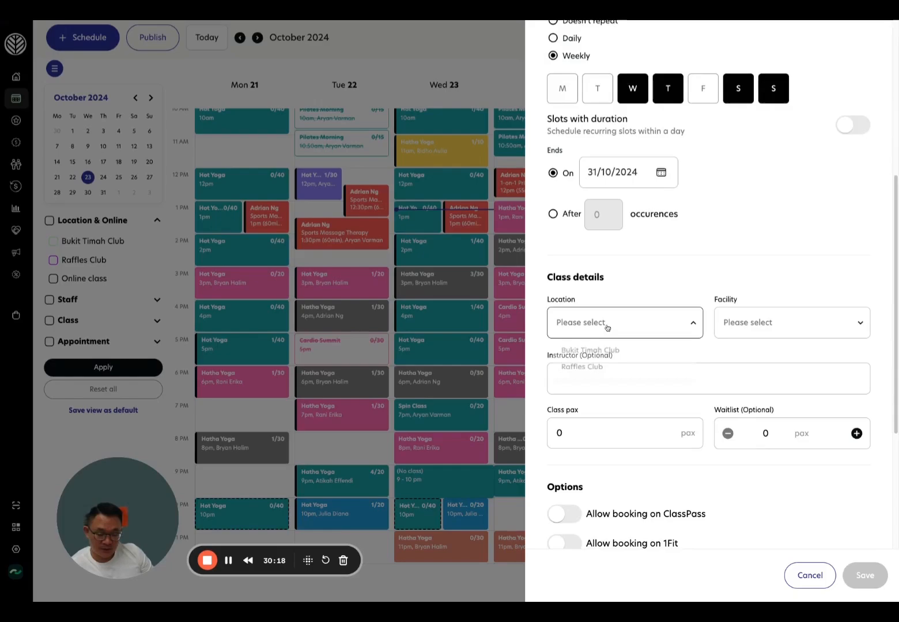
{"action": "left_click", "coordinate": [599, 371]}
{"action": "left_click", "coordinate": [788, 321]}
{"action": "scroll", "coordinate": [777, 391], "scroll_direction": "down", "scroll_amount": 2}
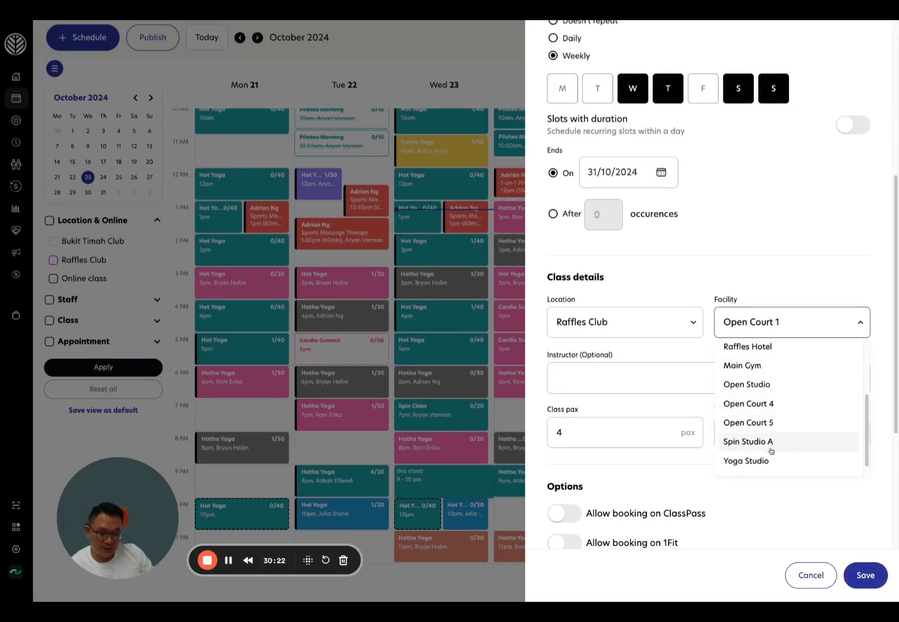
{"action": "left_click", "coordinate": [760, 443]}
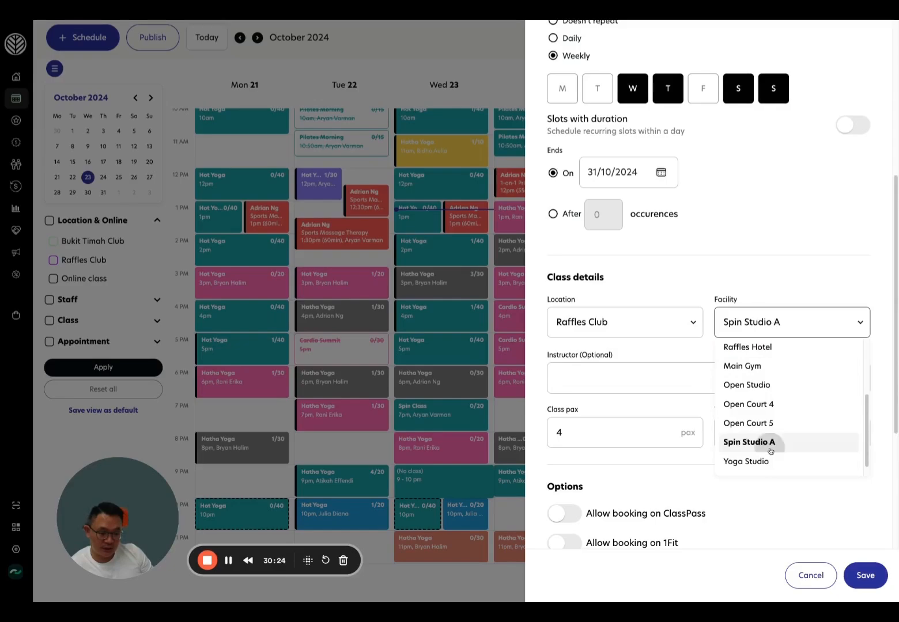
{"action": "left_click", "coordinate": [668, 373]}
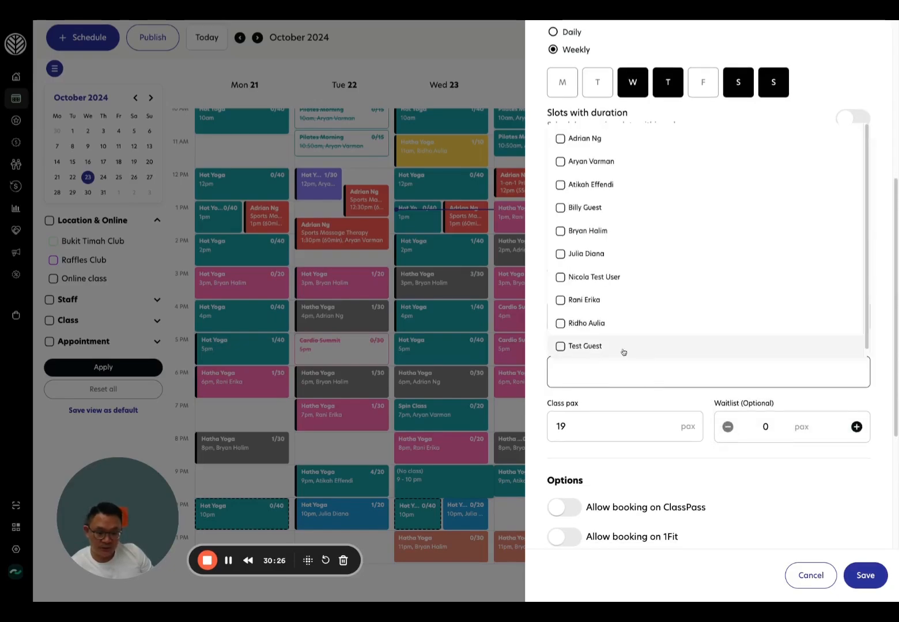
{"action": "left_click", "coordinate": [595, 233]}
- Set the class capacity to 15 pax and the waitlist to 3 pax
{"action": "double_click", "coordinate": [576, 421]}
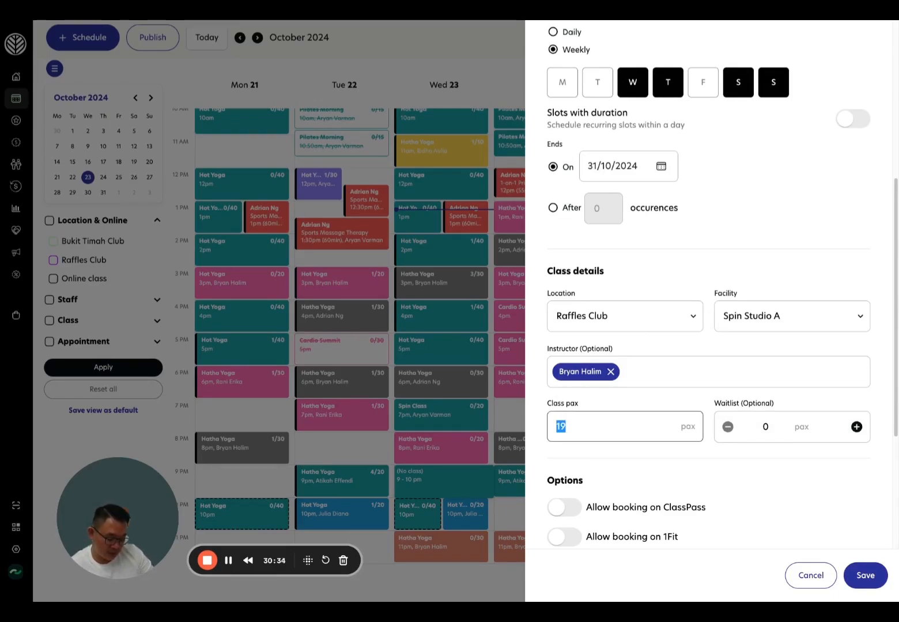
{"action": "type", "text": "15"}
{"action": "left_click", "coordinate": [662, 475]}
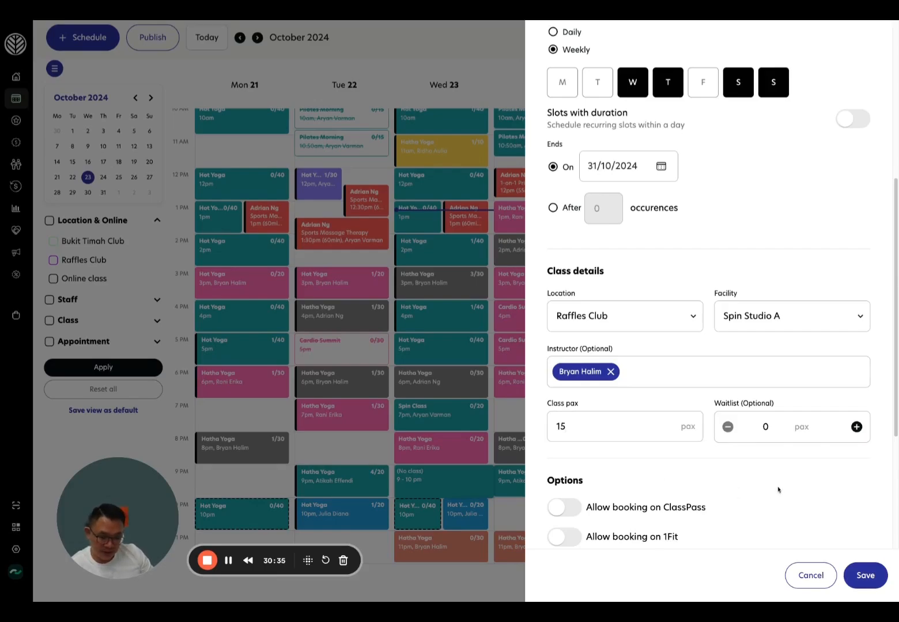
{"action": "left_click", "coordinate": [856, 427]}
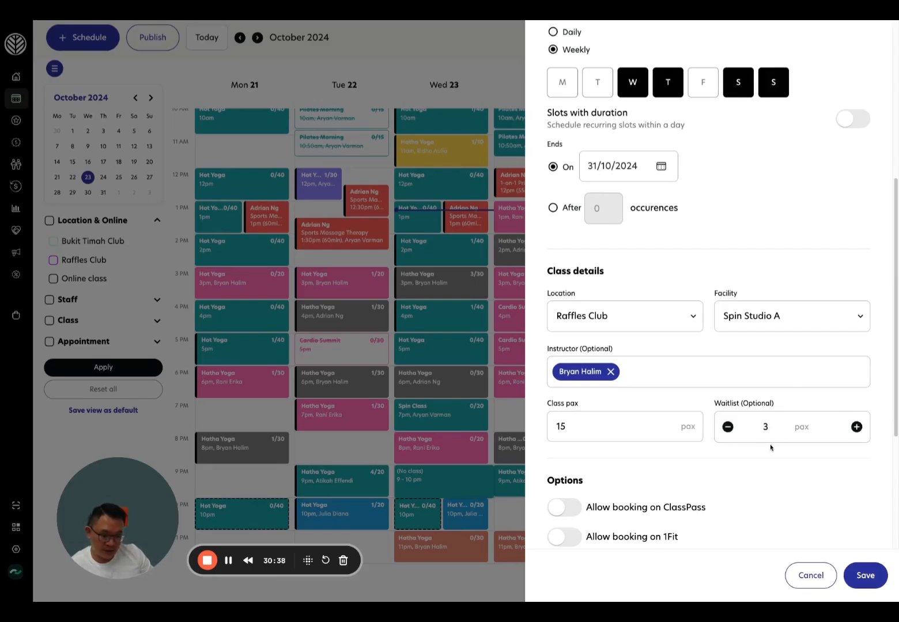
- Try allowing booking on ClassPass for the Spin Class, look over the schedule options, and switch it off again
{"action": "scroll", "coordinate": [770, 447], "scroll_direction": "down", "scroll_amount": 2}
{"action": "left_click", "coordinate": [569, 395]}
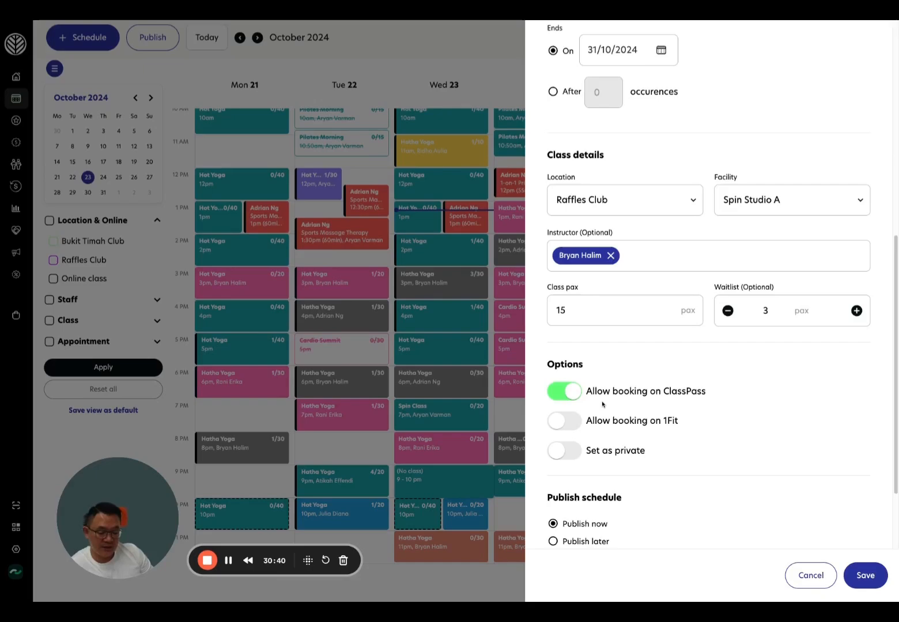
{"action": "scroll", "coordinate": [602, 405], "scroll_direction": "up", "scroll_amount": 5}
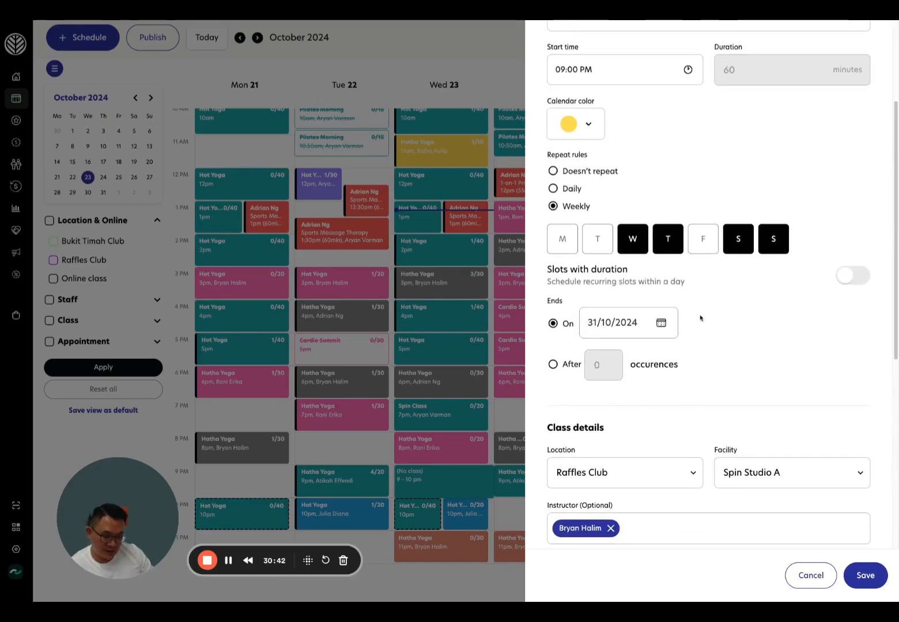
{"action": "scroll", "coordinate": [710, 390], "scroll_direction": "down", "scroll_amount": 7}
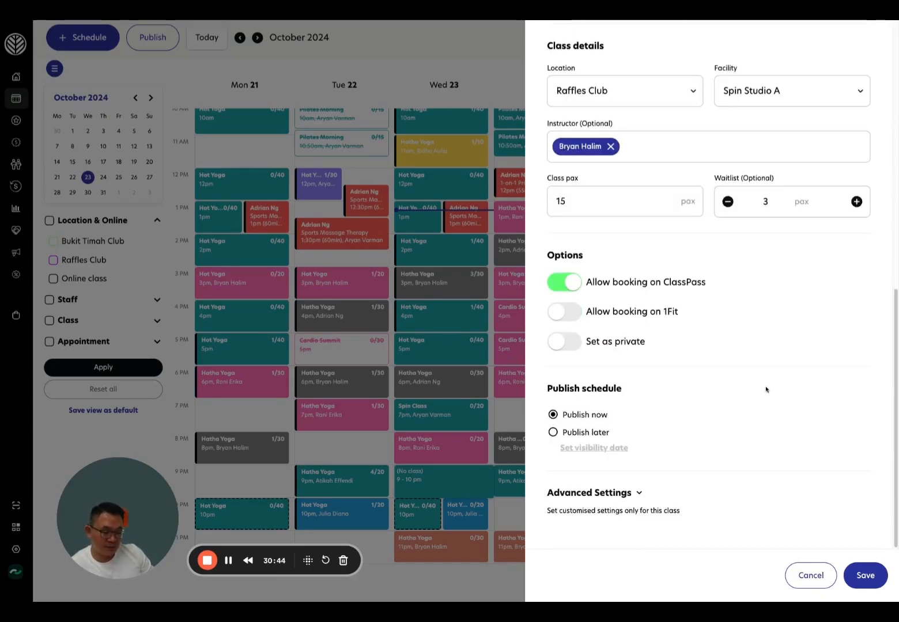
{"action": "left_click", "coordinate": [557, 281]}
- Review the completed Spin Class schedule details and save the recurring schedule
{"action": "scroll", "coordinate": [668, 345], "scroll_direction": "up", "scroll_amount": 10}
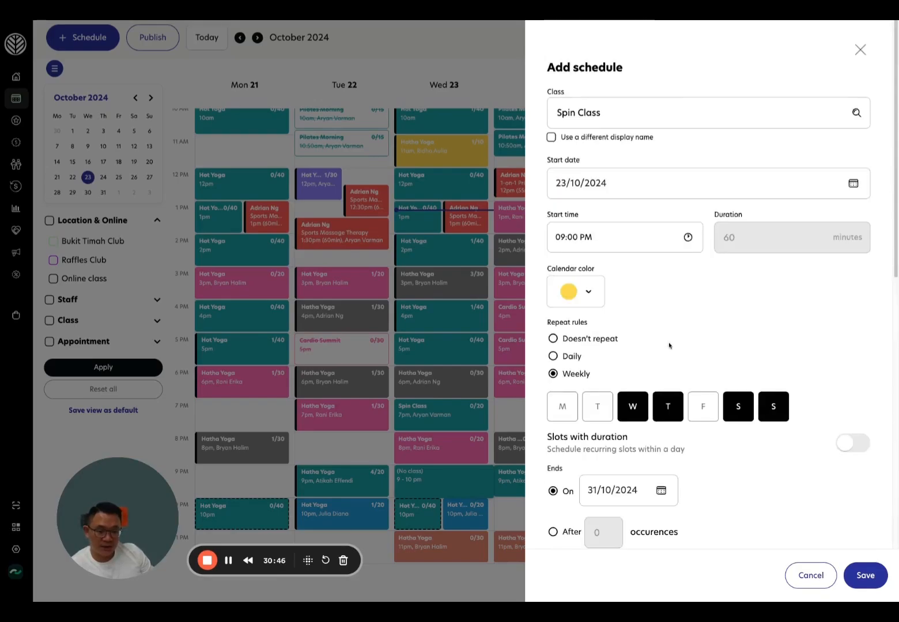
{"action": "scroll", "coordinate": [704, 371], "scroll_direction": "down", "scroll_amount": 10}
{"action": "left_click", "coordinate": [868, 578]}
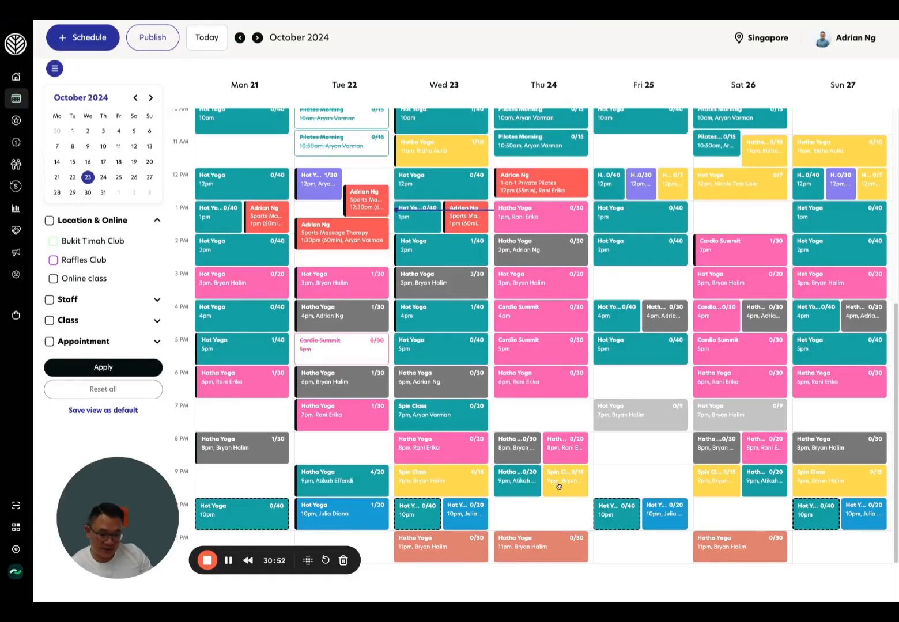
- Switch to the online store and reload its class schedule
{"action": "key", "text": "ctrl+Tab"}
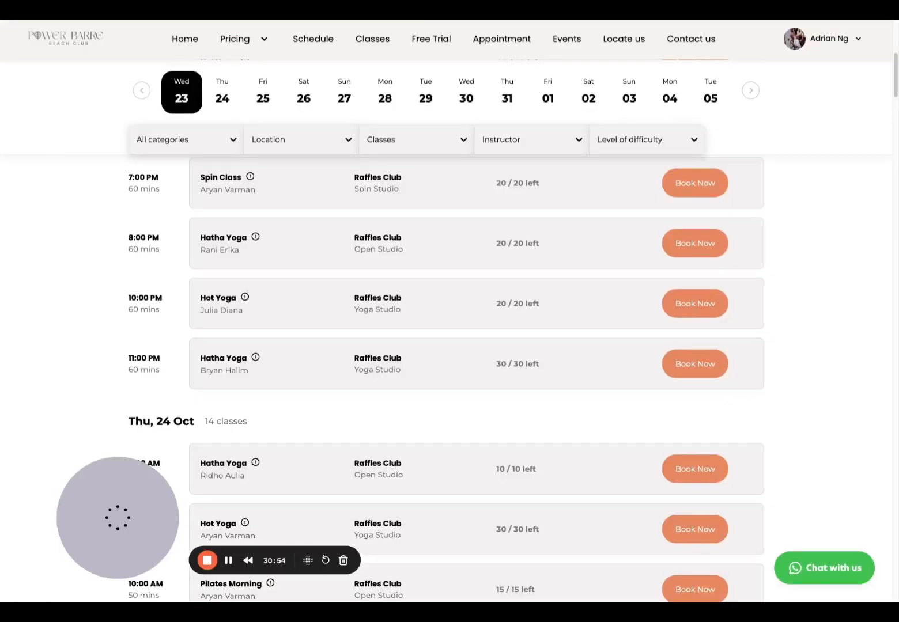
{"action": "key", "text": "super+r"}
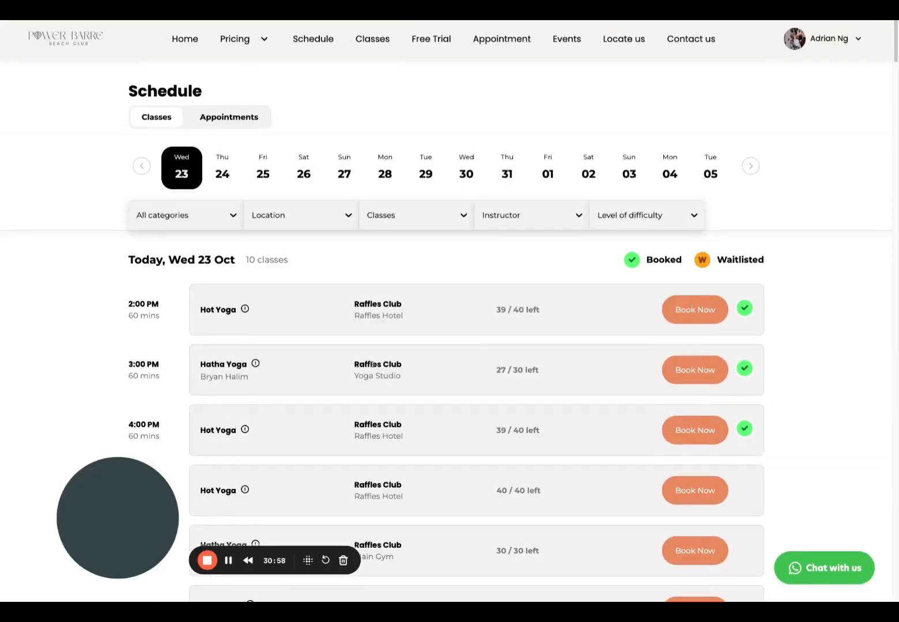
- Locate the newly scheduled 9:00 PM Spin Class on Wed 23 Oct in the online store's class schedule
{"action": "scroll", "coordinate": [374, 367], "scroll_direction": "down", "scroll_amount": 6}
{"action": "scroll", "coordinate": [374, 364], "scroll_direction": "down", "scroll_amount": 1}
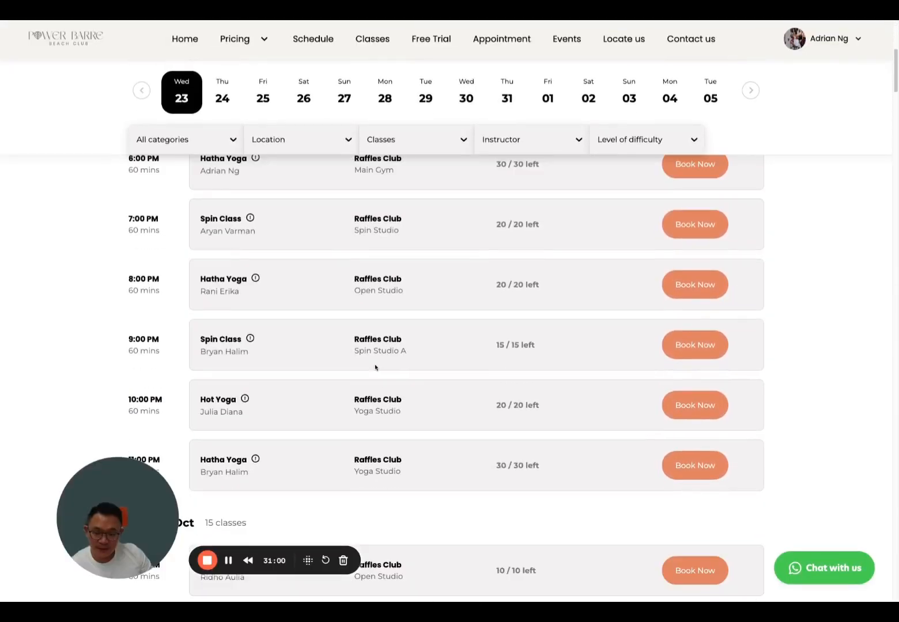
{"action": "left_click_drag", "start_coordinate": [197, 346], "coordinate": [231, 353]}
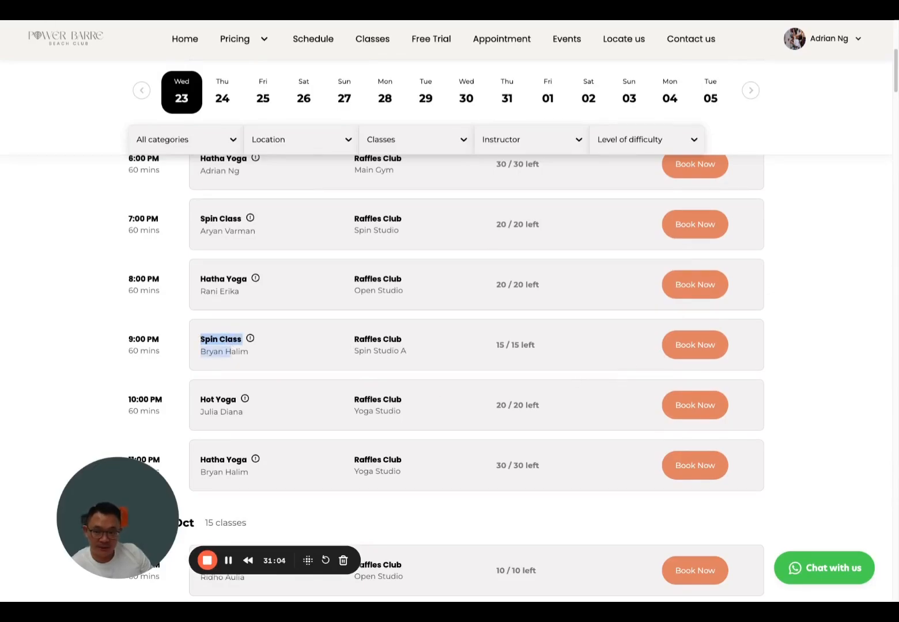
- Switch back to the business portal and move Thursday 24's 9 PM Spin Class to 7 PM for this date only
{"action": "key", "text": "ctrl+Tab"}
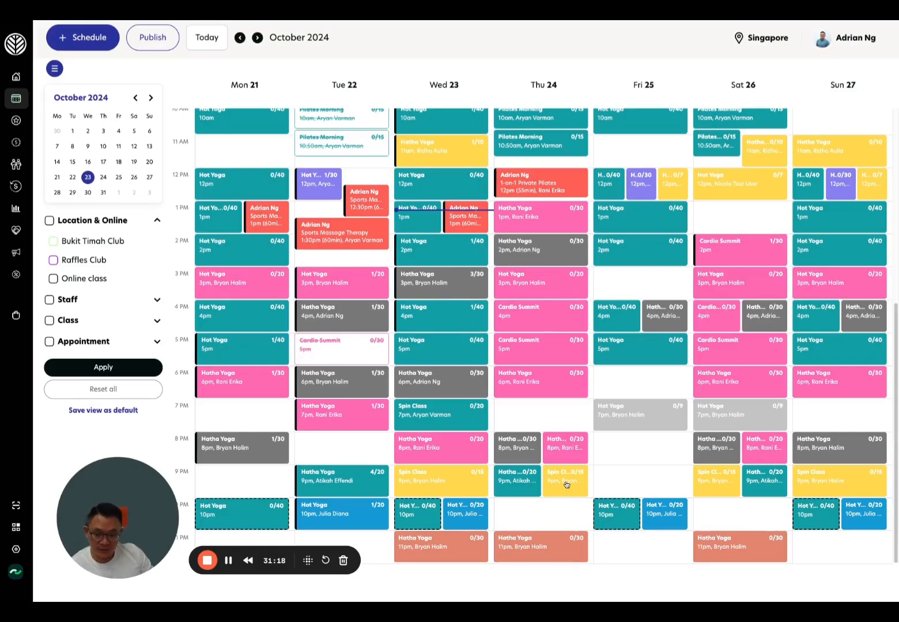
{"action": "left_click_drag", "start_coordinate": [565, 478], "coordinate": [564, 413]}
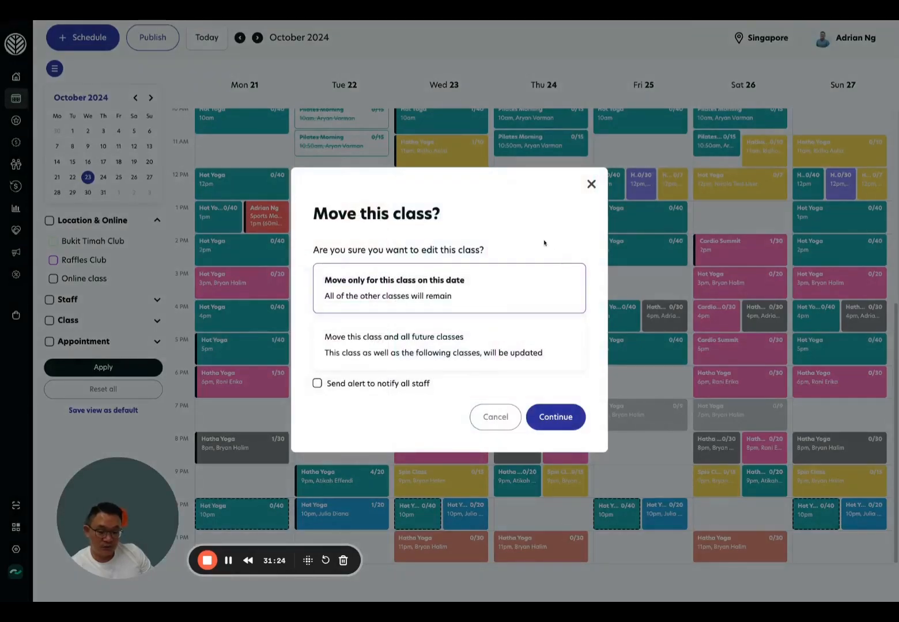
{"action": "left_click", "coordinate": [440, 274]}
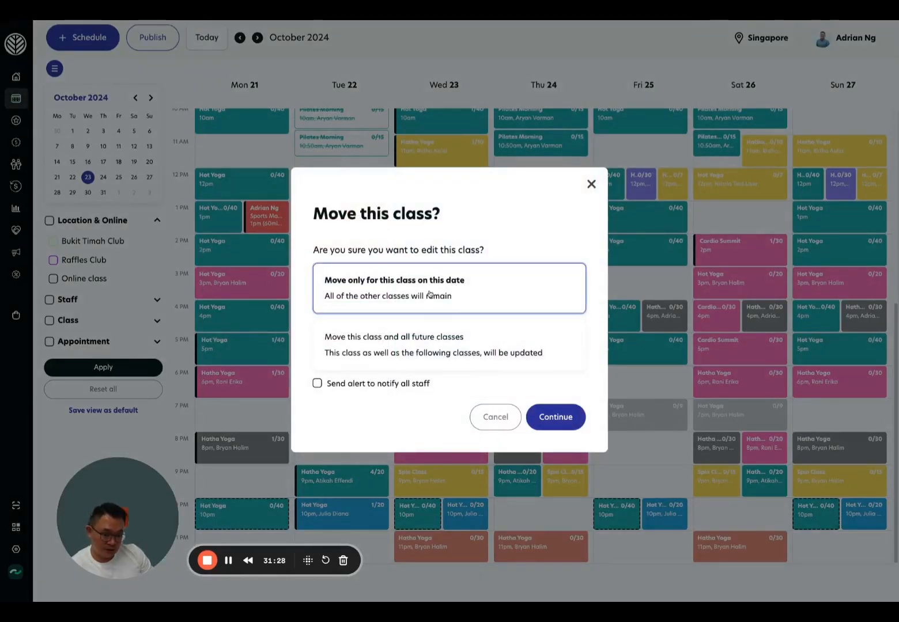
{"action": "left_click", "coordinate": [435, 348]}
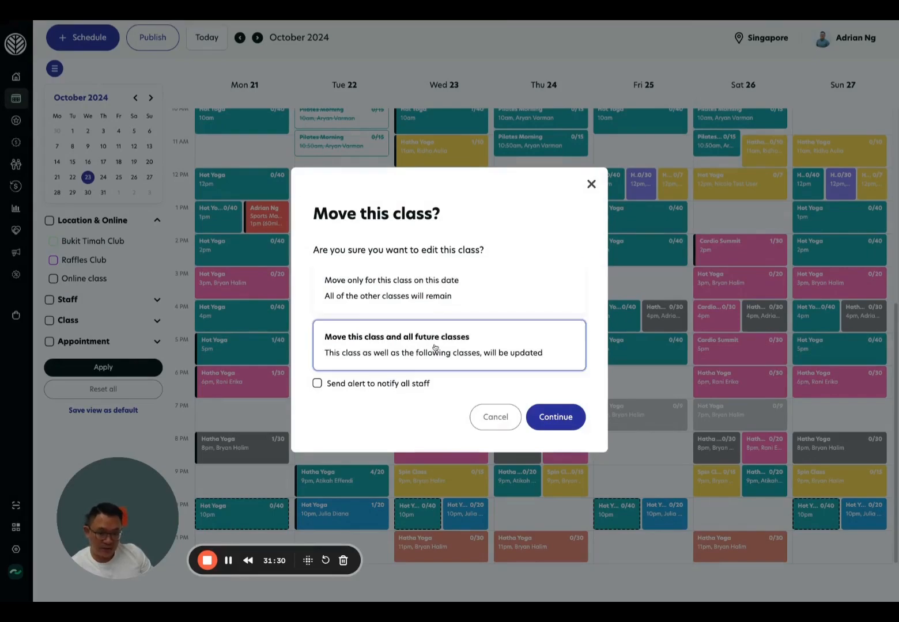
{"action": "left_click", "coordinate": [449, 288]}
{"action": "left_click", "coordinate": [555, 418]}
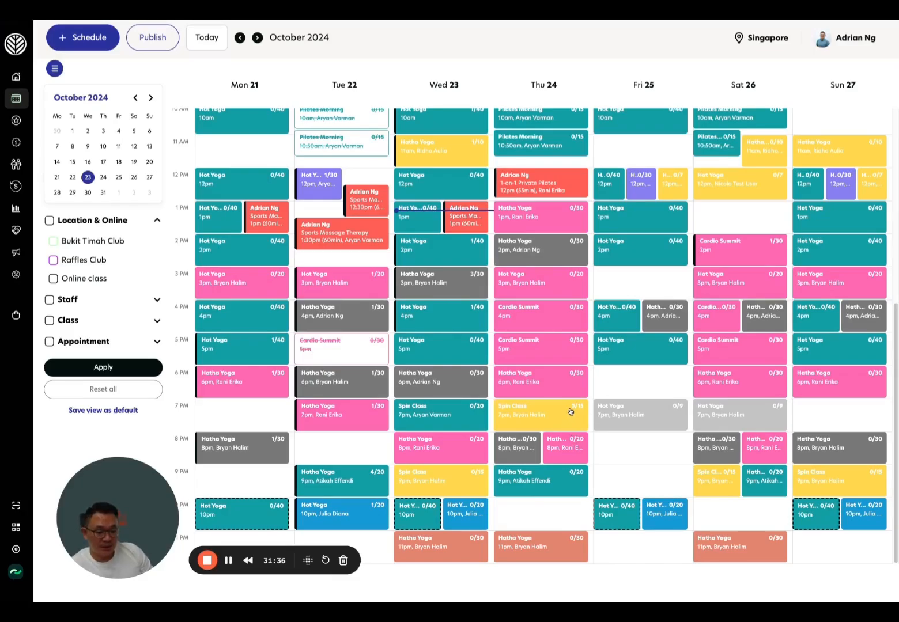
{"action": "left_click", "coordinate": [656, 451]}
{"action": "left_click", "coordinate": [697, 465]}
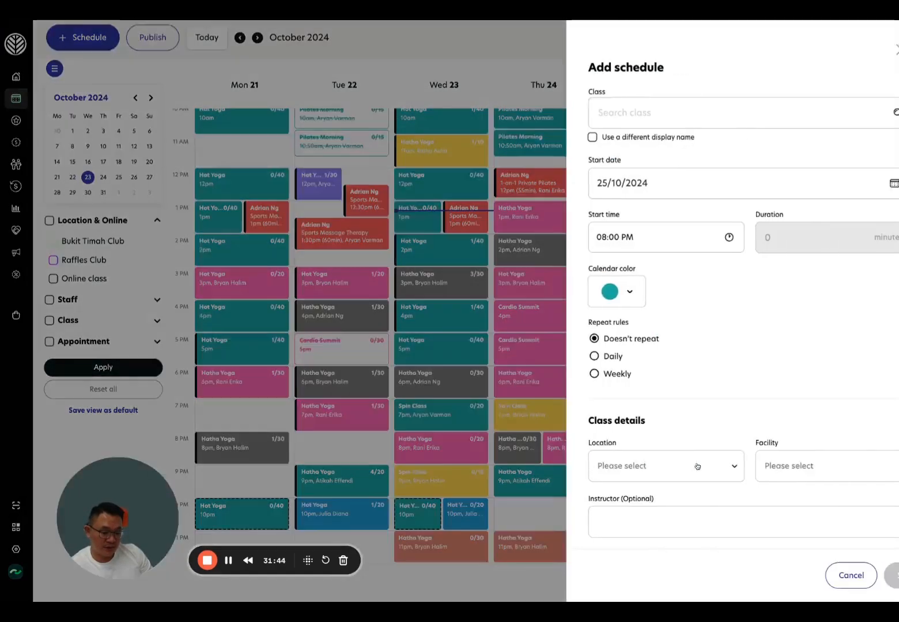
{"action": "left_click", "coordinate": [455, 450]}
- Duplicate Thursday 24's 7 PM Spin Class and move the copy to Friday 25 at 8 PM
{"action": "left_click", "coordinate": [526, 417]}
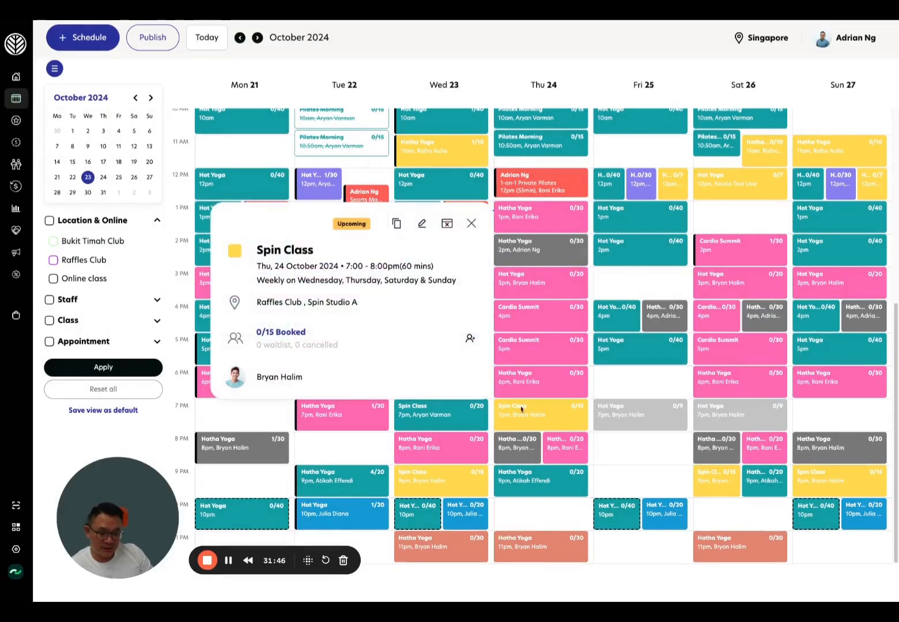
{"action": "left_click", "coordinate": [397, 227]}
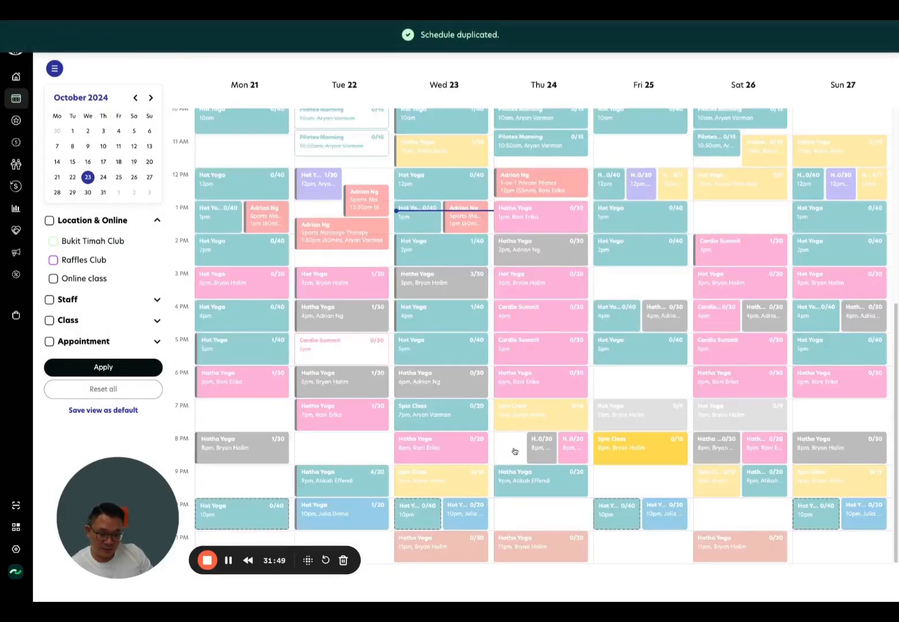
{"action": "left_click_drag", "start_coordinate": [514, 451], "coordinate": [628, 460]}
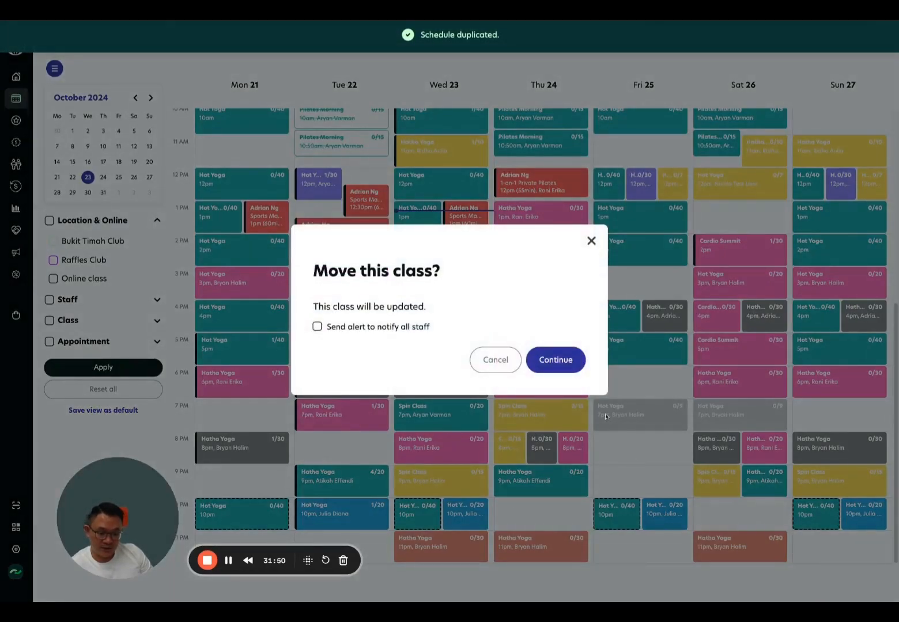
{"action": "left_click", "coordinate": [548, 359]}
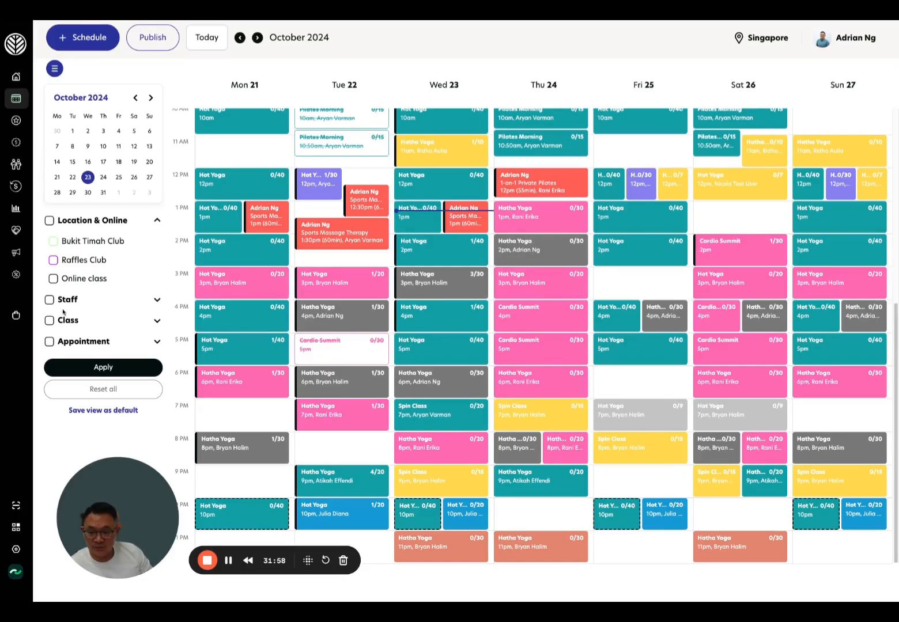
- Filter the calendar to appointments only and review the bookings for the current week and the previous week
{"action": "left_click", "coordinate": [50, 342]}
{"action": "left_click", "coordinate": [93, 367]}
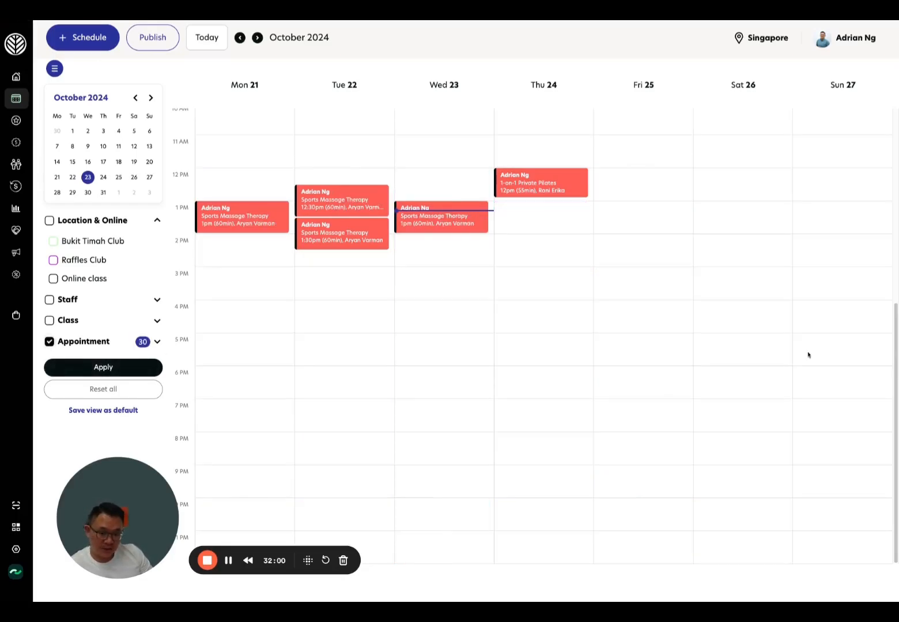
{"action": "scroll", "coordinate": [348, 162], "scroll_direction": "up", "scroll_amount": 5}
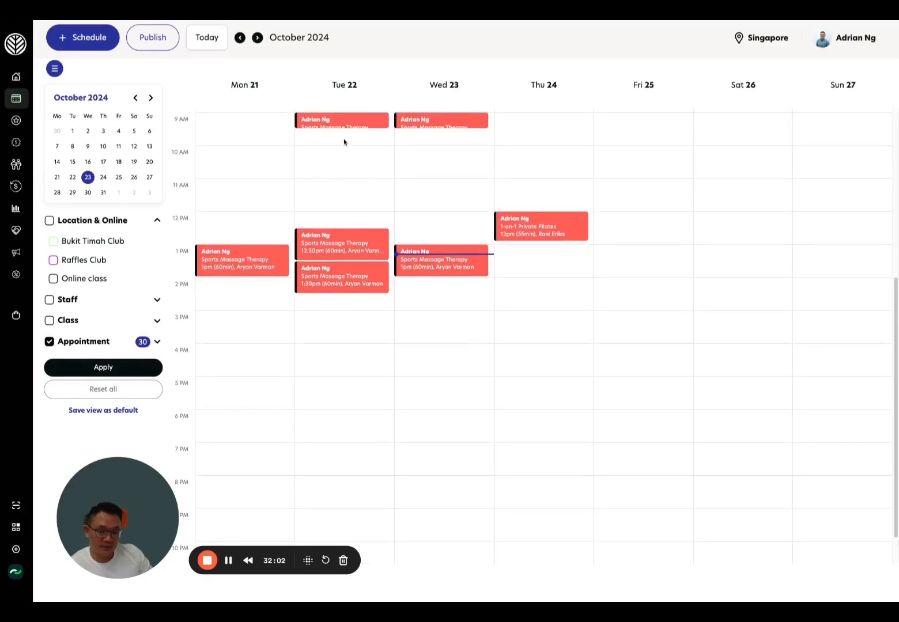
{"action": "left_click", "coordinate": [240, 37]}
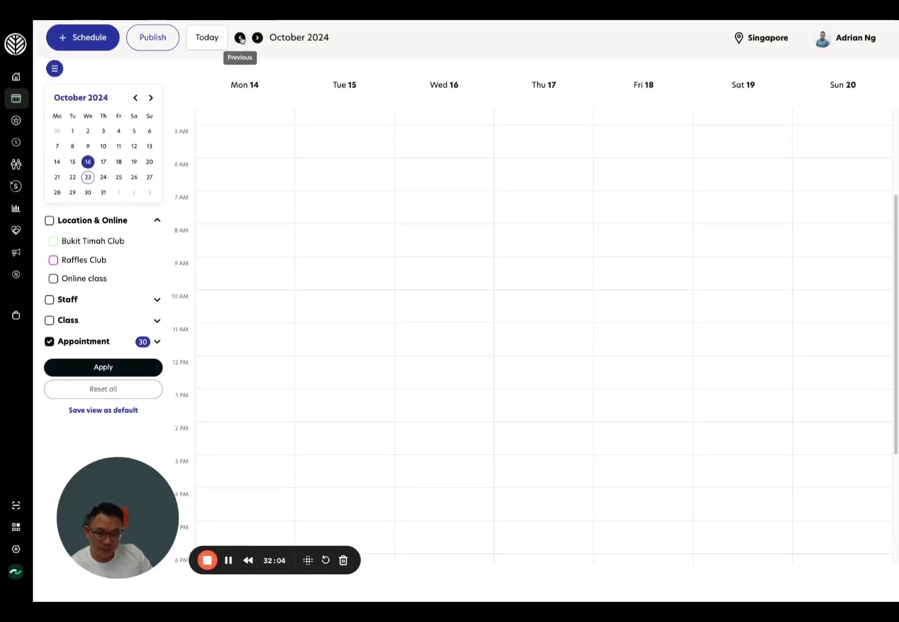
{"action": "scroll", "coordinate": [468, 249], "scroll_direction": "down", "scroll_amount": 5}
{"action": "scroll", "coordinate": [468, 250], "scroll_direction": "up", "scroll_amount": 1}
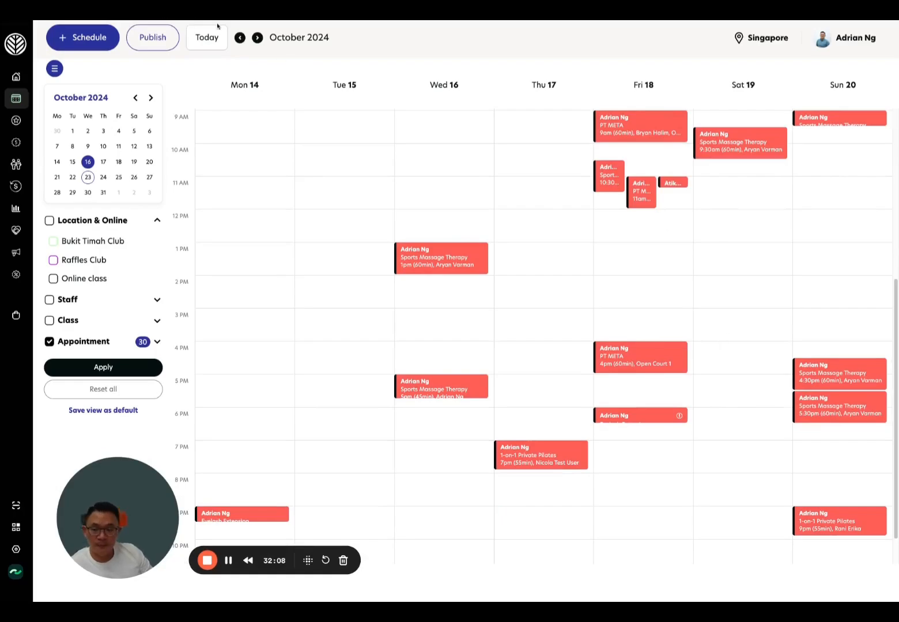
{"action": "left_click", "coordinate": [257, 38]}
{"action": "scroll", "coordinate": [694, 297], "scroll_direction": "up", "scroll_amount": 3}
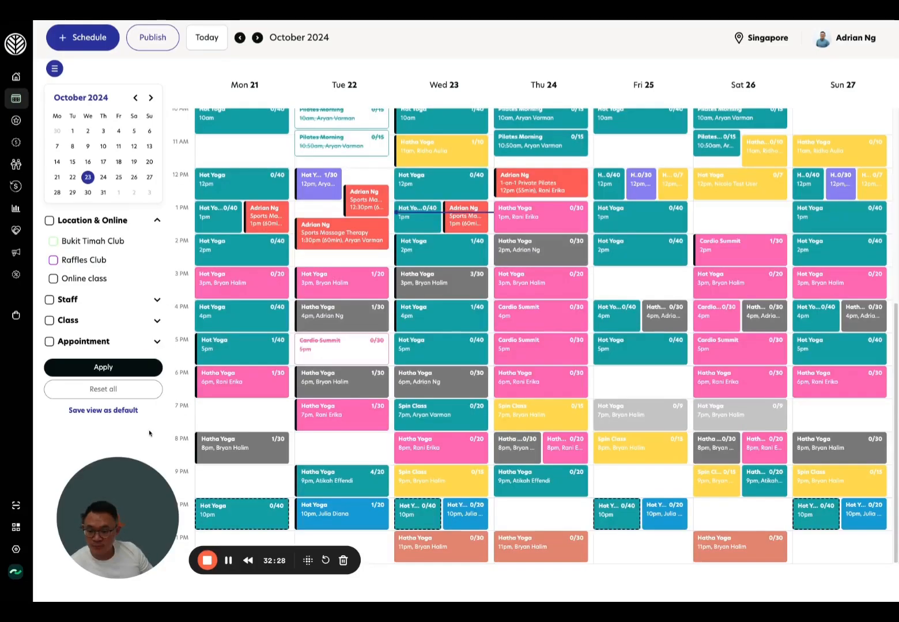
- Open the staff appointment availability for Raffles Club and check which staff can be assigned to the outlet
{"action": "mouse_move", "coordinate": [19, 349]}
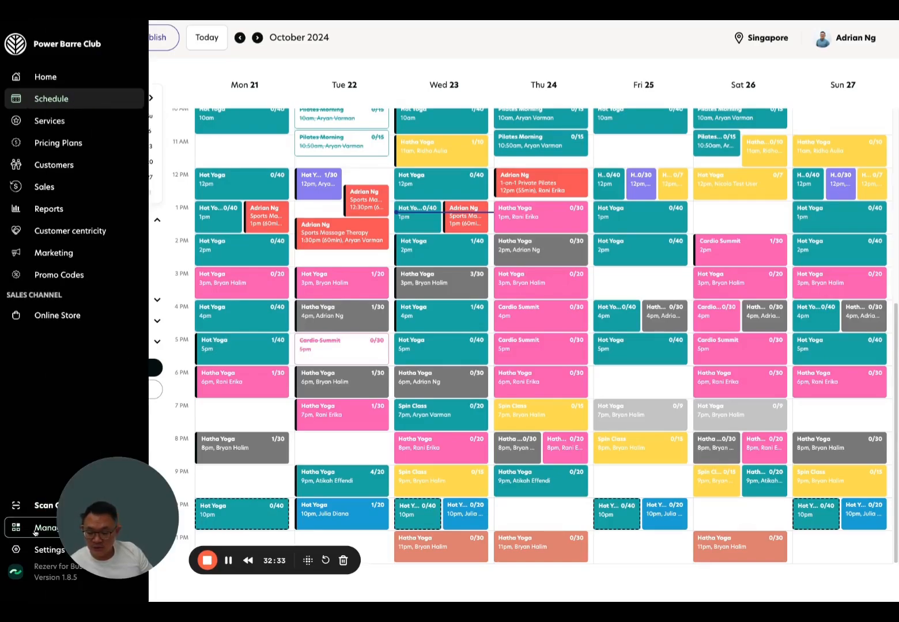
{"action": "left_click", "coordinate": [34, 532]}
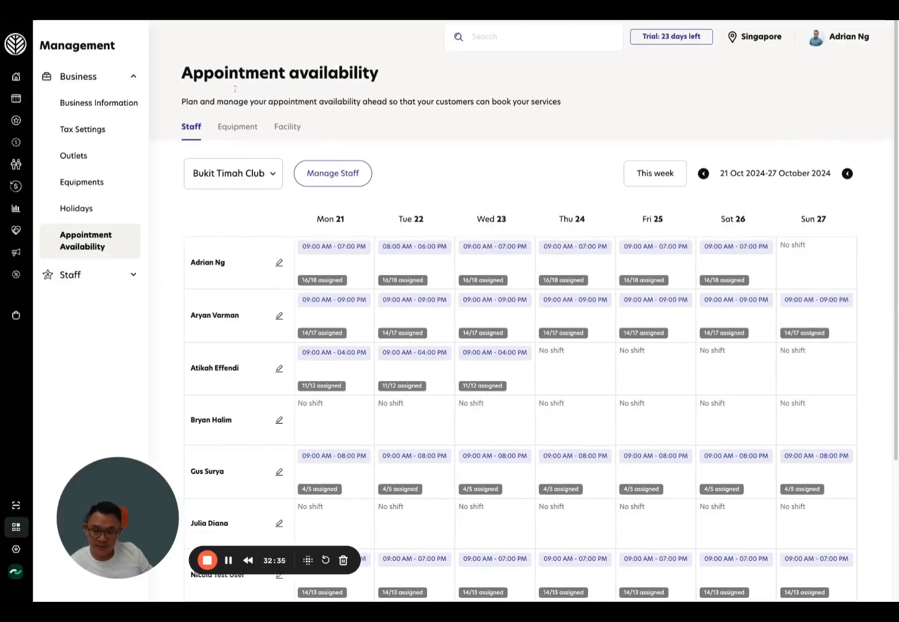
{"action": "mouse_move", "coordinate": [25, 535]}
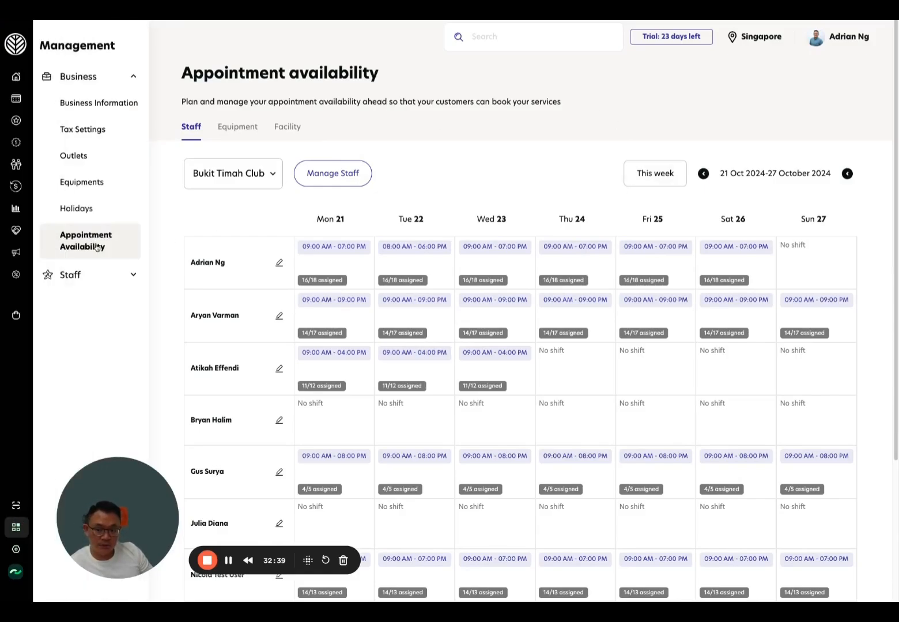
{"action": "left_click", "coordinate": [217, 176]}
{"action": "left_click", "coordinate": [220, 224]}
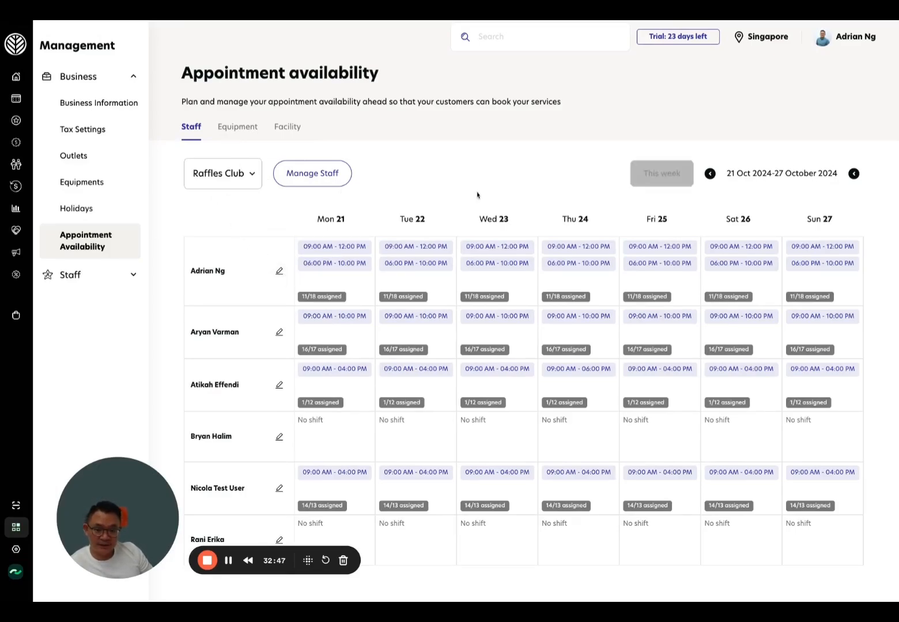
{"action": "left_click", "coordinate": [312, 174]}
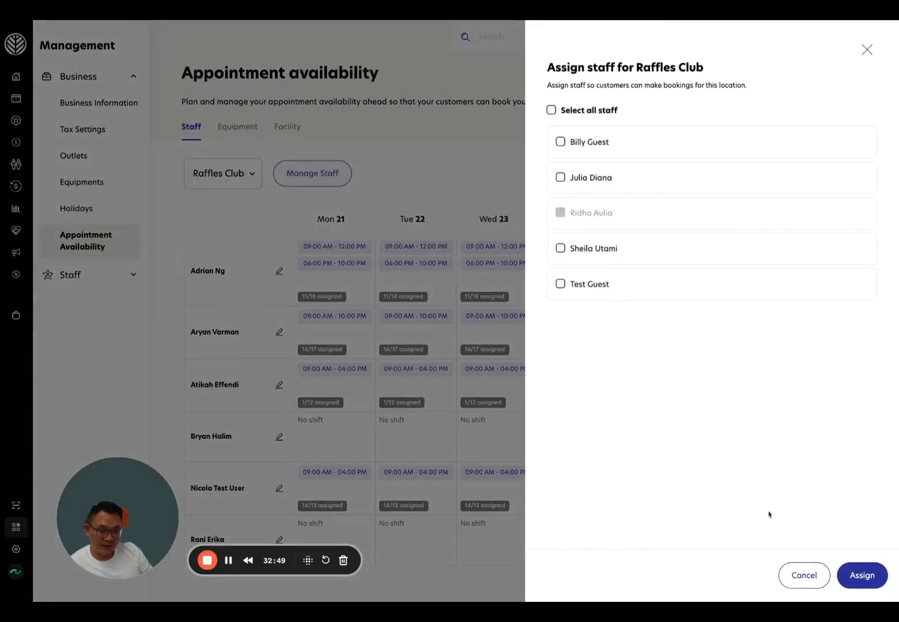
{"action": "left_click", "coordinate": [802, 572]}
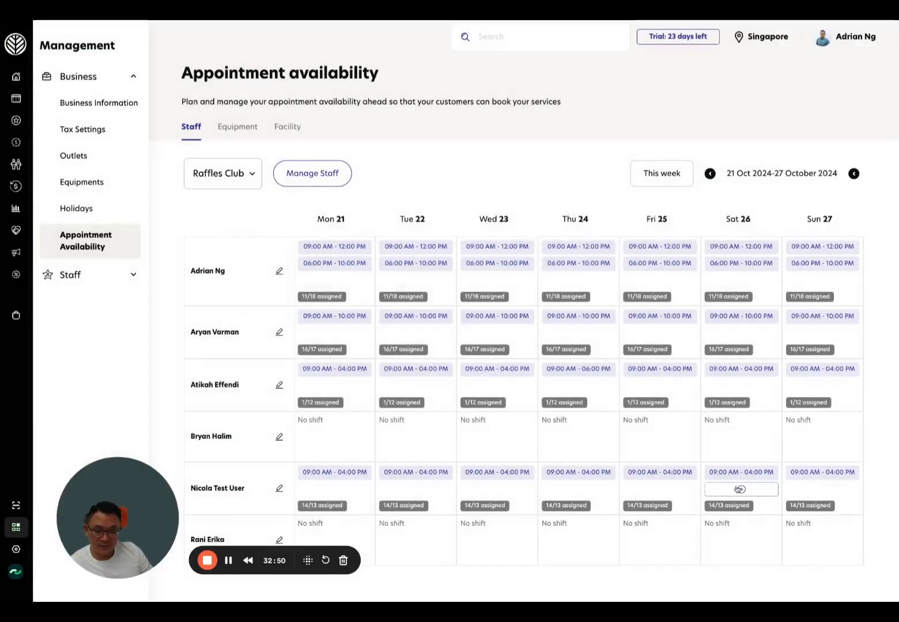
- Open the weekly shift settings of the first listed staff member and copy Monday's times to Tuesday through Friday
{"action": "left_click", "coordinate": [279, 273]}
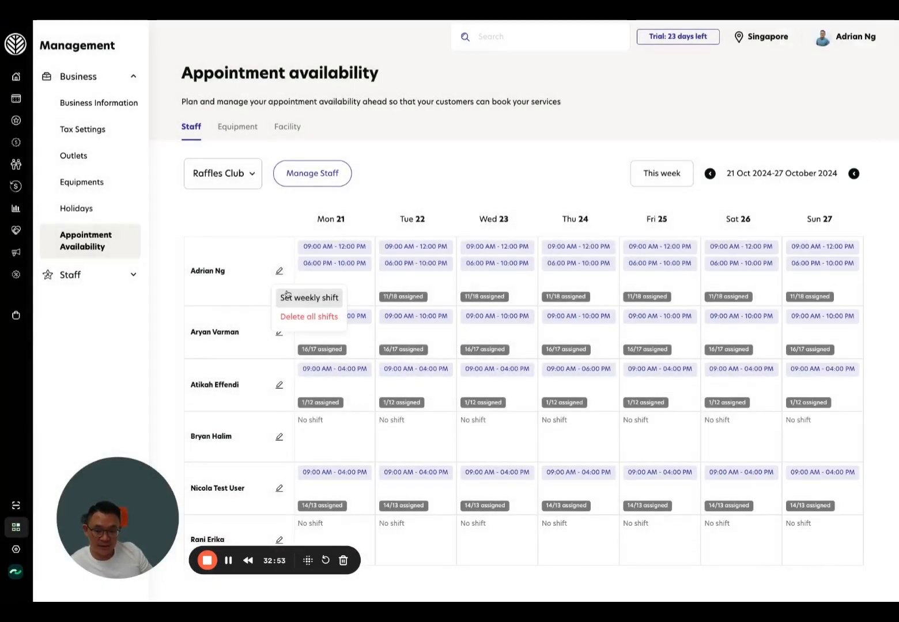
{"action": "left_click", "coordinate": [287, 296]}
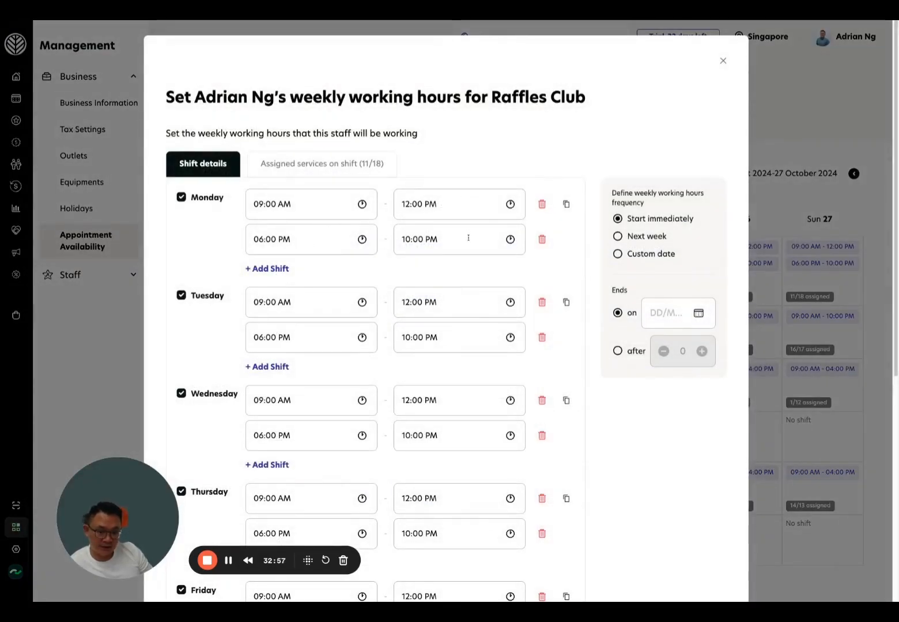
{"action": "left_click", "coordinate": [566, 204]}
{"action": "left_click", "coordinate": [577, 269]}
{"action": "left_click", "coordinate": [590, 289]}
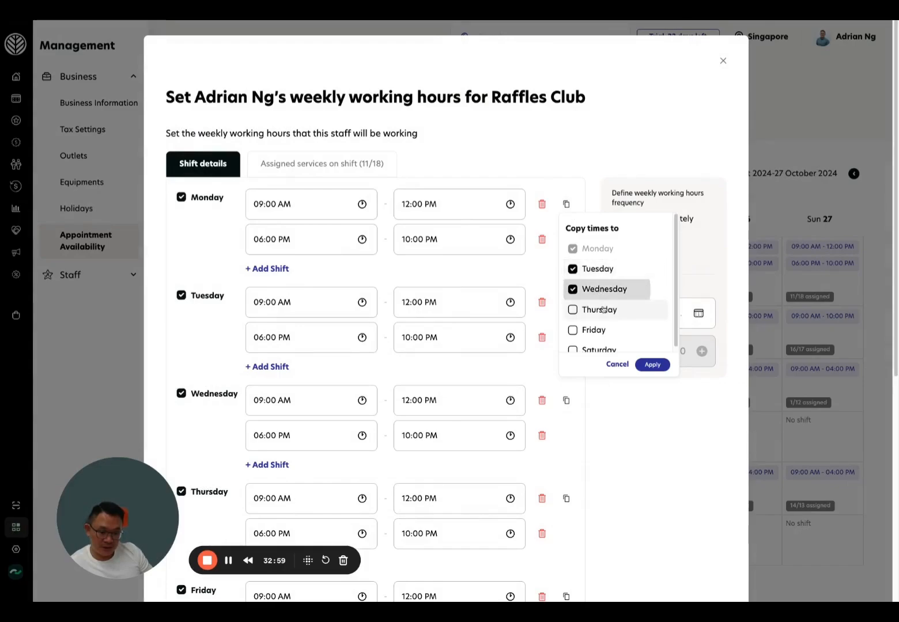
{"action": "left_click", "coordinate": [602, 309]}
{"action": "left_click", "coordinate": [588, 330]}
{"action": "scroll", "coordinate": [611, 322], "scroll_direction": "down", "scroll_amount": 1}
{"action": "left_click", "coordinate": [652, 365]}
- Set the weekly working hours to end on 31/10/2024 and look over the daily shifts
{"action": "left_click", "coordinate": [661, 313]}
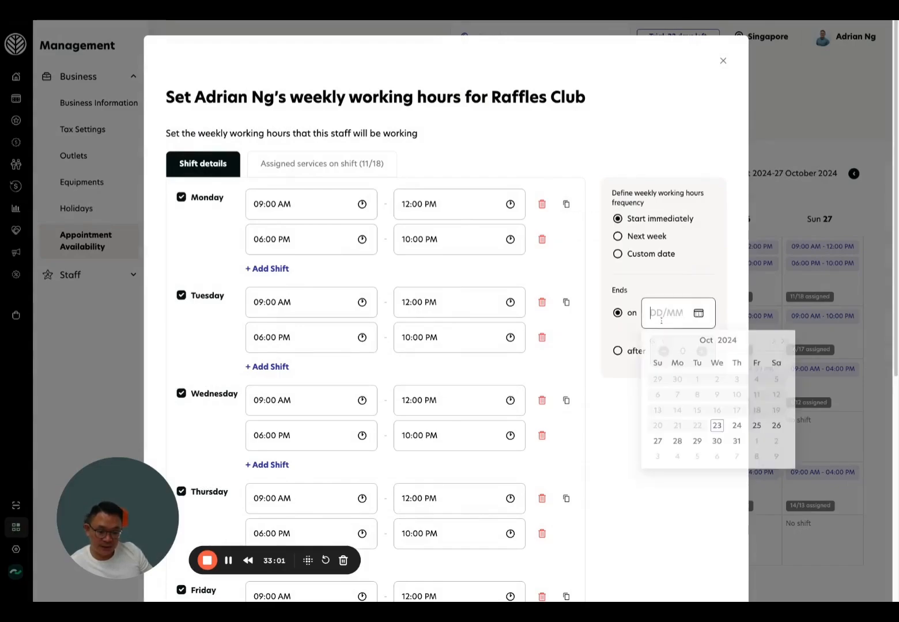
{"action": "left_click", "coordinate": [736, 441]}
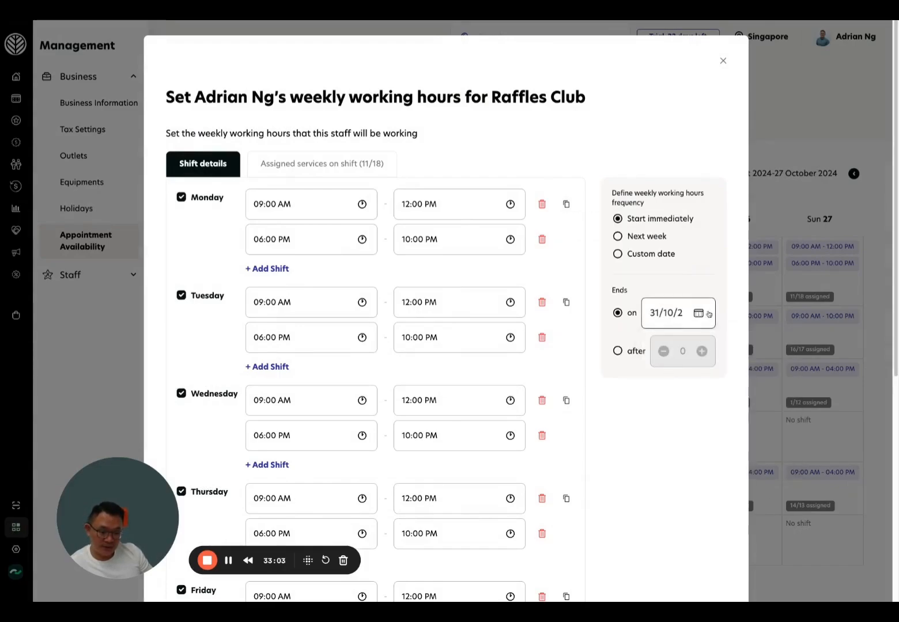
{"action": "scroll", "coordinate": [335, 428], "scroll_direction": "down", "scroll_amount": 4}
{"action": "scroll", "coordinate": [339, 421], "scroll_direction": "up", "scroll_amount": 4}
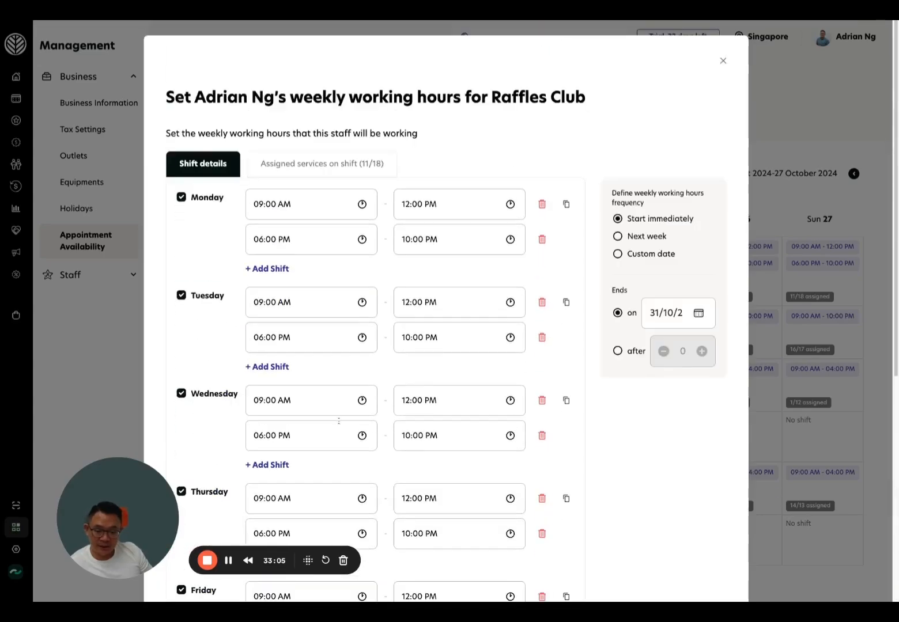
- Review the list of services assigned to the staff member's shift at Raffles Club
{"action": "left_click", "coordinate": [306, 154]}
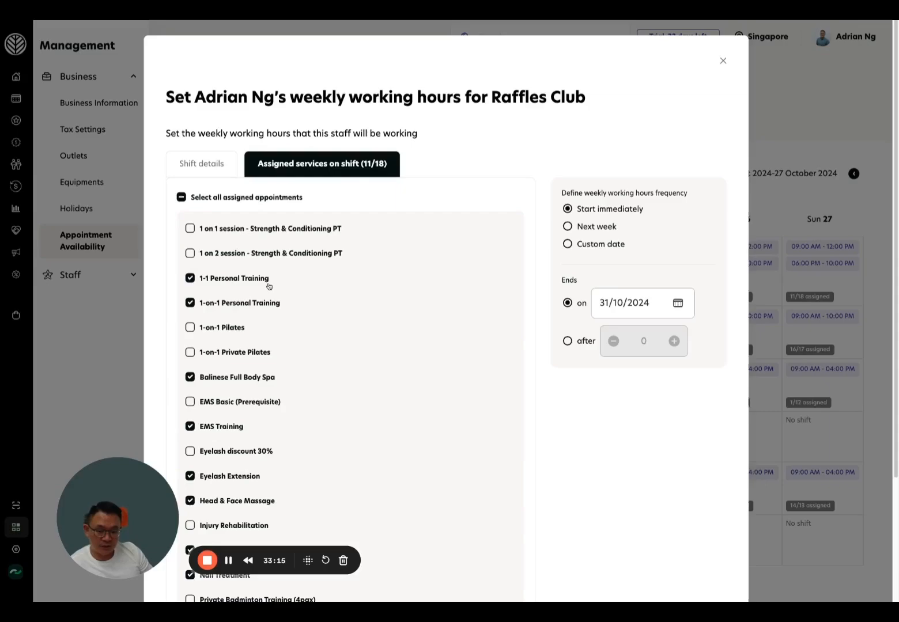
{"action": "scroll", "coordinate": [253, 288], "scroll_direction": "down", "scroll_amount": 2}
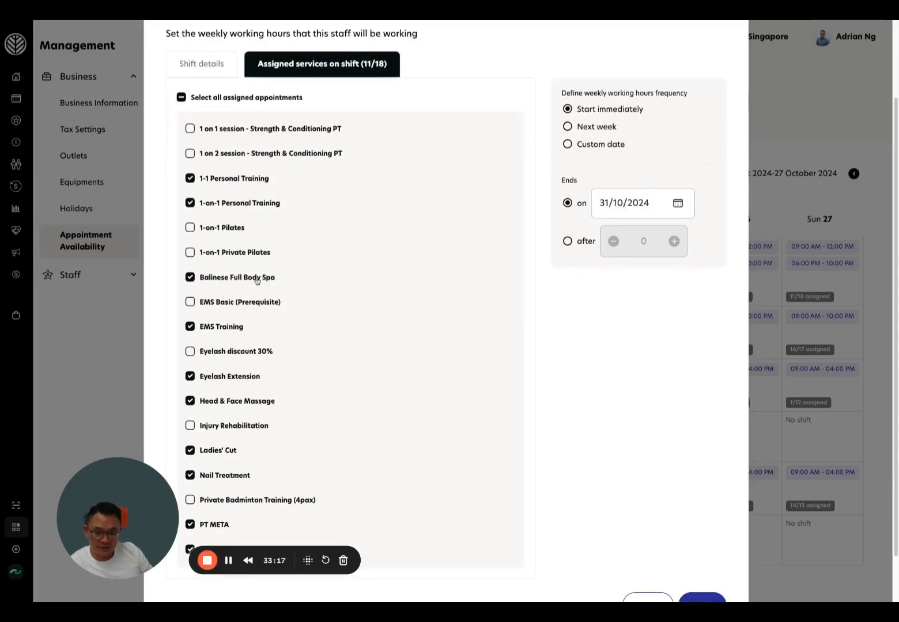
{"action": "scroll", "coordinate": [267, 334], "scroll_direction": "down", "scroll_amount": 1}
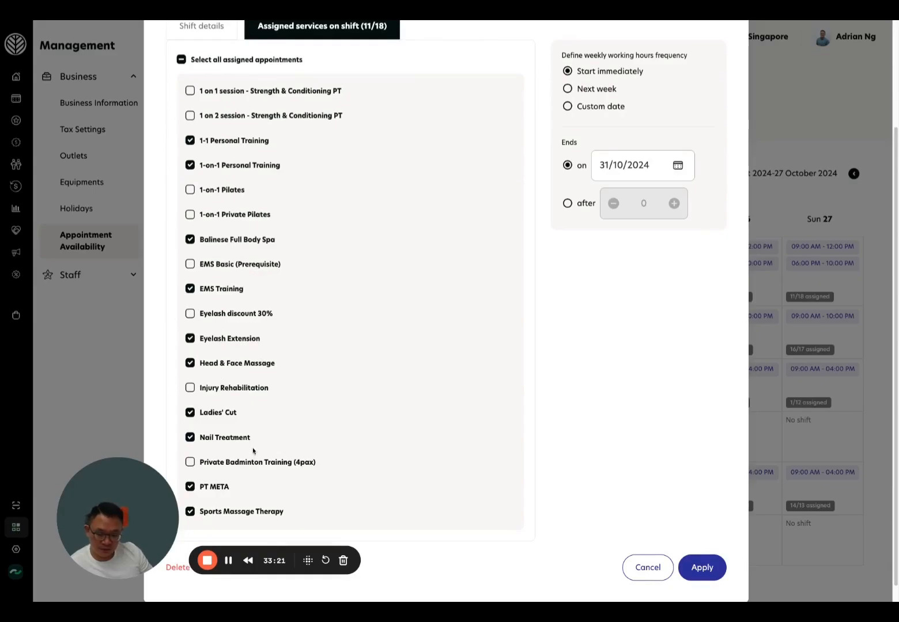
{"action": "scroll", "coordinate": [335, 392], "scroll_direction": "up", "scroll_amount": 3}
{"action": "scroll", "coordinate": [418, 271], "scroll_direction": "down", "scroll_amount": 3}
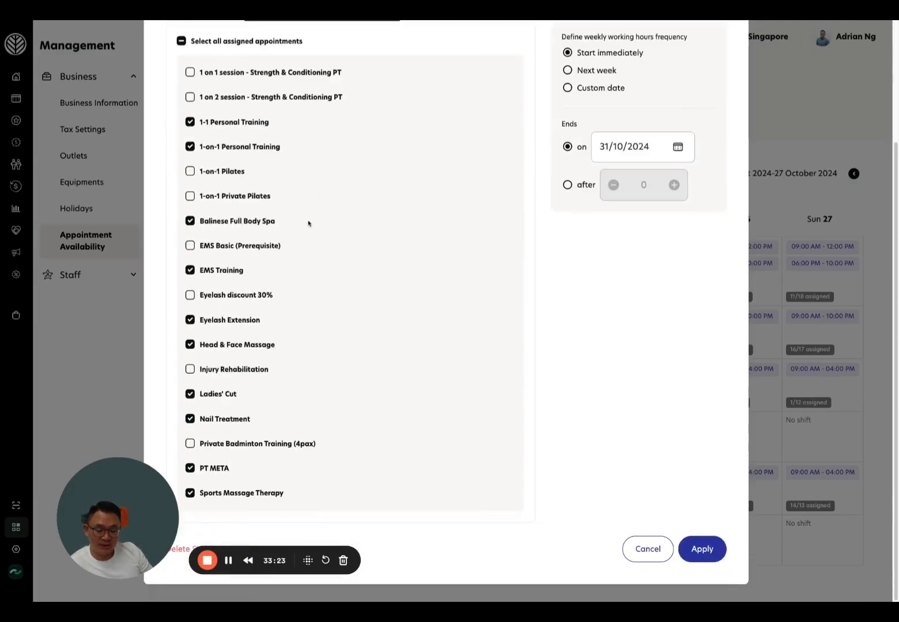
{"action": "scroll", "coordinate": [261, 261], "scroll_direction": "up", "scroll_amount": 3}
{"action": "scroll", "coordinate": [273, 204], "scroll_direction": "down", "scroll_amount": 3}
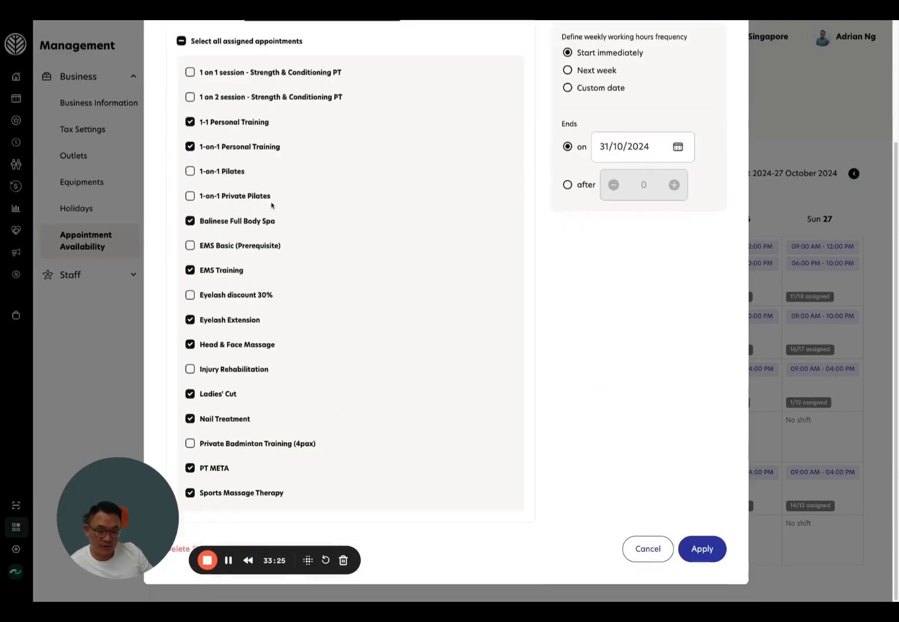
{"action": "scroll", "coordinate": [315, 330], "scroll_direction": "up", "scroll_amount": 5}
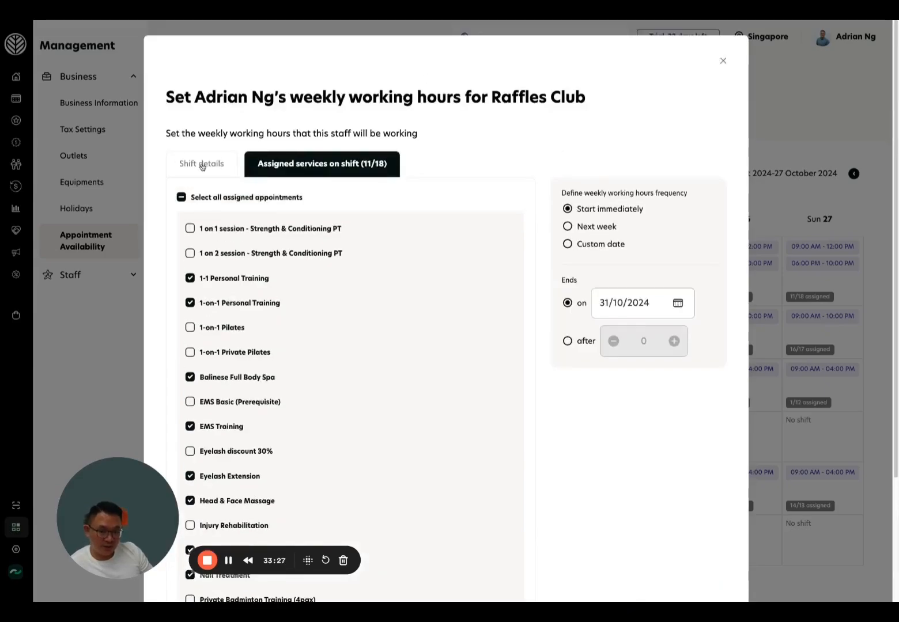
- Go back to the shift details and apply the staff member's weekly working hours for Raffles Club
{"action": "left_click", "coordinate": [202, 165]}
{"action": "scroll", "coordinate": [606, 386], "scroll_direction": "down", "scroll_amount": 10}
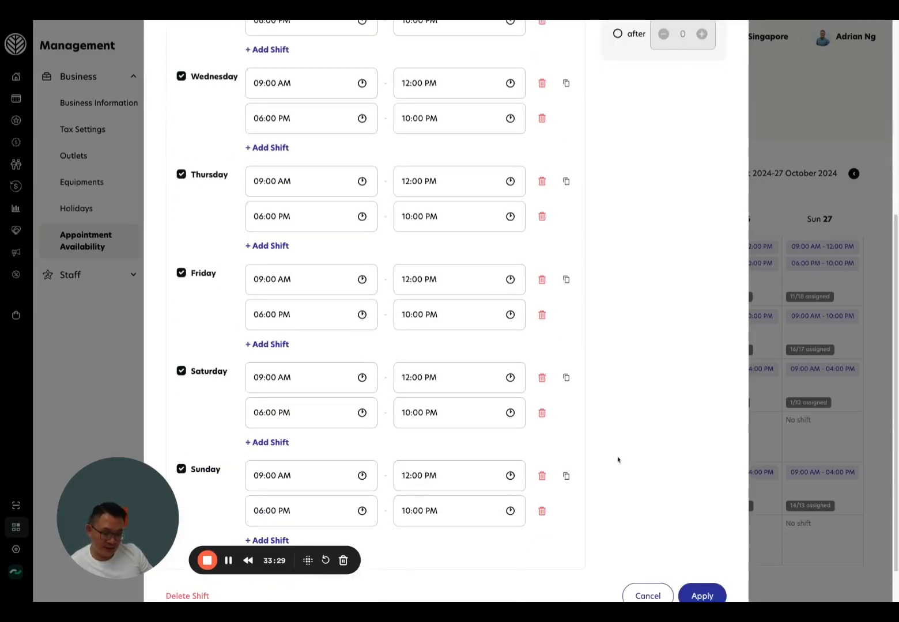
{"action": "left_click", "coordinate": [709, 549]}
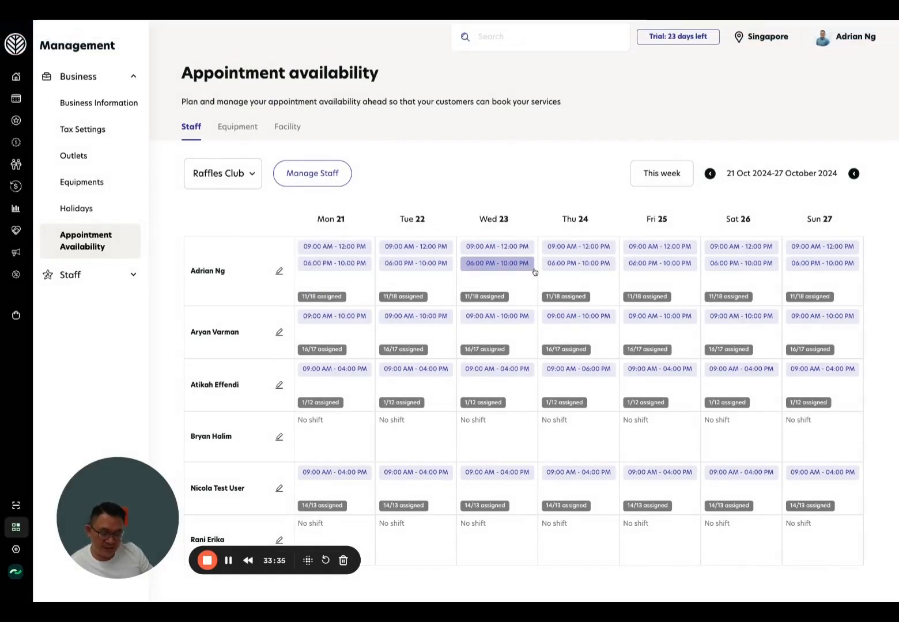
- Switch to the online store and open the Sports Massage Therapy appointment to check its booking options
{"action": "key", "text": "ctrl+Tab"}
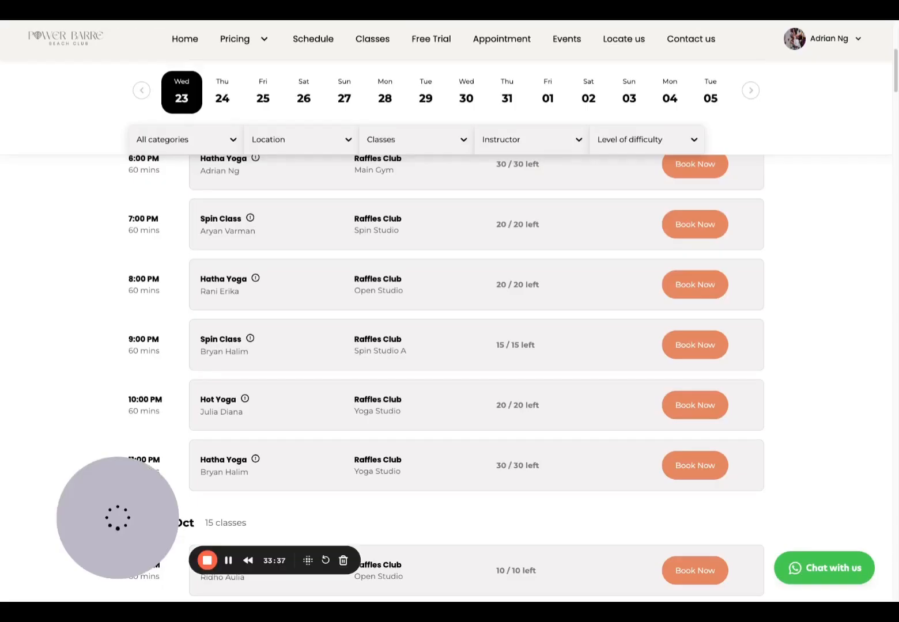
{"action": "left_click", "coordinate": [519, 42]}
{"action": "scroll", "coordinate": [633, 335], "scroll_direction": "down", "scroll_amount": 10}
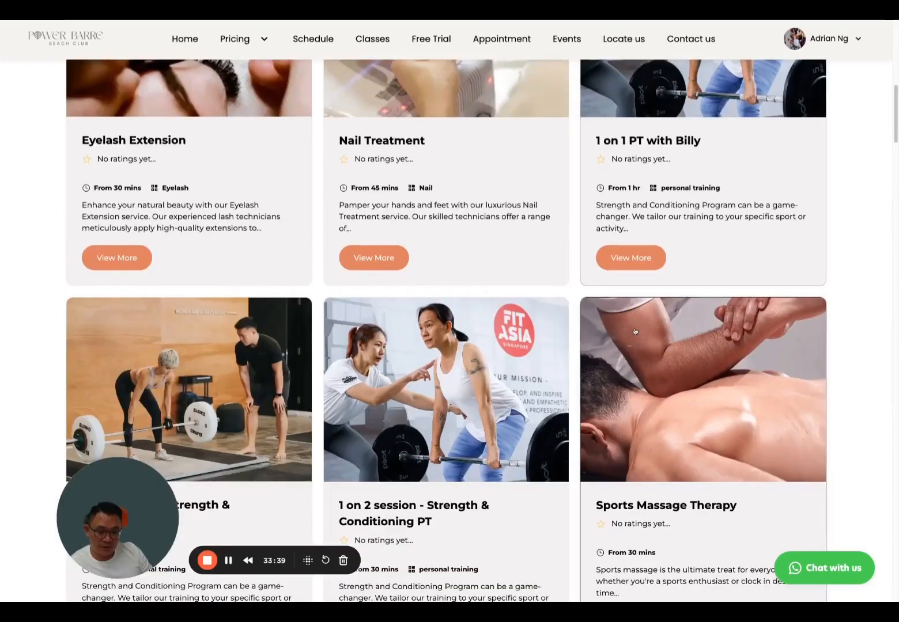
{"action": "left_click", "coordinate": [633, 334]}
{"action": "left_click", "coordinate": [633, 358]}
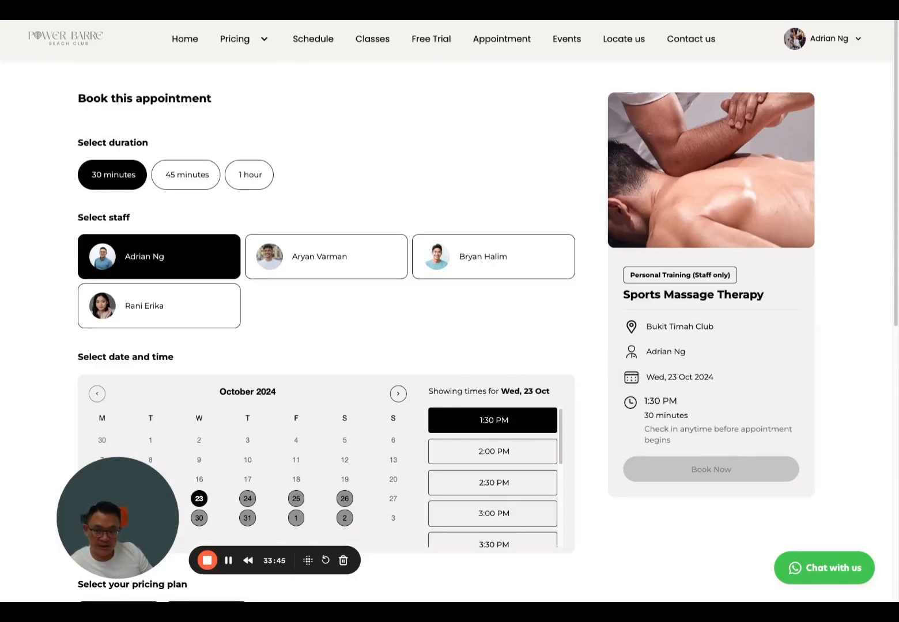
- Switch back to the business admin site and filter the class bookings to the next 7 days
{"action": "left_click", "coordinate": [165, 12]}
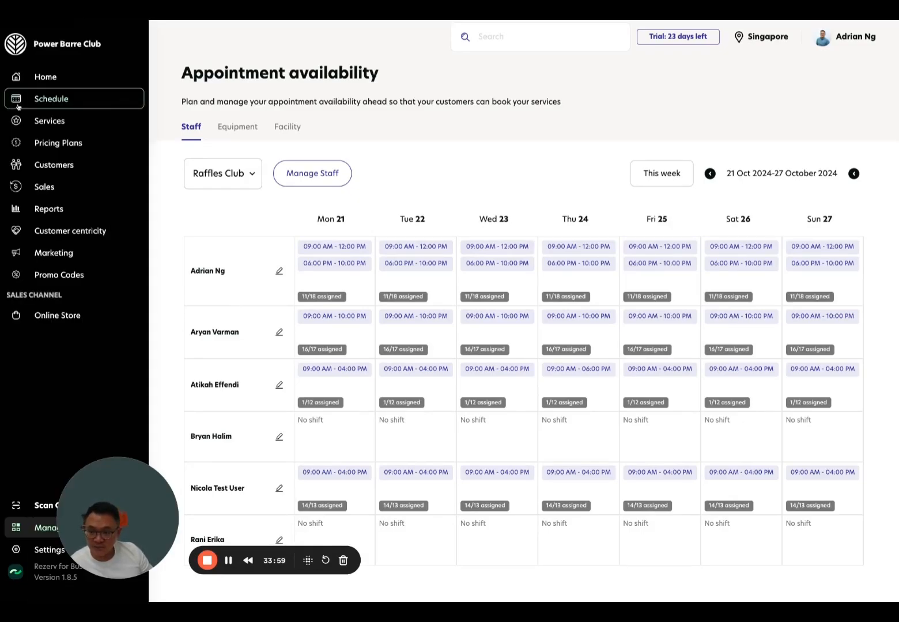
{"action": "left_click", "coordinate": [40, 120]}
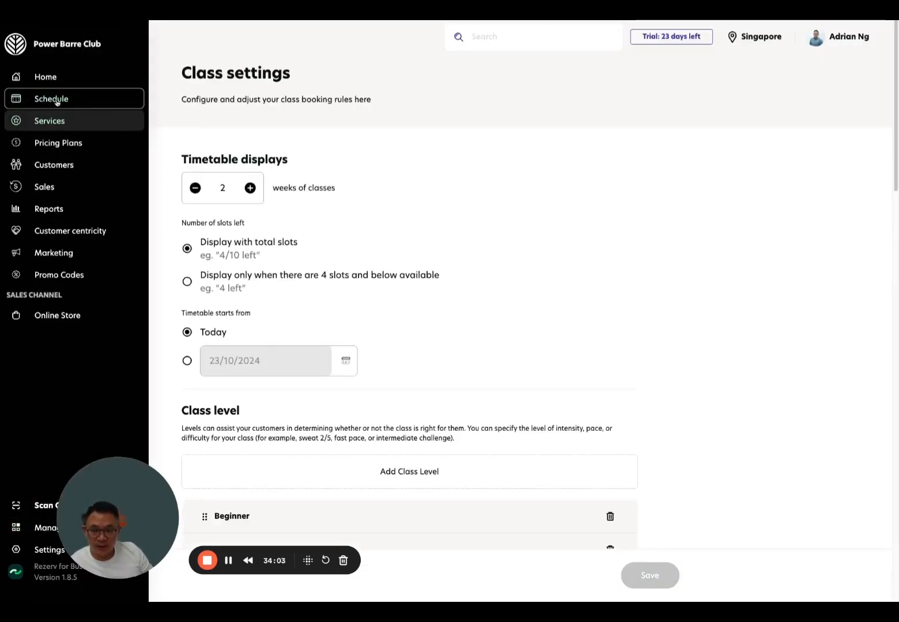
{"action": "left_click", "coordinate": [95, 103]}
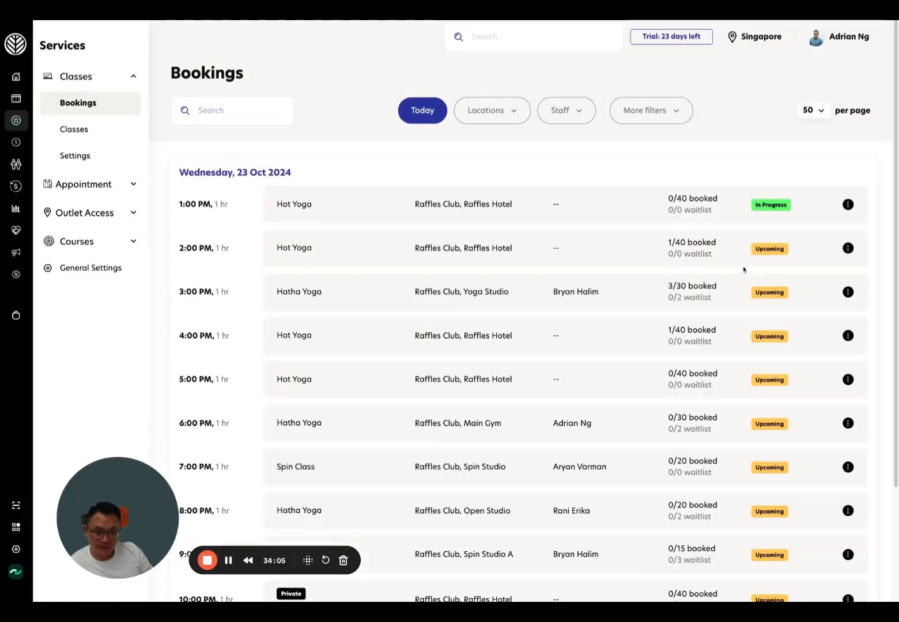
{"action": "left_click", "coordinate": [420, 117]}
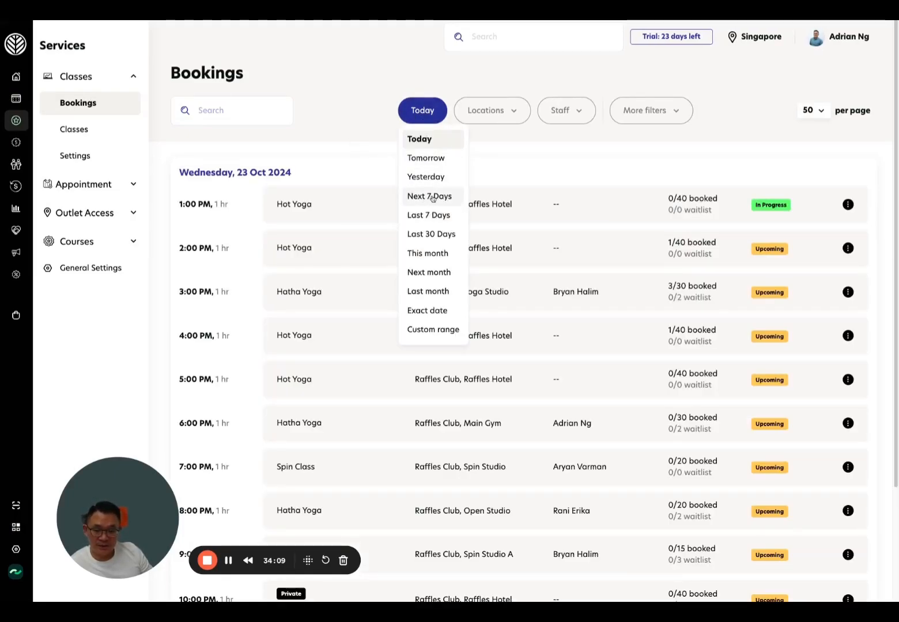
{"action": "left_click", "coordinate": [430, 196]}
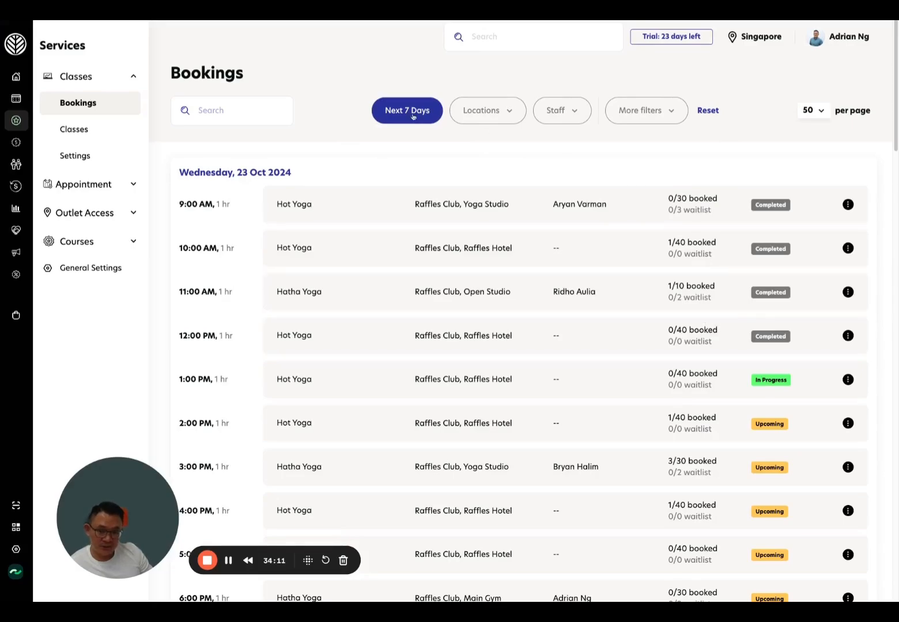
- Look through the upcoming class bookings and open the 3:00 PM Hatha Yoga class on Wednesday, 23 Oct 2024
{"action": "scroll", "coordinate": [592, 307], "scroll_direction": "down", "scroll_amount": 1}
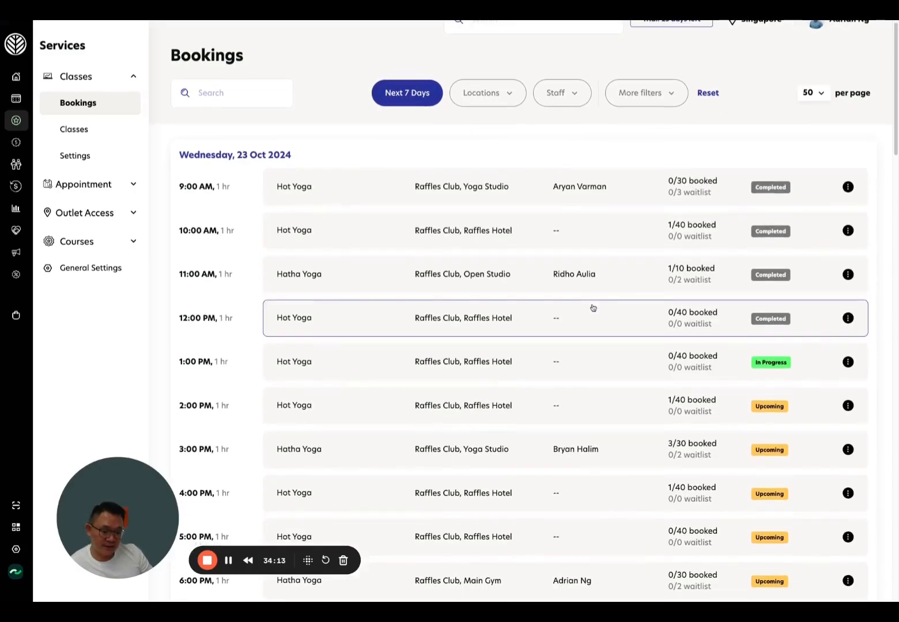
{"action": "scroll", "coordinate": [644, 227], "scroll_direction": "down", "scroll_amount": 3}
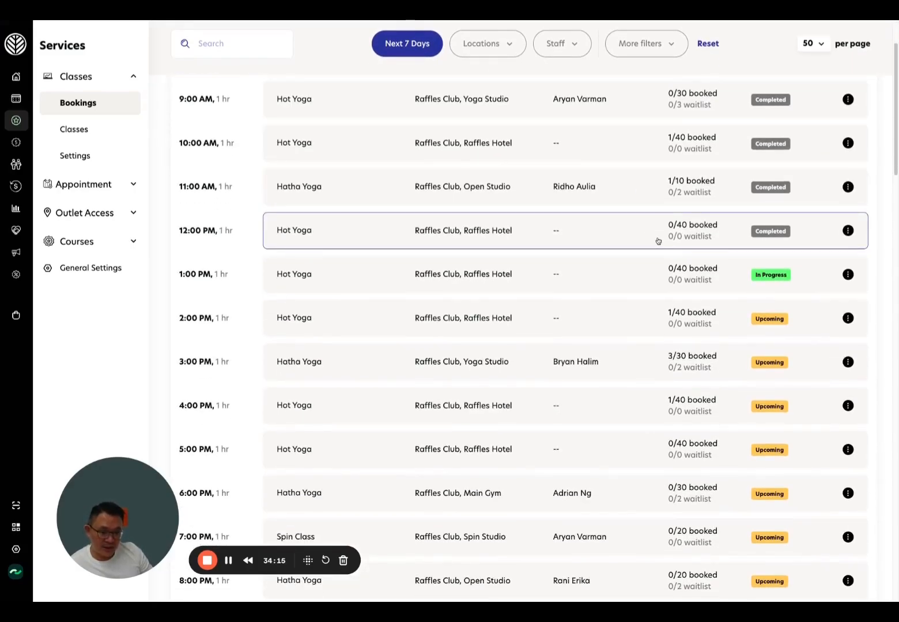
{"action": "scroll", "coordinate": [658, 240], "scroll_direction": "down", "scroll_amount": 6}
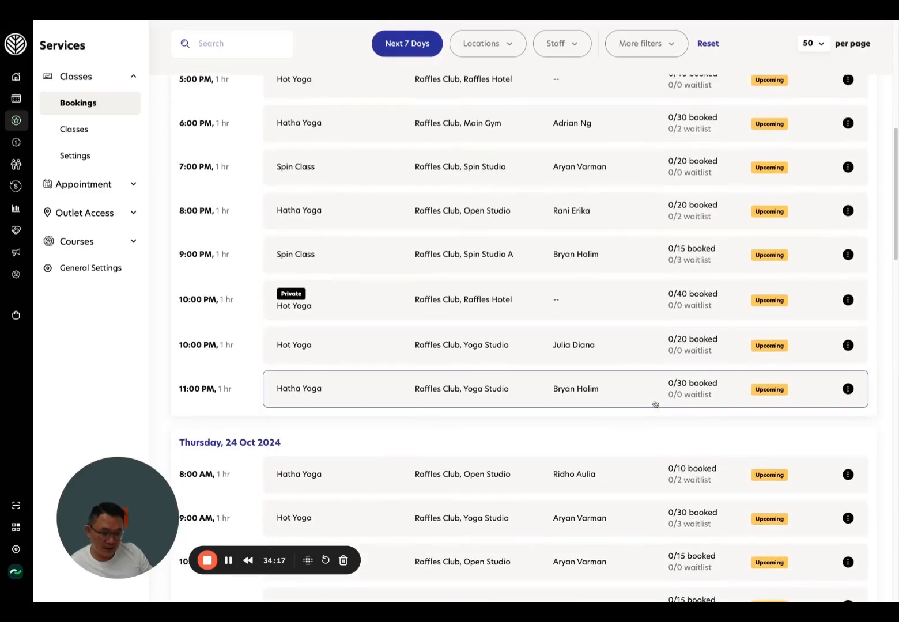
{"action": "scroll", "coordinate": [655, 404], "scroll_direction": "up", "scroll_amount": 1}
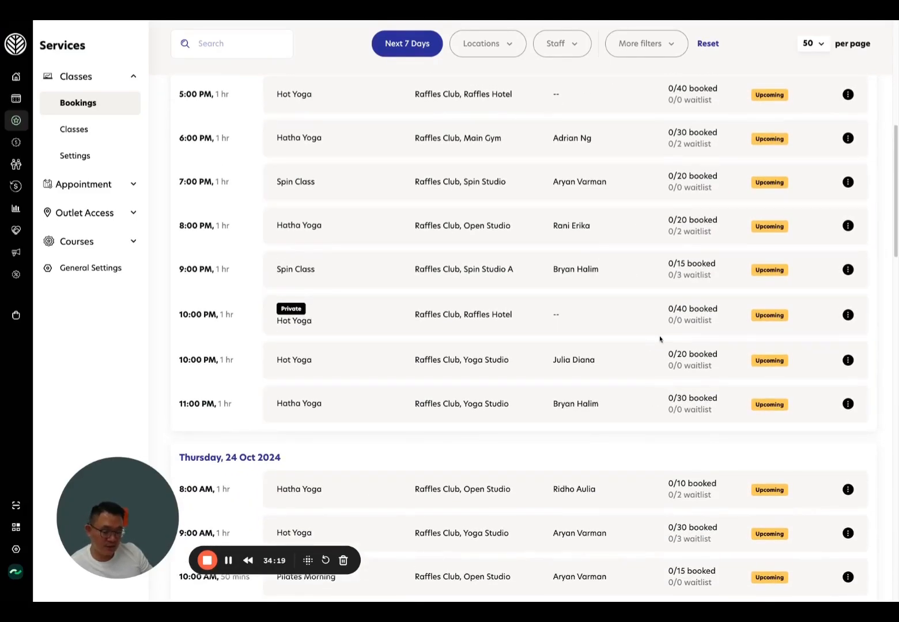
{"action": "scroll", "coordinate": [655, 403], "scroll_direction": "up", "scroll_amount": 3}
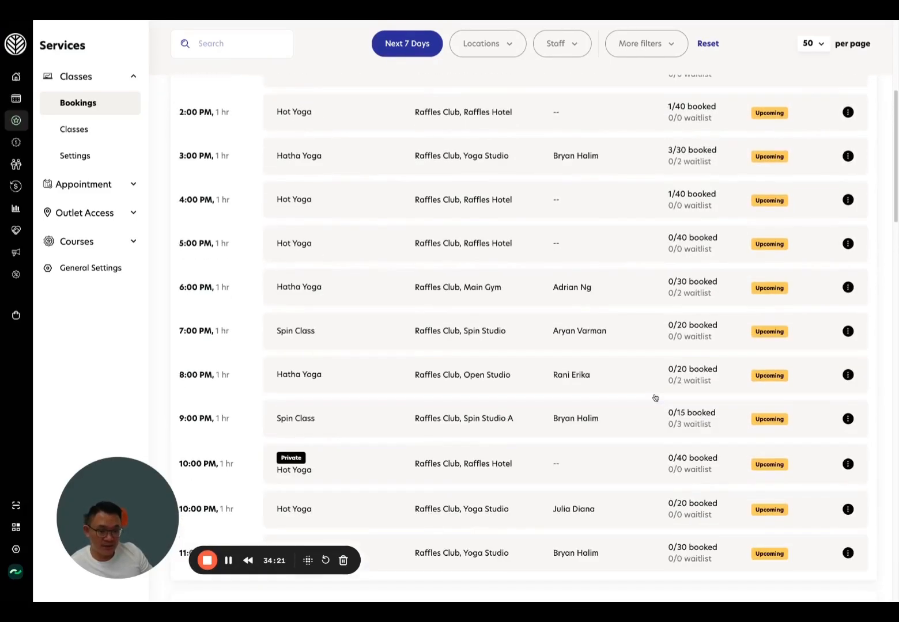
{"action": "scroll", "coordinate": [655, 397], "scroll_direction": "up", "scroll_amount": 1}
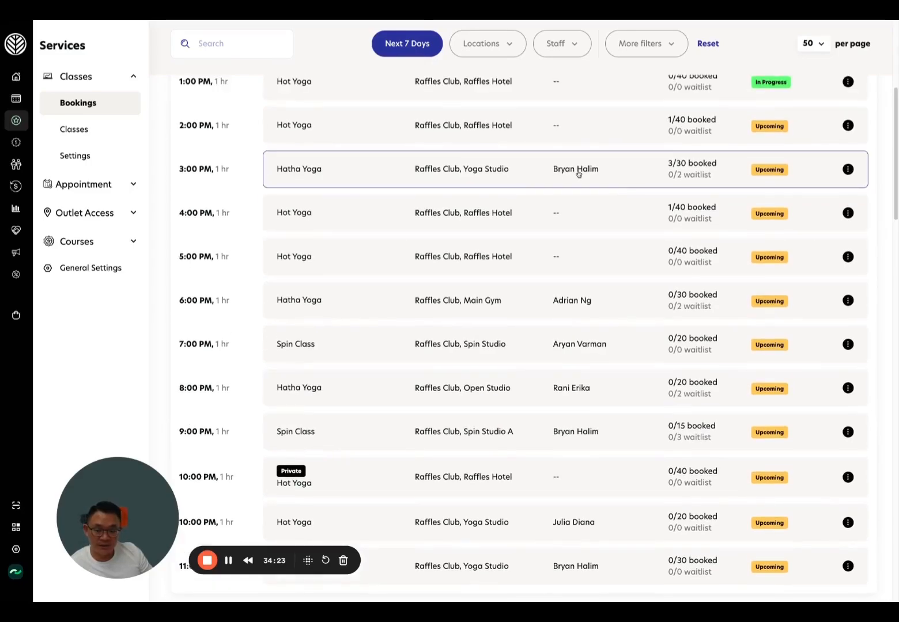
{"action": "scroll", "coordinate": [644, 178], "scroll_direction": "up", "scroll_amount": 1}
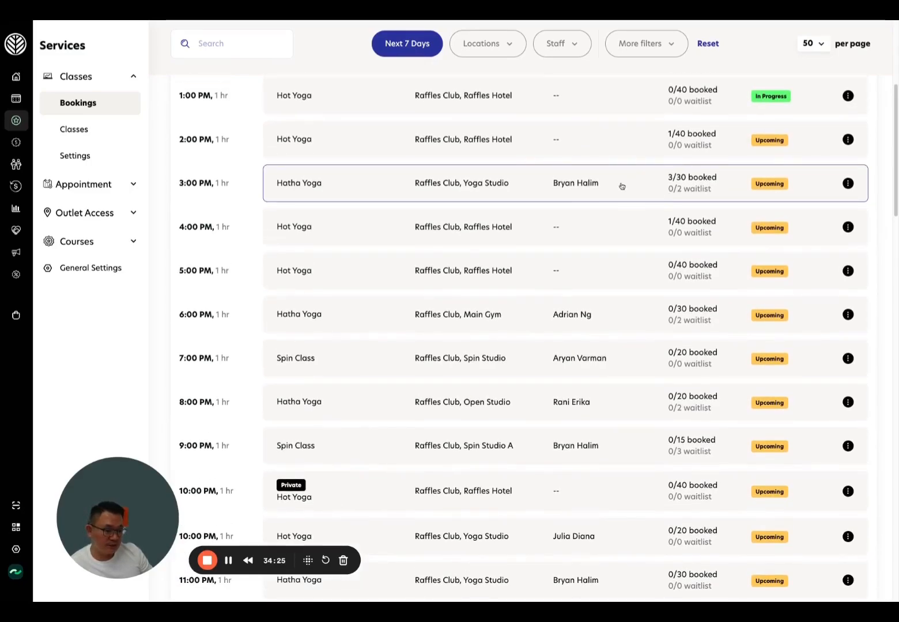
{"action": "left_click", "coordinate": [621, 186]}
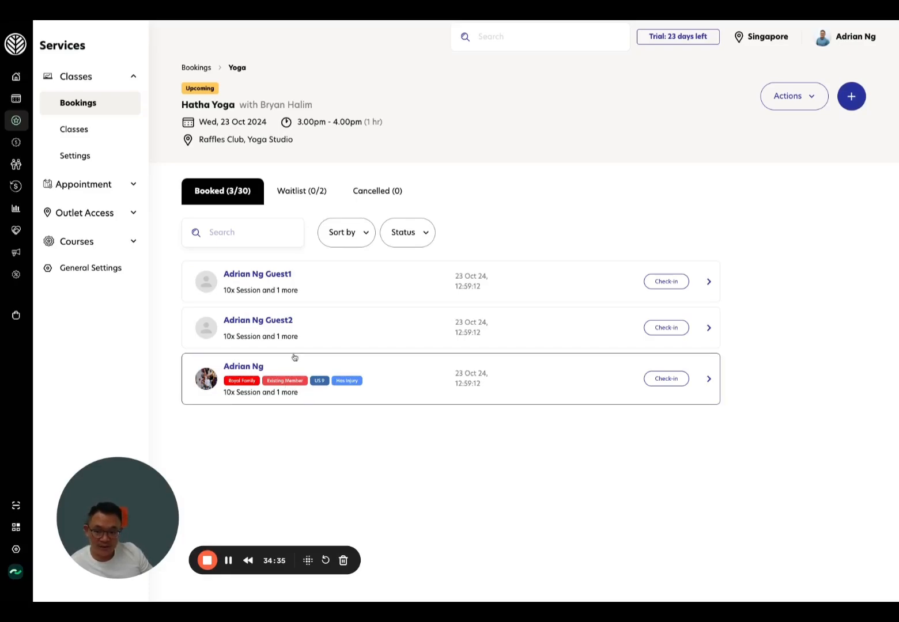
- Review the customer tags, including the option to add one and the actions available for the Has Injury tag
{"action": "left_click", "coordinate": [52, 165]}
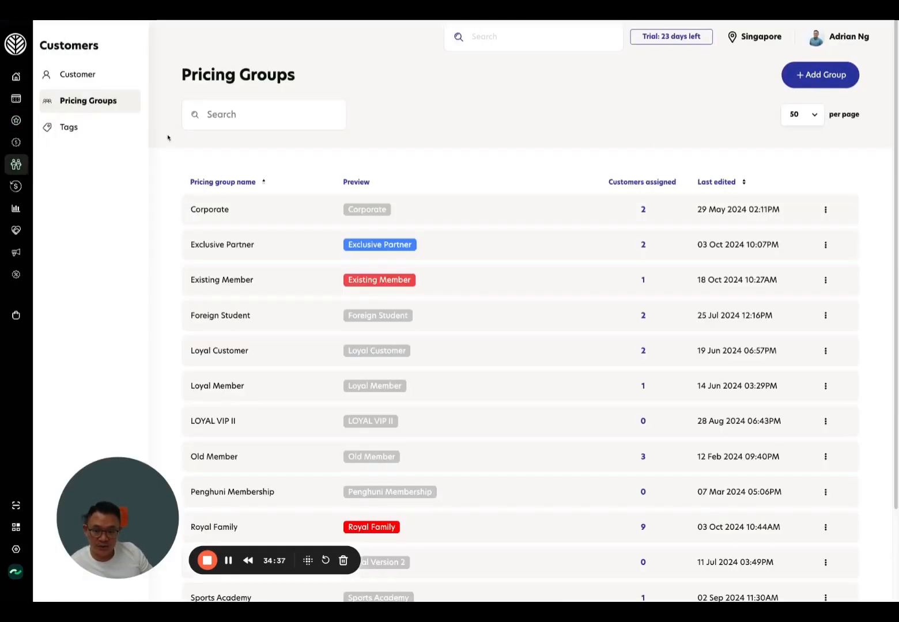
{"action": "left_click", "coordinate": [118, 134]}
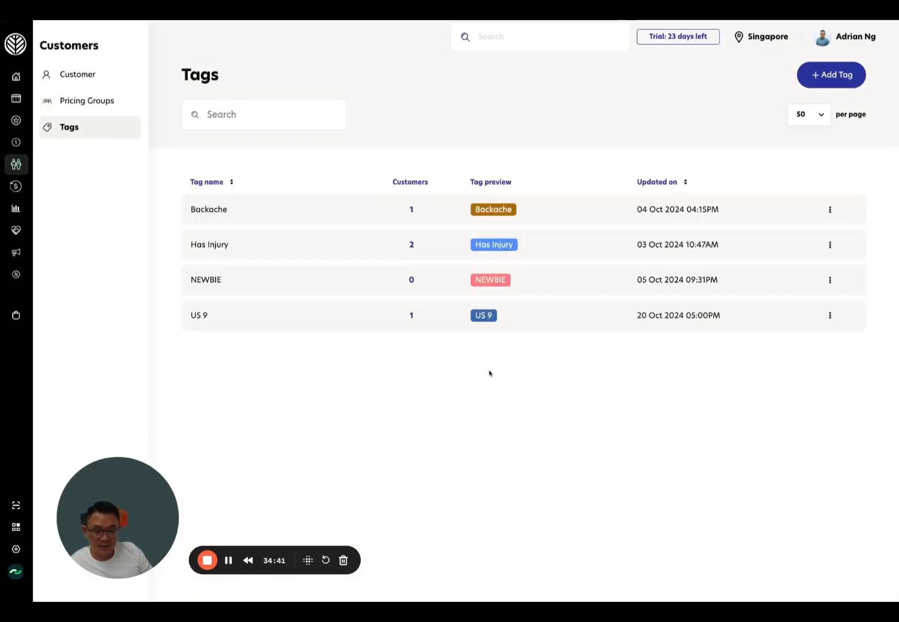
{"action": "left_click", "coordinate": [842, 76]}
{"action": "left_click", "coordinate": [524, 392]}
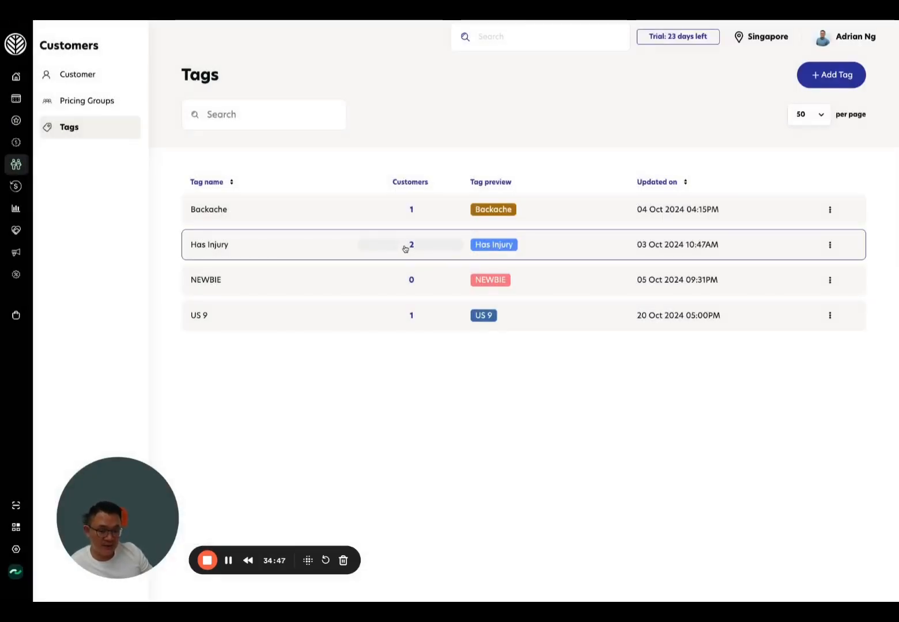
{"action": "left_click", "coordinate": [830, 245]}
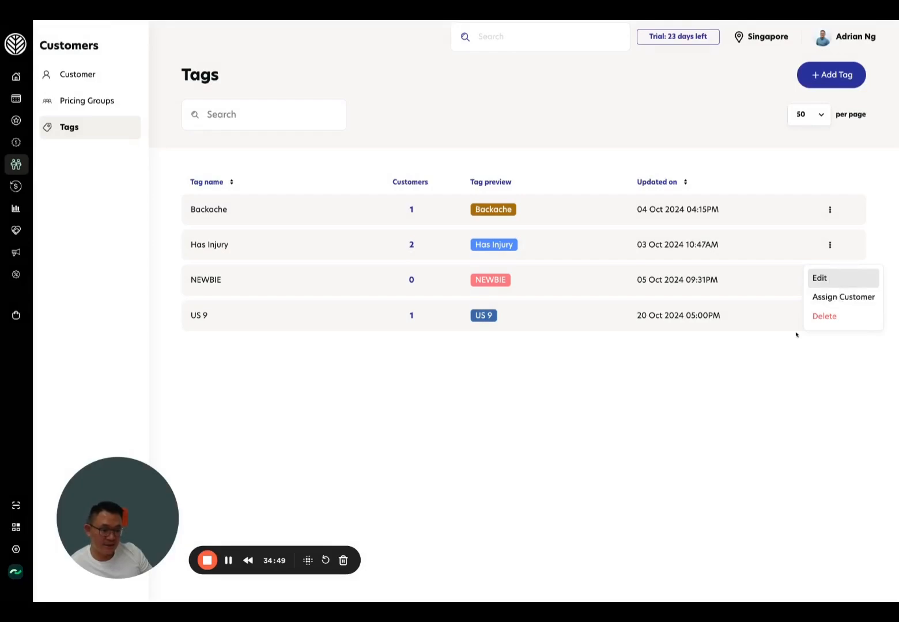
{"action": "left_click", "coordinate": [720, 399]}
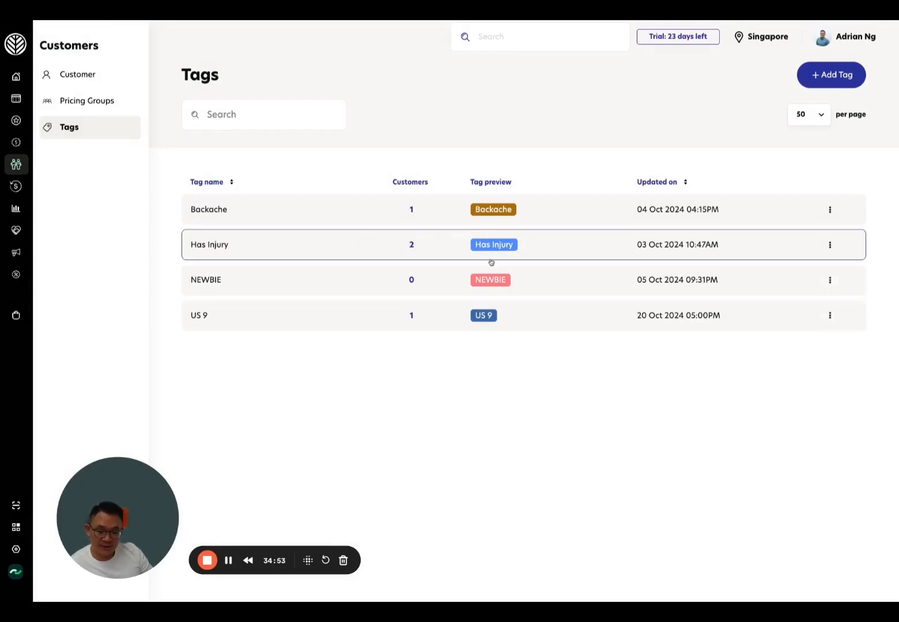
- Return to the class bookings and reopen the attendee list of the 3:00 PM Hatha Yoga class
{"action": "mouse_move", "coordinate": [18, 121]}
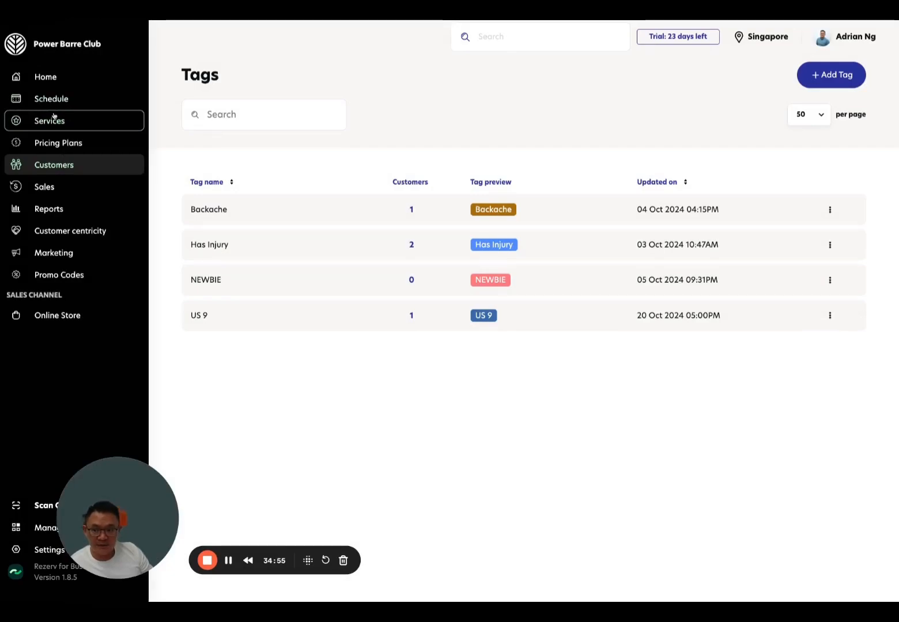
{"action": "left_click", "coordinate": [56, 121]}
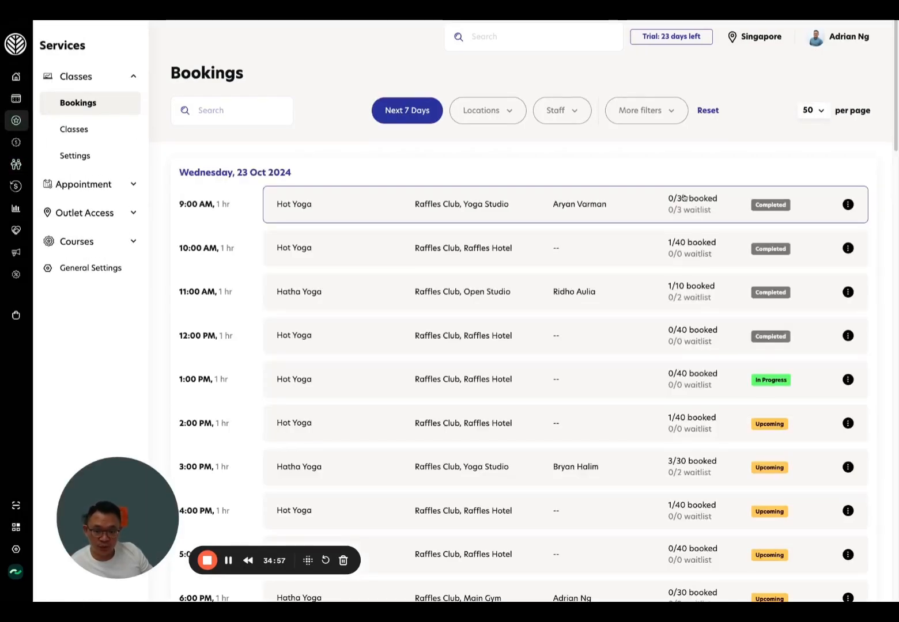
{"action": "scroll", "coordinate": [576, 392], "scroll_direction": "down", "scroll_amount": 2}
{"action": "left_click", "coordinate": [603, 355]}
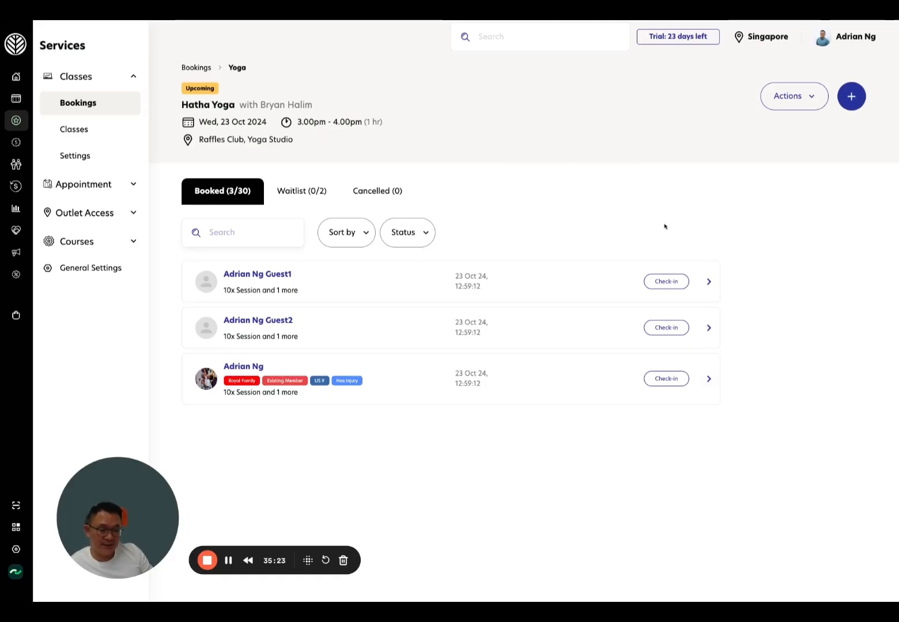
- Start a new booking for the Hatha Yoga class, choose an existing customer and review their eligible memberships and packages
{"action": "left_click", "coordinate": [840, 103]}
{"action": "type", "text": "rani"}
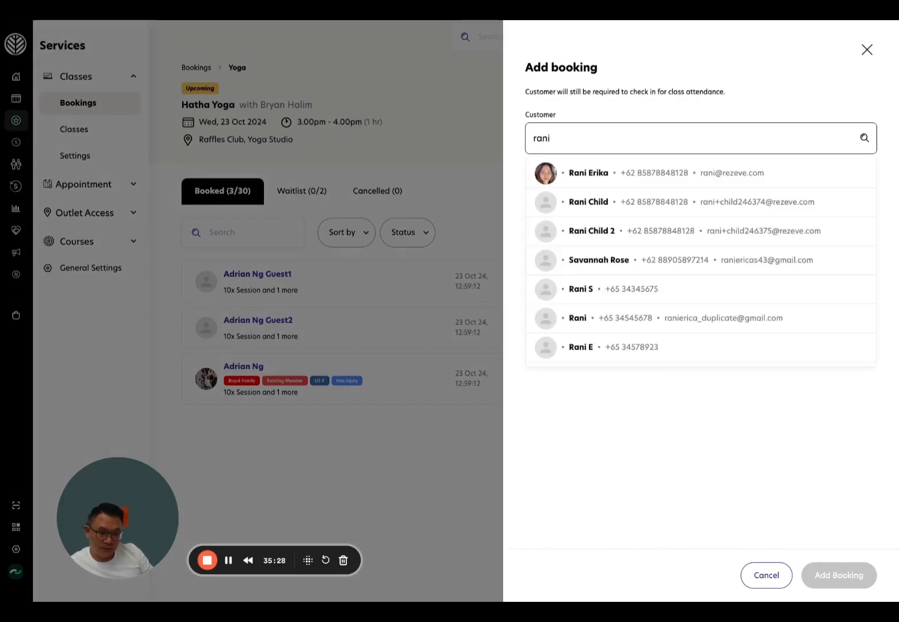
{"action": "left_click", "coordinate": [694, 174]}
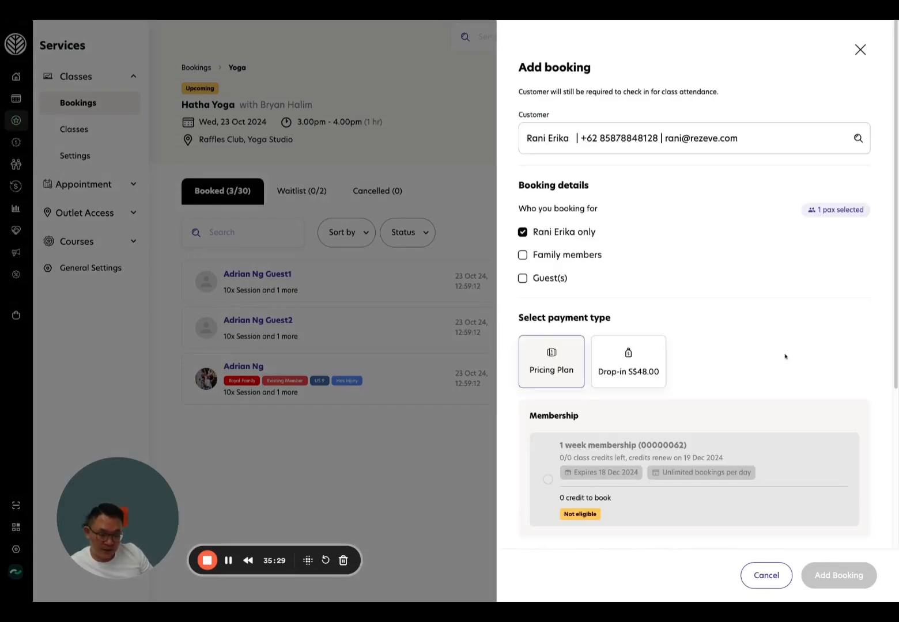
{"action": "scroll", "coordinate": [820, 354], "scroll_direction": "down", "scroll_amount": 4}
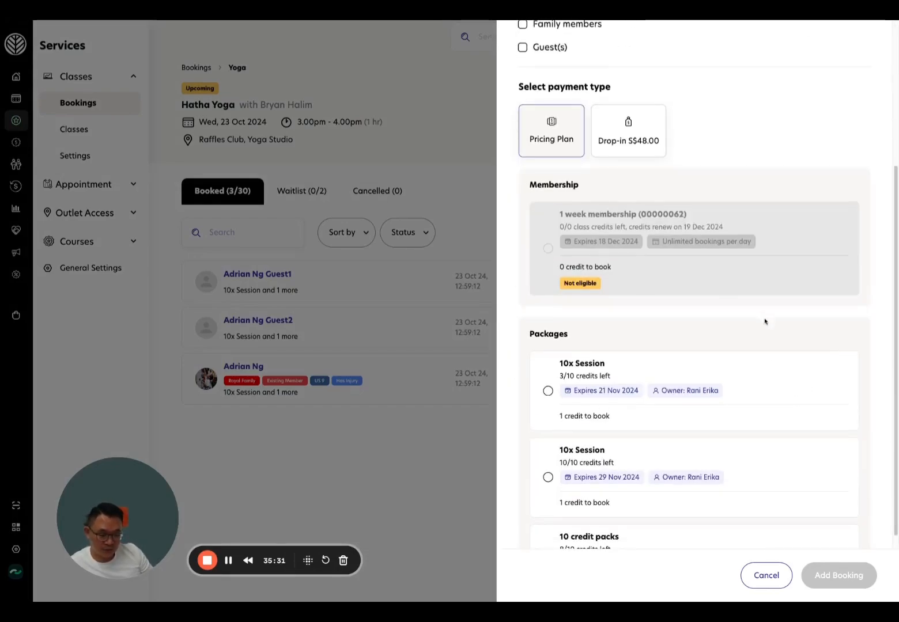
{"action": "scroll", "coordinate": [765, 319], "scroll_direction": "down", "scroll_amount": 2}
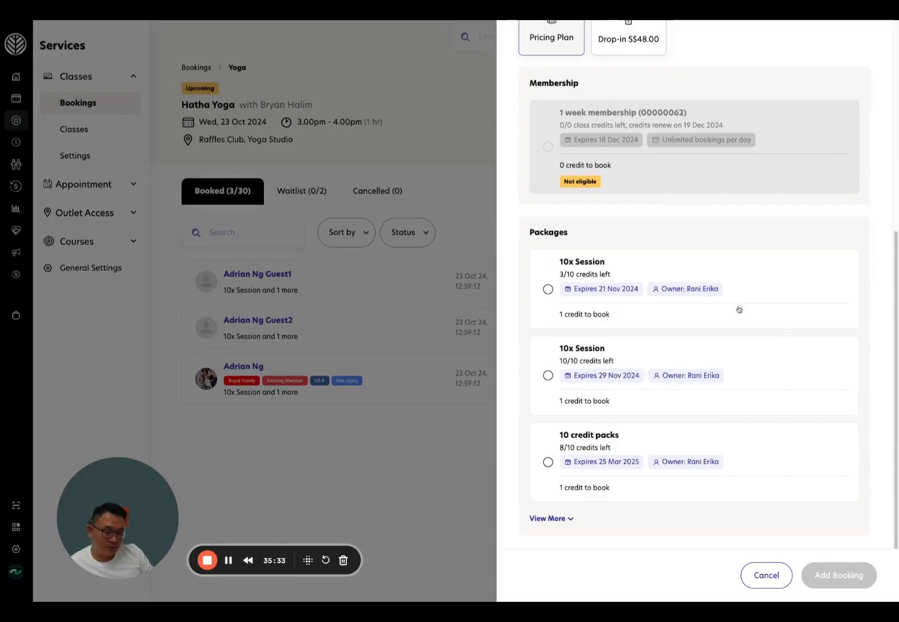
- Choose the customer's 10x Session package expiring 21 Nov 2024 as payment and add the booking to the Hatha Yoga class
{"action": "scroll", "coordinate": [737, 307], "scroll_direction": "up", "scroll_amount": 6}
{"action": "scroll", "coordinate": [712, 321], "scroll_direction": "down", "scroll_amount": 5}
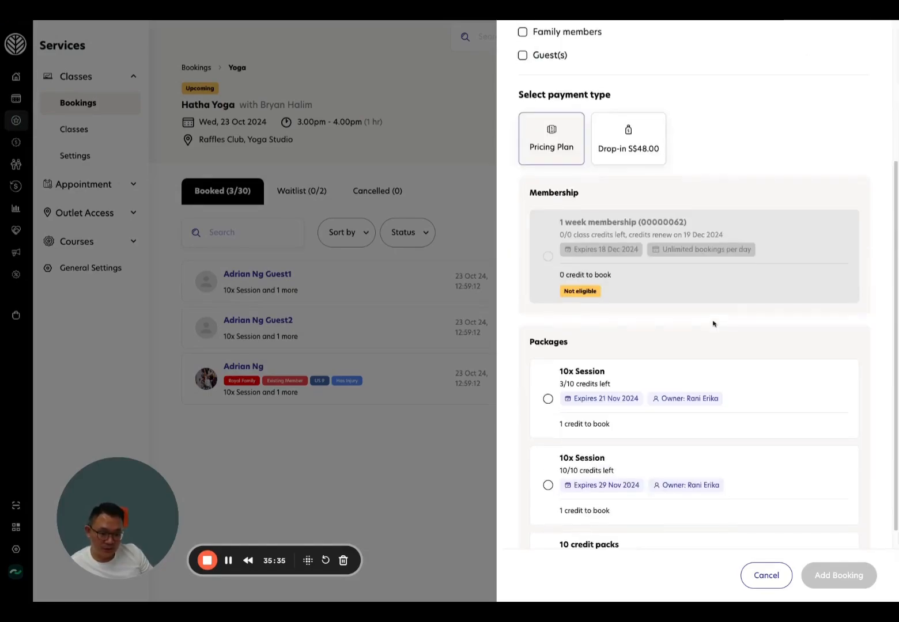
{"action": "left_click", "coordinate": [605, 284]}
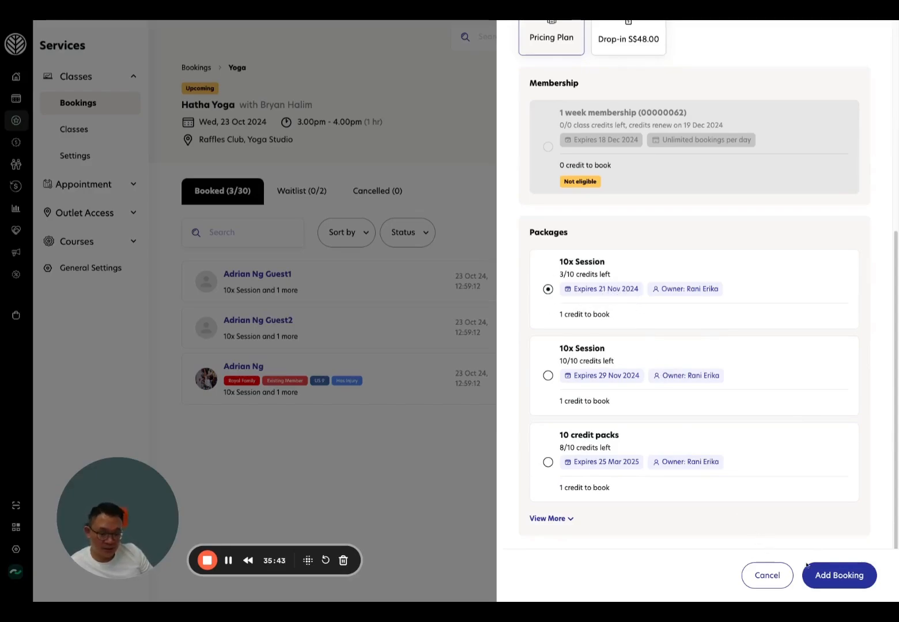
{"action": "left_click", "coordinate": [812, 579]}
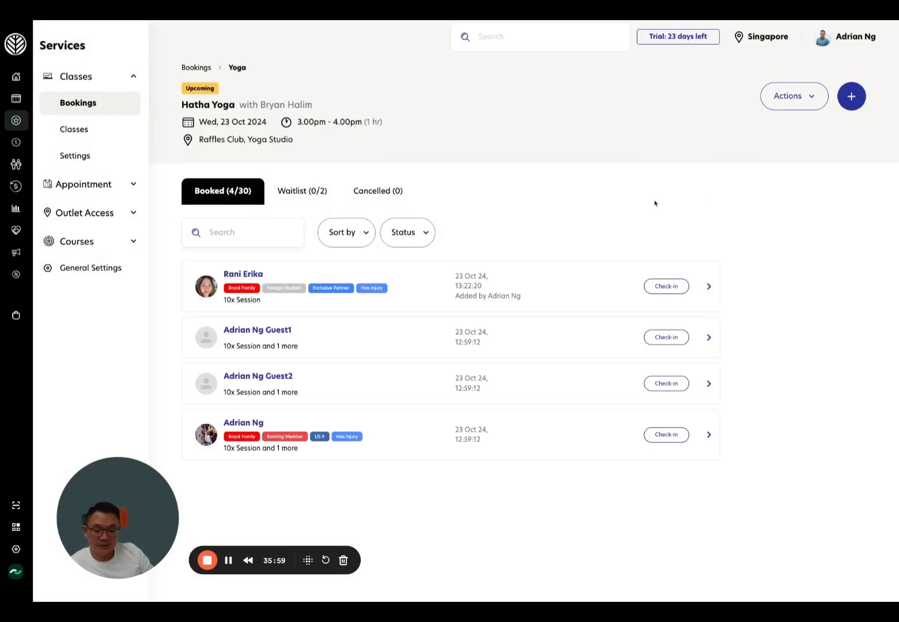
- Check the Hatha Yoga class date and time, and examine the new booking's package credit usage in its details
{"action": "double_click", "coordinate": [219, 122]}
{"action": "left_click", "coordinate": [310, 123]}
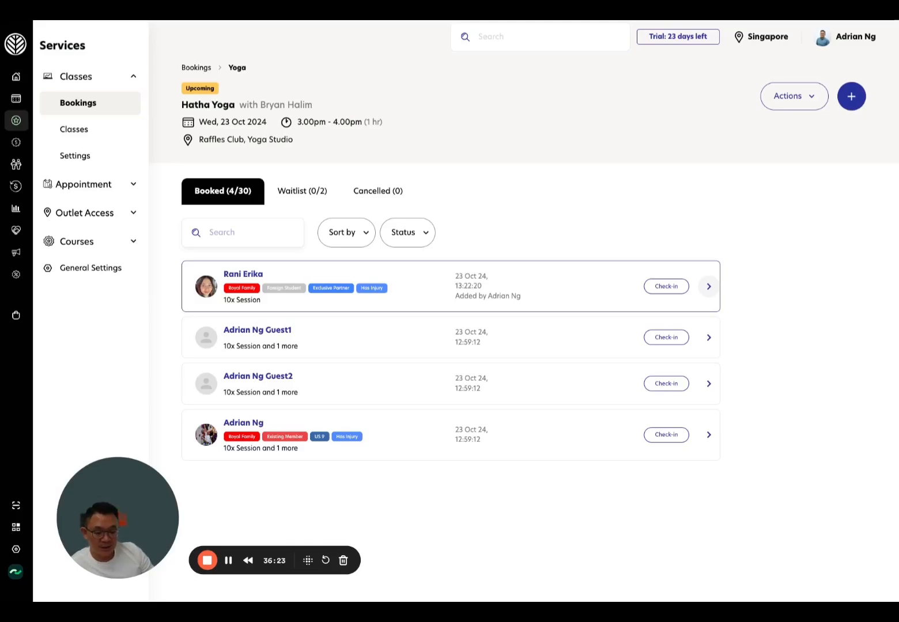
{"action": "left_click", "coordinate": [708, 286]}
{"action": "left_click_drag", "start_coordinate": [527, 215], "coordinate": [580, 218]}
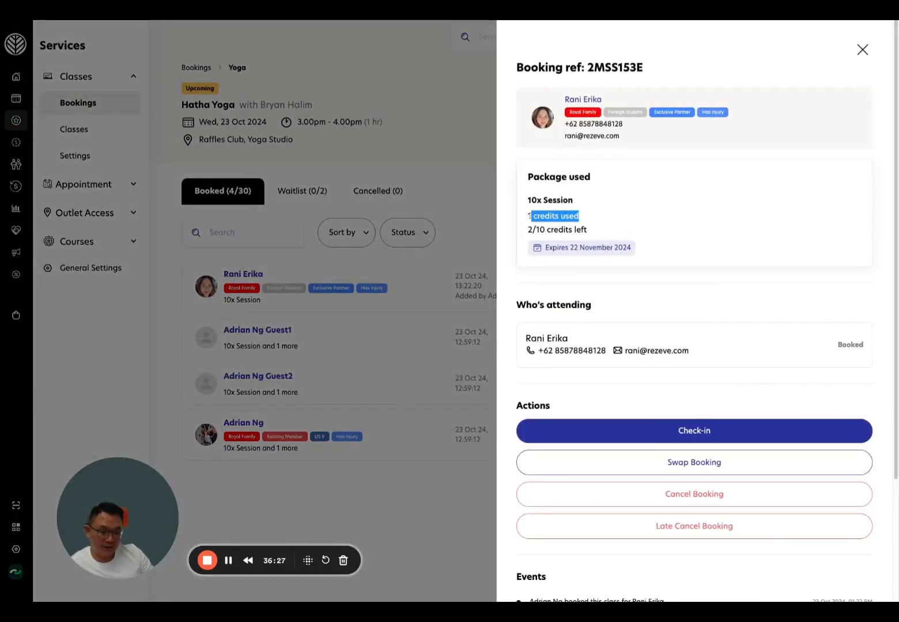
{"action": "left_click", "coordinate": [482, 231]}
{"action": "left_click", "coordinate": [708, 287]}
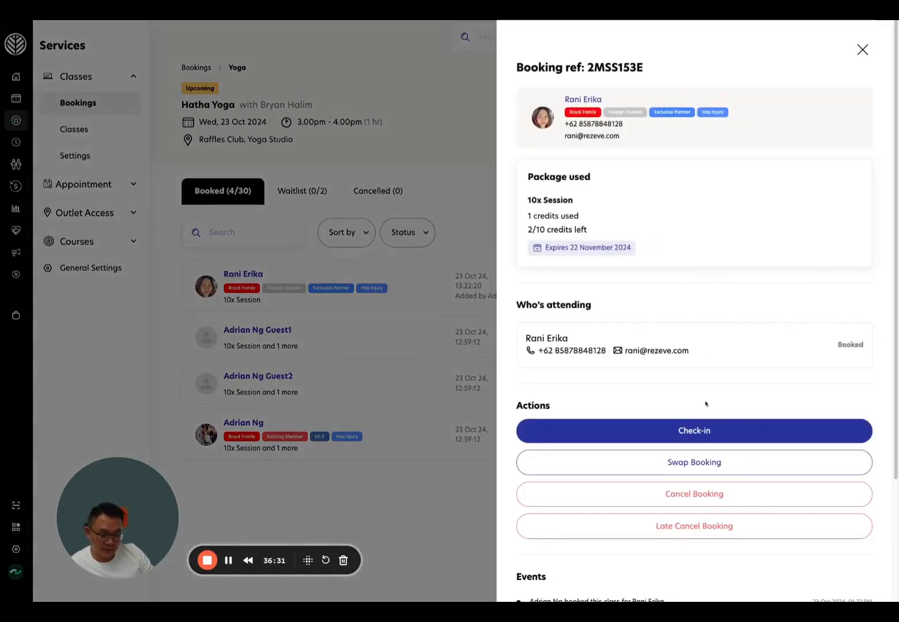
- Cancel the customer's Hatha Yoga booking, keeping the alert to affected customers and staff enabled
{"action": "scroll", "coordinate": [706, 404], "scroll_direction": "down", "scroll_amount": 2}
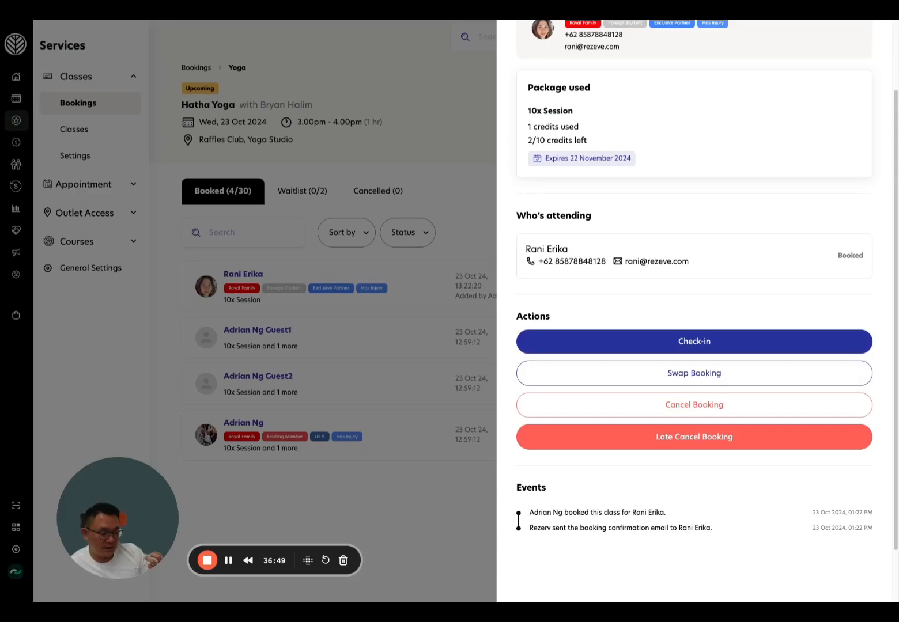
{"action": "left_click", "coordinate": [682, 410]}
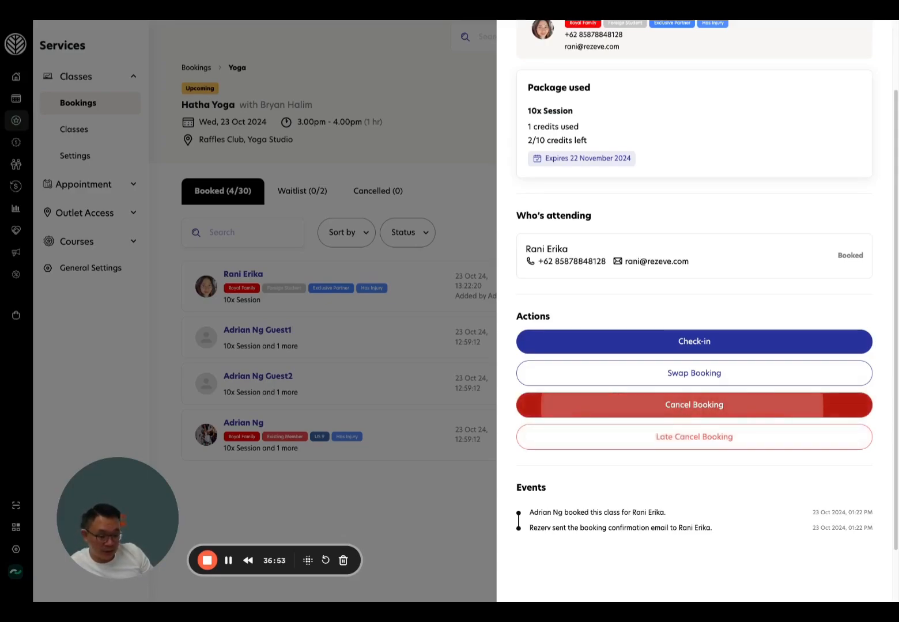
{"action": "left_click_drag", "start_coordinate": [414, 314], "coordinate": [455, 321]}
{"action": "left_click", "coordinate": [418, 309]}
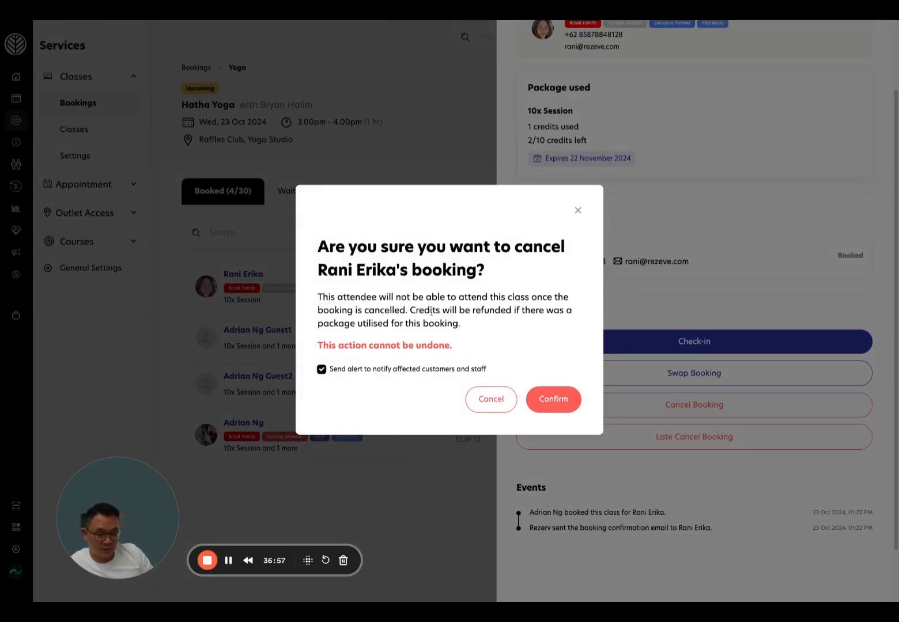
{"action": "left_click", "coordinate": [539, 397]}
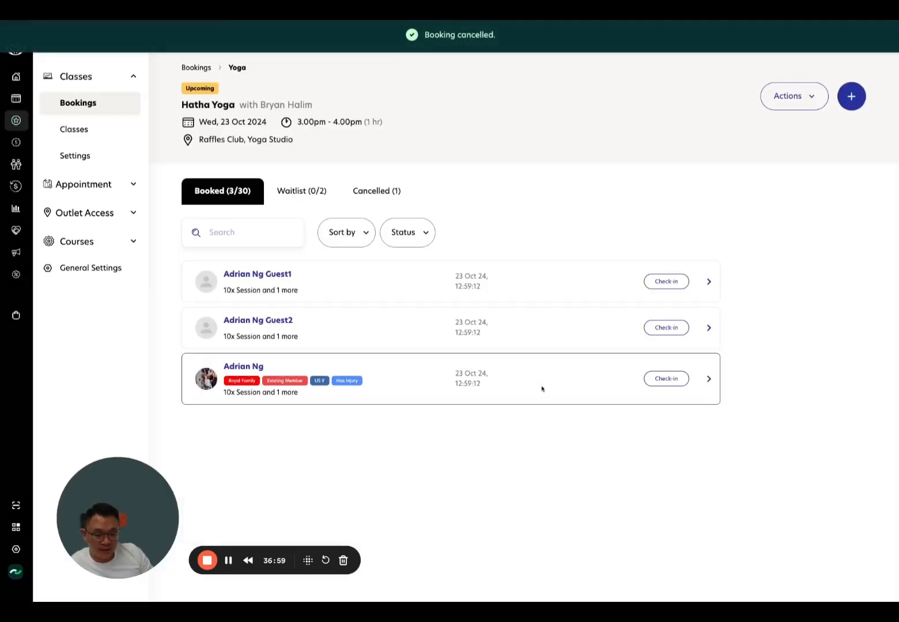
- Examine the cancelled Hatha Yoga booking's package credits and event history, and close its details
{"action": "left_click", "coordinate": [371, 194]}
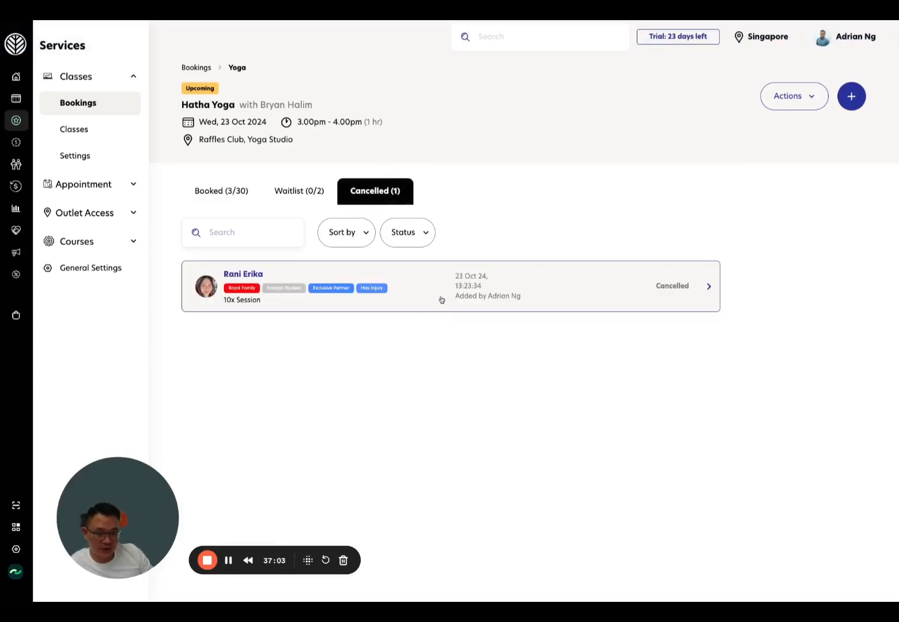
{"action": "left_click", "coordinate": [708, 286]}
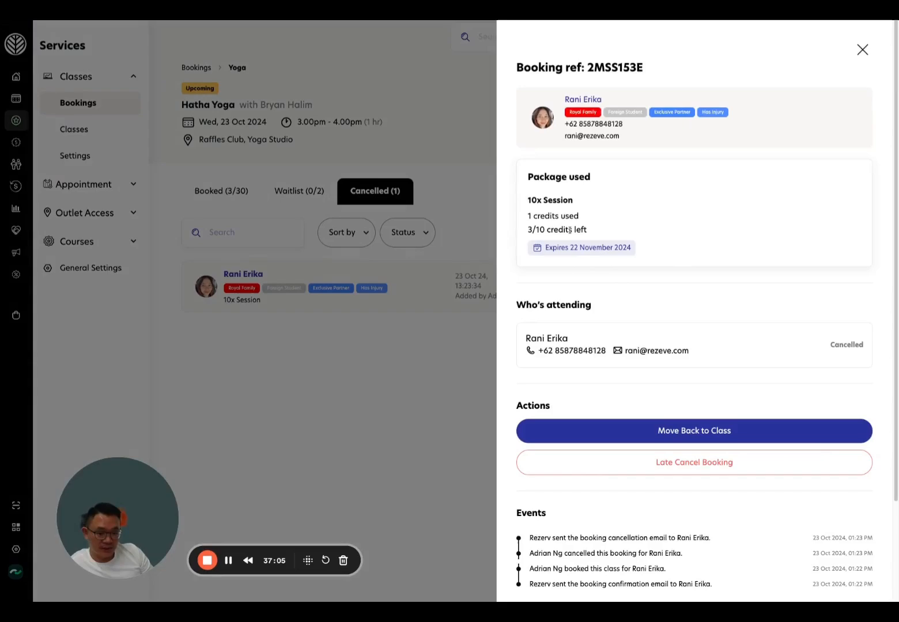
{"action": "double_click", "coordinate": [591, 235]}
{"action": "triple_click", "coordinate": [591, 235]}
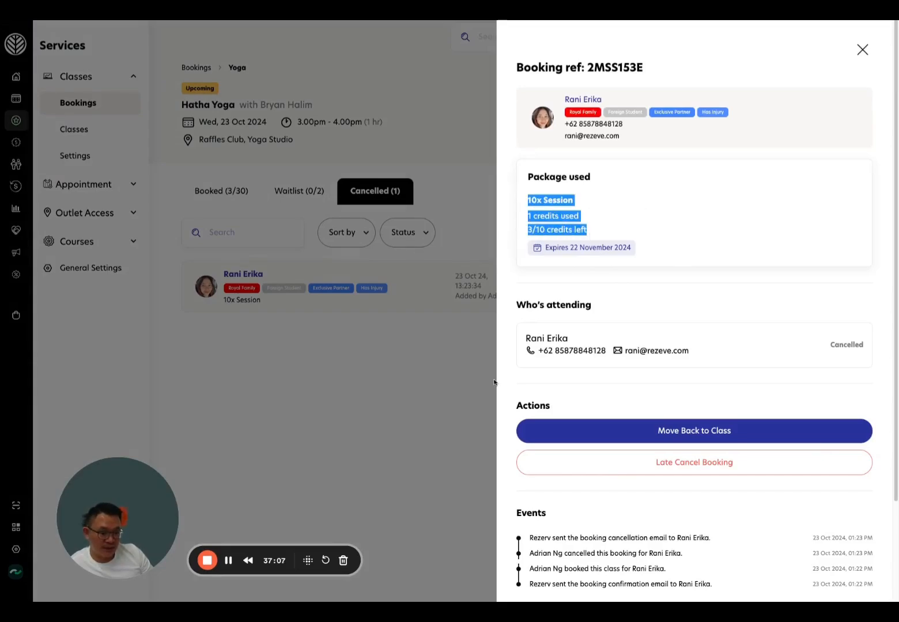
{"action": "scroll", "coordinate": [641, 529], "scroll_direction": "down", "scroll_amount": 2}
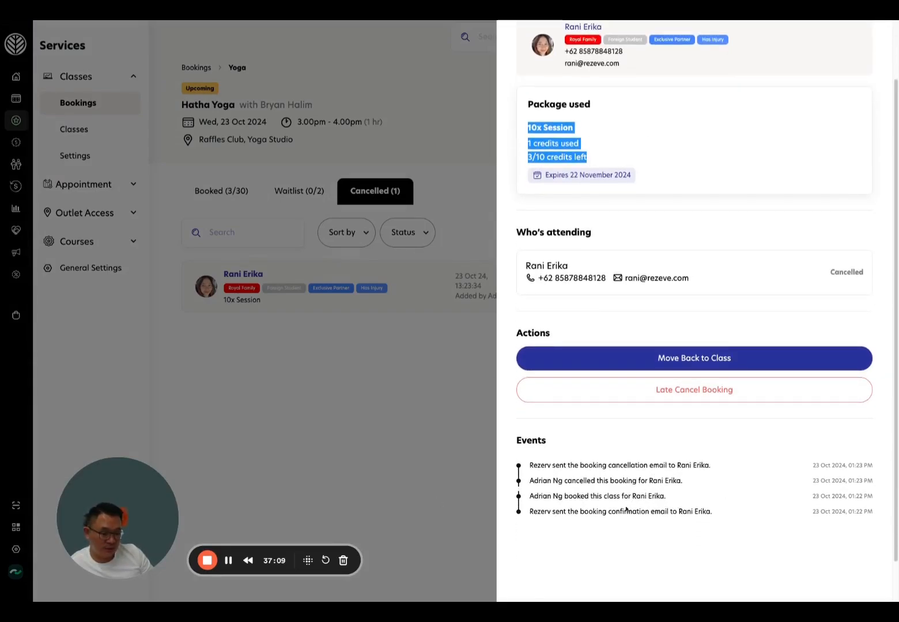
{"action": "left_click_drag", "start_coordinate": [627, 510], "coordinate": [606, 480]}
{"action": "left_click", "coordinate": [315, 475]}
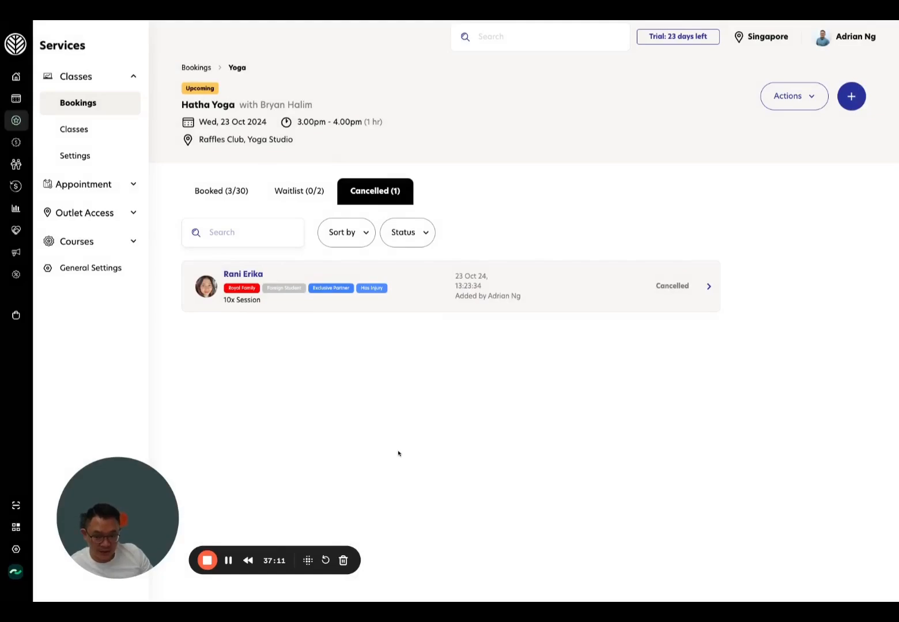
- Filter the class bookings to Yesterday and open the 3:00 PM Hot Yoga class of 22 Oct 2024
{"action": "left_click", "coordinate": [230, 193]}
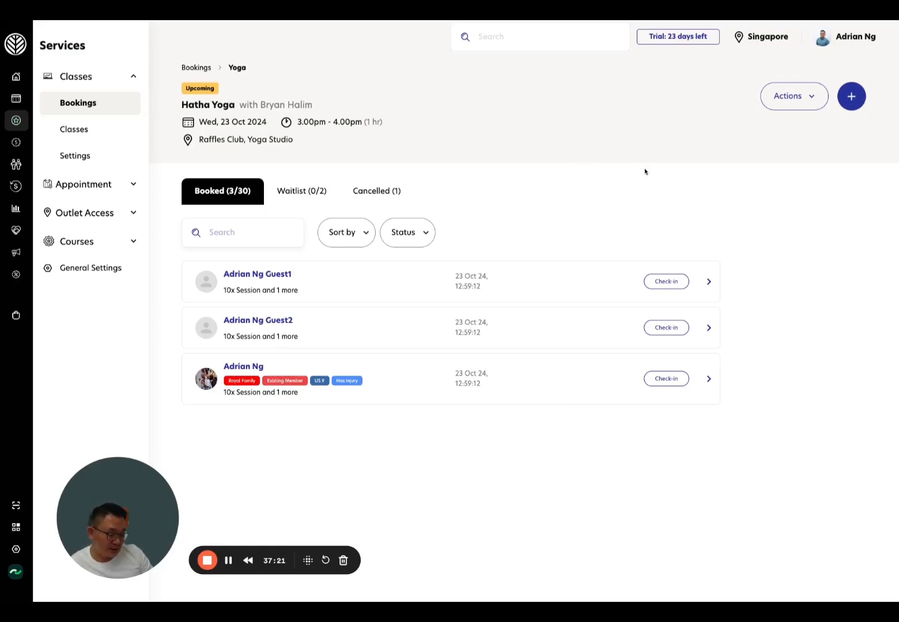
{"action": "left_click", "coordinate": [108, 110]}
{"action": "left_click", "coordinate": [406, 115]}
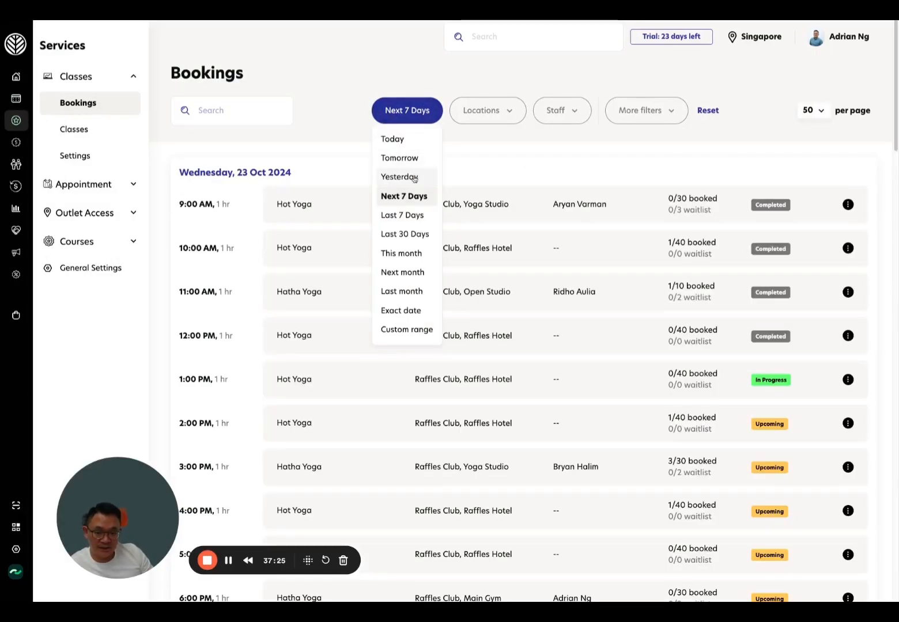
{"action": "left_click", "coordinate": [411, 176]}
{"action": "scroll", "coordinate": [611, 340], "scroll_direction": "down", "scroll_amount": 1}
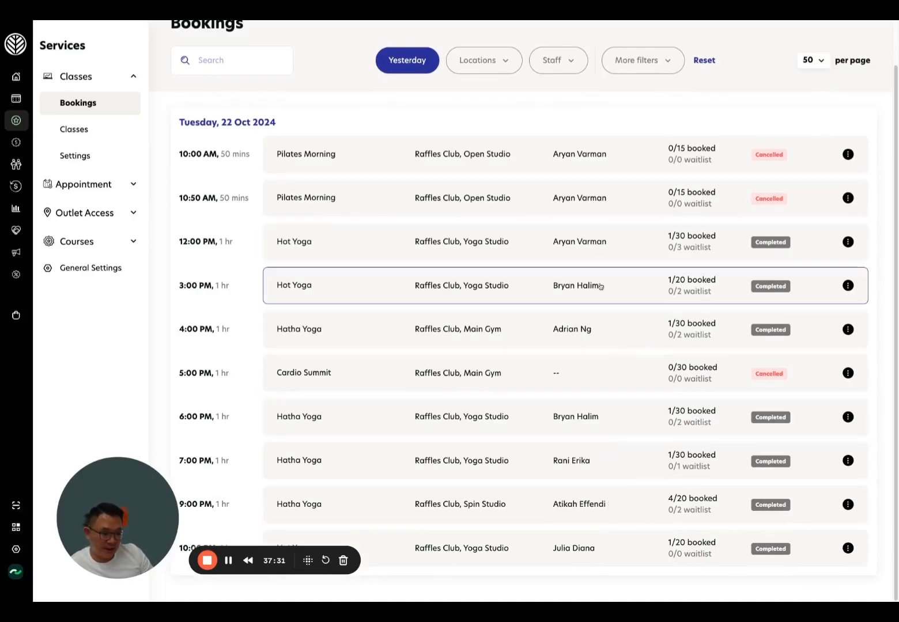
{"action": "left_click", "coordinate": [600, 289]}
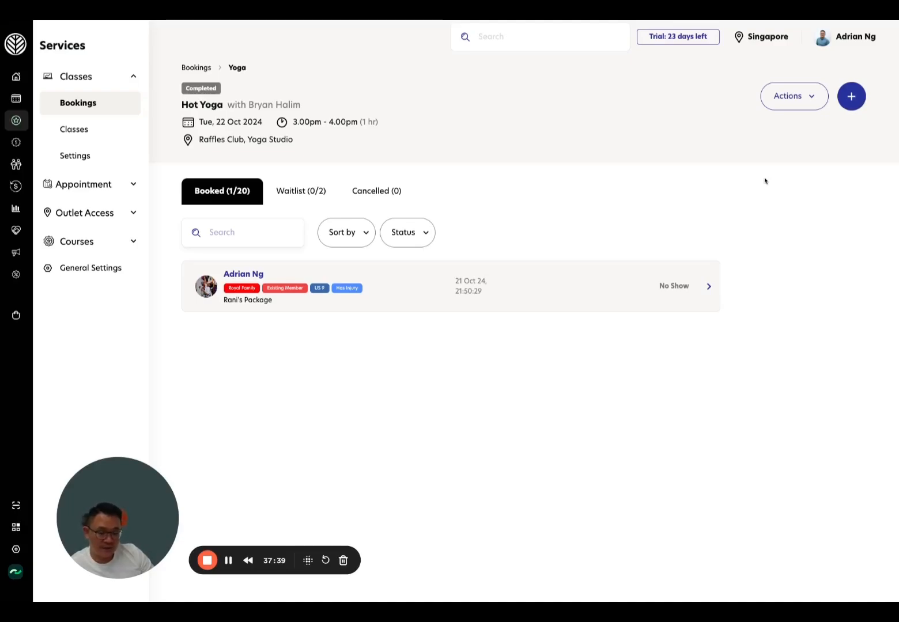
- Add a booking for the same customer to the completed Hot Yoga class, using the 10x Session package expiring 21 Nov 2024
{"action": "left_click", "coordinate": [848, 106]}
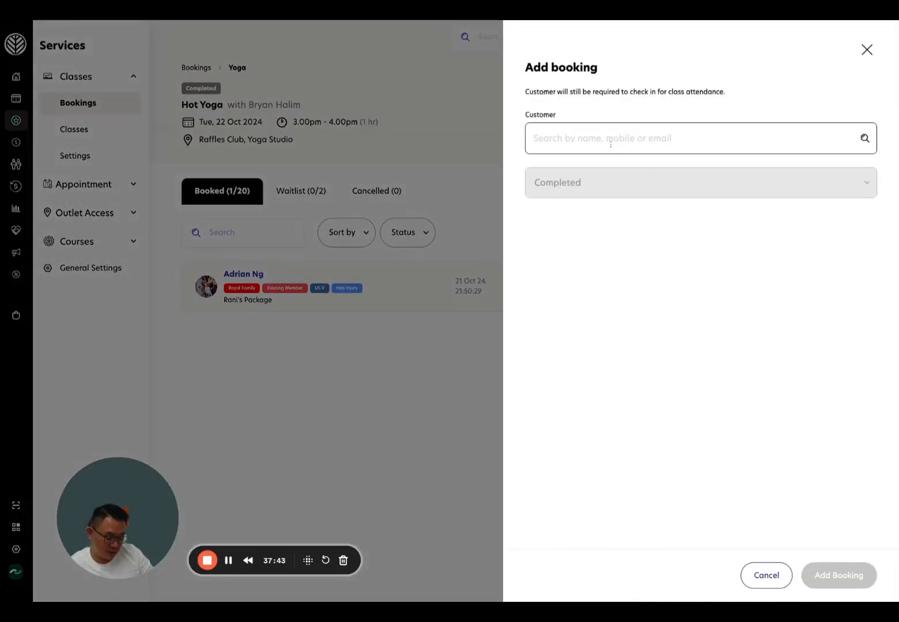
{"action": "type", "text": "rani"}
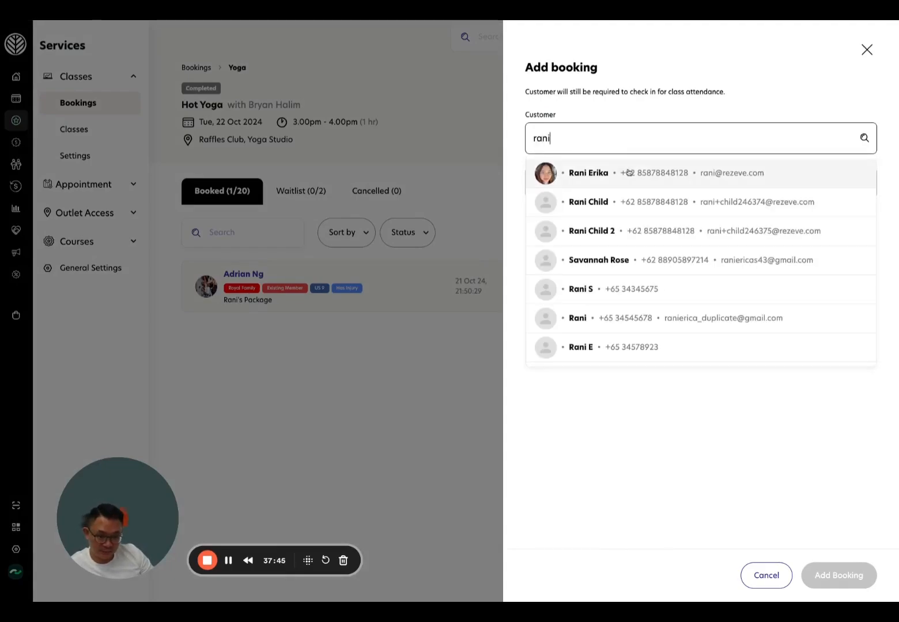
{"action": "left_click", "coordinate": [627, 172]}
{"action": "scroll", "coordinate": [685, 346], "scroll_direction": "down", "scroll_amount": 6}
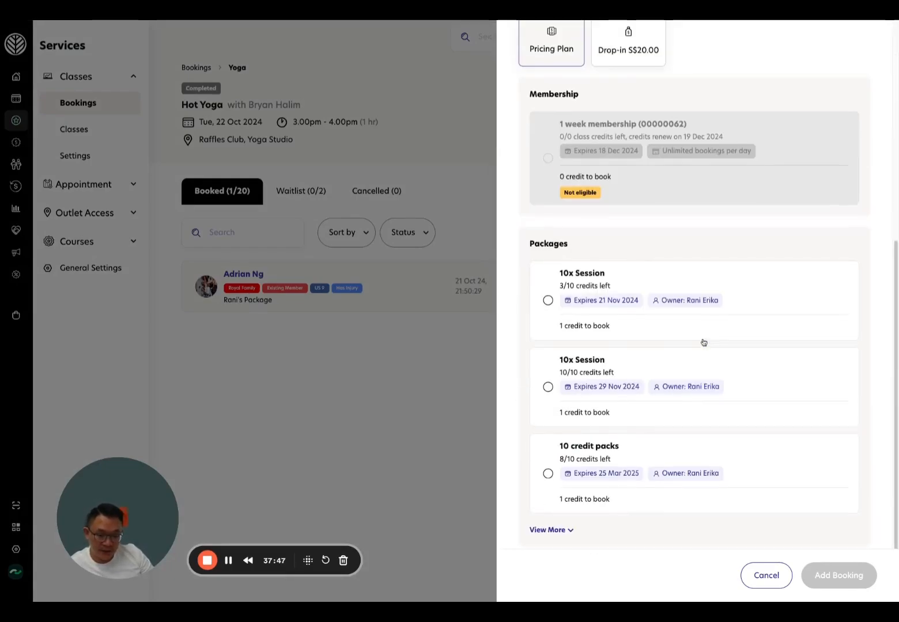
{"action": "left_click", "coordinate": [613, 288]}
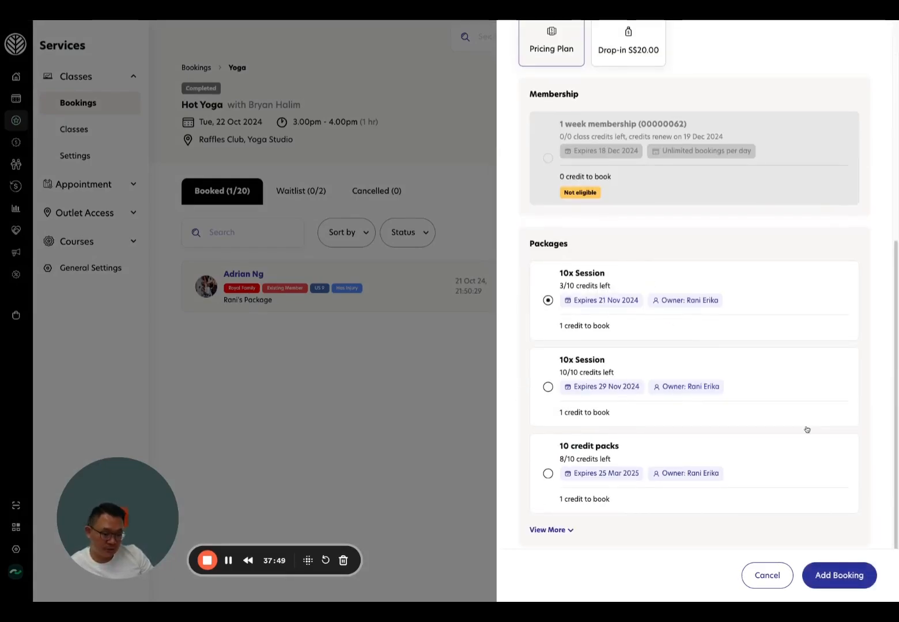
{"action": "scroll", "coordinate": [807, 432], "scroll_direction": "down", "scroll_amount": 1}
{"action": "left_click", "coordinate": [832, 575]}
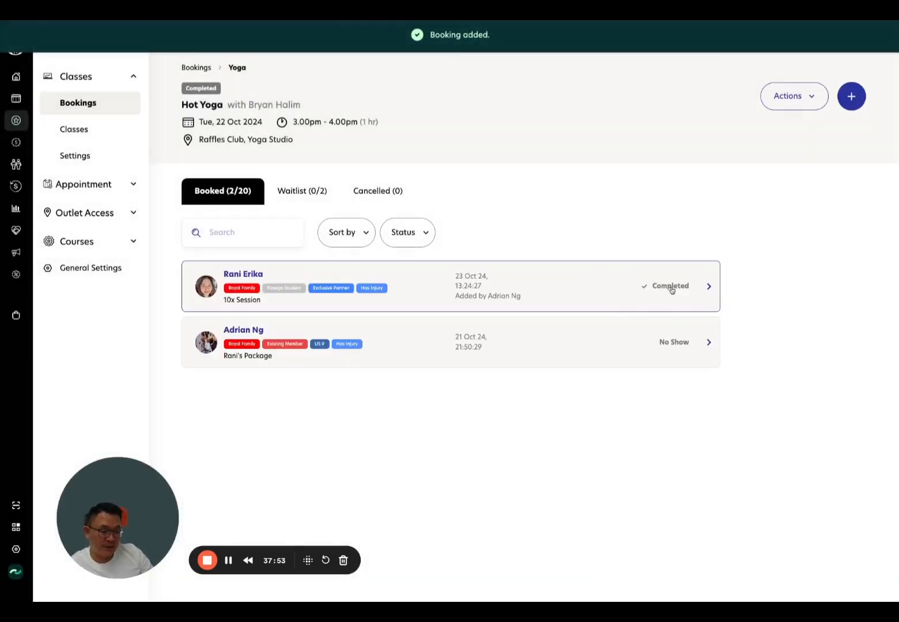
- Examine the package credits of the newly added Hot Yoga booking and close its details
{"action": "left_click", "coordinate": [708, 287]}
{"action": "triple_click", "coordinate": [616, 232]}
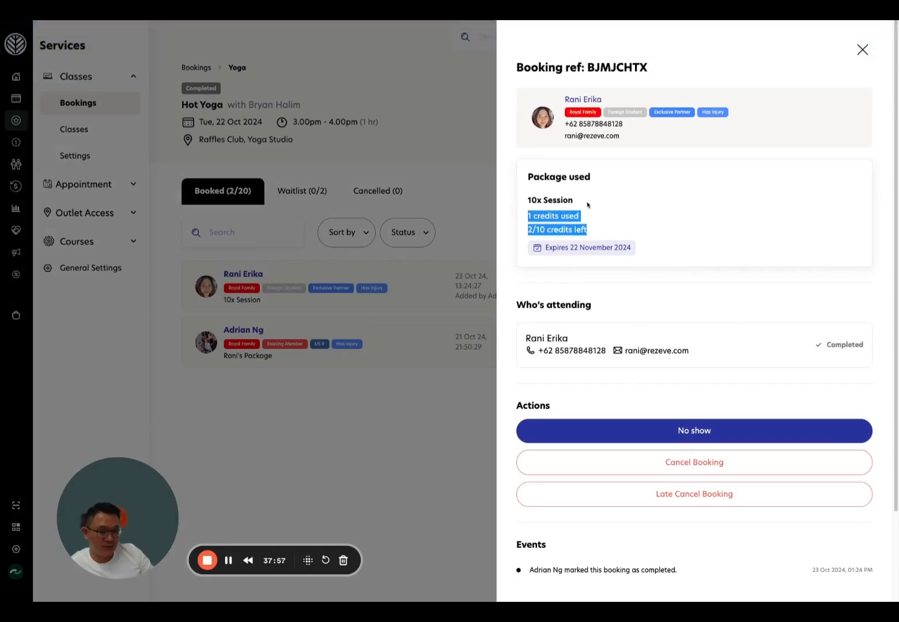
{"action": "left_click", "coordinate": [432, 447]}
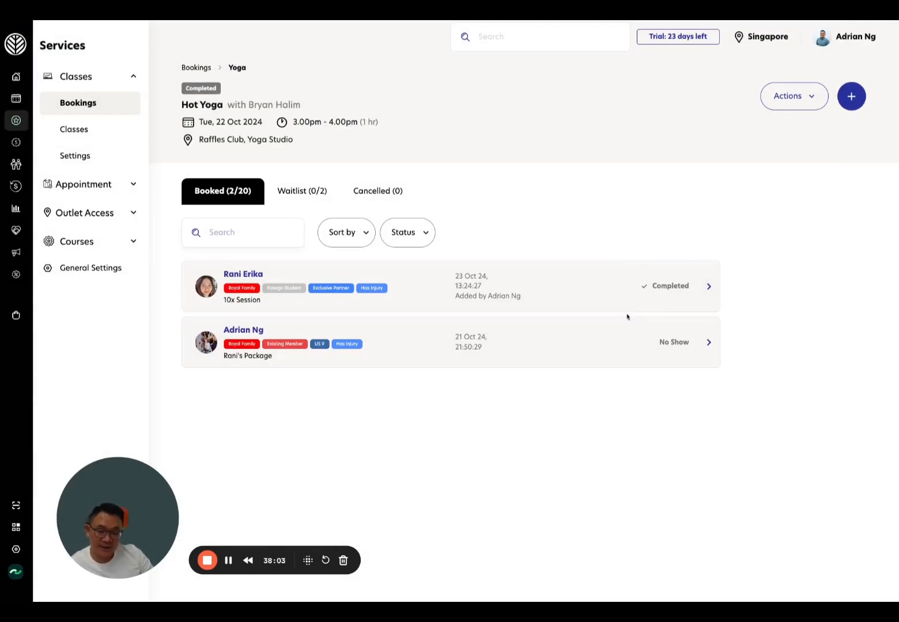
- Return to the class bookings list, switch to the appointment bookings and filter them to Next 7 Days
{"action": "left_click", "coordinate": [125, 110]}
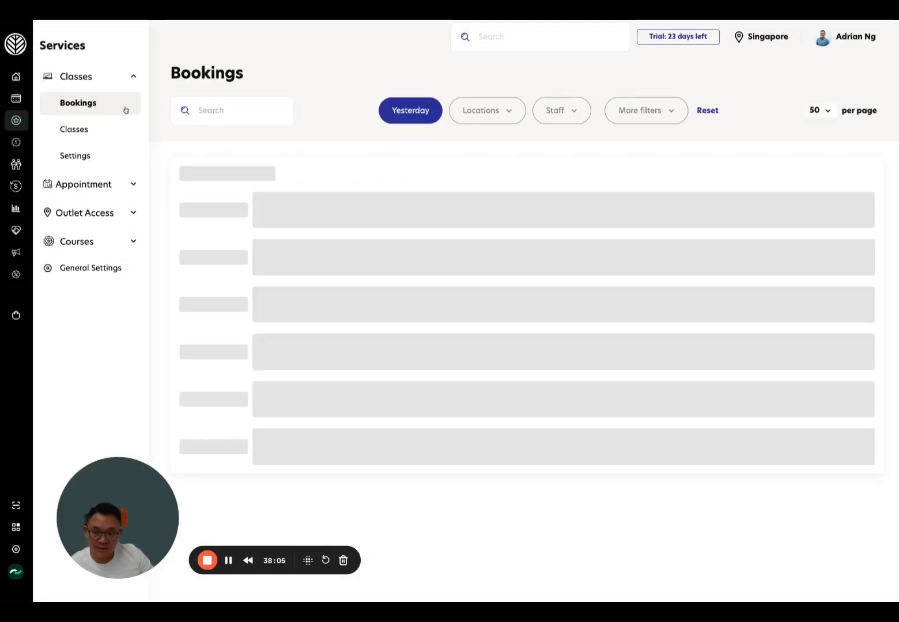
{"action": "scroll", "coordinate": [636, 298], "scroll_direction": "down", "scroll_amount": 2}
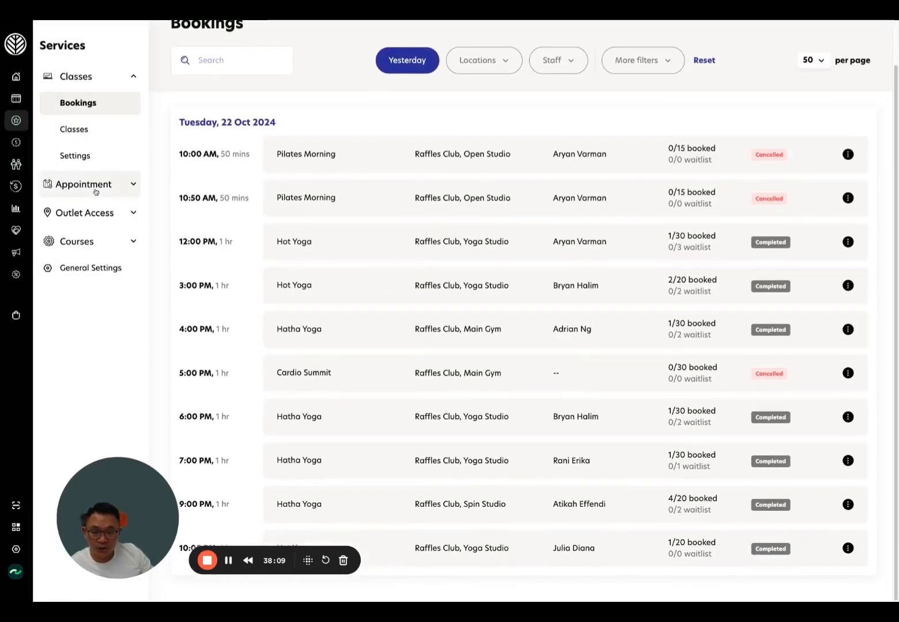
{"action": "left_click", "coordinate": [95, 189]}
{"action": "left_click", "coordinate": [87, 132]}
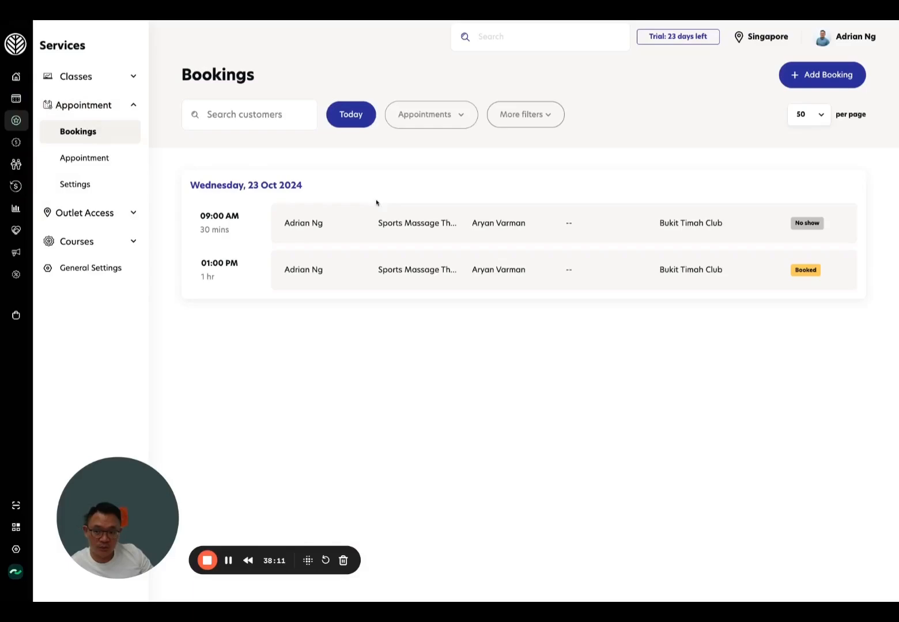
{"action": "left_click", "coordinate": [360, 124]}
{"action": "left_click", "coordinate": [368, 201]}
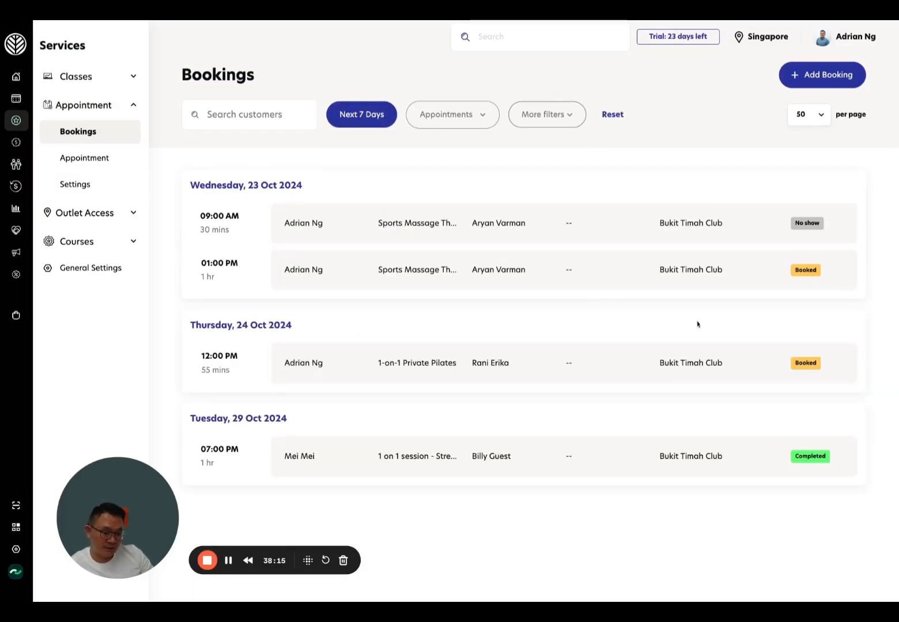
- Open the 01:00 PM Sports Massage Therapy appointment on 23 Oct 2024 and select a different staff member for it
{"action": "left_click", "coordinate": [470, 279]}
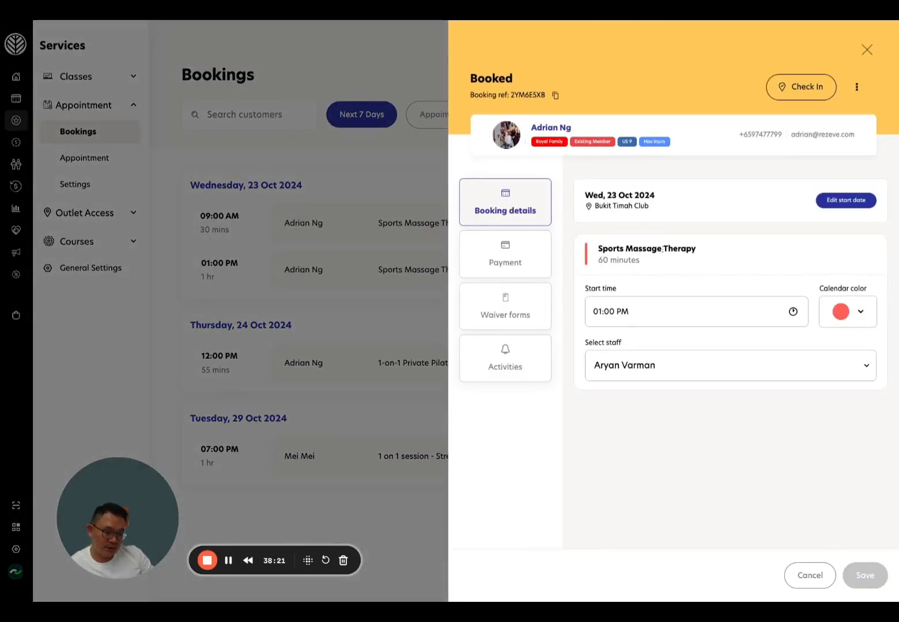
{"action": "left_click", "coordinate": [620, 370]}
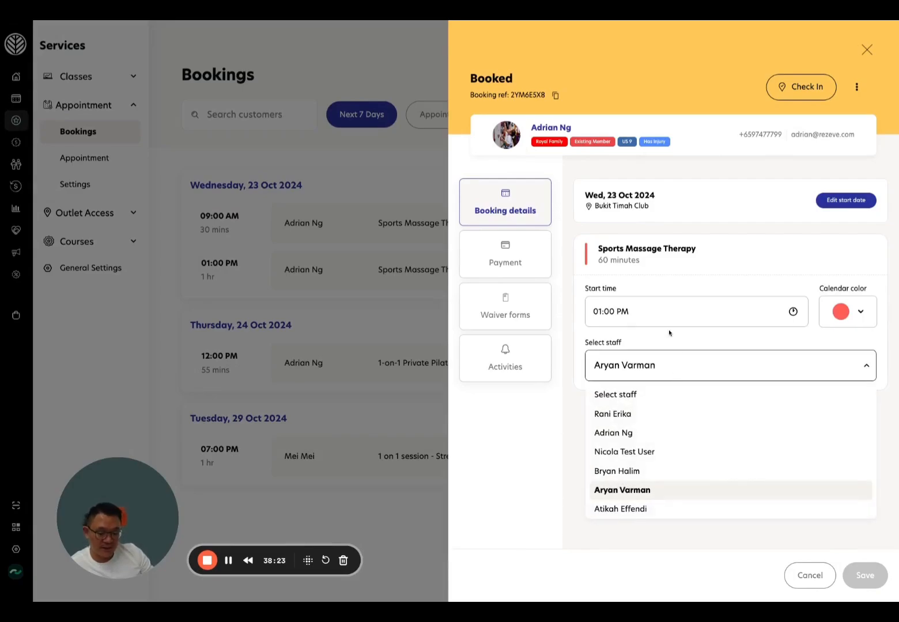
{"action": "left_click", "coordinate": [645, 470]}
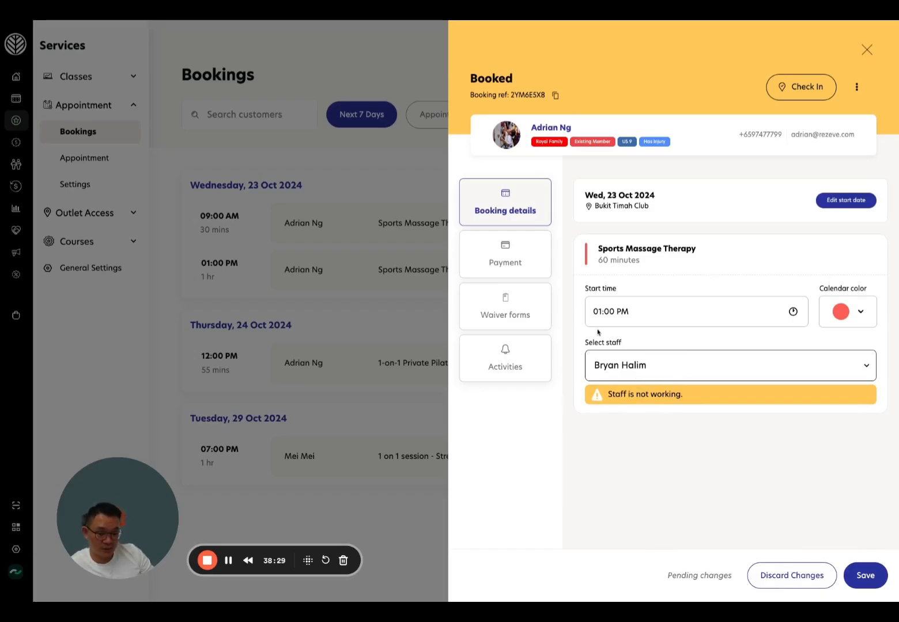
- Review the payment, waiver forms and activities of the open Sports Massage Therapy appointment and close it without saving
{"action": "left_click", "coordinate": [526, 269]}
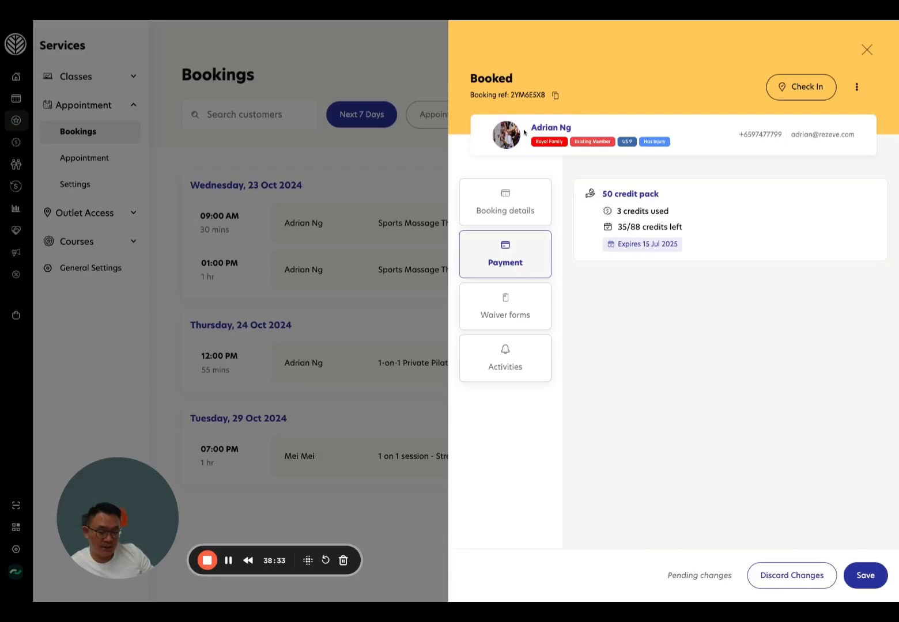
{"action": "left_click", "coordinate": [517, 321]}
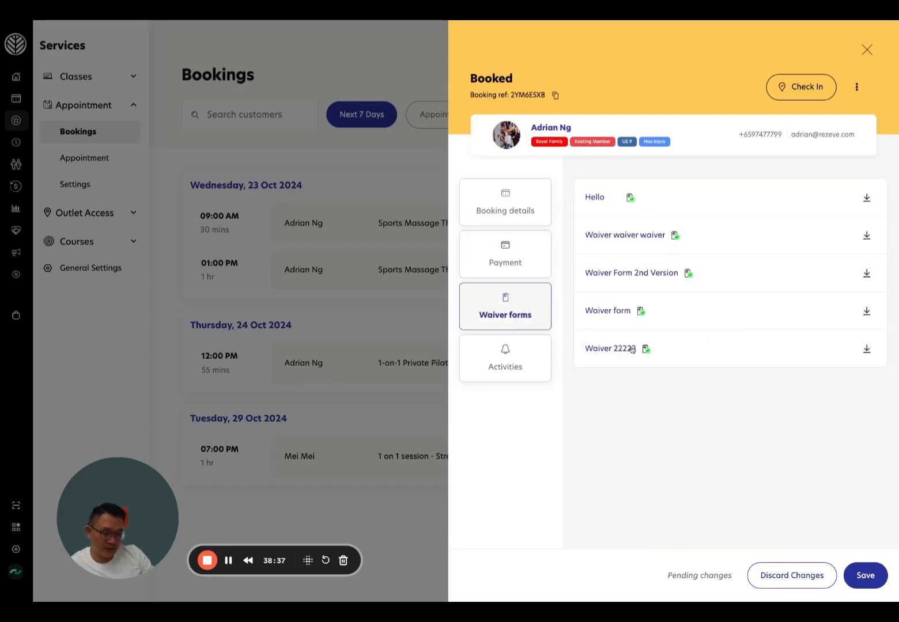
{"action": "left_click", "coordinate": [544, 366]}
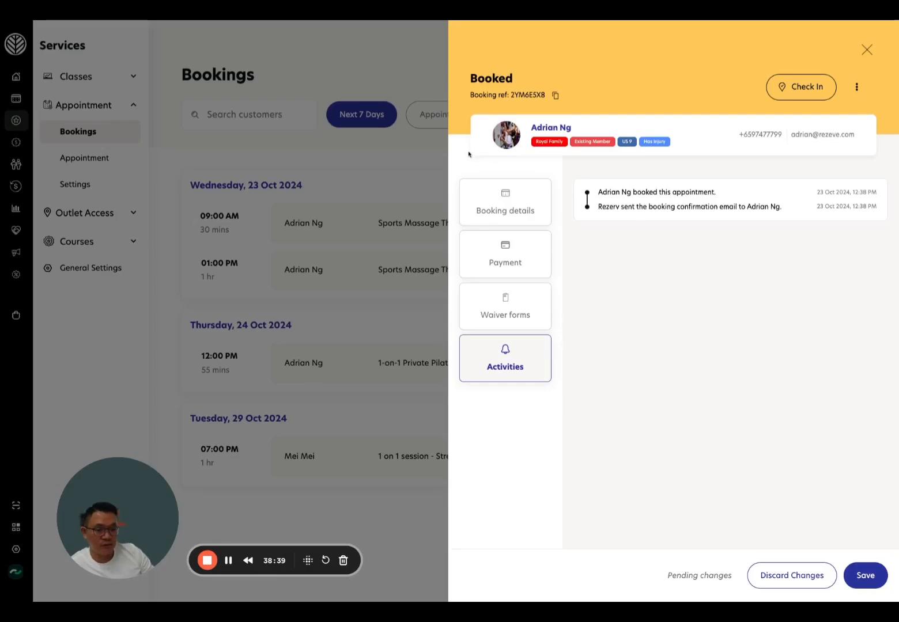
{"action": "left_click", "coordinate": [490, 202]}
{"action": "left_click", "coordinate": [867, 49]}
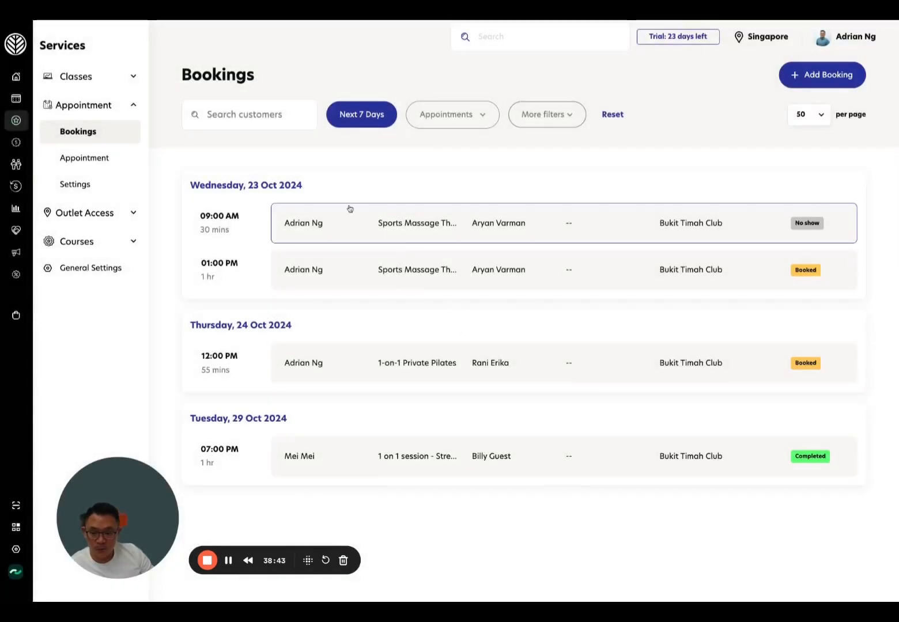
- Open the customer's profile from the 09:00 AM appointment on 23 Oct 2024 and examine the spending, booking and class attendance totals
{"action": "left_click", "coordinate": [322, 232]}
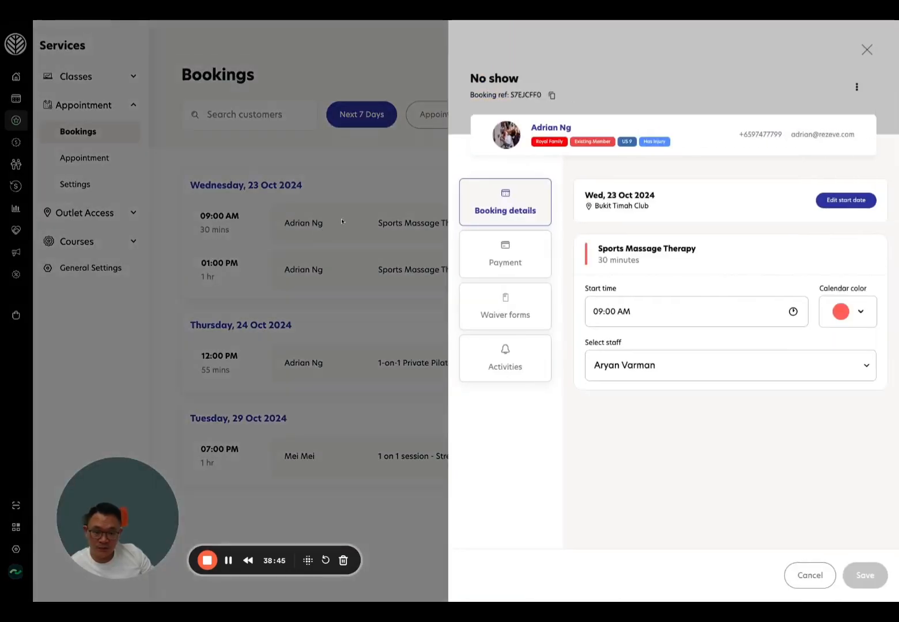
{"action": "left_click", "coordinate": [553, 131]}
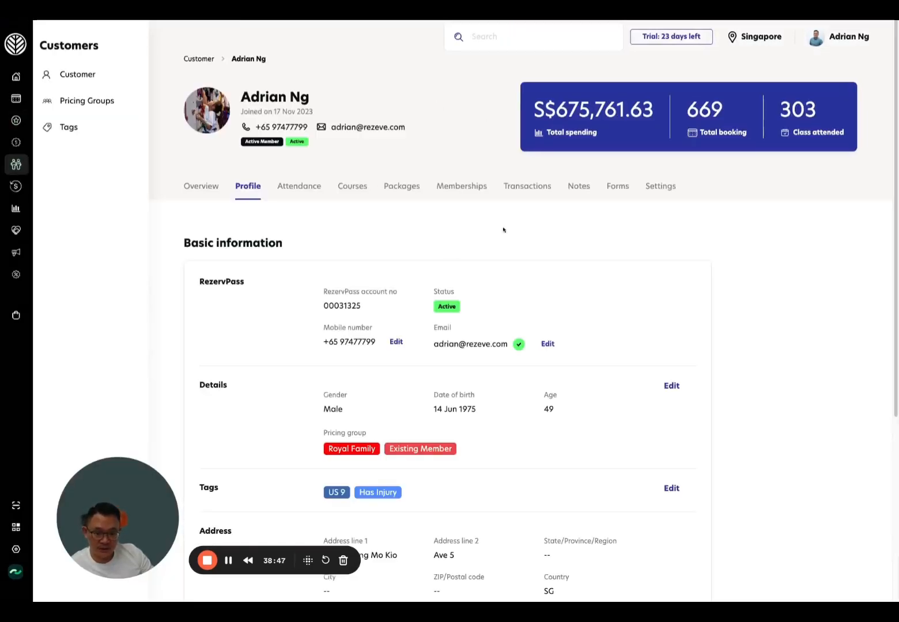
{"action": "double_click", "coordinate": [564, 109]}
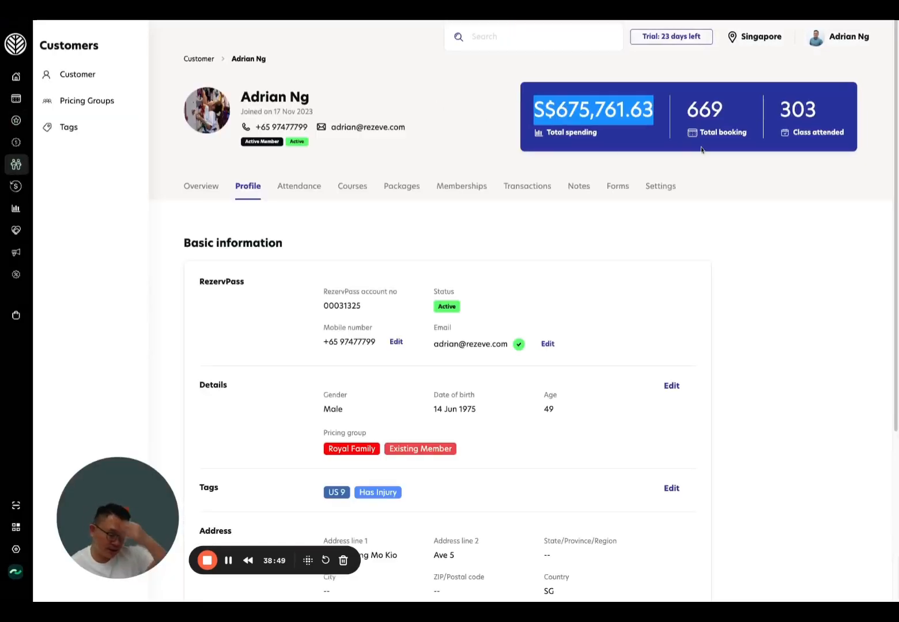
{"action": "double_click", "coordinate": [703, 105]}
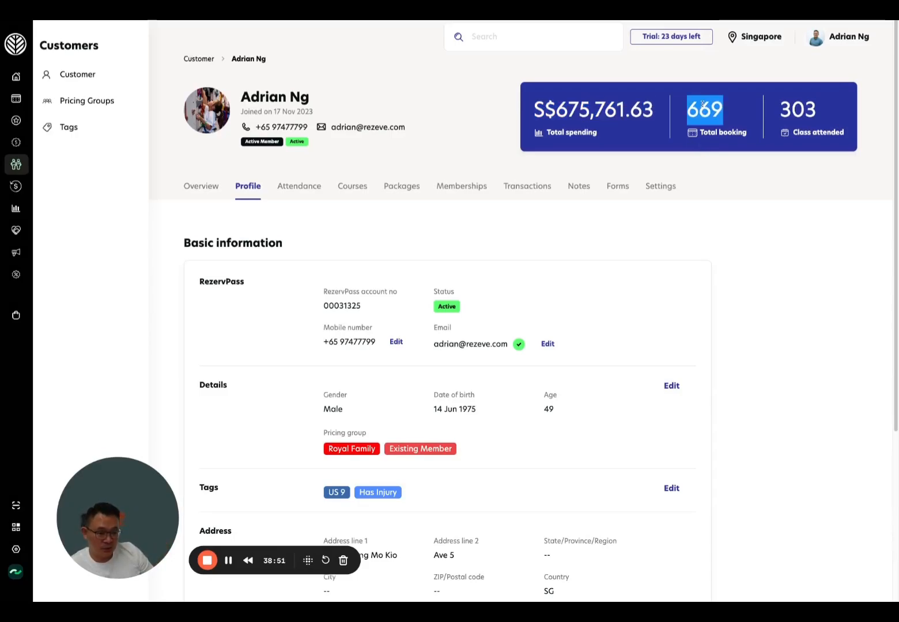
{"action": "double_click", "coordinate": [796, 110]}
{"action": "left_click", "coordinate": [811, 266]}
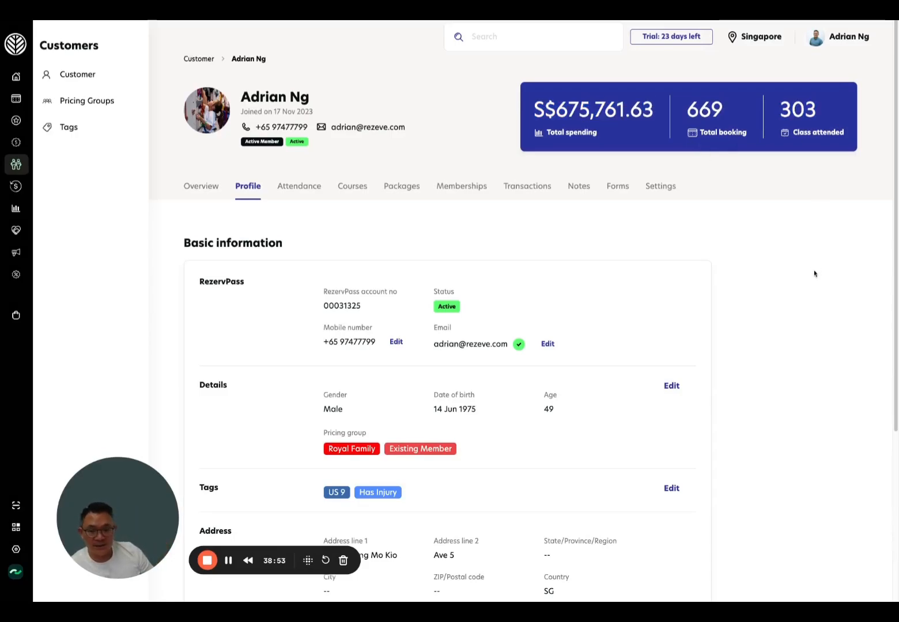
{"action": "scroll", "coordinate": [818, 352], "scroll_direction": "down", "scroll_amount": 3}
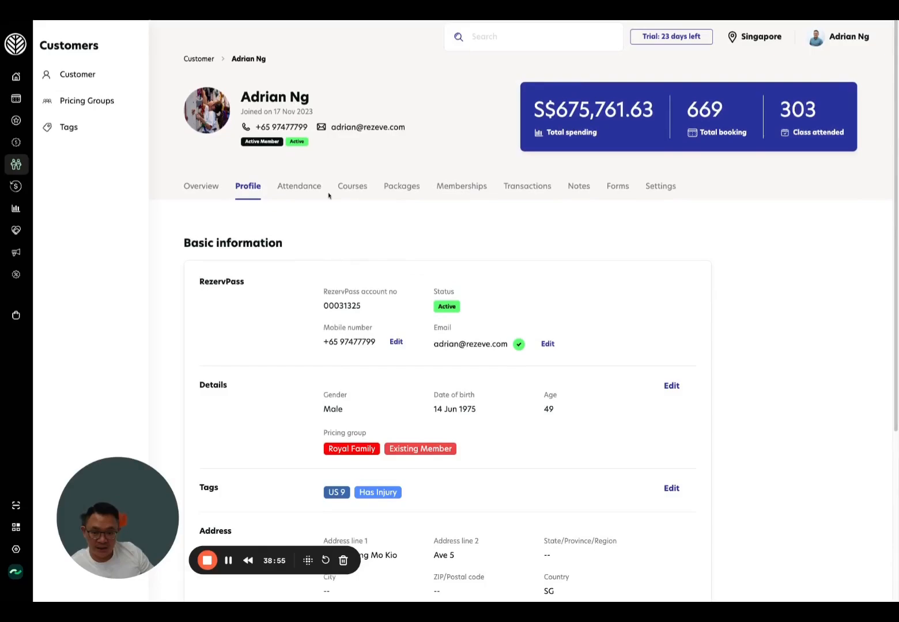
- Examine the customer's overview charts for total spending, total booking and total appointment booking
{"action": "left_click", "coordinate": [191, 194]}
{"action": "scroll", "coordinate": [634, 387], "scroll_direction": "down", "scroll_amount": 10}
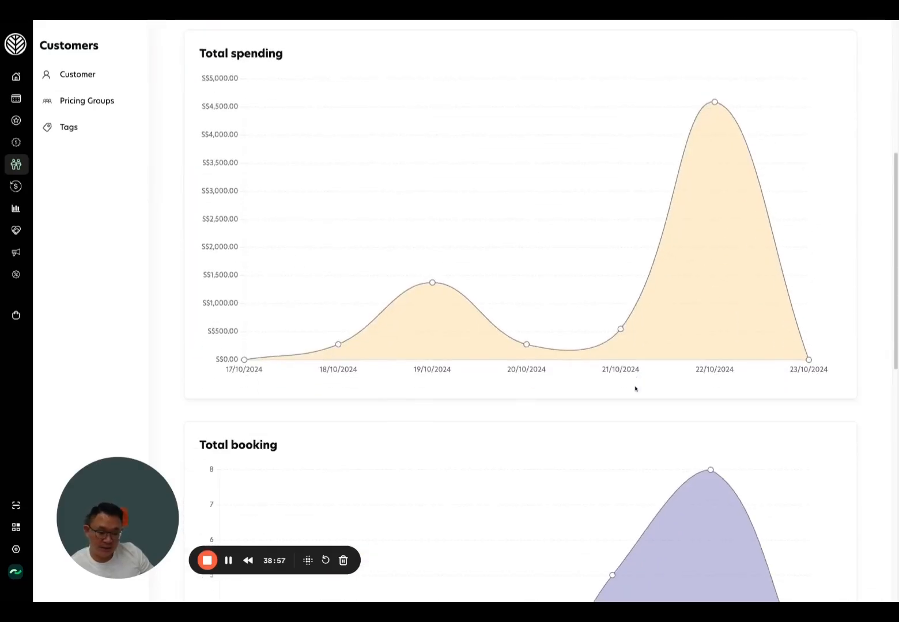
{"action": "scroll", "coordinate": [636, 389], "scroll_direction": "down", "scroll_amount": 5}
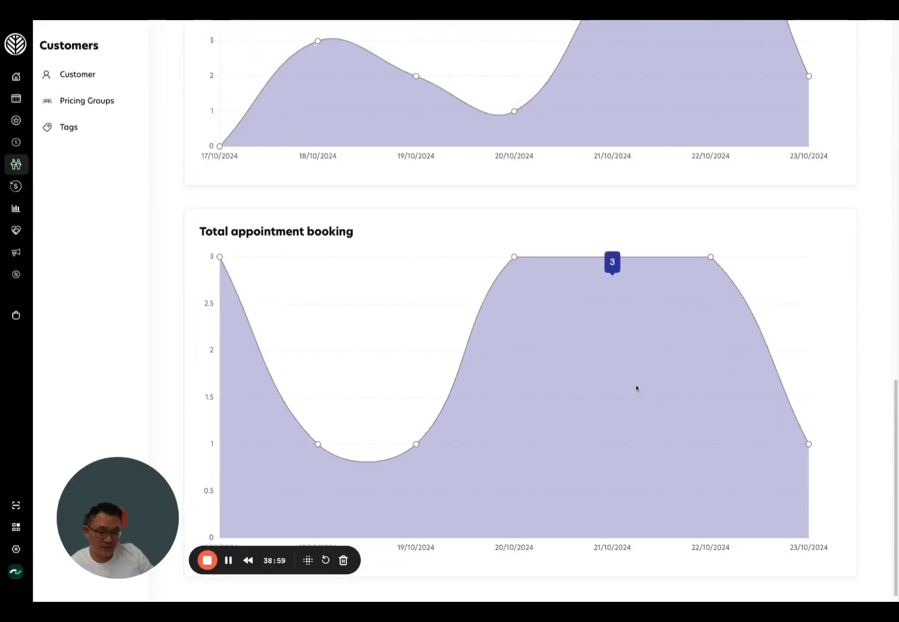
{"action": "scroll", "coordinate": [636, 387], "scroll_direction": "up", "scroll_amount": 10}
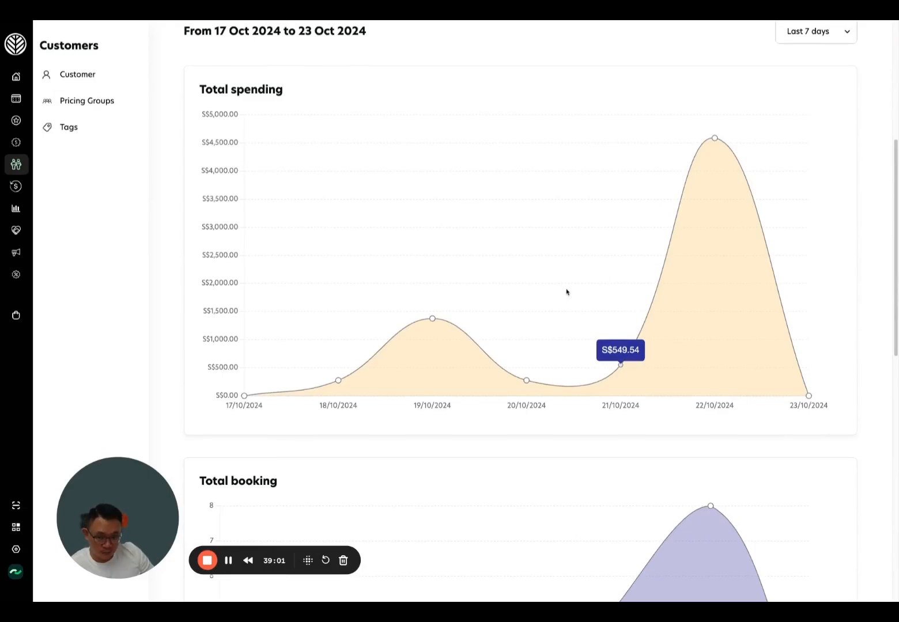
{"action": "scroll", "coordinate": [566, 292], "scroll_direction": "up", "scroll_amount": 5}
- Examine the class bookings in the customer's attendance records, including class date, class name, location and payment option
{"action": "left_click", "coordinate": [300, 186]}
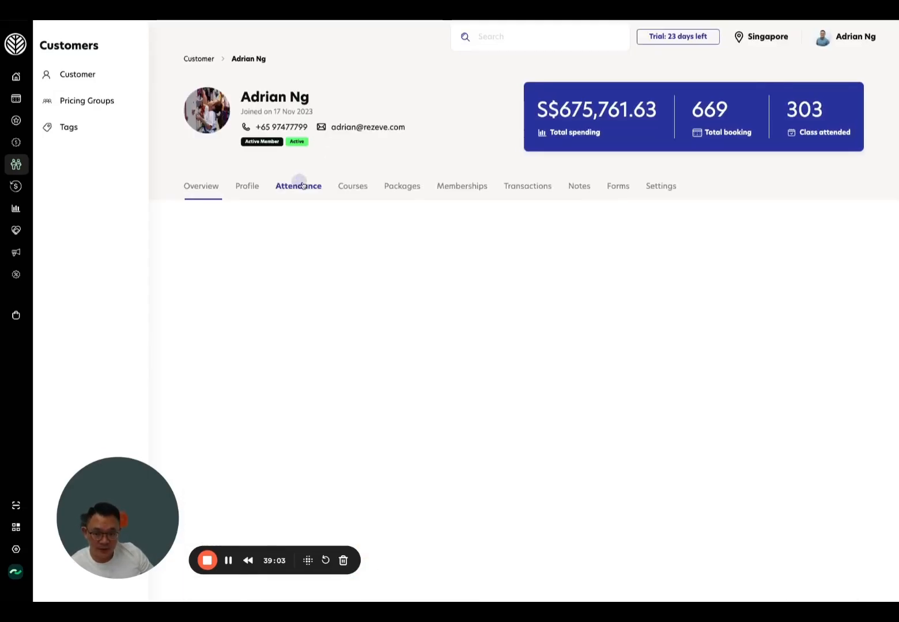
{"action": "scroll", "coordinate": [590, 421], "scroll_direction": "down", "scroll_amount": 4}
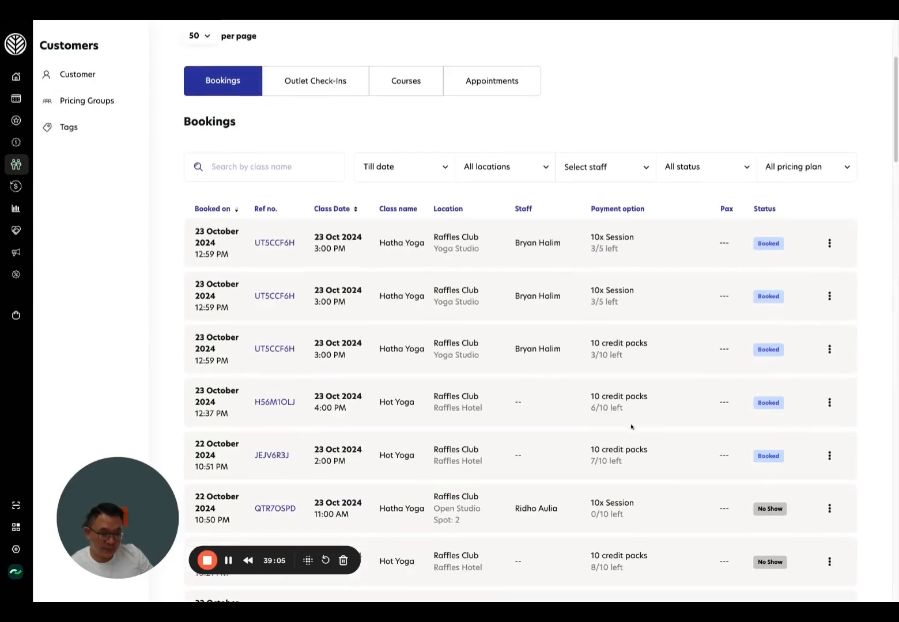
{"action": "scroll", "coordinate": [631, 426], "scroll_direction": "down", "scroll_amount": 1}
{"action": "scroll", "coordinate": [767, 314], "scroll_direction": "up", "scroll_amount": 3}
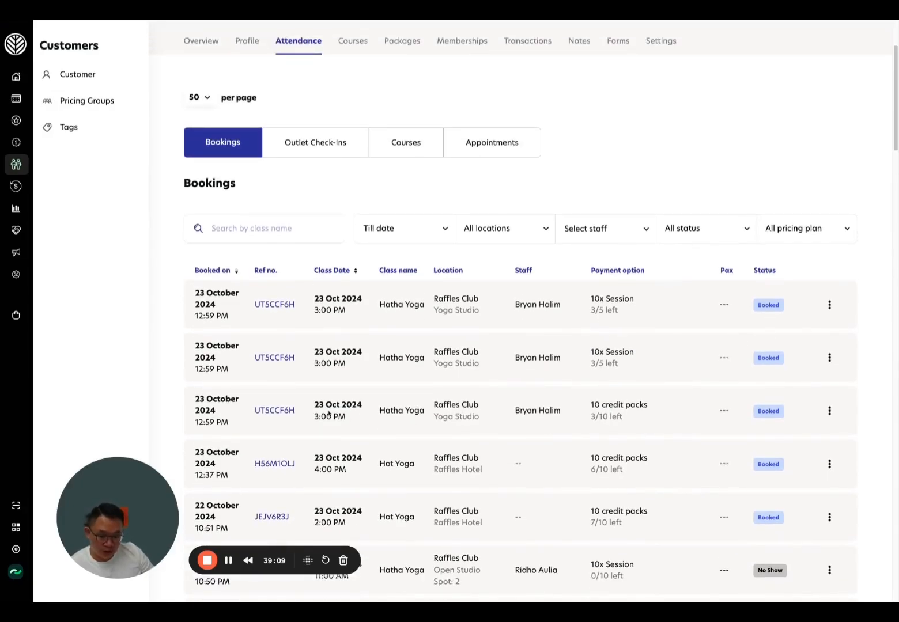
{"action": "double_click", "coordinate": [329, 414]}
{"action": "left_click_drag", "start_coordinate": [409, 410], "coordinate": [479, 406]}
{"action": "left_click_drag", "start_coordinate": [594, 405], "coordinate": [574, 422]}
{"action": "left_click", "coordinate": [573, 423]}
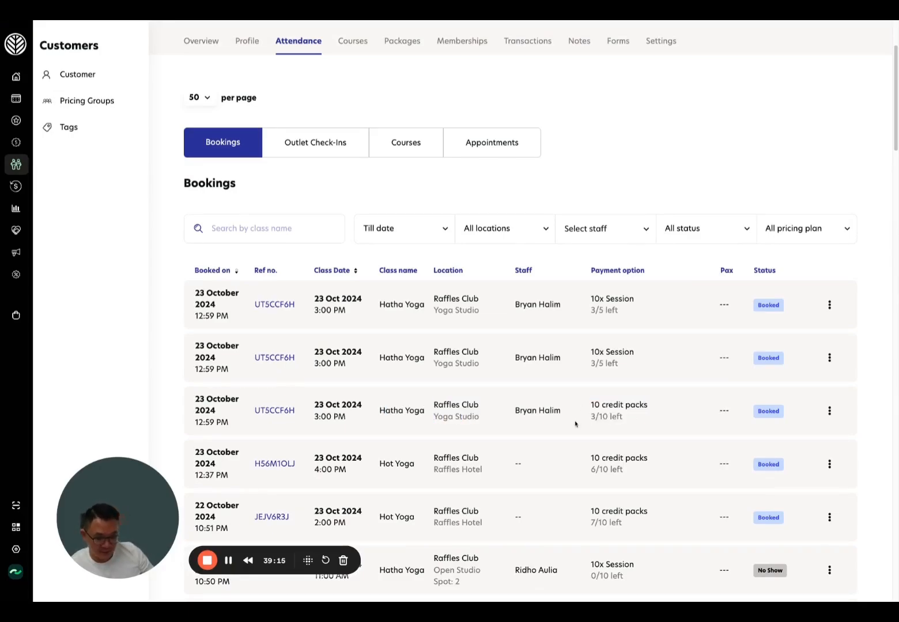
- Show the customer's outlet check-ins filtered to Last 90 Days and review them
{"action": "scroll", "coordinate": [630, 418], "scroll_direction": "up", "scroll_amount": 3}
{"action": "left_click", "coordinate": [308, 295]}
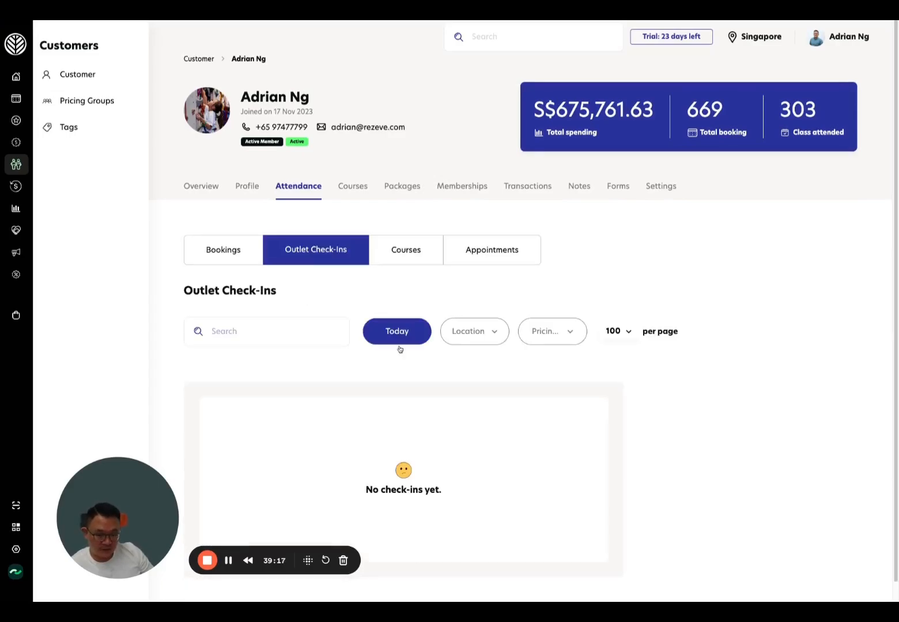
{"action": "left_click", "coordinate": [411, 329]}
{"action": "left_click", "coordinate": [418, 436]}
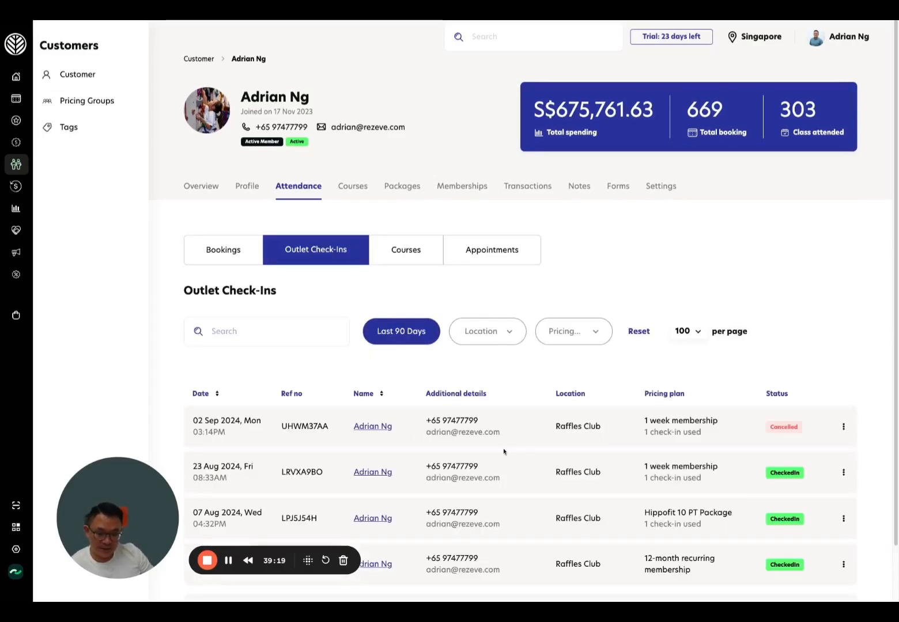
{"action": "scroll", "coordinate": [532, 448], "scroll_direction": "down", "scroll_amount": 1}
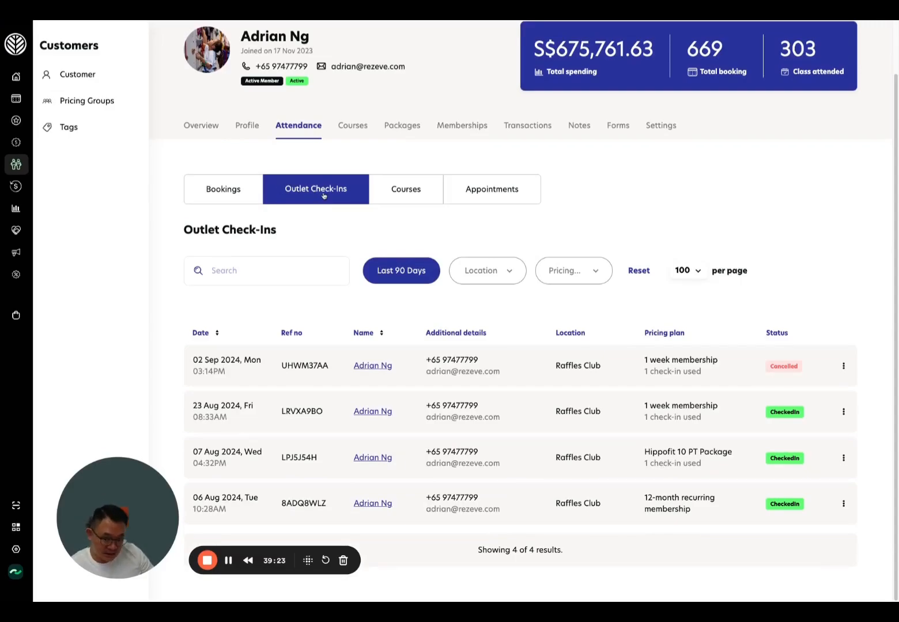
- Review the customer's attendance records for courses and for appointments
{"action": "left_click", "coordinate": [414, 193]}
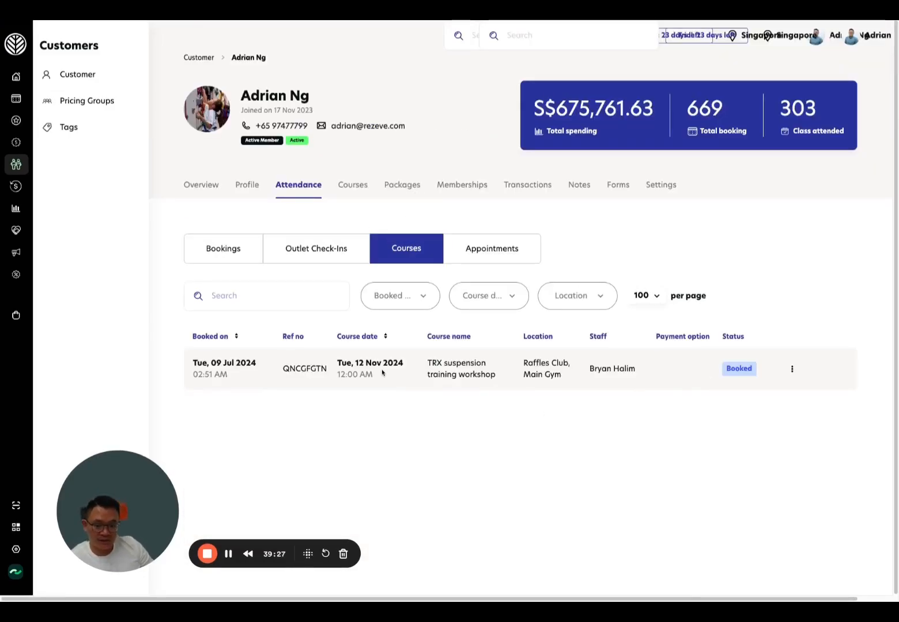
{"action": "left_click", "coordinate": [494, 261]}
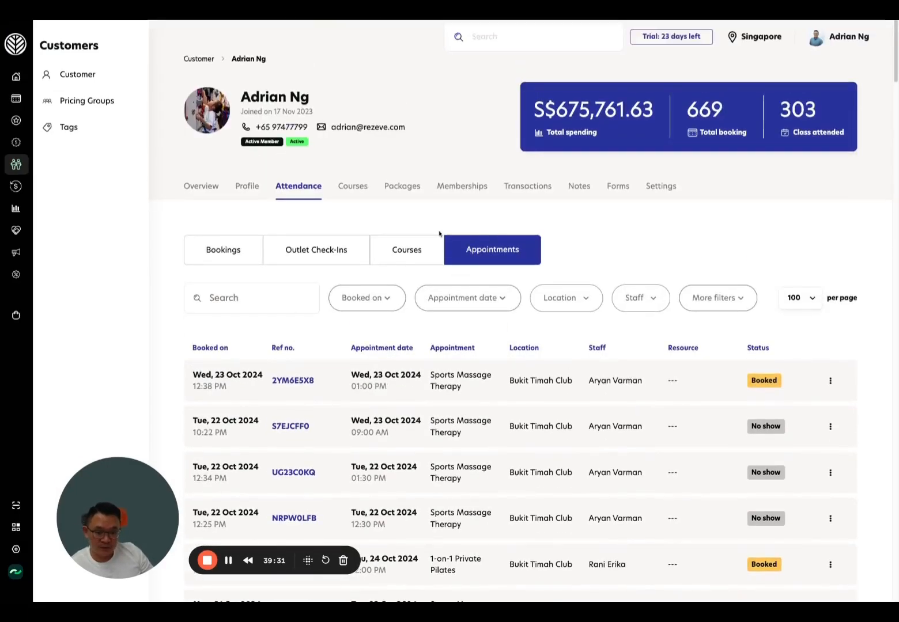
{"action": "scroll", "coordinate": [462, 471], "scroll_direction": "down", "scroll_amount": 2}
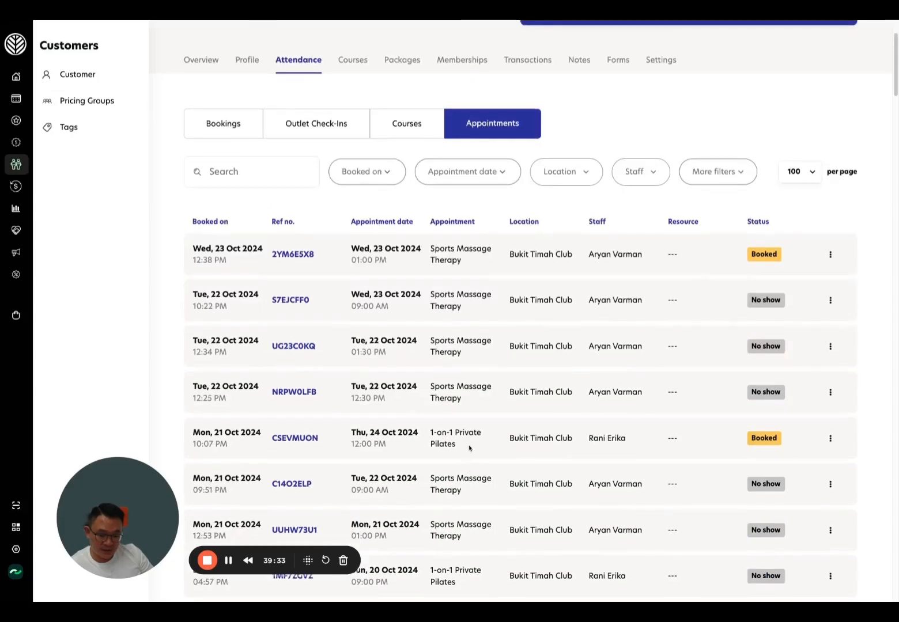
{"action": "left_click_drag", "start_coordinate": [455, 443], "coordinate": [447, 436]}
{"action": "left_click", "coordinate": [472, 494]}
{"action": "scroll", "coordinate": [464, 490], "scroll_direction": "up", "scroll_amount": 2}
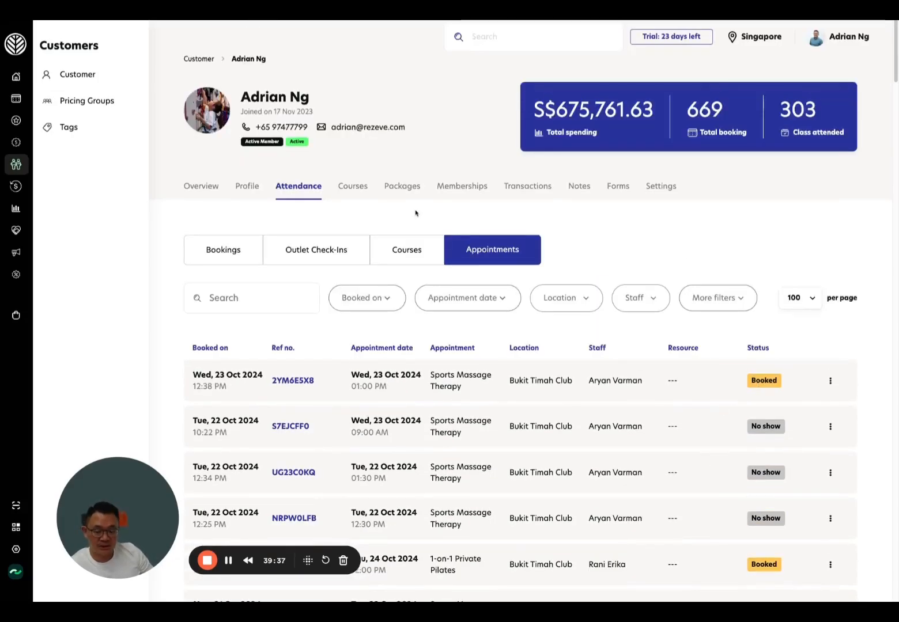
- Examine the customer's packages with their credit balances, start and end dates, bookings and statuses
{"action": "left_click", "coordinate": [401, 185]}
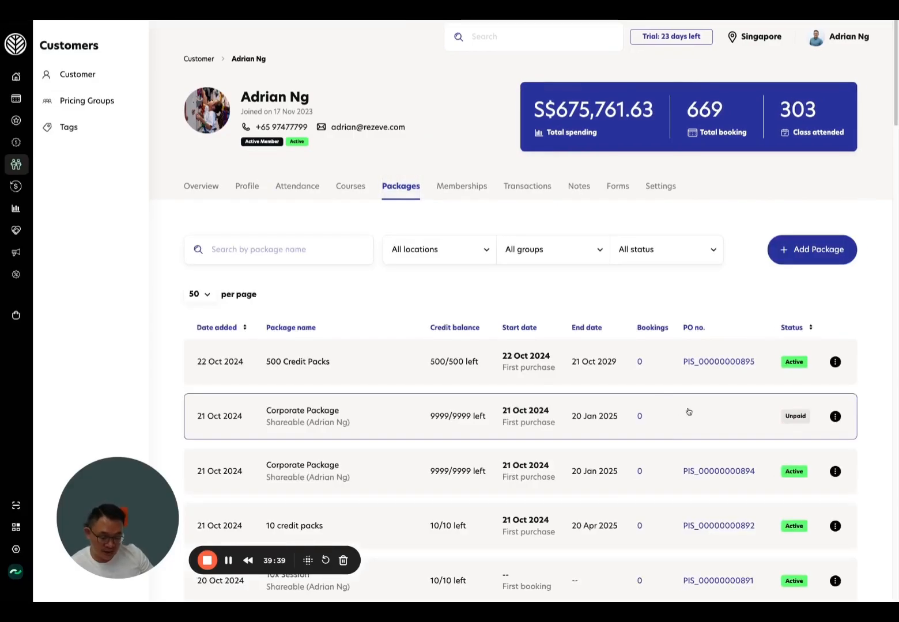
{"action": "scroll", "coordinate": [688, 412], "scroll_direction": "down", "scroll_amount": 15}
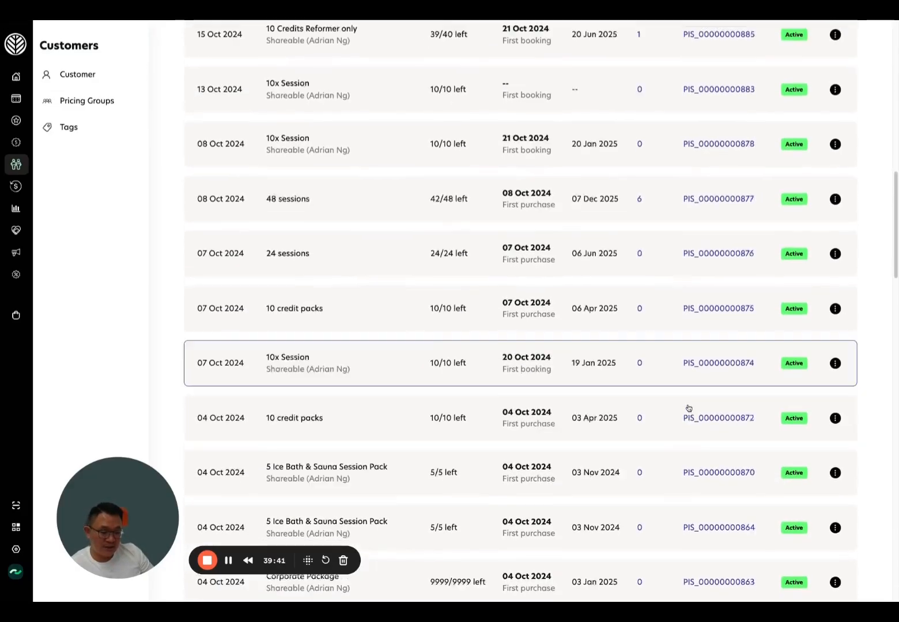
{"action": "scroll", "coordinate": [692, 406], "scroll_direction": "up", "scroll_amount": 15}
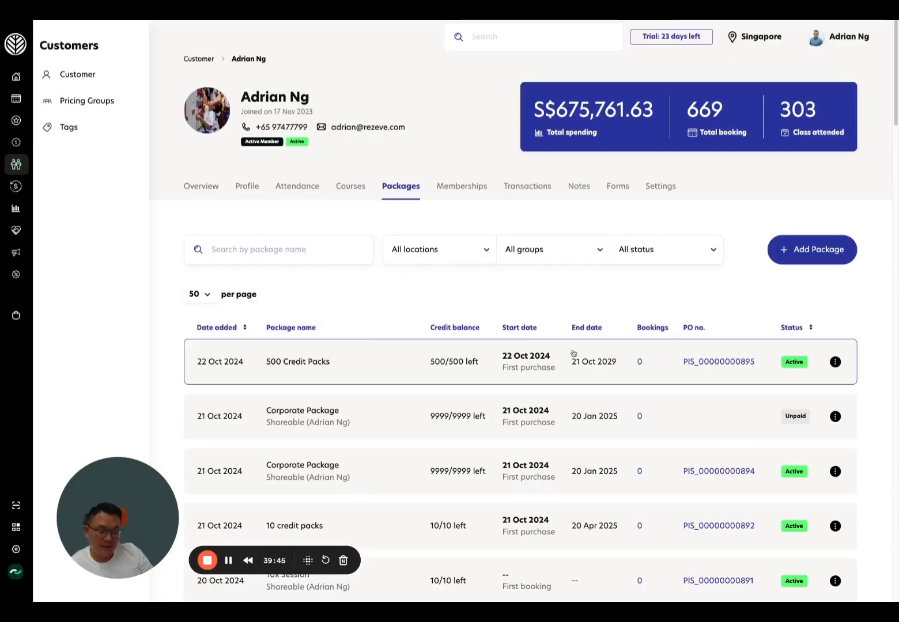
{"action": "scroll", "coordinate": [590, 315], "scroll_direction": "down", "scroll_amount": 15}
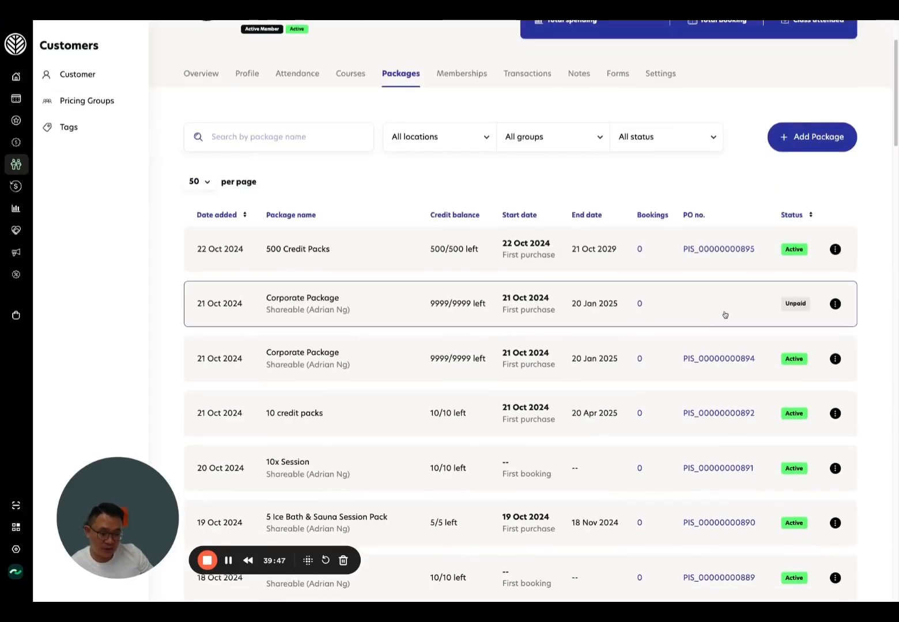
- Edit the end date of the expired 1 on 1 session package added on 01 Oct 2024, choosing 31/10/2024
{"action": "scroll", "coordinate": [705, 313], "scroll_direction": "down", "scroll_amount": 3}
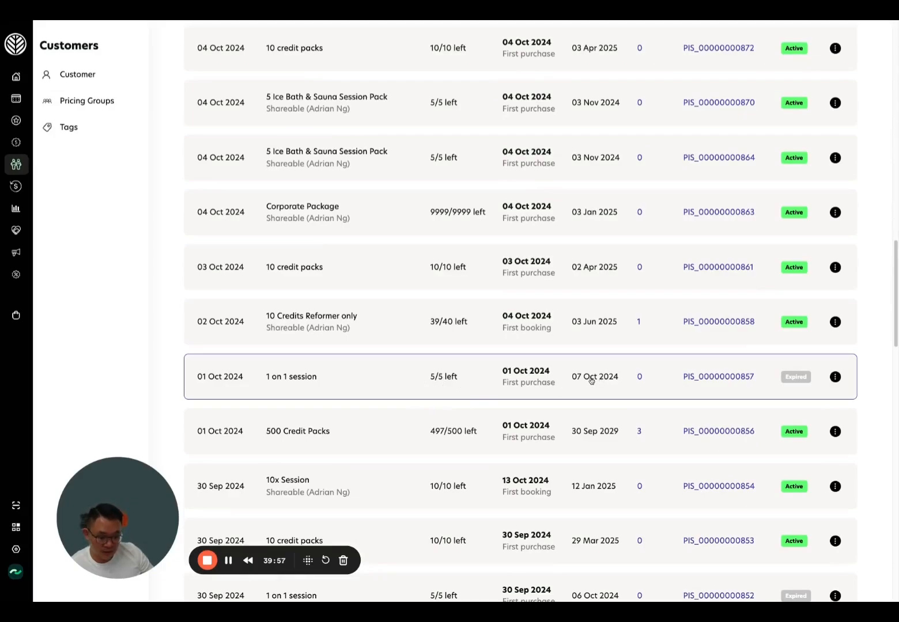
{"action": "left_click", "coordinate": [835, 377]}
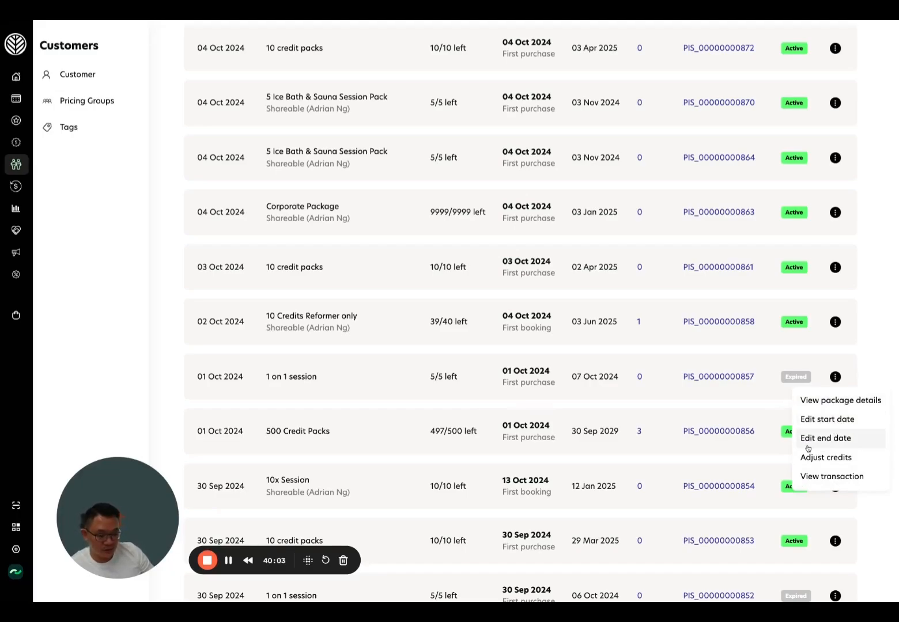
{"action": "left_click", "coordinate": [825, 439]}
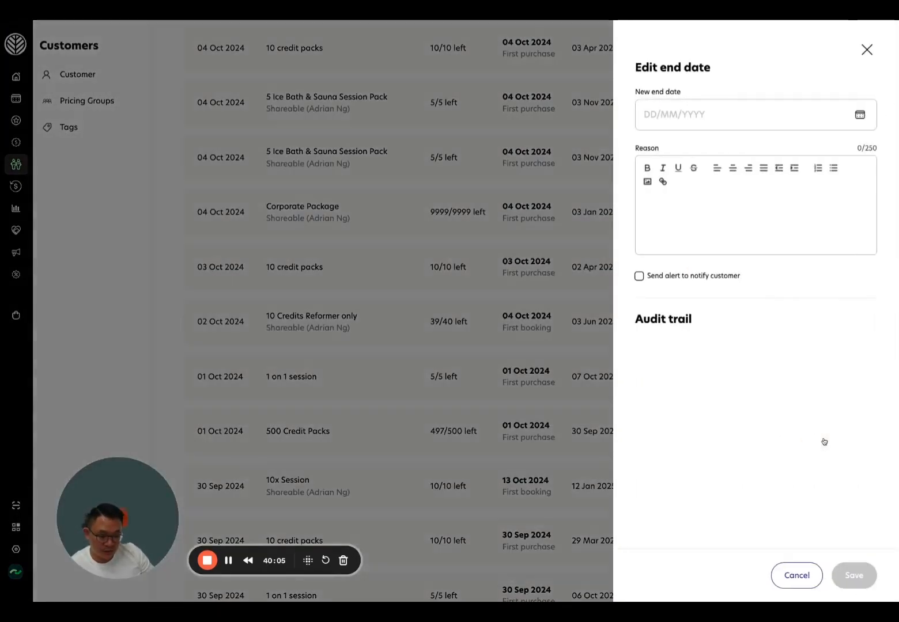
{"action": "left_click", "coordinate": [727, 127]}
{"action": "left_click", "coordinate": [729, 250]}
- Enter "Customer was in hospital" as the reason for the new end date
{"action": "left_click", "coordinate": [732, 205]}
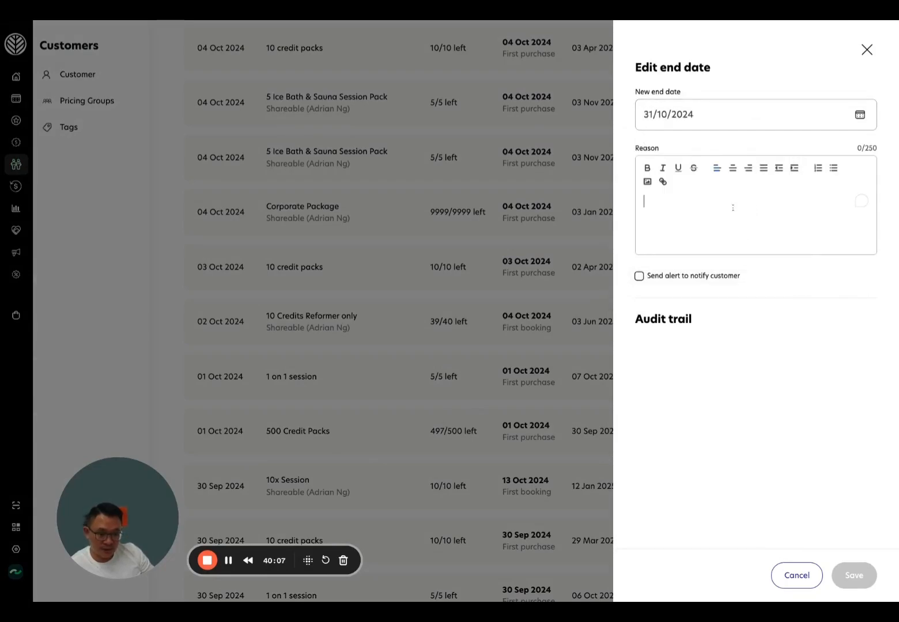
{"action": "type", "text": "Cus"}
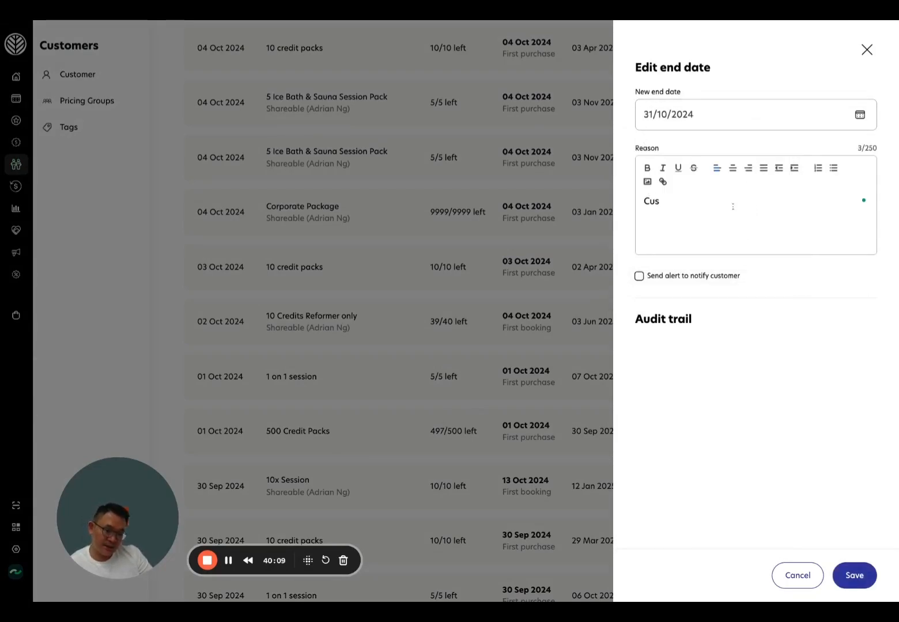
{"action": "type", "text": "tomer was in"}
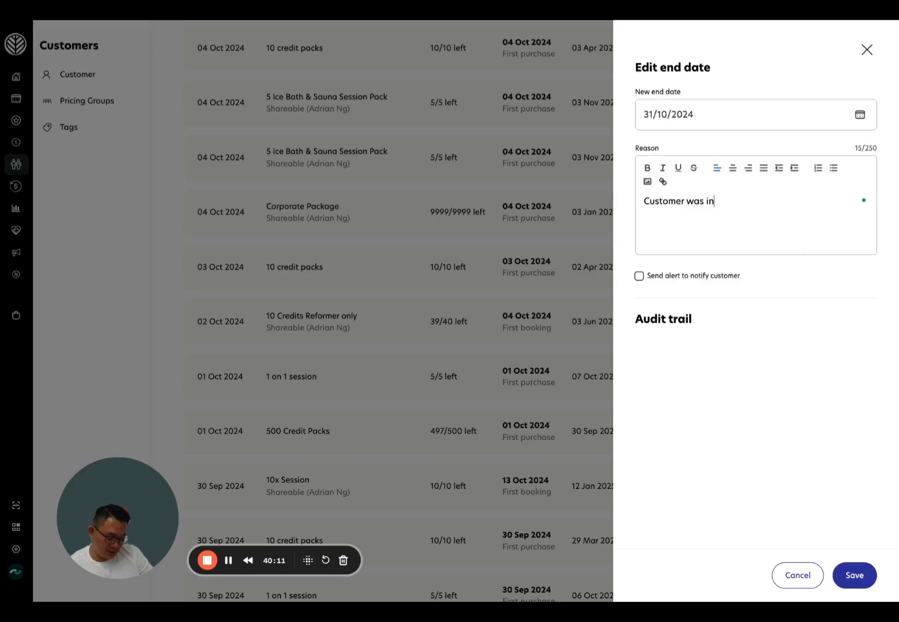
{"action": "type", "text": " hospital"}
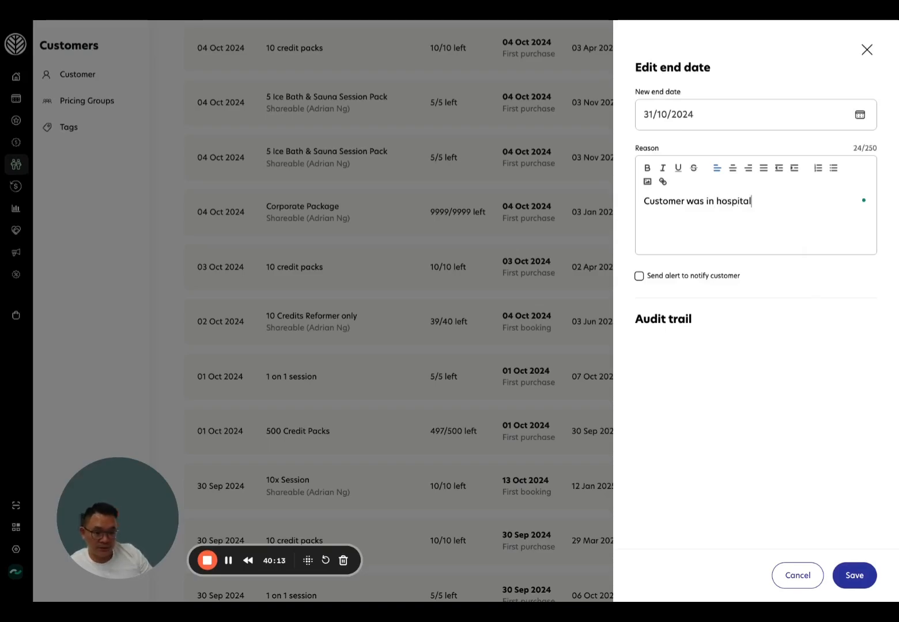
- Discard the end date edit and raise the credit balance of the 500 Credit Packs package added on 01 Oct 2024 to 498
{"action": "left_click", "coordinate": [794, 576]}
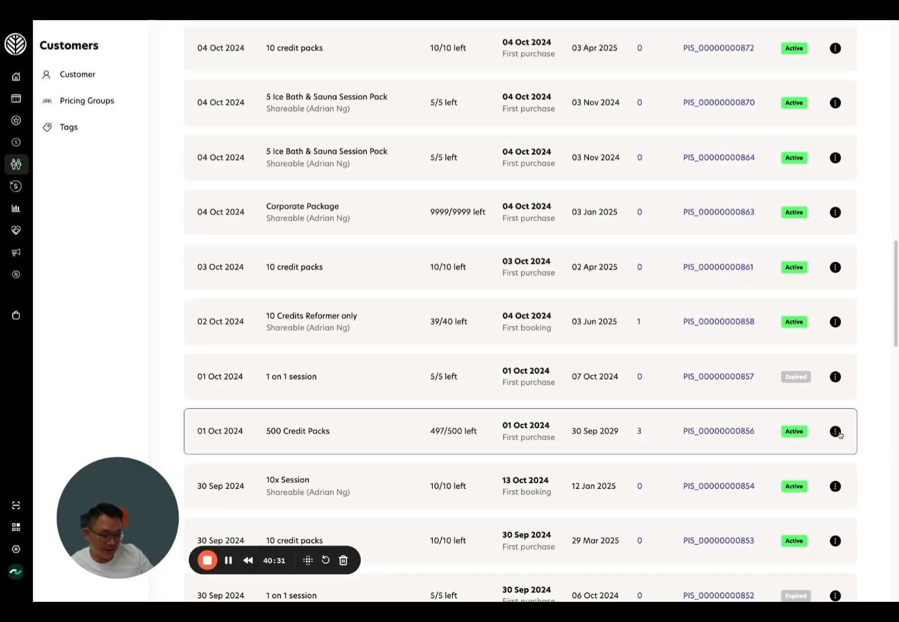
{"action": "left_click", "coordinate": [836, 432]}
{"action": "left_click", "coordinate": [843, 512]}
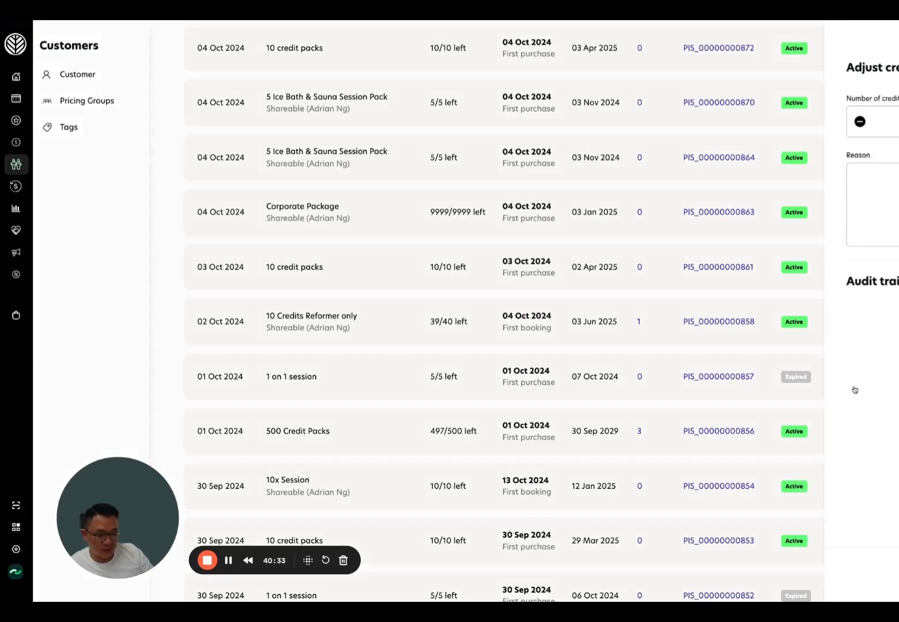
{"action": "left_click", "coordinate": [749, 125]}
- Enter "Customer complained that air conditioner wasn't working and demands a credit back" as the adjustment reason and cancel the credit adjustment
{"action": "left_click", "coordinate": [711, 180]}
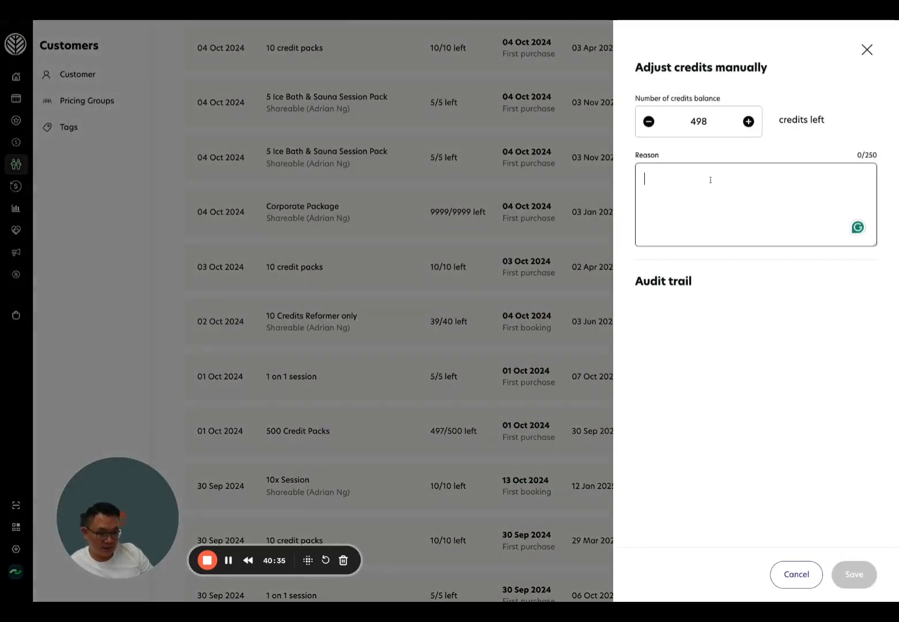
{"action": "type", "text": "Custom"}
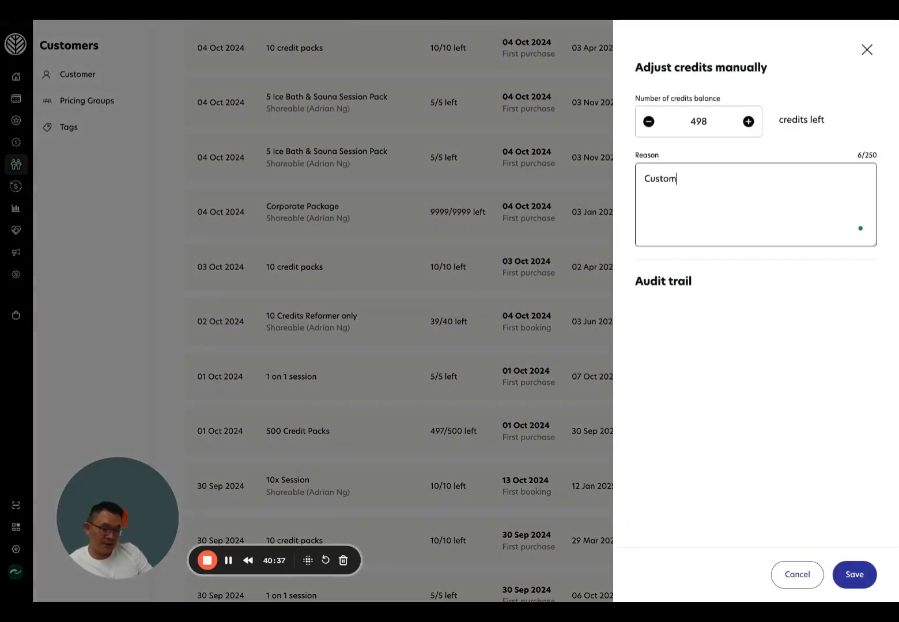
{"action": "type", "text": "er complained tha"}
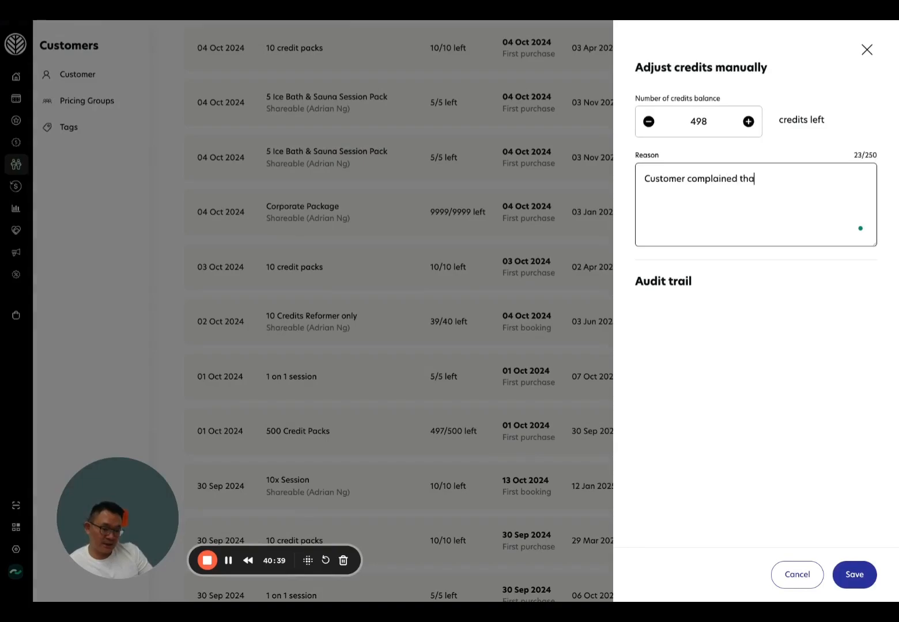
{"action": "type", "text": "t air con"}
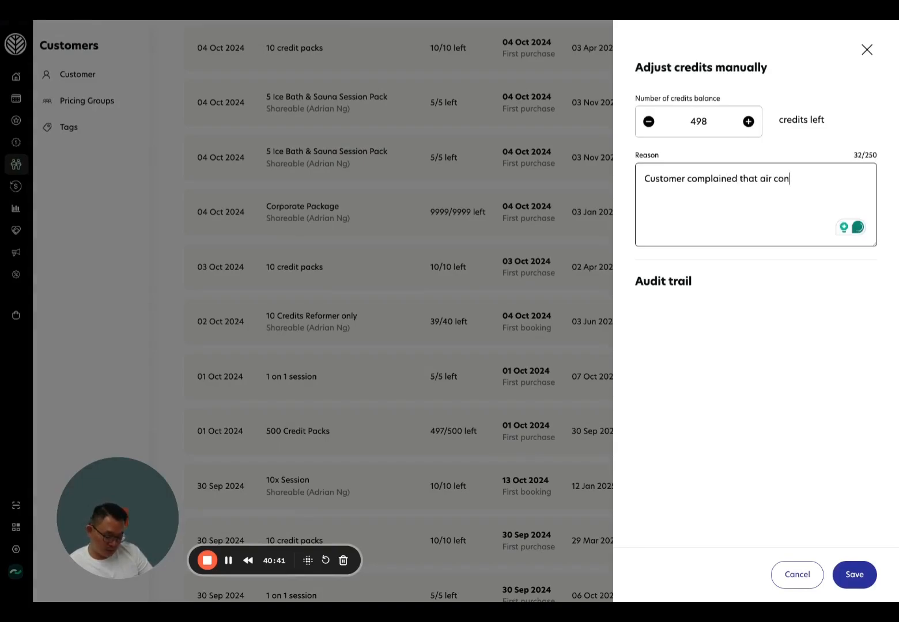
{"action": "type", "text": "ditioner wasn"}
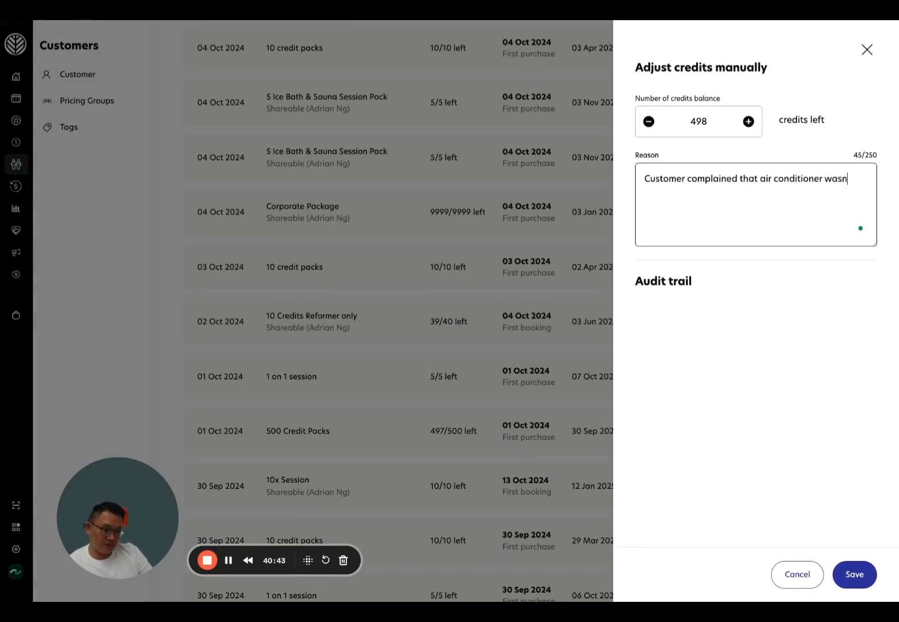
{"action": "type", "text": "'t working a"}
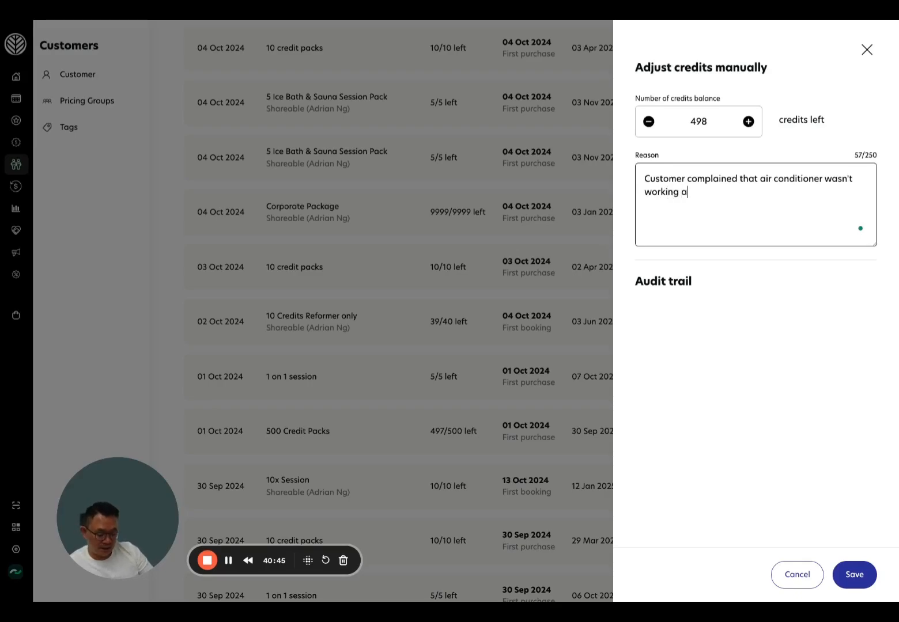
{"action": "type", "text": "nd demands a c"}
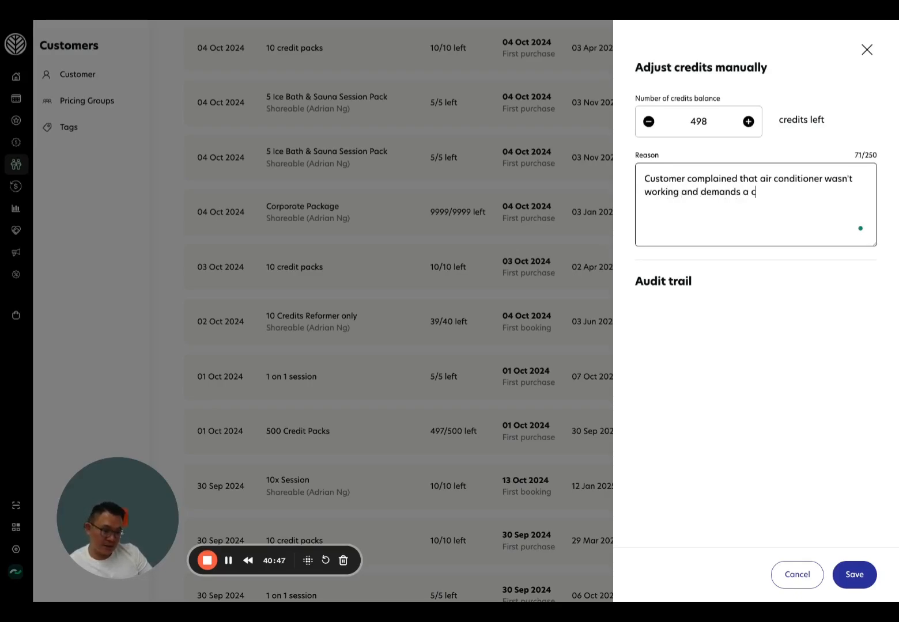
{"action": "type", "text": "redit back"}
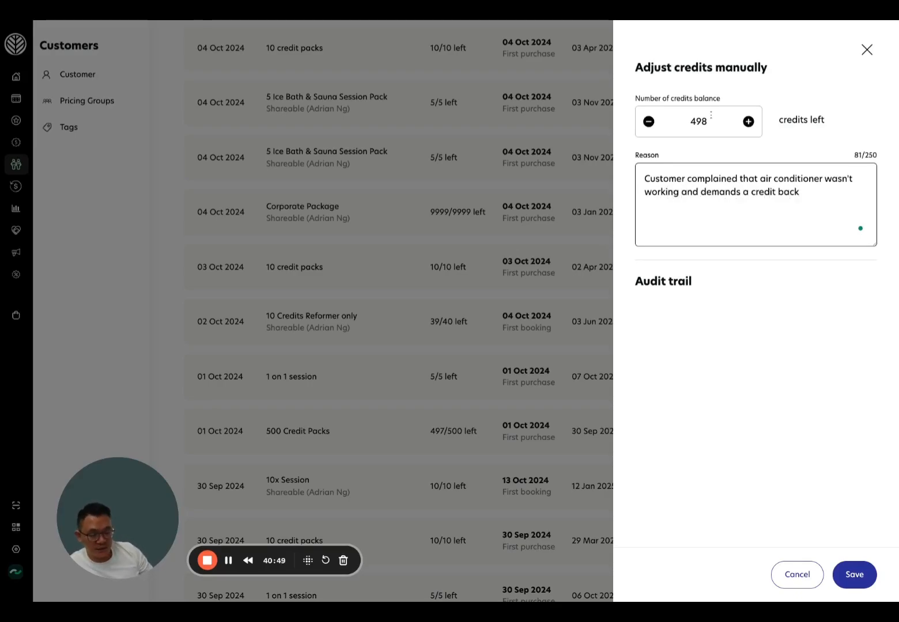
{"action": "left_click", "coordinate": [809, 576]}
- View the customer's memberships and the actions available for the active 1 week membership
{"action": "scroll", "coordinate": [663, 393], "scroll_direction": "up", "scroll_amount": 20}
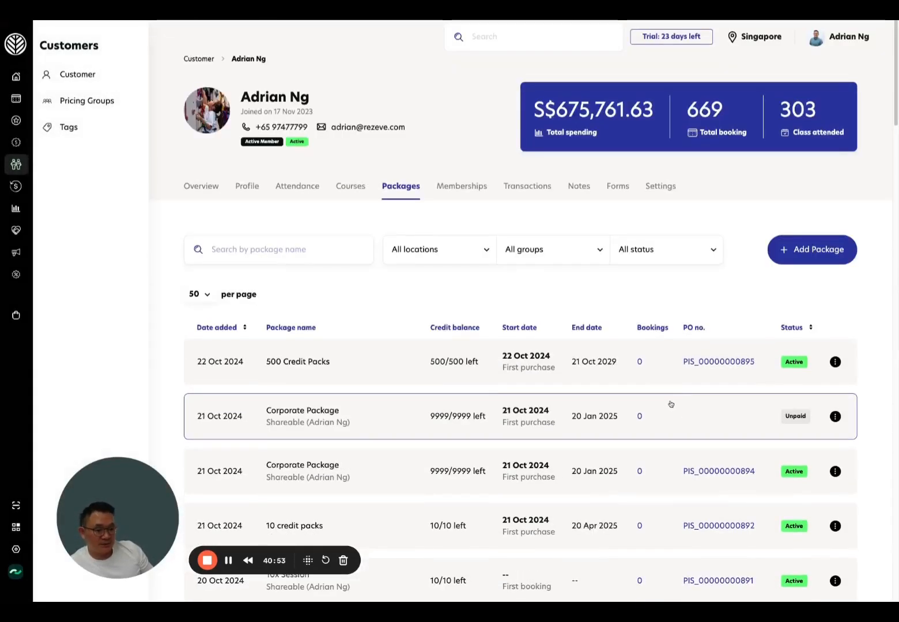
{"action": "left_click", "coordinate": [458, 185]}
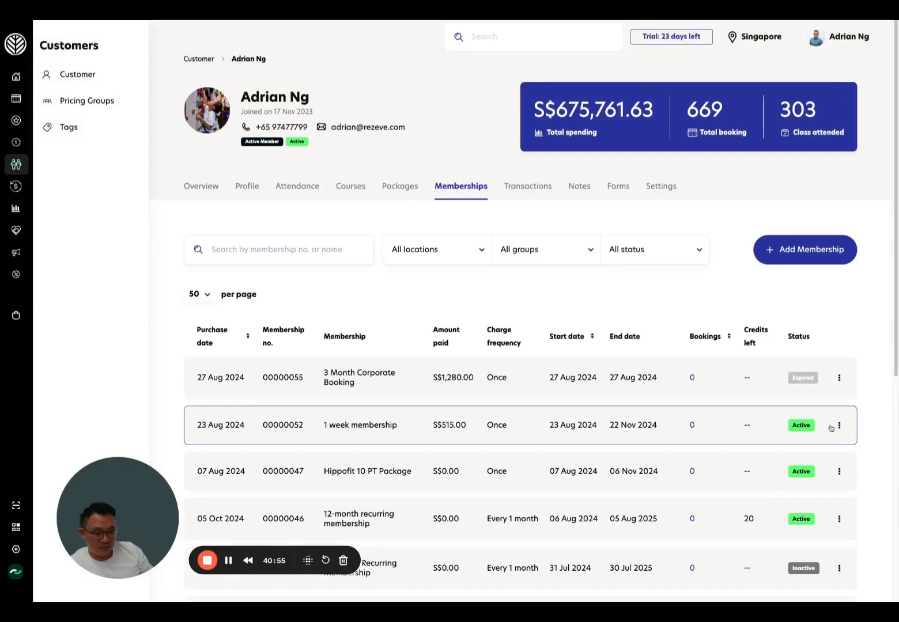
{"action": "left_click", "coordinate": [839, 425]}
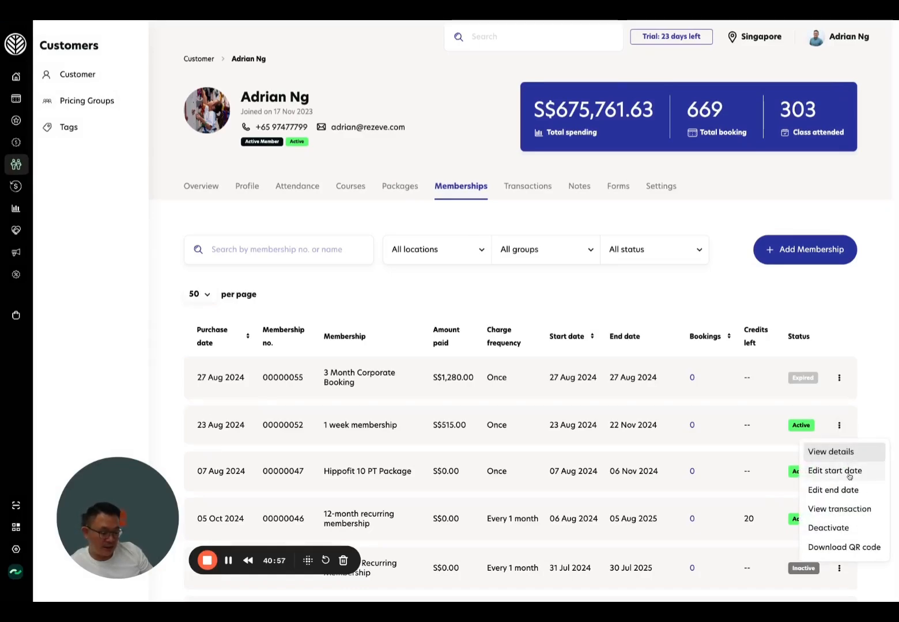
{"action": "left_click", "coordinate": [720, 462]}
- Examine the freeze settings of the active 12-month recurring membership and close them without freezing it
{"action": "scroll", "coordinate": [842, 484], "scroll_direction": "down", "scroll_amount": 3}
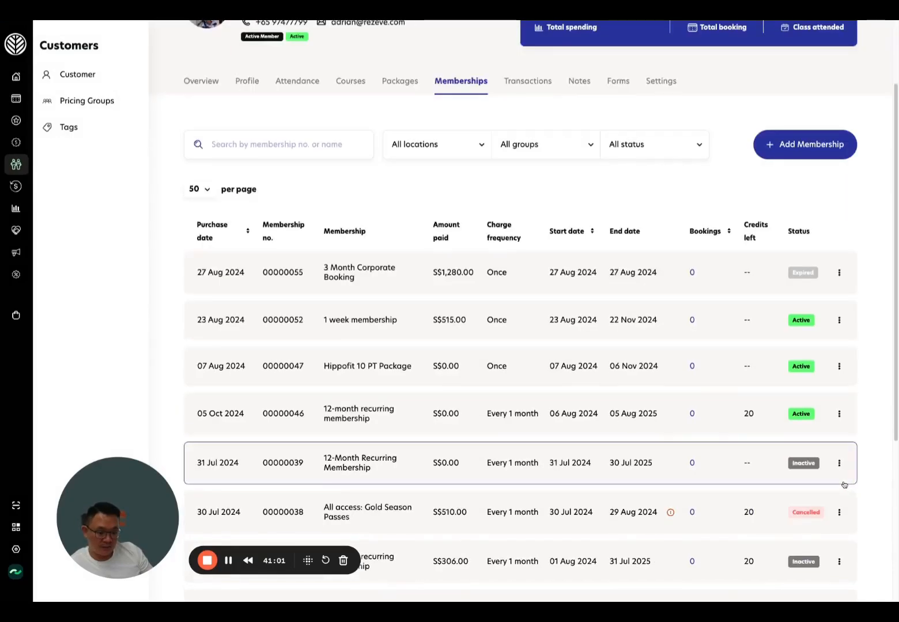
{"action": "left_click", "coordinate": [840, 380]}
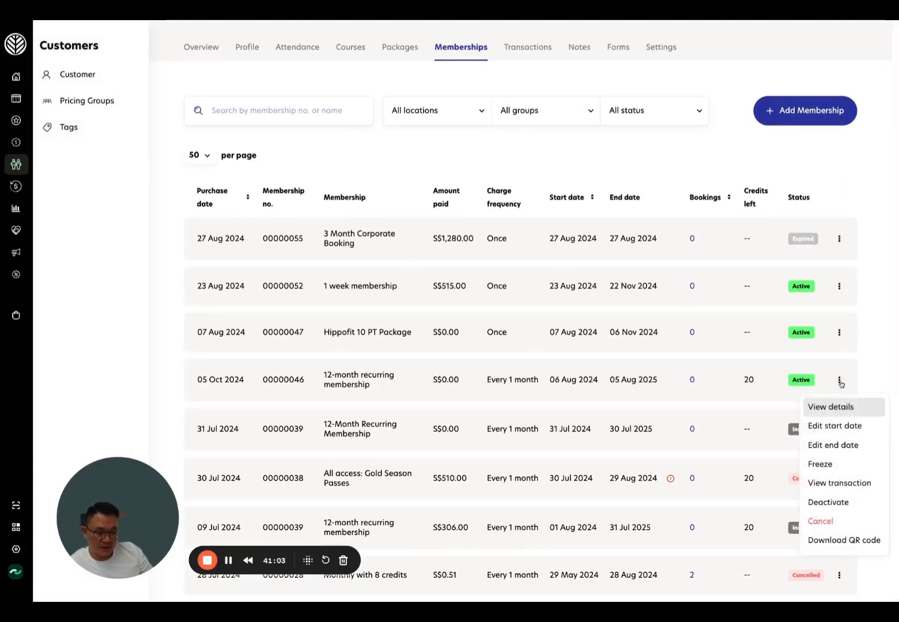
{"action": "left_click", "coordinate": [823, 466]}
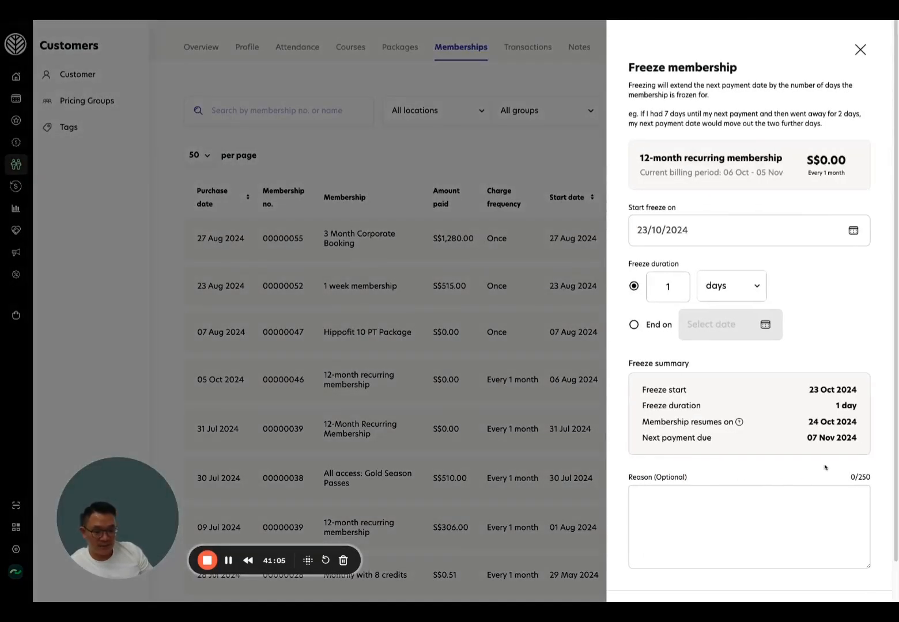
{"action": "scroll", "coordinate": [732, 328], "scroll_direction": "down", "scroll_amount": 2}
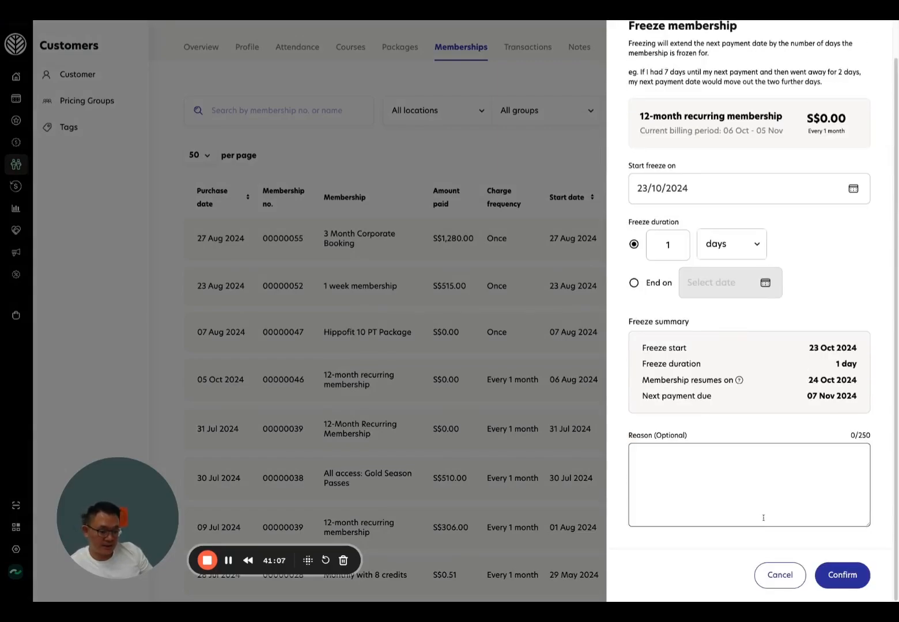
{"action": "left_click", "coordinate": [776, 575]}
{"action": "scroll", "coordinate": [772, 565], "scroll_direction": "up", "scroll_amount": 3}
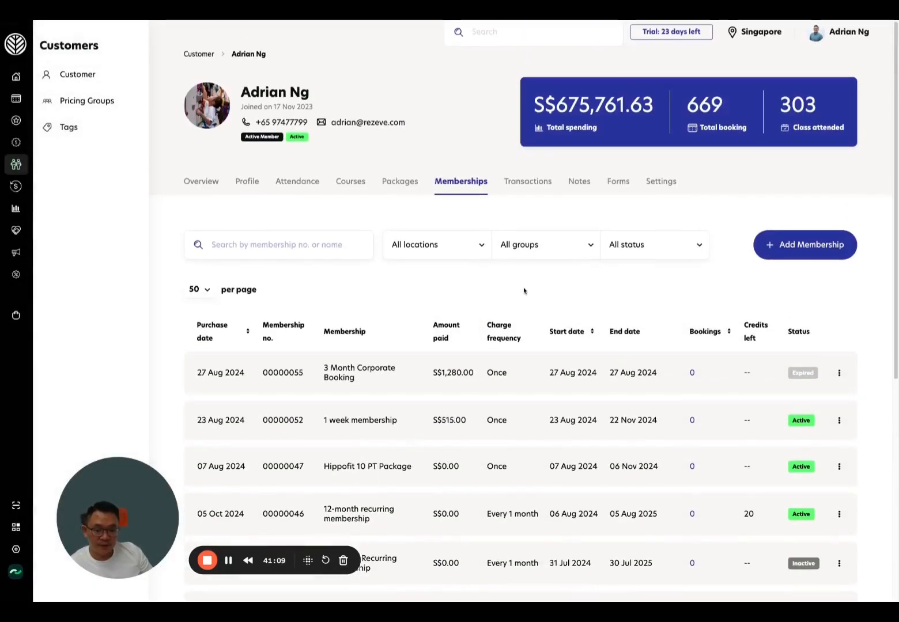
- Start a new payable sale transaction, search customers for the given first name and select the first matching customer
{"action": "left_click", "coordinate": [45, 196]}
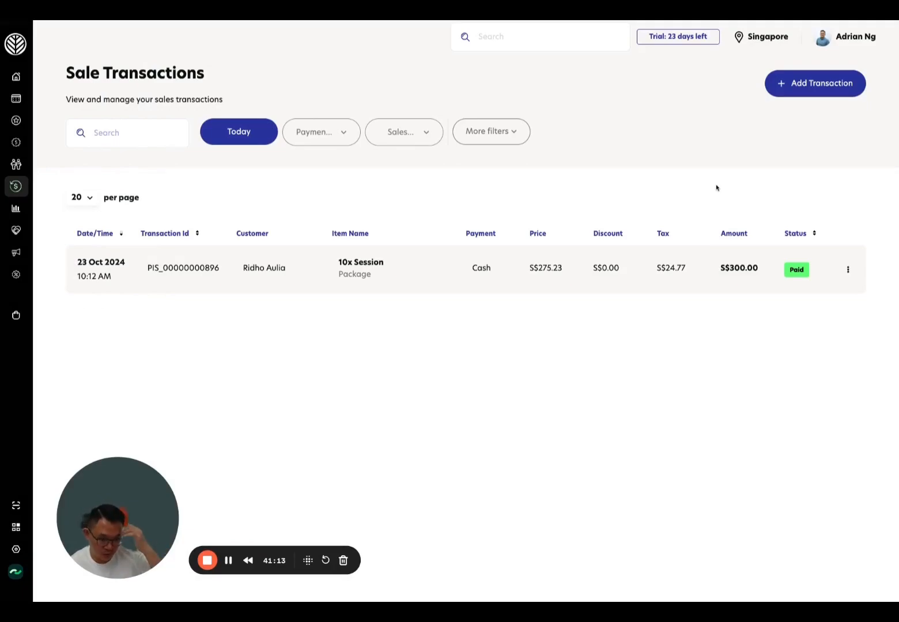
{"action": "left_click", "coordinate": [797, 83]}
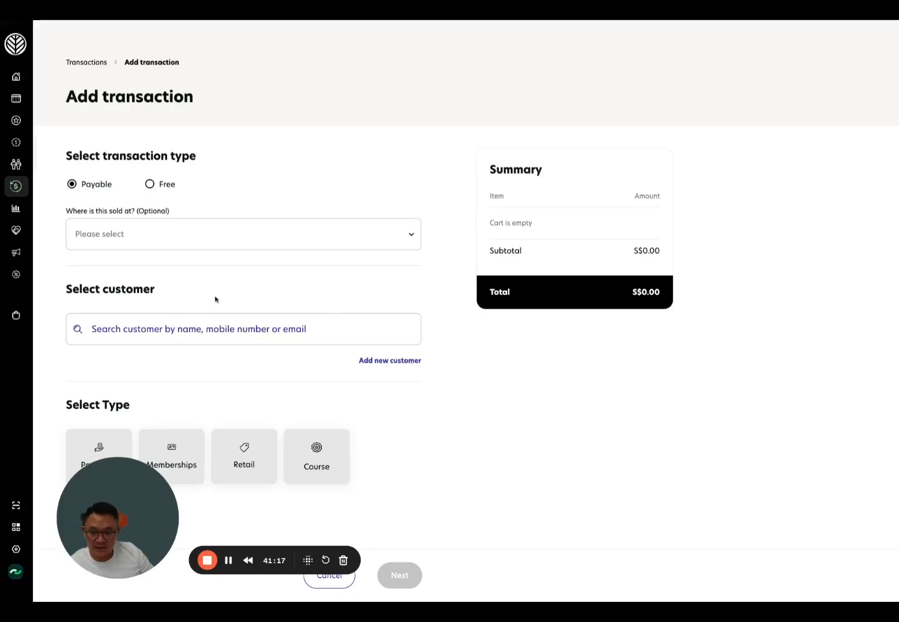
{"action": "left_click", "coordinate": [196, 326]}
{"action": "type", "text": "adr"}
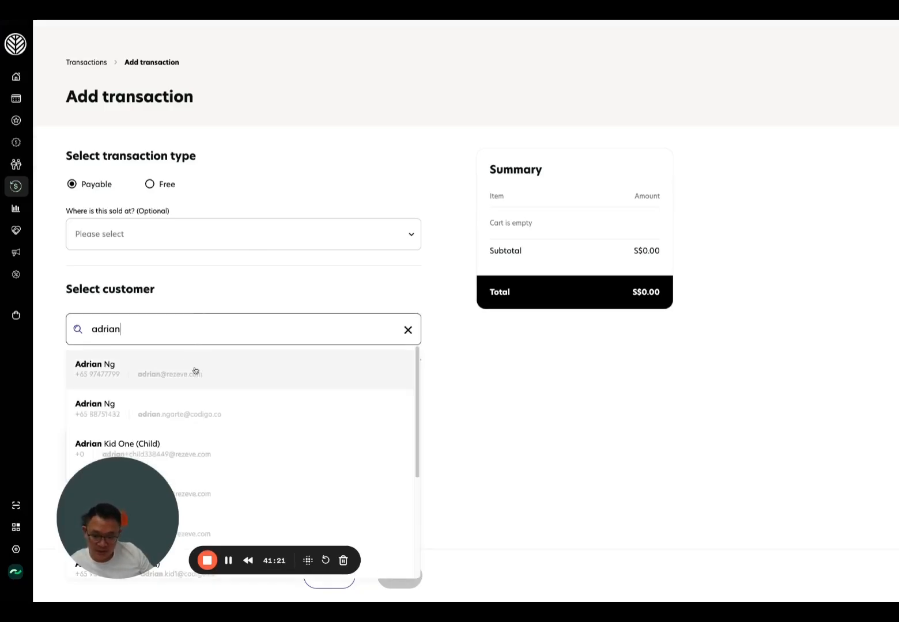
{"action": "type", "text": "ian"}
{"action": "left_click", "coordinate": [196, 371]}
- Add the 10 credit packs package priced at S$299 to the transaction and proceed to payment
{"action": "scroll", "coordinate": [482, 428], "scroll_direction": "down", "scroll_amount": 10}
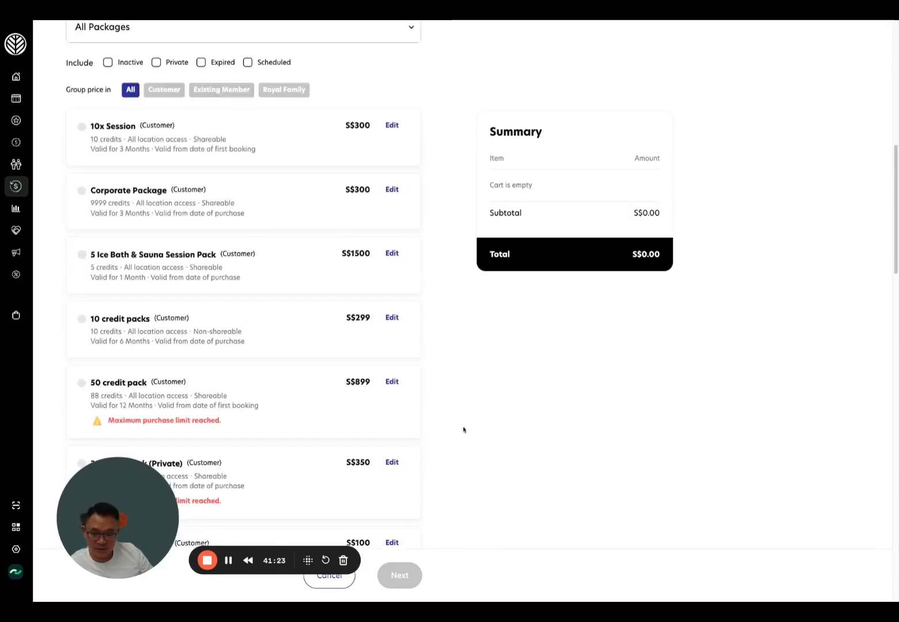
{"action": "scroll", "coordinate": [463, 430], "scroll_direction": "down", "scroll_amount": 1}
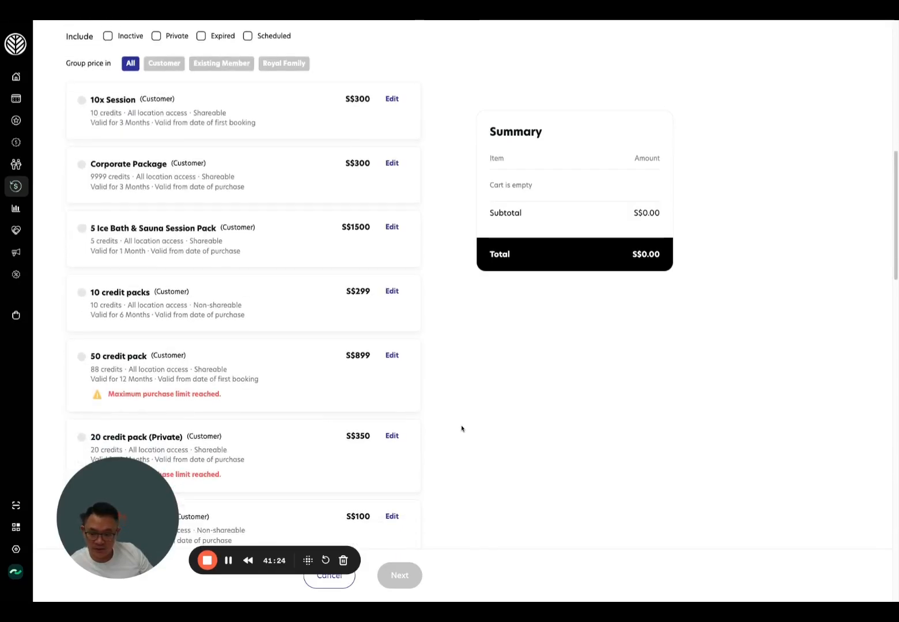
{"action": "left_click", "coordinate": [267, 305]}
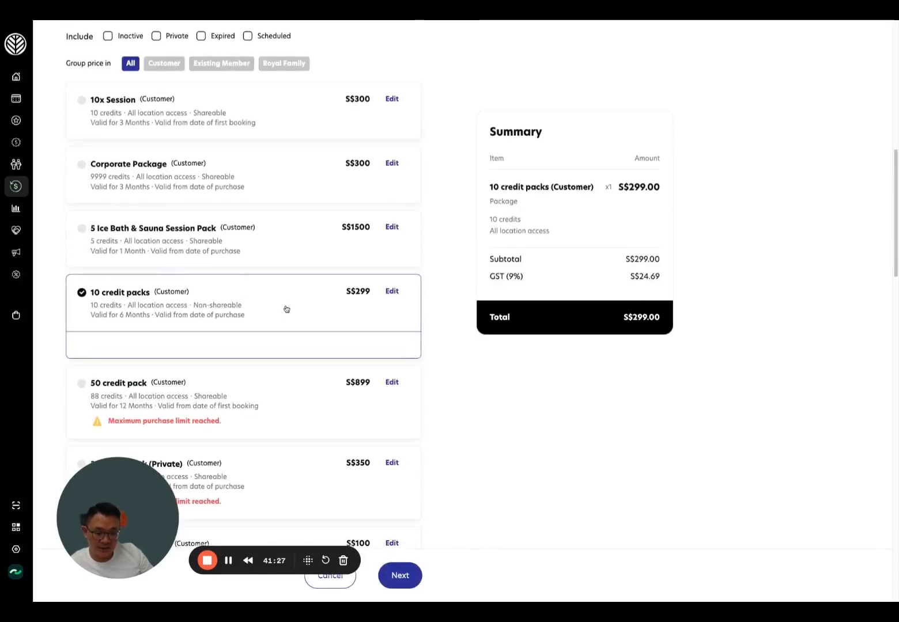
{"action": "scroll", "coordinate": [291, 311], "scroll_direction": "down", "scroll_amount": 3}
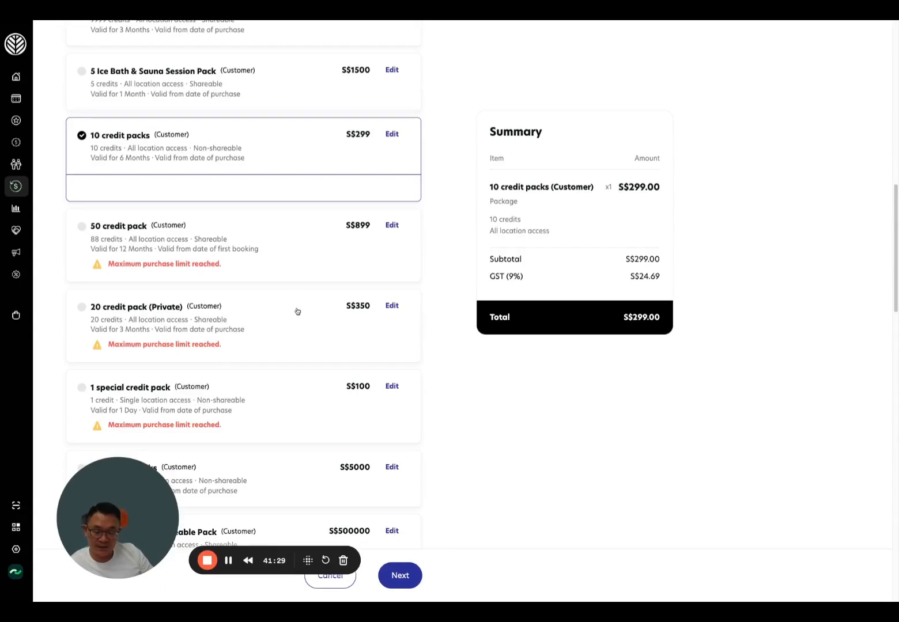
{"action": "left_click", "coordinate": [399, 575]}
- Mark the transaction as paid in cash and confirm the payment
{"action": "scroll", "coordinate": [190, 265], "scroll_direction": "down", "scroll_amount": 5}
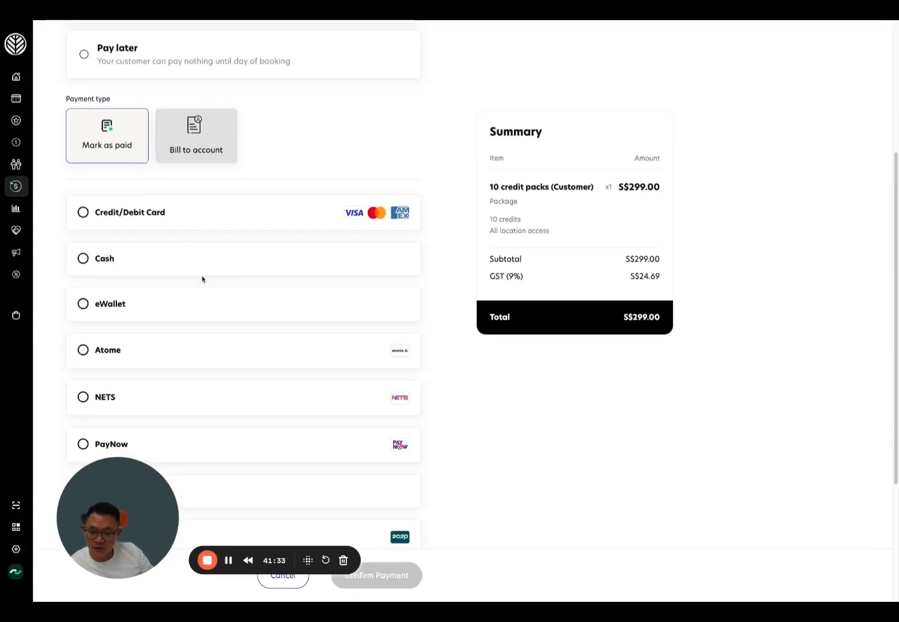
{"action": "left_click", "coordinate": [167, 269]}
{"action": "scroll", "coordinate": [365, 354], "scroll_direction": "down", "scroll_amount": 1}
{"action": "left_click", "coordinate": [400, 570]}
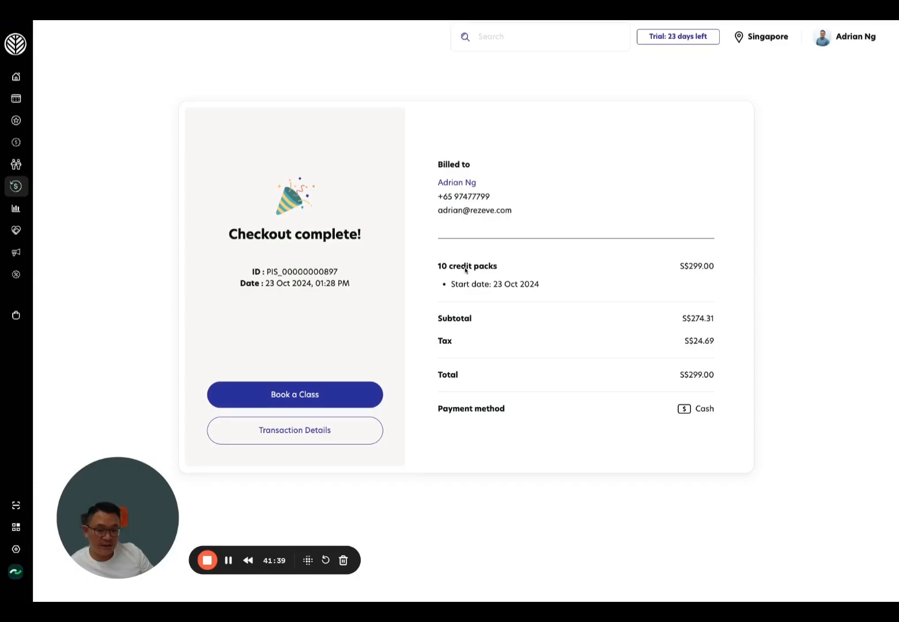
- Switch to the Power Barre customer website and view the transaction history in the customer's billing section
{"action": "left_click", "coordinate": [317, 8]}
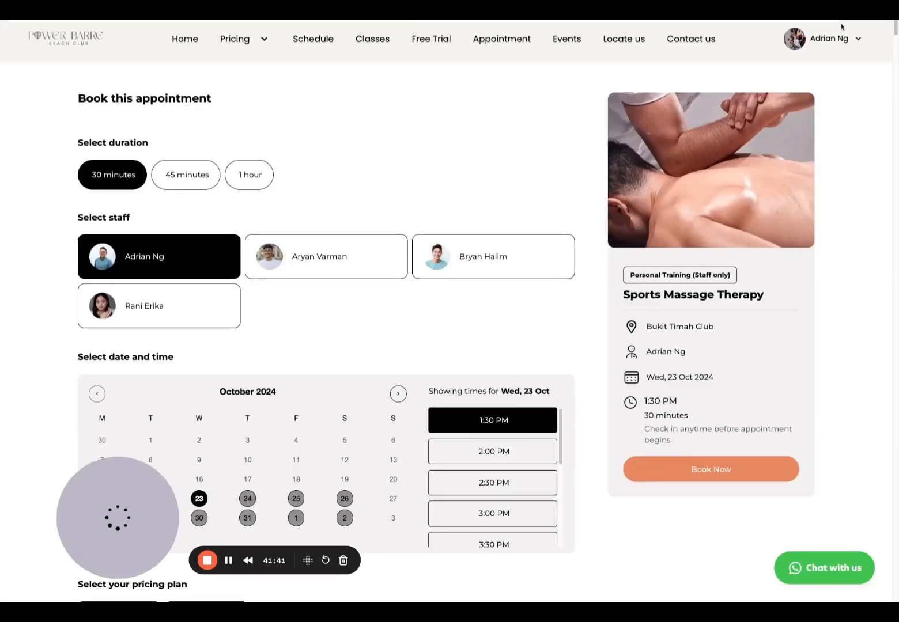
{"action": "mouse_move", "coordinate": [831, 33]}
{"action": "left_click", "coordinate": [743, 211]}
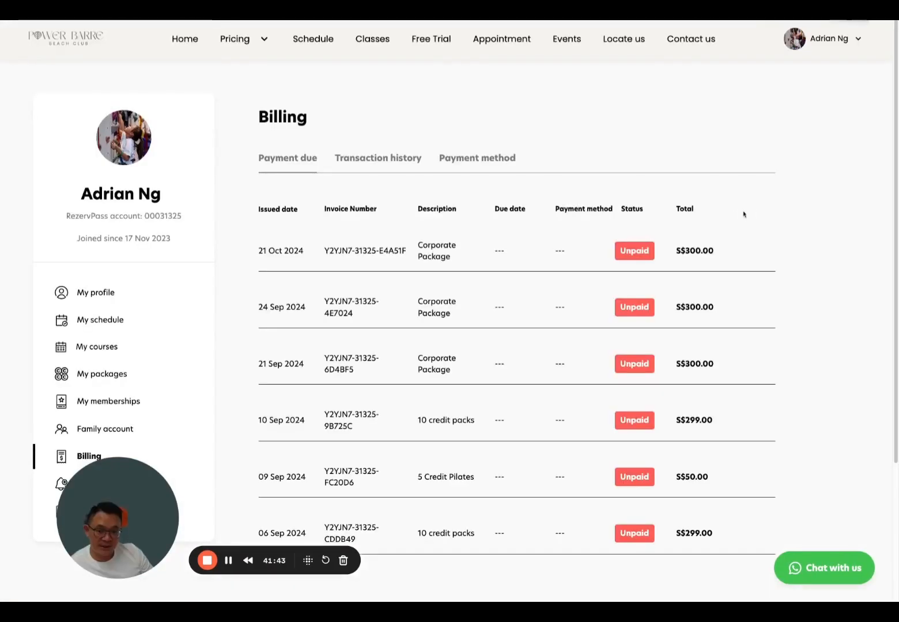
{"action": "left_click", "coordinate": [352, 164]}
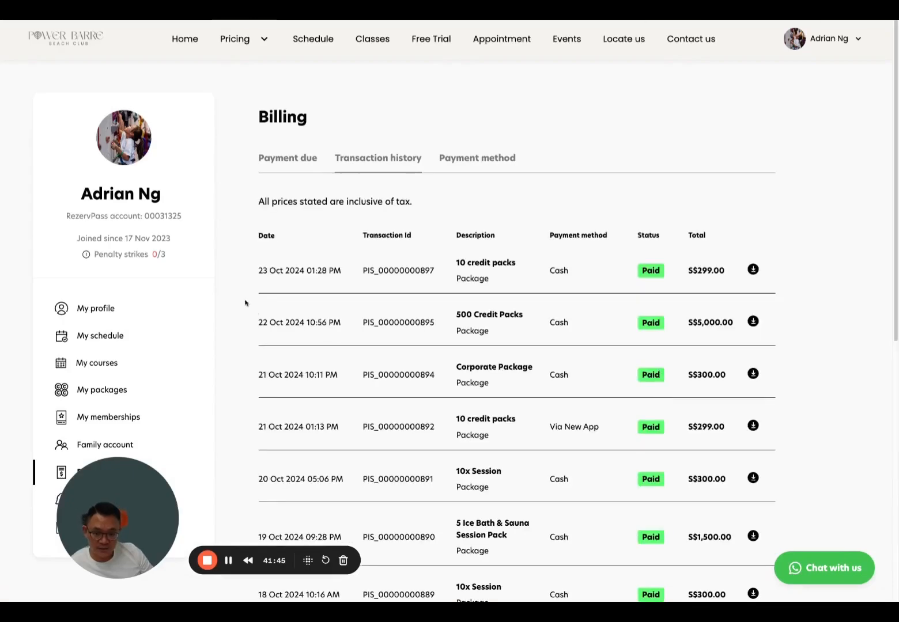
- Check the 10 credit packs purchase of 23 Oct 2024 and view its PDF receipt
{"action": "left_click_drag", "start_coordinate": [256, 275], "coordinate": [326, 272]}
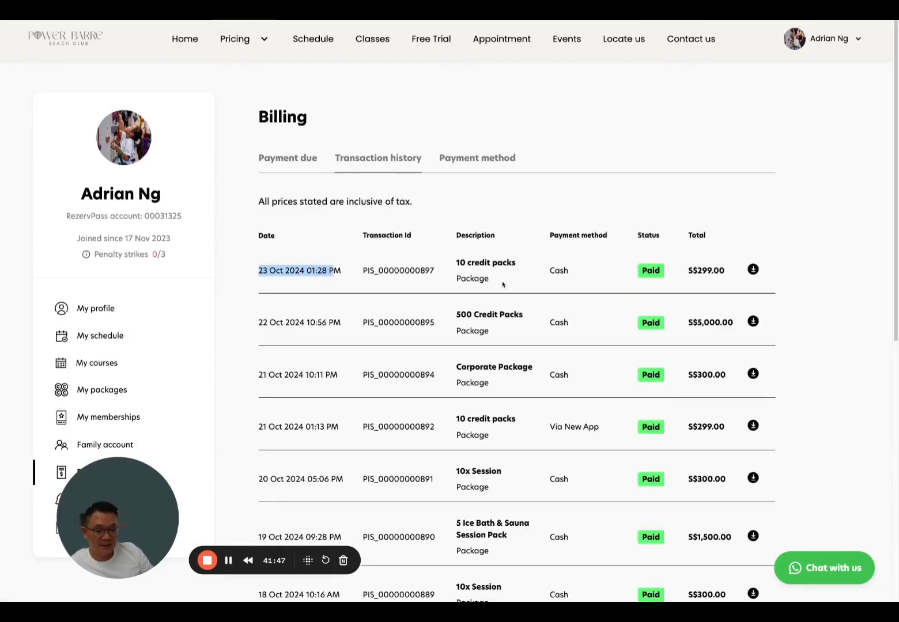
{"action": "left_click_drag", "start_coordinate": [471, 266], "coordinate": [584, 281]}
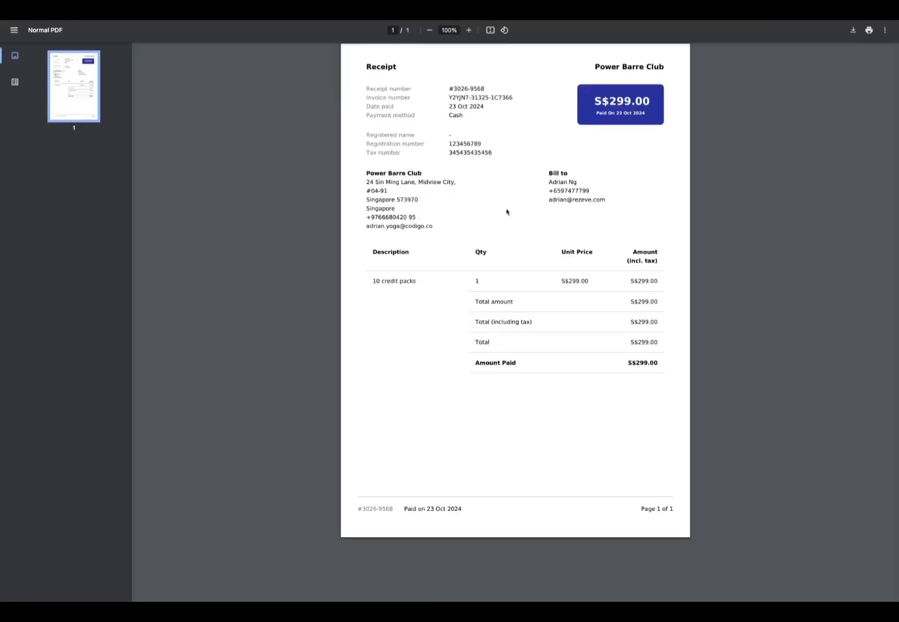
- Switch back to Rezerv and review today's sale transactions
{"action": "left_click", "coordinate": [281, 11]}
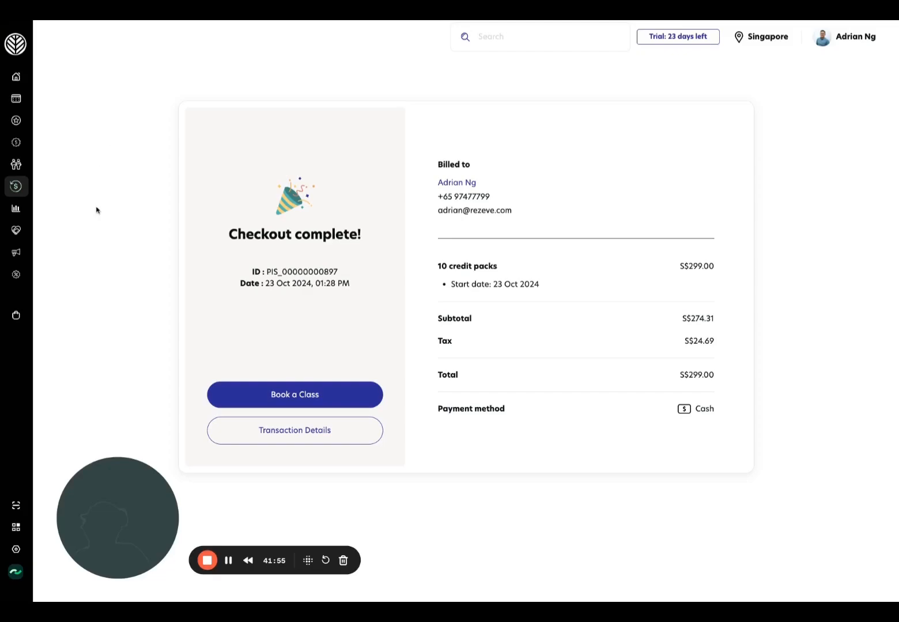
{"action": "left_click", "coordinate": [60, 187]}
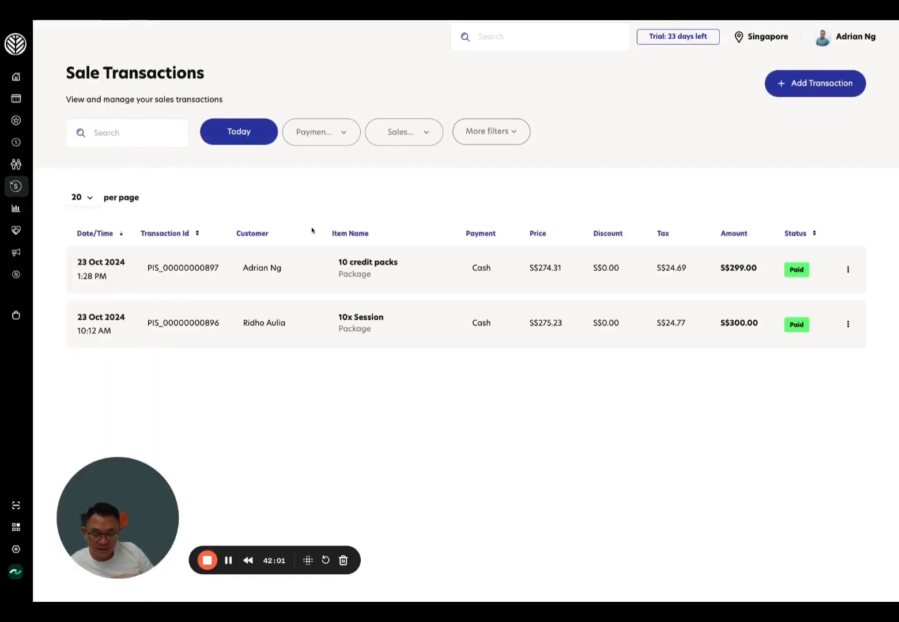
{"action": "mouse_move", "coordinate": [6, 130]}
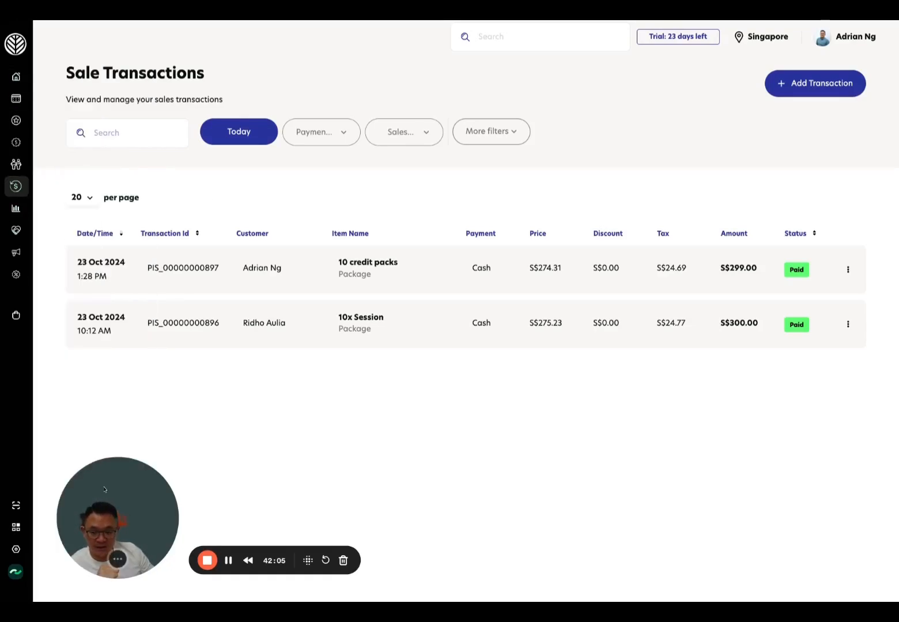
- Open the payment settings, start adding a payment method and look up Stripe by provider
{"action": "mouse_move", "coordinate": [34, 536]}
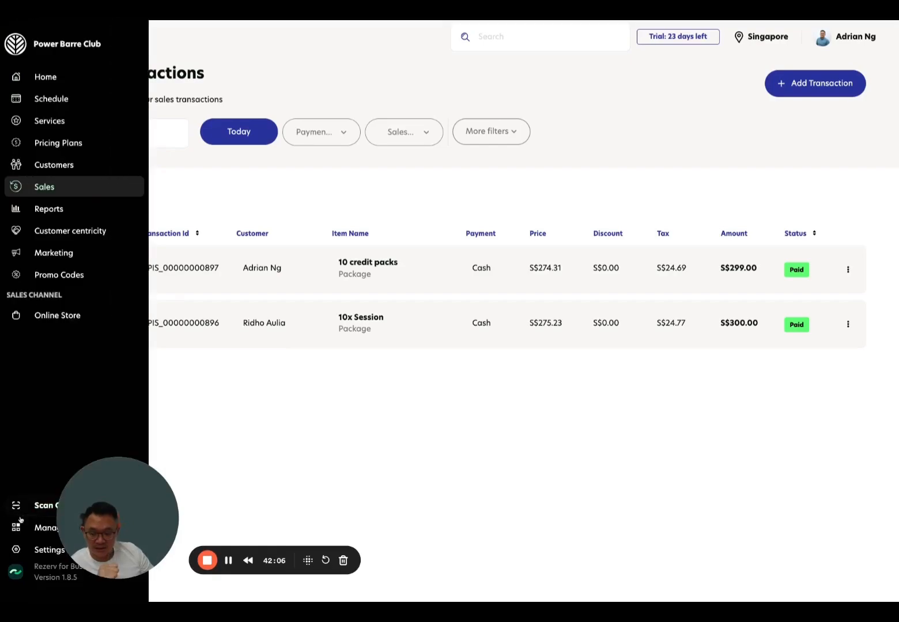
{"action": "left_click", "coordinate": [32, 552]}
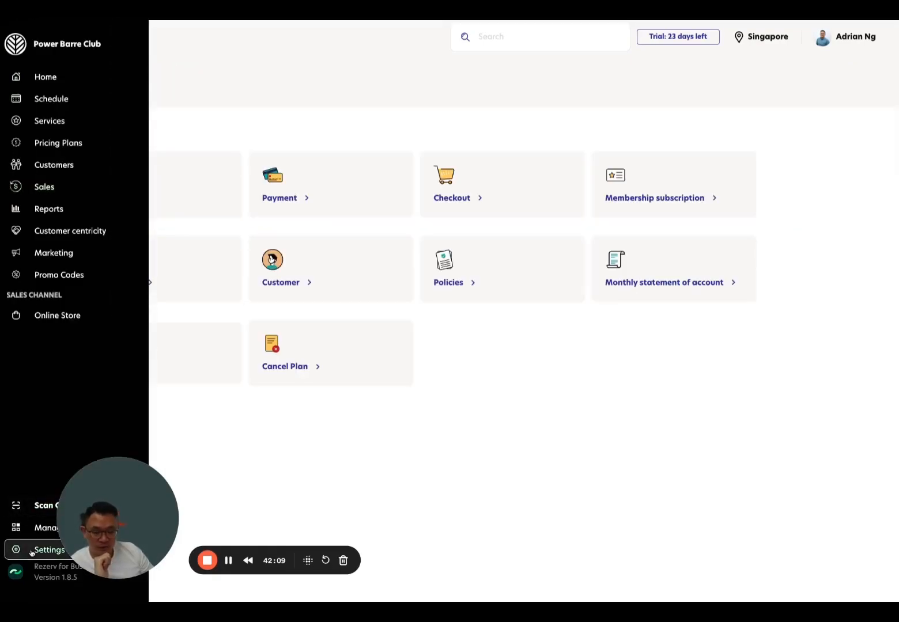
{"action": "left_click", "coordinate": [394, 185]}
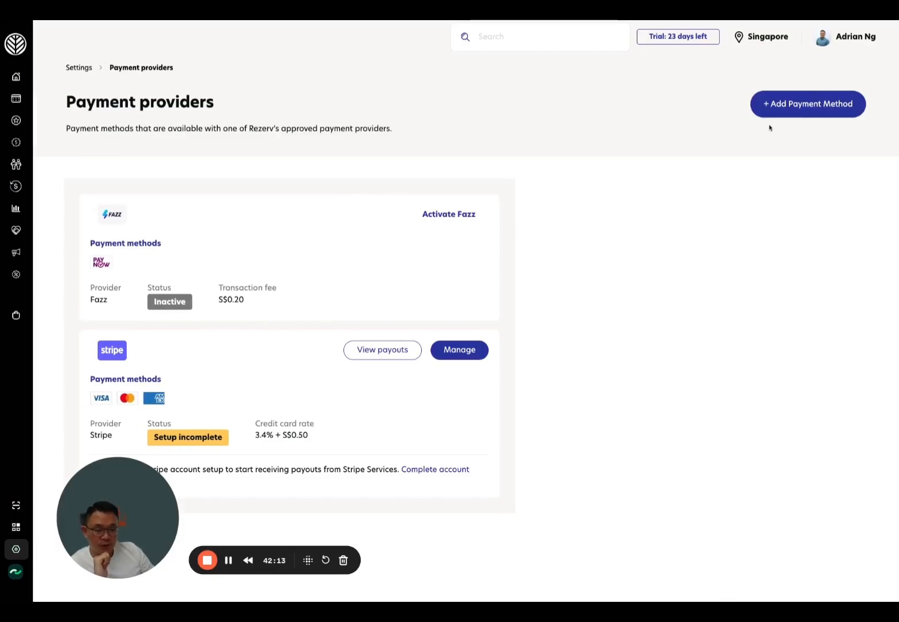
{"action": "left_click", "coordinate": [781, 110]}
{"action": "left_click", "coordinate": [253, 199]}
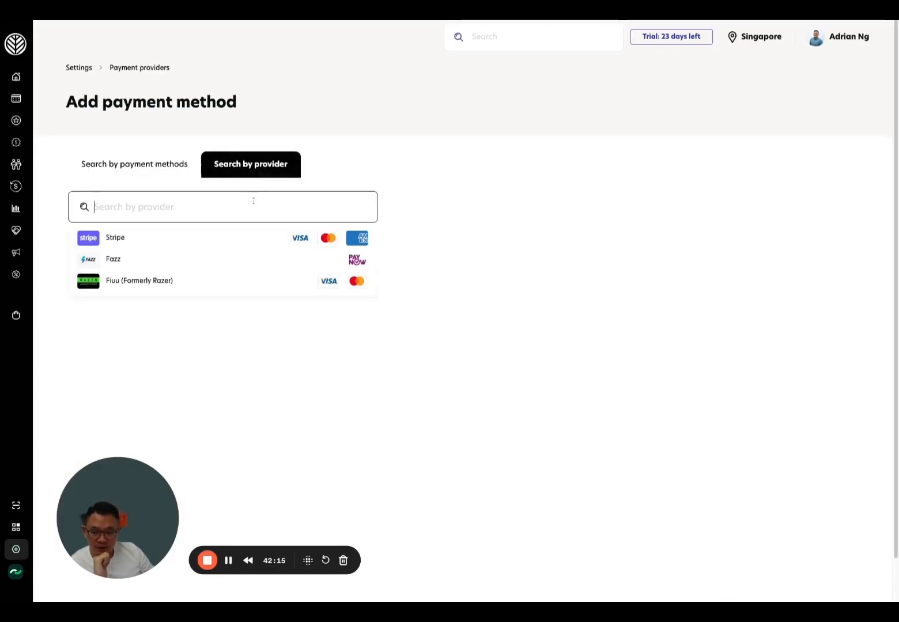
{"action": "type", "text": "Stripe"}
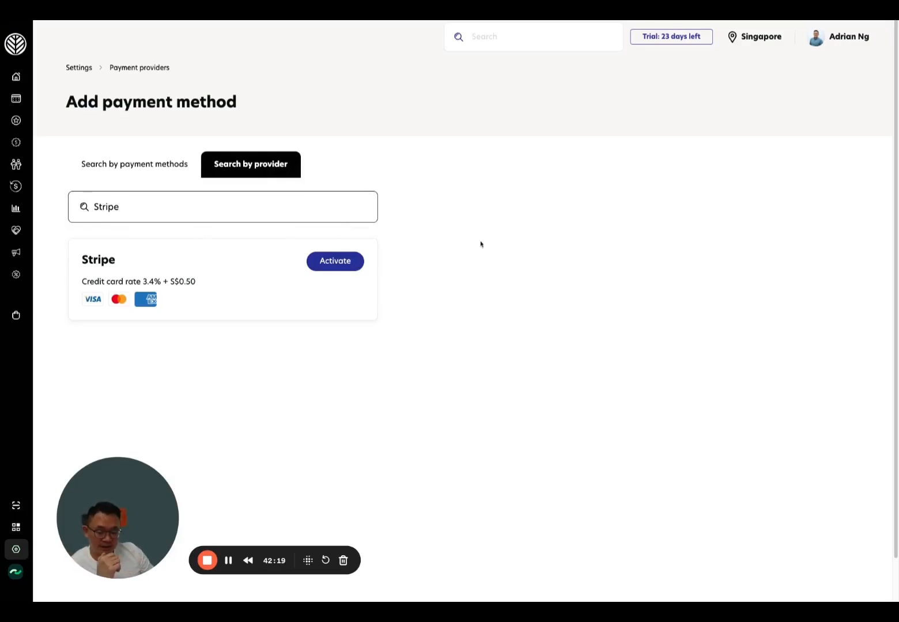
- Review the list of available payment providers again, comparing Stripe, Fazz and Fiuu
{"action": "left_click", "coordinate": [261, 203]}
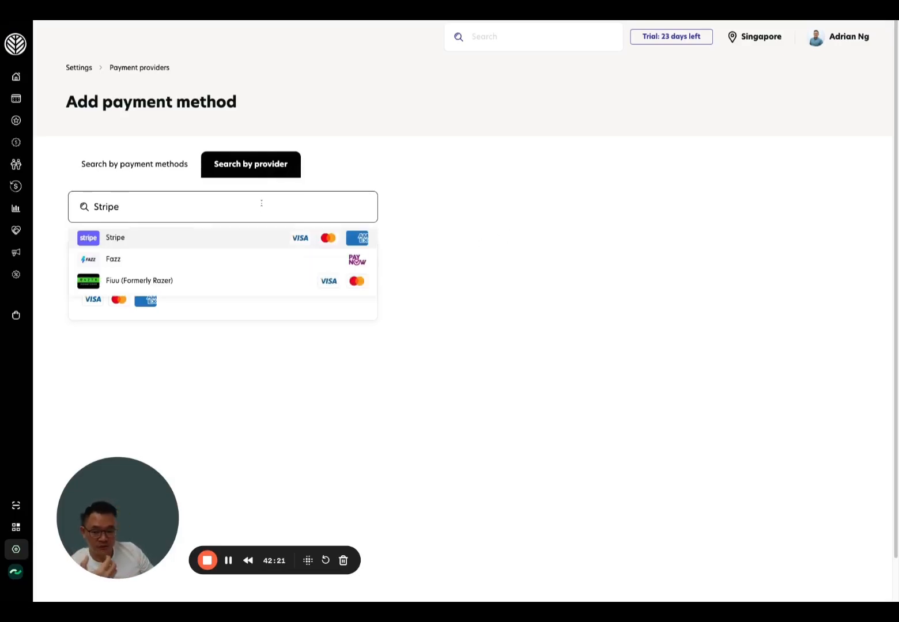
{"action": "left_click", "coordinate": [579, 176]}
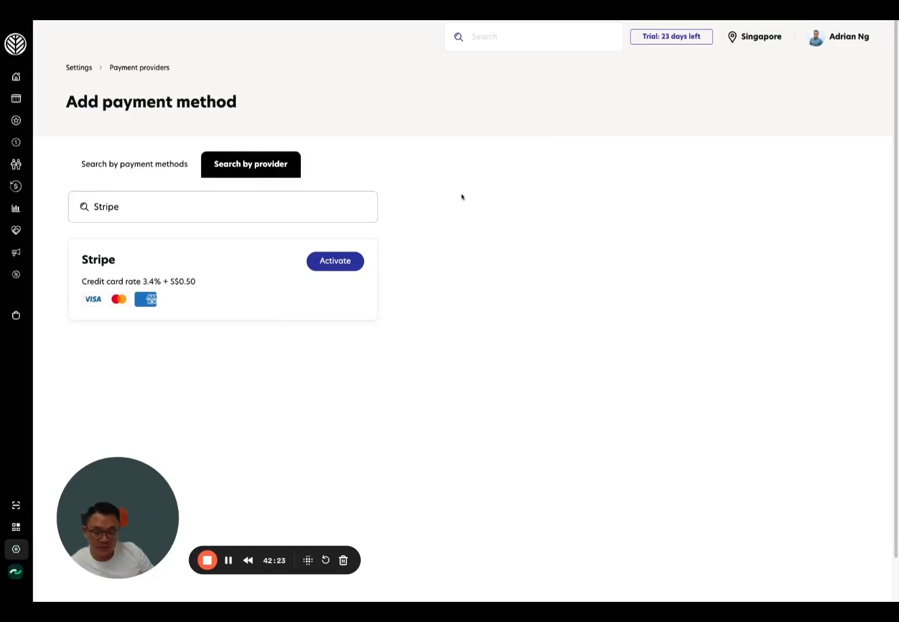
{"action": "left_click", "coordinate": [241, 207]}
{"action": "key", "text": "ctrl+a"}
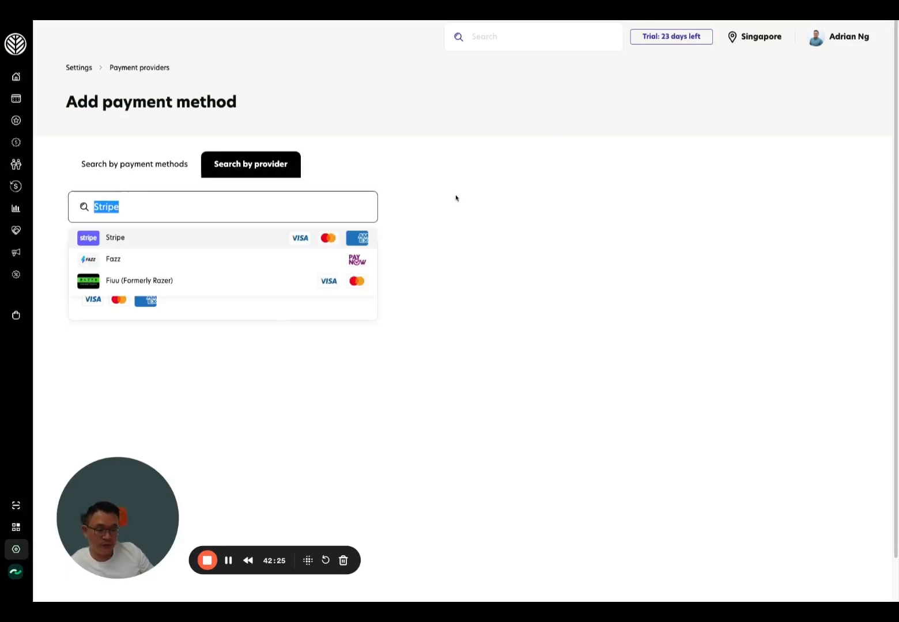
{"action": "left_click", "coordinate": [455, 198]}
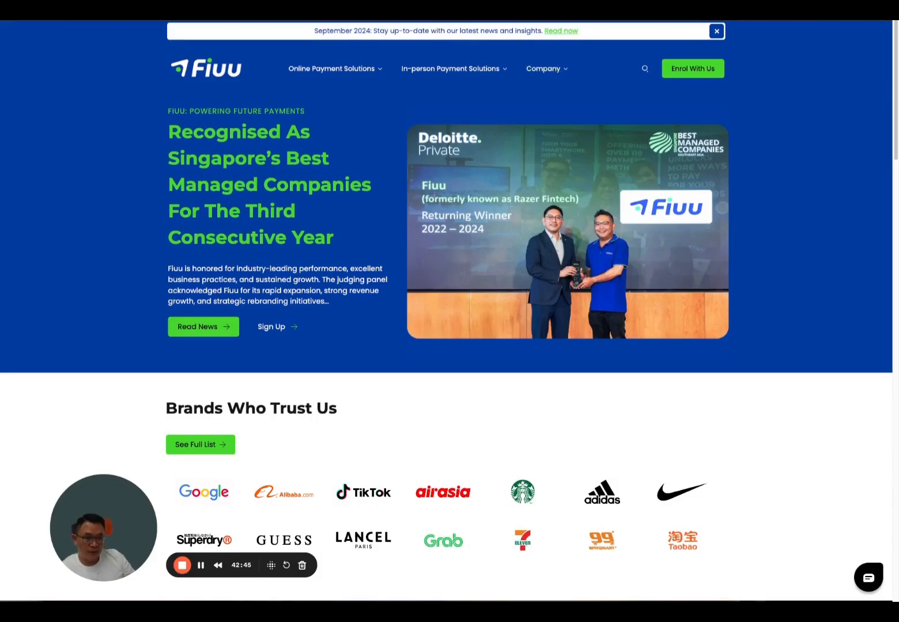
- Look over the Fiuu website and switch back to the Add payment method page in Rezerv
{"action": "key", "text": "ctrl+Tab"}
{"action": "key", "text": "ctrl+Tab"}
{"action": "key", "text": "ctrl+Tab"}
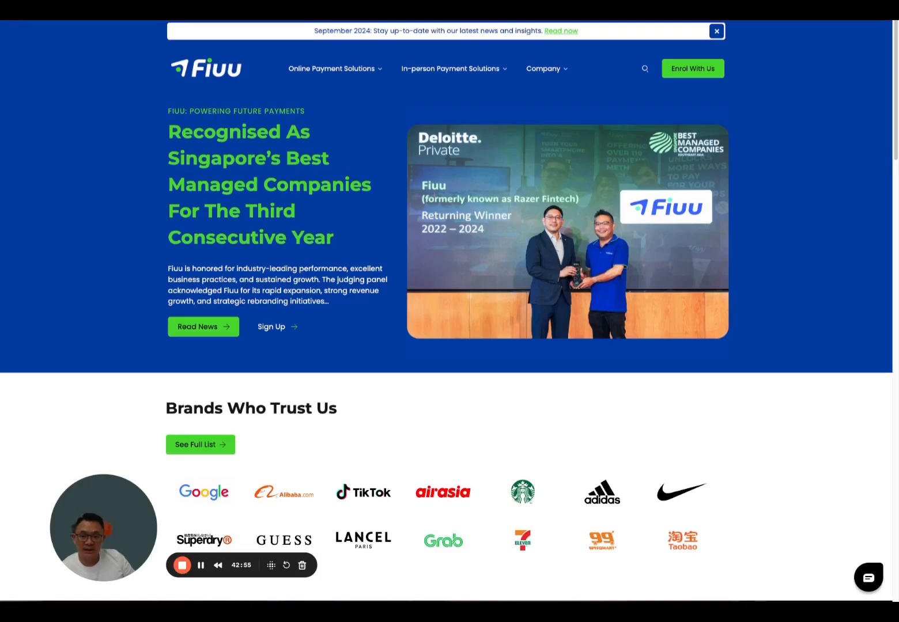
{"action": "key", "text": "ctrl+shift+Tab"}
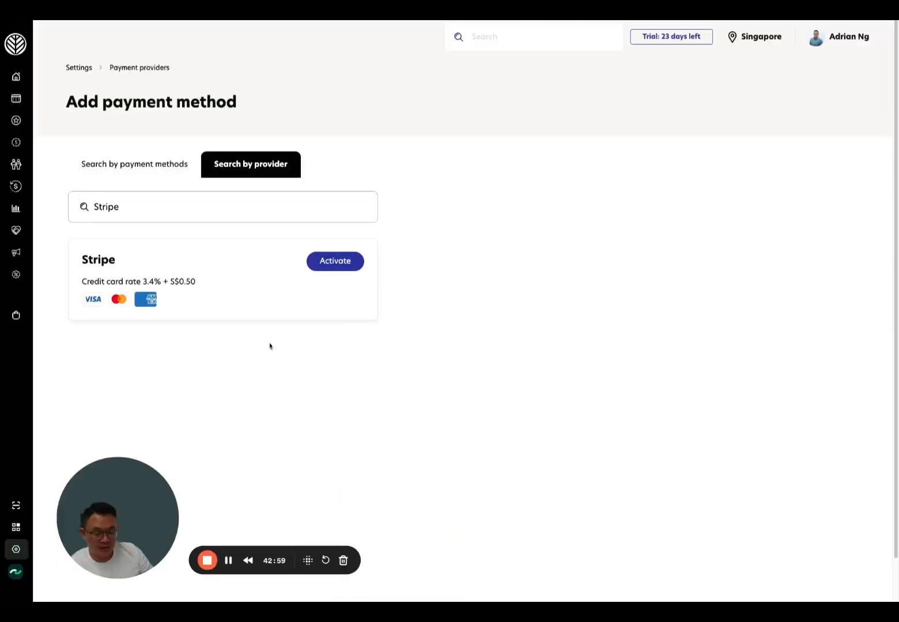
{"action": "key", "text": "ctrl+shift+Tab"}
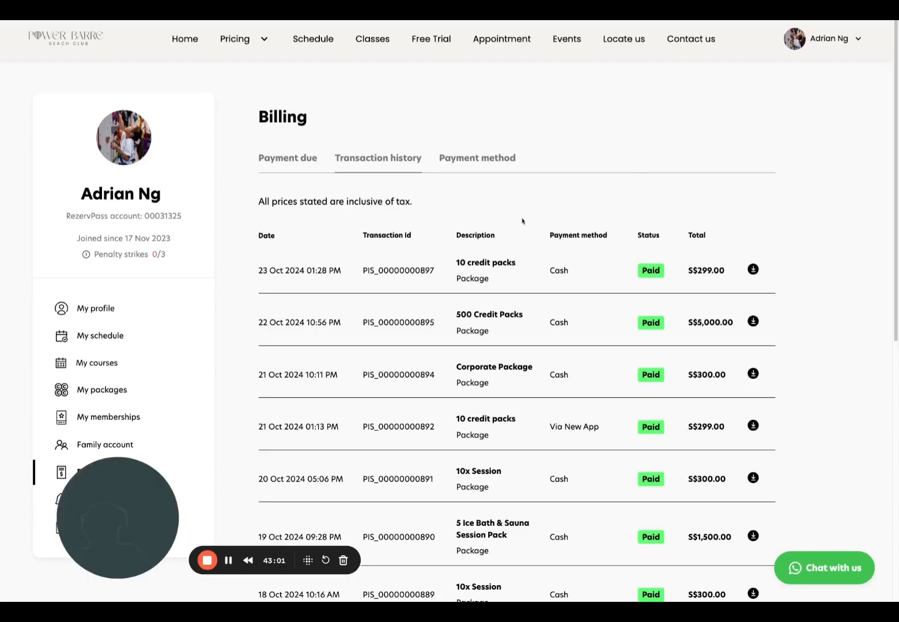
{"action": "key", "text": "ctrl+Tab"}
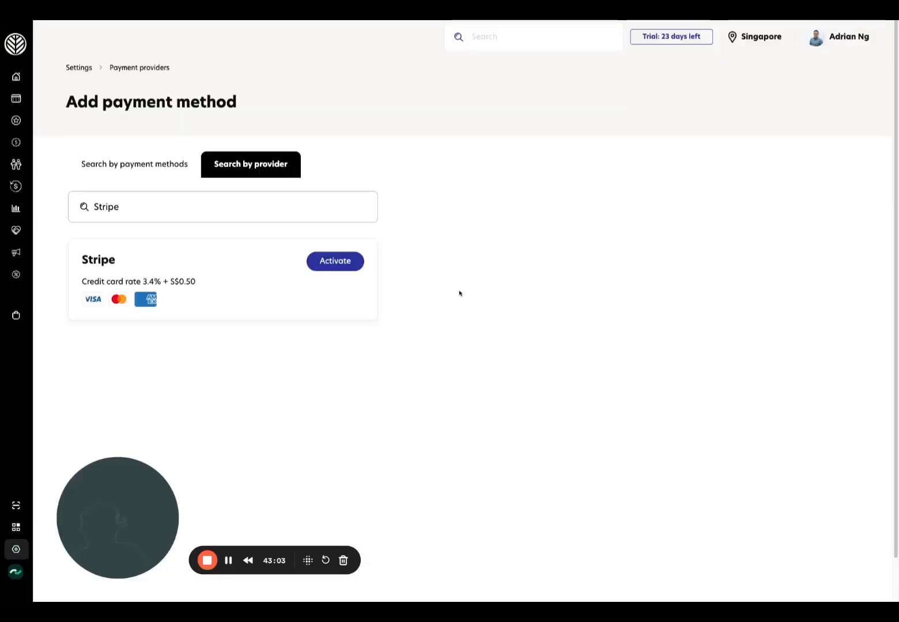
- Open the Checkout settings and review the Book Now, Pay Later options
{"action": "mouse_move", "coordinate": [23, 186]}
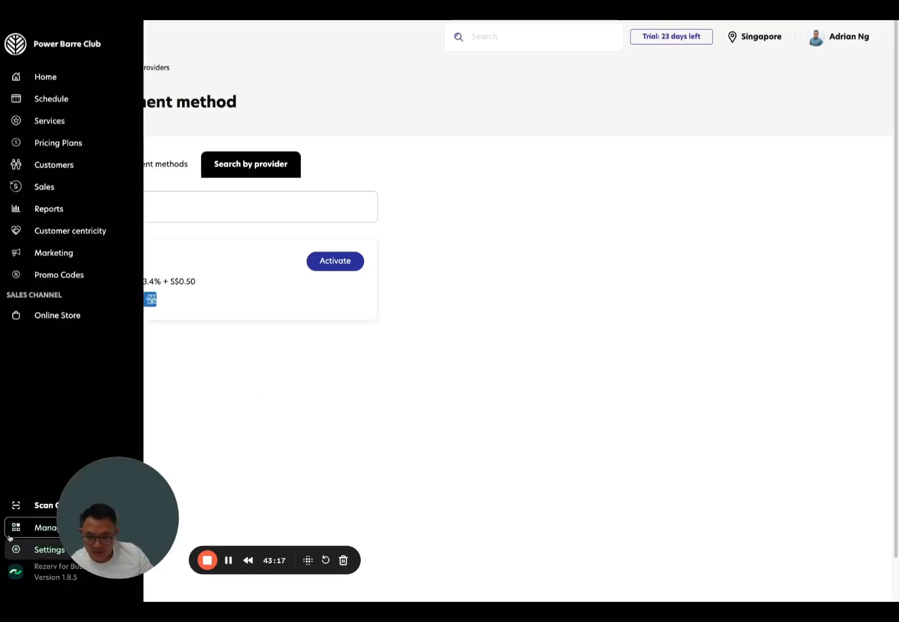
{"action": "left_click", "coordinate": [23, 550]}
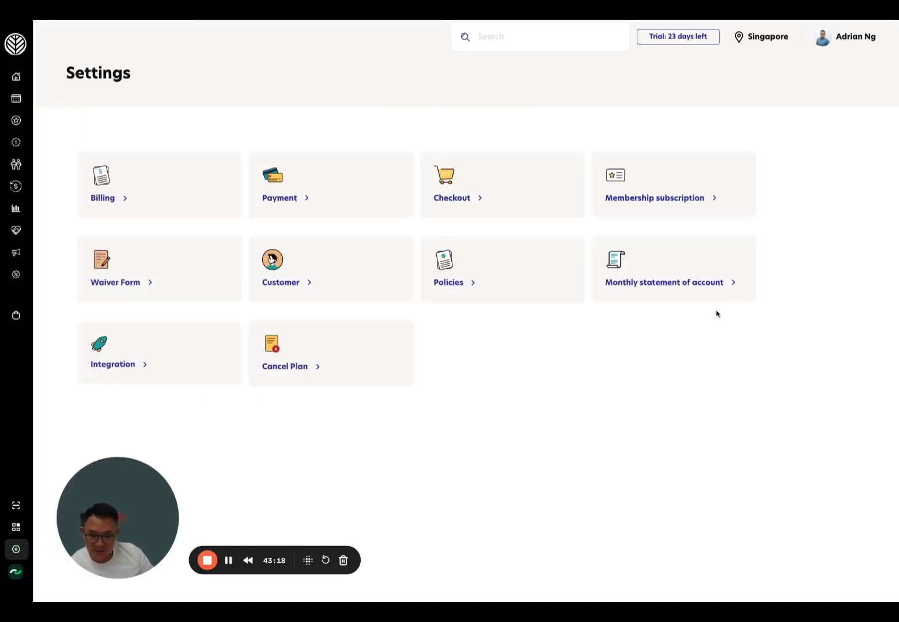
{"action": "left_click", "coordinate": [510, 197]}
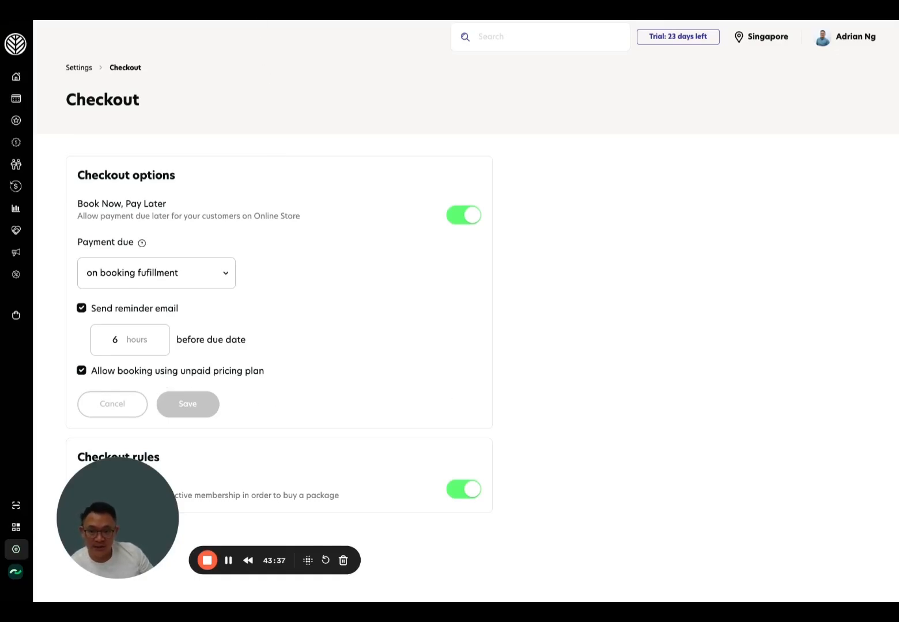
- Switch to the Power Barre customer website and start booking the 5:00 PM Hot Yoga class on Wednesday 23 October
{"action": "left_click", "coordinate": [273, 21]}
{"action": "left_click", "coordinate": [309, 42]}
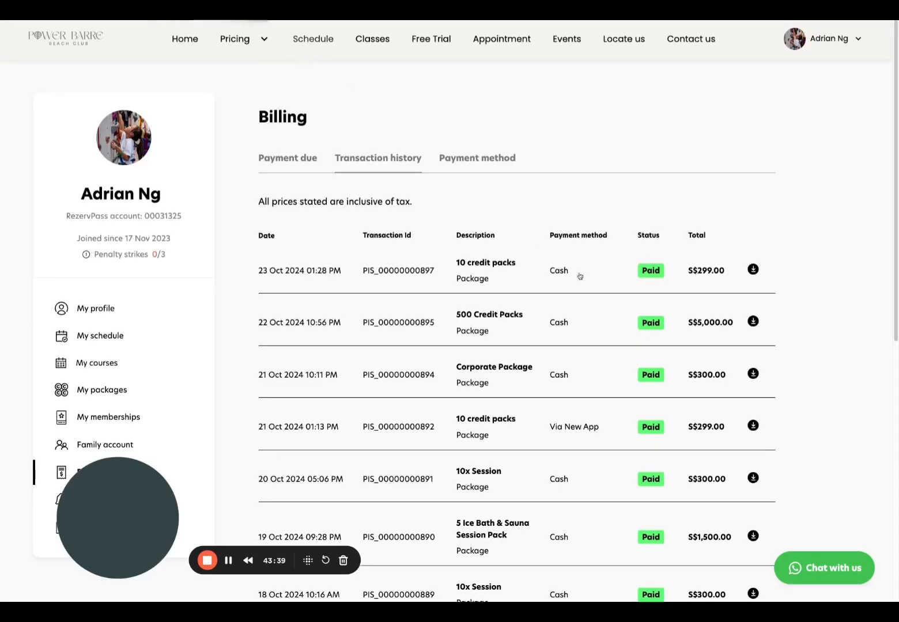
{"action": "scroll", "coordinate": [646, 358], "scroll_direction": "down", "scroll_amount": 3}
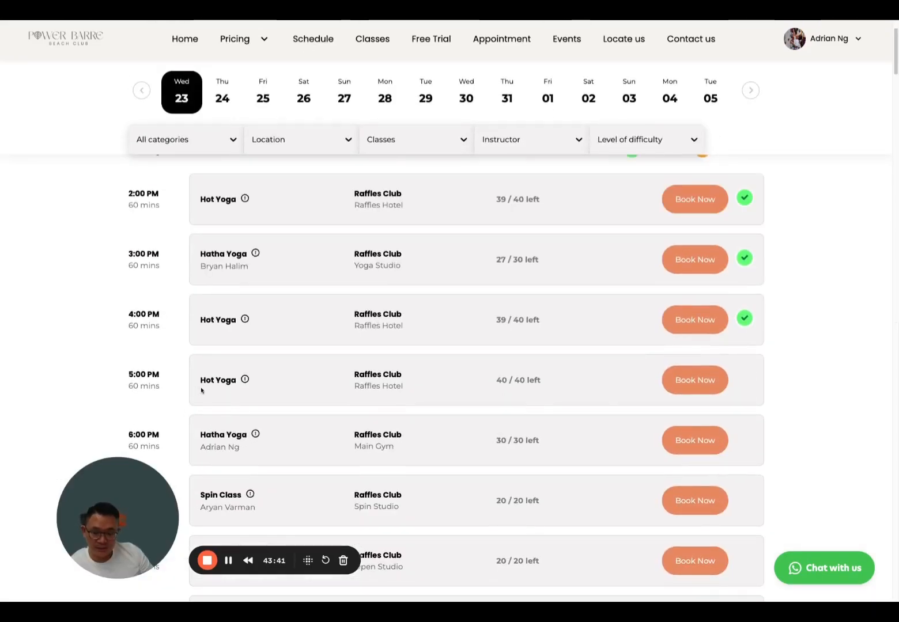
{"action": "left_click", "coordinate": [695, 395]}
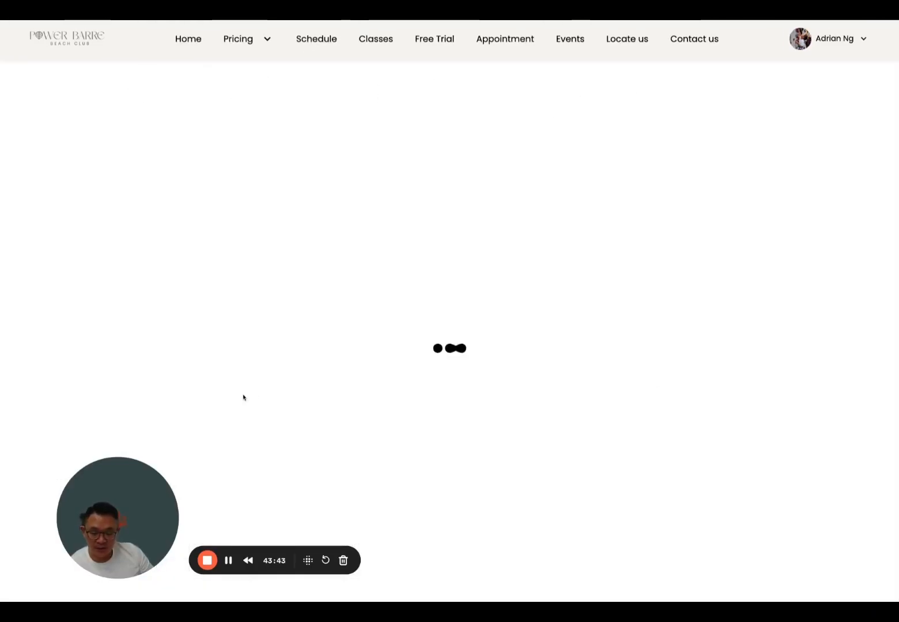
- Choose the S$35.00 drop-in pricing option for the Hot Yoga class and proceed with the booking for myself
{"action": "left_click", "coordinate": [323, 478]}
{"action": "scroll", "coordinate": [555, 461], "scroll_direction": "down", "scroll_amount": 2}
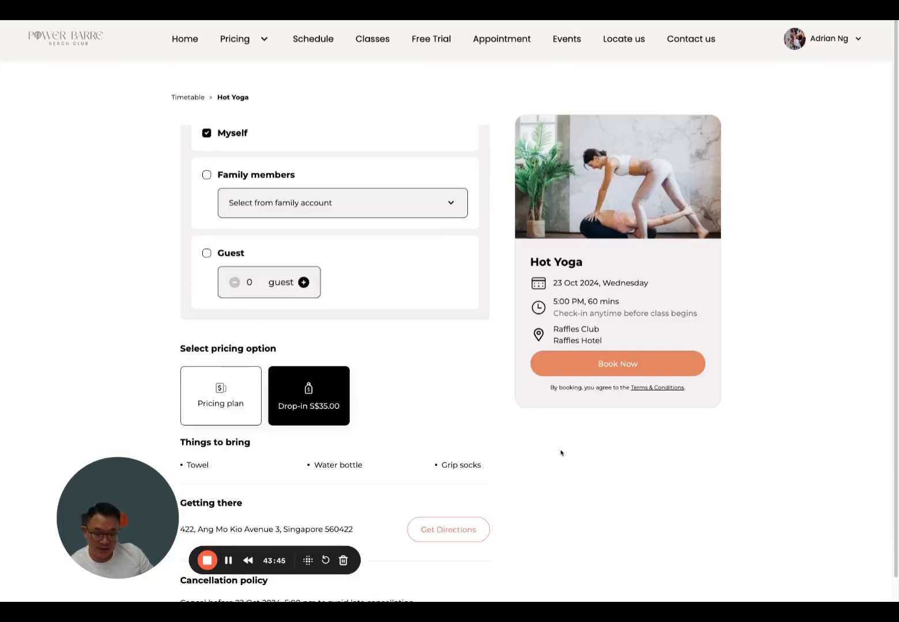
{"action": "scroll", "coordinate": [602, 449], "scroll_direction": "down", "scroll_amount": 1}
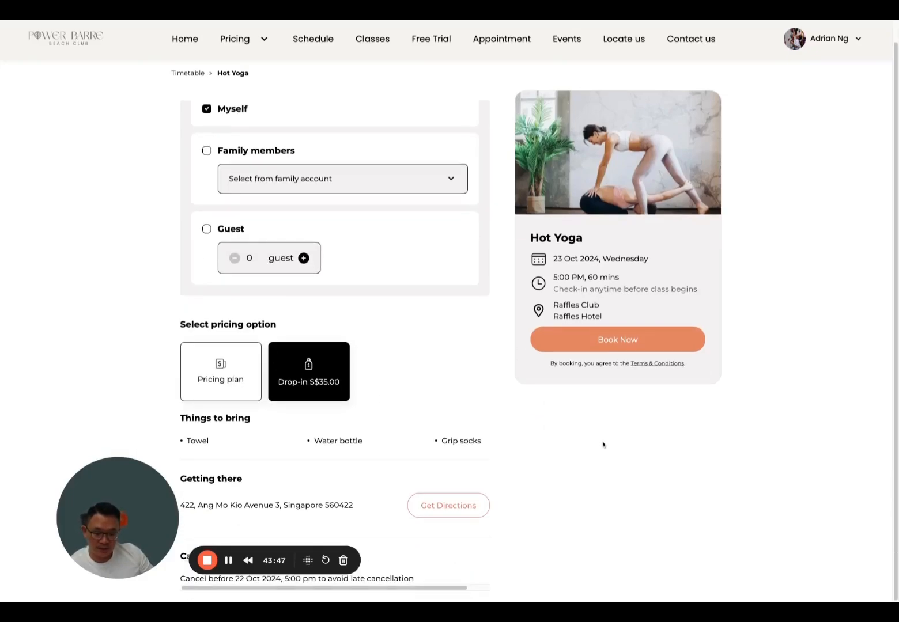
{"action": "left_click", "coordinate": [589, 340]}
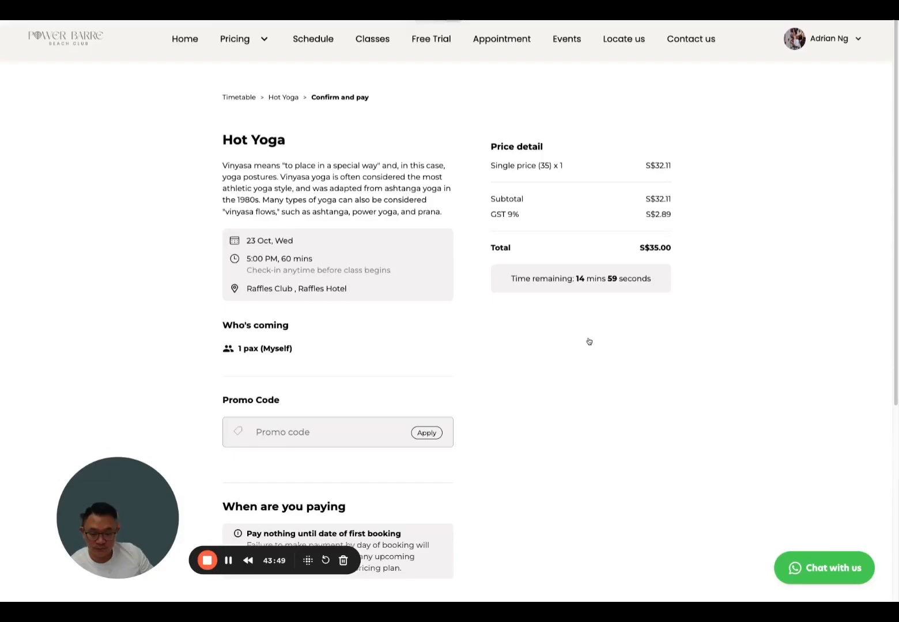
- Review the Hot Yoga price and pay-later terms and confirm the order without a promo code
{"action": "scroll", "coordinate": [346, 416], "scroll_direction": "down", "scroll_amount": 5}
{"action": "scroll", "coordinate": [271, 345], "scroll_direction": "up", "scroll_amount": 2}
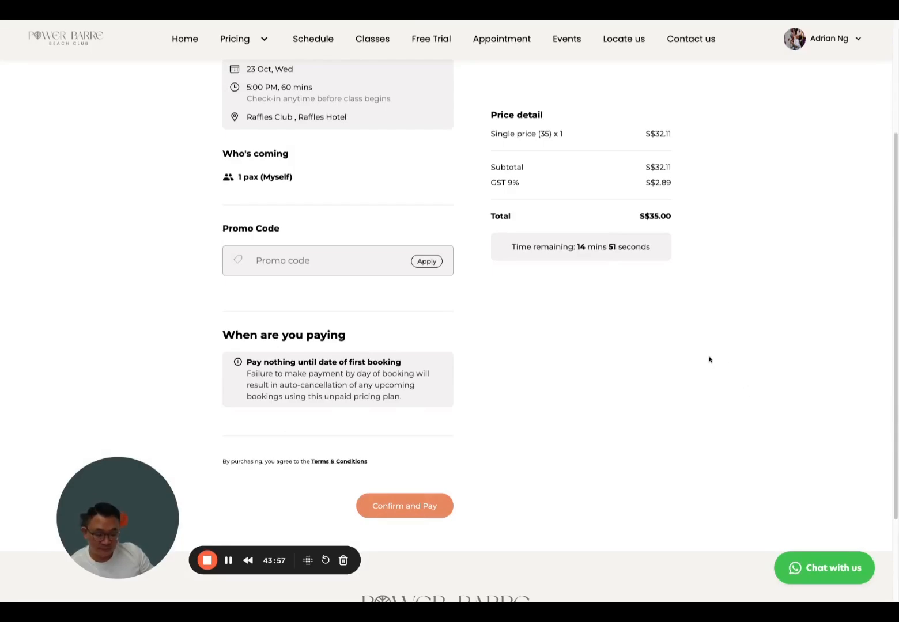
{"action": "scroll", "coordinate": [688, 412], "scroll_direction": "up", "scroll_amount": 1}
{"action": "scroll", "coordinate": [688, 413], "scroll_direction": "up", "scroll_amount": 3}
{"action": "scroll", "coordinate": [688, 412], "scroll_direction": "down", "scroll_amount": 4}
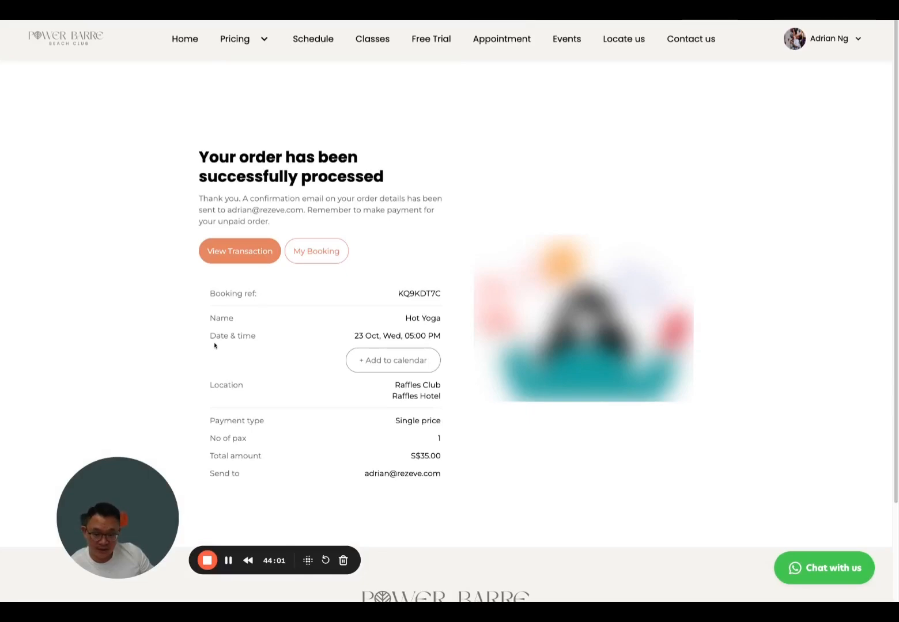
- Open the customer's billing section and examine the Hot Yoga invoice of 23 Oct 2024 among the payments due
{"action": "left_click", "coordinate": [840, 40]}
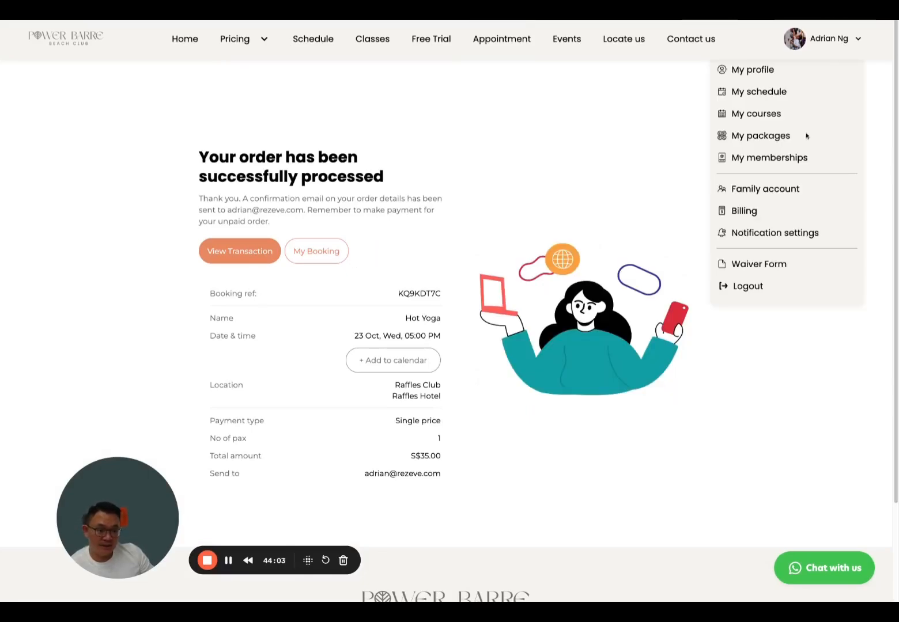
{"action": "left_click", "coordinate": [741, 213]}
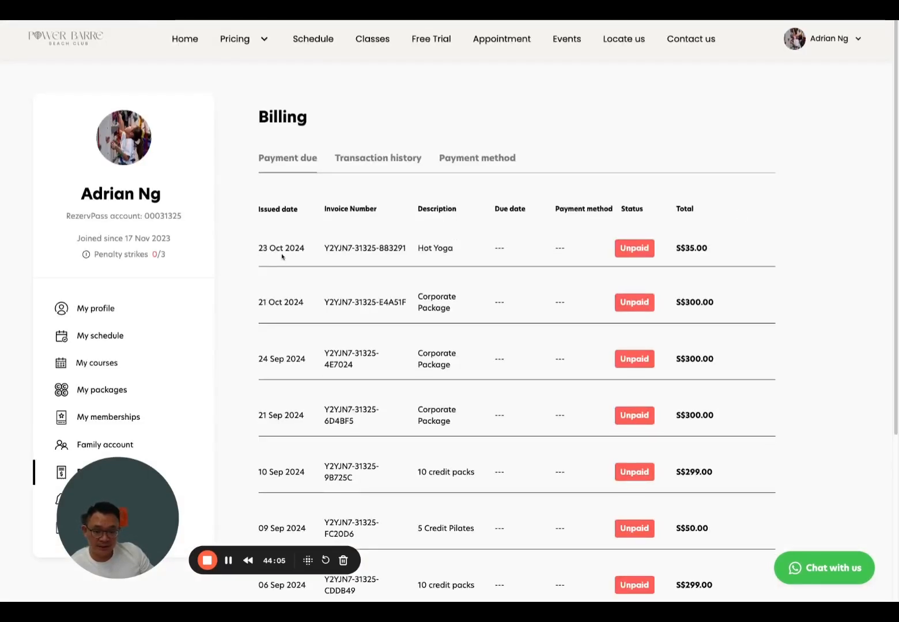
{"action": "left_click_drag", "start_coordinate": [282, 257], "coordinate": [566, 251]}
{"action": "triple_click", "coordinate": [254, 254]}
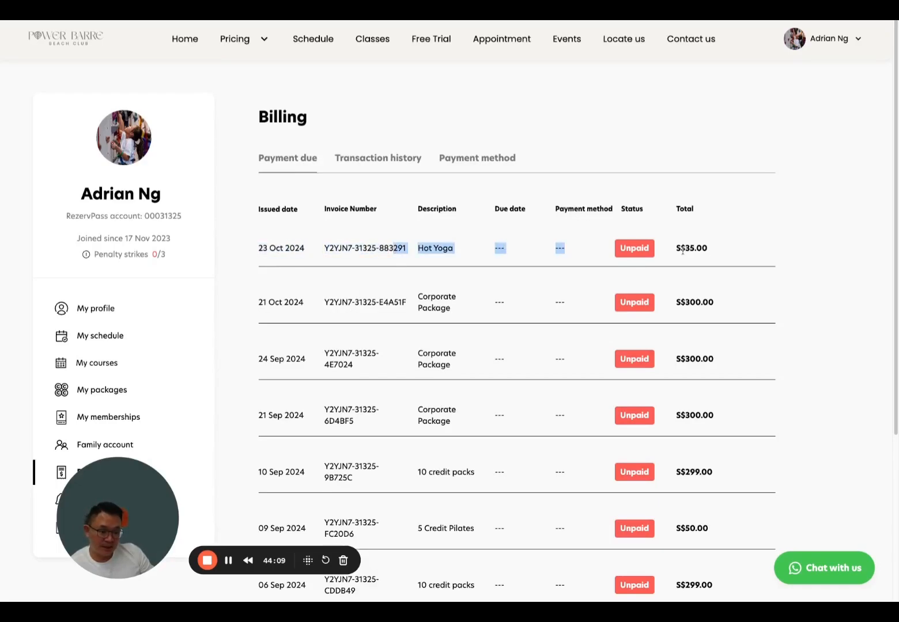
{"action": "left_click_drag", "start_coordinate": [683, 250], "coordinate": [708, 251]}
{"action": "left_click", "coordinate": [744, 275]}
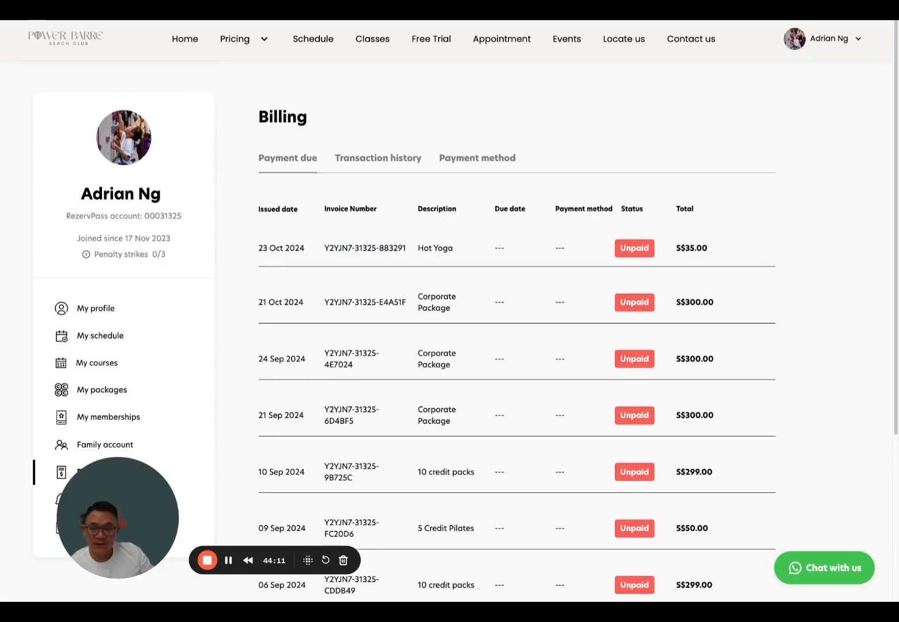
- Switch back to Rezerv and check the available actions for the unpaid Hot Yoga drop-in in the sale transactions
{"action": "key", "text": "ctrl+Tab"}
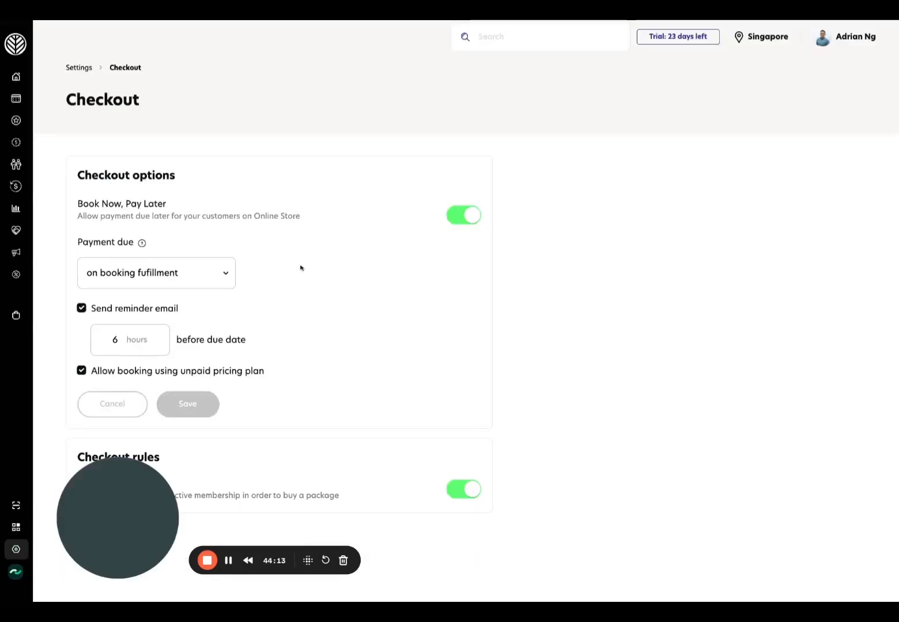
{"action": "mouse_move", "coordinate": [17, 120]}
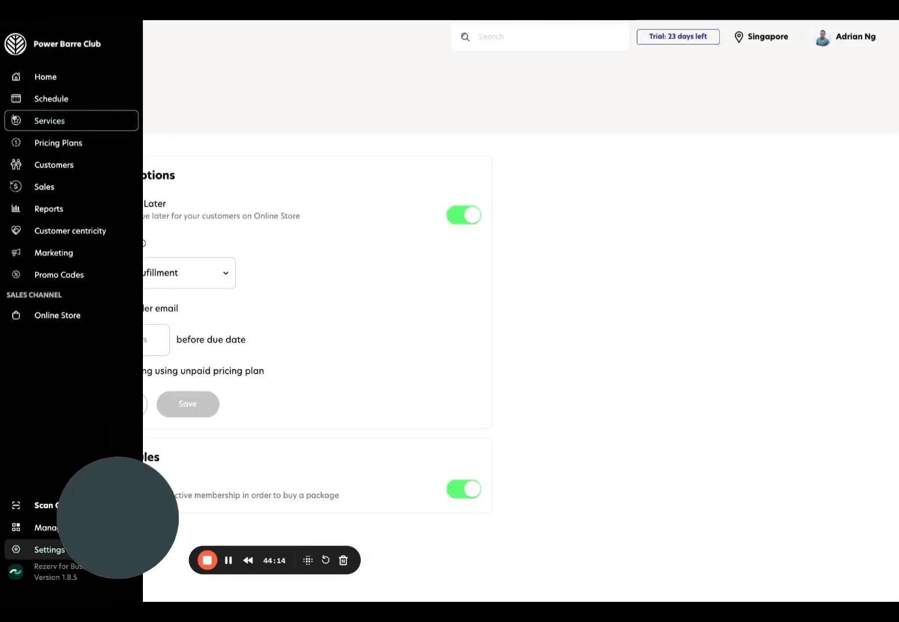
{"action": "left_click", "coordinate": [43, 187]}
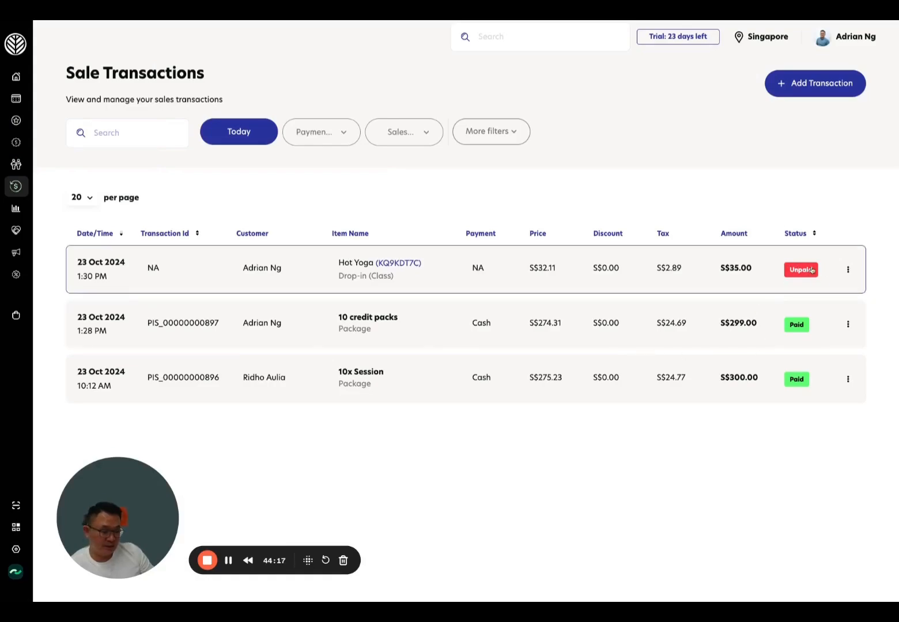
{"action": "left_click", "coordinate": [848, 270]}
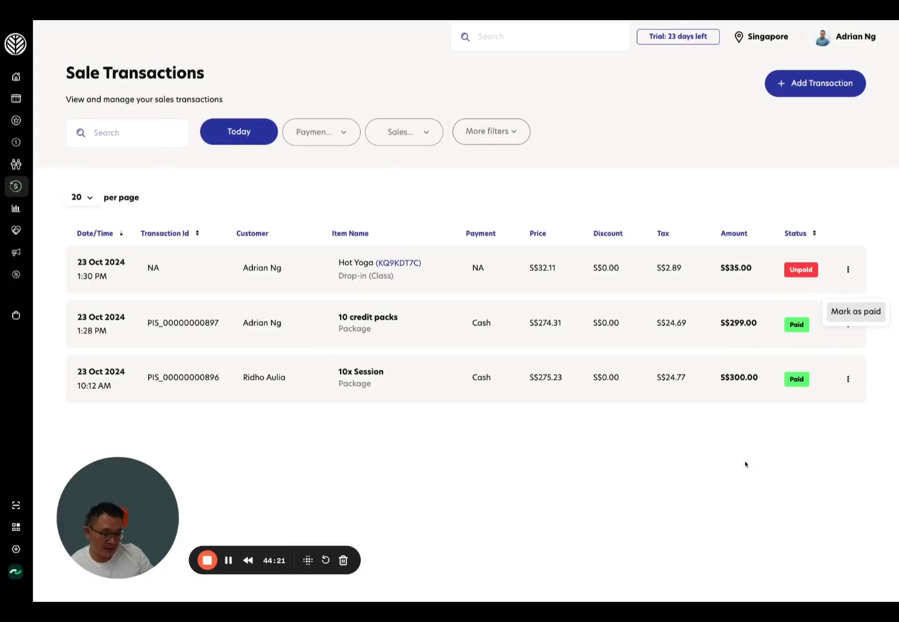
- Open the schedule, close the displayed booking details and go to the appointment bookings under Services
{"action": "left_click", "coordinate": [17, 105]}
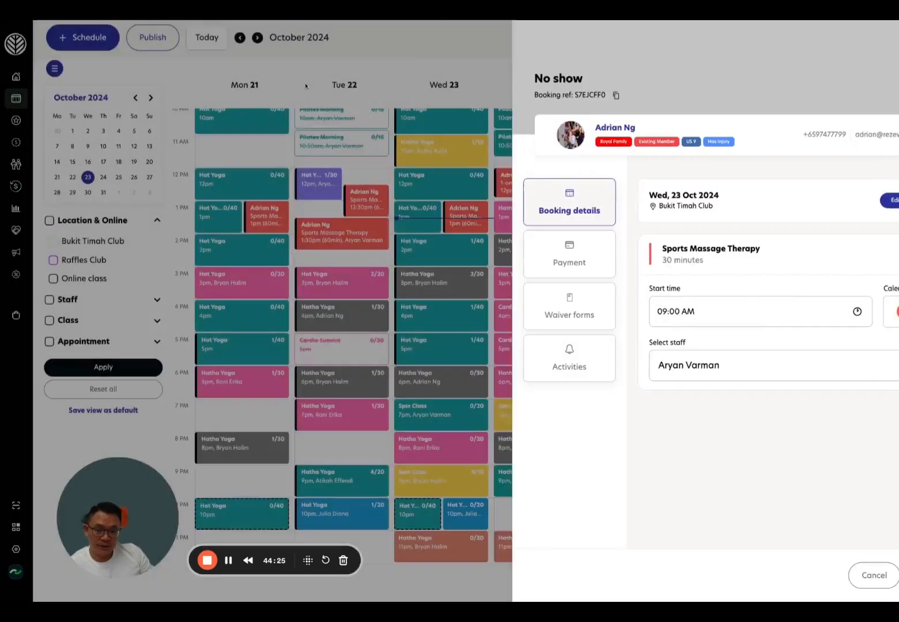
{"action": "left_click", "coordinate": [305, 85]}
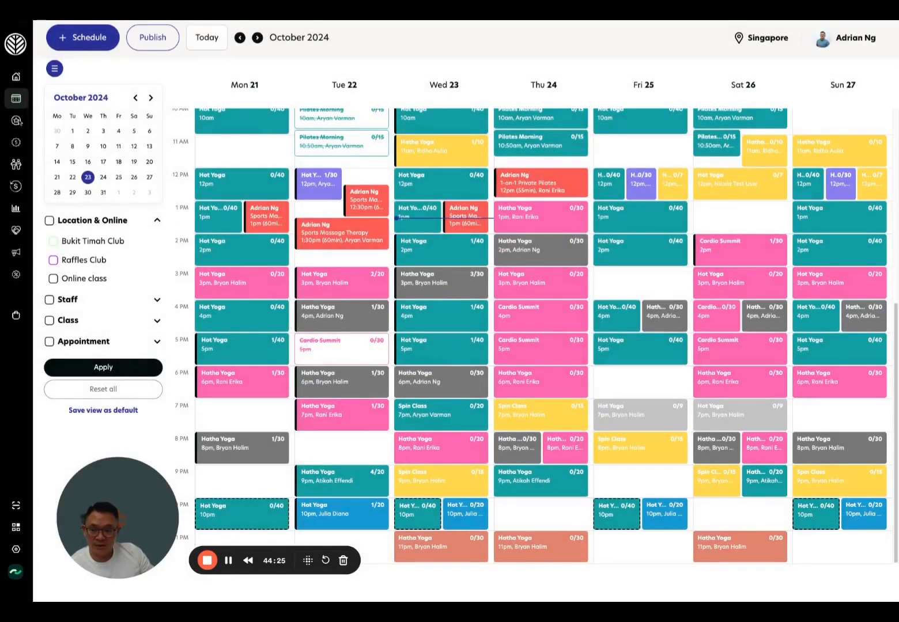
{"action": "left_click", "coordinate": [22, 121]}
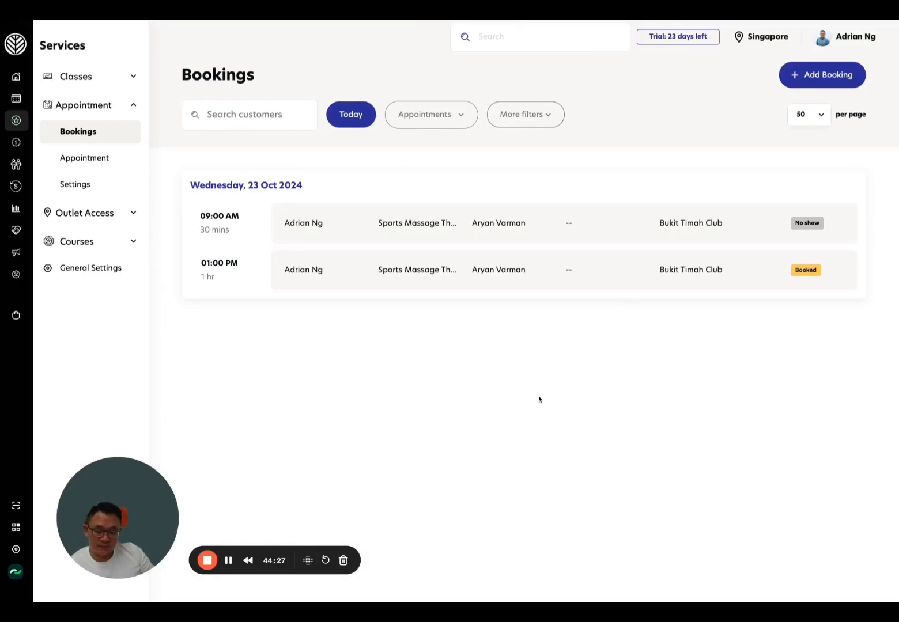
- Go to the class bookings and filter them to the Next 7 Days
{"action": "left_click", "coordinate": [104, 85]}
{"action": "left_click", "coordinate": [97, 102]}
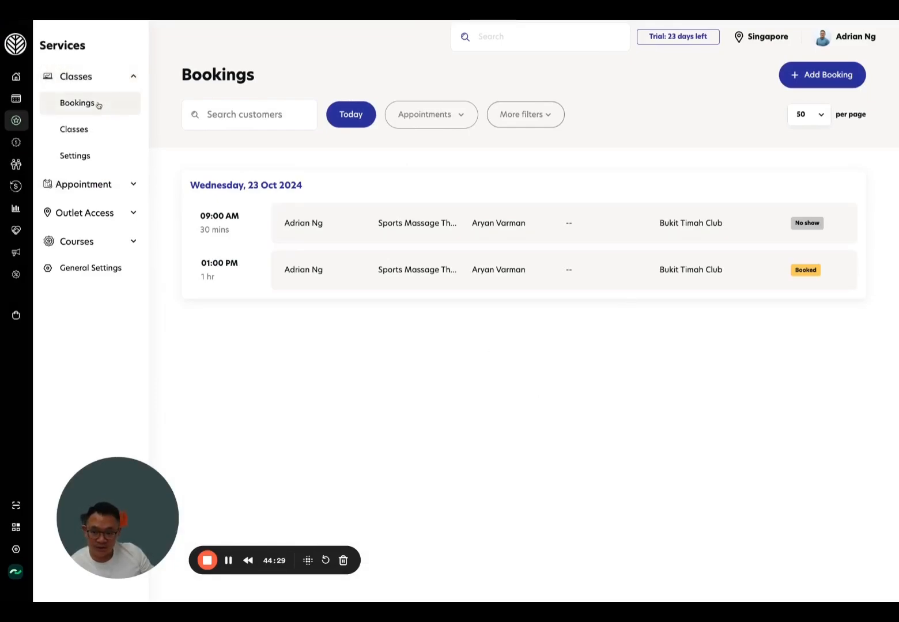
{"action": "scroll", "coordinate": [546, 319], "scroll_direction": "down", "scroll_amount": 1}
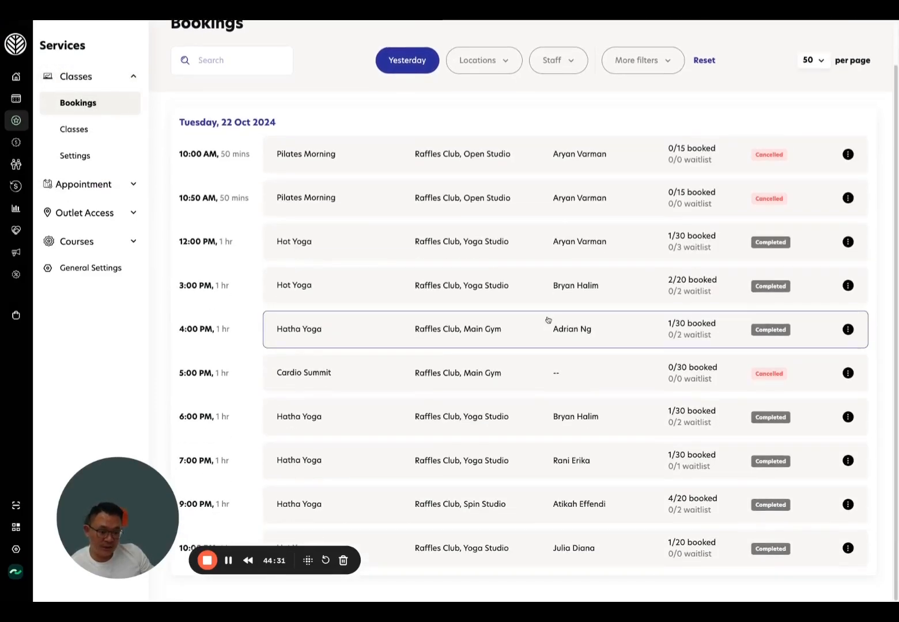
{"action": "left_click", "coordinate": [407, 60]}
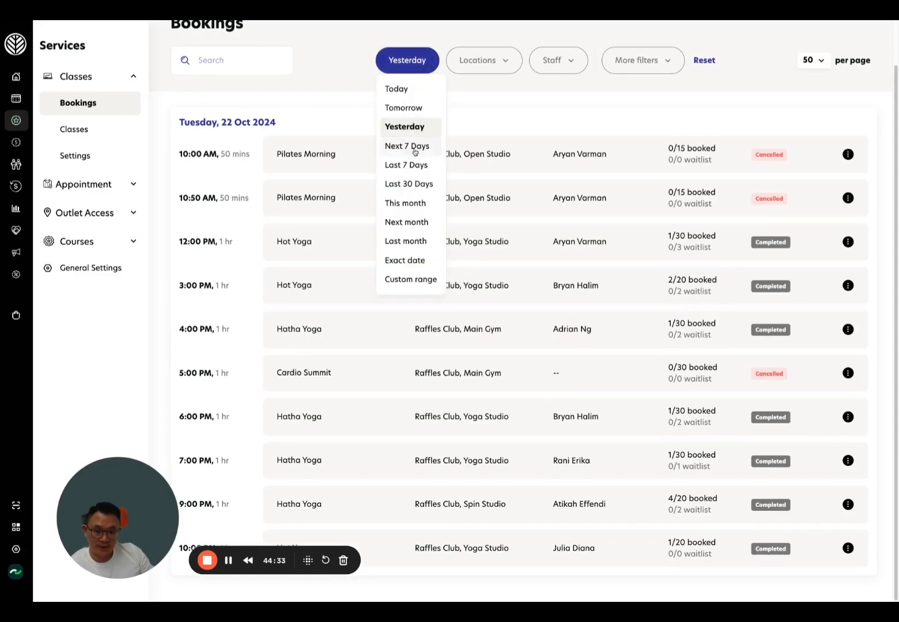
{"action": "left_click", "coordinate": [415, 153]}
{"action": "scroll", "coordinate": [591, 381], "scroll_direction": "down", "scroll_amount": 2}
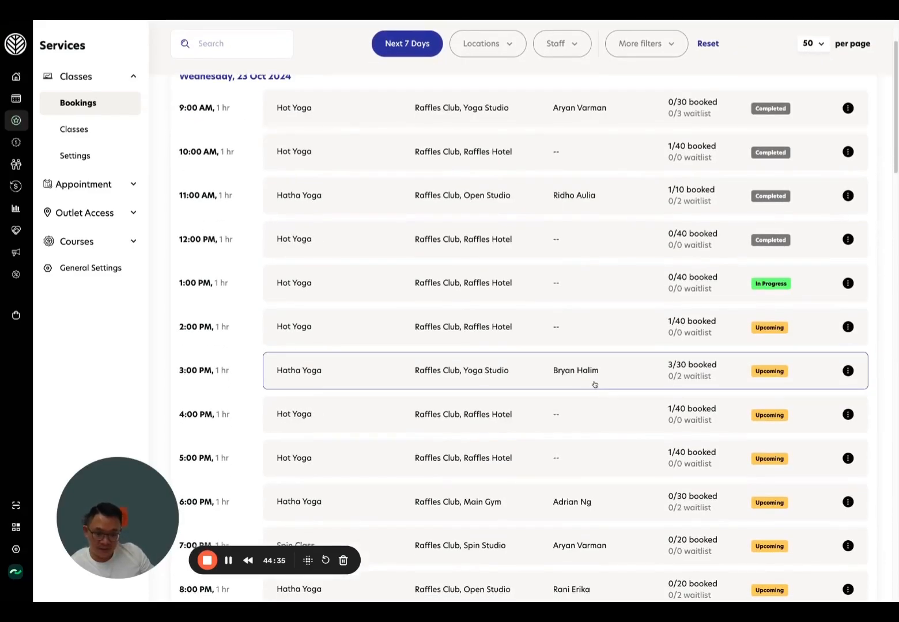
- Glance at the customer's billing page, return to Rezerv and inspect the unpaid drop-in booking in the 5:00 PM Hot Yoga class on 23 Oct 2024
{"action": "left_click", "coordinate": [196, 7]}
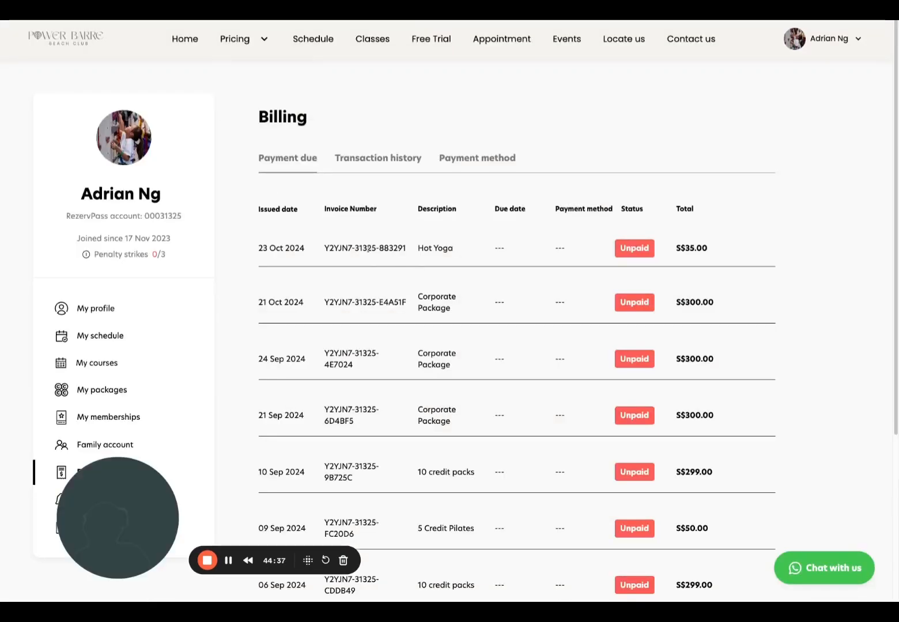
{"action": "left_click", "coordinate": [138, 7]}
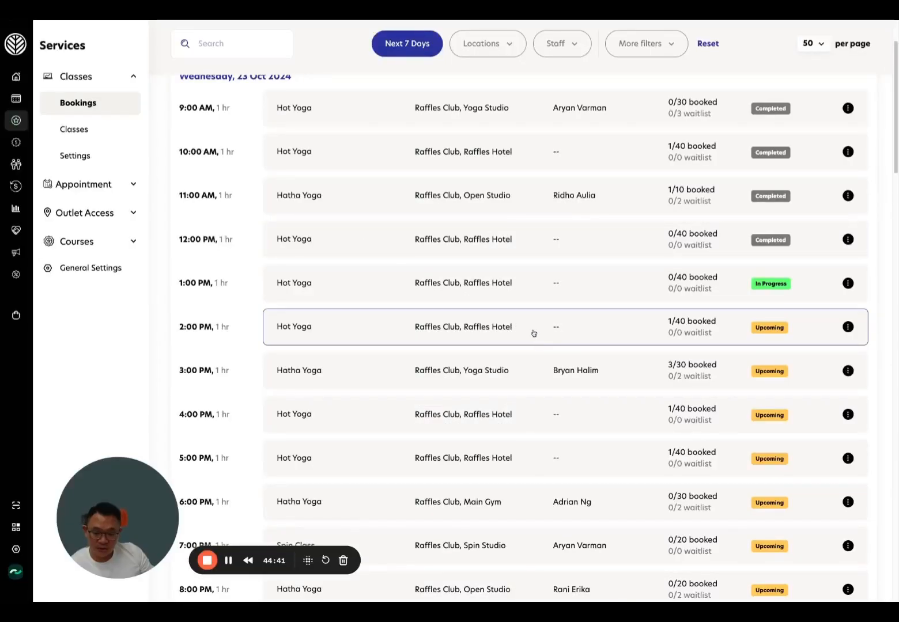
{"action": "left_click", "coordinate": [656, 461]}
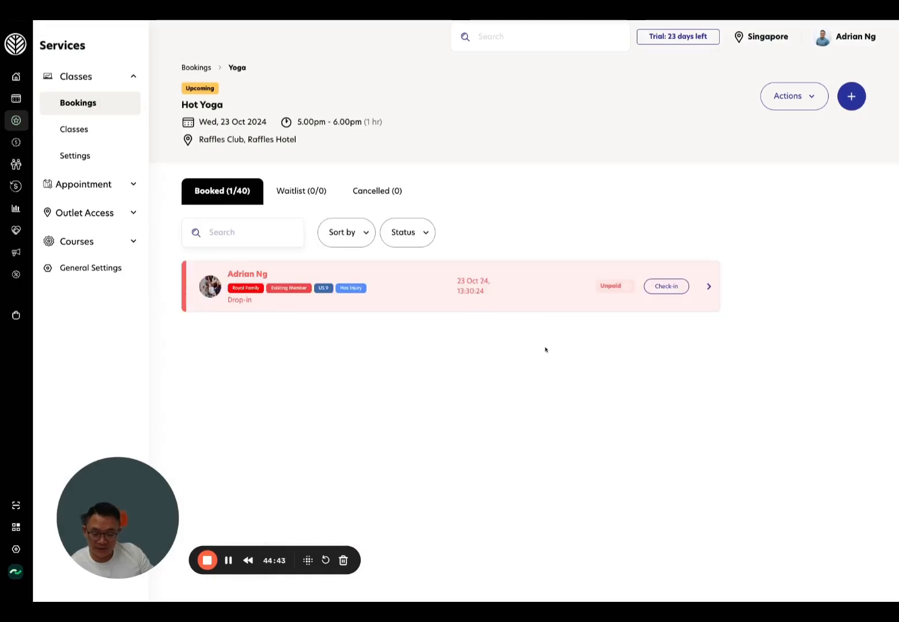
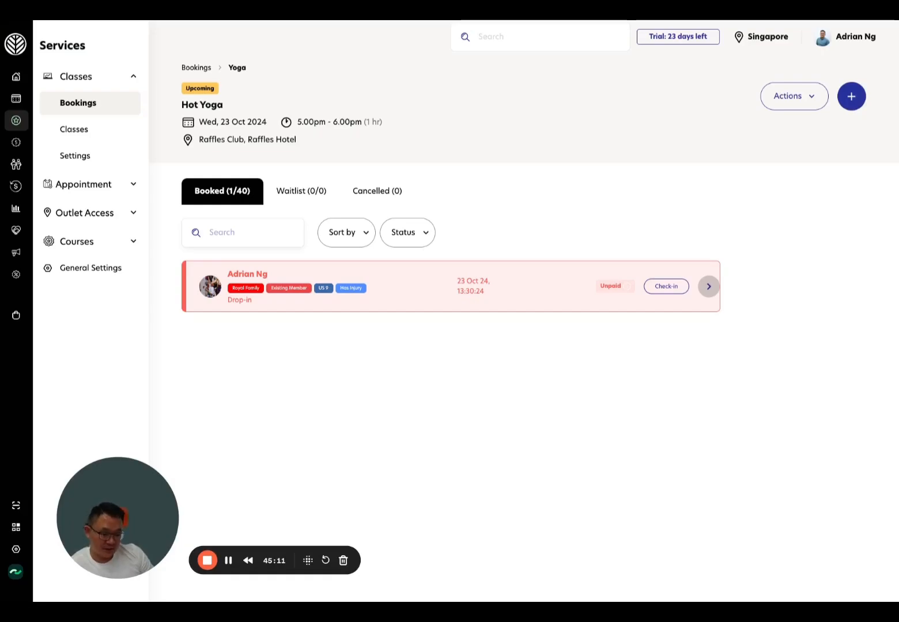
{"action": "left_click", "coordinate": [708, 287]}
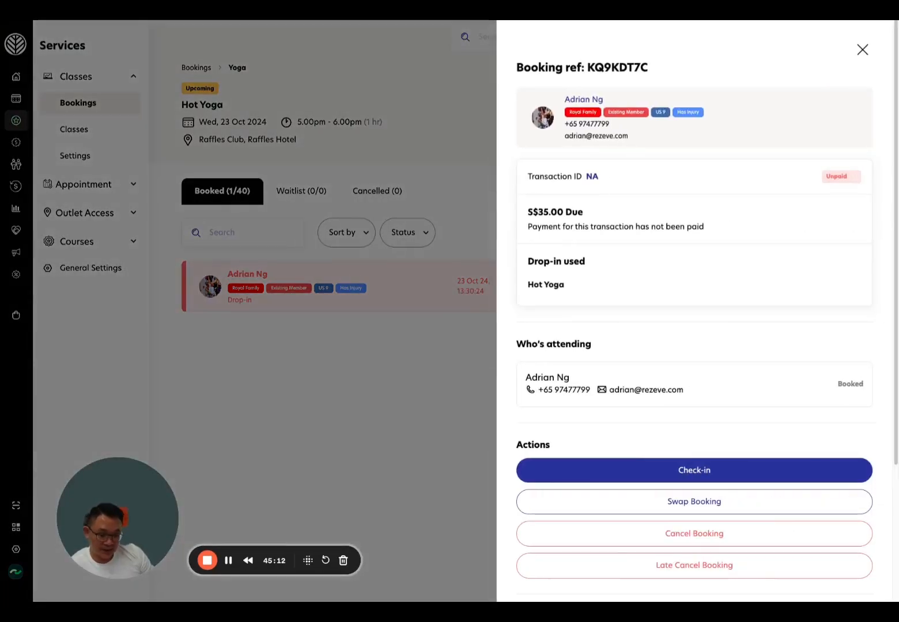
{"action": "left_click", "coordinate": [405, 384]}
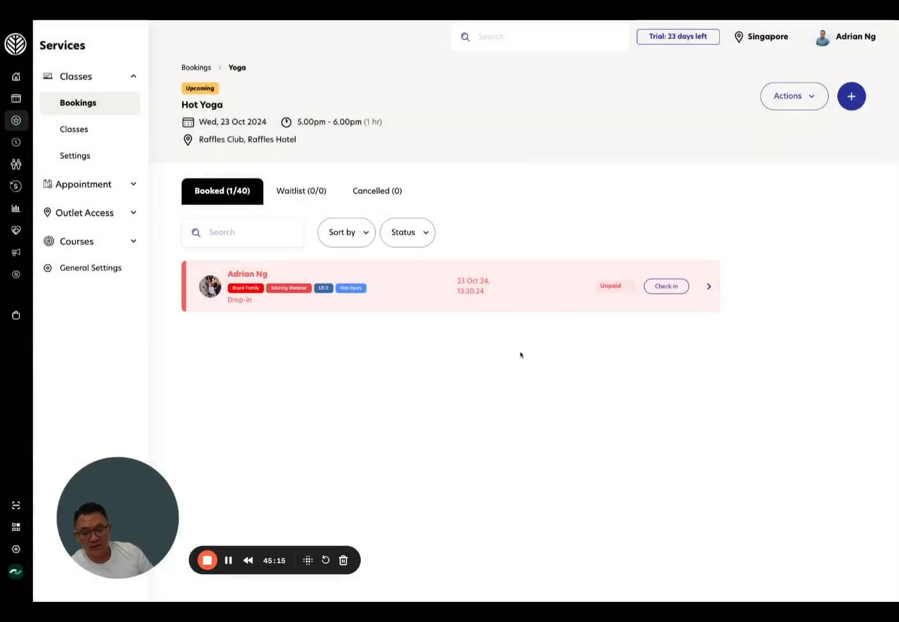
- Open the unpaid Hot Yoga booking's sales transaction and mark it as paid with Cash, leaving the reference number empty
{"action": "left_click", "coordinate": [708, 286]}
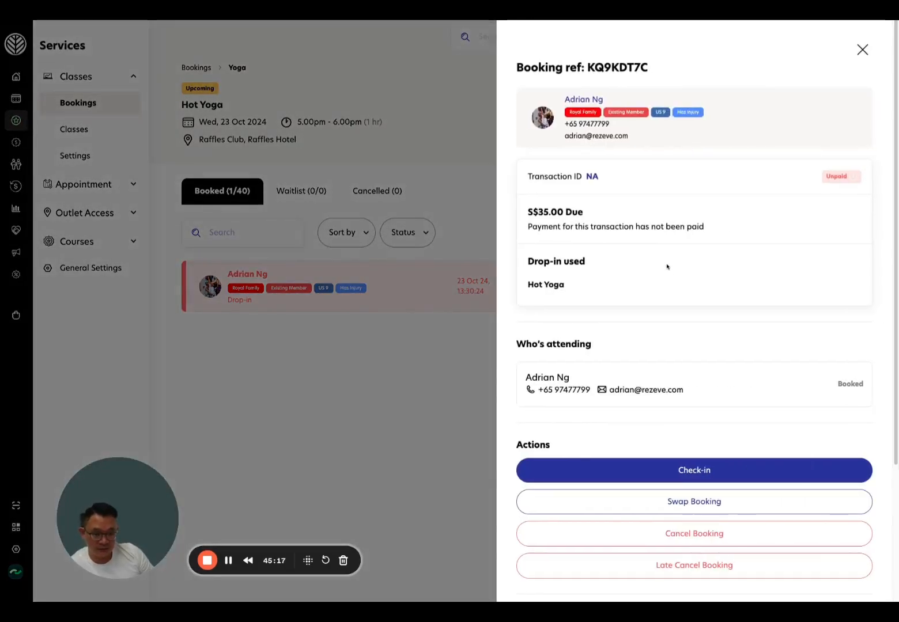
{"action": "left_click", "coordinate": [592, 177]}
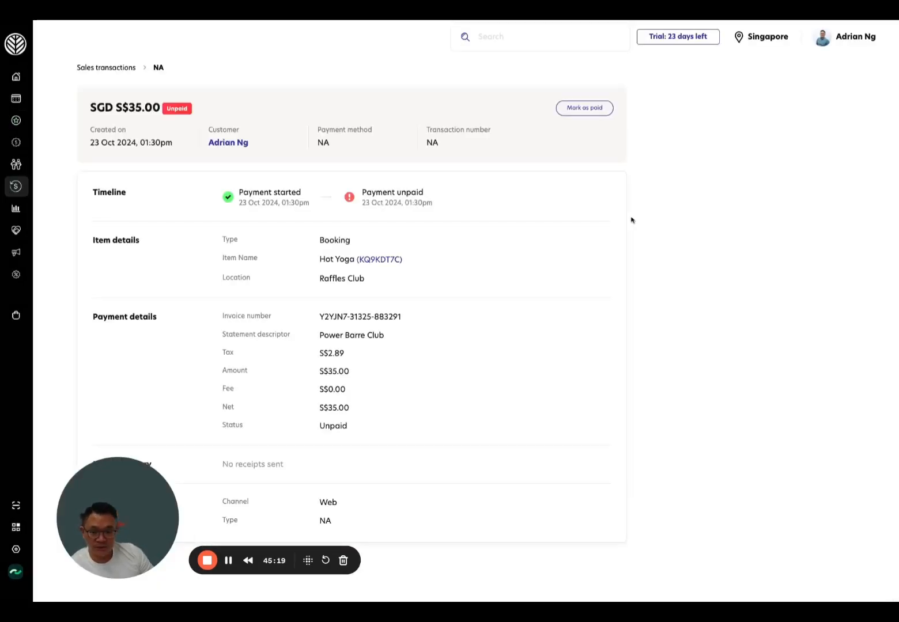
{"action": "left_click", "coordinate": [560, 109]}
{"action": "left_click", "coordinate": [367, 305]}
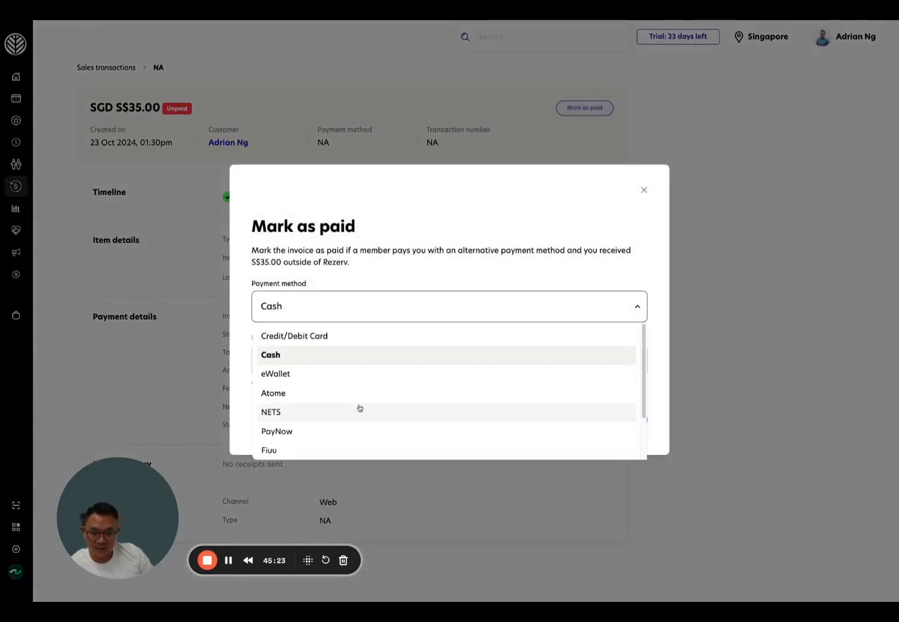
{"action": "scroll", "coordinate": [360, 409], "scroll_direction": "down", "scroll_amount": 2}
{"action": "scroll", "coordinate": [368, 403], "scroll_direction": "up", "scroll_amount": 2}
{"action": "left_click", "coordinate": [357, 356]}
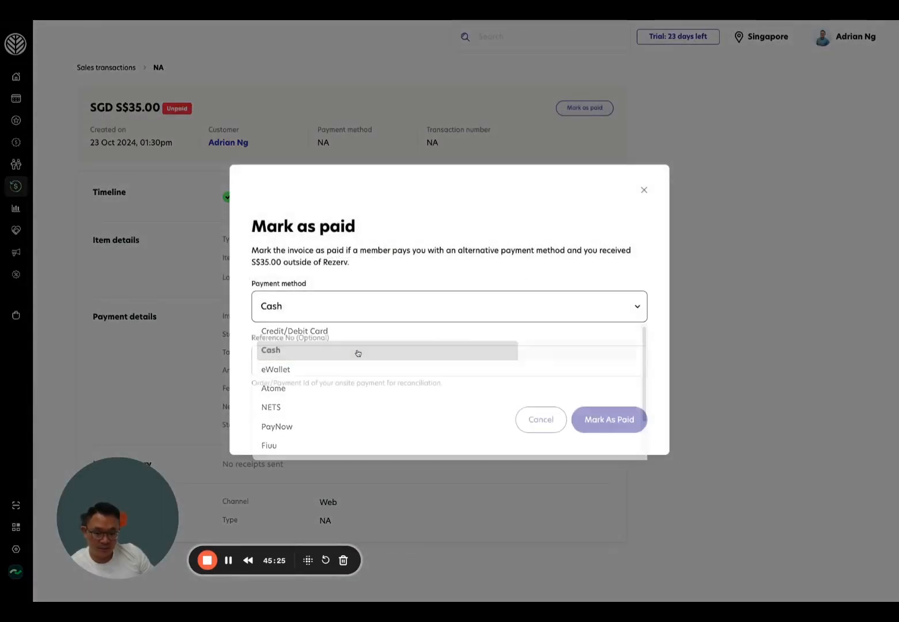
{"action": "left_click", "coordinate": [325, 304]}
{"action": "left_click", "coordinate": [320, 355]}
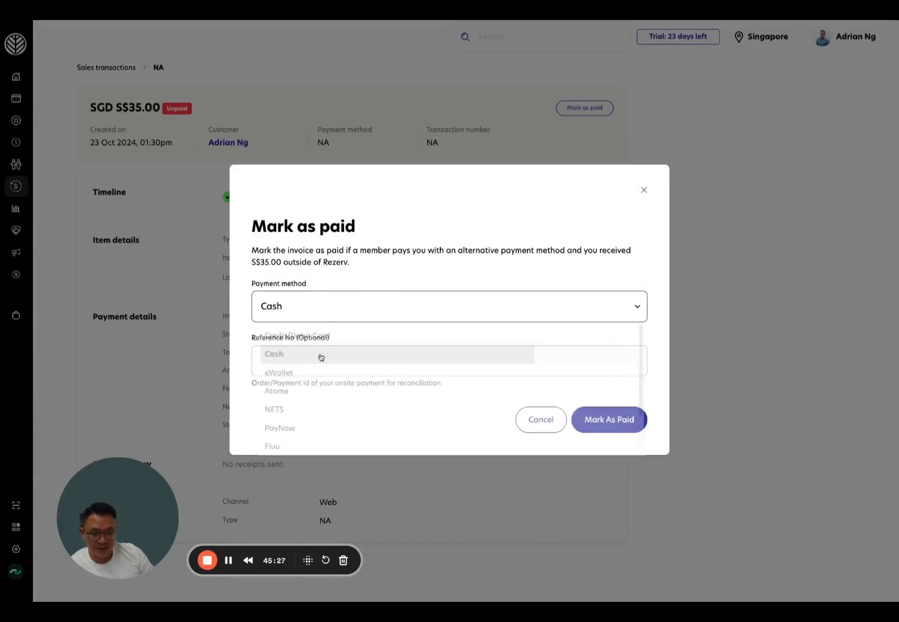
{"action": "left_click", "coordinate": [496, 375]}
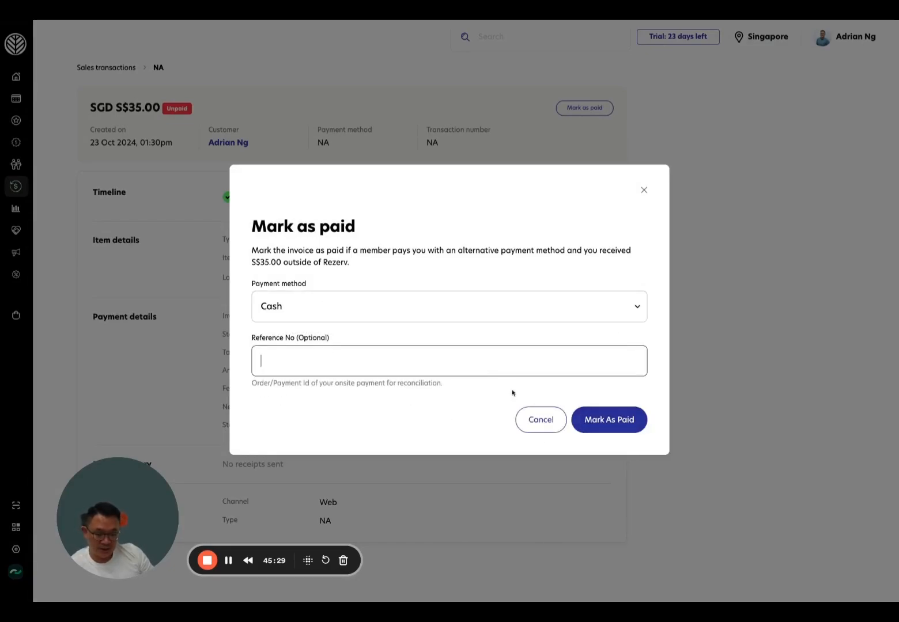
{"action": "left_click", "coordinate": [602, 426]}
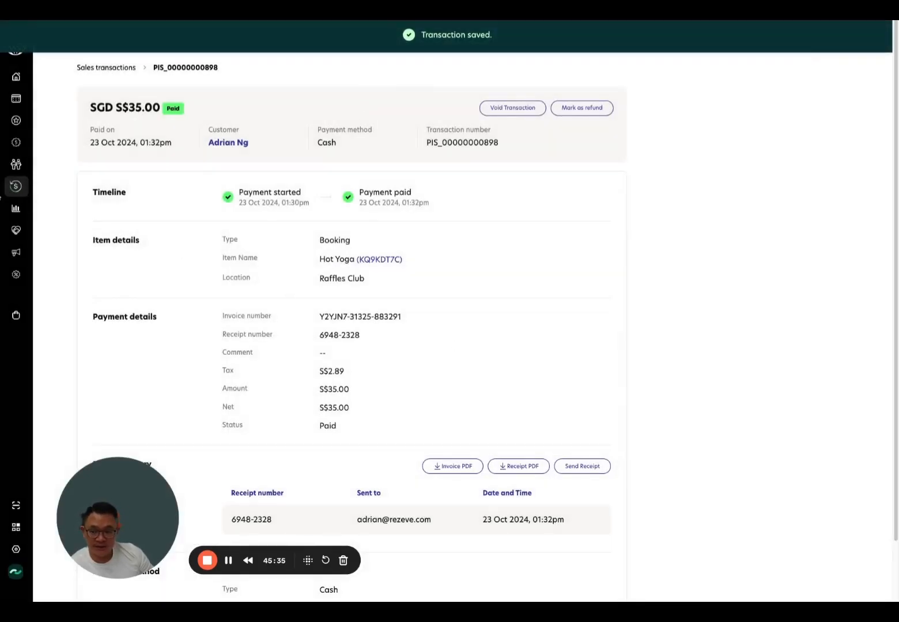
- Return to the class bookings through the sales transactions and check the customer's booking in the 5:00 PM Hot Yoga class again
{"action": "left_click", "coordinate": [42, 192]}
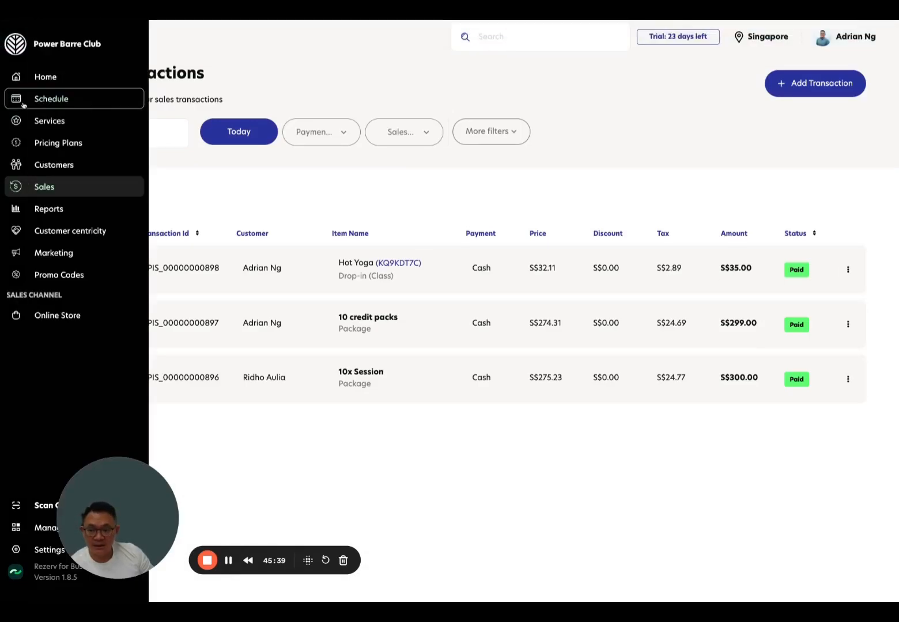
{"action": "left_click", "coordinate": [23, 120]}
{"action": "scroll", "coordinate": [588, 196], "scroll_direction": "down", "scroll_amount": 4}
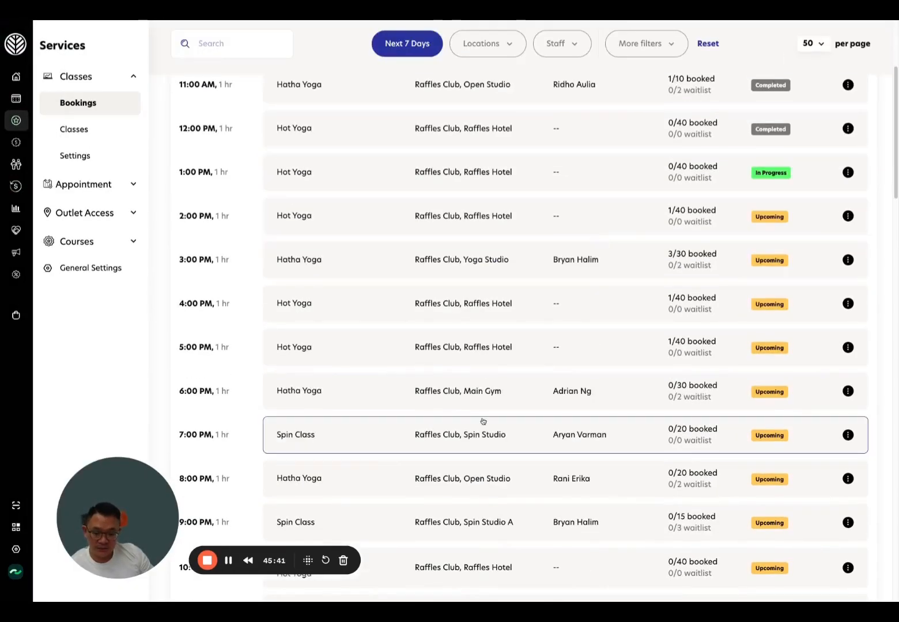
{"action": "left_click", "coordinate": [427, 360]}
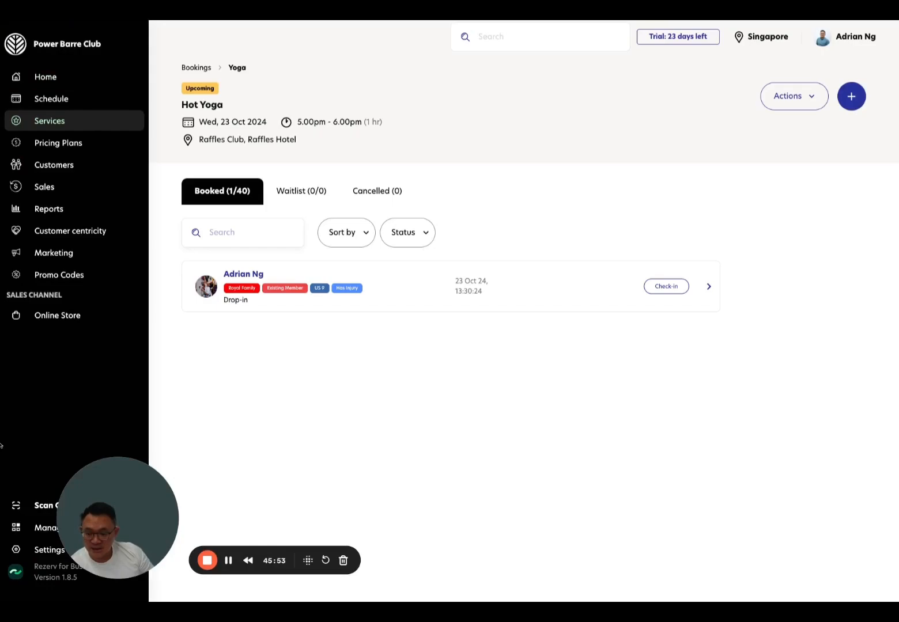
- Open the waiver form titled "Waiver form" in the settings and review its description text
{"action": "left_click", "coordinate": [23, 547]}
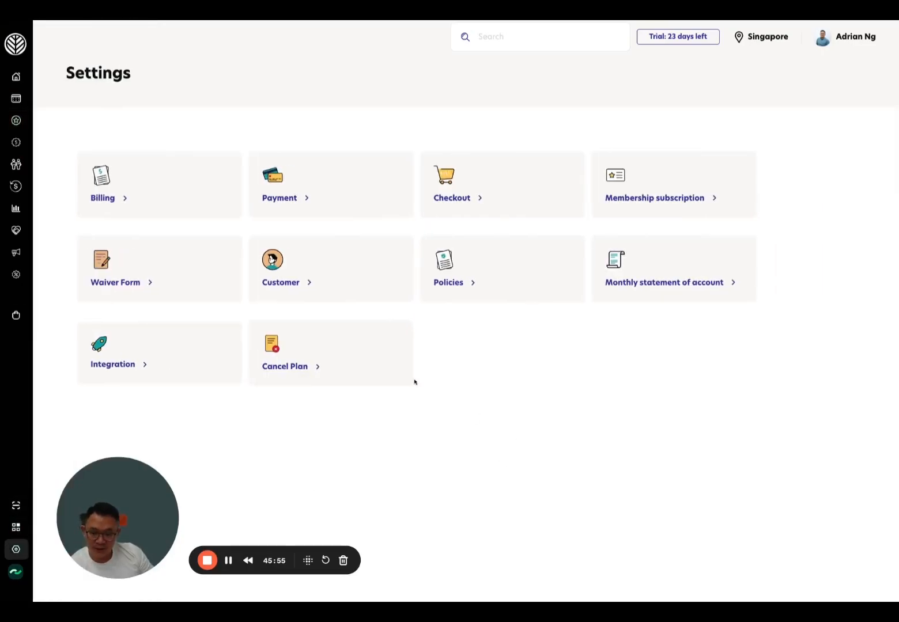
{"action": "left_click", "coordinate": [182, 274]}
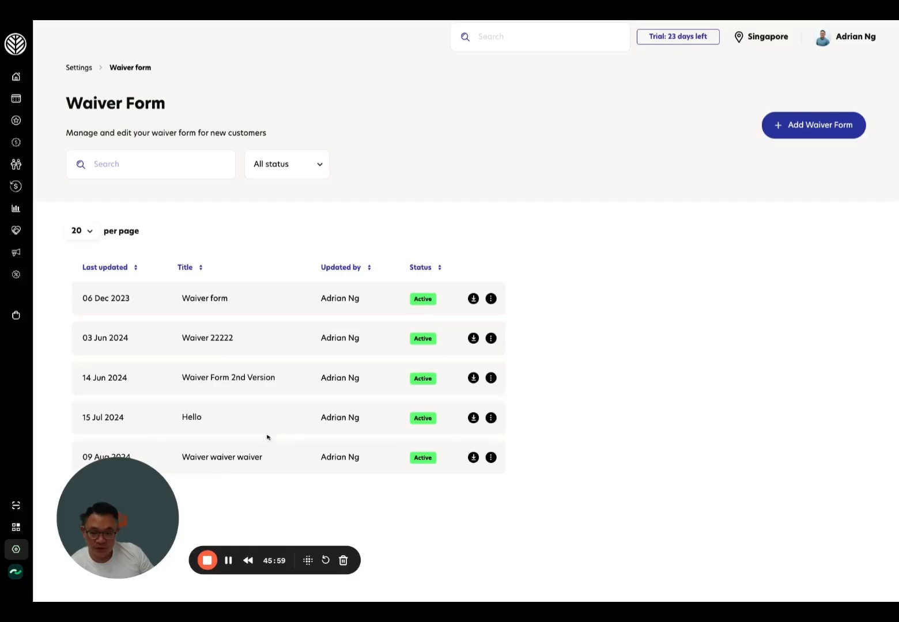
{"action": "left_click", "coordinate": [240, 304]}
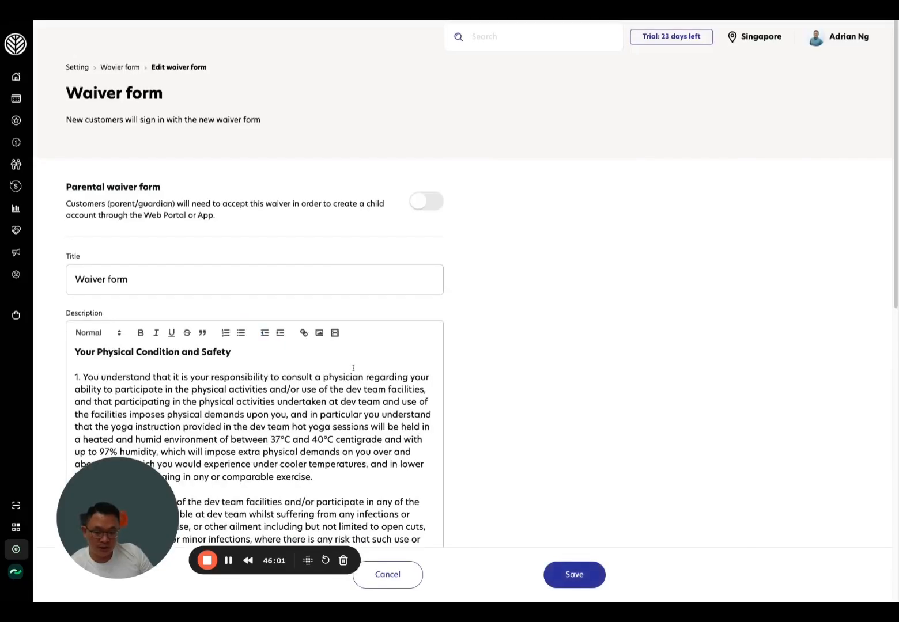
{"action": "scroll", "coordinate": [284, 271], "scroll_direction": "down", "scroll_amount": 3}
{"action": "left_click_drag", "start_coordinate": [284, 269], "coordinate": [269, 443]}
{"action": "scroll", "coordinate": [310, 463], "scroll_direction": "down", "scroll_amount": 3}
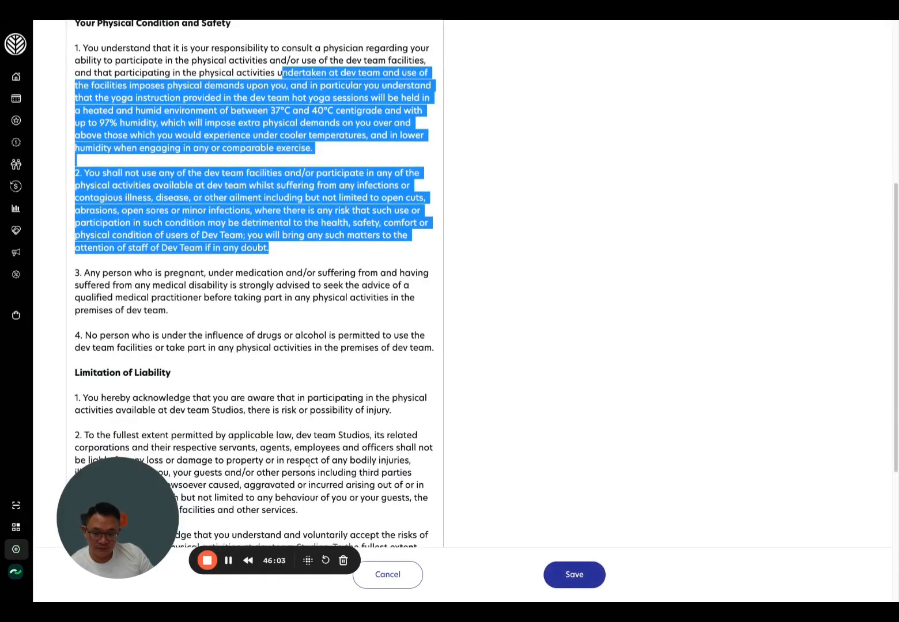
{"action": "left_click", "coordinate": [309, 462]}
{"action": "scroll", "coordinate": [309, 462], "scroll_direction": "up", "scroll_amount": 5}
- Switch to the customer website and view the signed "Waiver form" with its signature among the customer's waiver forms
{"action": "key", "text": "ctrl+Tab"}
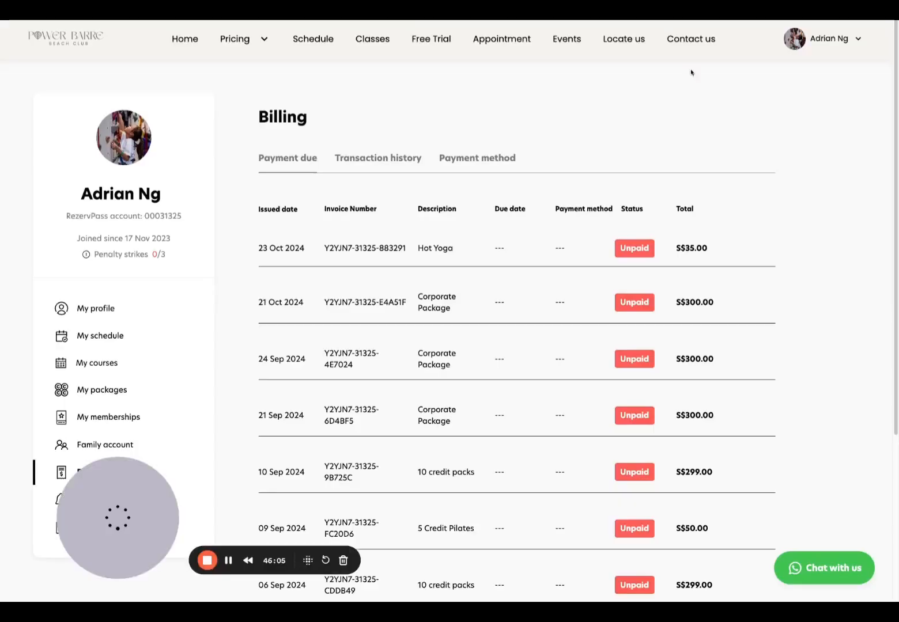
{"action": "left_click", "coordinate": [820, 37]}
{"action": "left_click", "coordinate": [780, 262]}
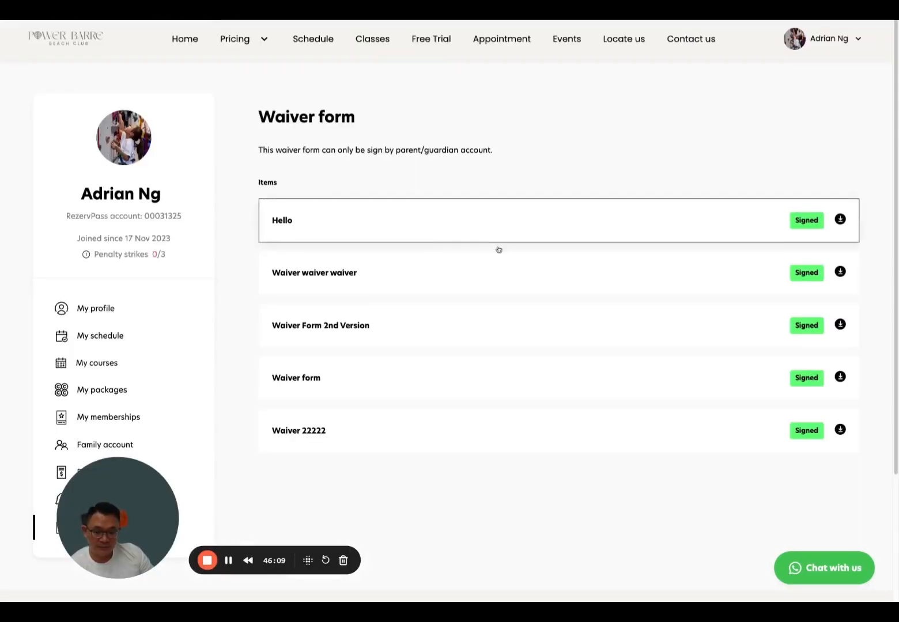
{"action": "left_click", "coordinate": [479, 380]}
{"action": "scroll", "coordinate": [475, 346], "scroll_direction": "down", "scroll_amount": 5}
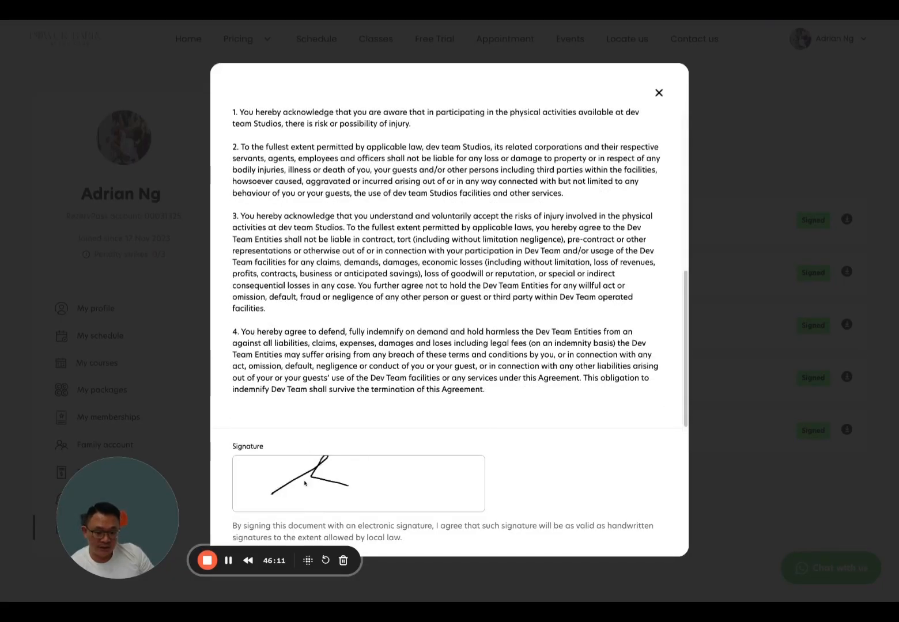
{"action": "left_click", "coordinate": [660, 93]}
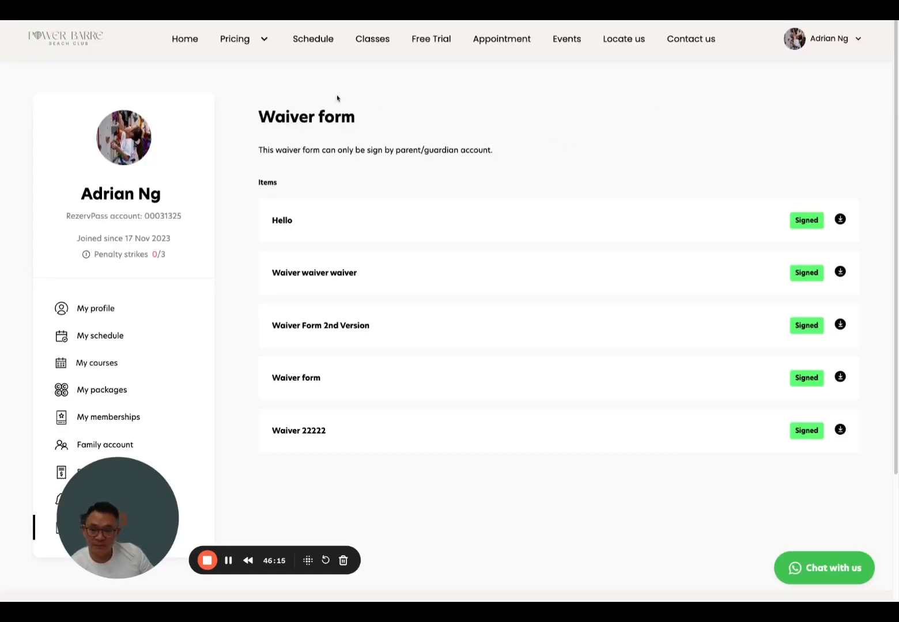
- Switch back to Rezerv and review the refund, class cancellation and appointment cancellation policies in the settings
{"action": "left_click", "coordinate": [205, 21]}
{"action": "mouse_move", "coordinate": [38, 484]}
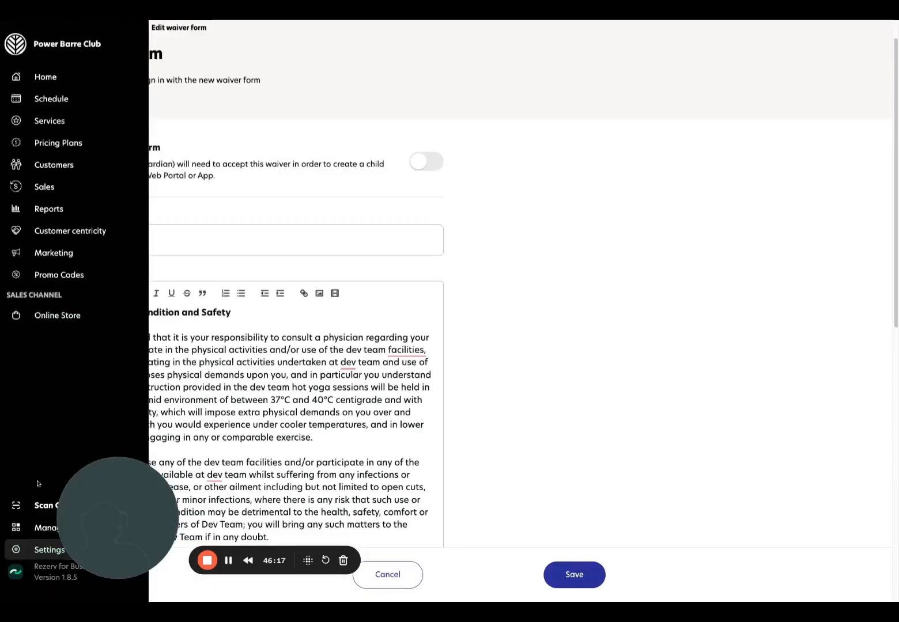
{"action": "left_click", "coordinate": [35, 550]}
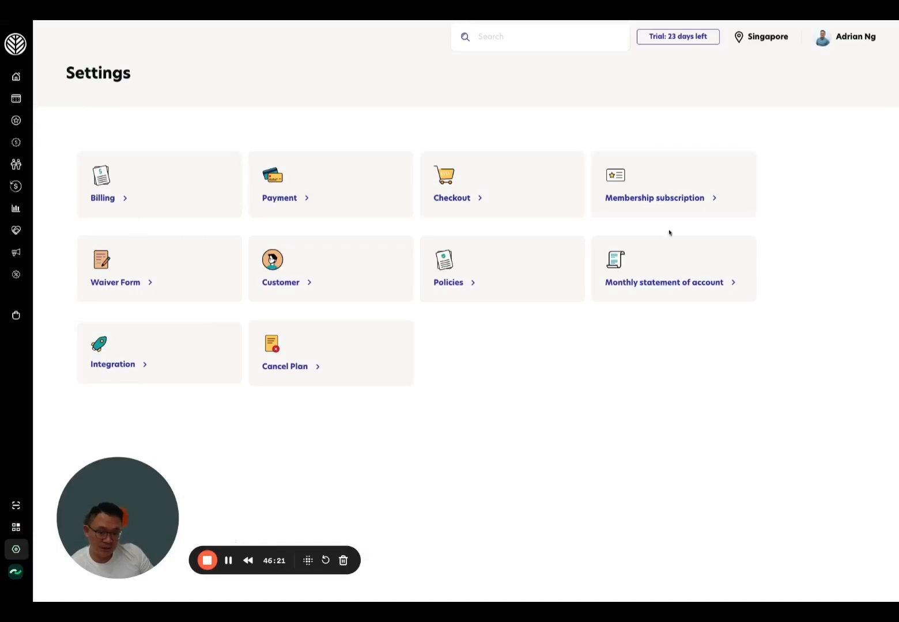
{"action": "left_click", "coordinate": [480, 274]}
{"action": "left_click_drag", "start_coordinate": [85, 252], "coordinate": [206, 319]}
{"action": "scroll", "coordinate": [207, 322], "scroll_direction": "down", "scroll_amount": 2}
{"action": "left_click", "coordinate": [197, 409]}
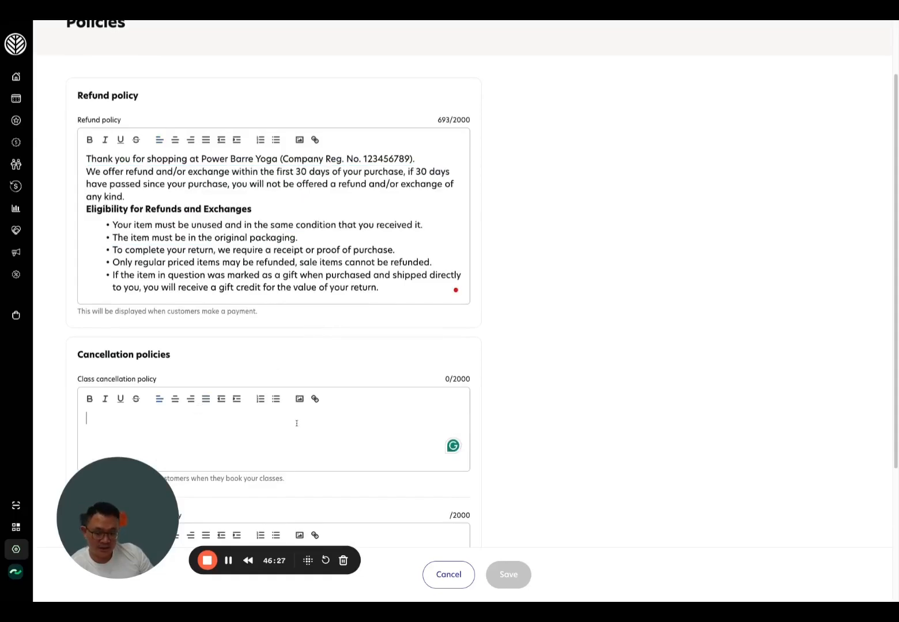
{"action": "scroll", "coordinate": [296, 421], "scroll_direction": "down", "scroll_amount": 2}
{"action": "left_click", "coordinate": [248, 456]}
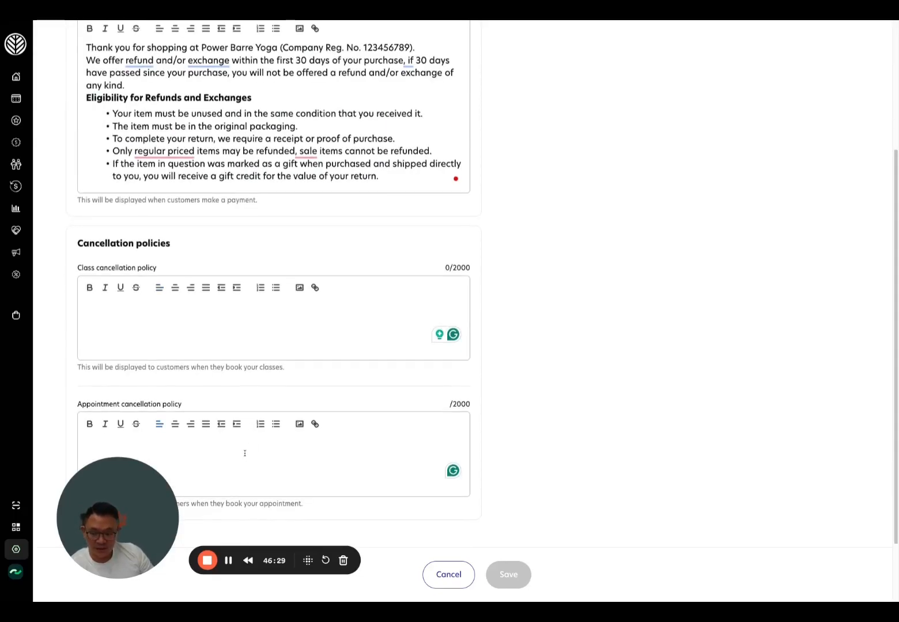
{"action": "scroll", "coordinate": [269, 461], "scroll_direction": "down", "scroll_amount": 1}
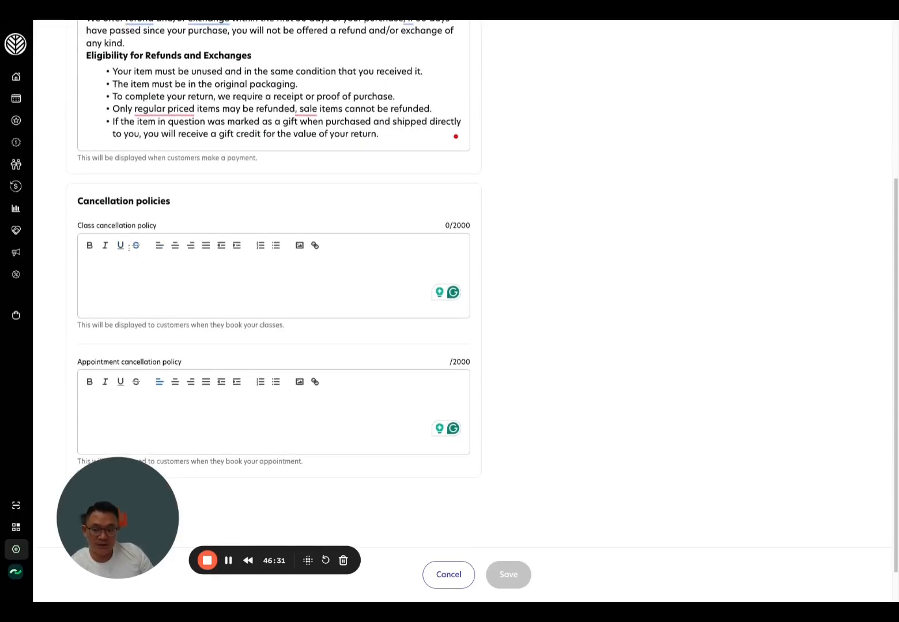
{"action": "scroll", "coordinate": [296, 394], "scroll_direction": "up", "scroll_amount": 5}
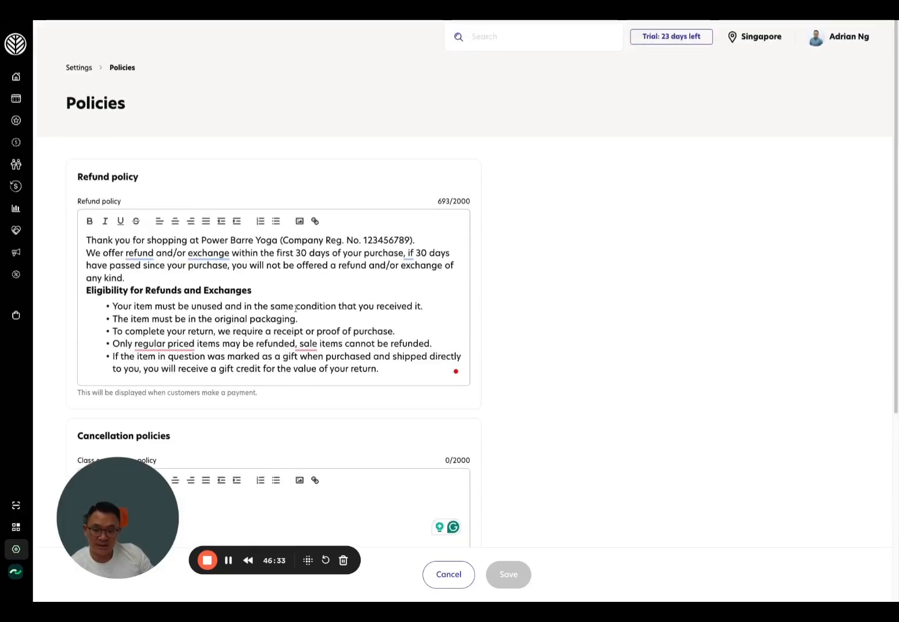
{"action": "mouse_move", "coordinate": [61, 161]}
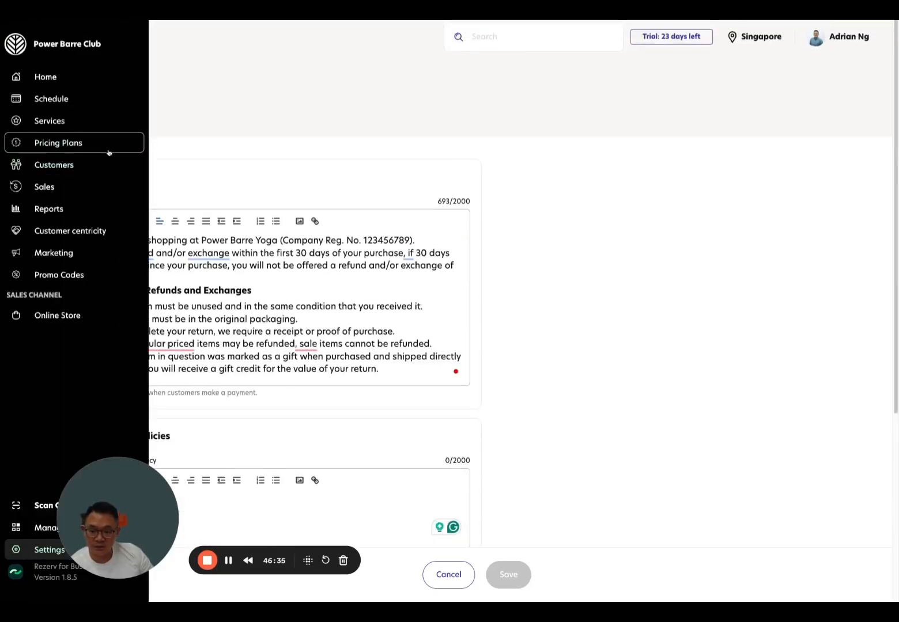
- Open the Home dashboard and review the day's upcoming class bookings and the summary figures
{"action": "left_click", "coordinate": [71, 84]}
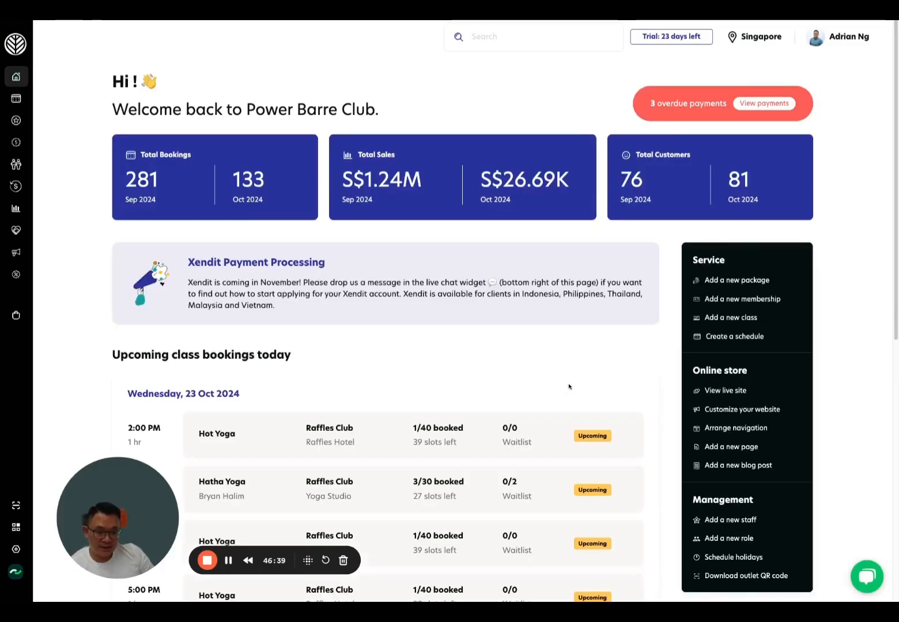
{"action": "scroll", "coordinate": [569, 386], "scroll_direction": "down", "scroll_amount": 3}
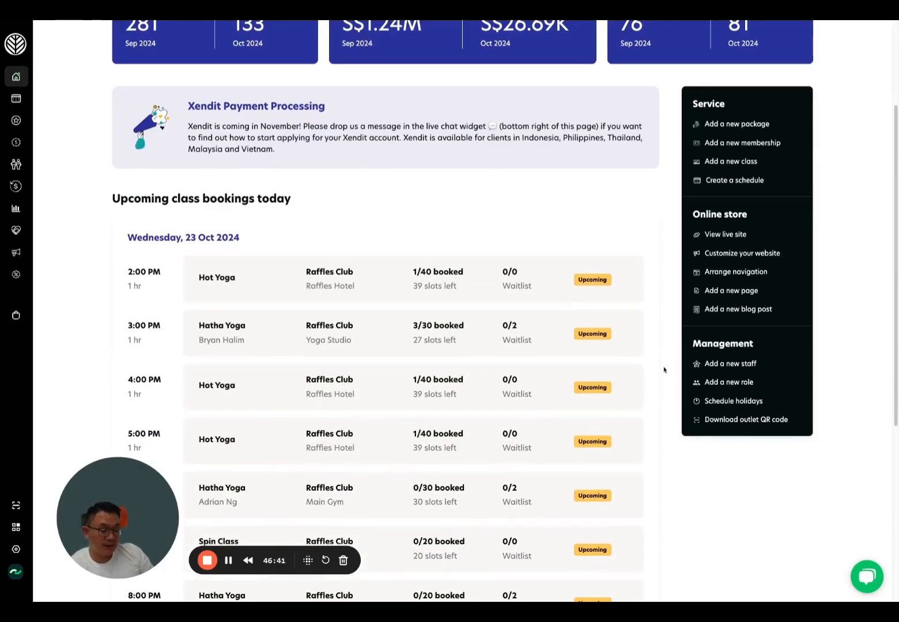
{"action": "scroll", "coordinate": [662, 369], "scroll_direction": "down", "scroll_amount": 2}
{"action": "mouse_move", "coordinate": [32, 165]}
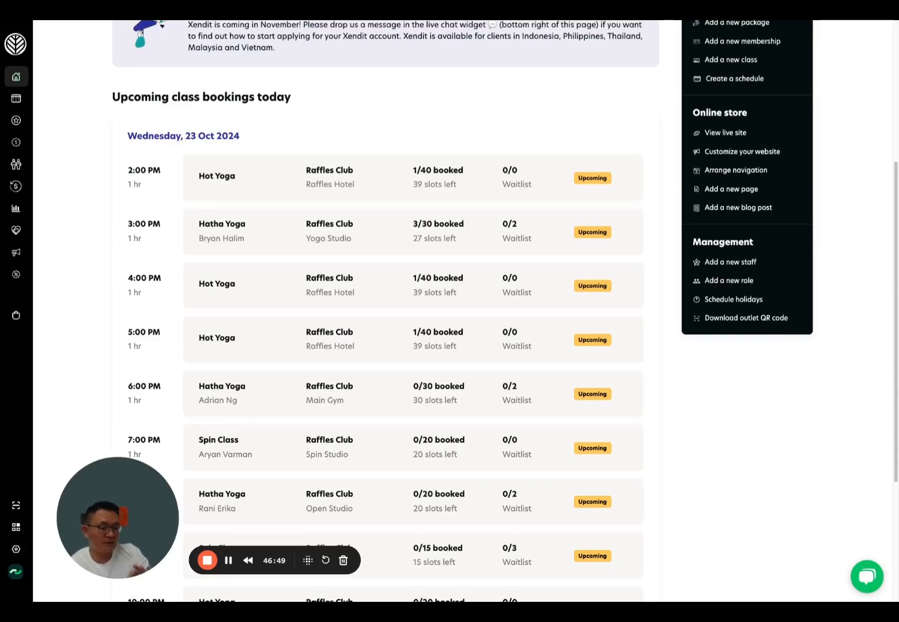
{"action": "scroll", "coordinate": [530, 346], "scroll_direction": "up", "scroll_amount": 5}
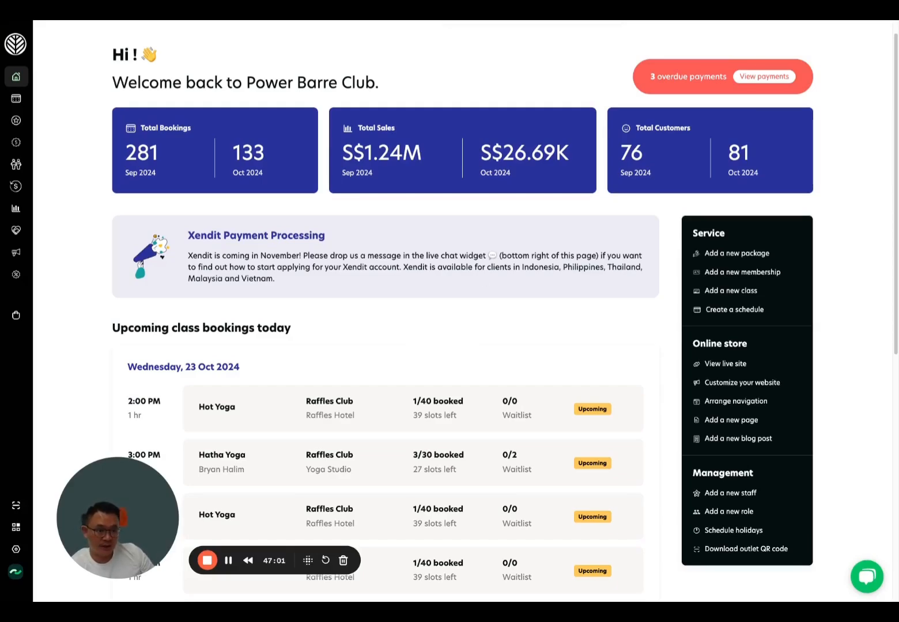
- Switch to the Power Barre customer website and look through its homepage sections
{"action": "left_click", "coordinate": [227, 12]}
{"action": "left_click", "coordinate": [195, 41]}
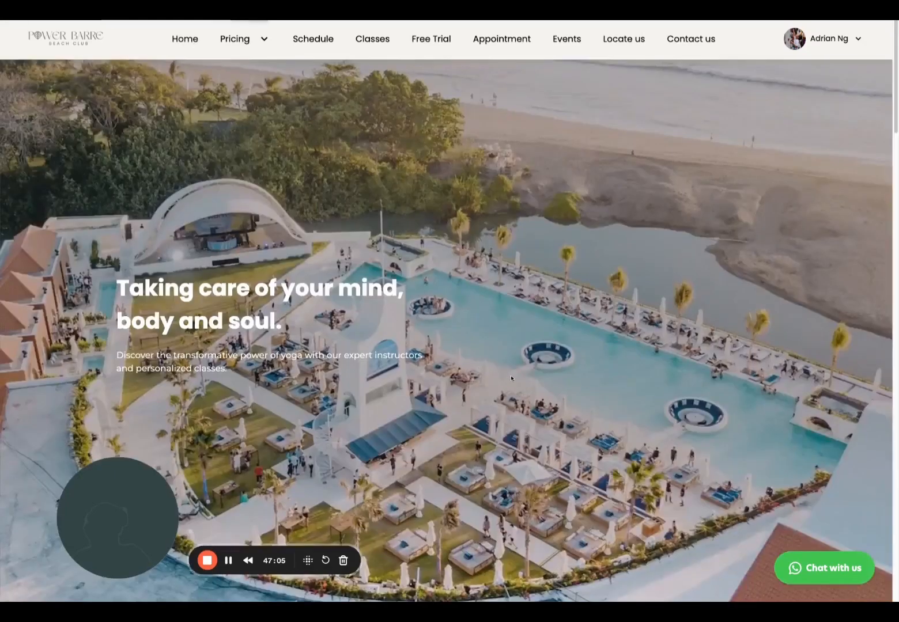
{"action": "scroll", "coordinate": [582, 378], "scroll_direction": "down", "scroll_amount": 15}
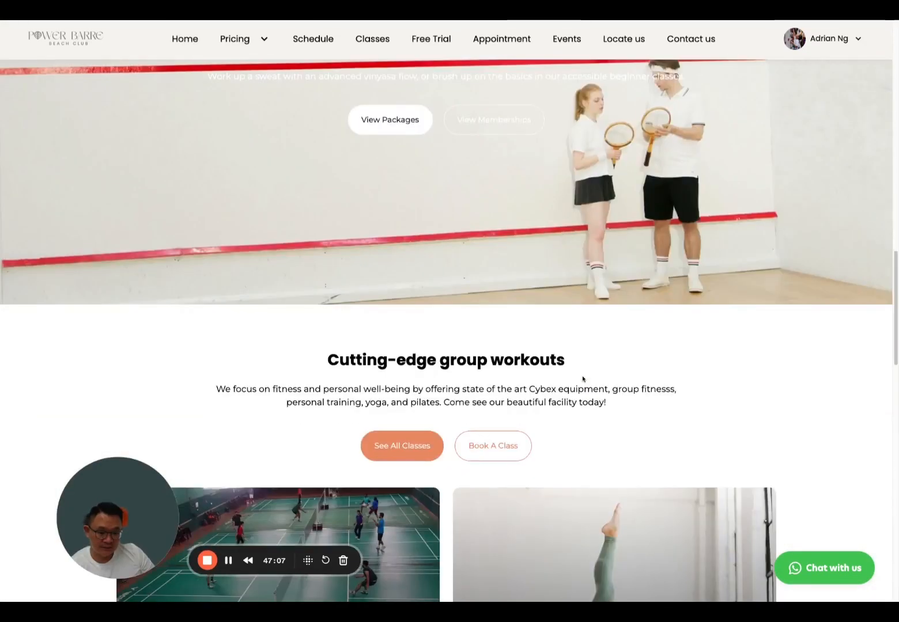
{"action": "scroll", "coordinate": [583, 379], "scroll_direction": "down", "scroll_amount": 10}
{"action": "scroll", "coordinate": [582, 379], "scroll_direction": "up", "scroll_amount": 20}
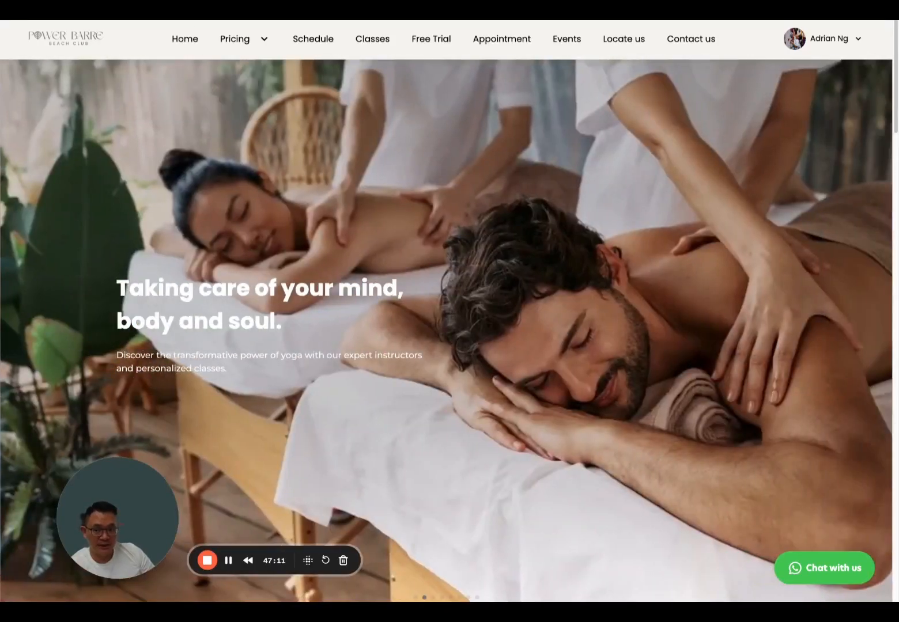
- Switch back to Rezerv and open the online store's current Lavander theme for customization
{"action": "key", "text": "ctrl+Tab"}
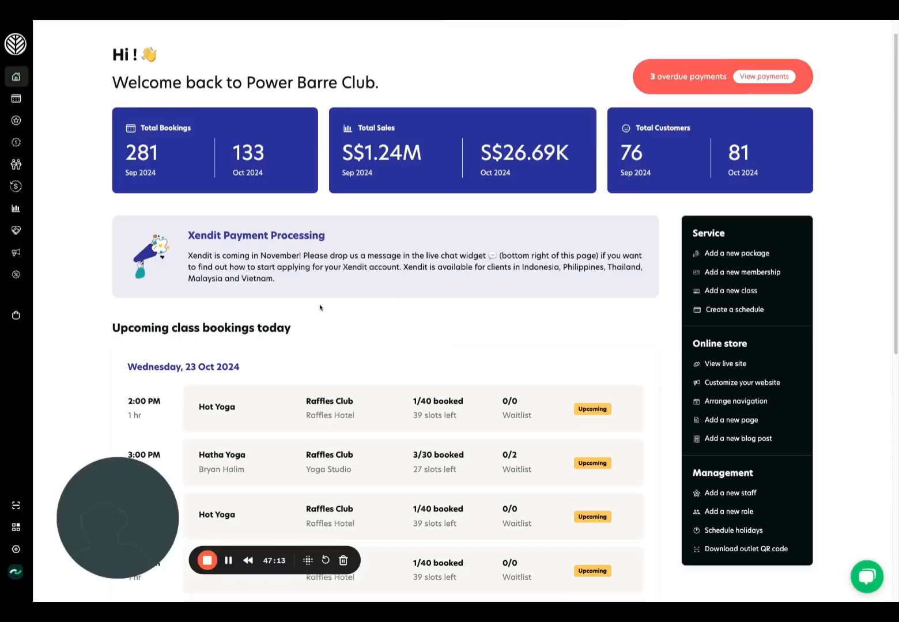
{"action": "left_click", "coordinate": [50, 315]}
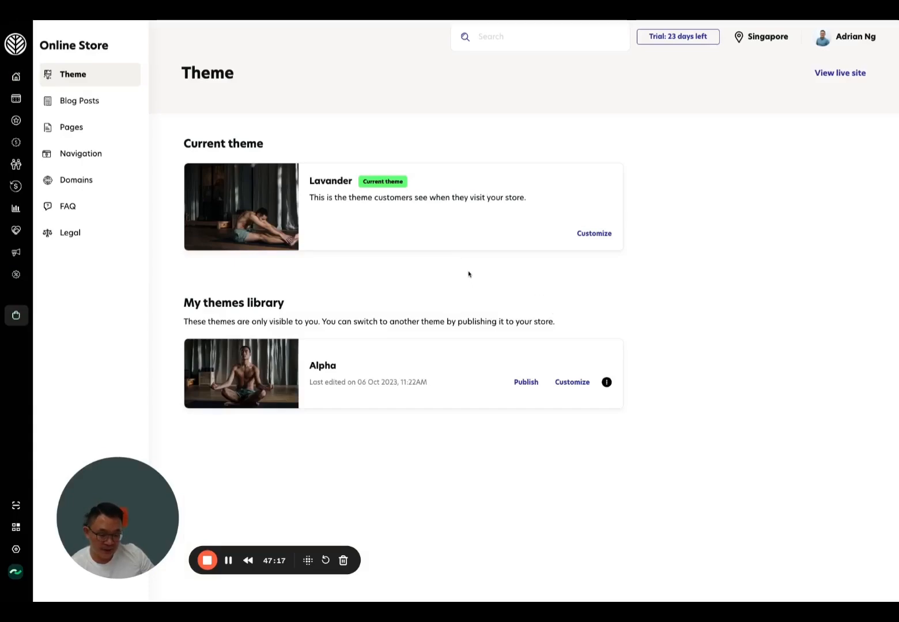
{"action": "left_click", "coordinate": [593, 234]}
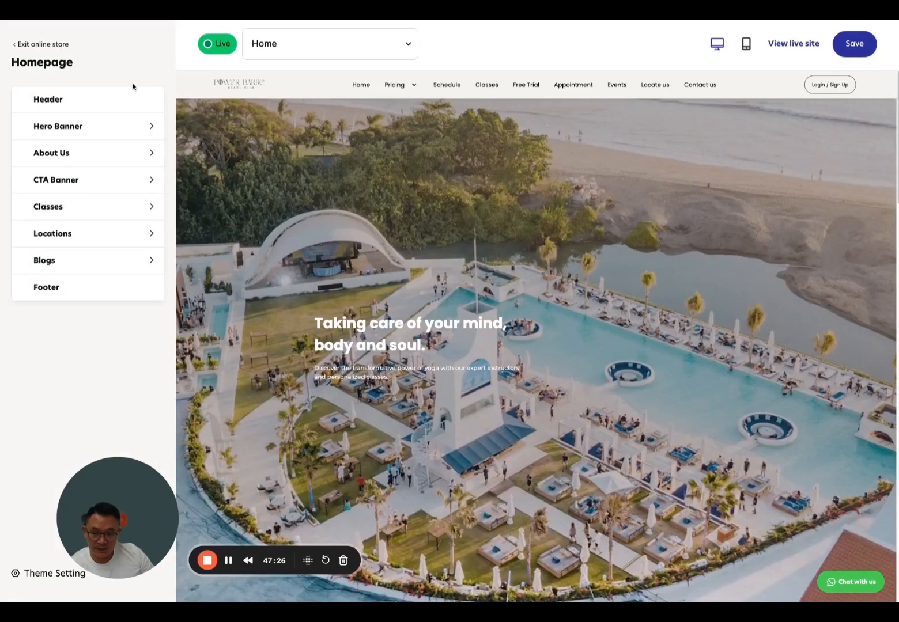
- Set the homepage header's background colour to yellow #ffde4a
{"action": "left_click", "coordinate": [75, 99]}
{"action": "left_click", "coordinate": [67, 147]}
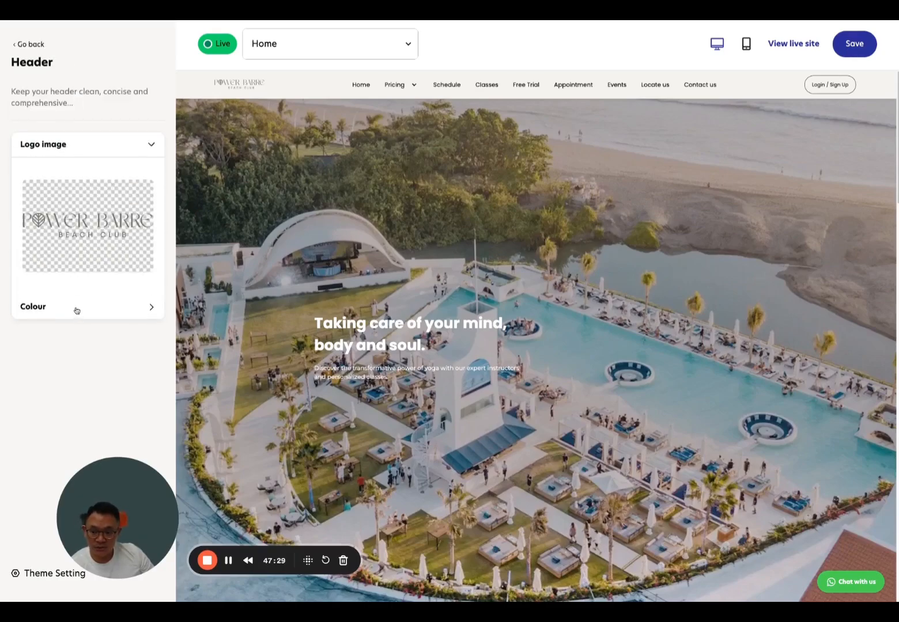
{"action": "left_click", "coordinate": [77, 311]}
{"action": "left_click", "coordinate": [139, 231]}
{"action": "mouse_move", "coordinate": [202, 248]}
{"action": "left_mouse_down"}
{"action": "mouse_move", "coordinate": [197, 286]}
{"action": "mouse_move", "coordinate": [217, 236]}
{"action": "left_mouse_up"}
{"action": "left_click", "coordinate": [471, 101]}
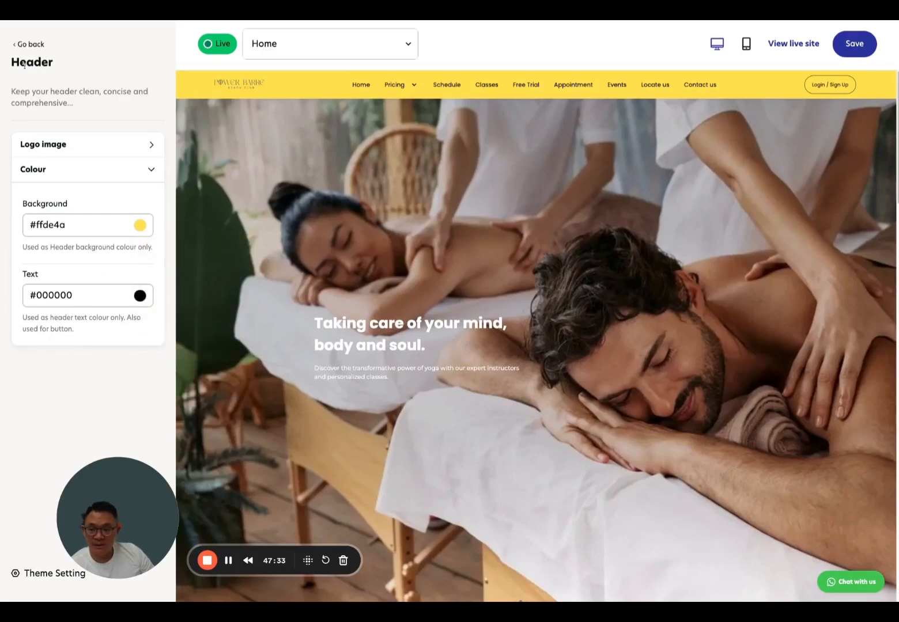
- Review the Hero Banner's gallery media without changing it and view its header title setting
{"action": "left_click", "coordinate": [34, 46]}
{"action": "left_click", "coordinate": [55, 129]}
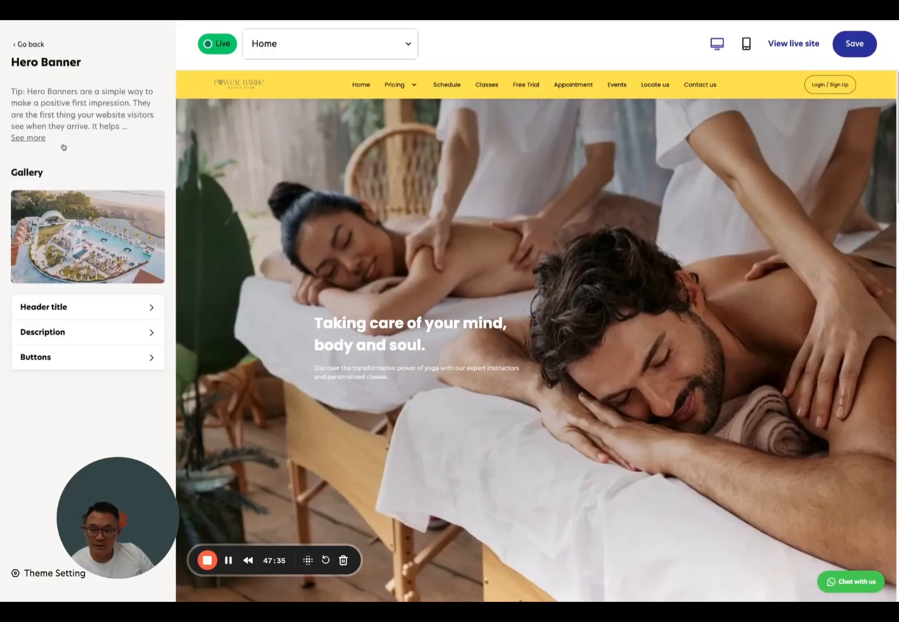
{"action": "left_click", "coordinate": [86, 237]}
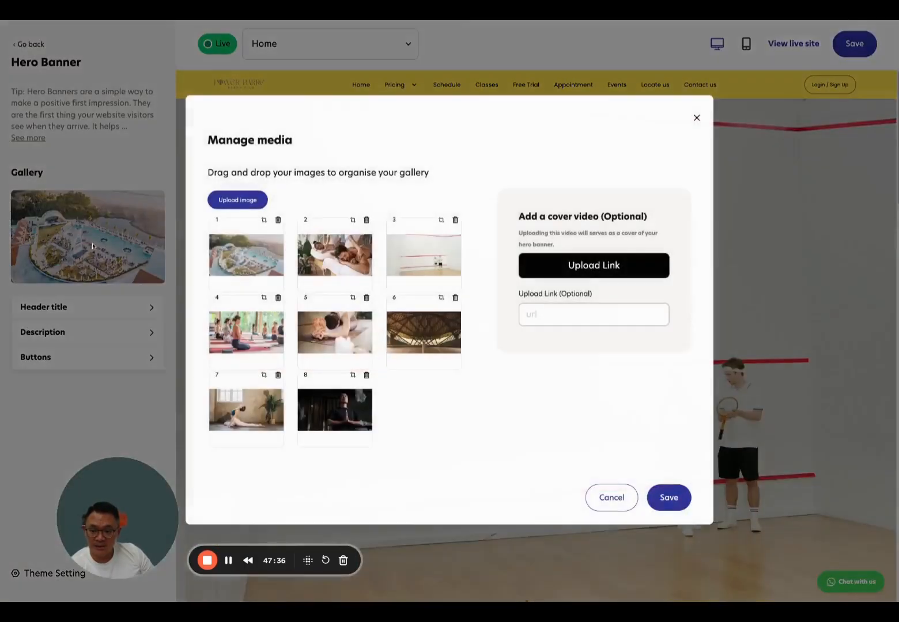
{"action": "left_click", "coordinate": [609, 505]}
{"action": "left_click", "coordinate": [105, 307]}
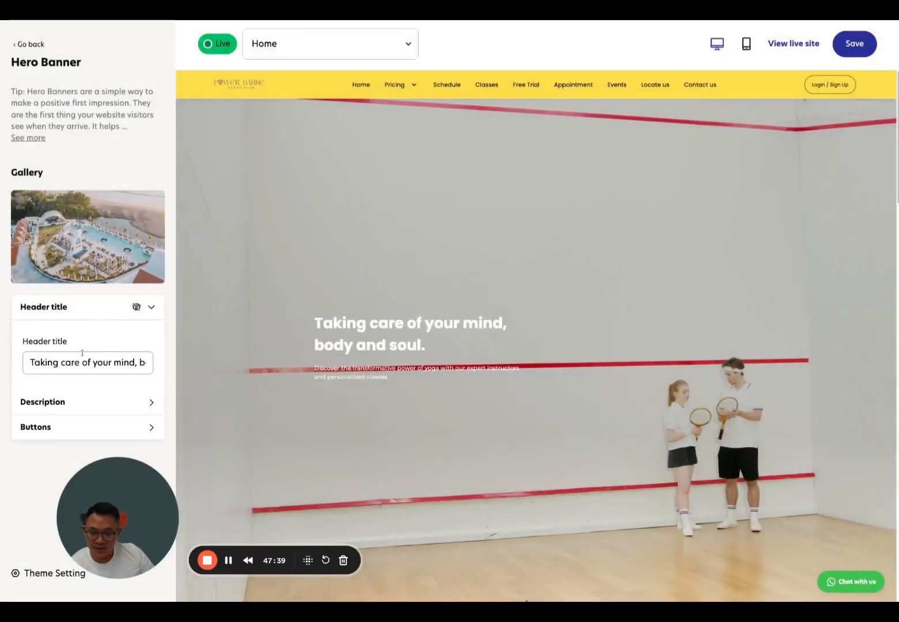
- Link the Hero Banner's Button 1 to Memberships and label it "Buy Memberships"
{"action": "left_click", "coordinate": [67, 427]}
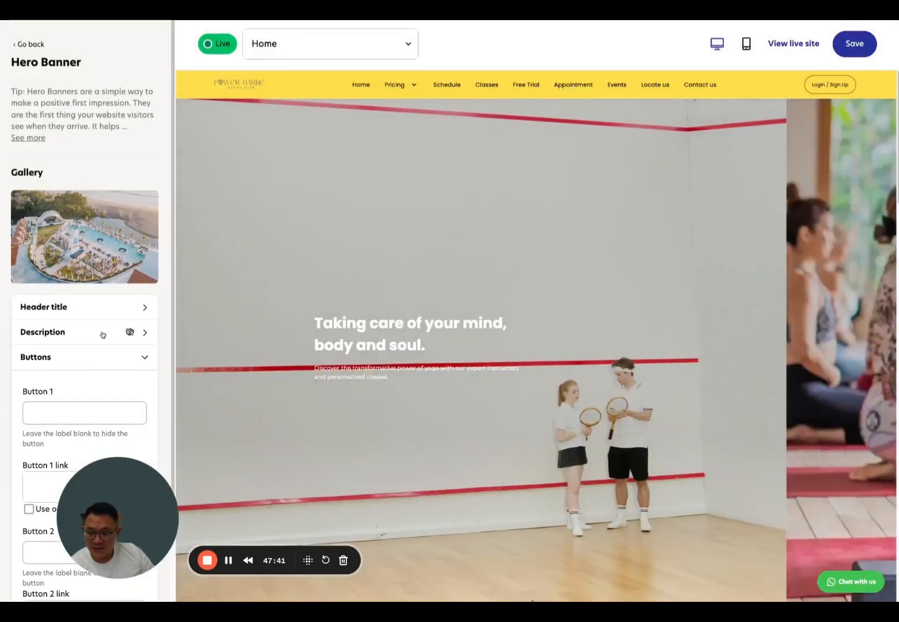
{"action": "scroll", "coordinate": [87, 375], "scroll_direction": "down", "scroll_amount": 2}
{"action": "left_click", "coordinate": [81, 387]}
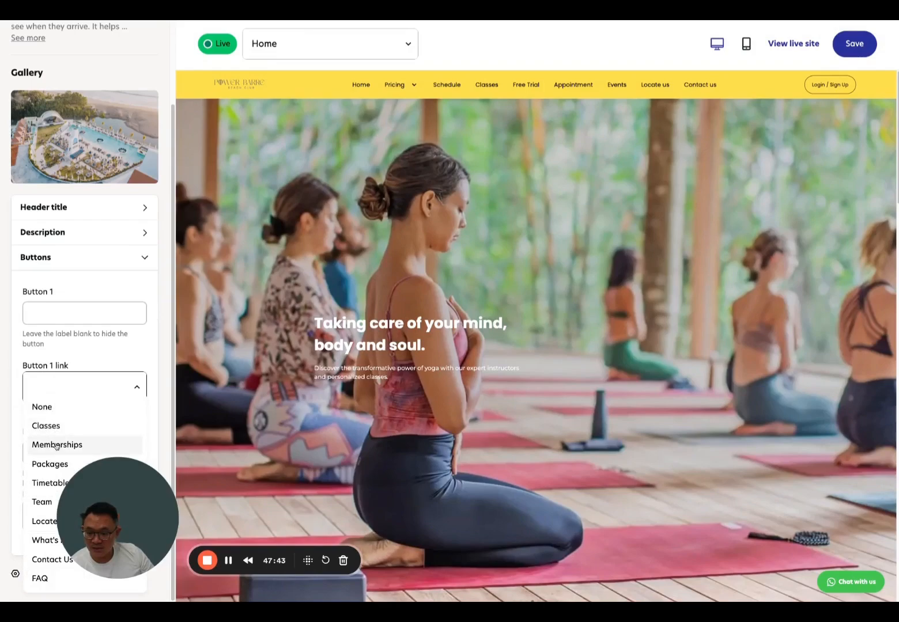
{"action": "left_click", "coordinate": [56, 444]}
{"action": "left_click", "coordinate": [49, 313]}
{"action": "type", "text": "B"}
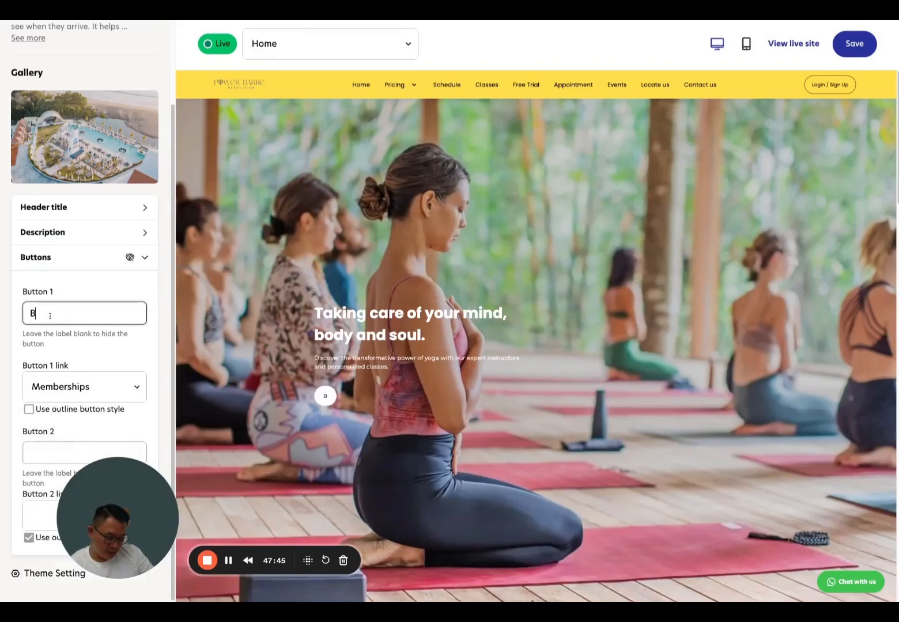
{"action": "type", "text": "uy Member"}
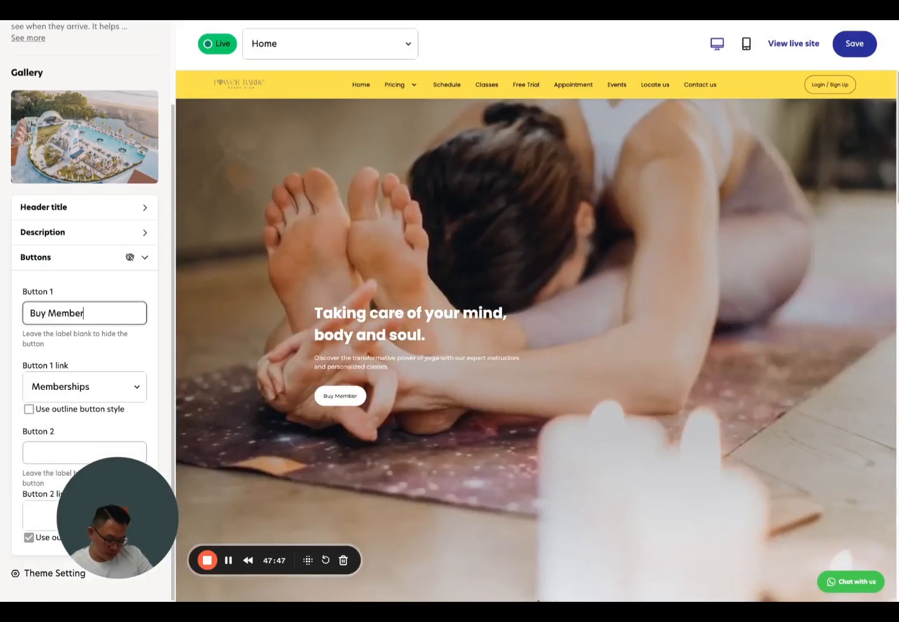
{"action": "type", "text": "ships"}
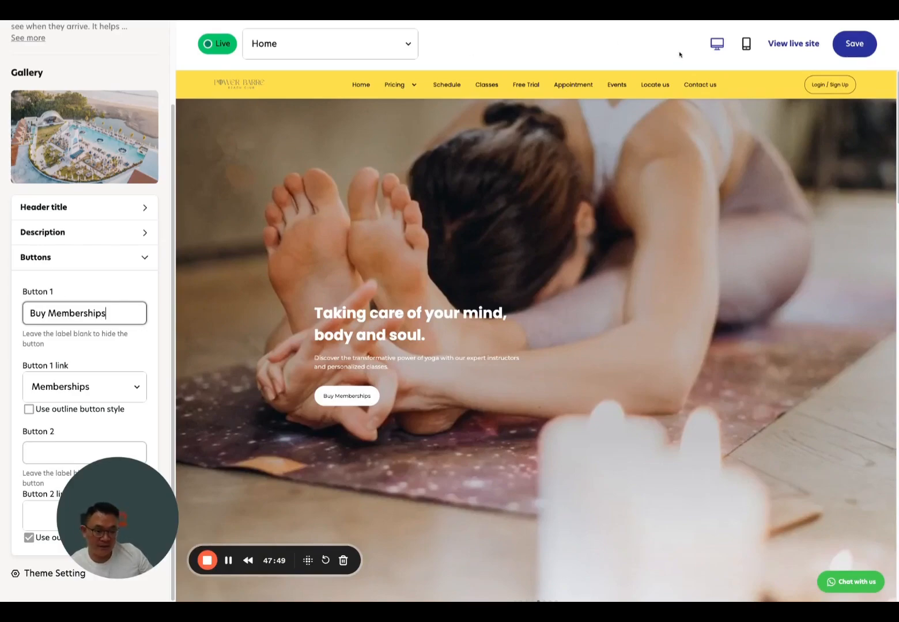
- Preview the homepage in the mobile and desktop layouts and look at the section below the hero banner
{"action": "left_click", "coordinate": [746, 44]}
{"action": "left_click", "coordinate": [718, 49]}
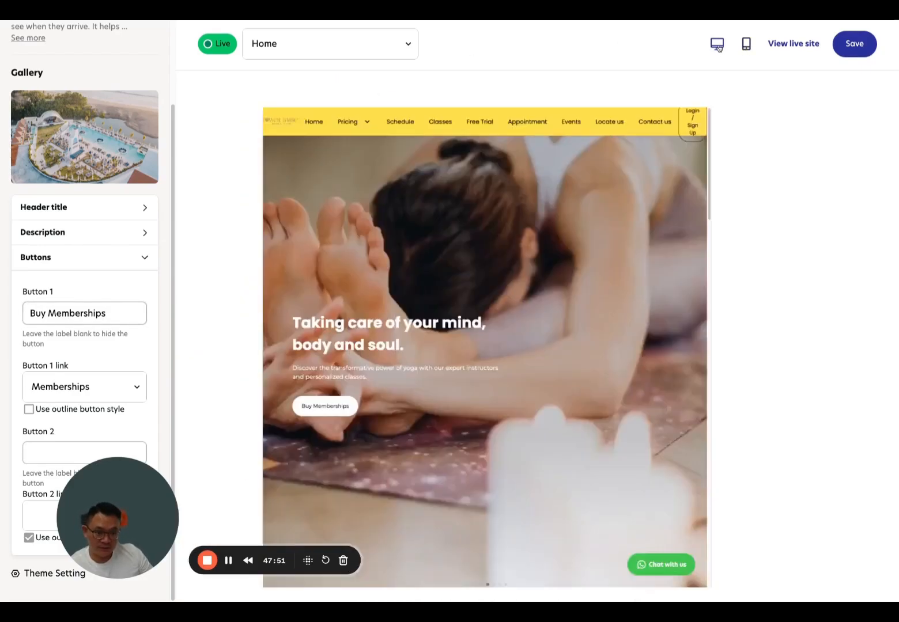
{"action": "scroll", "coordinate": [353, 442], "scroll_direction": "down", "scroll_amount": 5}
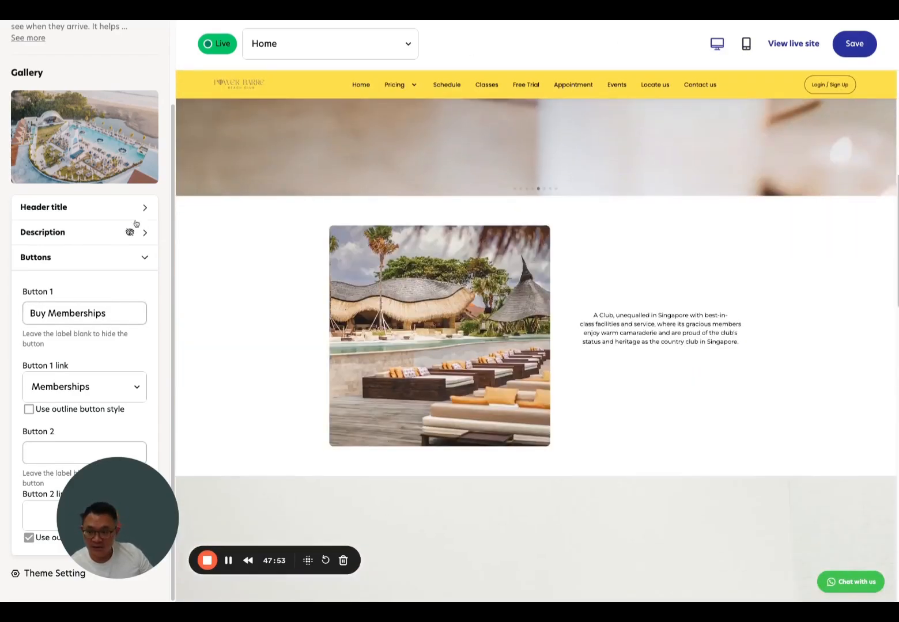
{"action": "scroll", "coordinate": [101, 164], "scroll_direction": "up", "scroll_amount": 2}
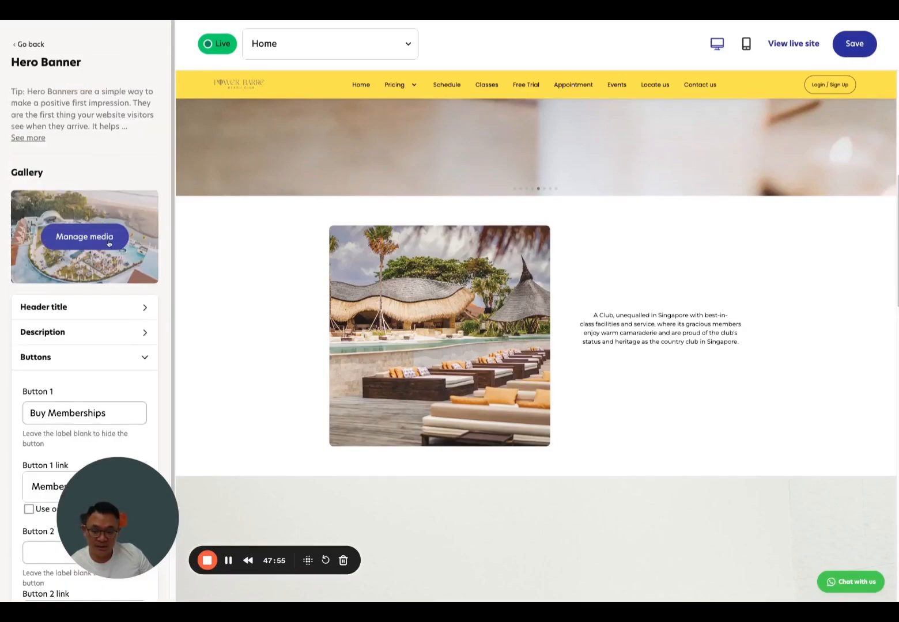
- Exit the theme editor and discard the unsaved homepage changes
{"action": "left_click", "coordinate": [20, 45]}
{"action": "left_click", "coordinate": [58, 46]}
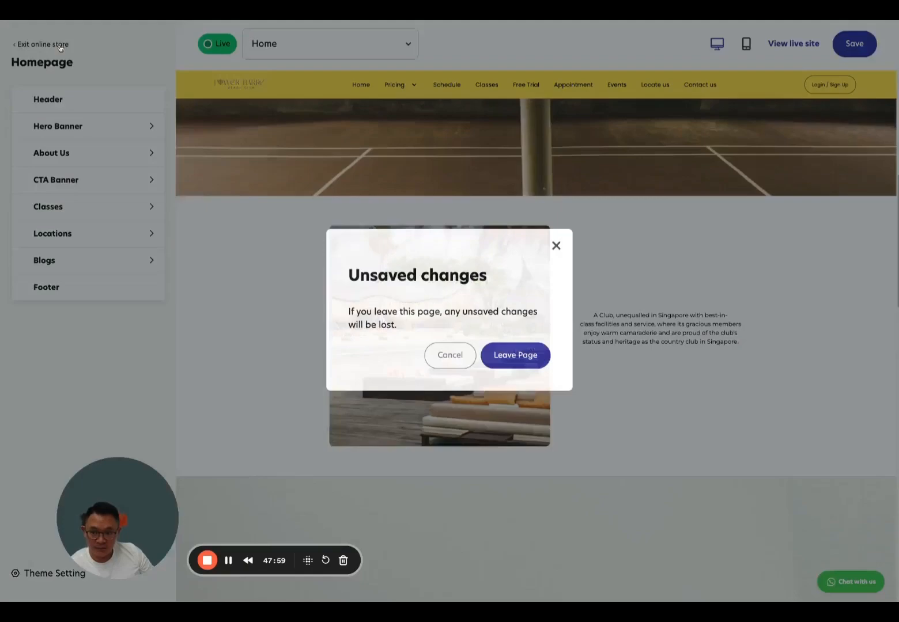
{"action": "left_click", "coordinate": [514, 354]}
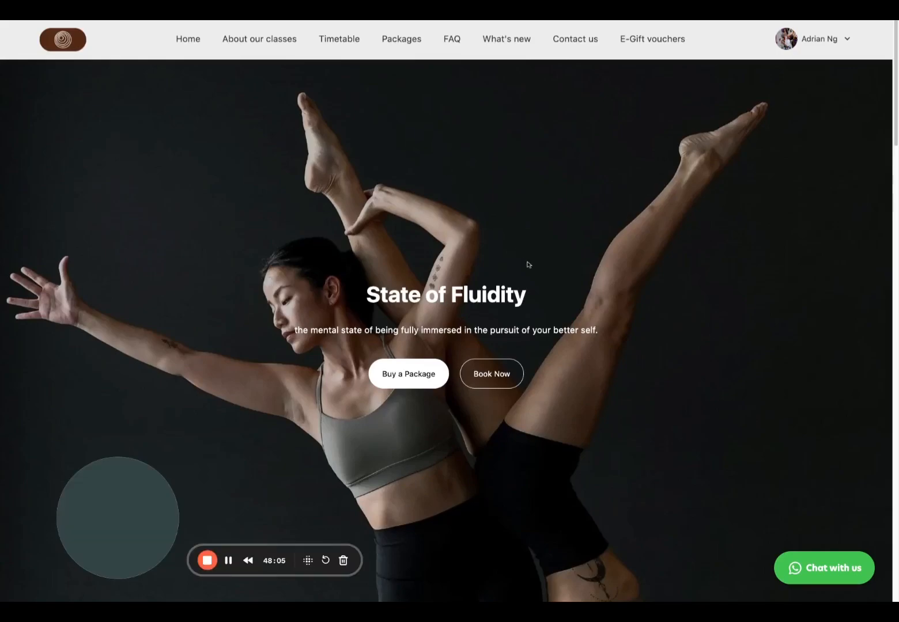
- Look through the Sof Studios website's homepage, and check the online store's domains in Rezerv
{"action": "scroll", "coordinate": [549, 286], "scroll_direction": "down", "scroll_amount": 20}
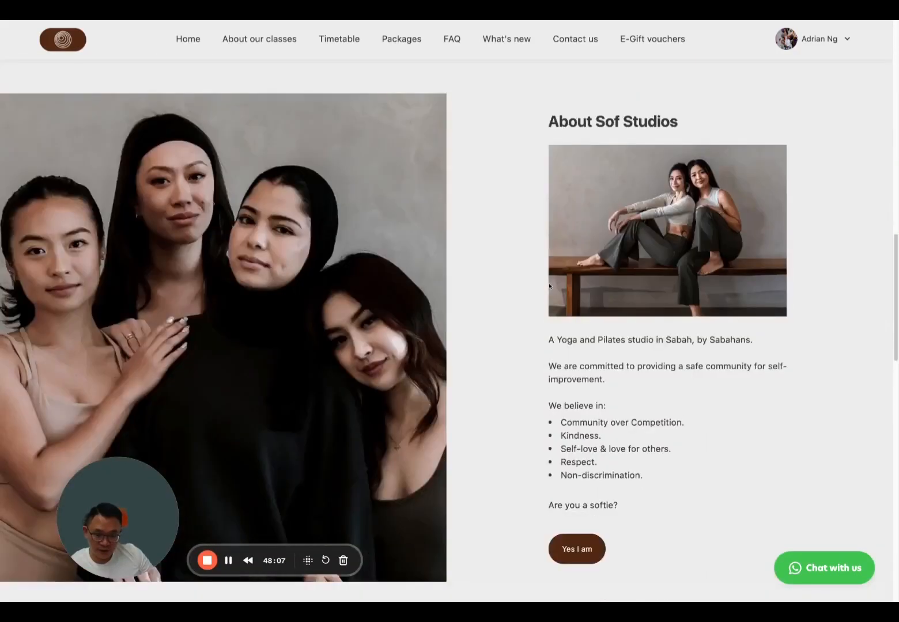
{"action": "scroll", "coordinate": [549, 287], "scroll_direction": "up", "scroll_amount": 20}
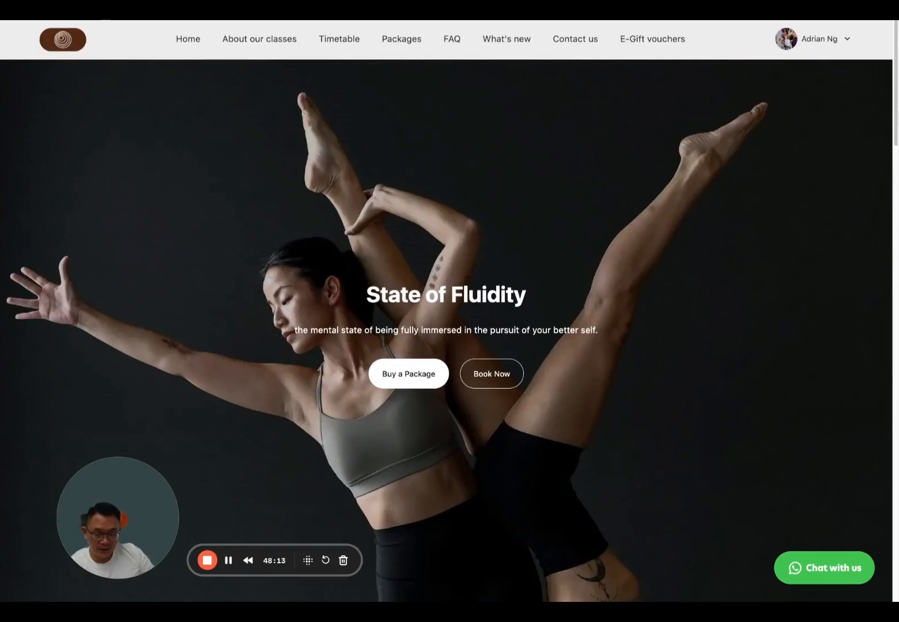
{"action": "key", "text": "ctrl+Tab"}
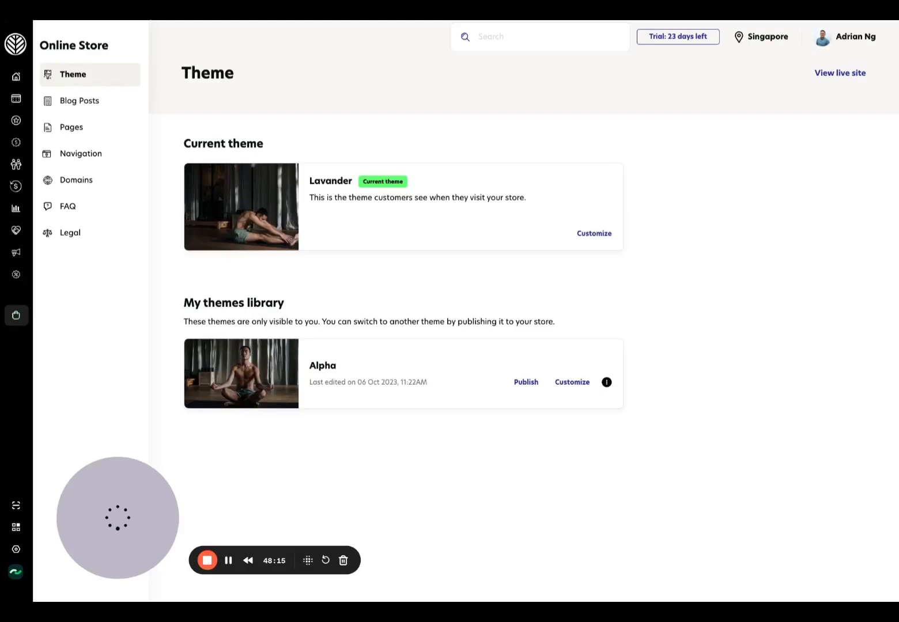
{"action": "left_click", "coordinate": [91, 180]}
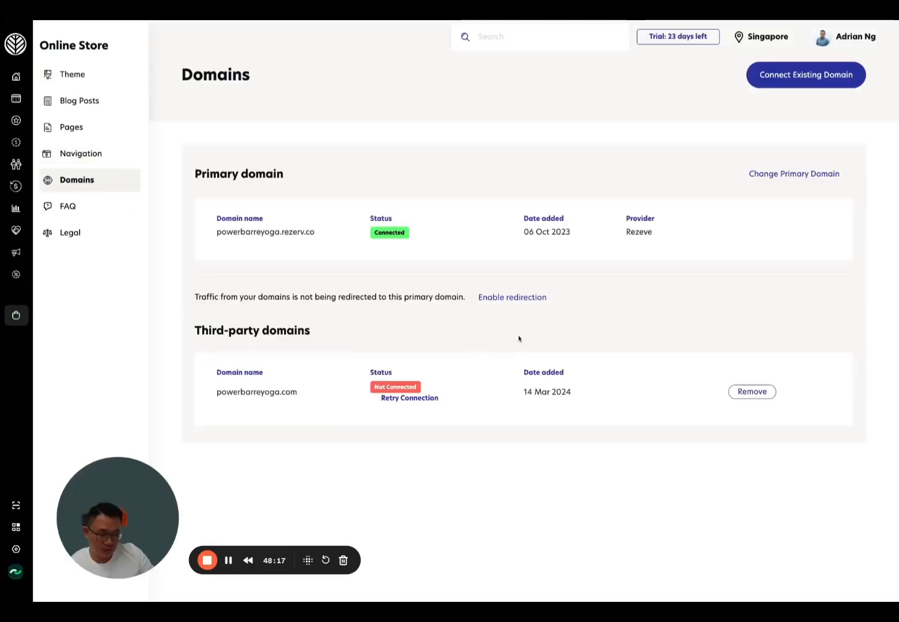
- Switch to the Sof Studios website and read the answers to the first three SOF Social questions in its FAQ
{"action": "key", "text": "ctrl+shift+Tab"}
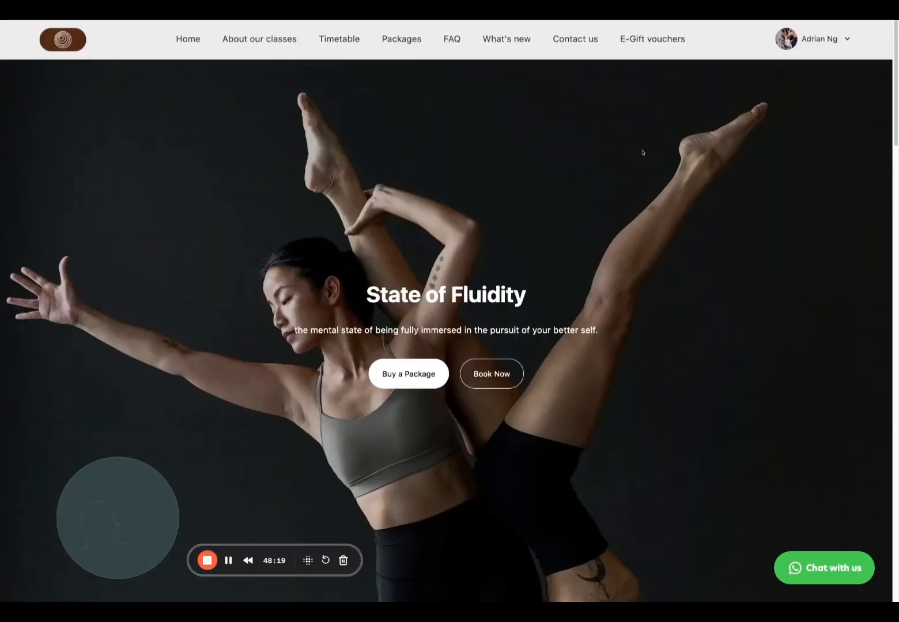
{"action": "left_click", "coordinate": [450, 39]}
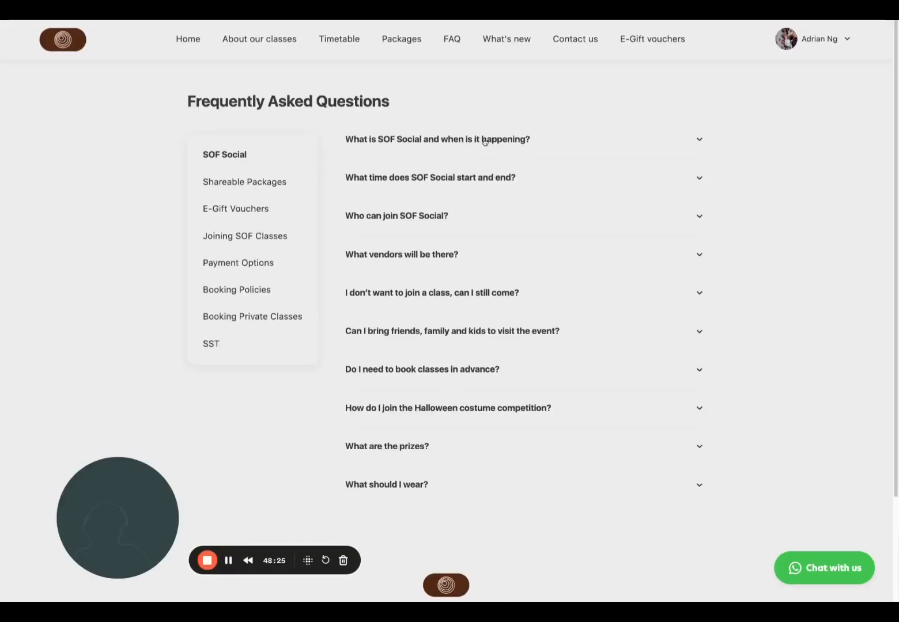
{"action": "left_click", "coordinate": [485, 140]}
{"action": "left_click", "coordinate": [416, 263]}
{"action": "left_click", "coordinate": [408, 353]}
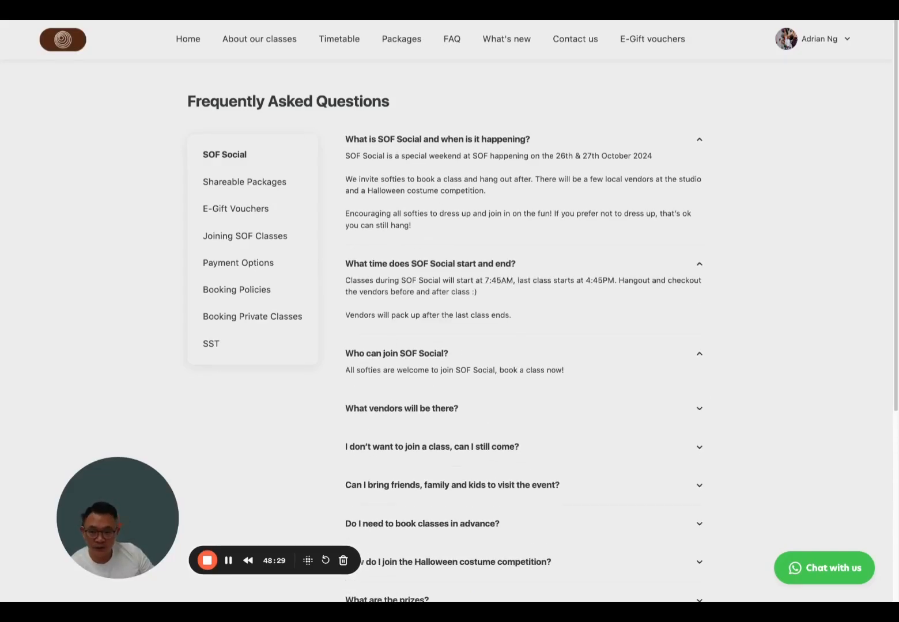
- Switch back to Rezerv and open a blank topic form in the online store's FAQ
{"action": "key", "text": "ctrl+Tab"}
{"action": "left_click", "coordinate": [74, 213]}
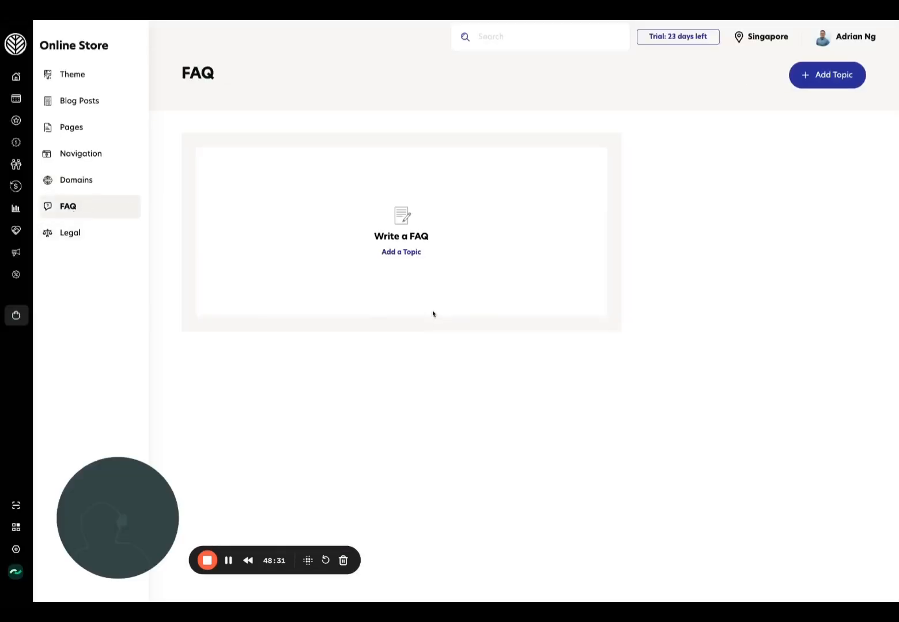
{"action": "left_click", "coordinate": [413, 254]}
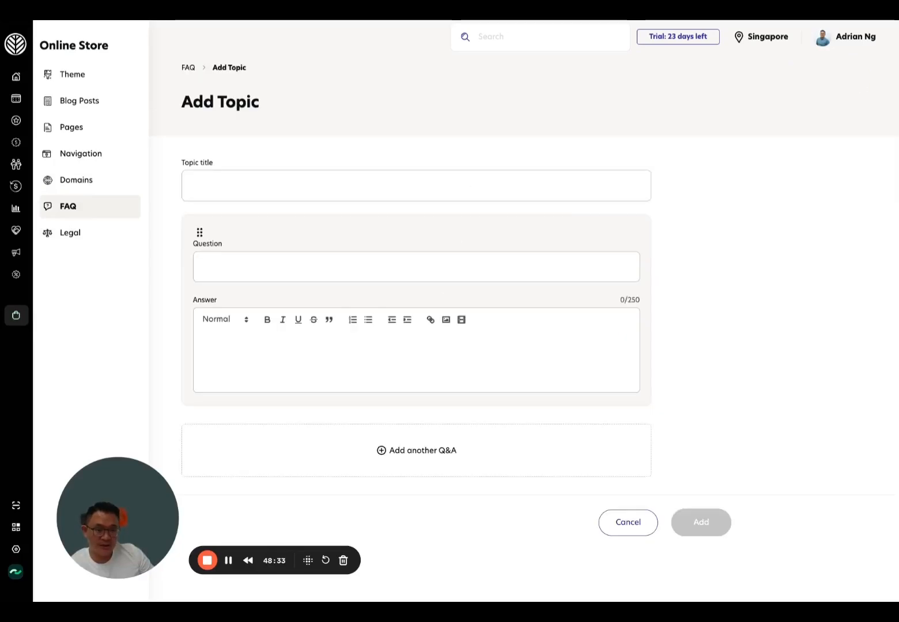
- Switch to the Sof Studios website and view its What's new blog page
{"action": "key", "text": "ctrl+Tab"}
{"action": "left_click", "coordinate": [507, 38]}
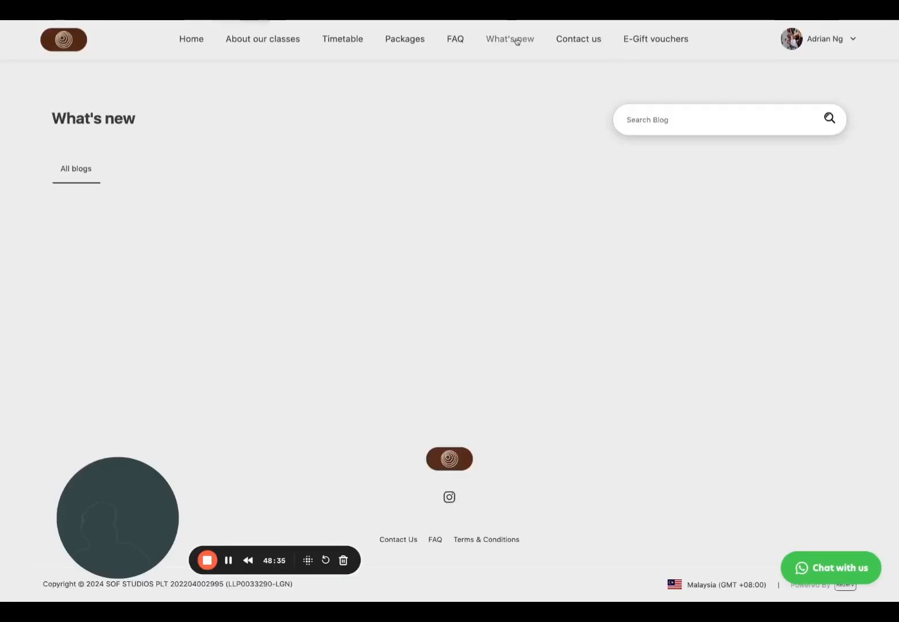
- Look through the blog's personal letter post and the related article "Say 'HELLO' to the new SOF!" on the Sof Studios website
{"action": "scroll", "coordinate": [593, 280], "scroll_direction": "down", "scroll_amount": 2}
{"action": "scroll", "coordinate": [592, 281], "scroll_direction": "up", "scroll_amount": 2}
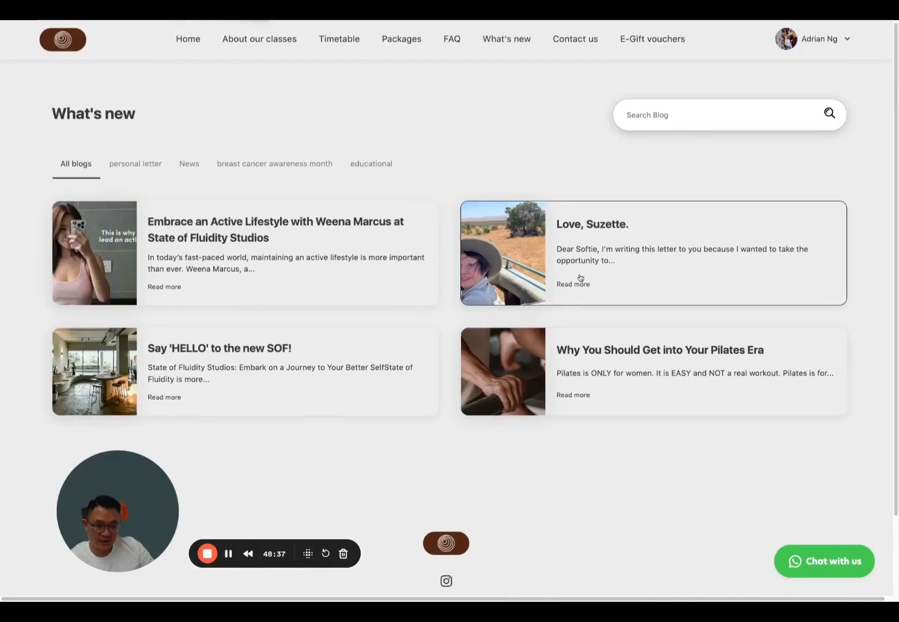
{"action": "left_click", "coordinate": [580, 279]}
{"action": "scroll", "coordinate": [565, 347], "scroll_direction": "down", "scroll_amount": 20}
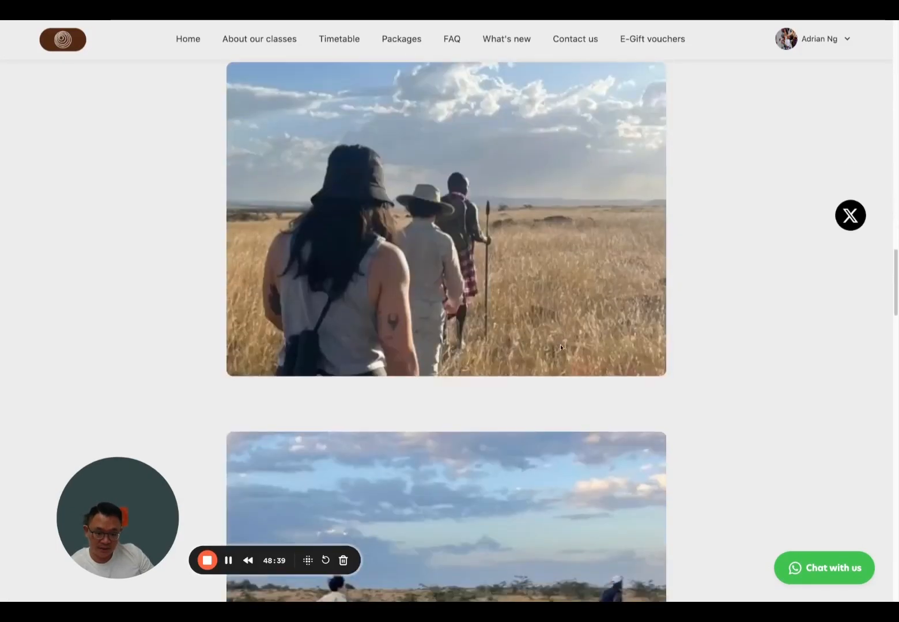
{"action": "scroll", "coordinate": [562, 348], "scroll_direction": "down", "scroll_amount": 9}
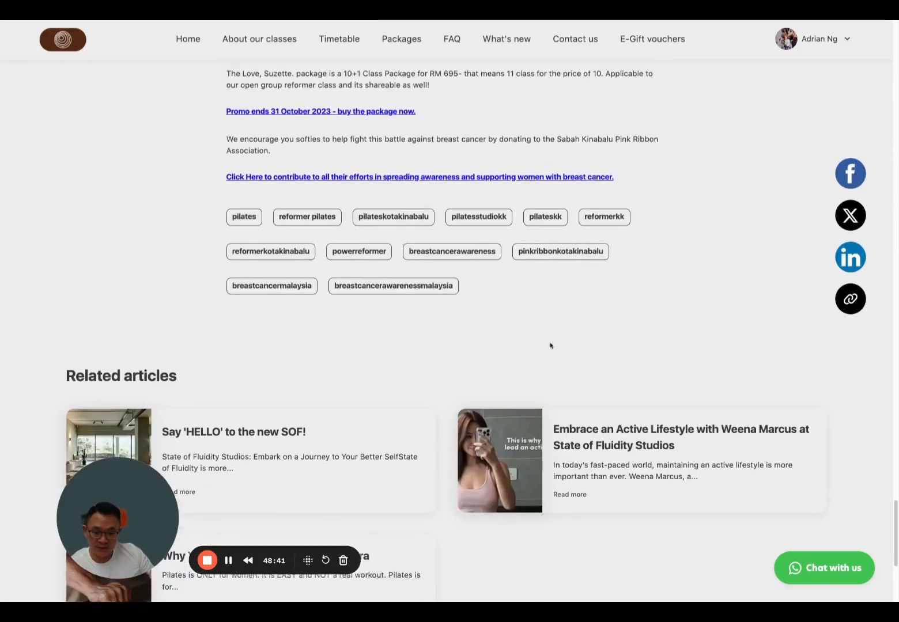
{"action": "left_click", "coordinate": [295, 450]}
{"action": "scroll", "coordinate": [399, 248], "scroll_direction": "down", "scroll_amount": 6}
{"action": "scroll", "coordinate": [399, 249], "scroll_direction": "up", "scroll_amount": 3}
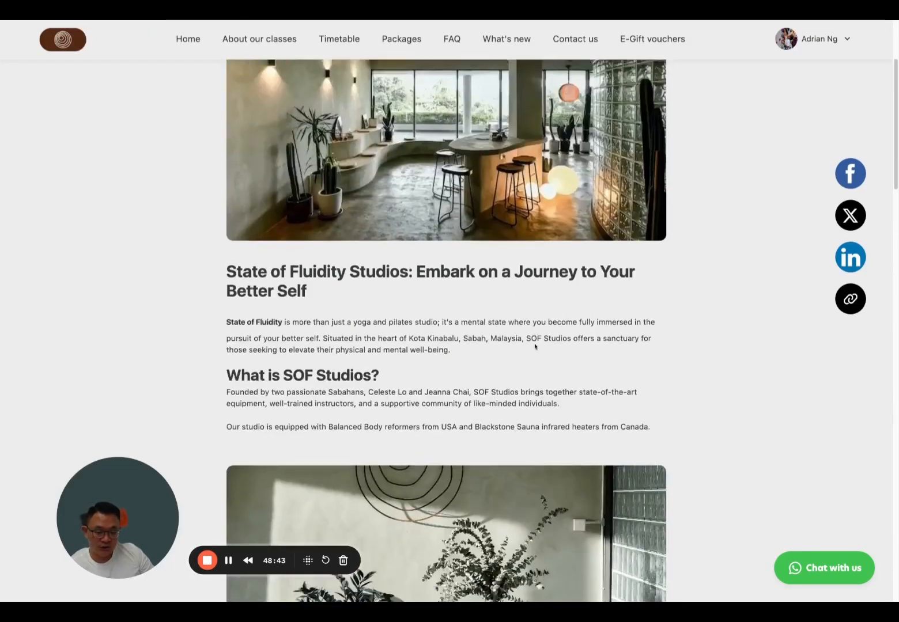
- Switch to Rezerv and look at the badminton blog post's image, content and organization settings in the online store's blog editor
{"action": "left_click", "coordinate": [177, 13]}
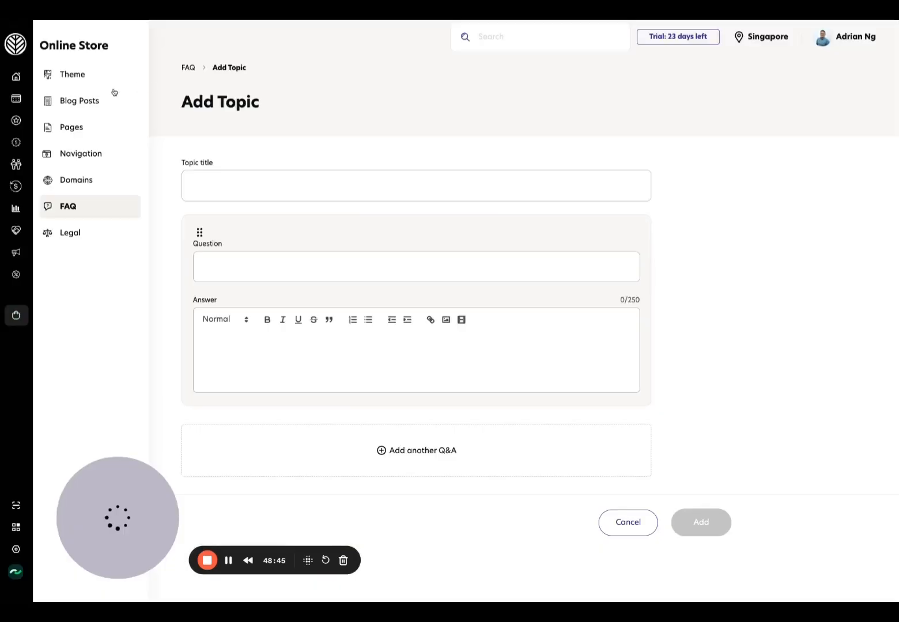
{"action": "left_click", "coordinate": [80, 101]}
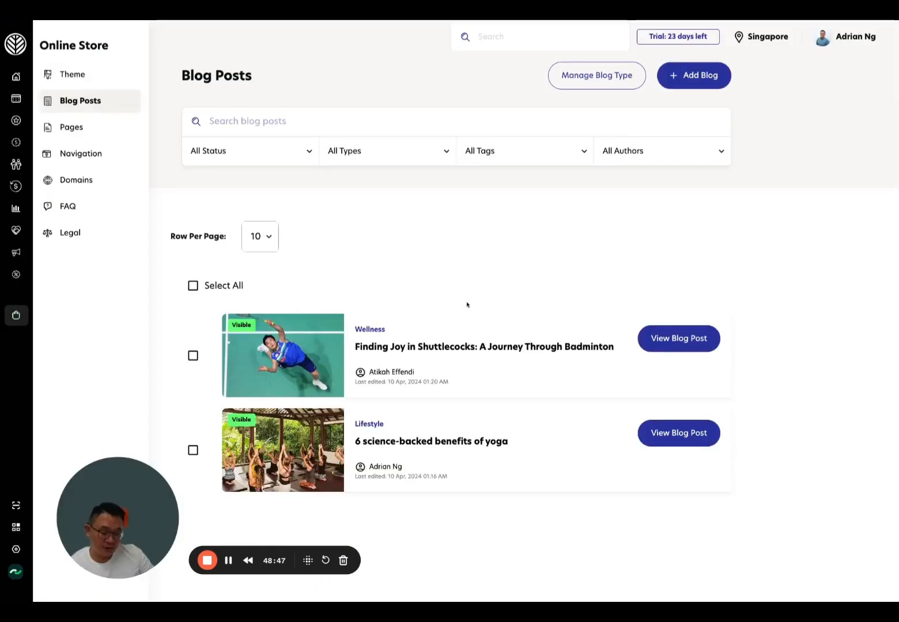
{"action": "left_click", "coordinate": [430, 371]}
{"action": "scroll", "coordinate": [428, 398], "scroll_direction": "down", "scroll_amount": 3}
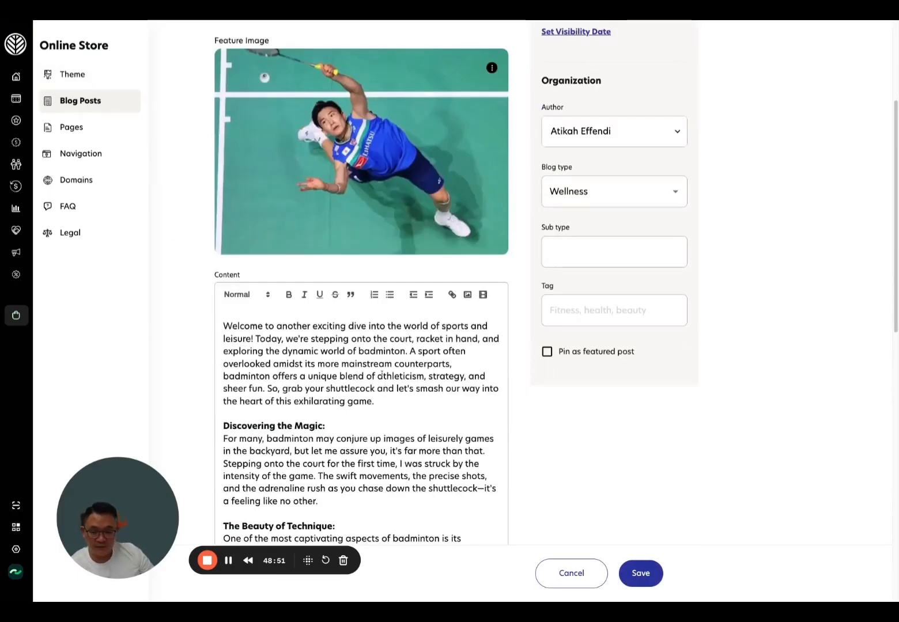
- Switch to the Sof Studios website to view its E-Gift vouchers page, and open a blank page form in Rezerv's online store
{"action": "left_click", "coordinate": [782, 22]}
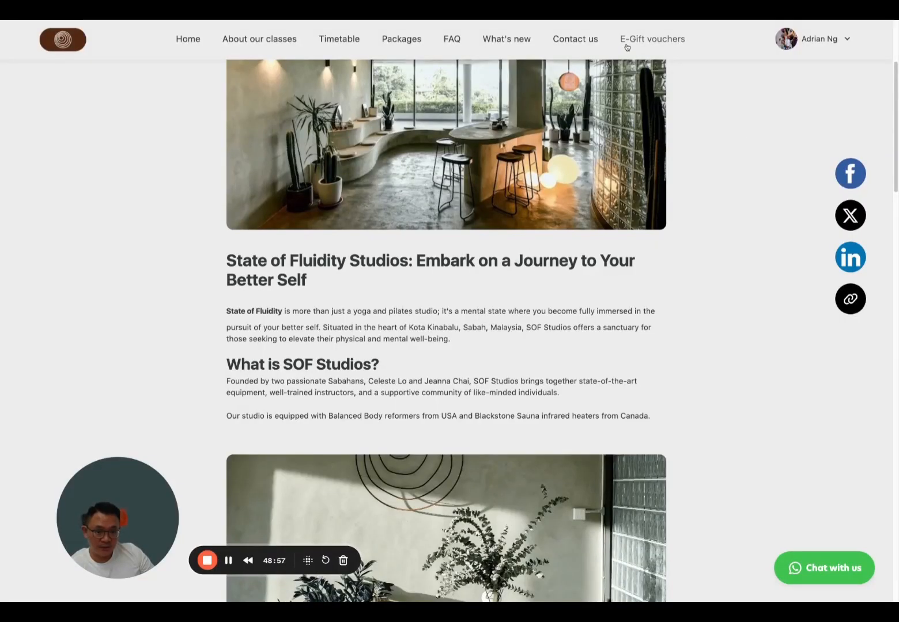
{"action": "left_click", "coordinate": [649, 40]}
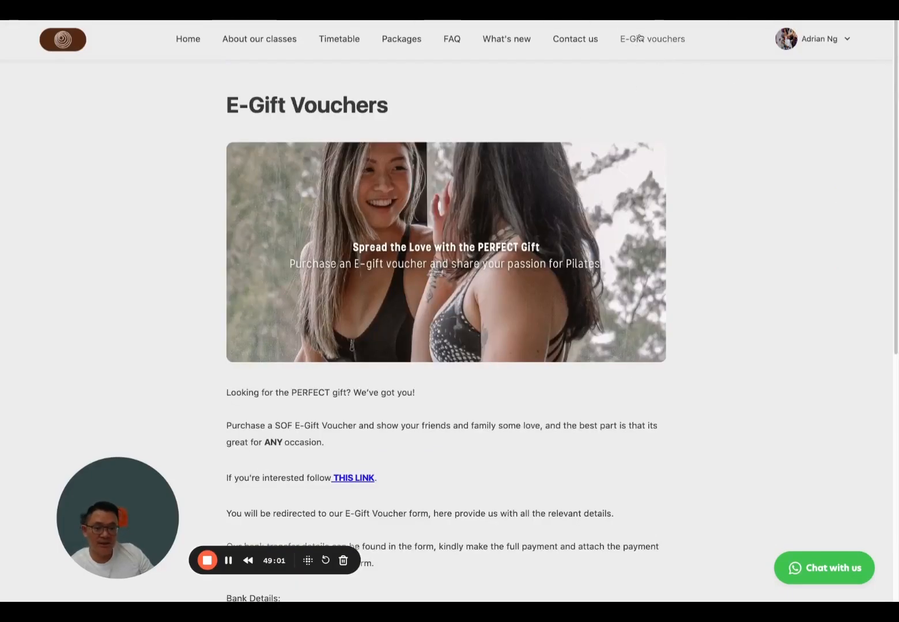
{"action": "left_click", "coordinate": [231, 11]}
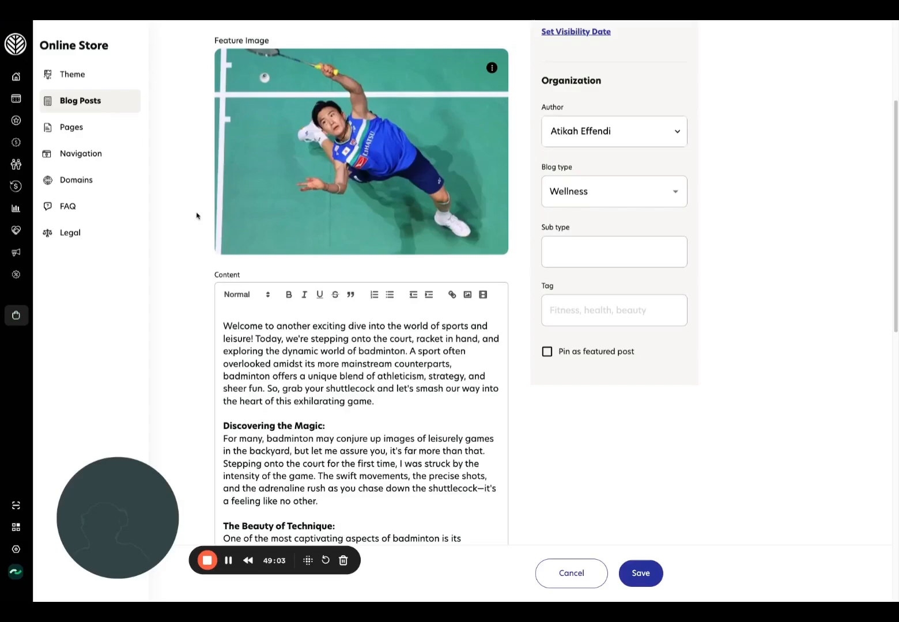
{"action": "left_click", "coordinate": [100, 136]}
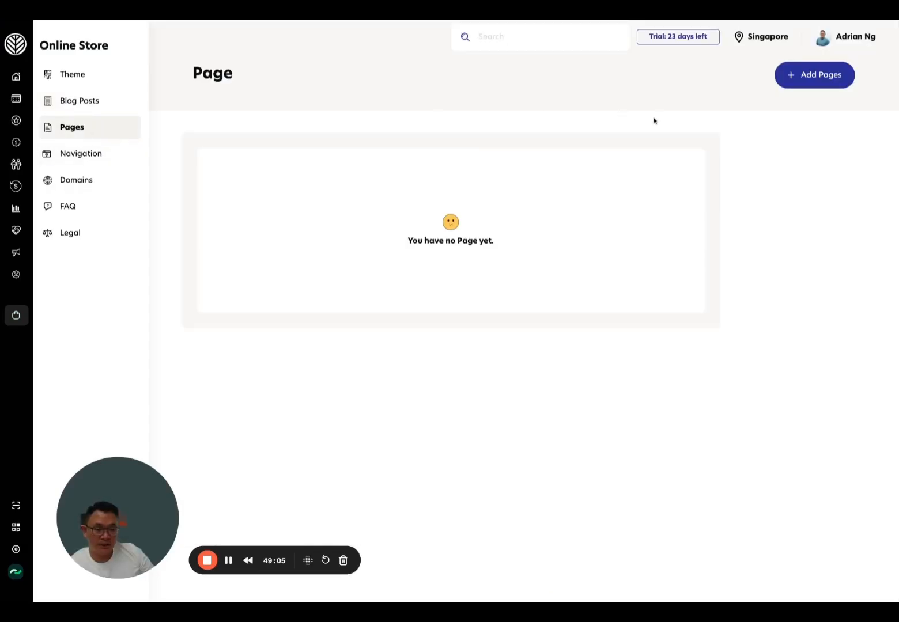
{"action": "left_click", "coordinate": [802, 89]}
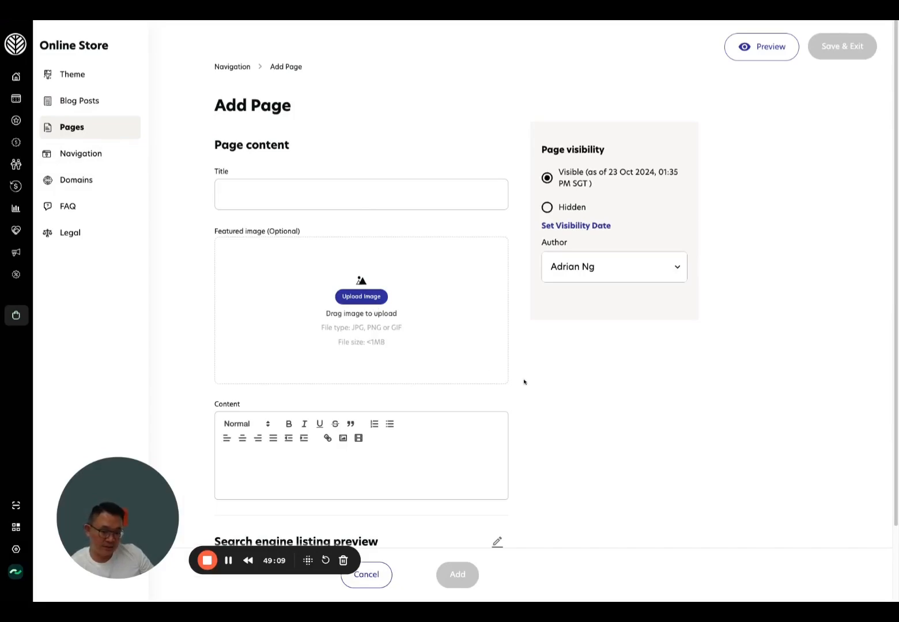
{"action": "scroll", "coordinate": [451, 341], "scroll_direction": "down", "scroll_amount": 1}
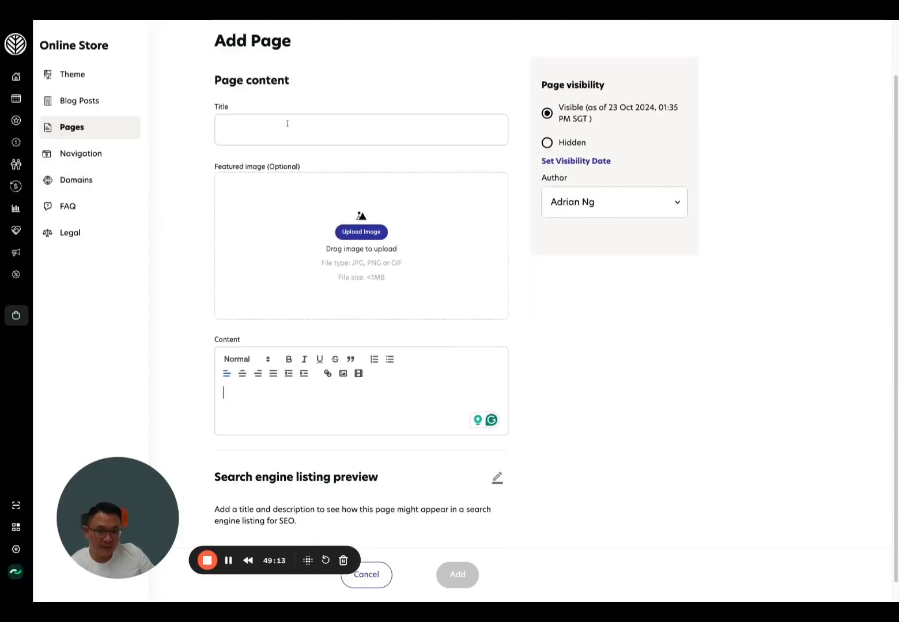
- Add a menu item named Demo linked to Personal Training, and place it between Pricing's sub-items and Schedule in the Main navigation
{"action": "left_click", "coordinate": [84, 152]}
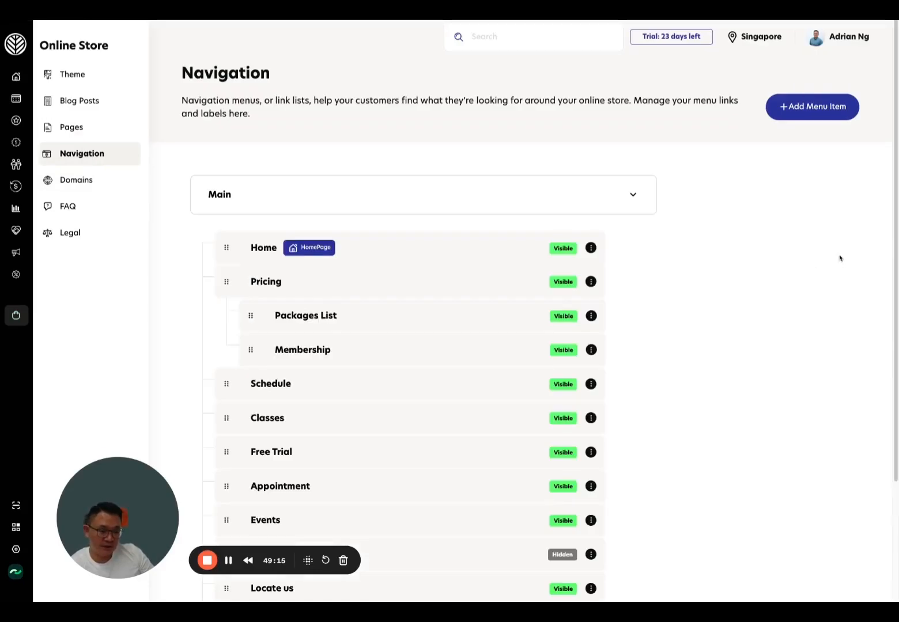
{"action": "left_click", "coordinate": [810, 110]}
{"action": "left_click", "coordinate": [746, 160]}
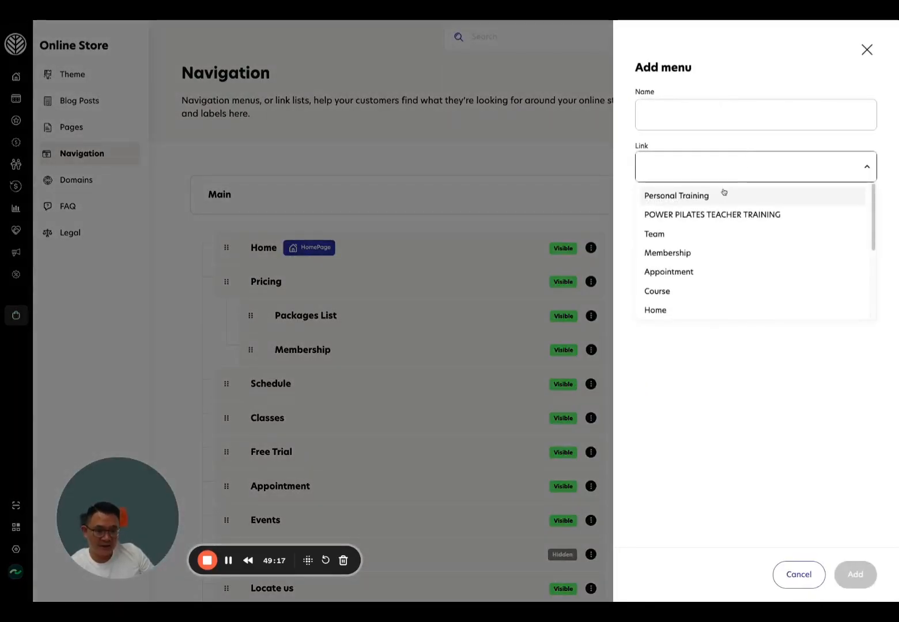
{"action": "left_click", "coordinate": [721, 193]}
{"action": "left_click", "coordinate": [689, 120]}
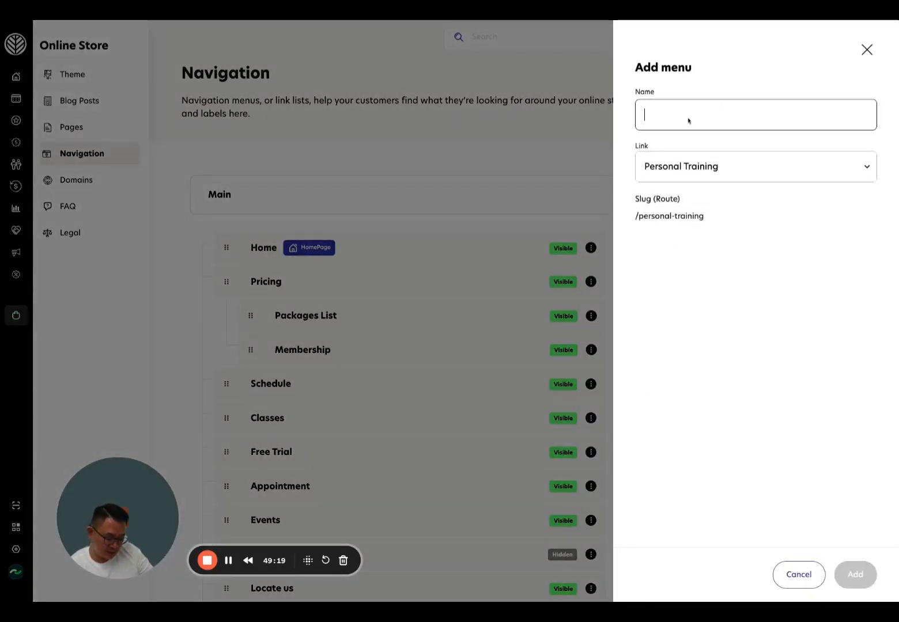
{"action": "type", "text": "Demo"}
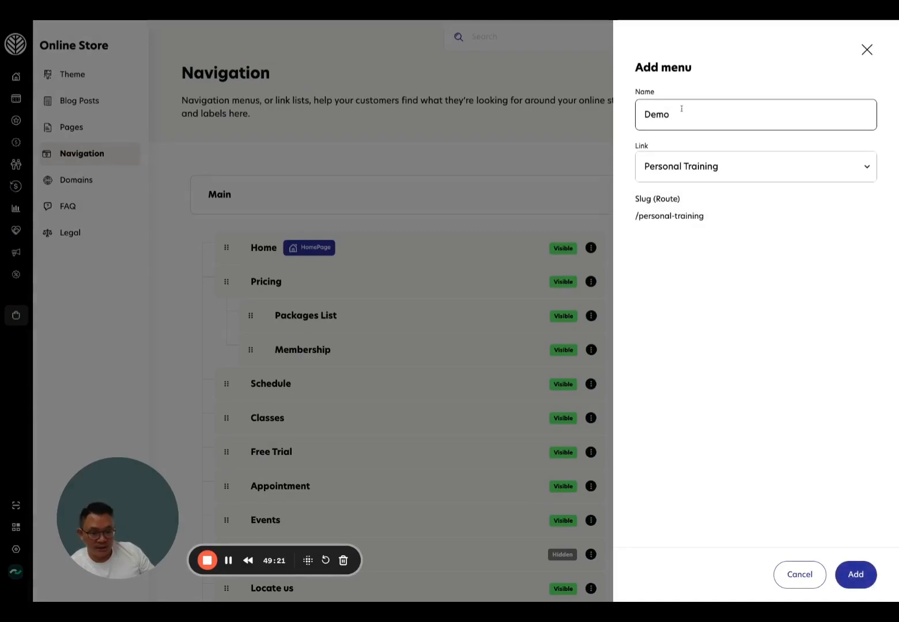
{"action": "left_click", "coordinate": [850, 583]}
{"action": "scroll", "coordinate": [432, 415], "scroll_direction": "down", "scroll_amount": 3}
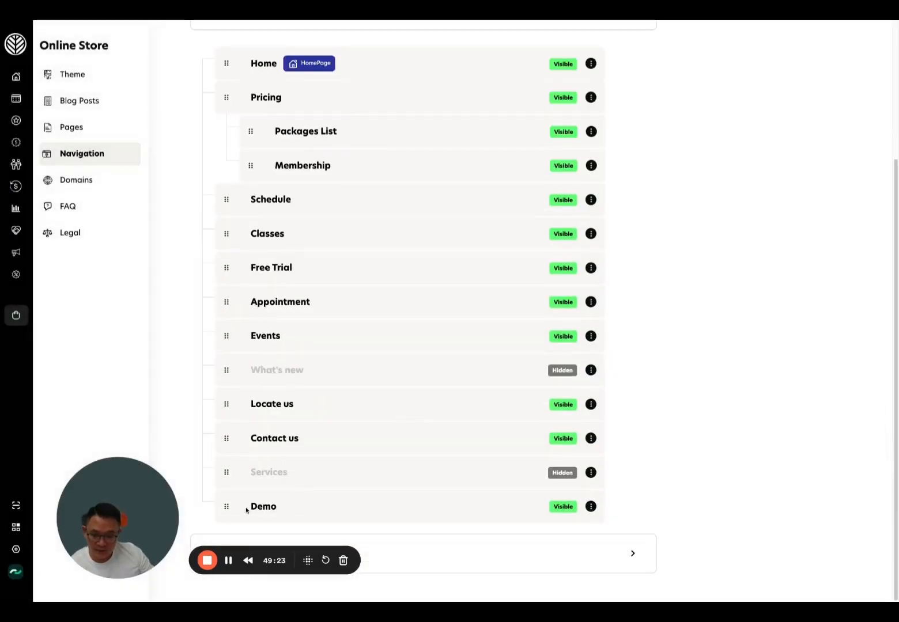
{"action": "left_click_drag", "start_coordinate": [246, 510], "coordinate": [256, 275]}
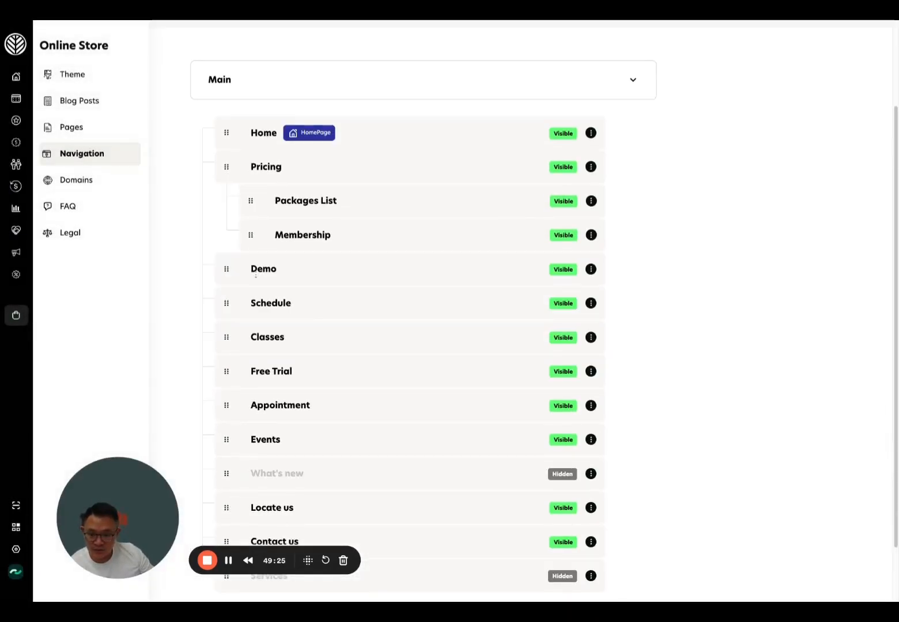
- Switch to the Power Barre website, reload it, and look through the page behind the Demo menu item
{"action": "left_click", "coordinate": [463, 10]}
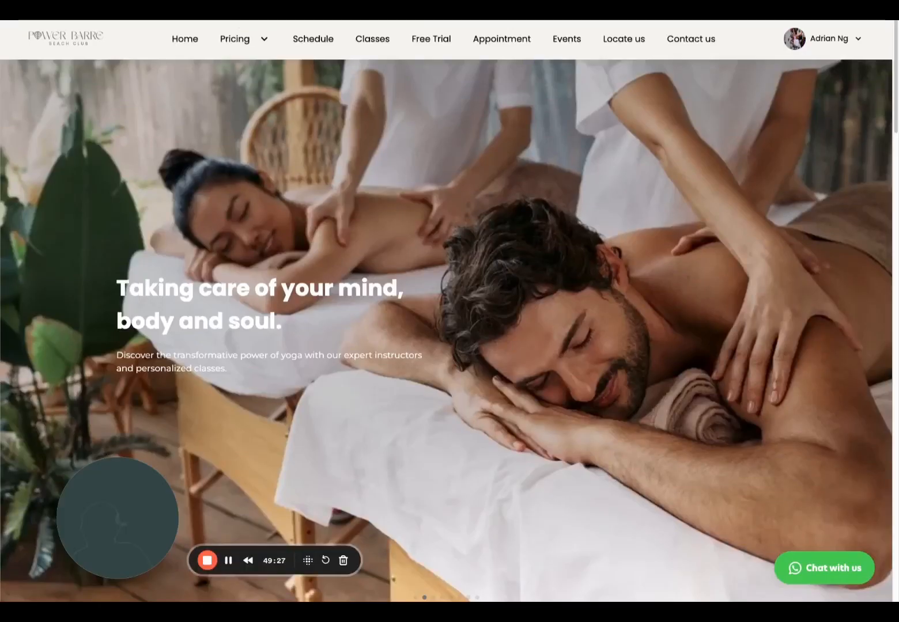
{"action": "key", "text": "ctrl+r"}
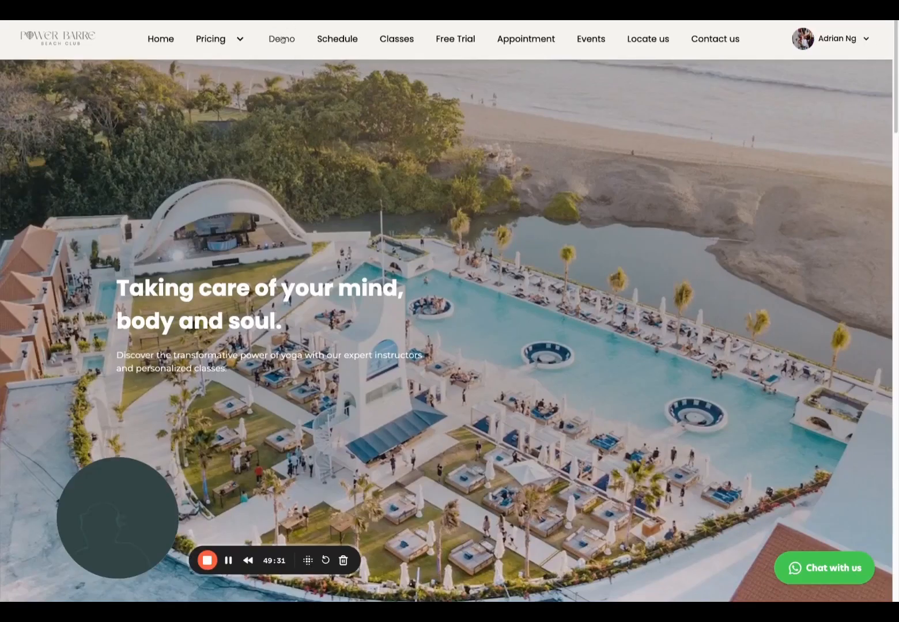
{"action": "left_click", "coordinate": [283, 39]}
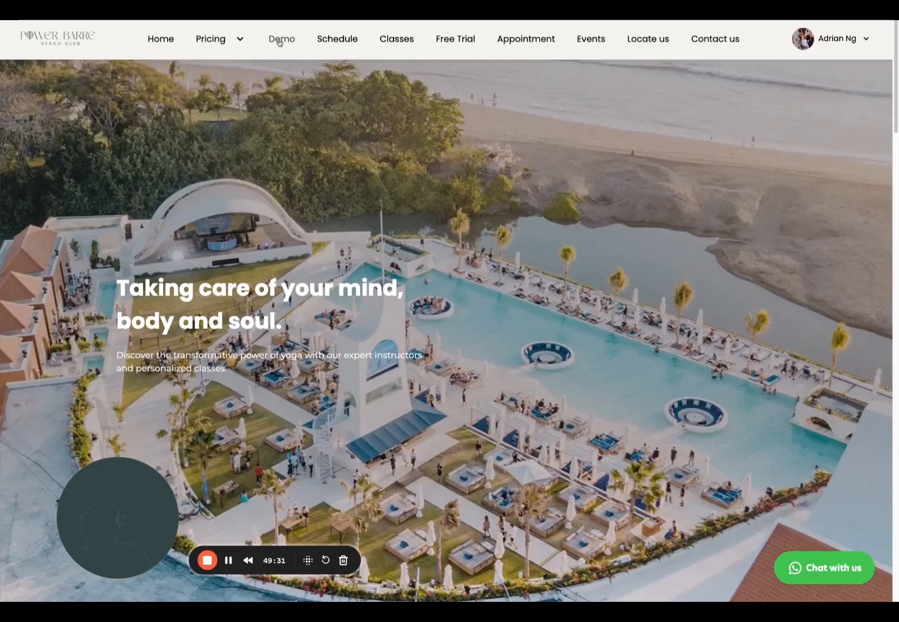
{"action": "scroll", "coordinate": [533, 242], "scroll_direction": "down", "scroll_amount": 3}
{"action": "scroll", "coordinate": [535, 245], "scroll_direction": "down", "scroll_amount": 4}
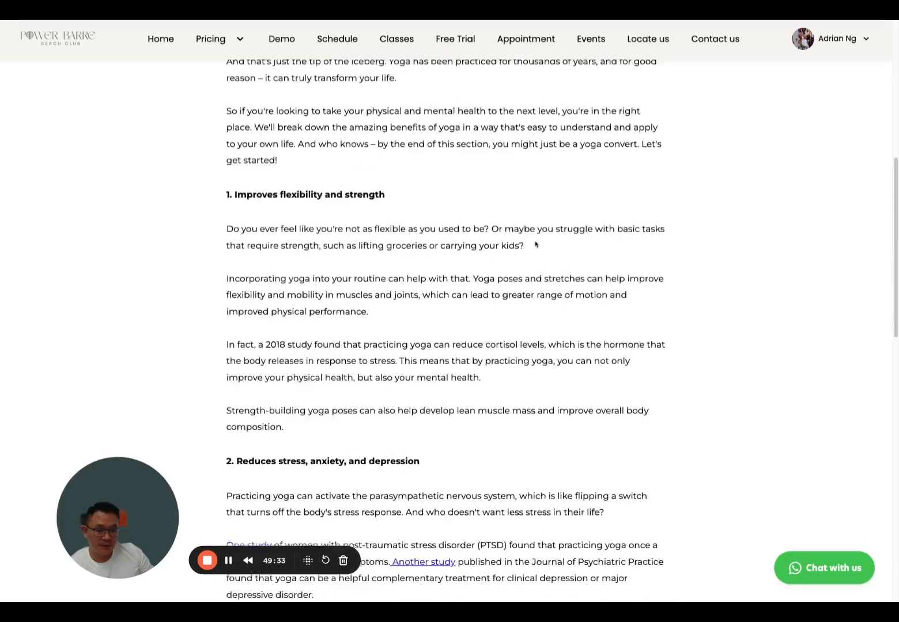
{"action": "scroll", "coordinate": [535, 242], "scroll_direction": "up", "scroll_amount": 8}
- Check the navigation list in Rezerv, and return to the Power Barre website's homepage
{"action": "left_click", "coordinate": [357, 10]}
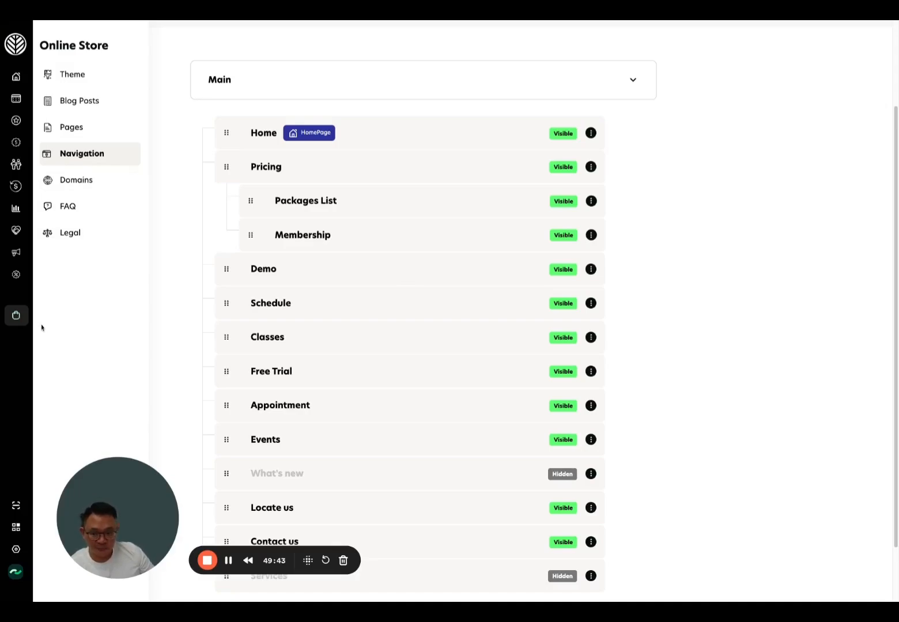
{"action": "key", "text": "ctrl+Tab"}
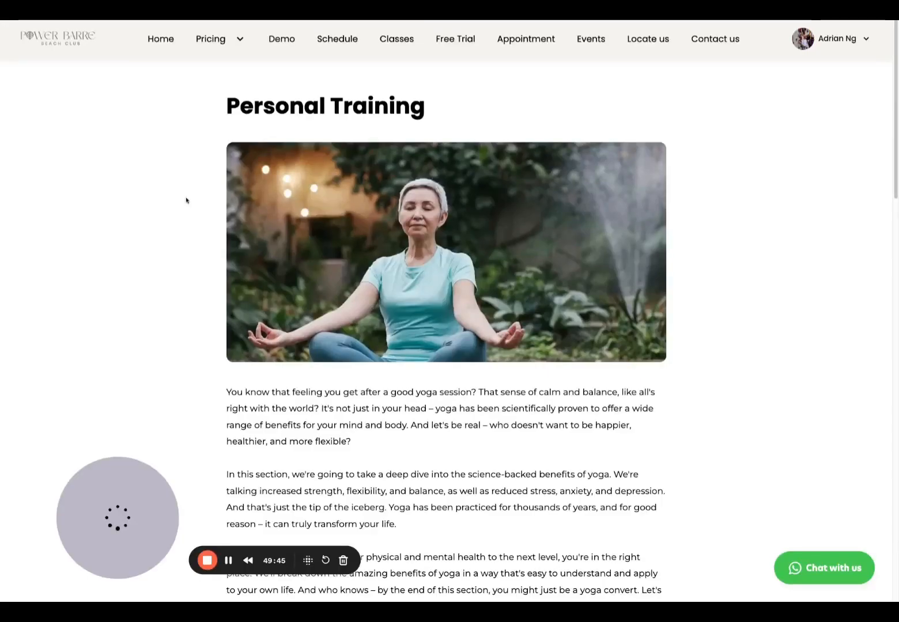
{"action": "left_click", "coordinate": [154, 41]}
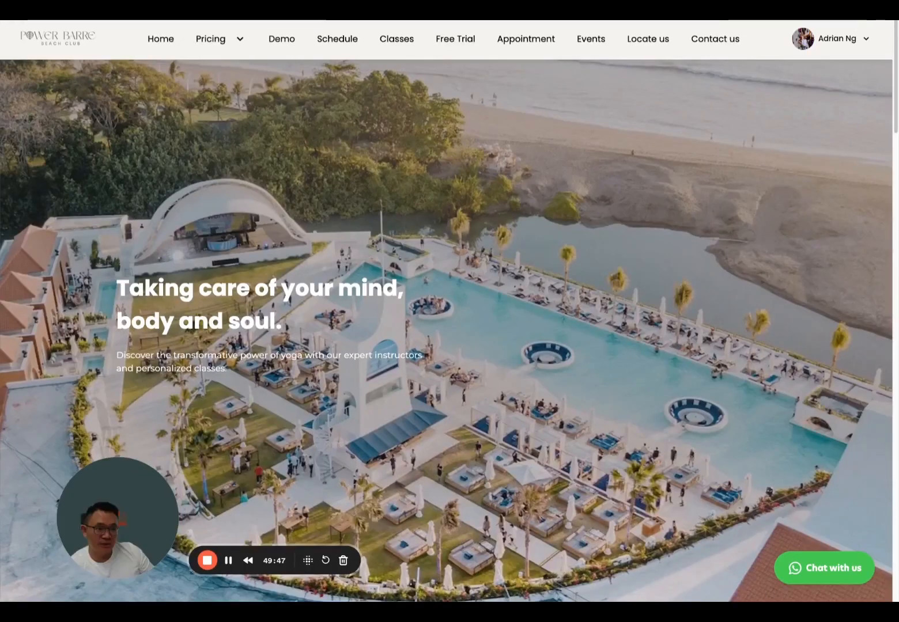
- Open the Shine Cycle website in a new tab, view its homepage, and follow its class booking link to the schedule
{"action": "key", "text": "ctrl+t"}
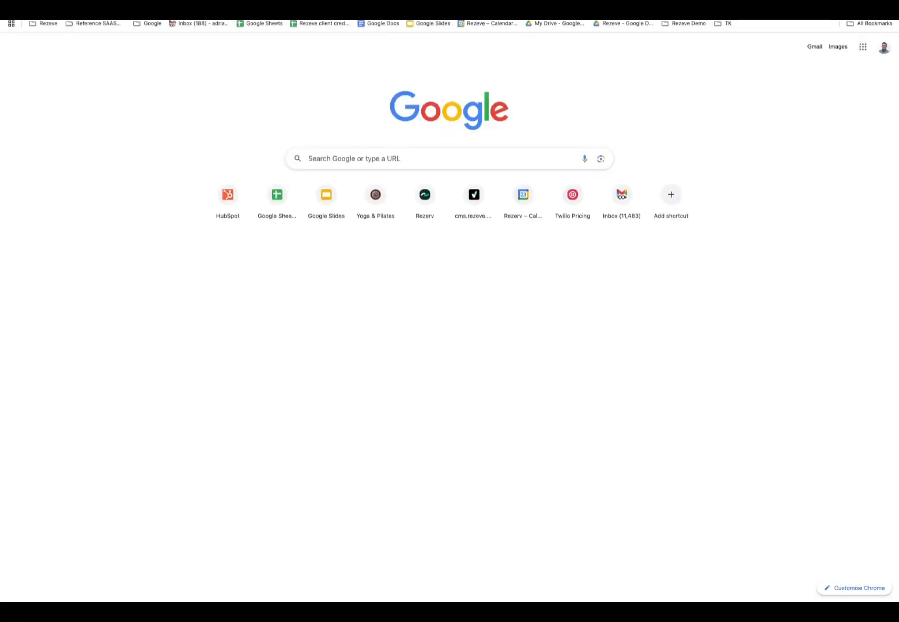
{"action": "key", "text": "Return"}
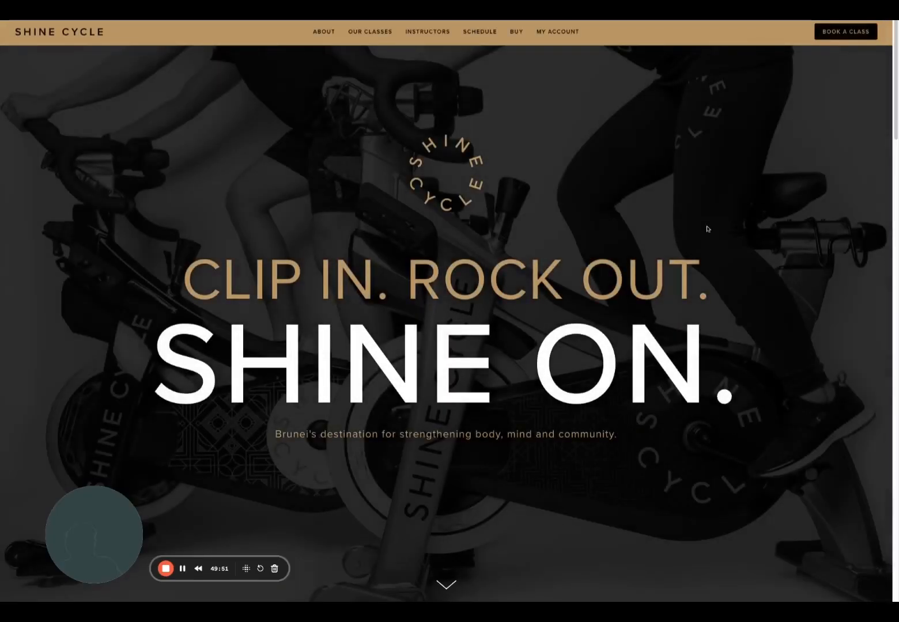
{"action": "scroll", "coordinate": [435, 156], "scroll_direction": "down", "scroll_amount": 5}
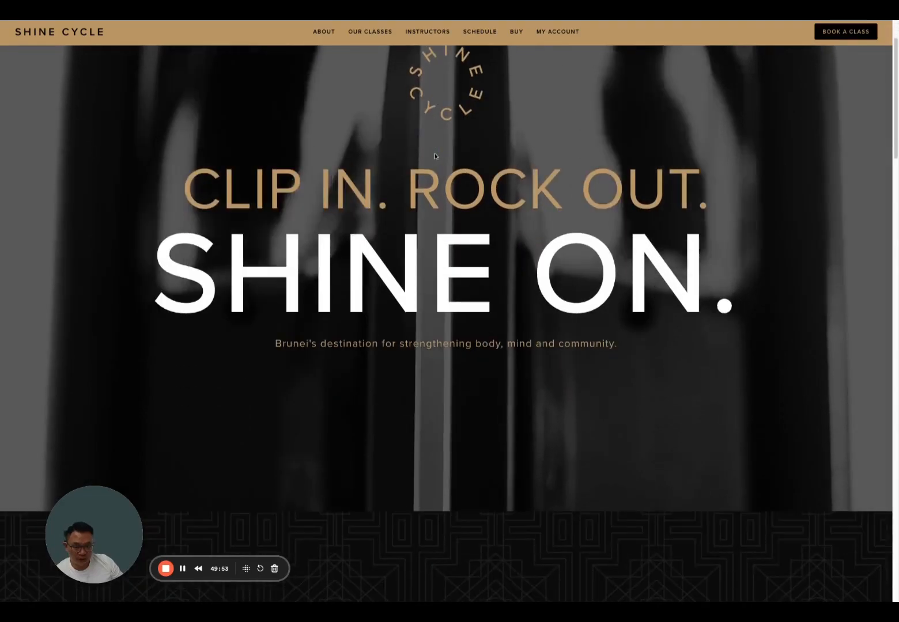
{"action": "scroll", "coordinate": [434, 155], "scroll_direction": "up", "scroll_amount": 5}
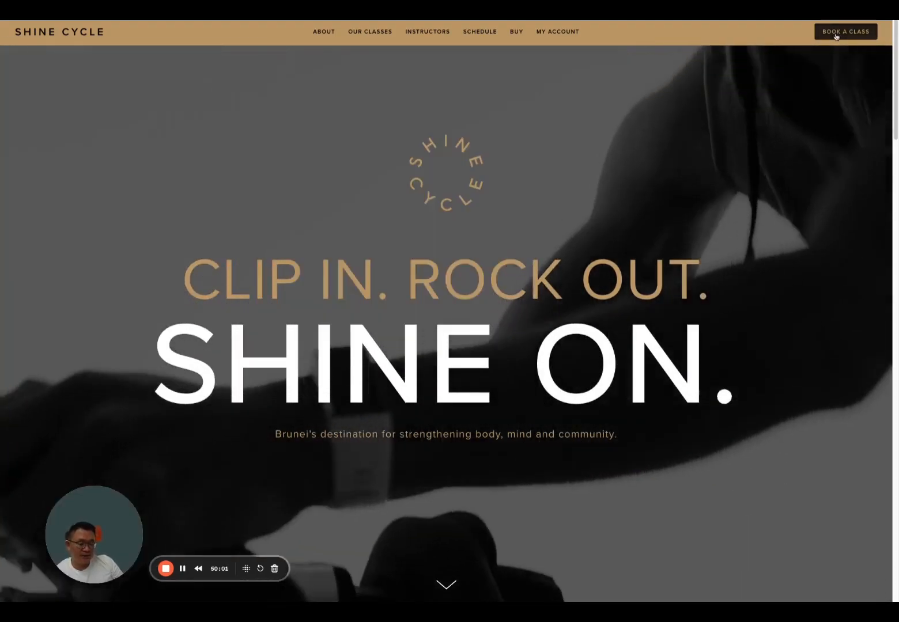
{"action": "left_click", "coordinate": [836, 36]}
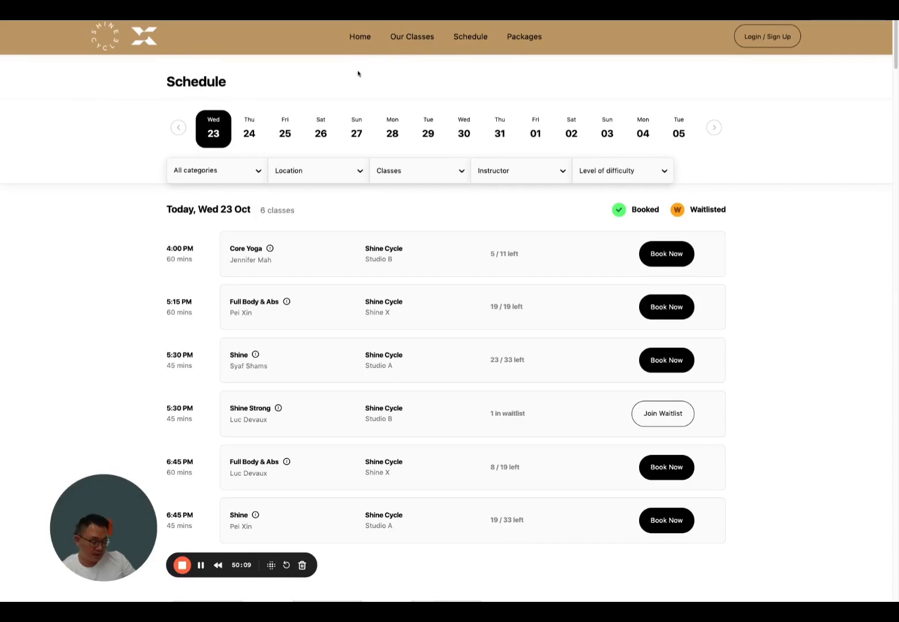
- Return to Rezerv's Main navigation, hide the Demo menu item, and reload the Power Barre website to check its menu
{"action": "key", "text": "ctrl+Tab"}
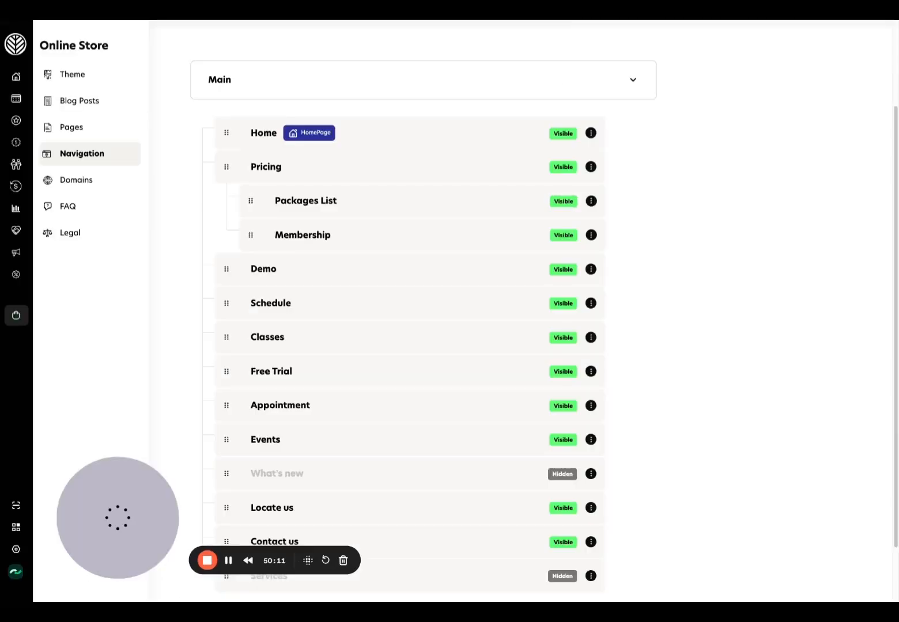
{"action": "left_click", "coordinate": [101, 137]}
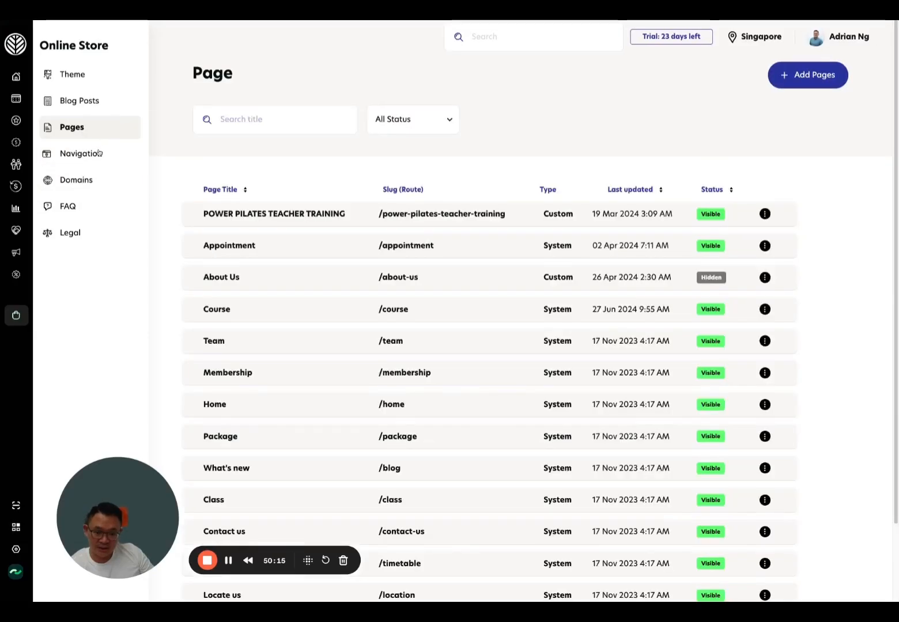
{"action": "left_click", "coordinate": [98, 153]}
{"action": "scroll", "coordinate": [806, 319], "scroll_direction": "down", "scroll_amount": 1}
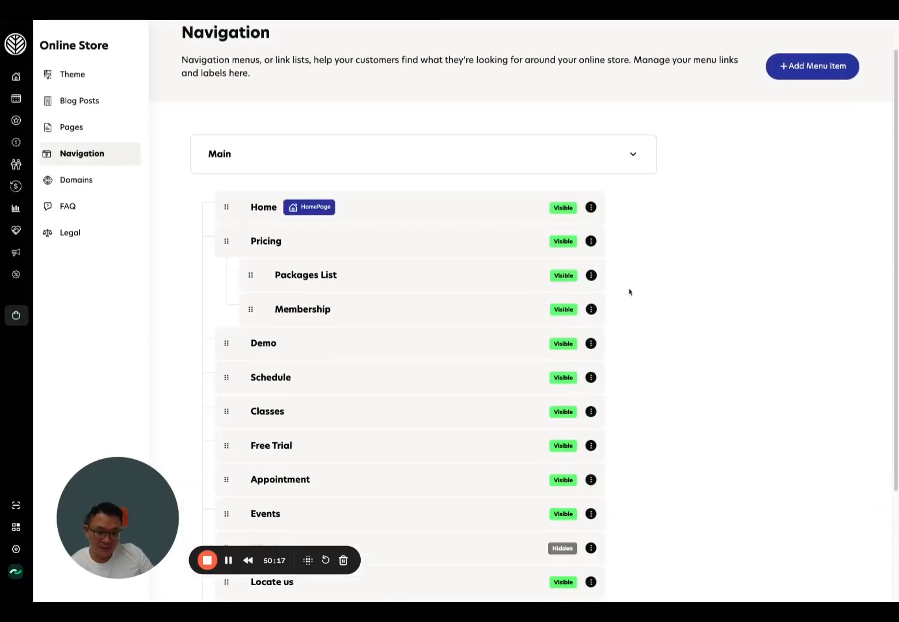
{"action": "left_click", "coordinate": [591, 344]}
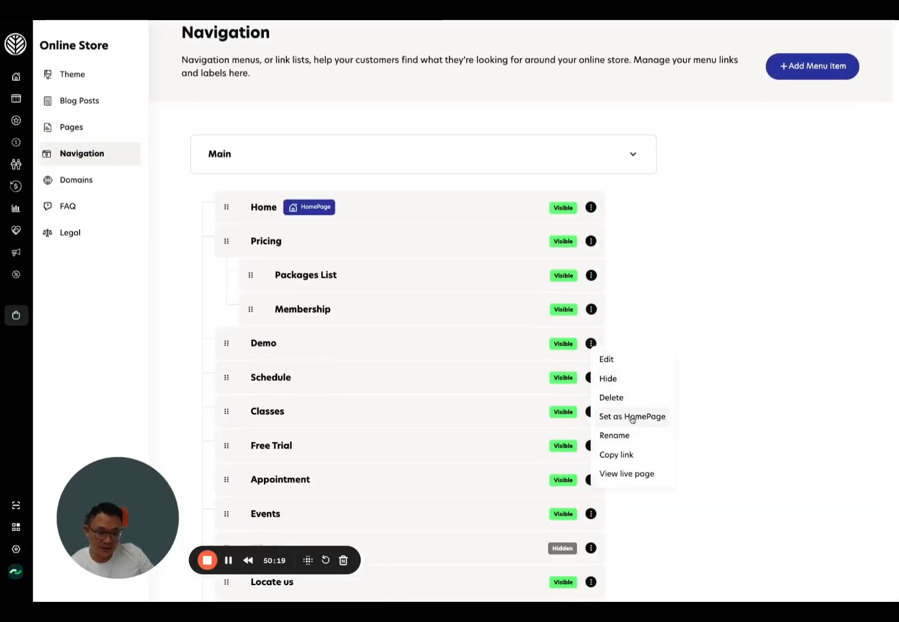
{"action": "left_click", "coordinate": [626, 378]}
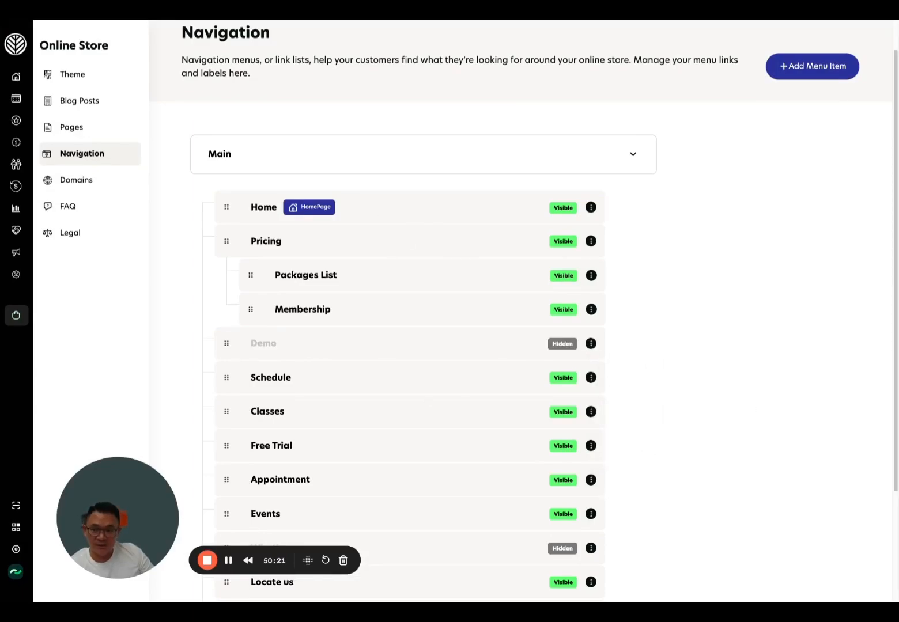
{"action": "key", "text": "ctrl+Tab"}
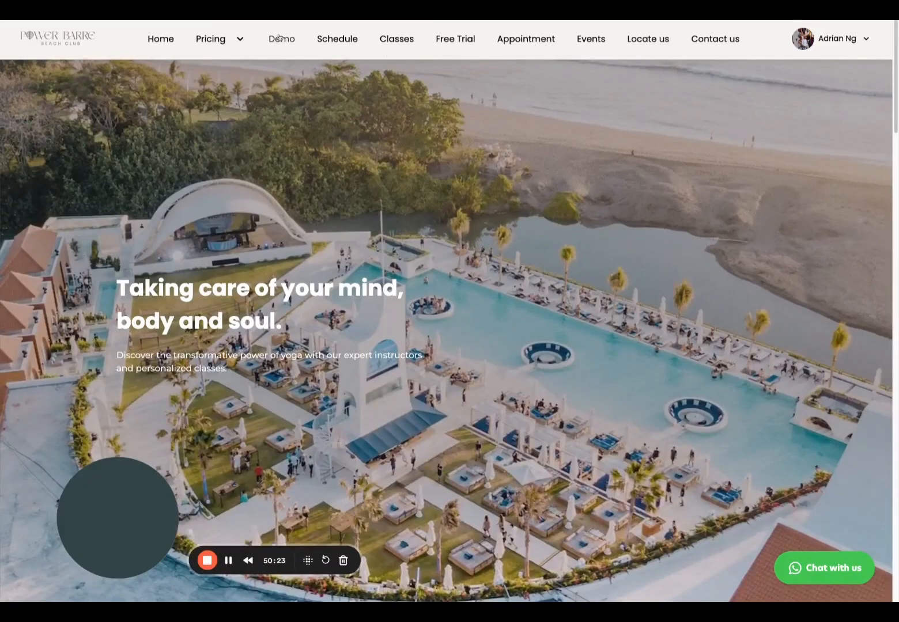
{"action": "key", "text": "F5"}
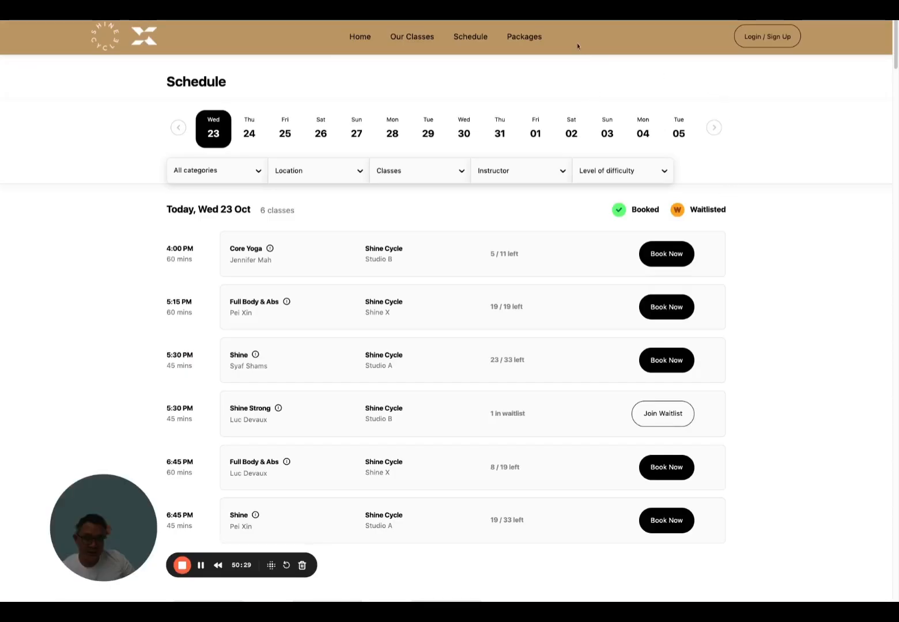
- Look at Shine Cycle's Packages and Schedule pages, and follow the Home link to its main website
{"action": "left_click", "coordinate": [523, 38]}
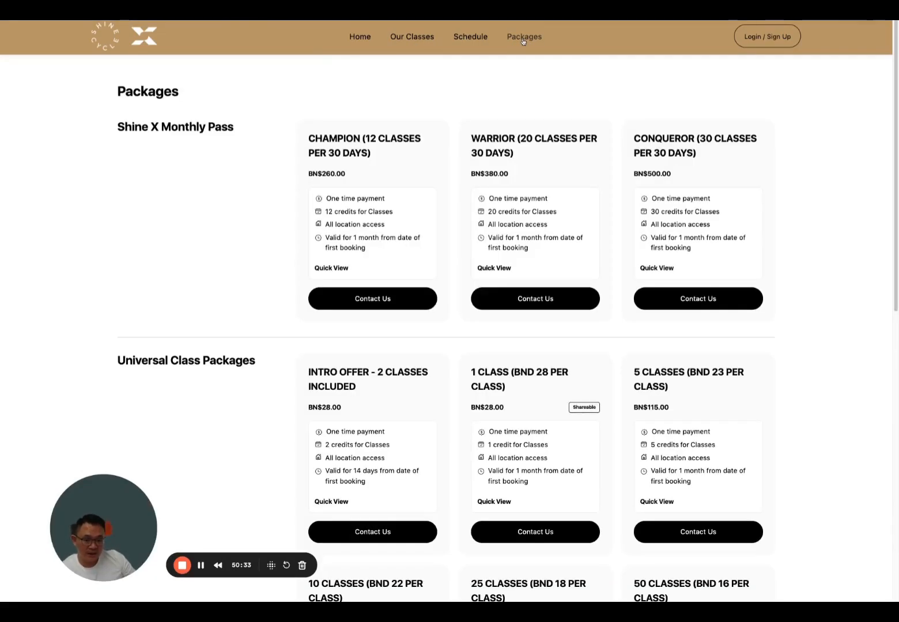
{"action": "left_click", "coordinate": [474, 38]}
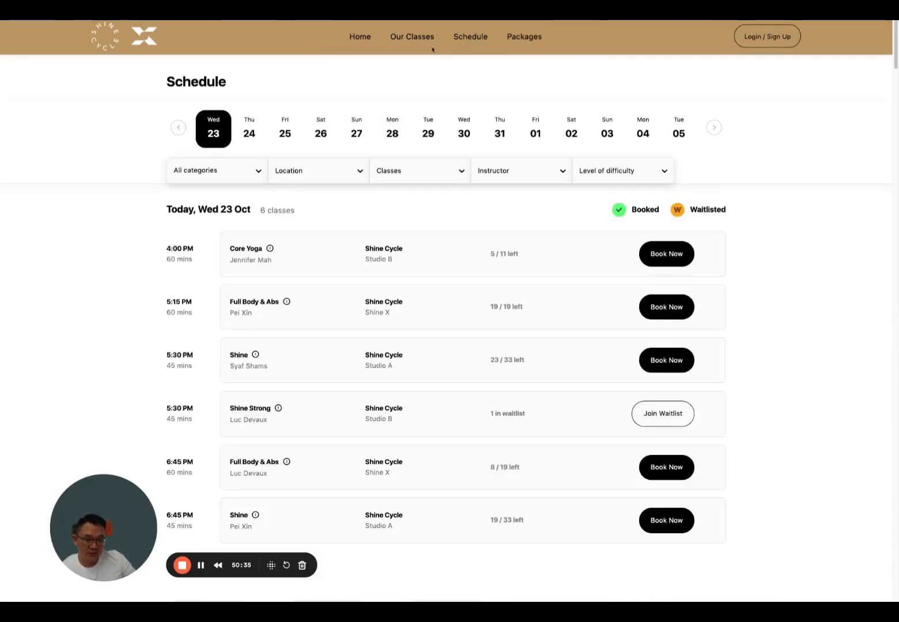
{"action": "left_click", "coordinate": [362, 38]}
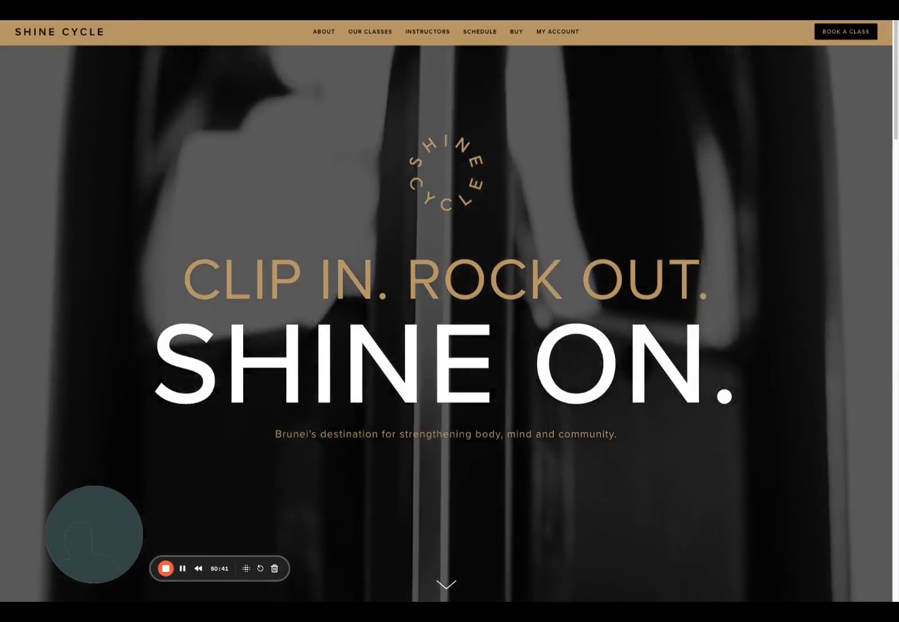
- Return to Rezerv's Main navigation and set the Schedule item as the store's homepage
{"action": "left_click", "coordinate": [194, 10]}
{"action": "scroll", "coordinate": [371, 307], "scroll_direction": "down", "scroll_amount": 3}
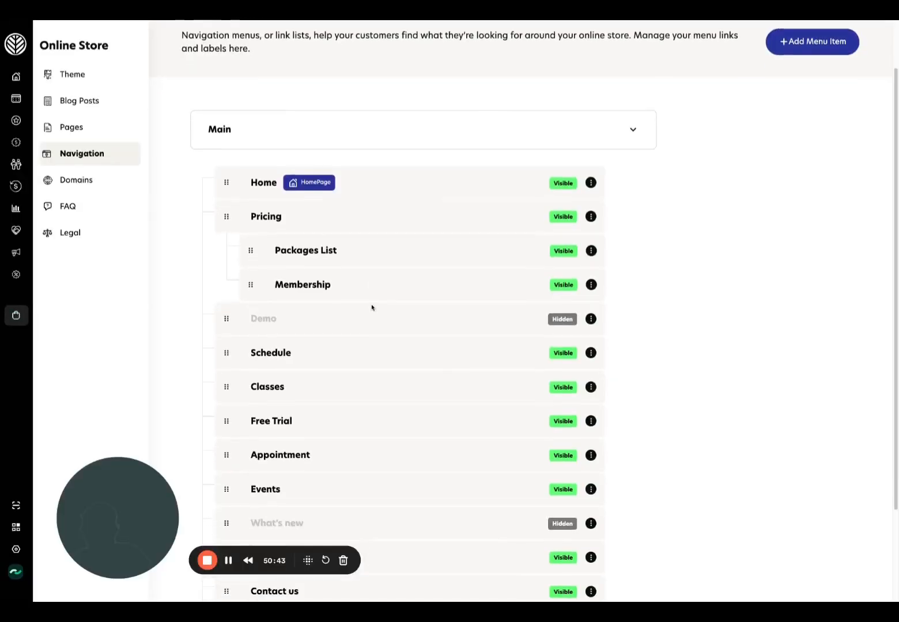
{"action": "scroll", "coordinate": [386, 311], "scroll_direction": "up", "scroll_amount": 4}
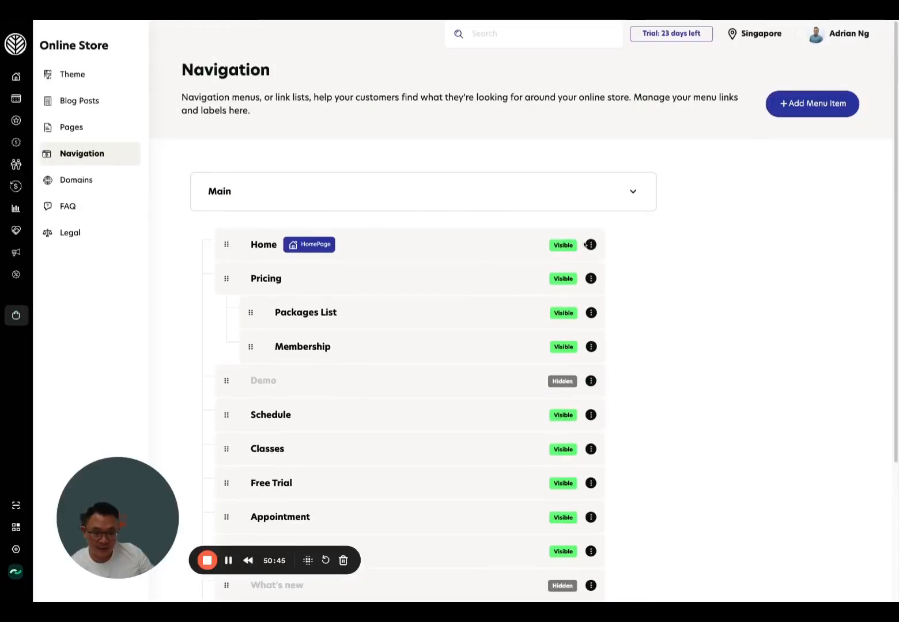
{"action": "left_click", "coordinate": [591, 247]}
{"action": "left_click", "coordinate": [737, 242]}
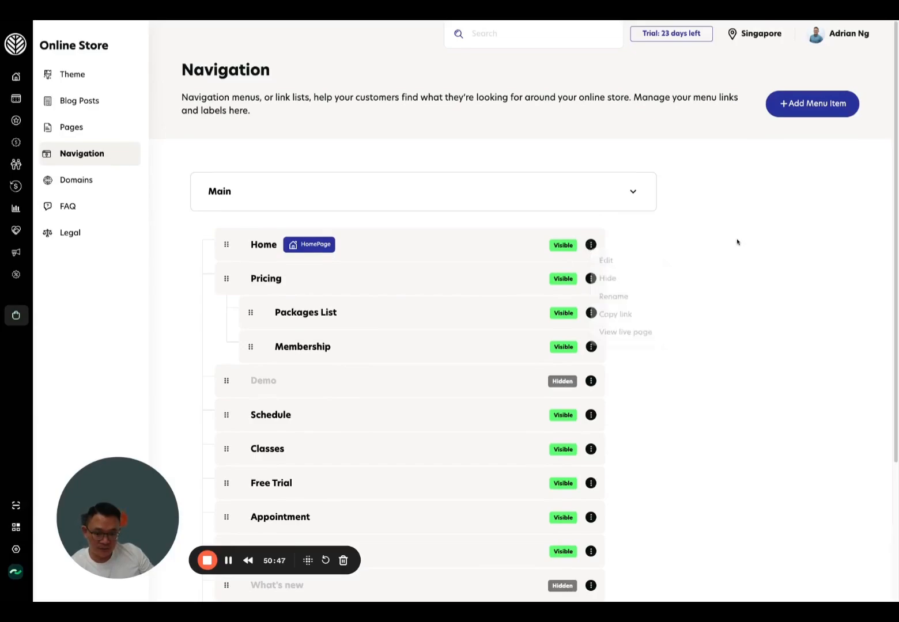
{"action": "scroll", "coordinate": [339, 453], "scroll_direction": "down", "scroll_amount": 3}
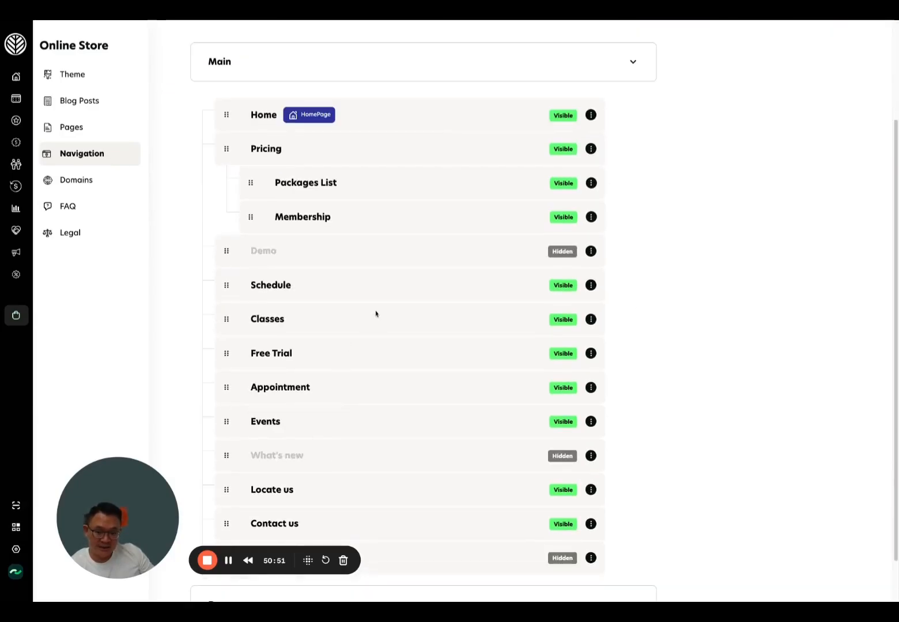
{"action": "left_click", "coordinate": [590, 285]}
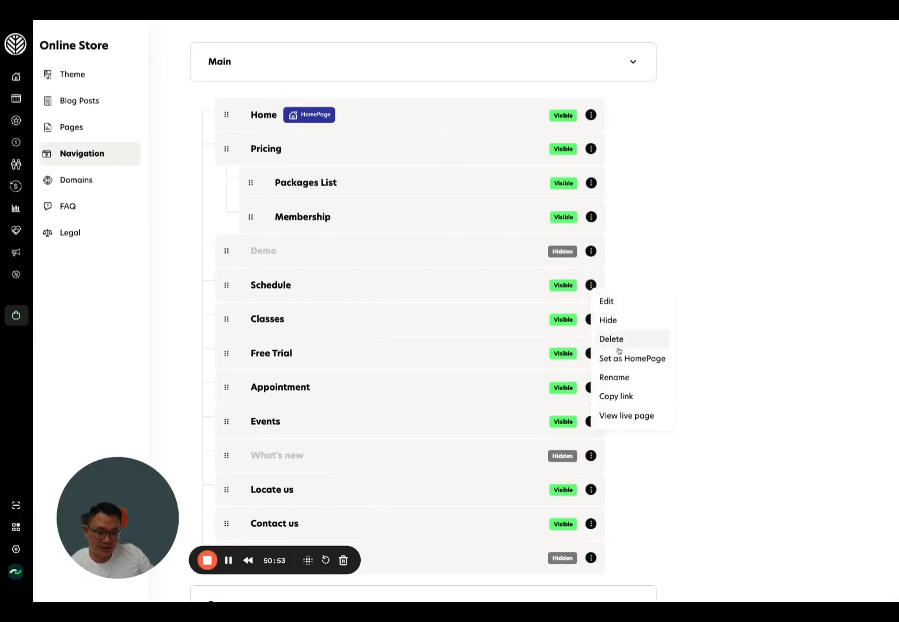
{"action": "left_click", "coordinate": [623, 360]}
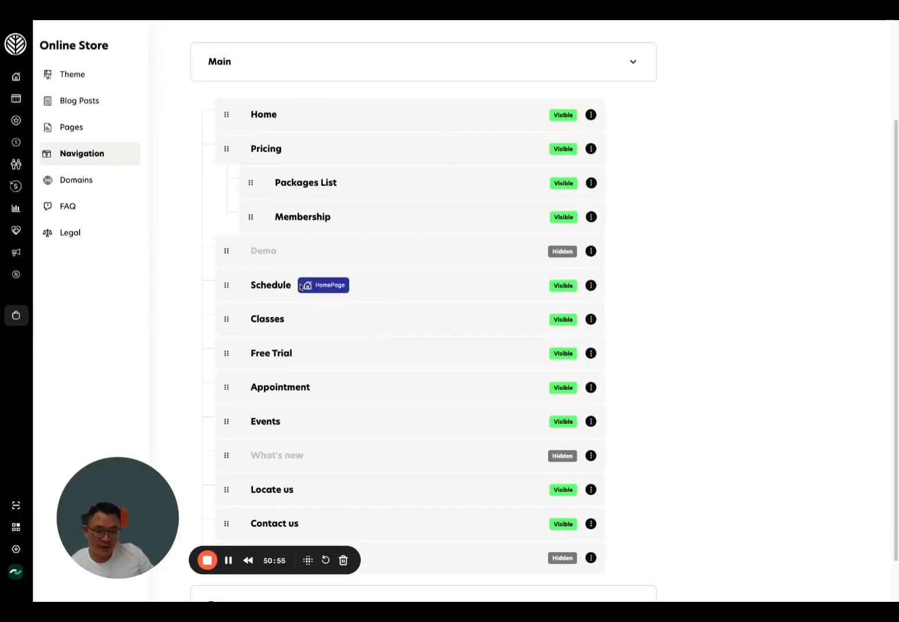
{"action": "left_click", "coordinate": [591, 114]}
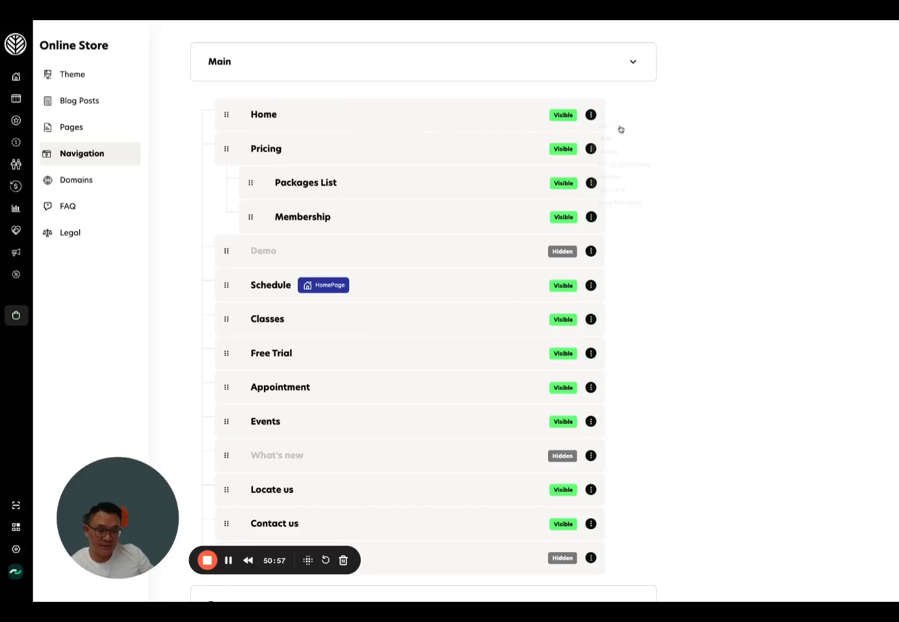
{"action": "left_click", "coordinate": [606, 130]}
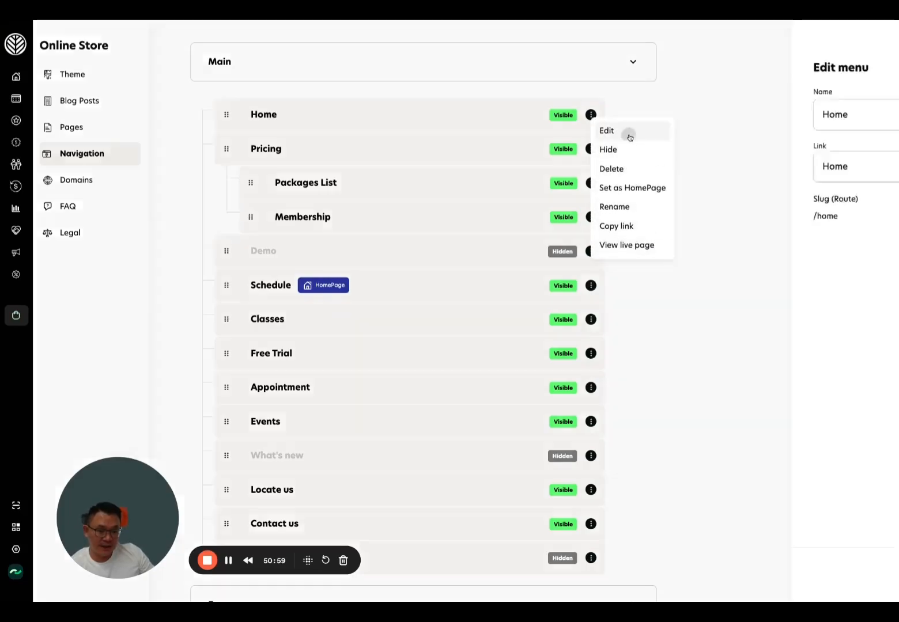
{"action": "left_click", "coordinate": [710, 173]}
{"action": "scroll", "coordinate": [697, 276], "scroll_direction": "down", "scroll_amount": 3}
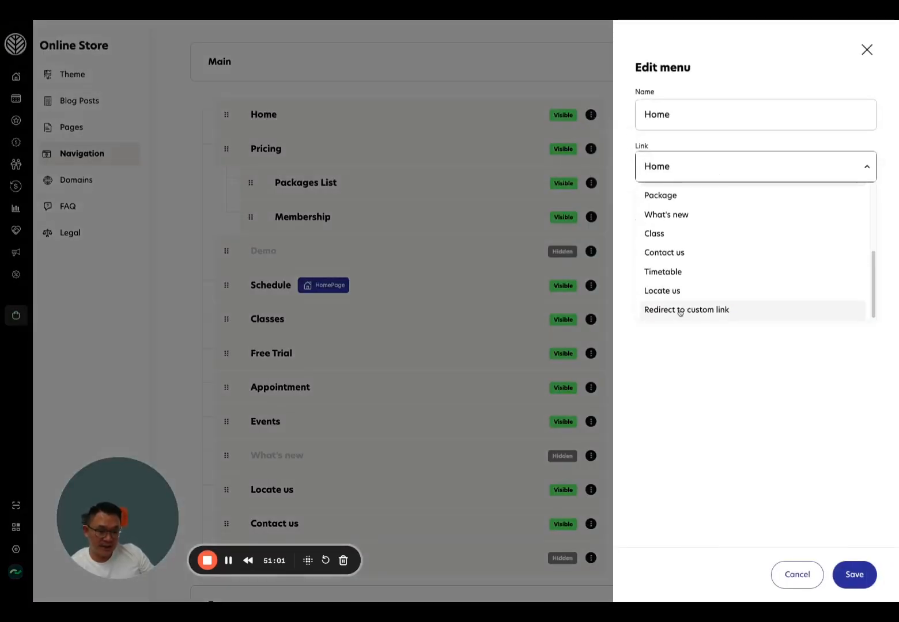
{"action": "left_click", "coordinate": [679, 311]}
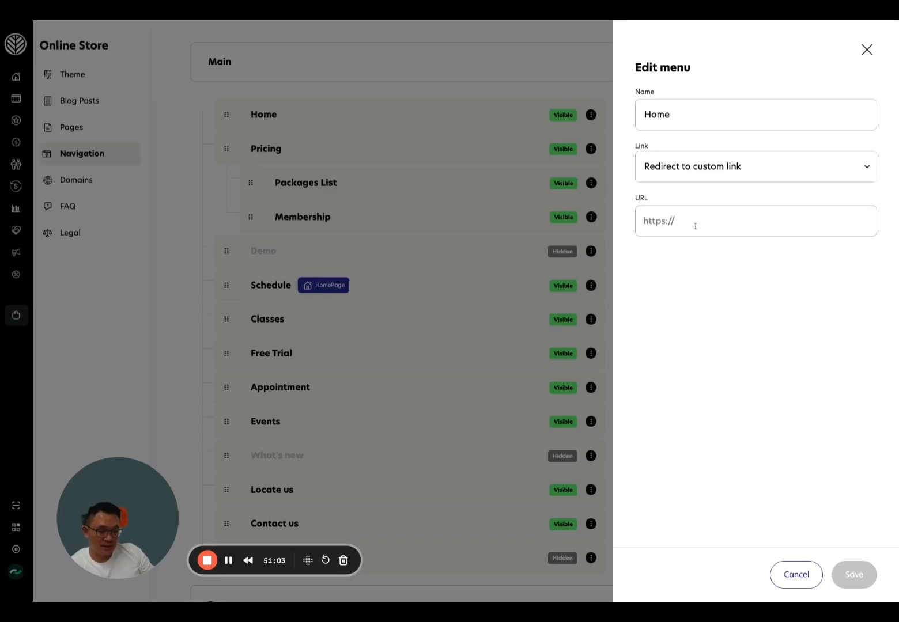
{"action": "left_click", "coordinate": [701, 227]}
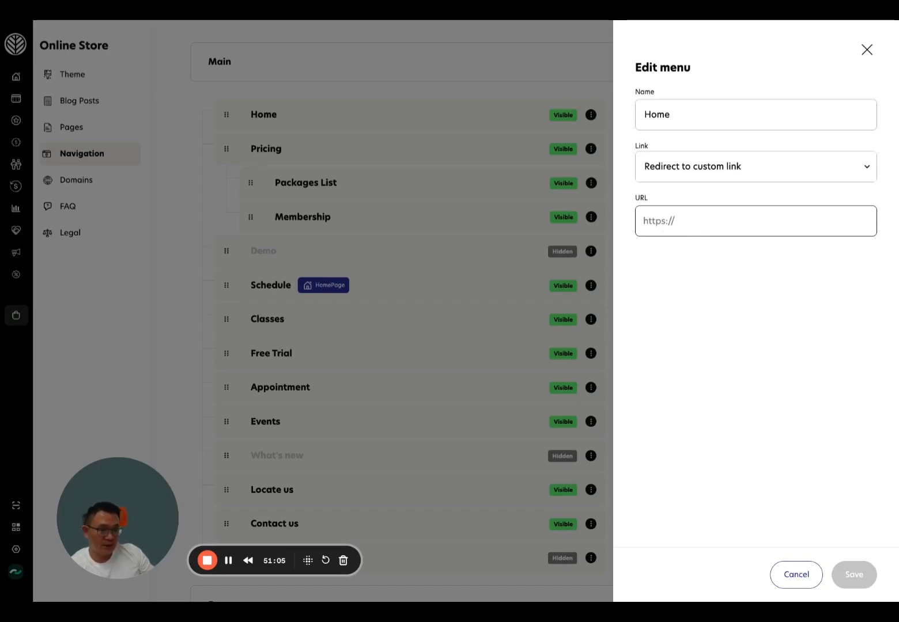
{"action": "key", "text": "ctrl+Tab"}
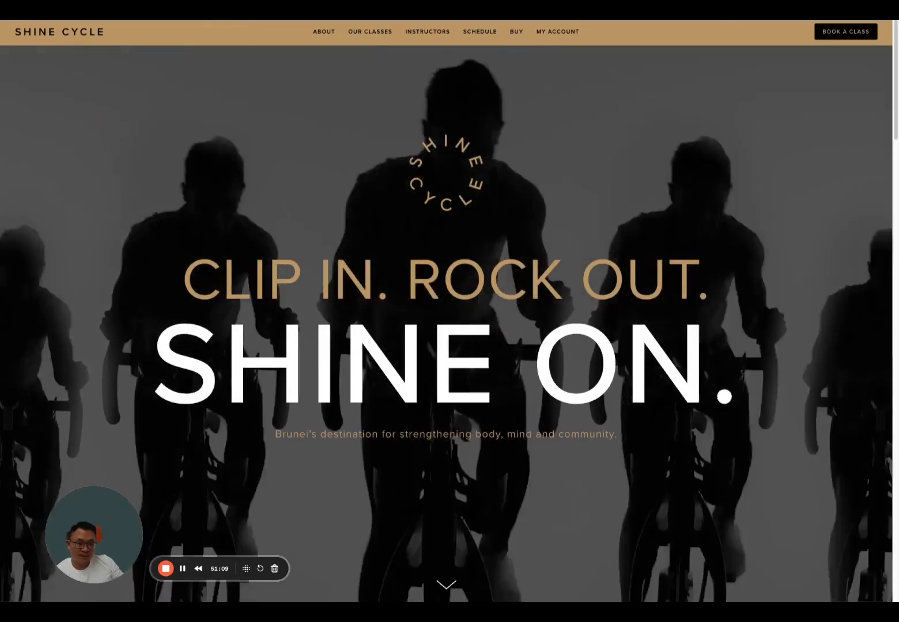
{"action": "key", "text": "ctrl+shift+Tab"}
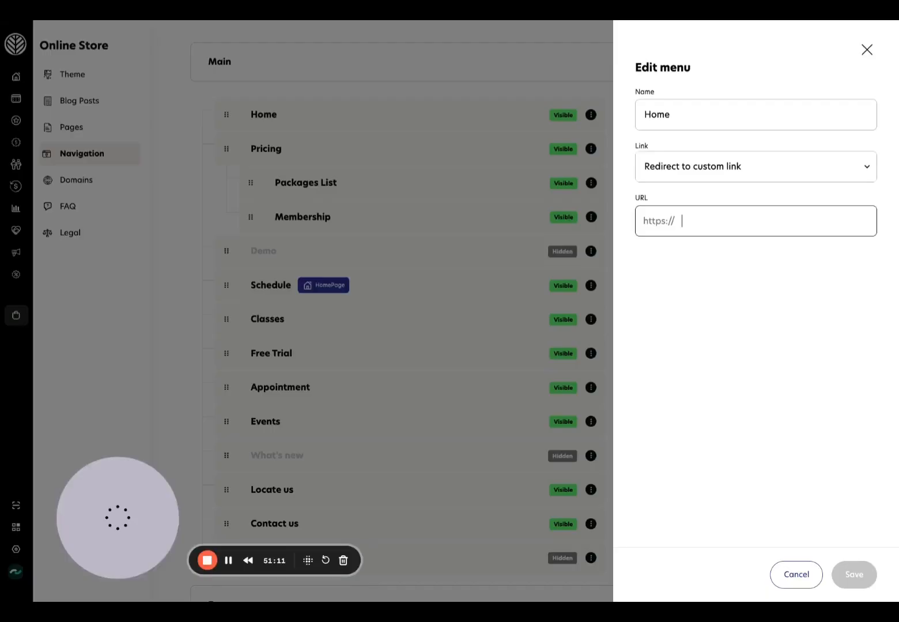
{"action": "type", "text": "https://www.shine-cycle.com/"}
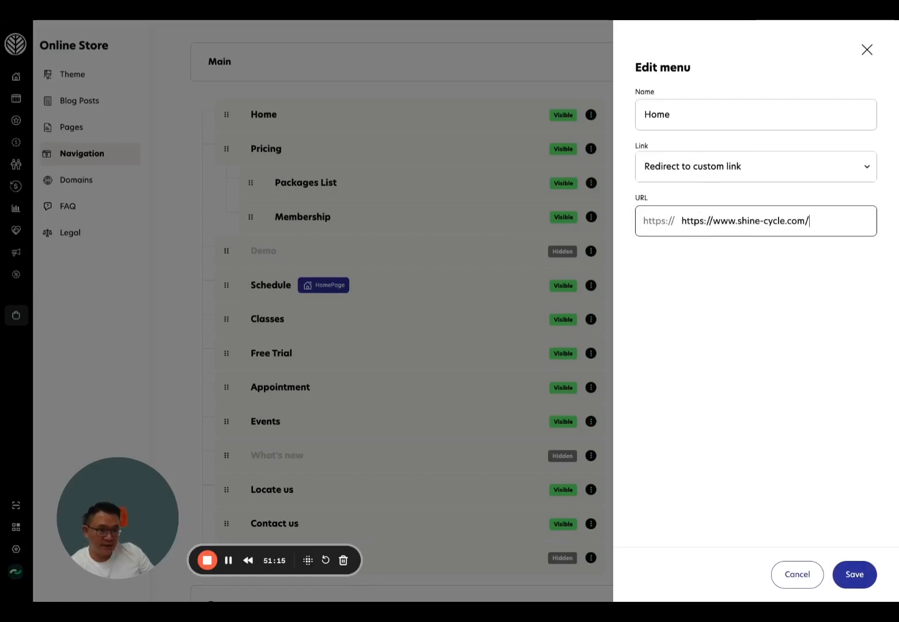
- Follow the class booking link from the Shine Cycle homepage to its schedule, and return to the Home menu item's edit form in Rezerv
{"action": "key", "text": "ctrl+Tab"}
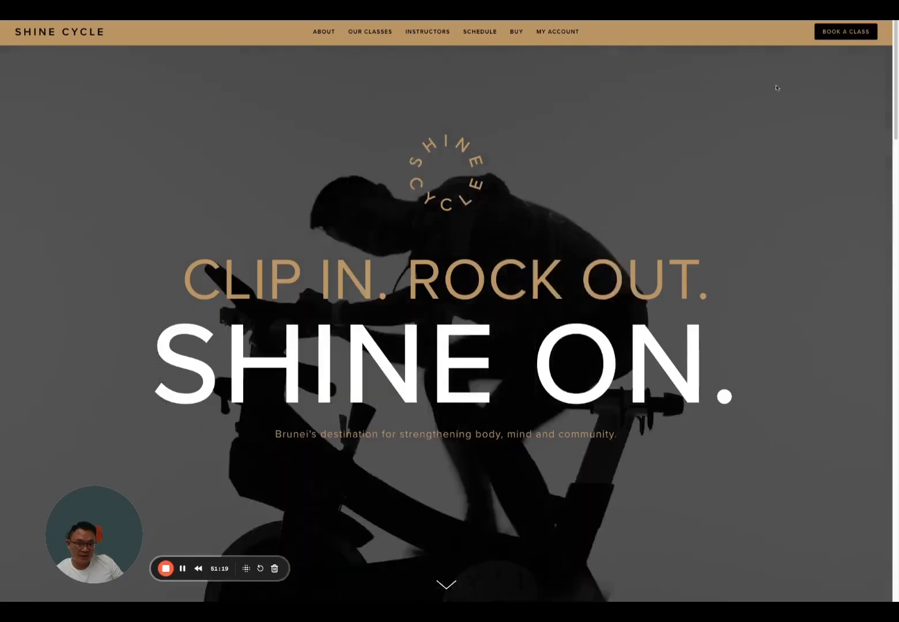
{"action": "left_click", "coordinate": [836, 33]}
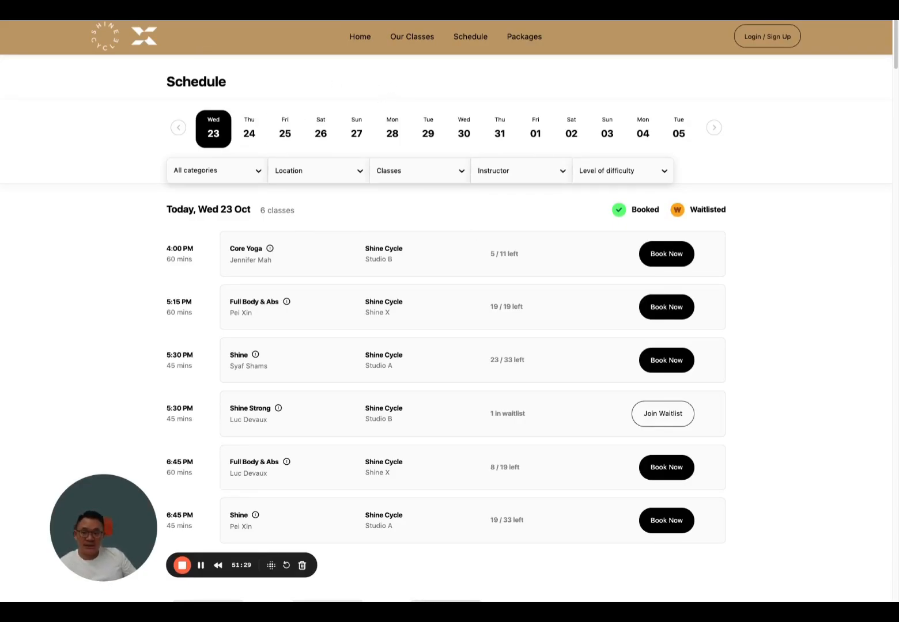
{"action": "key", "text": "ctrl+Tab"}
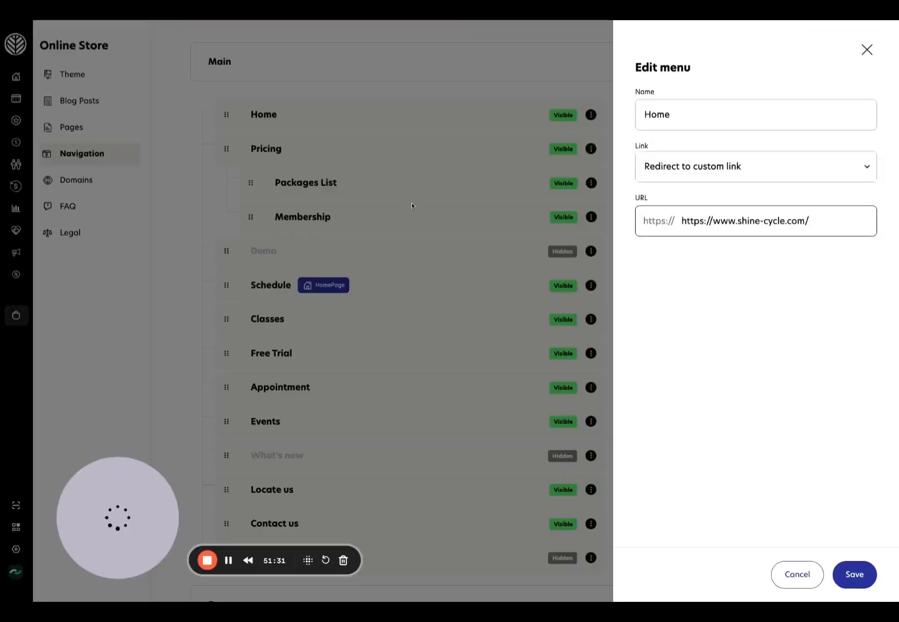
- Discard the Home menu item's link edit, and set Home as the store's homepage
{"action": "left_click", "coordinate": [794, 567]}
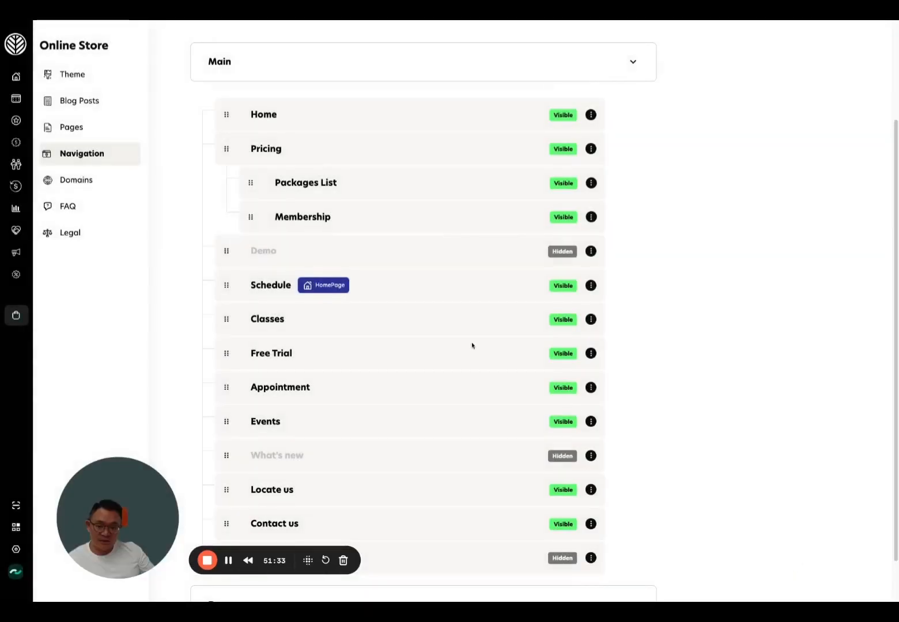
{"action": "left_click", "coordinate": [591, 115]}
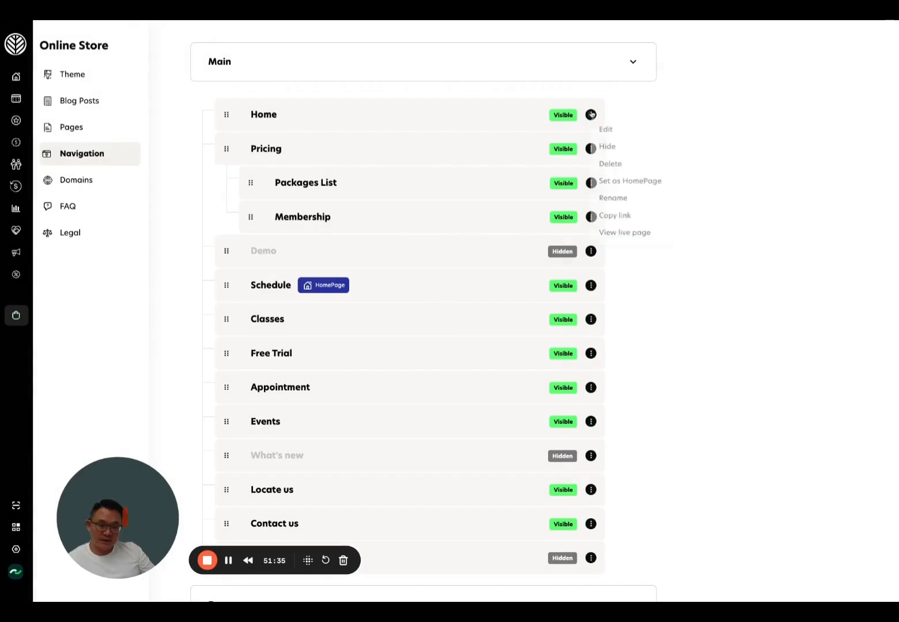
{"action": "left_click", "coordinate": [637, 189]}
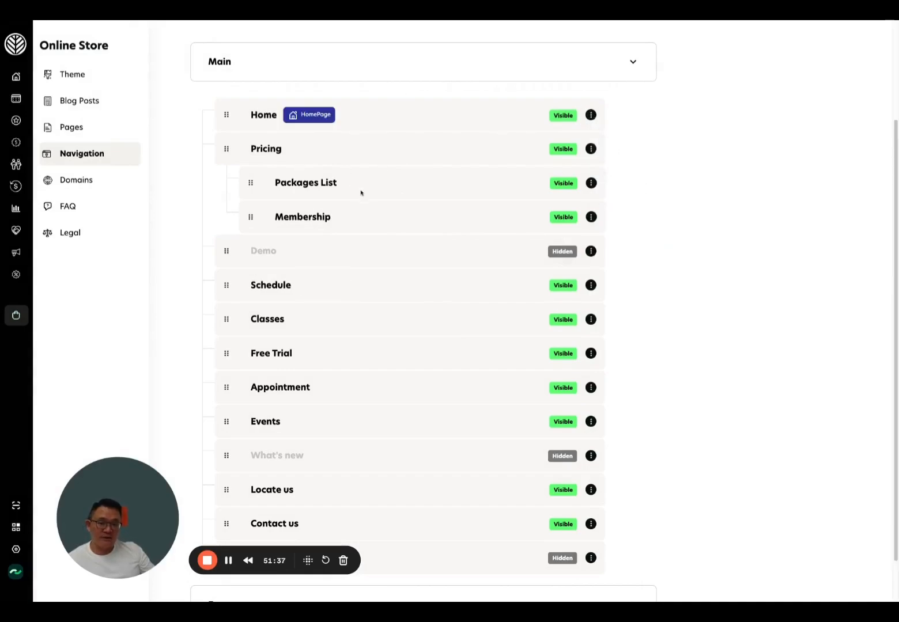
{"action": "scroll", "coordinate": [434, 316], "scroll_direction": "down", "scroll_amount": 1}
{"action": "scroll", "coordinate": [436, 315], "scroll_direction": "up", "scroll_amount": 4}
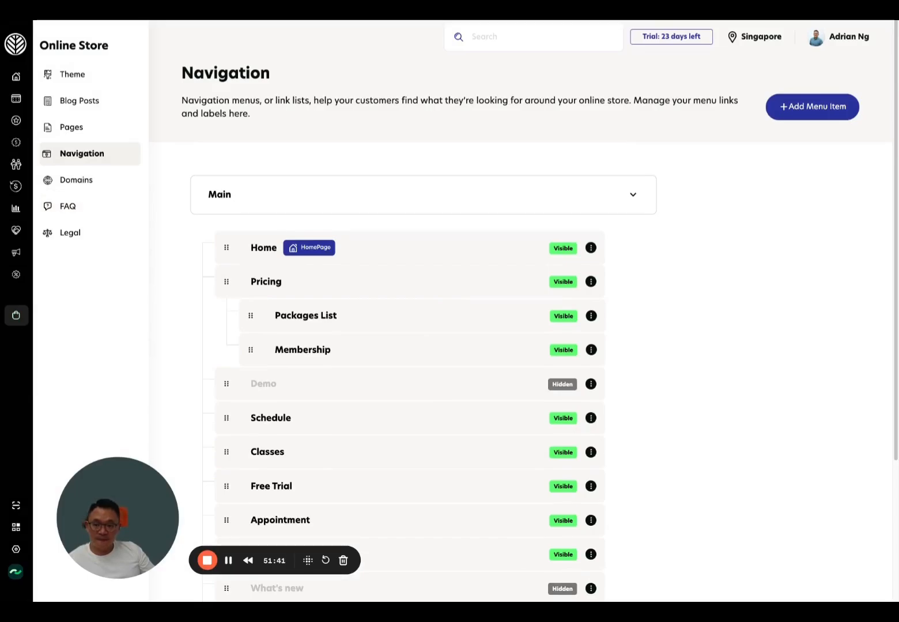
- View the Shine Cycle schedule and homepage, and switch to Rezerv's public website
{"action": "key", "text": "ctrl+Tab"}
{"action": "key", "text": "ctrl+r"}
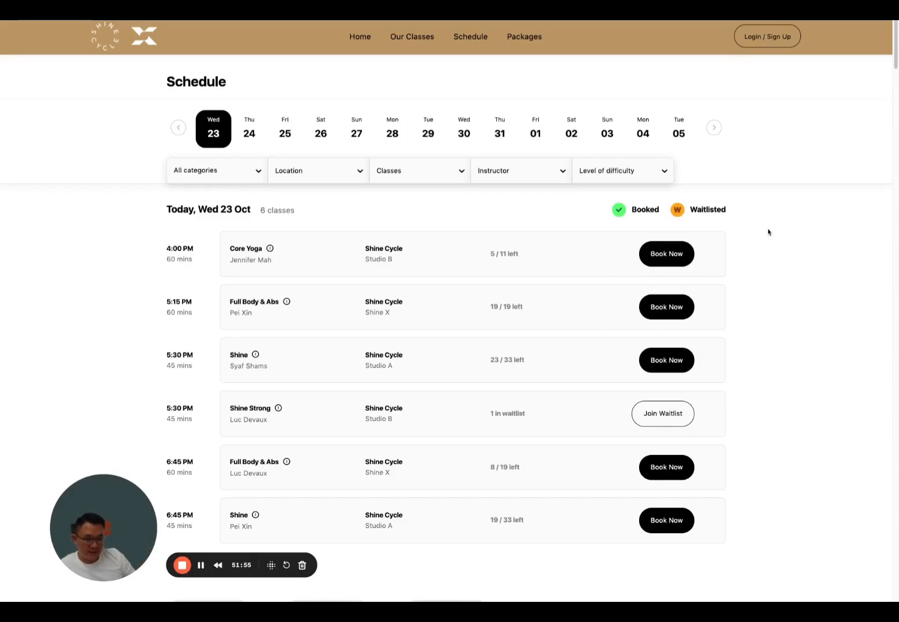
{"action": "key", "text": "ctrl+Tab"}
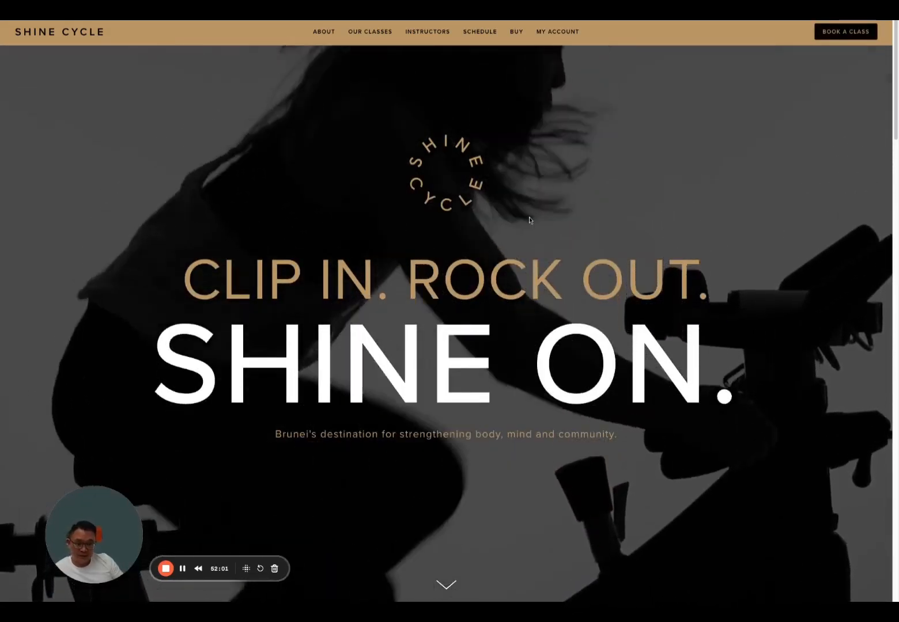
{"action": "key", "text": "ctrl+Tab"}
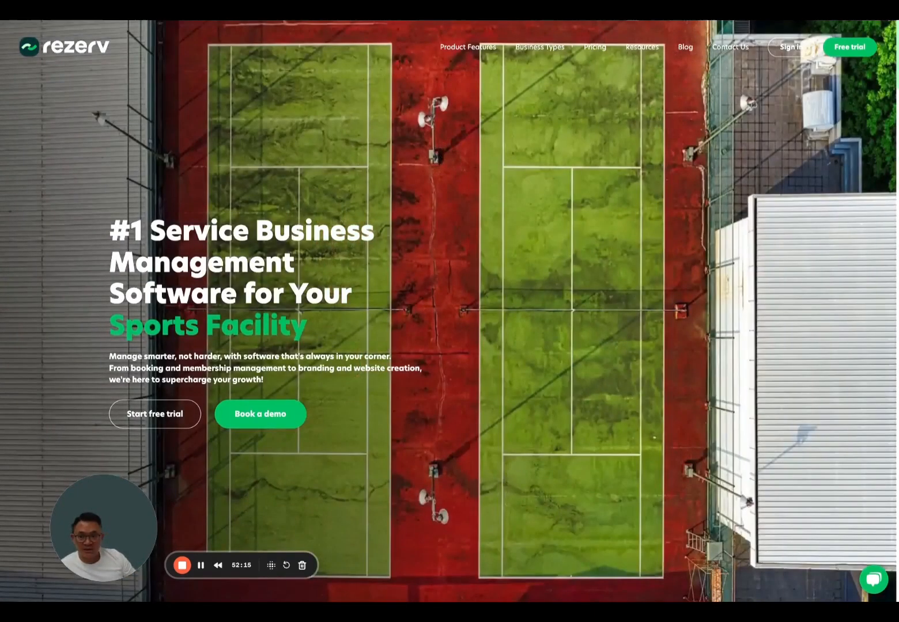
- Return to the Power Barre Club dashboard in Rezerv and open the customer support chat
{"action": "key", "text": "ctrl+Tab"}
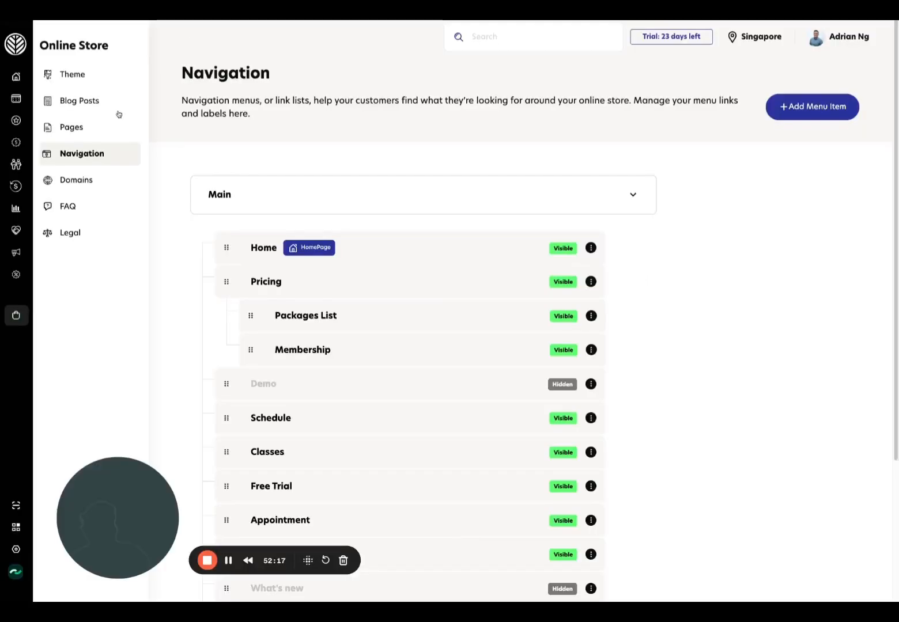
{"action": "left_click", "coordinate": [27, 84]}
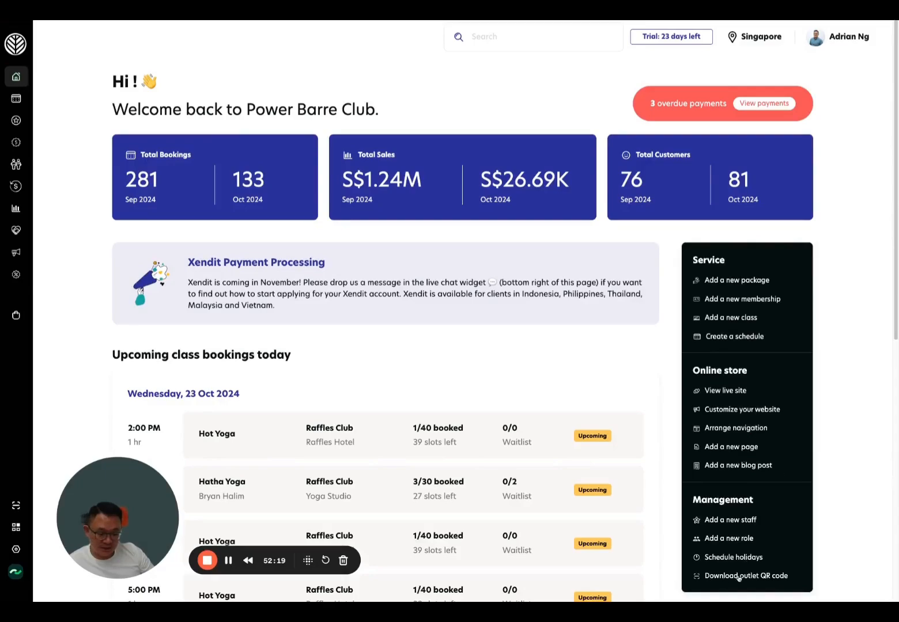
{"action": "left_click", "coordinate": [865, 577]}
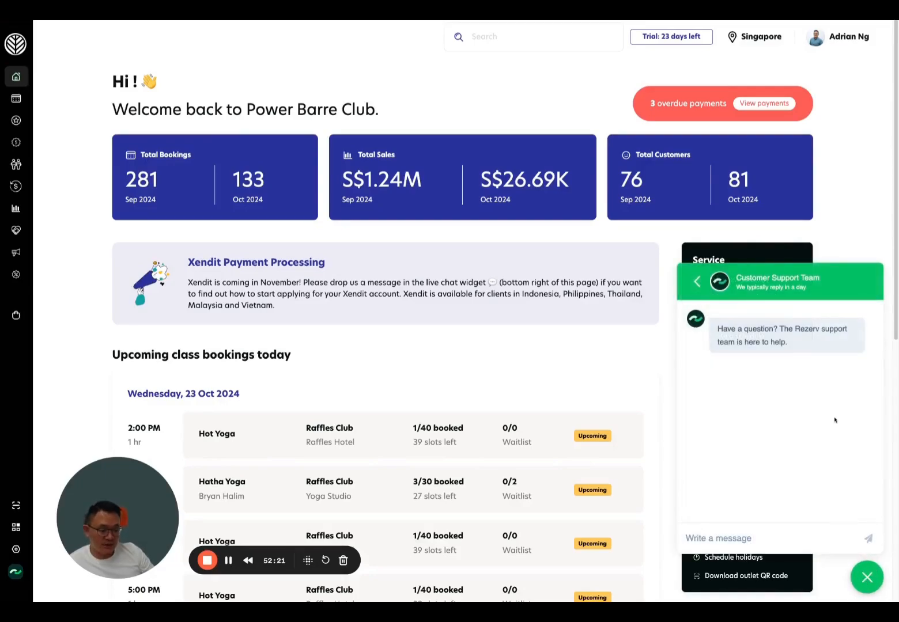